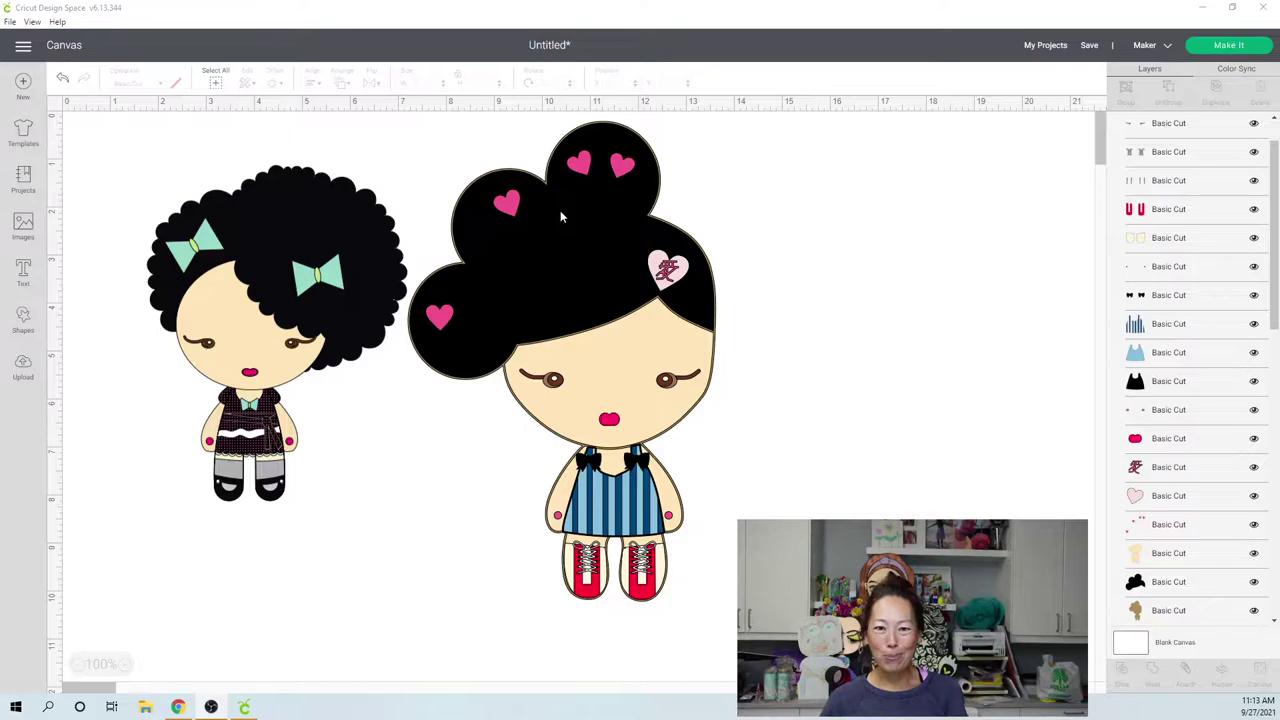
- Move the doll with the hair buns away from the curly-haired doll and set its height to 30 inches
{"action": "left_click", "coordinate": [272, 210]}
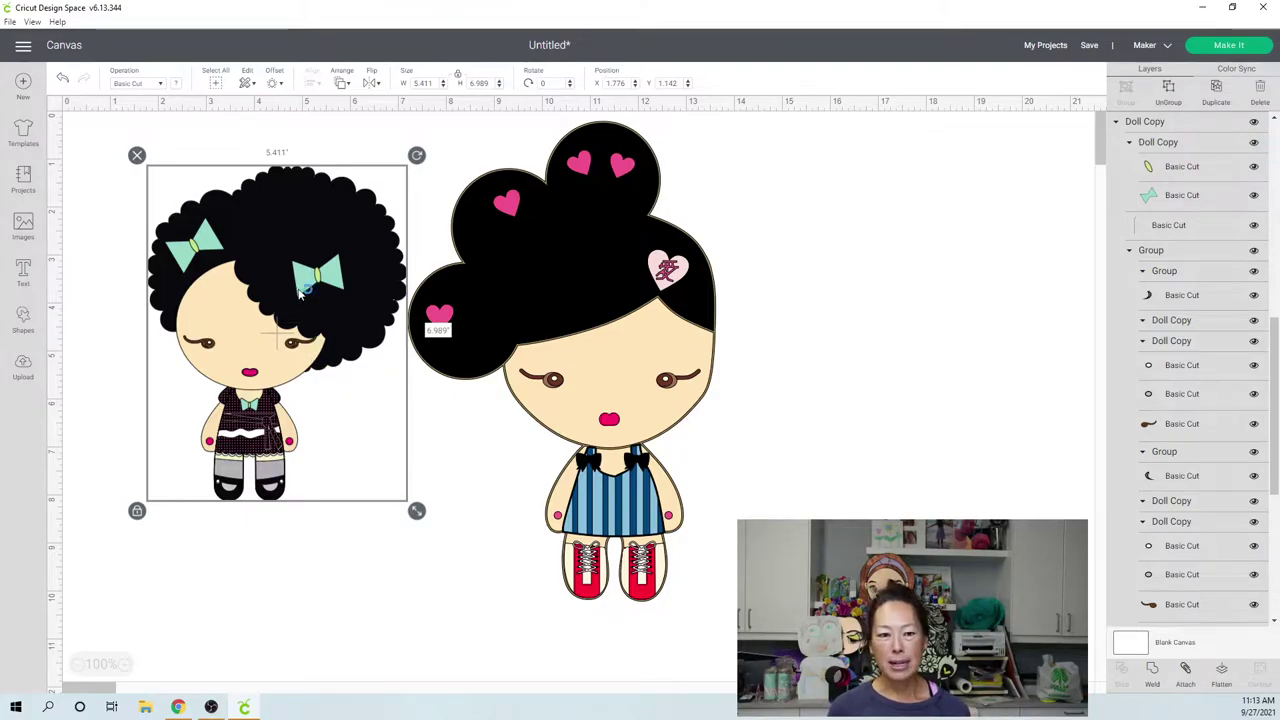
{"action": "left_click_drag", "start_coordinate": [575, 217], "coordinate": [645, 210]}
{"action": "double_click", "coordinate": [487, 83]}
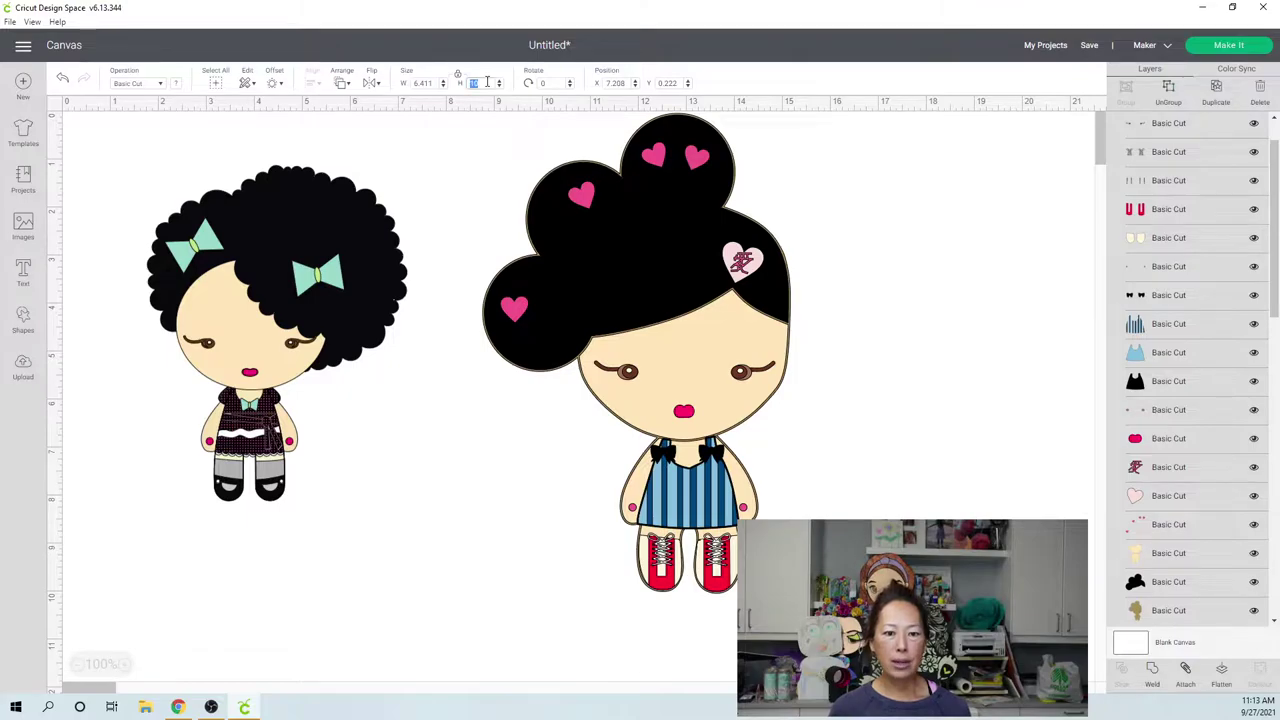
{"action": "type", "text": "30"}
{"action": "key", "text": "Tab"}
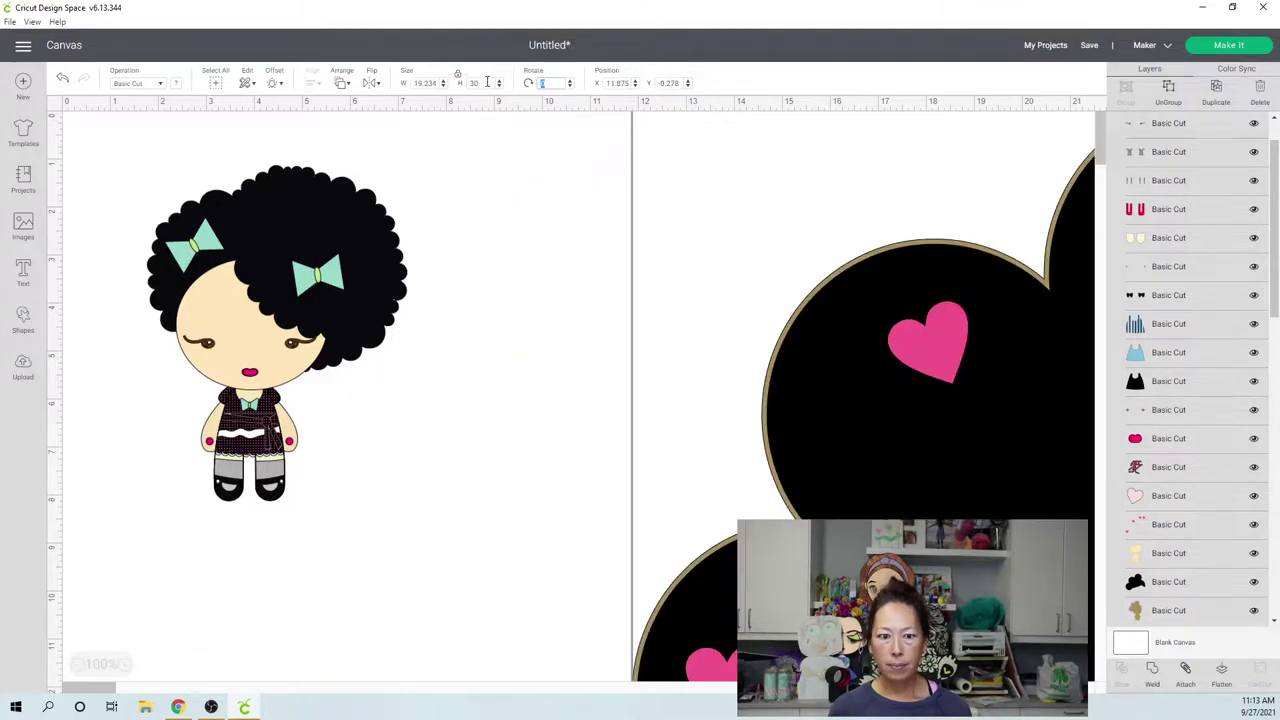
- Set the curly-haired doll's height to 30 inches with proportions locked
{"action": "left_click", "coordinate": [286, 209]}
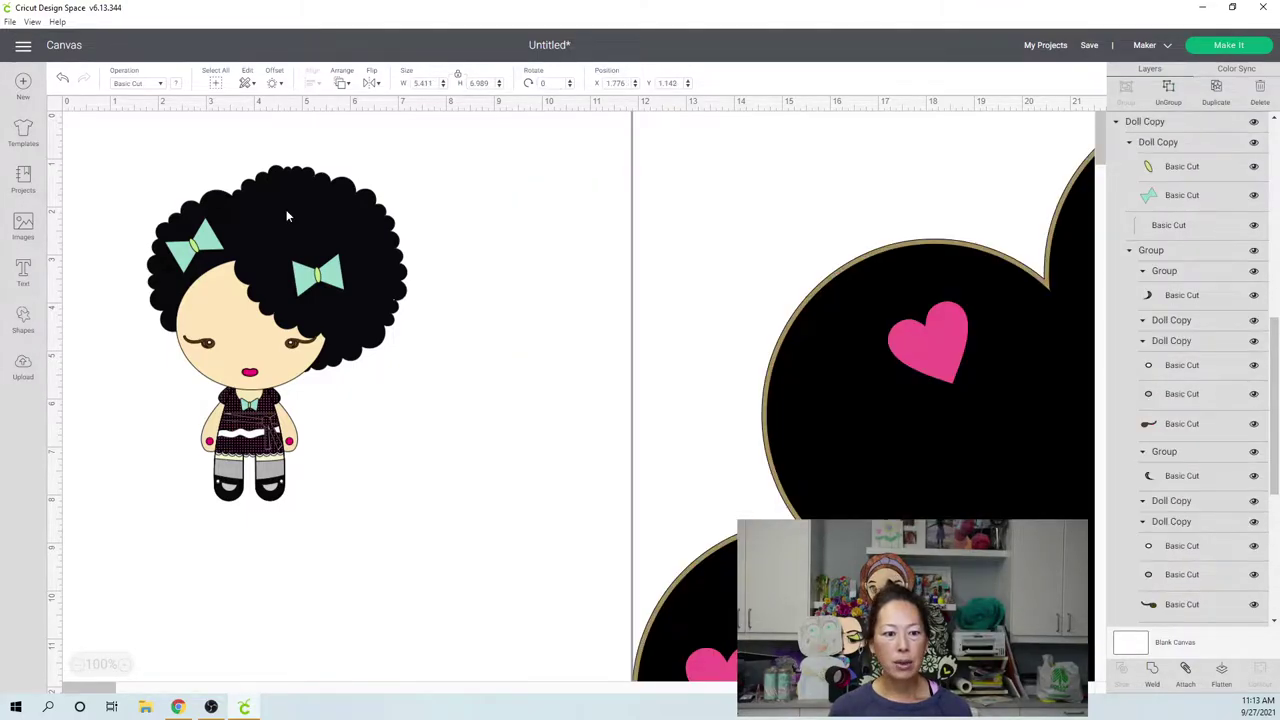
{"action": "left_click", "coordinate": [277, 268]}
{"action": "double_click", "coordinate": [478, 83]}
{"action": "double_click", "coordinate": [478, 83]}
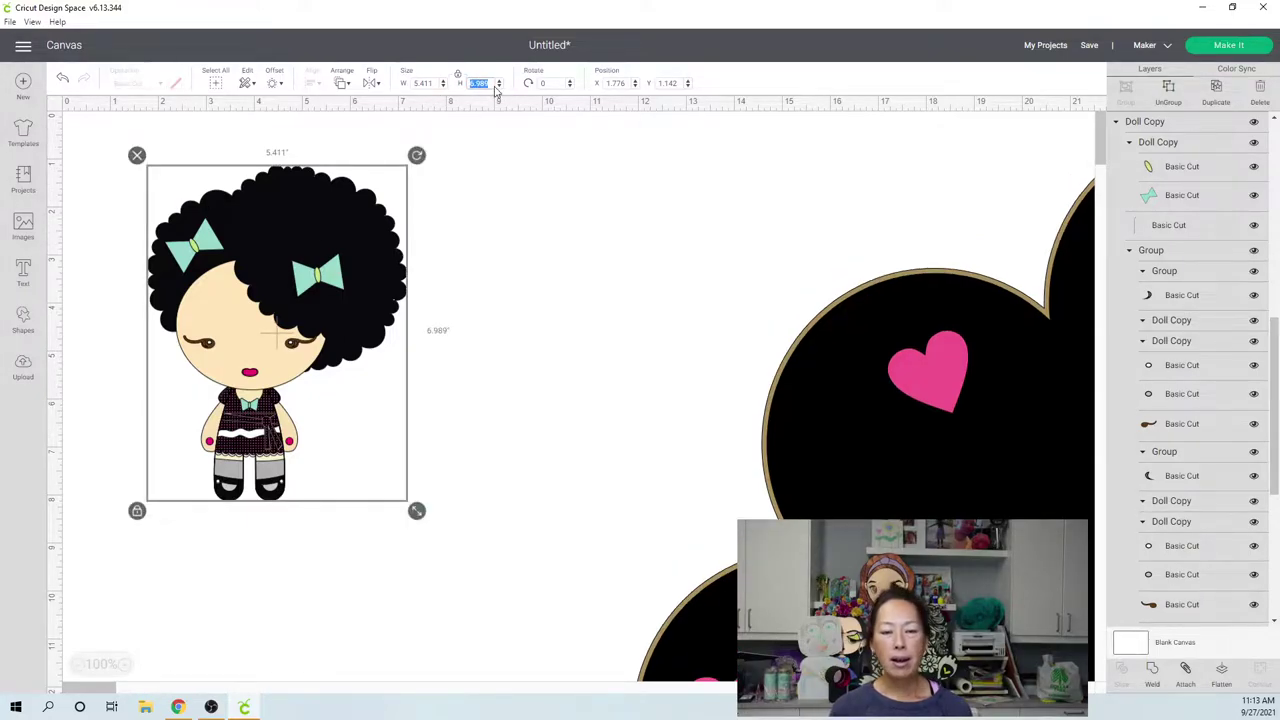
{"action": "type", "text": "30"}
{"action": "key", "text": "Tab"}
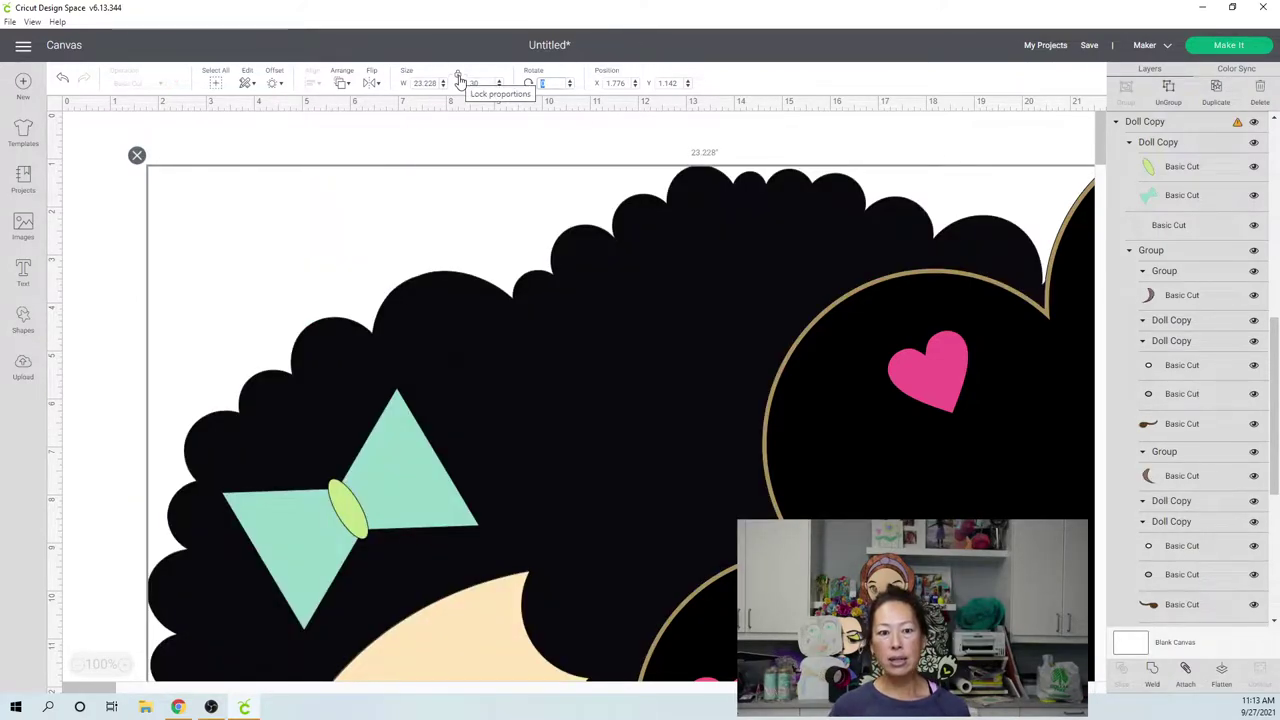
- Move the bun-haired doll clear of the curly-haired doll, to about X 32.2 and Y 1.3 inches
{"action": "left_click", "coordinate": [77, 665]}
{"action": "left_click", "coordinate": [77, 665]}
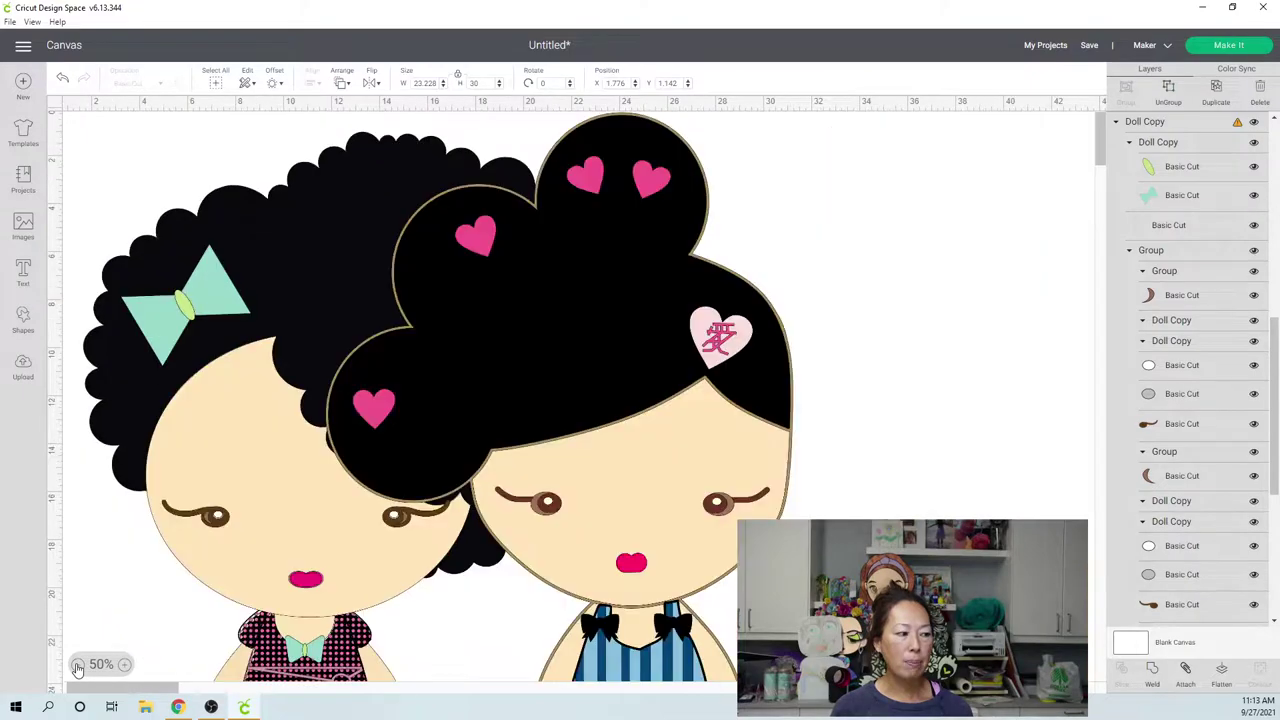
{"action": "left_click", "coordinate": [77, 665]}
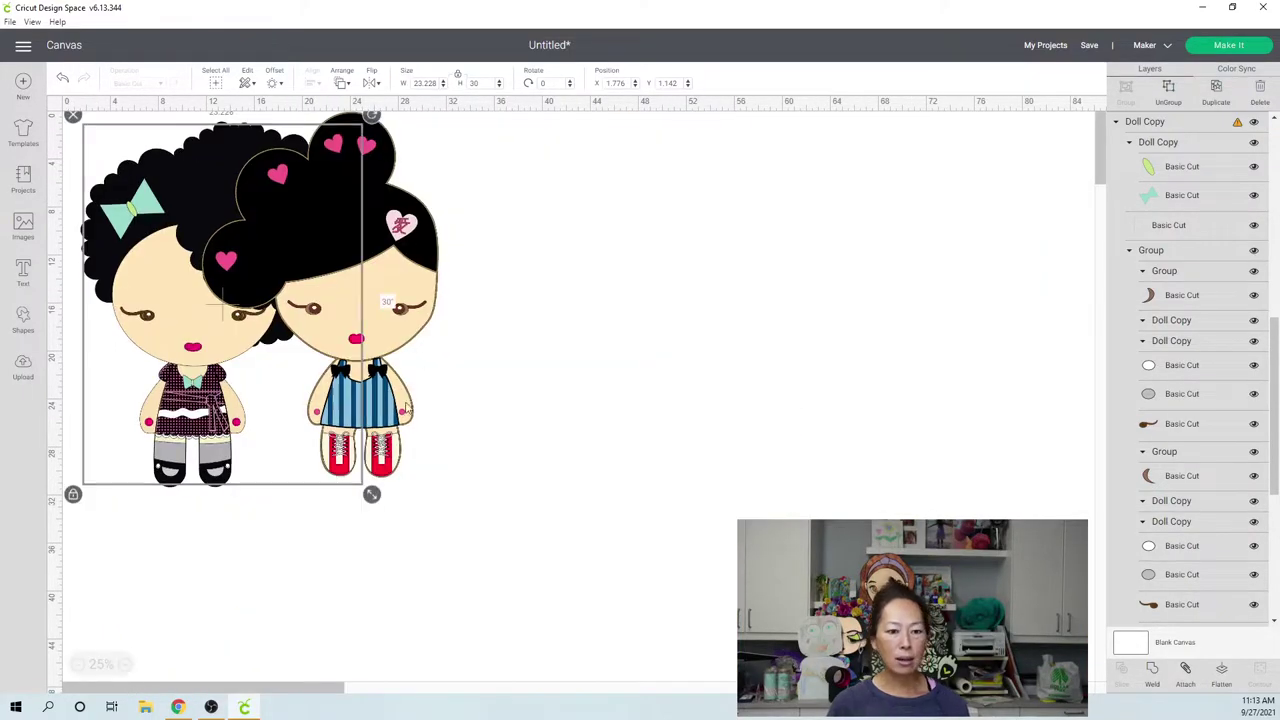
{"action": "left_click_drag", "start_coordinate": [398, 303], "coordinate": [648, 319]}
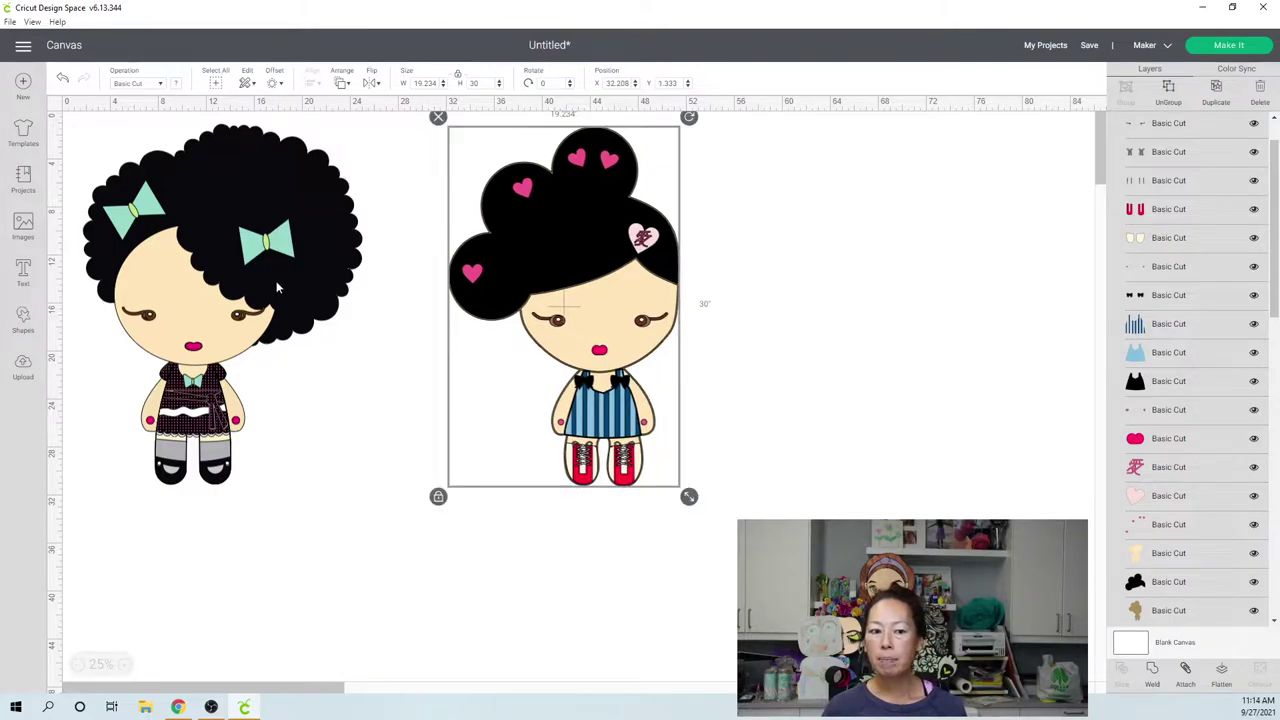
- Ungroup the curly-haired doll, bring its eyes and lips to the front, and place them in the empty area beyond the bun-haired doll
{"action": "left_click", "coordinate": [240, 236]}
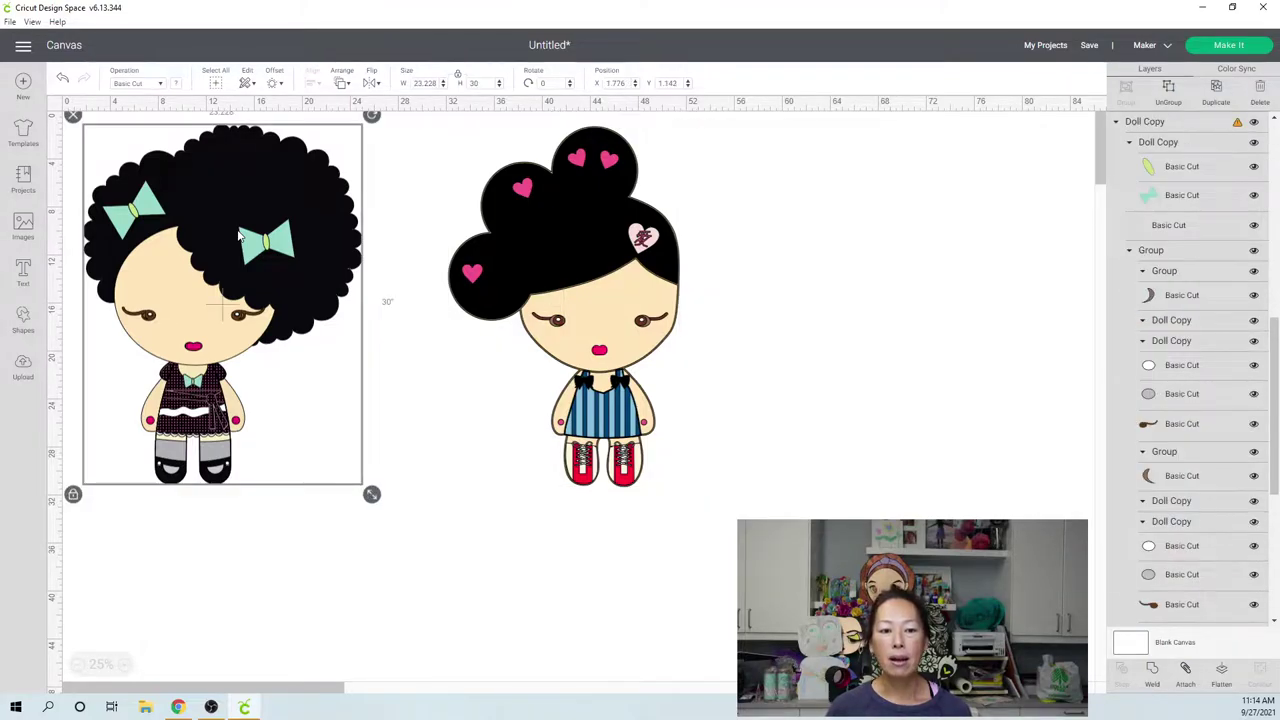
{"action": "left_click", "coordinate": [1168, 87]}
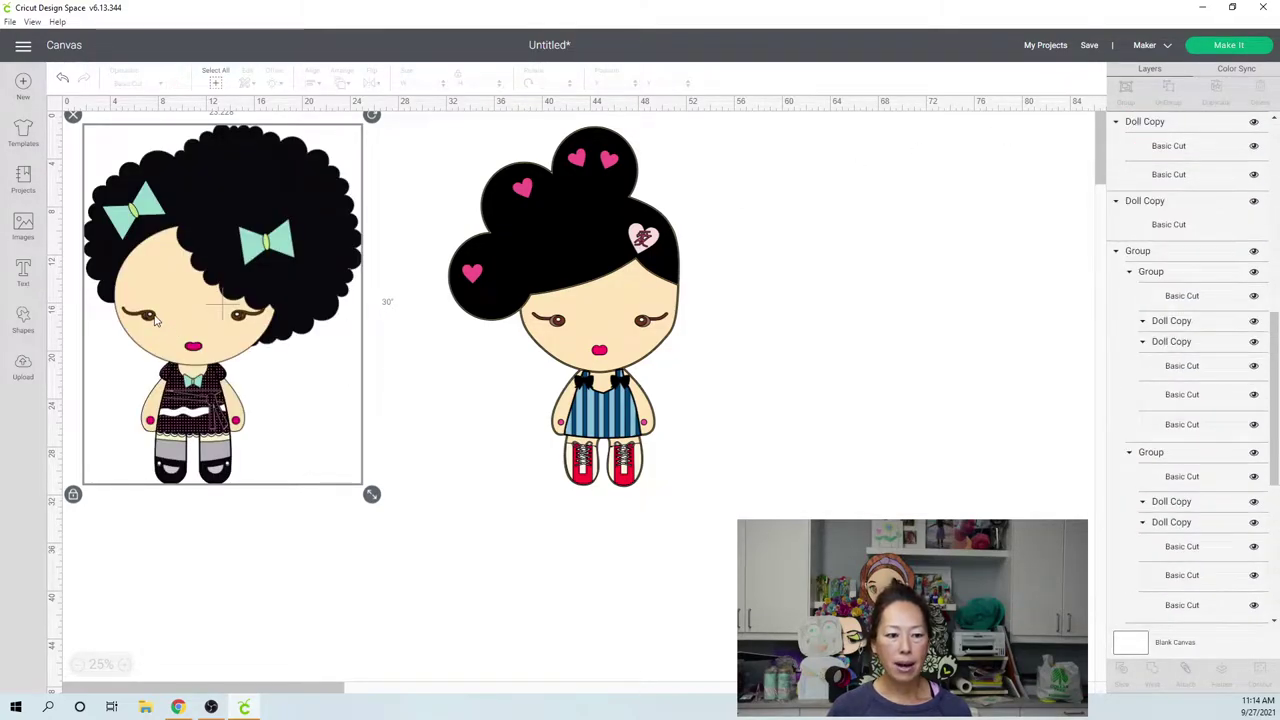
{"action": "left_click_drag", "start_coordinate": [153, 318], "coordinate": [457, 370]}
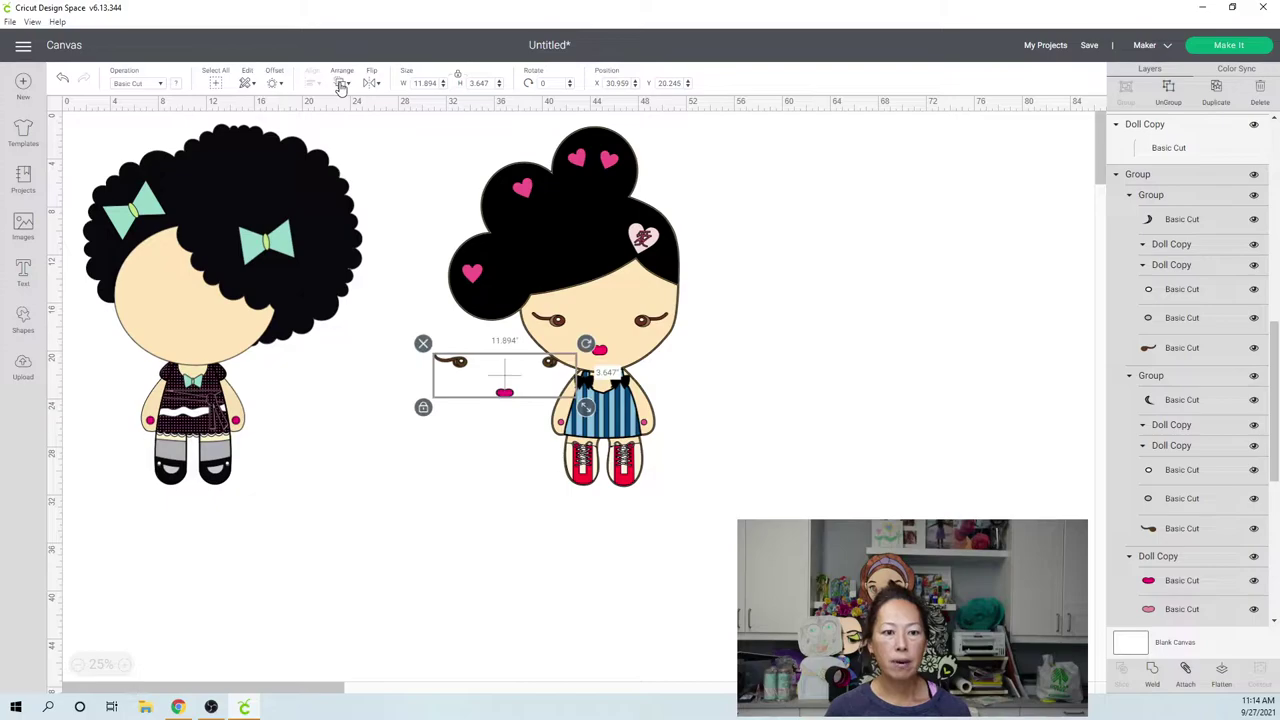
{"action": "left_click", "coordinate": [343, 83]}
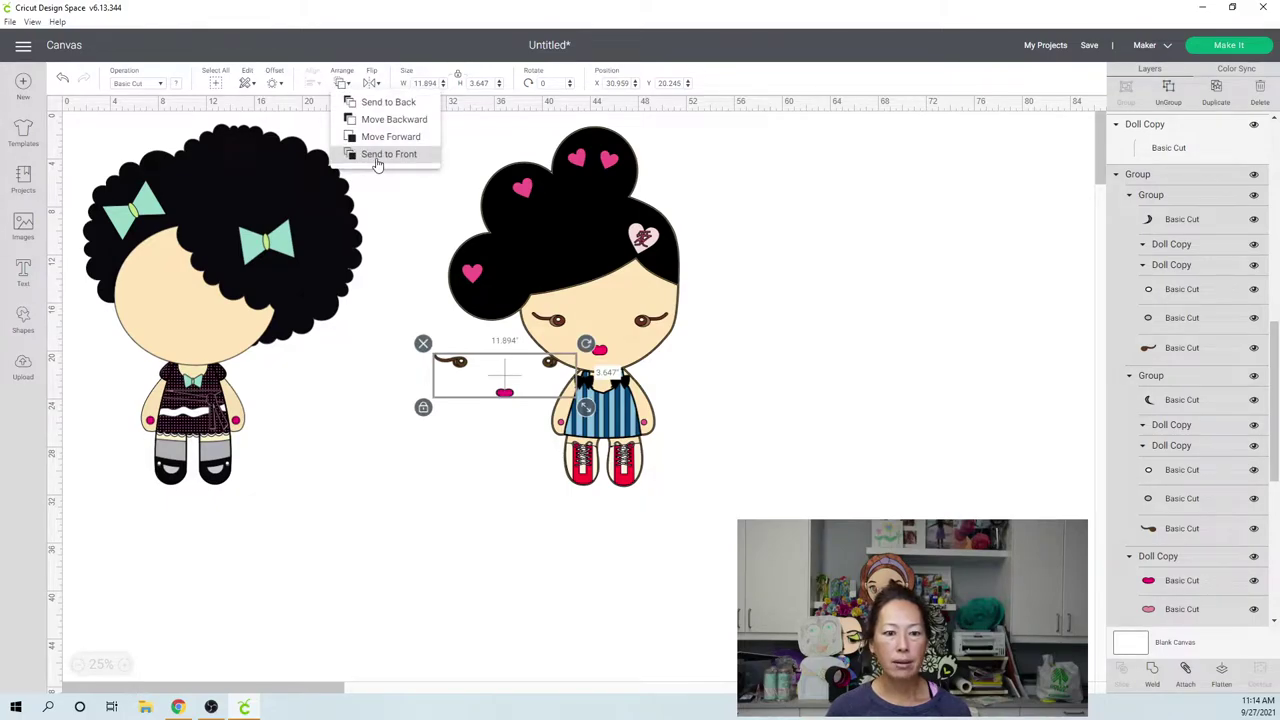
{"action": "left_click", "coordinate": [378, 158]}
{"action": "left_click_drag", "start_coordinate": [491, 356], "coordinate": [825, 193]}
- Delete all remaining parts of the curly-haired doll, keeping only the separated eyes and lips
{"action": "left_click", "coordinate": [284, 534]}
{"action": "left_click_drag", "start_coordinate": [328, 513], "coordinate": [110, 152]}
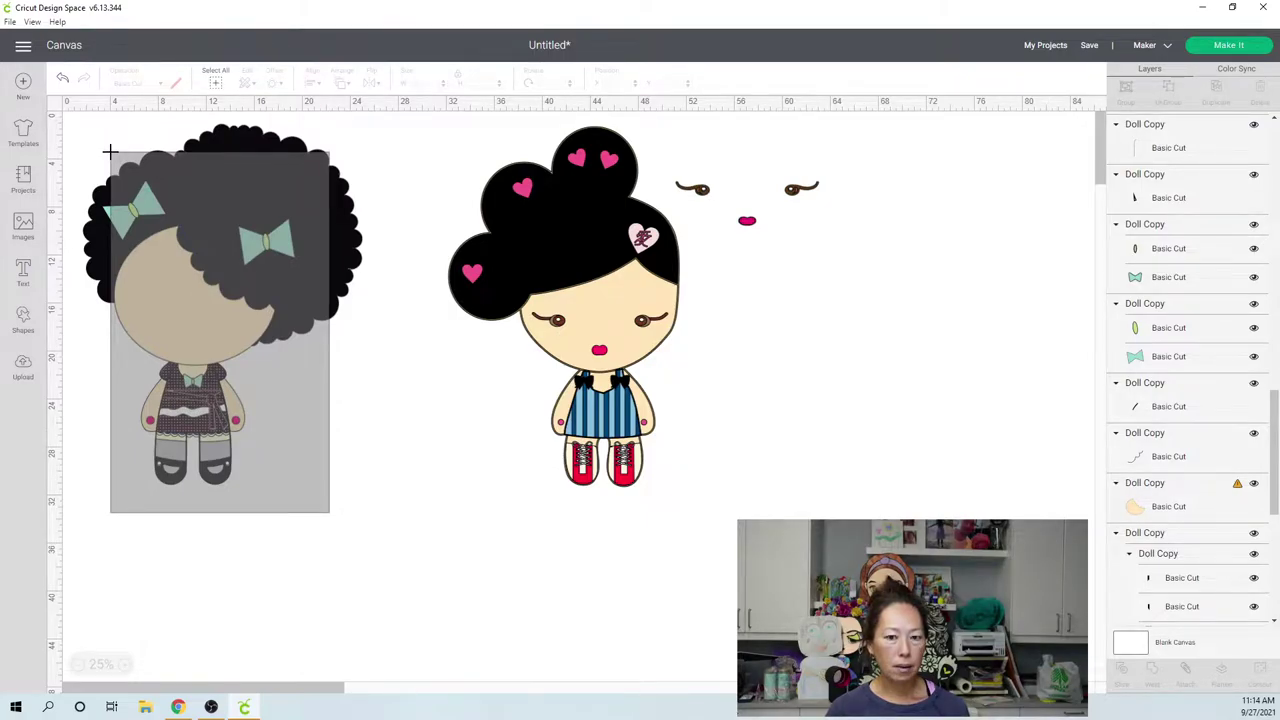
{"action": "left_click_drag", "start_coordinate": [110, 152], "coordinate": [110, 152]}
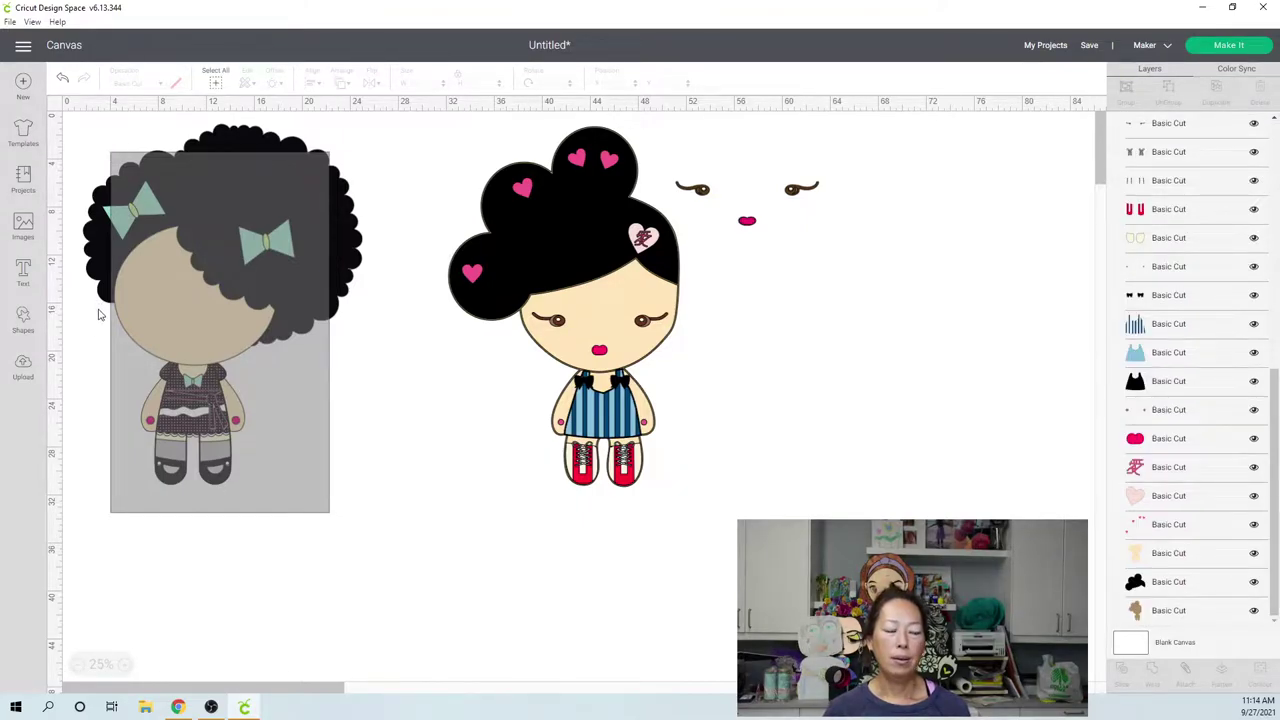
{"action": "key", "text": "Delete"}
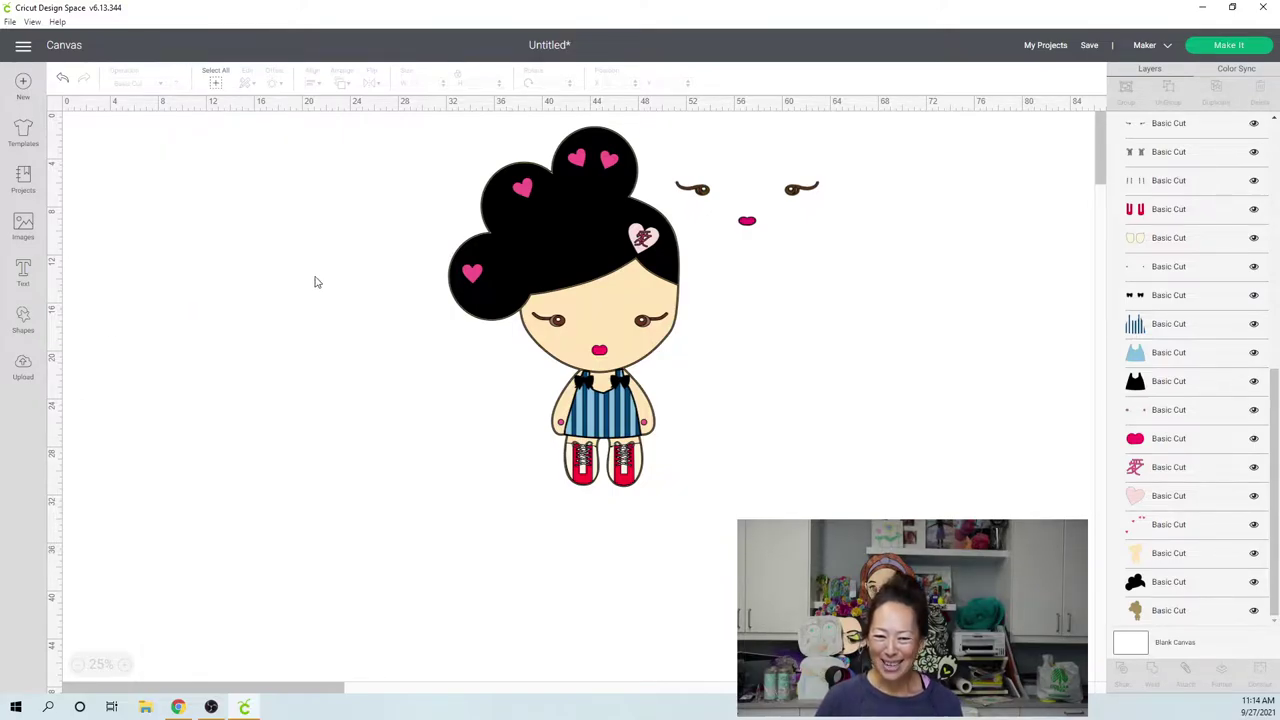
- Move the bun-haired doll into the cleared area at about X 8.3 and Y 3.4 inches, and ungroup its layers
{"action": "key", "text": "ctrl+a"}
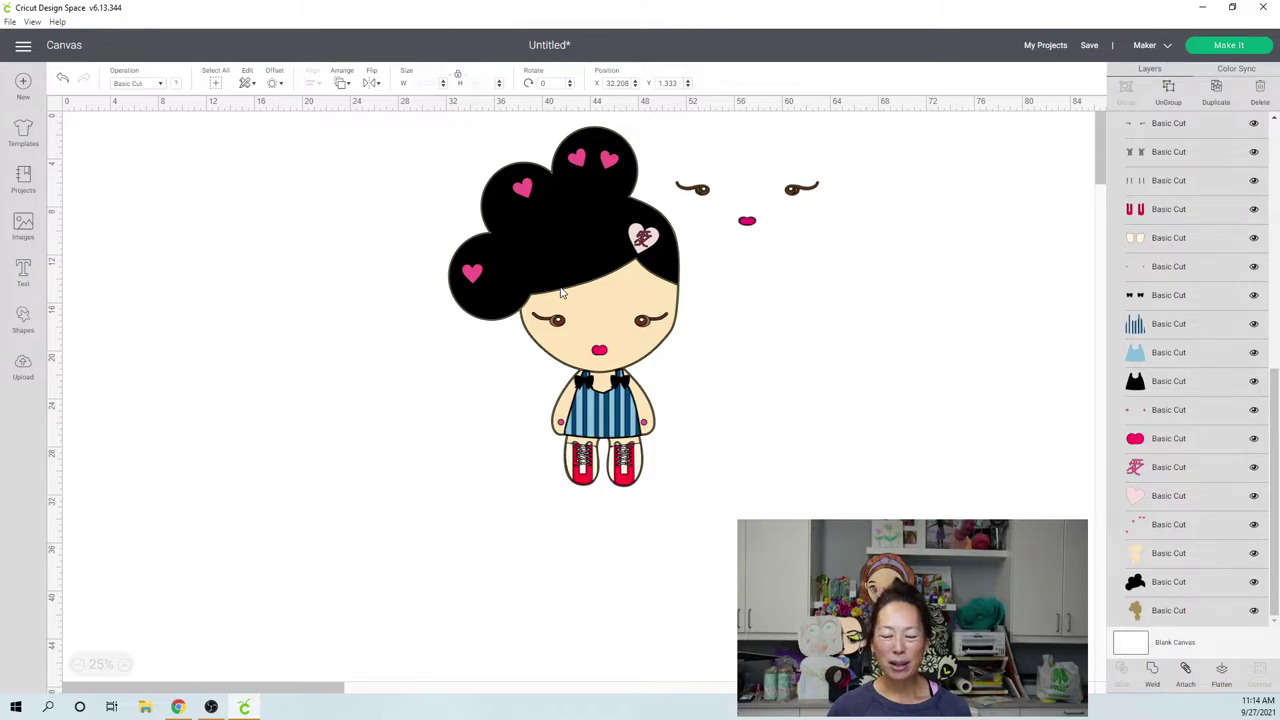
{"action": "key", "text": "ctrl+z"}
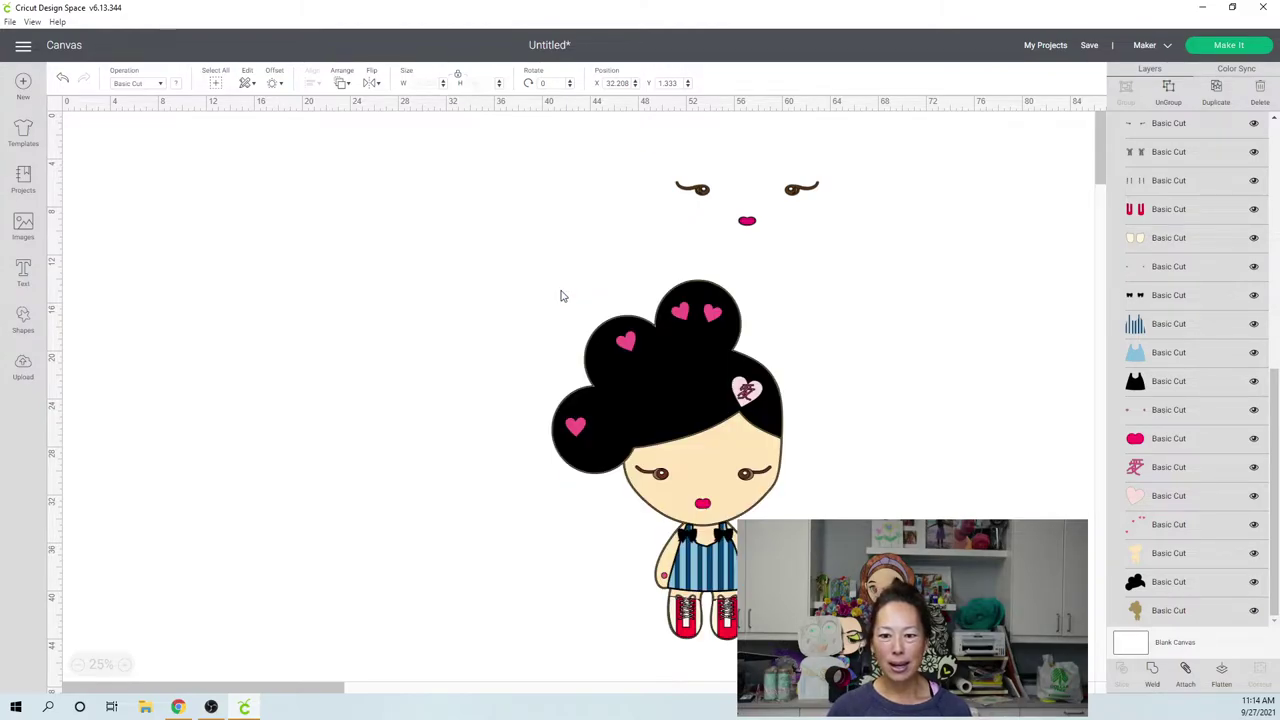
{"action": "left_click", "coordinate": [636, 407]}
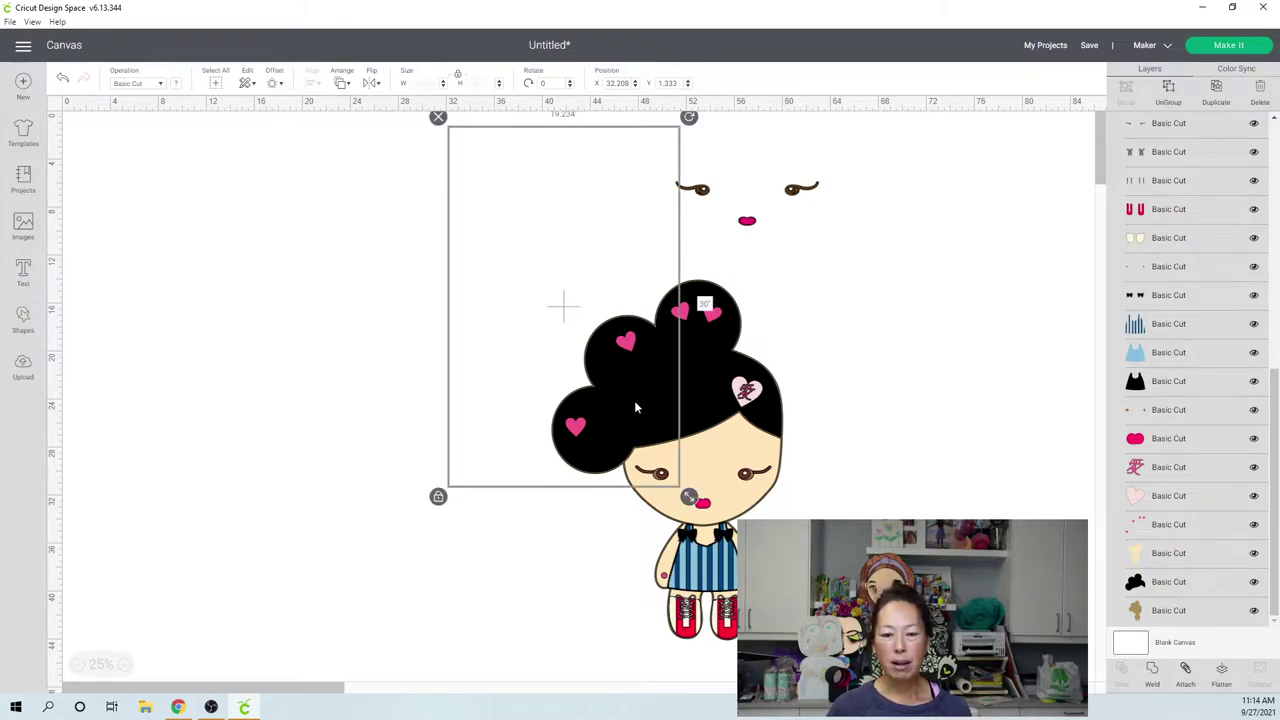
{"action": "key", "text": "ctrl+z"}
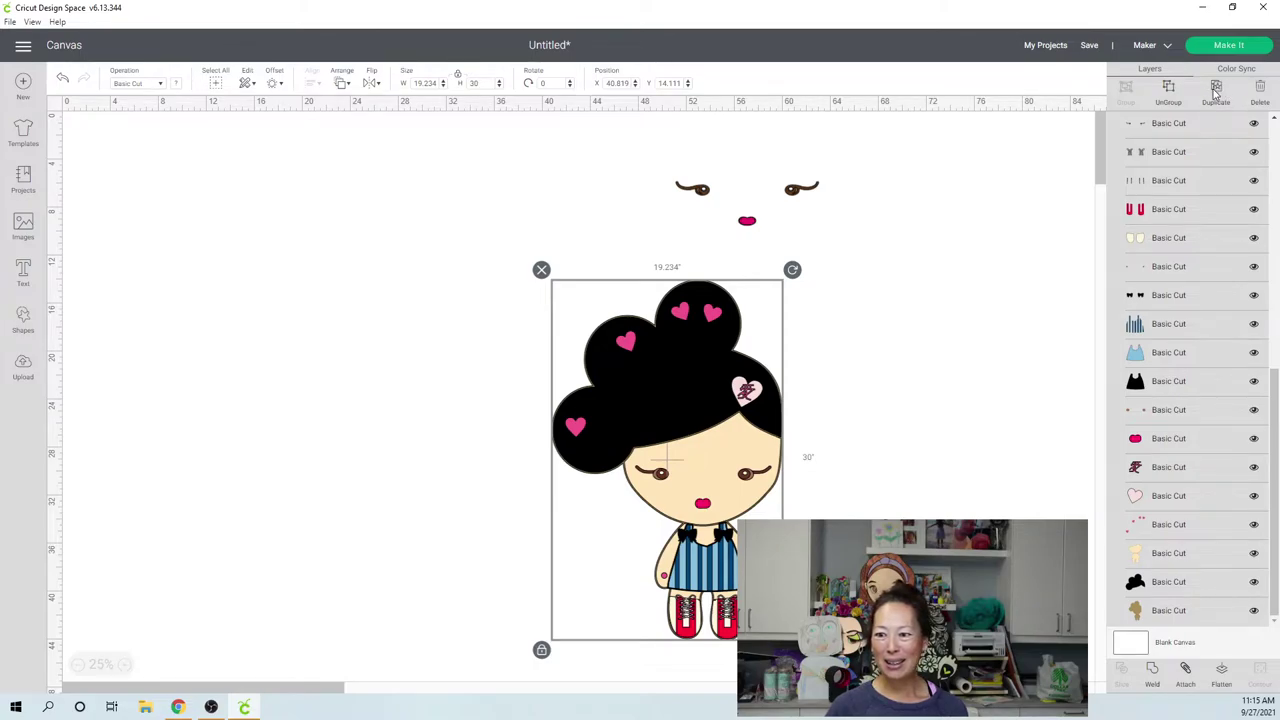
{"action": "left_click_drag", "start_coordinate": [708, 368], "coordinate": [315, 243]}
{"action": "left_click", "coordinate": [585, 325]}
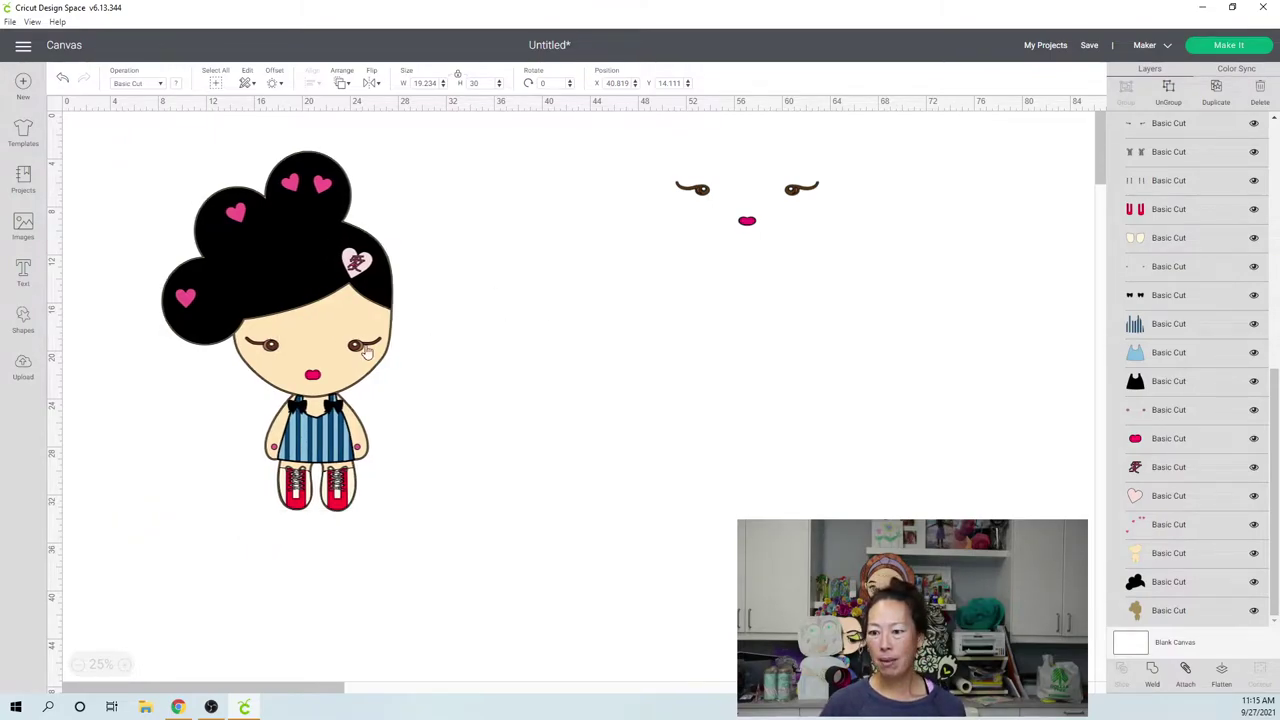
{"action": "left_click", "coordinate": [307, 287]}
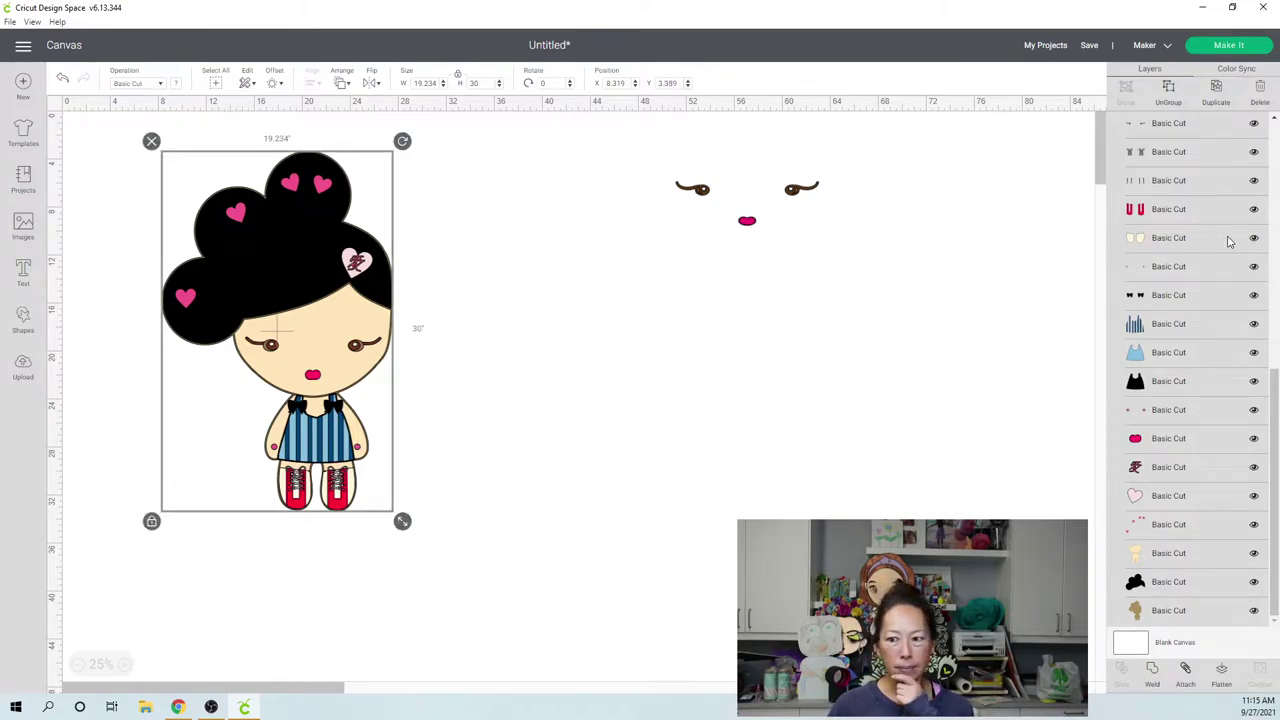
{"action": "left_click", "coordinate": [1170, 95]}
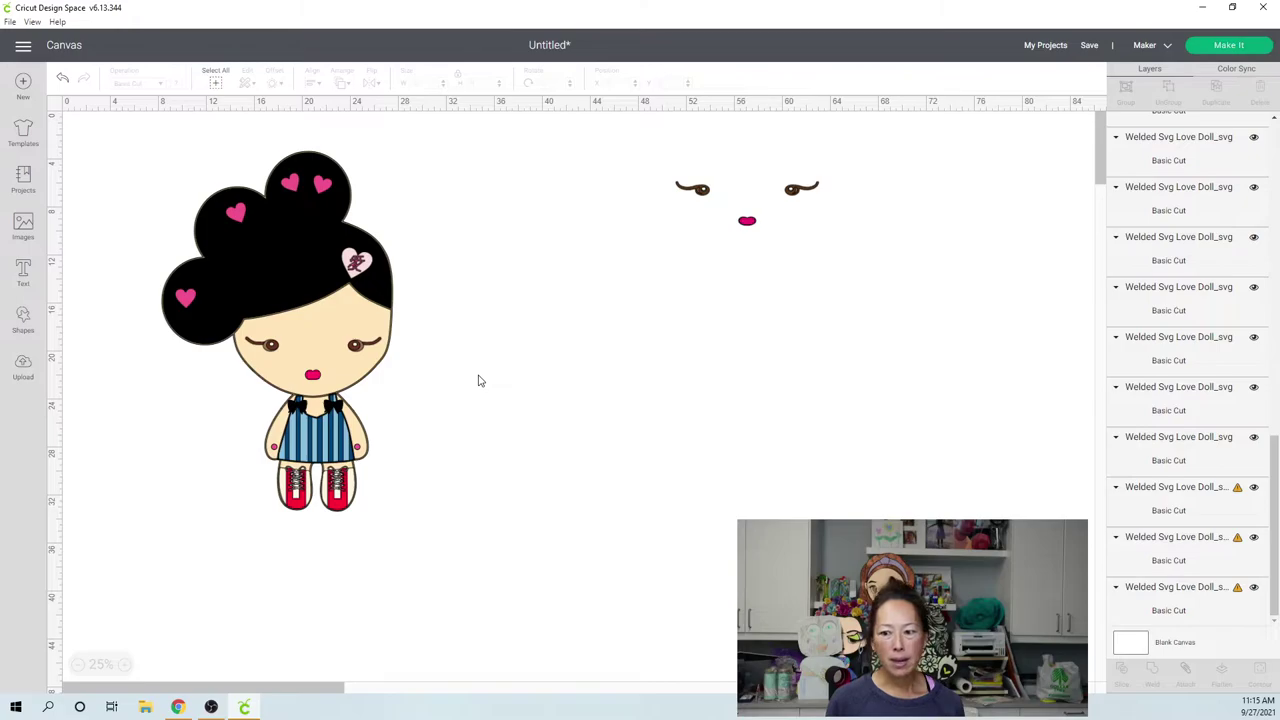
- Hide the body contour of the doll's skin-coloured layer to isolate the face, and move the face piece off the doll
{"action": "left_click", "coordinate": [1205, 513]}
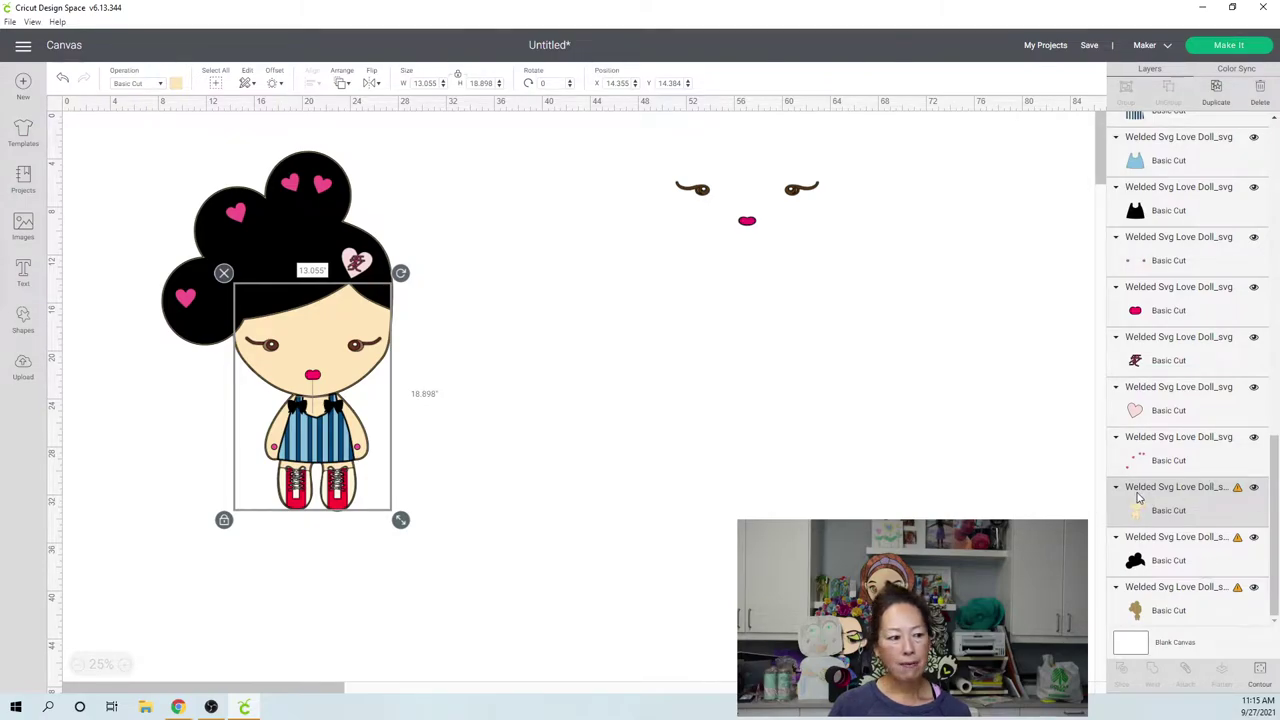
{"action": "left_click", "coordinate": [1237, 666]}
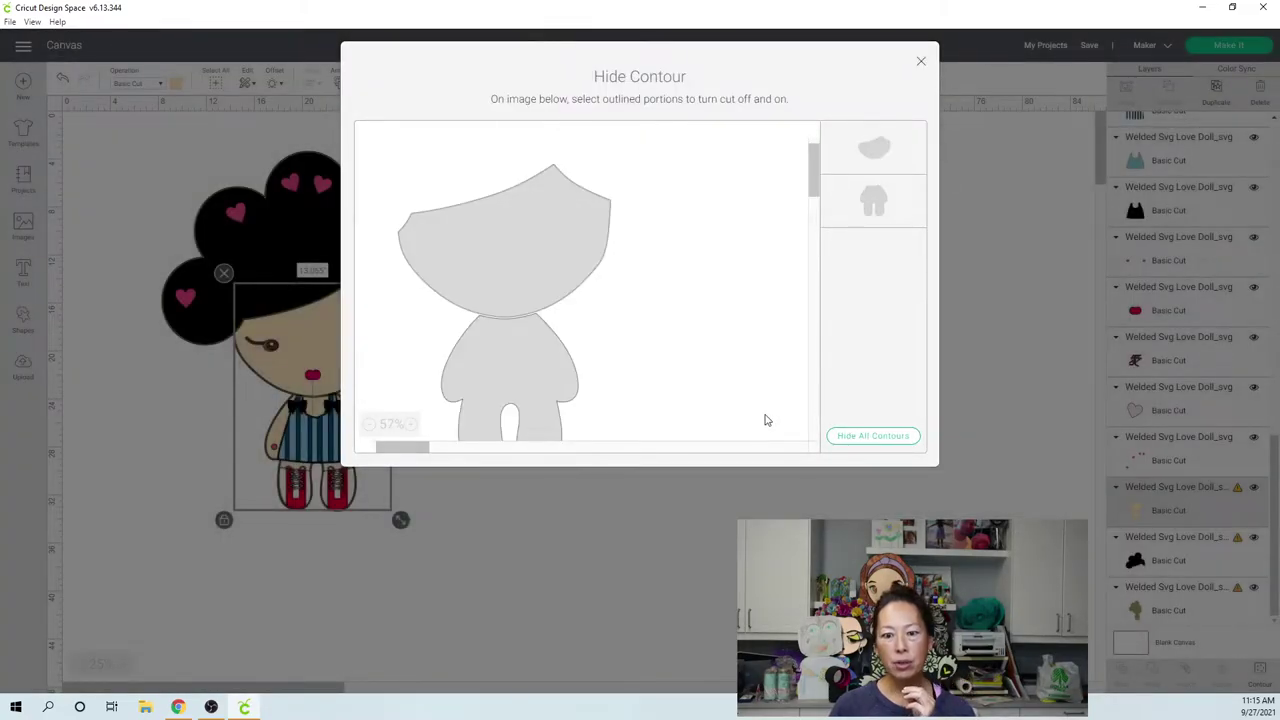
{"action": "left_click", "coordinate": [877, 193]}
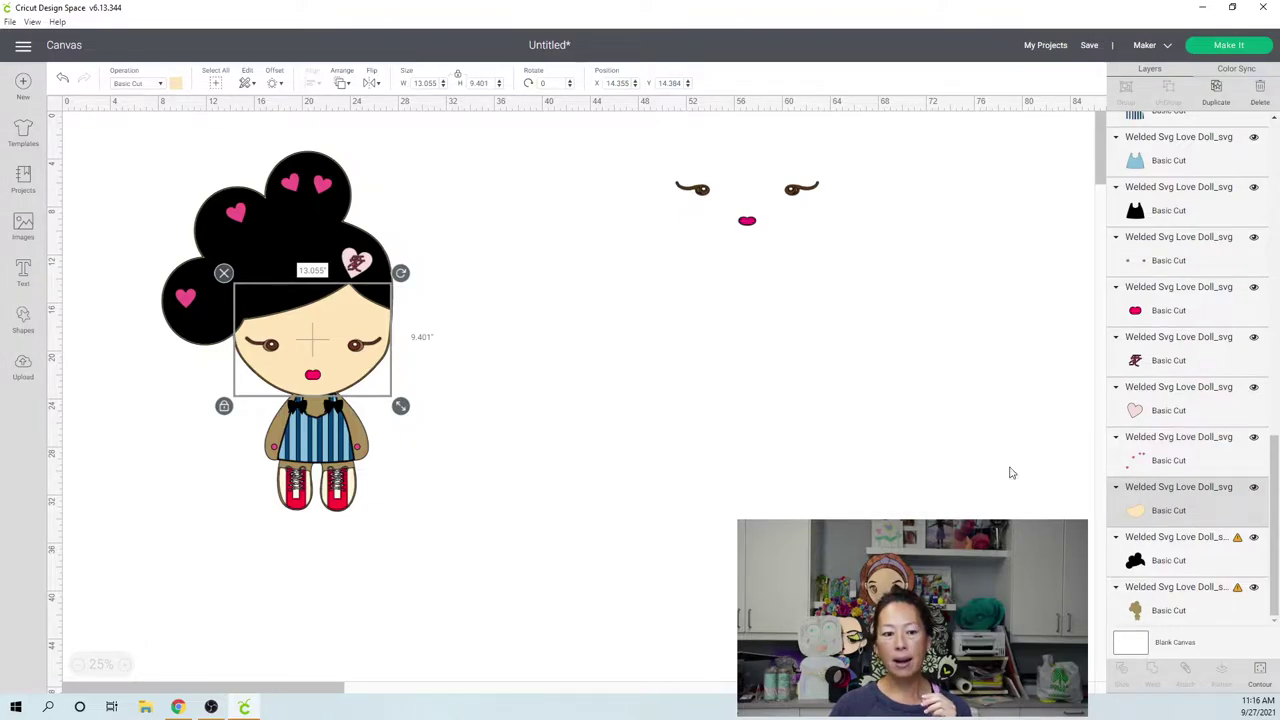
{"action": "left_click_drag", "start_coordinate": [347, 329], "coordinate": [659, 344]}
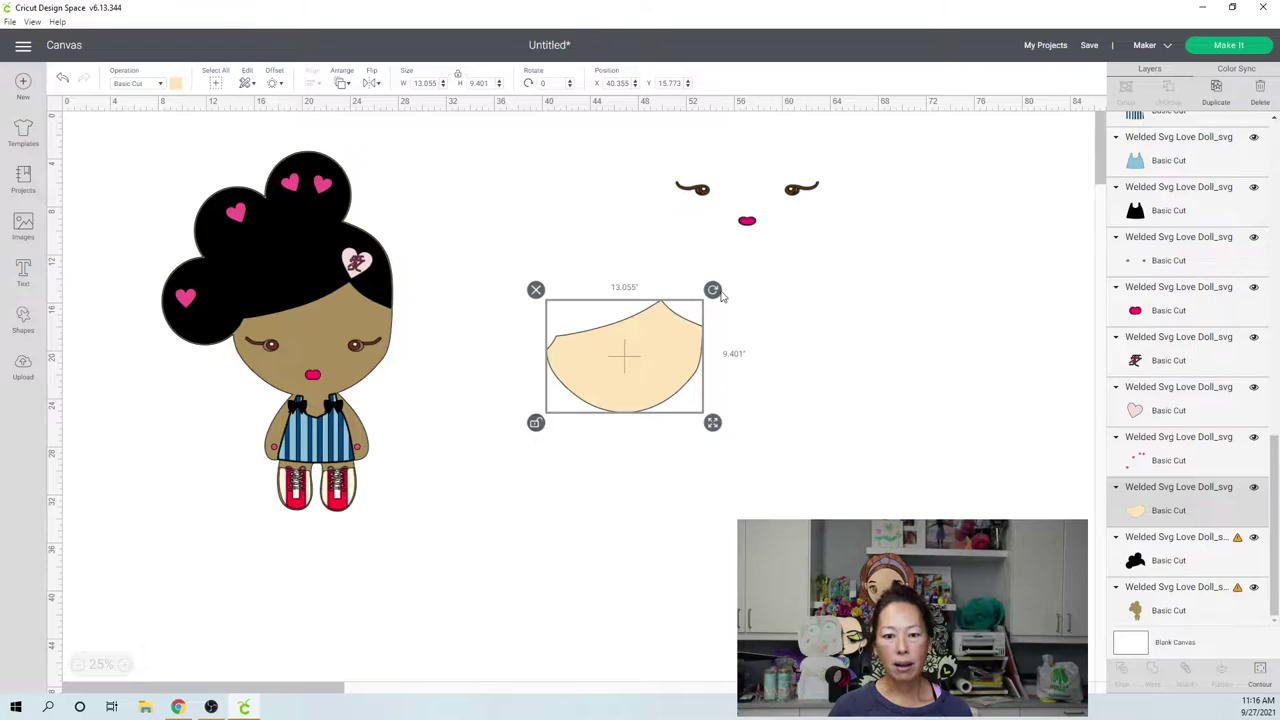
- Try rotating the face piece to about 331°, undo the rotation, and put the face back on the doll
{"action": "mouse_move", "coordinate": [714, 291]}
{"action": "left_mouse_down"}
{"action": "mouse_move", "coordinate": [680, 263]}
{"action": "mouse_move", "coordinate": [700, 297]}
{"action": "mouse_move", "coordinate": [703, 281]}
{"action": "left_mouse_up"}
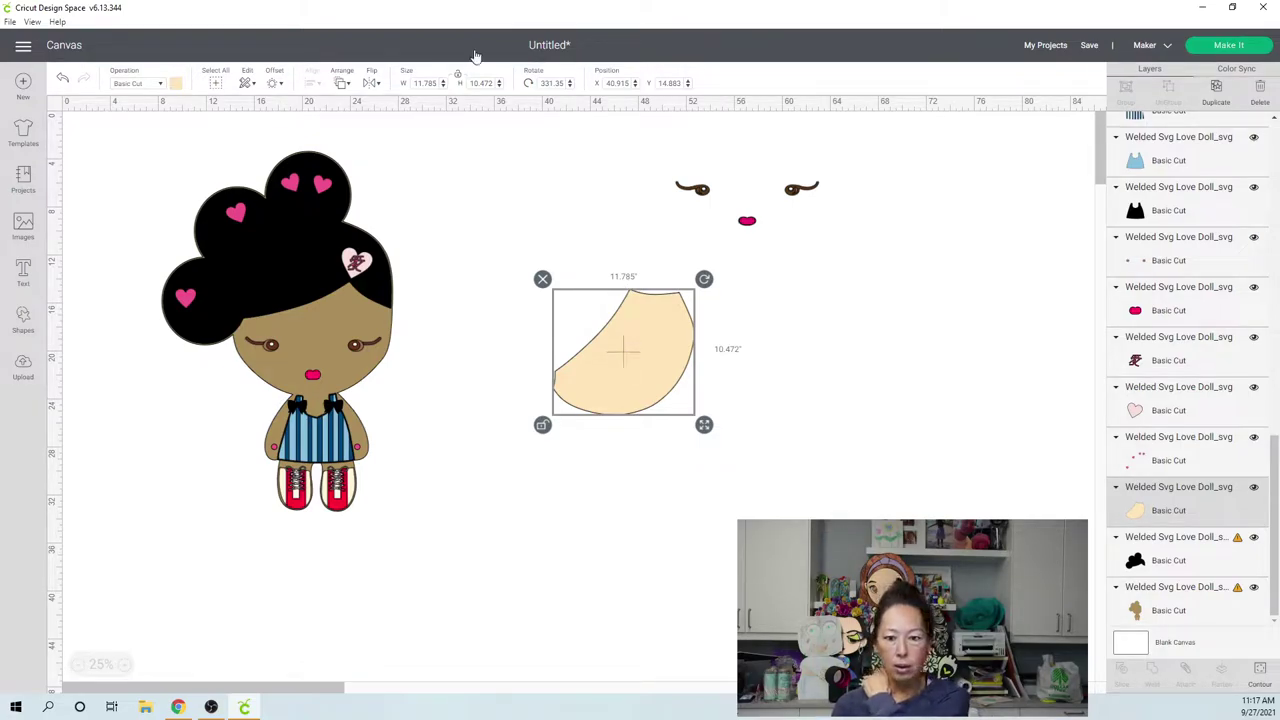
{"action": "left_click", "coordinate": [65, 80]}
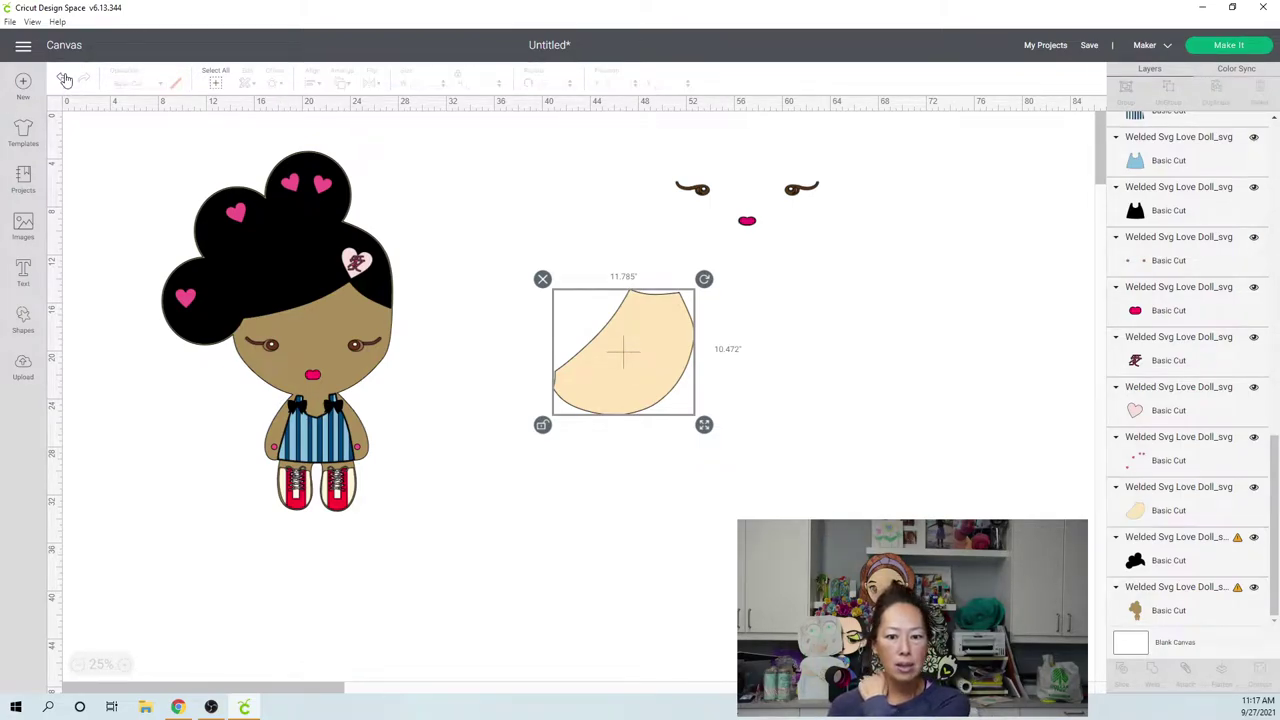
{"action": "left_click", "coordinate": [64, 80]}
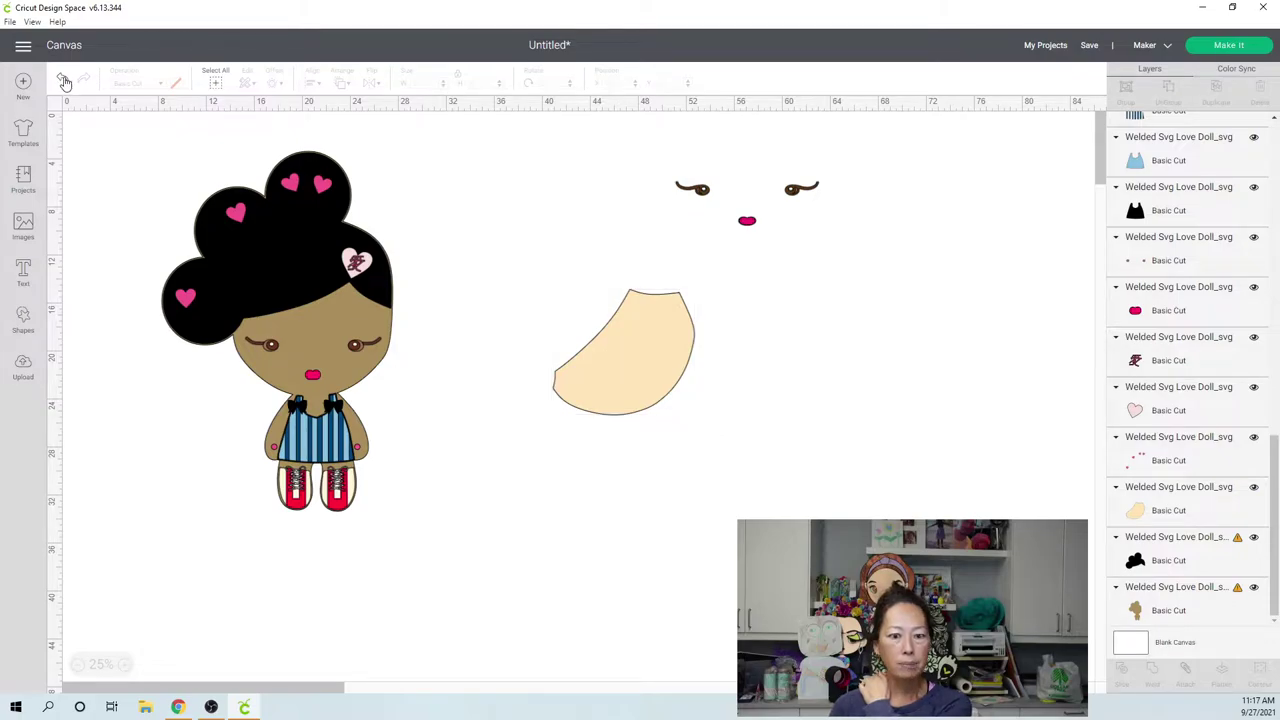
{"action": "left_click", "coordinate": [64, 81]}
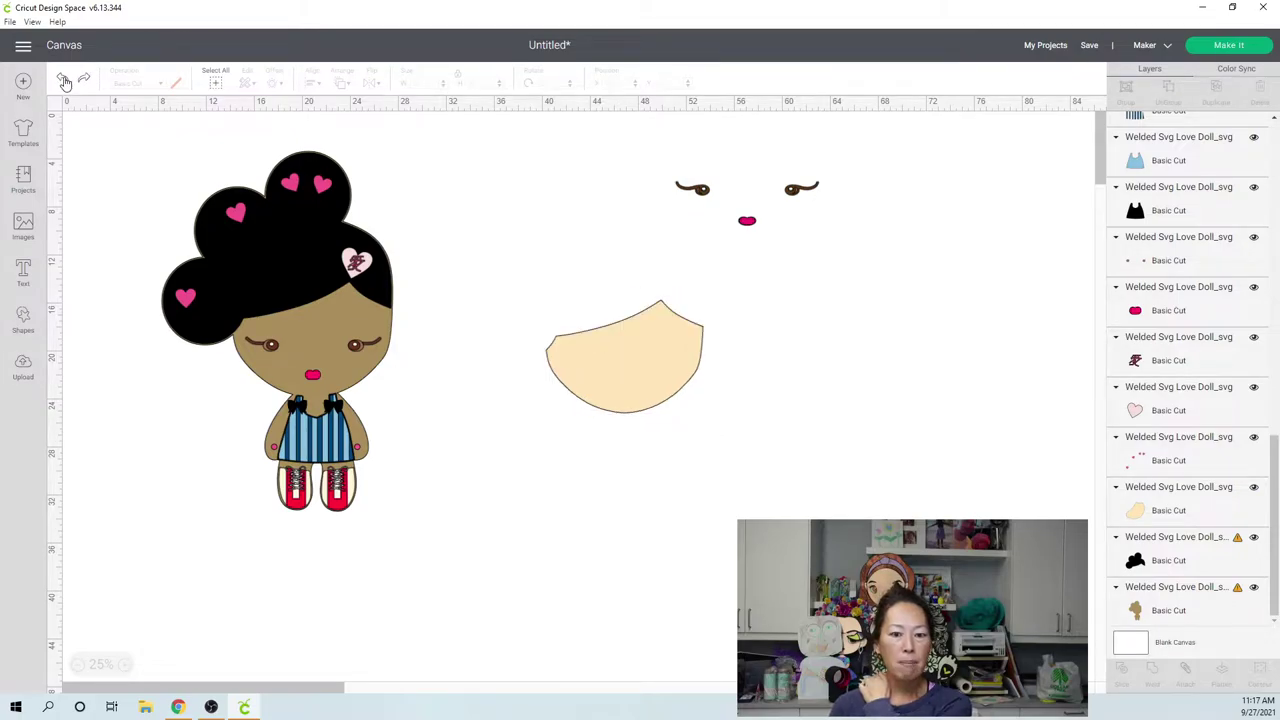
{"action": "left_click_drag", "start_coordinate": [620, 346], "coordinate": [326, 331]}
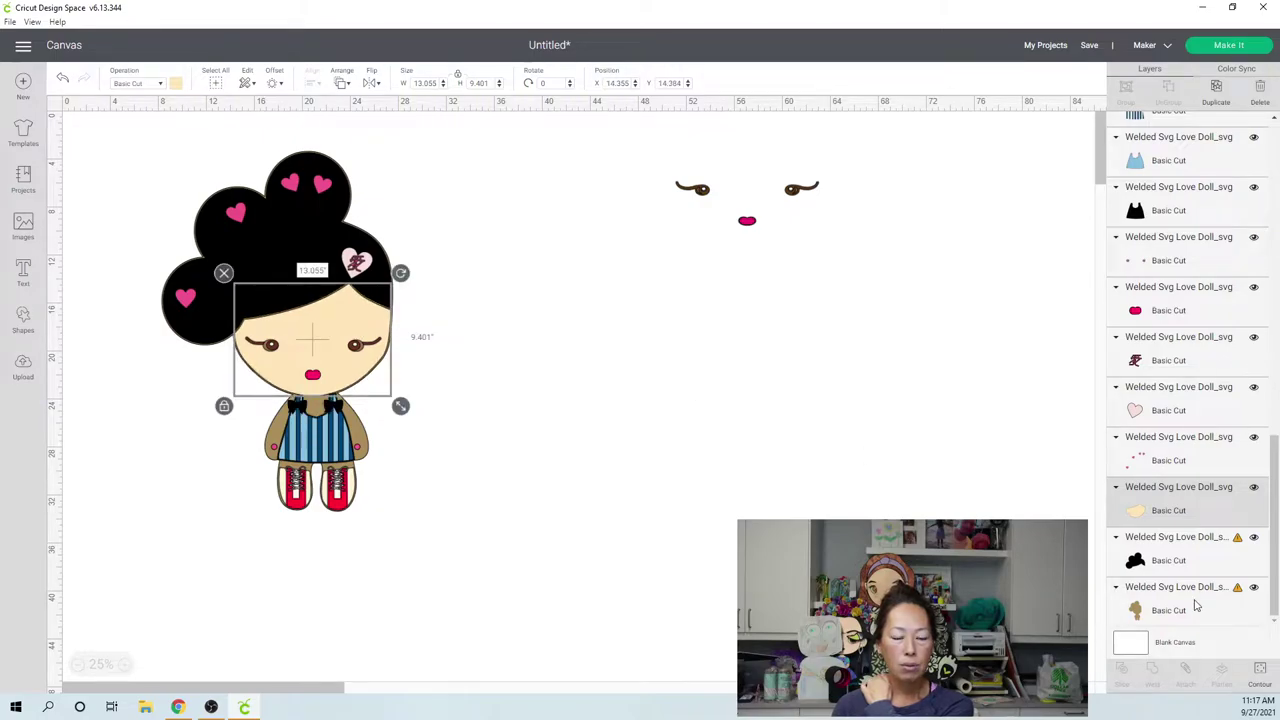
- Show all contours of the skin-coloured layer again to restore the body together with the face
{"action": "left_click", "coordinate": [1262, 670]}
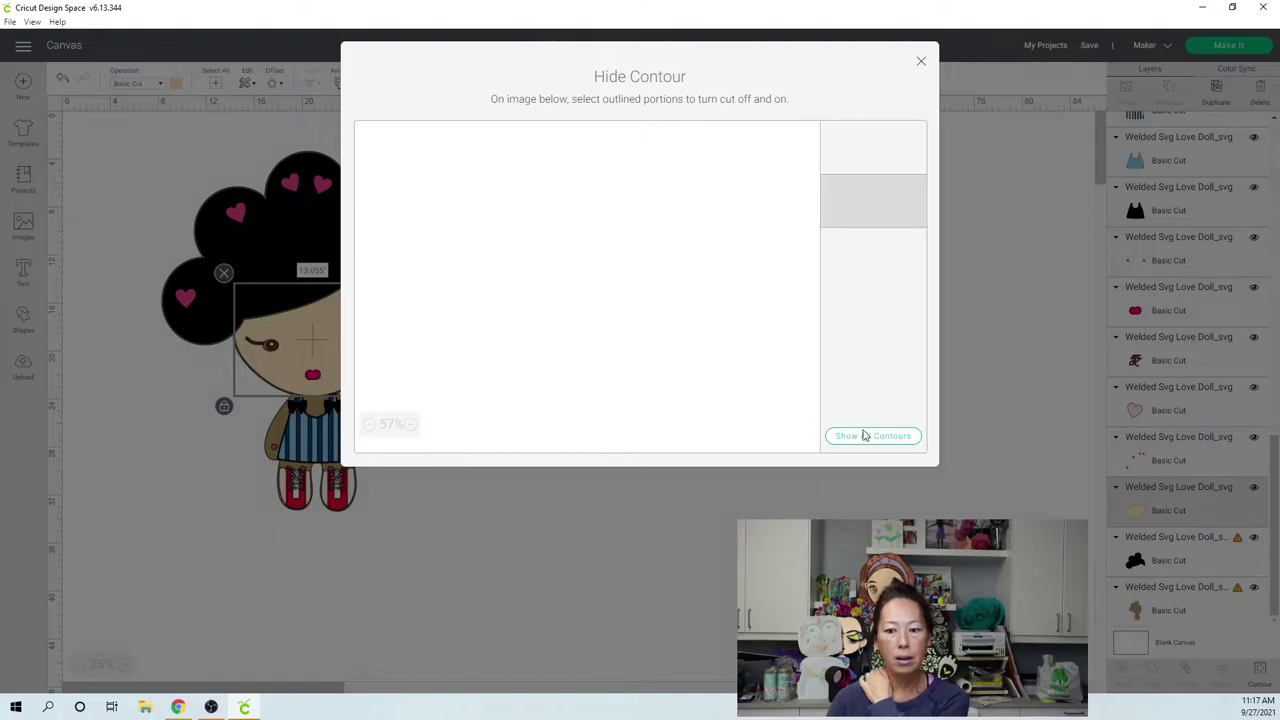
{"action": "left_click", "coordinate": [865, 440]}
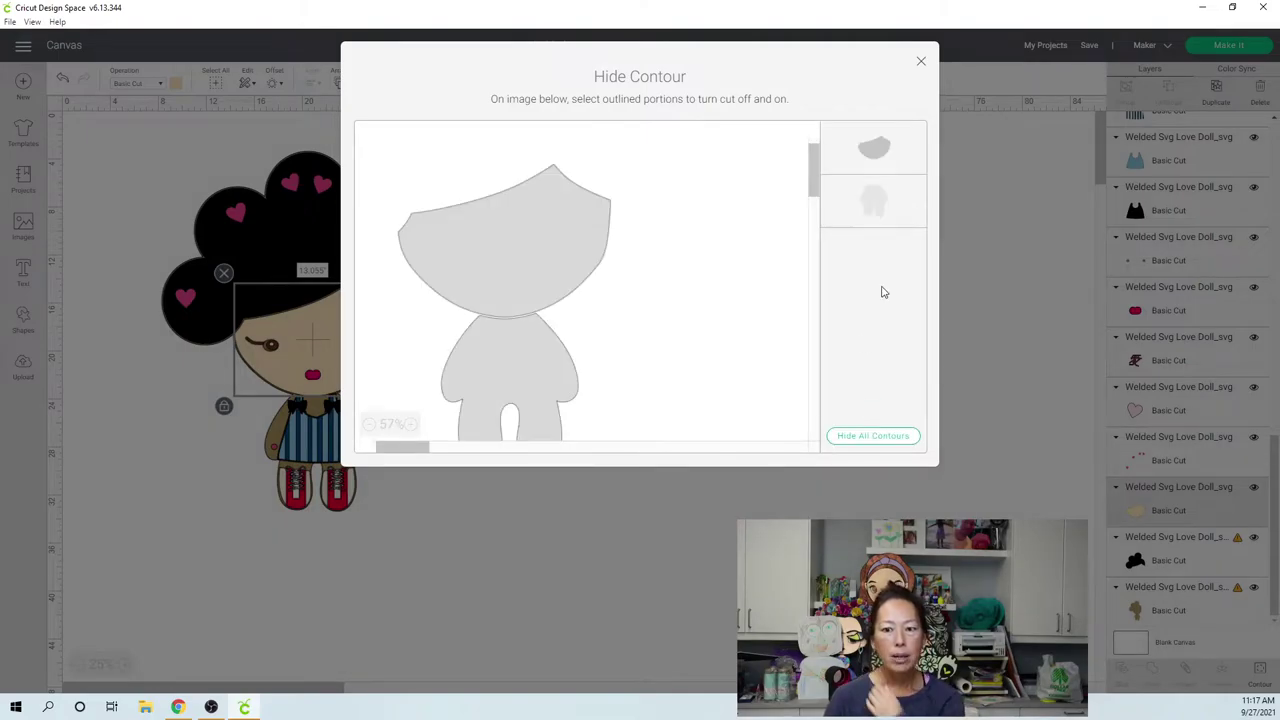
{"action": "left_click", "coordinate": [921, 62]}
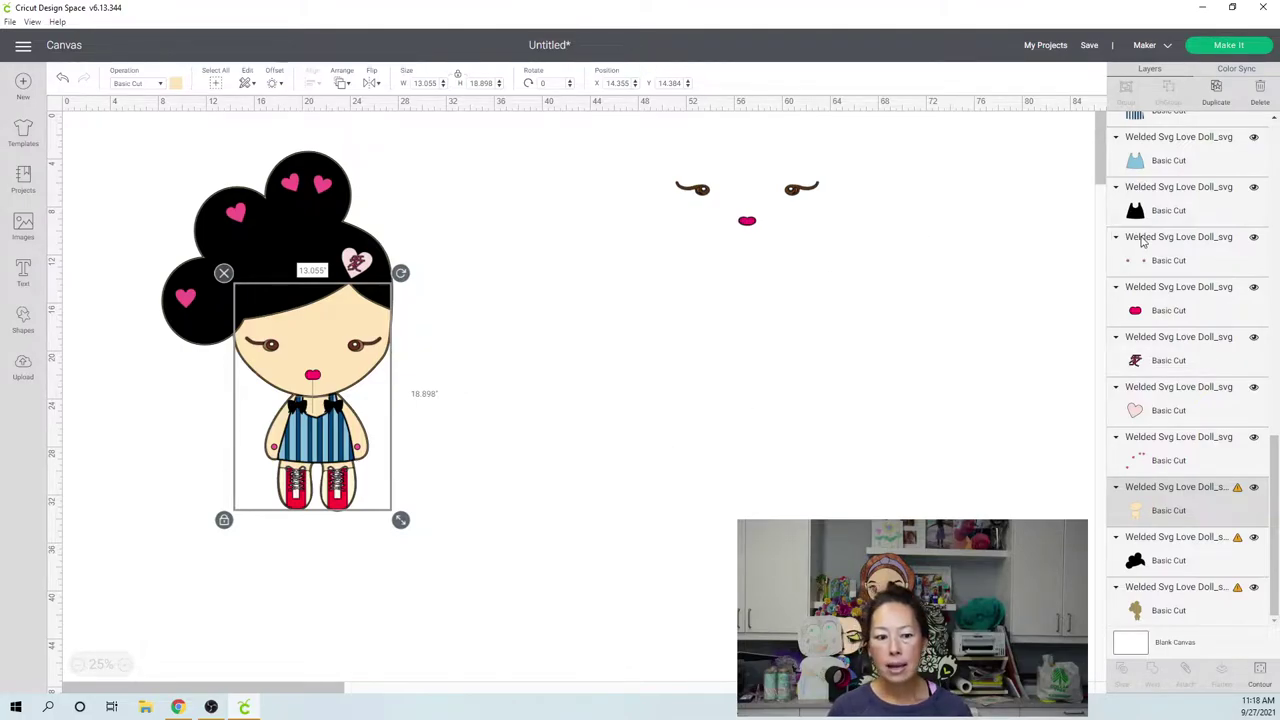
- Slice the doll's skin-coloured layer with the black dress layer
{"action": "left_click", "coordinate": [1170, 210]}
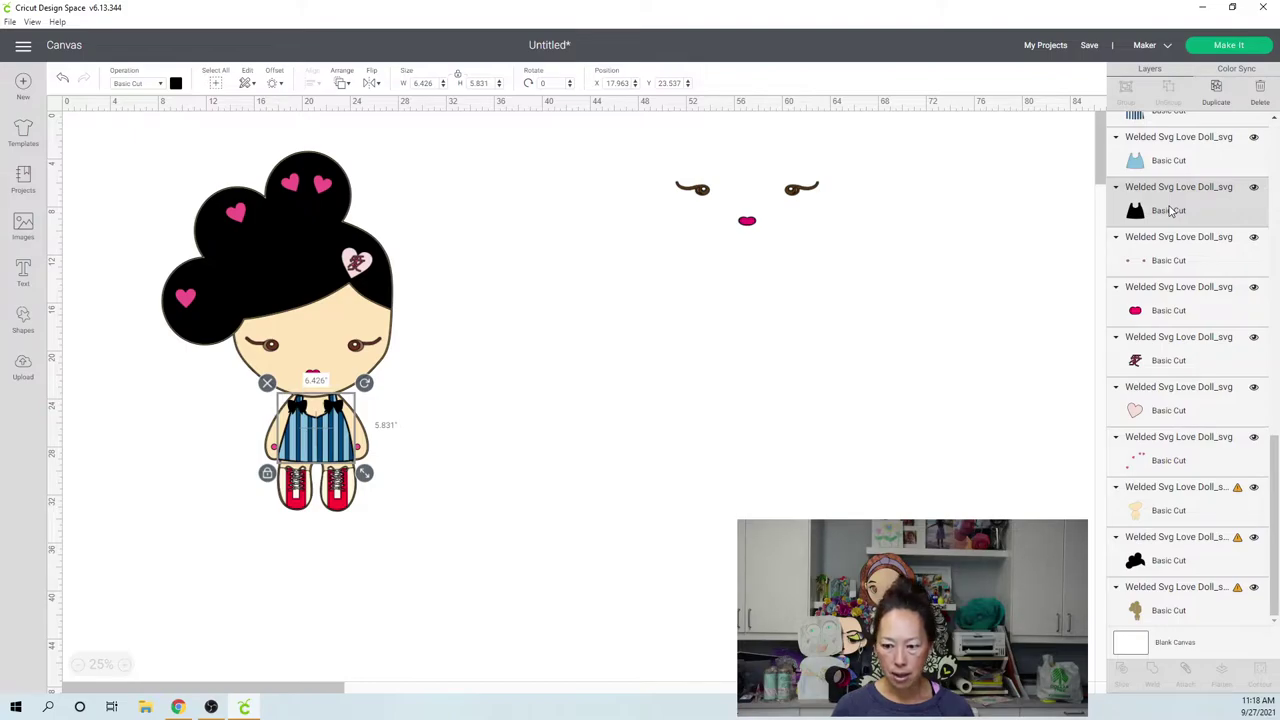
{"action": "left_click", "coordinate": [1165, 513], "text": "shift"}
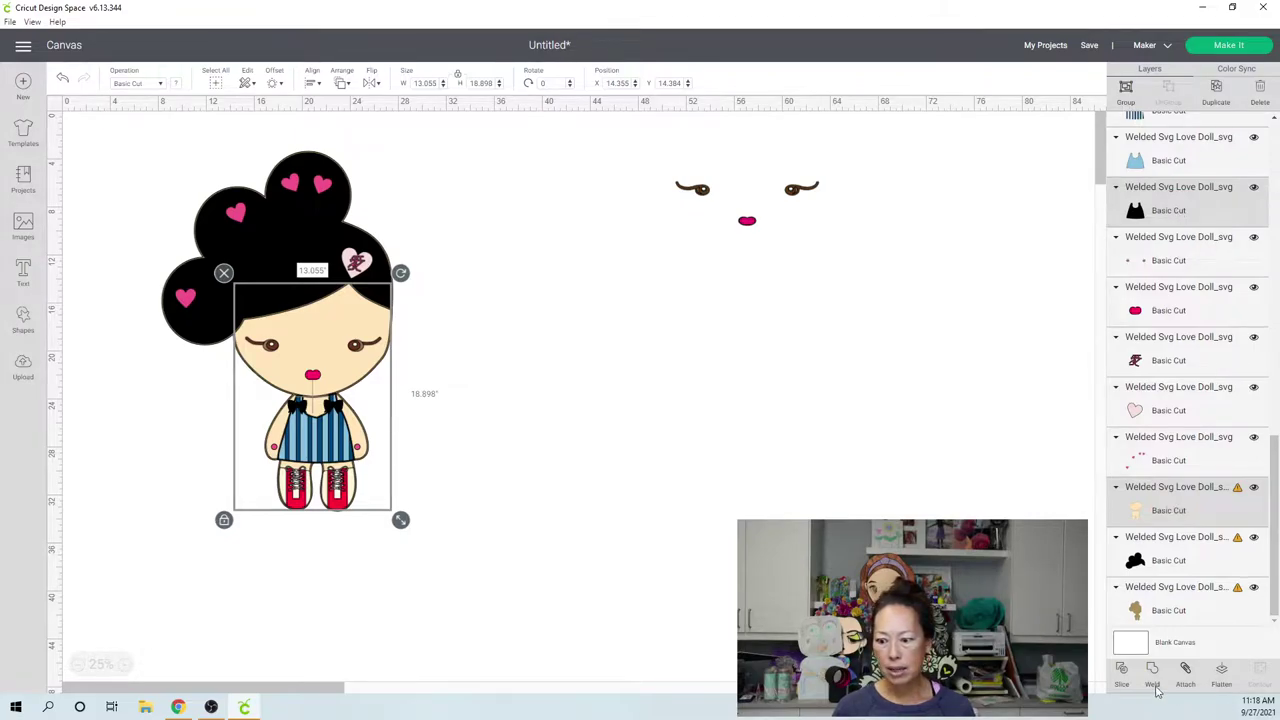
{"action": "left_click", "coordinate": [672, 494]}
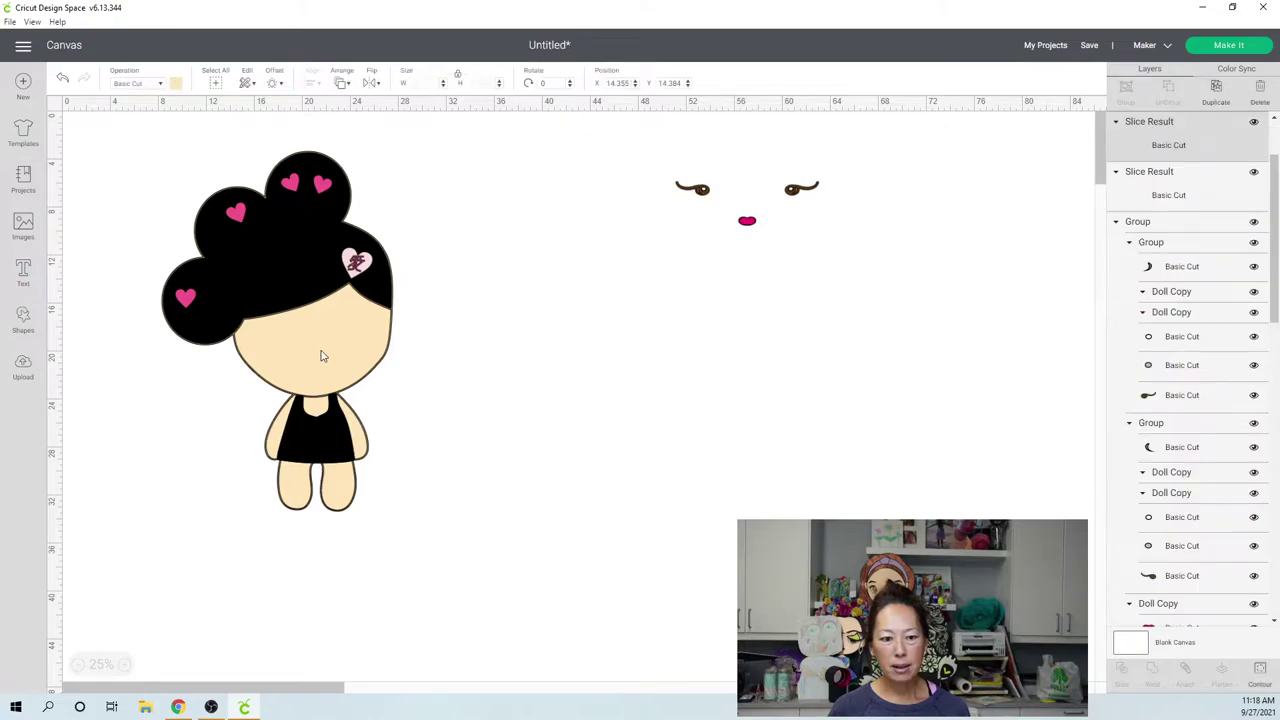
- Move the sliced skin piece off the doll to about X 37.5 and Y 15.6 inches, and put it back in place
{"action": "left_click", "coordinate": [323, 357]}
{"action": "left_click_drag", "start_coordinate": [323, 357], "coordinate": [677, 365]}
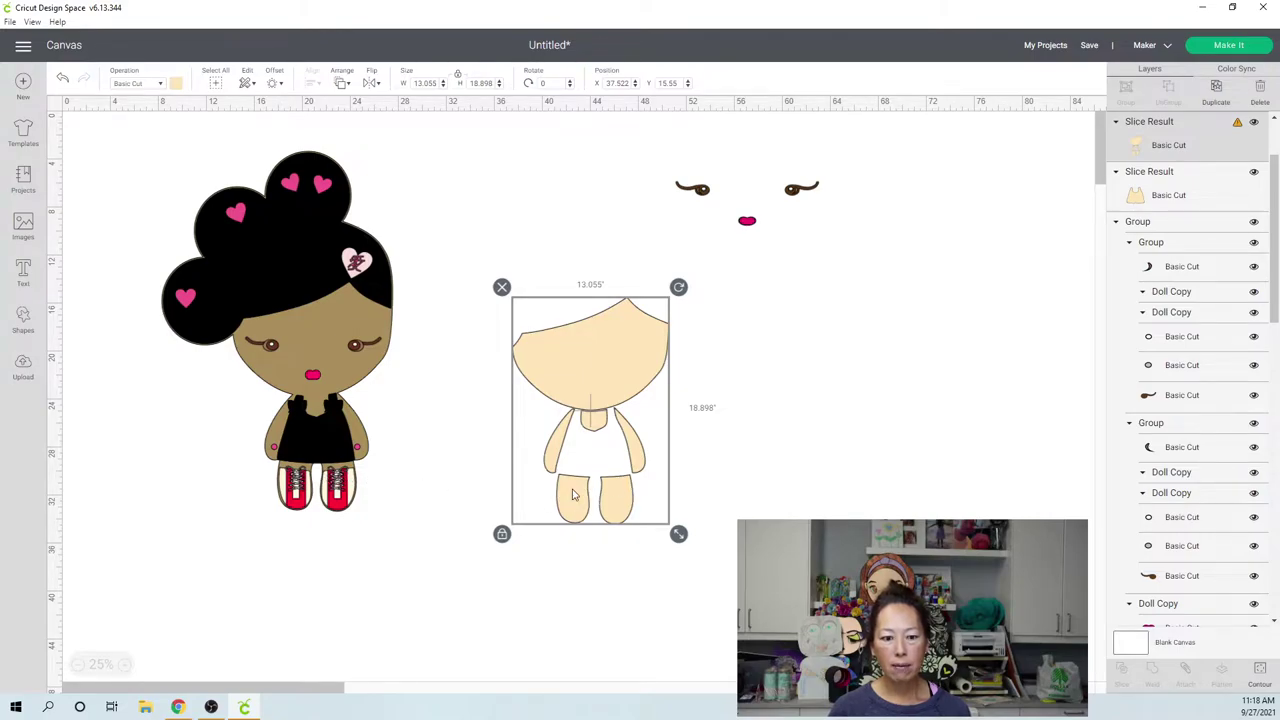
{"action": "left_click_drag", "start_coordinate": [630, 390], "coordinate": [352, 359]}
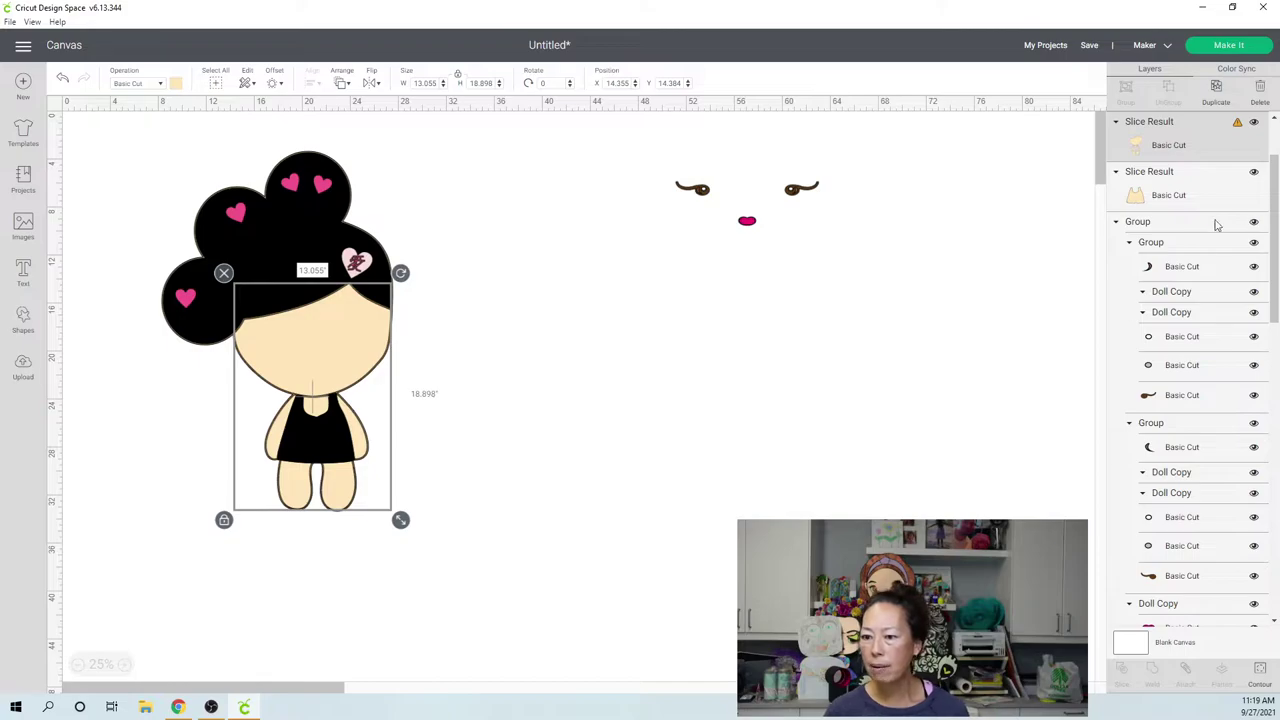
- Undo the sliced skin piece's return to the doll, and redo it
{"action": "scroll", "coordinate": [1218, 270], "scroll_direction": "down", "scroll_amount": 5}
{"action": "scroll", "coordinate": [1217, 283], "scroll_direction": "down", "scroll_amount": 5}
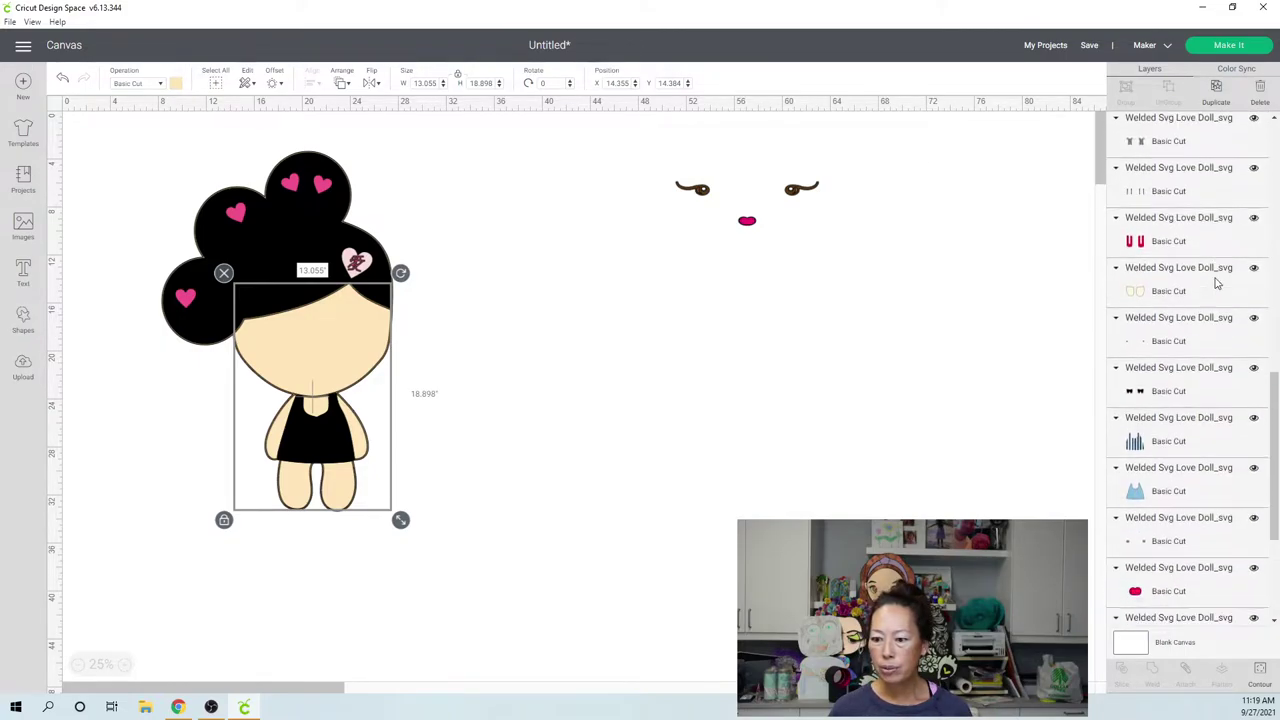
{"action": "scroll", "coordinate": [1217, 283], "scroll_direction": "down", "scroll_amount": 4}
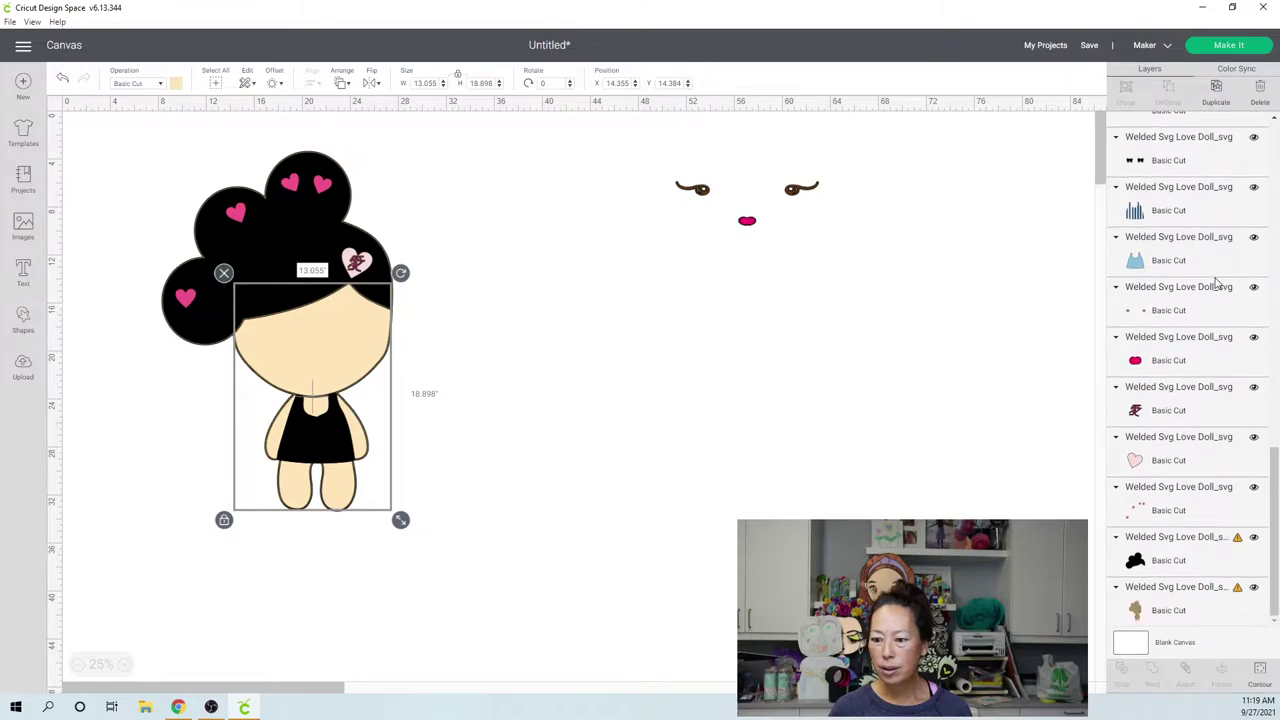
{"action": "scroll", "coordinate": [1217, 285], "scroll_direction": "up", "scroll_amount": 3}
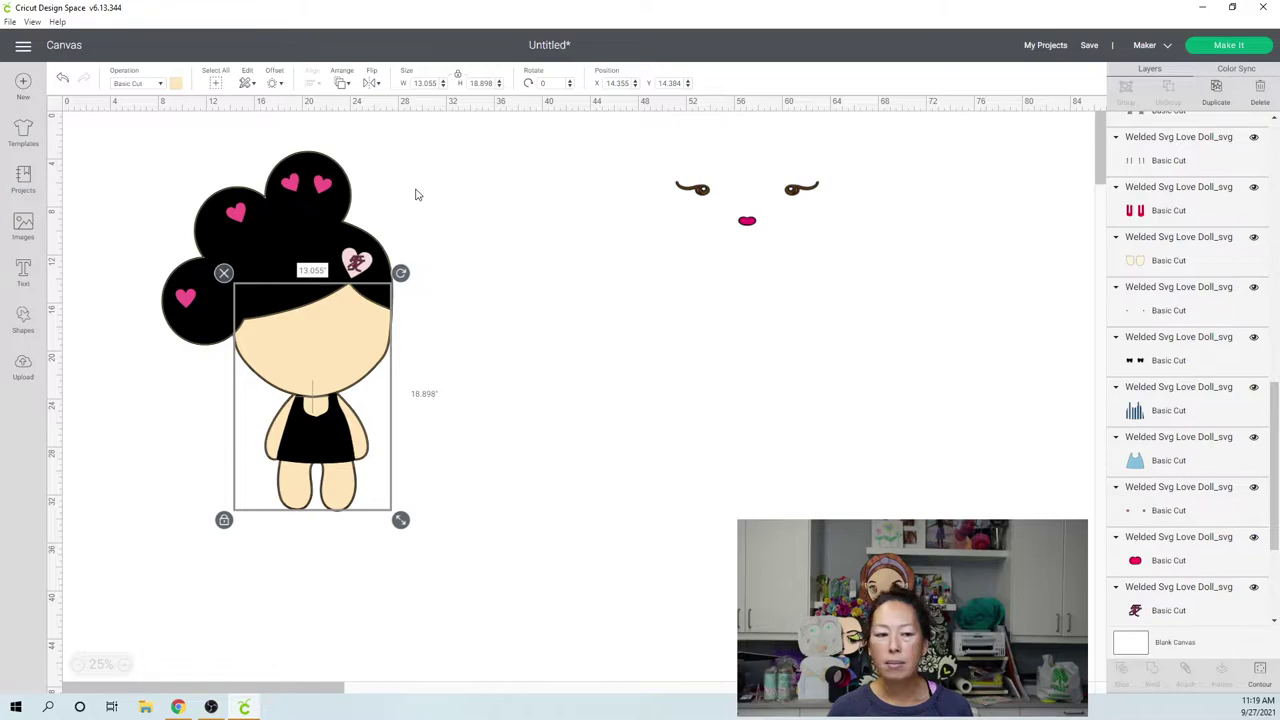
{"action": "left_click", "coordinate": [63, 81]}
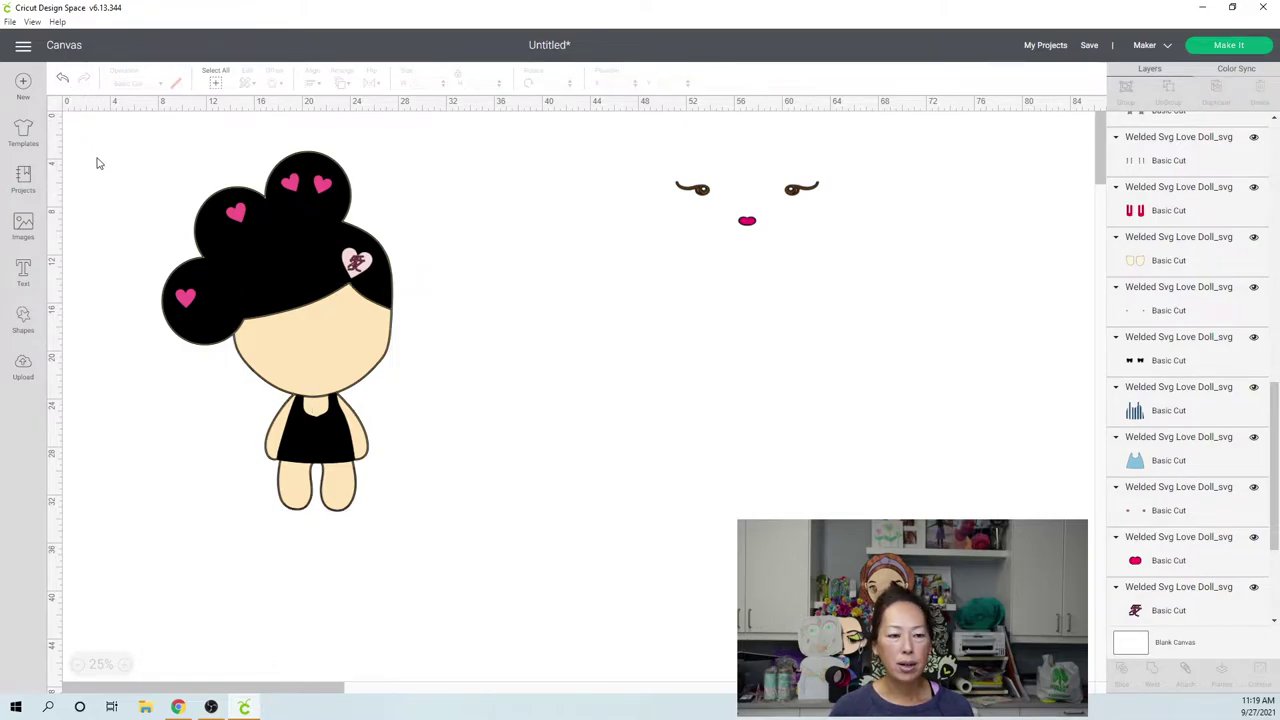
{"action": "left_click", "coordinate": [63, 81]}
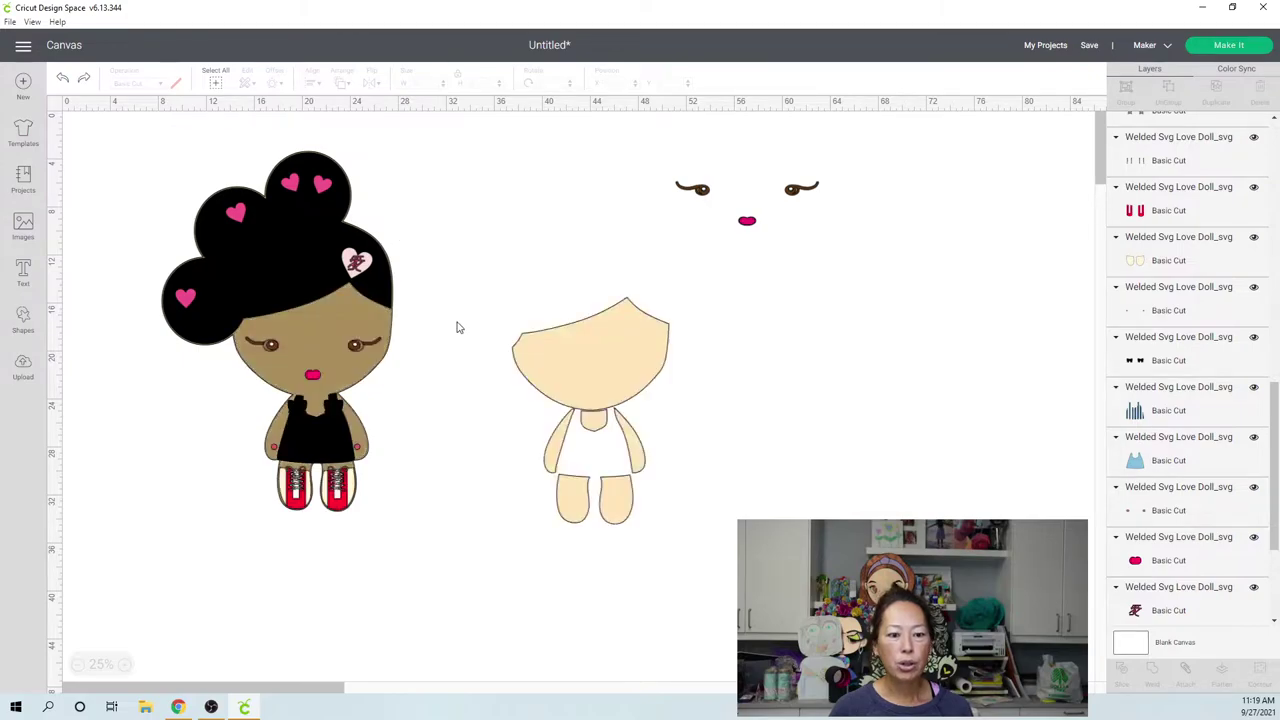
{"action": "left_click", "coordinate": [86, 82]}
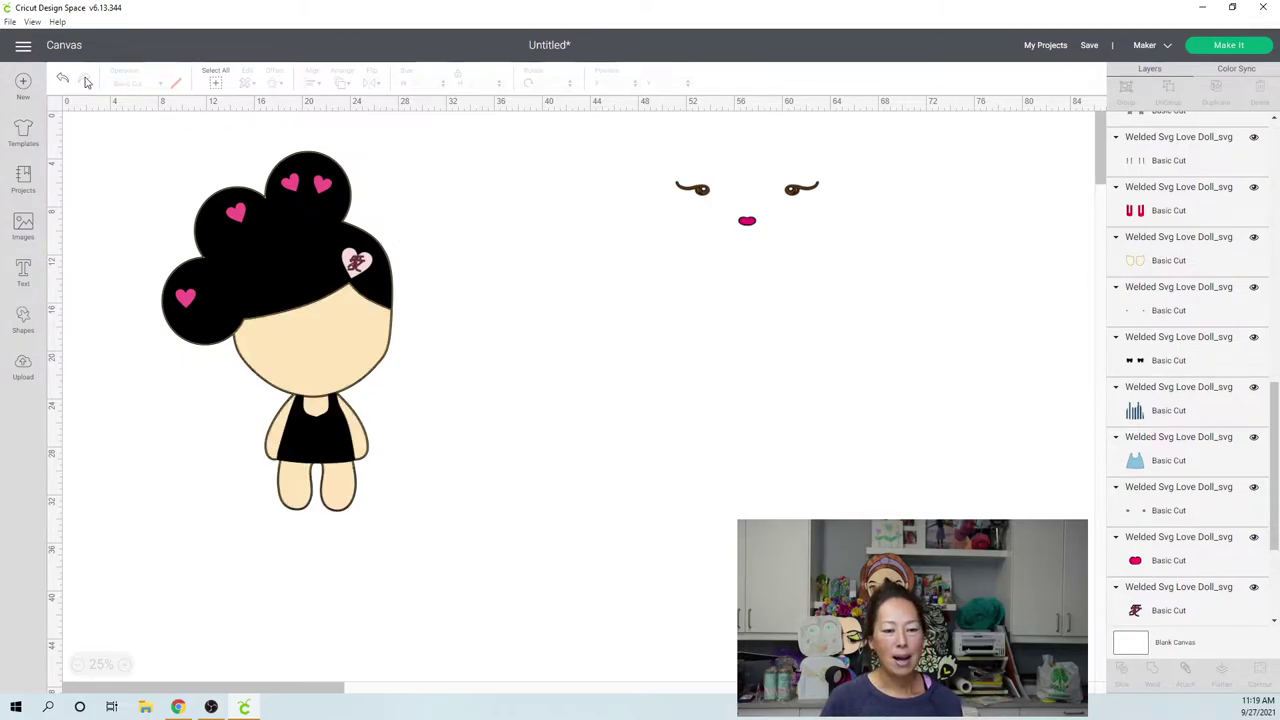
- Move the sliced skin piece backward in the layer order, placing it between the blue stripes and the light blue dress
{"action": "left_click", "coordinate": [298, 338]}
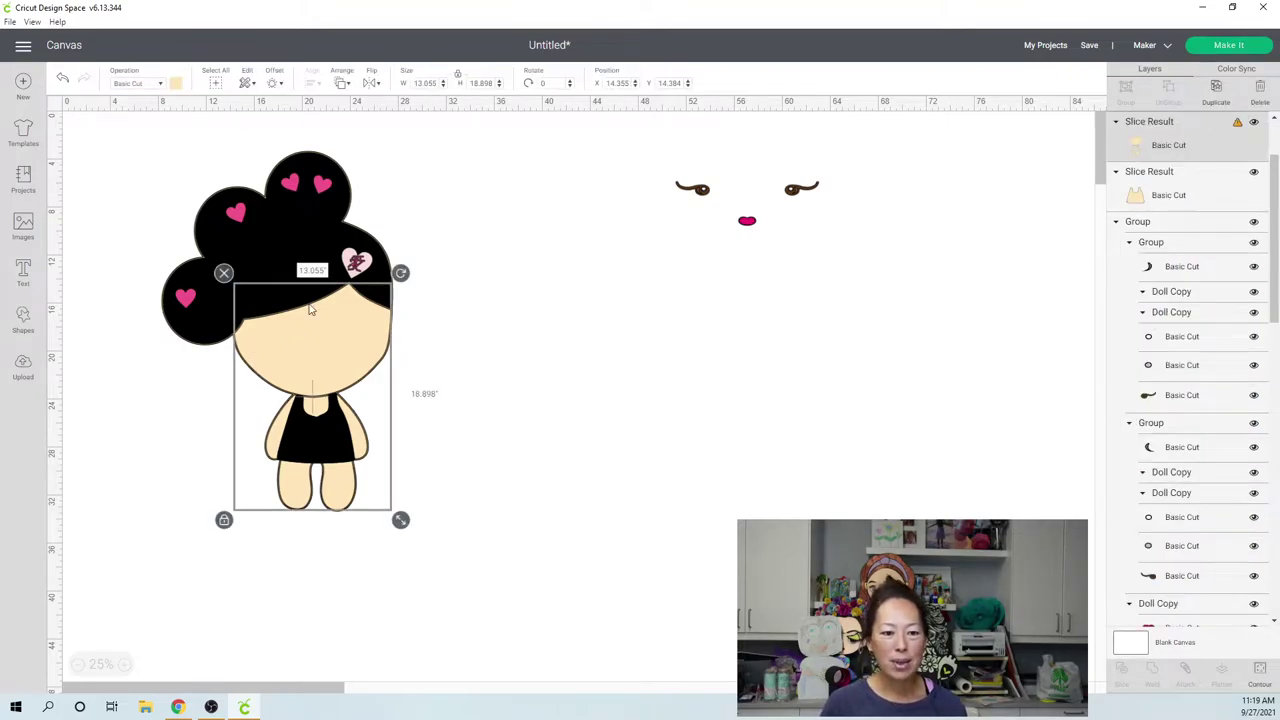
{"action": "left_click", "coordinate": [342, 84]}
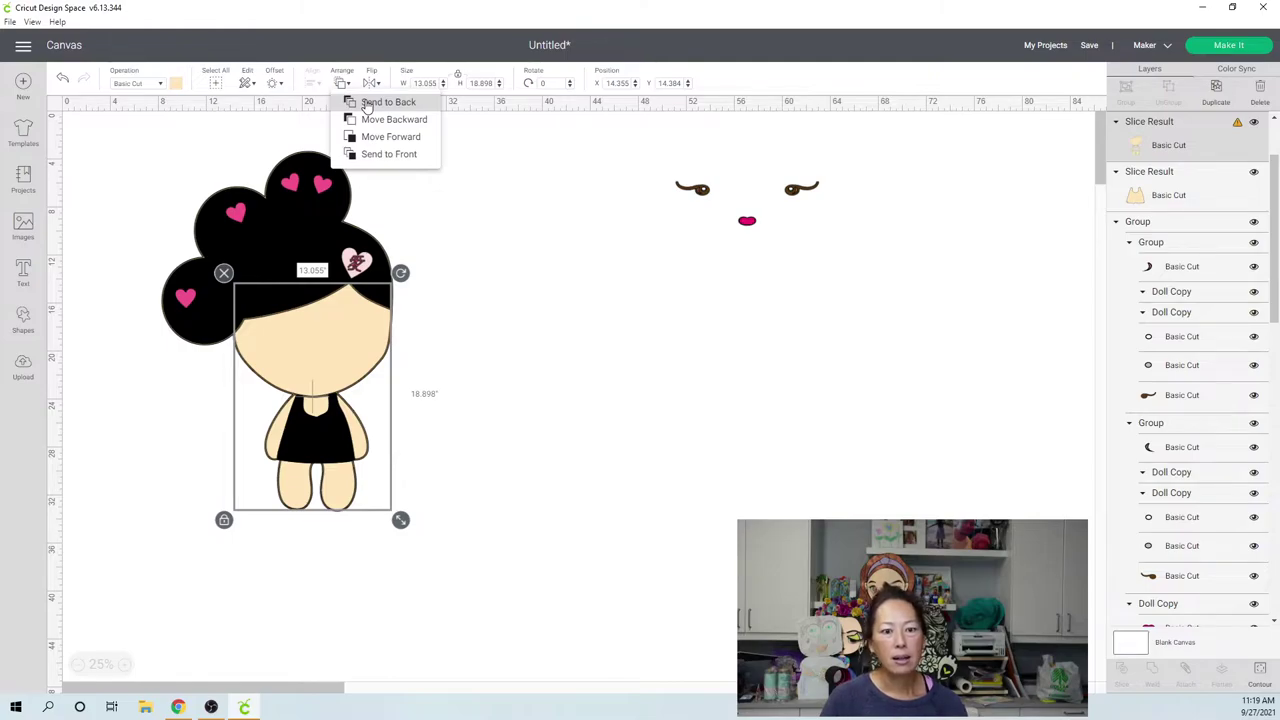
{"action": "left_click", "coordinate": [366, 119]}
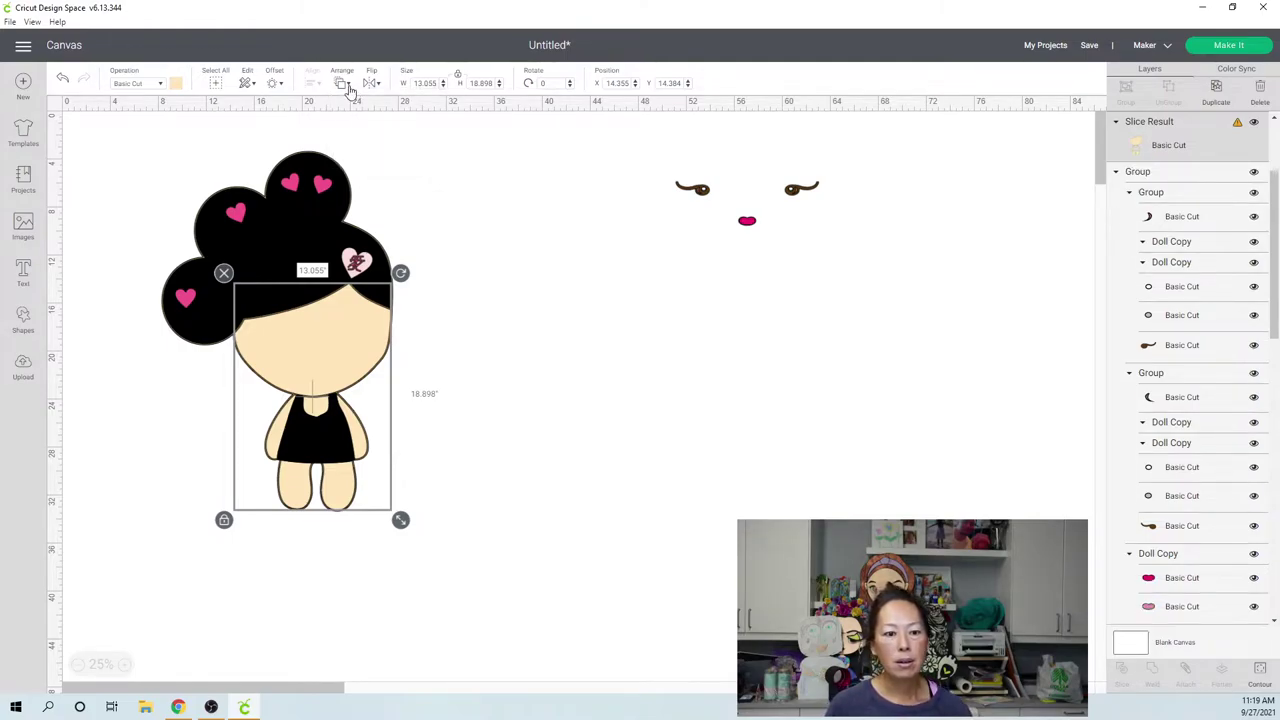
{"action": "left_click", "coordinate": [344, 85]}
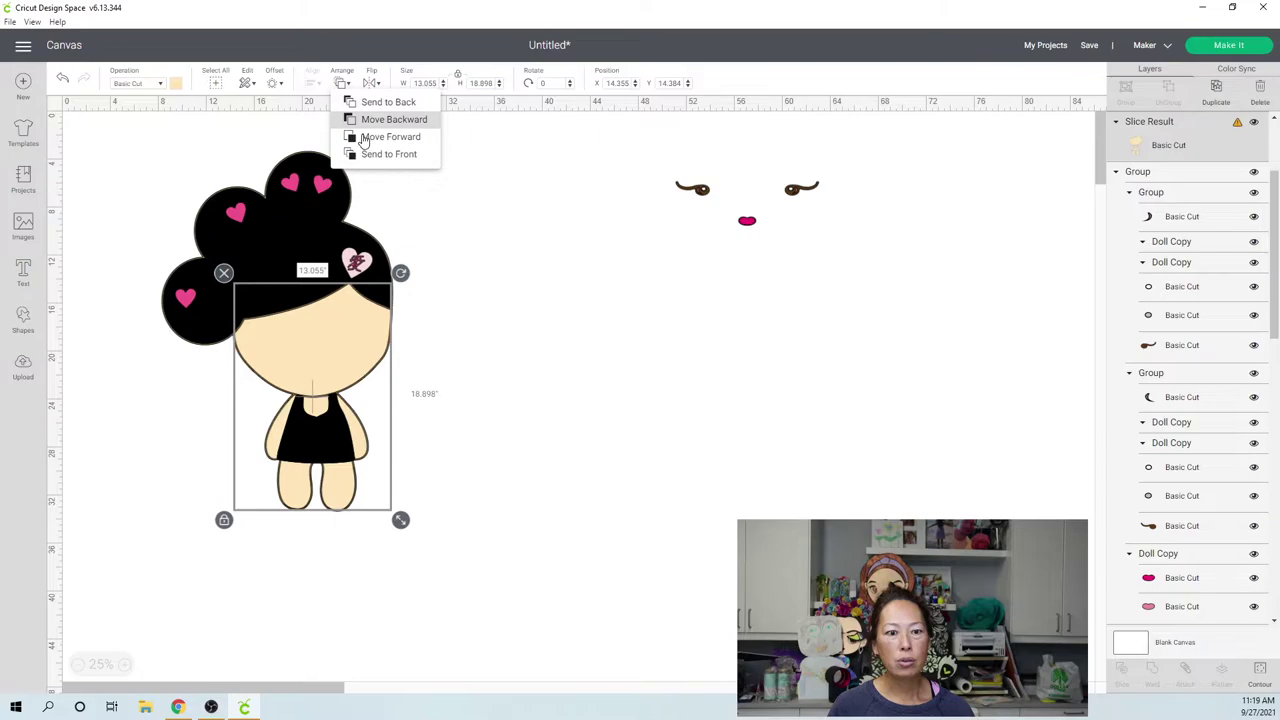
{"action": "left_click", "coordinate": [366, 119]}
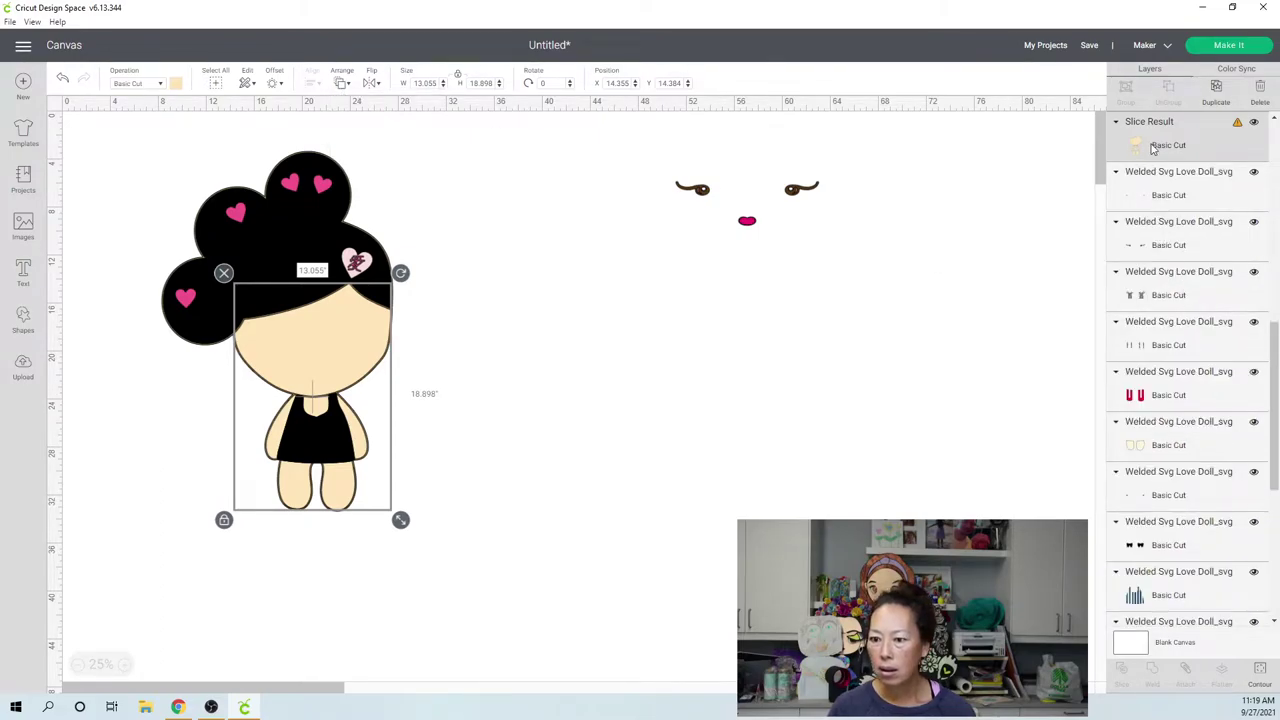
{"action": "left_click_drag", "start_coordinate": [1155, 170], "coordinate": [1147, 591]}
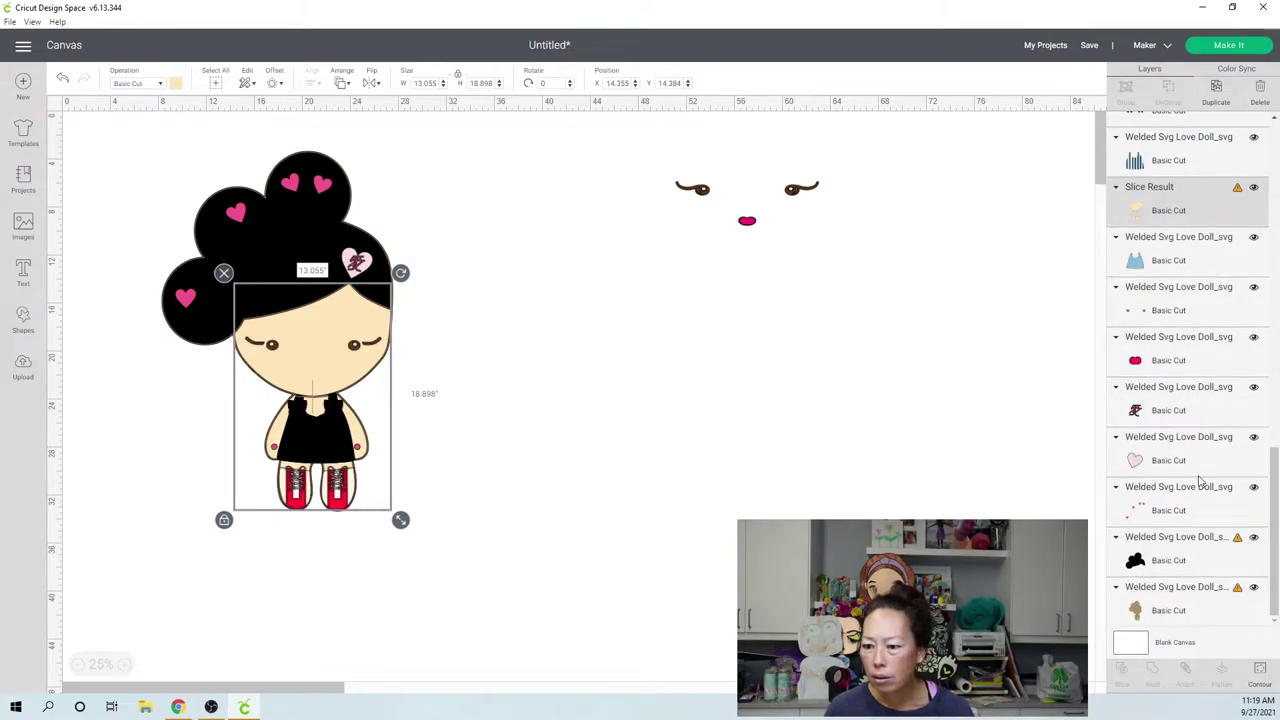
- Slice the skin piece with the cream shoe-shape layer
{"action": "scroll", "coordinate": [1138, 216], "scroll_direction": "up", "scroll_amount": 4}
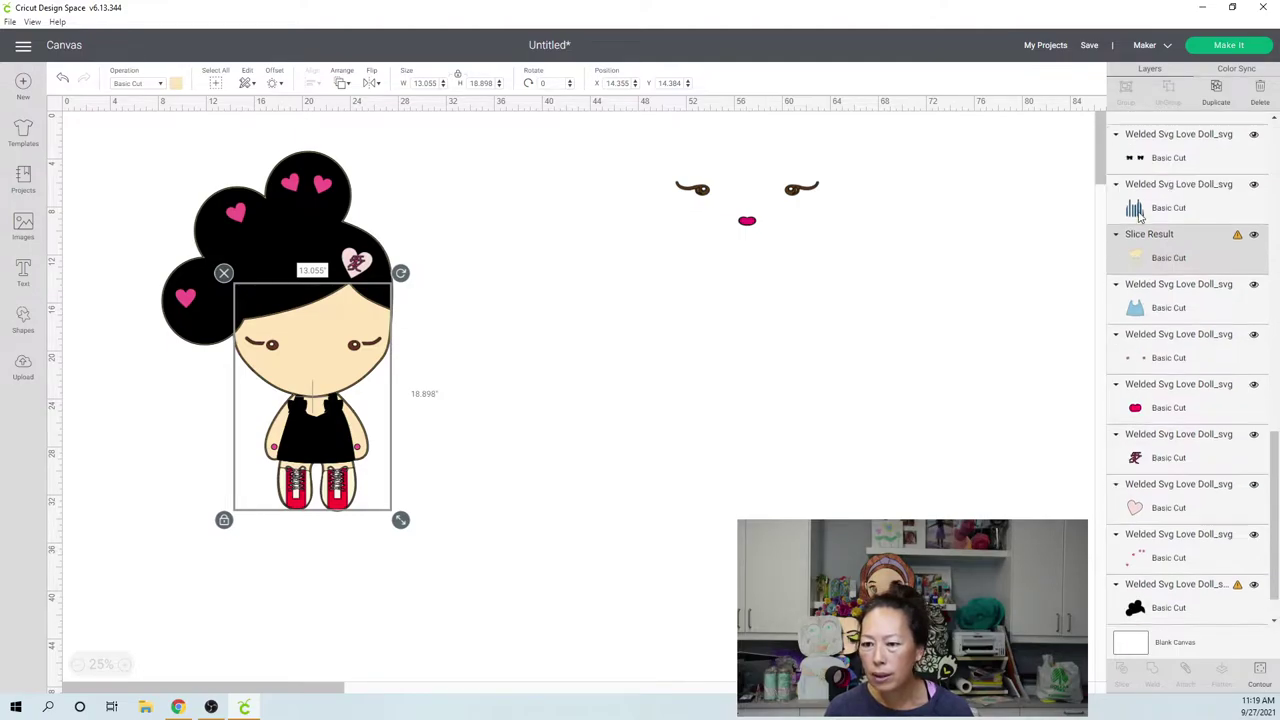
{"action": "left_click", "coordinate": [1150, 210]}
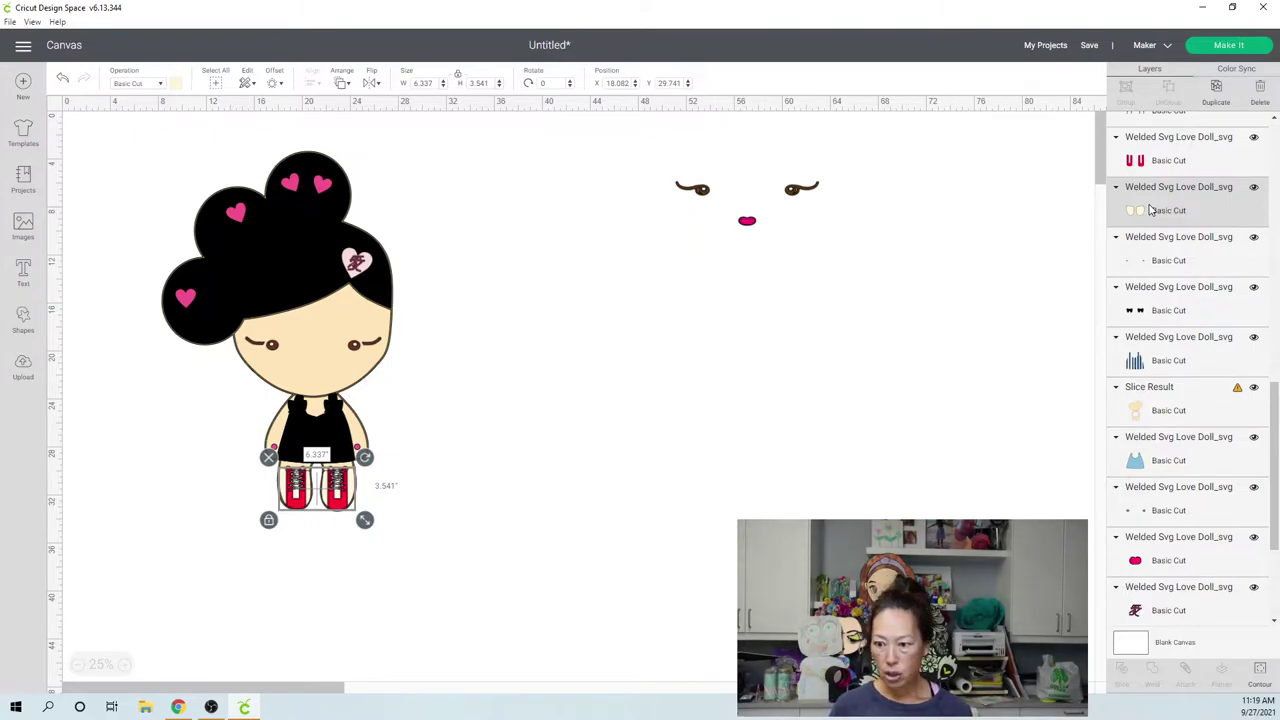
{"action": "left_click", "coordinate": [1151, 411], "text": "shift"}
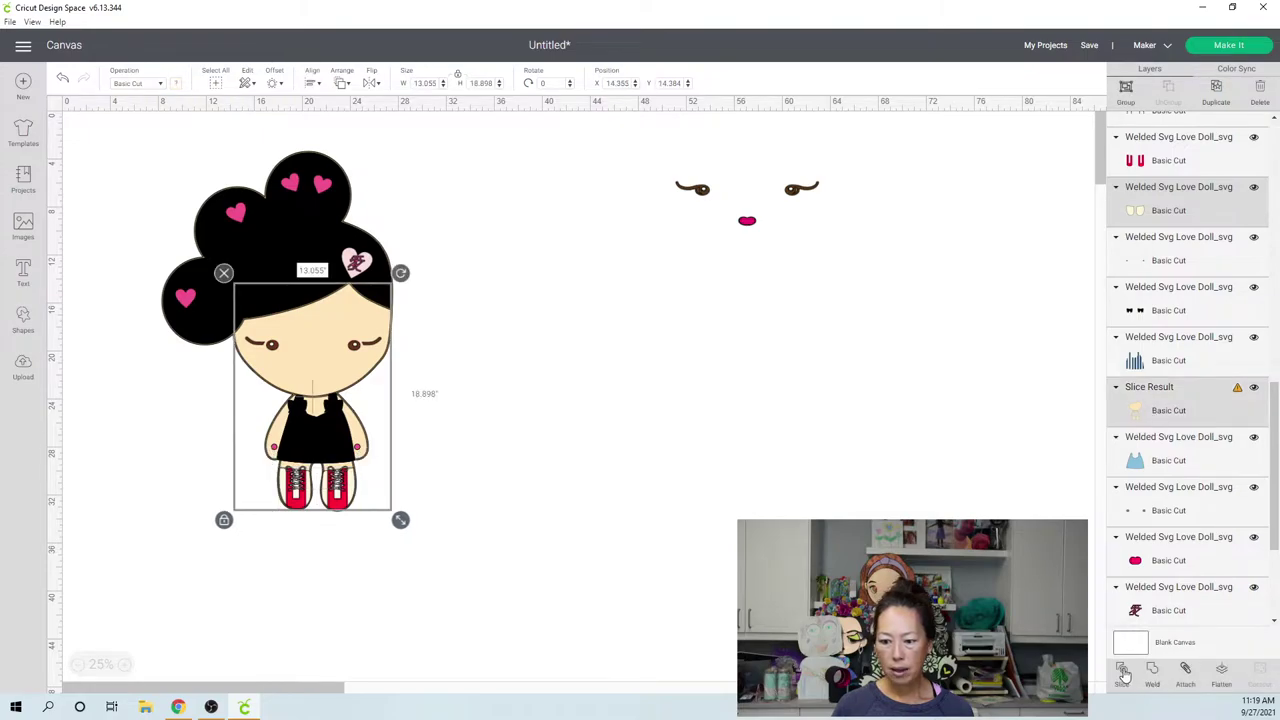
{"action": "left_click", "coordinate": [840, 513]}
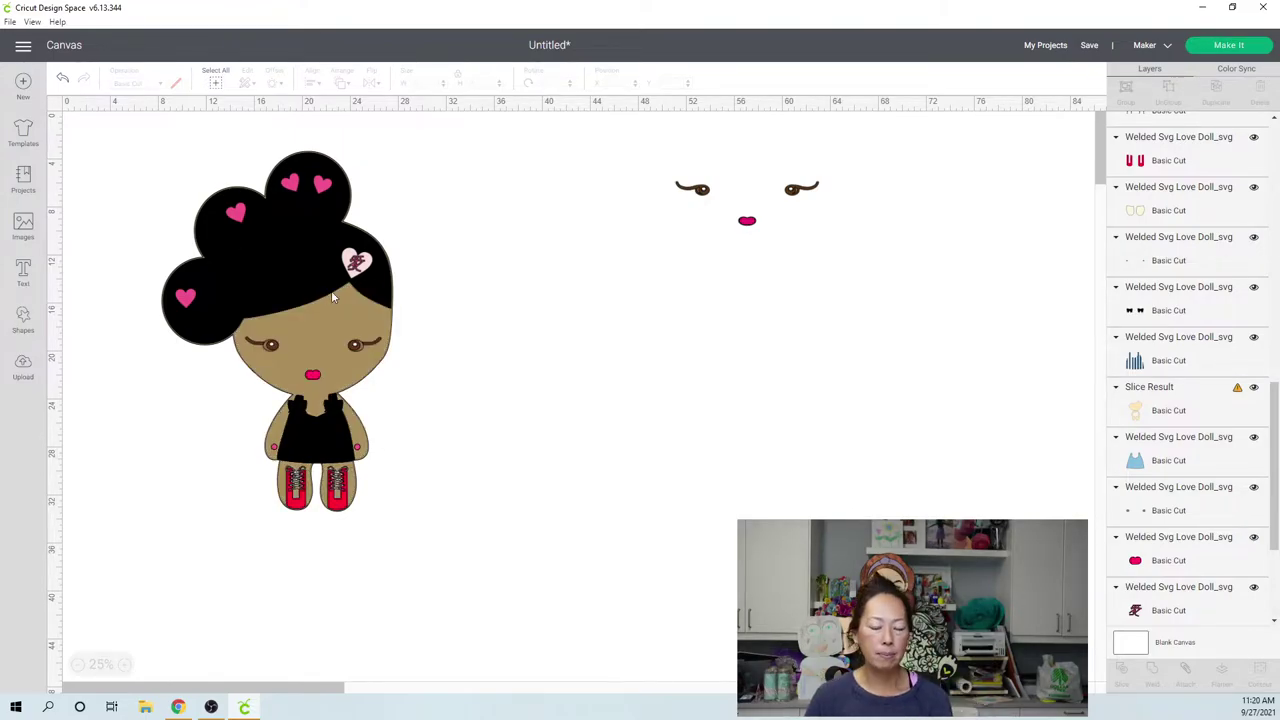
- Move the newly sliced skin piece off the doll to about X 39.5 and Y 13.6 inches, and hide its three leftover sliver contours
{"action": "left_click_drag", "start_coordinate": [337, 331], "coordinate": [641, 323]}
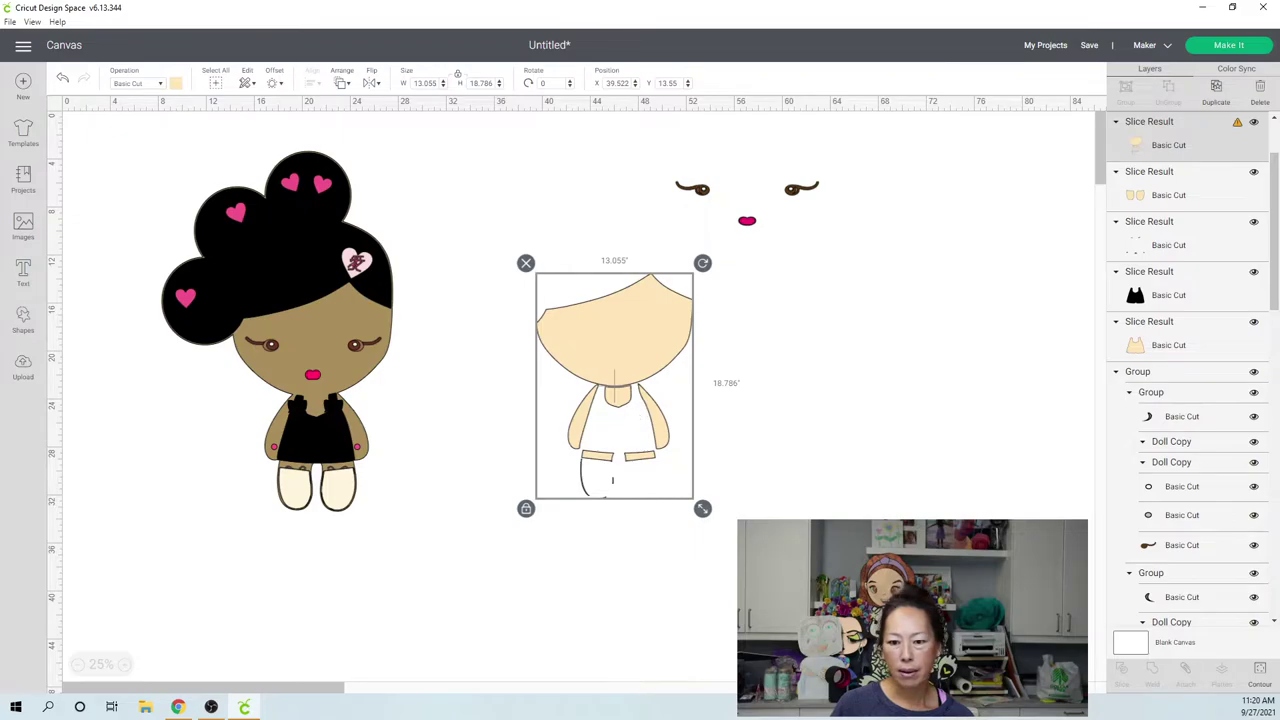
{"action": "left_click", "coordinate": [1262, 677]}
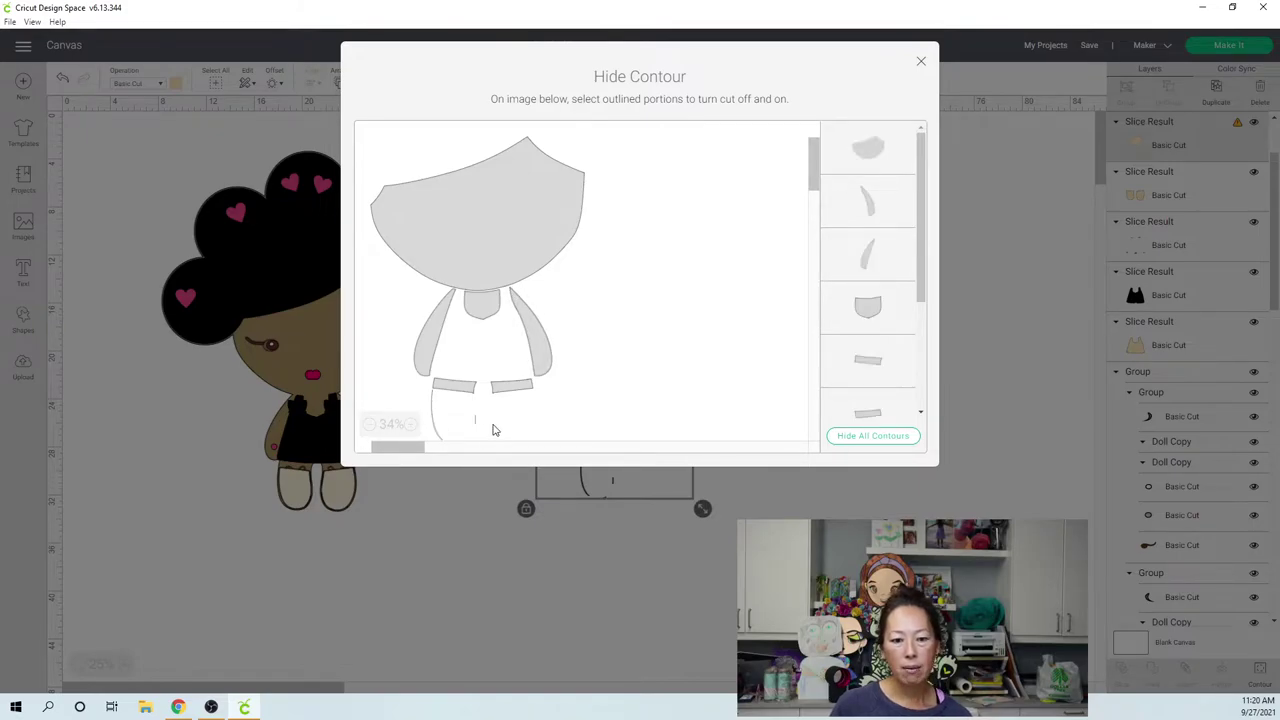
{"action": "left_click_drag", "start_coordinate": [920, 137], "coordinate": [931, 315]}
{"action": "left_click", "coordinate": [849, 347]}
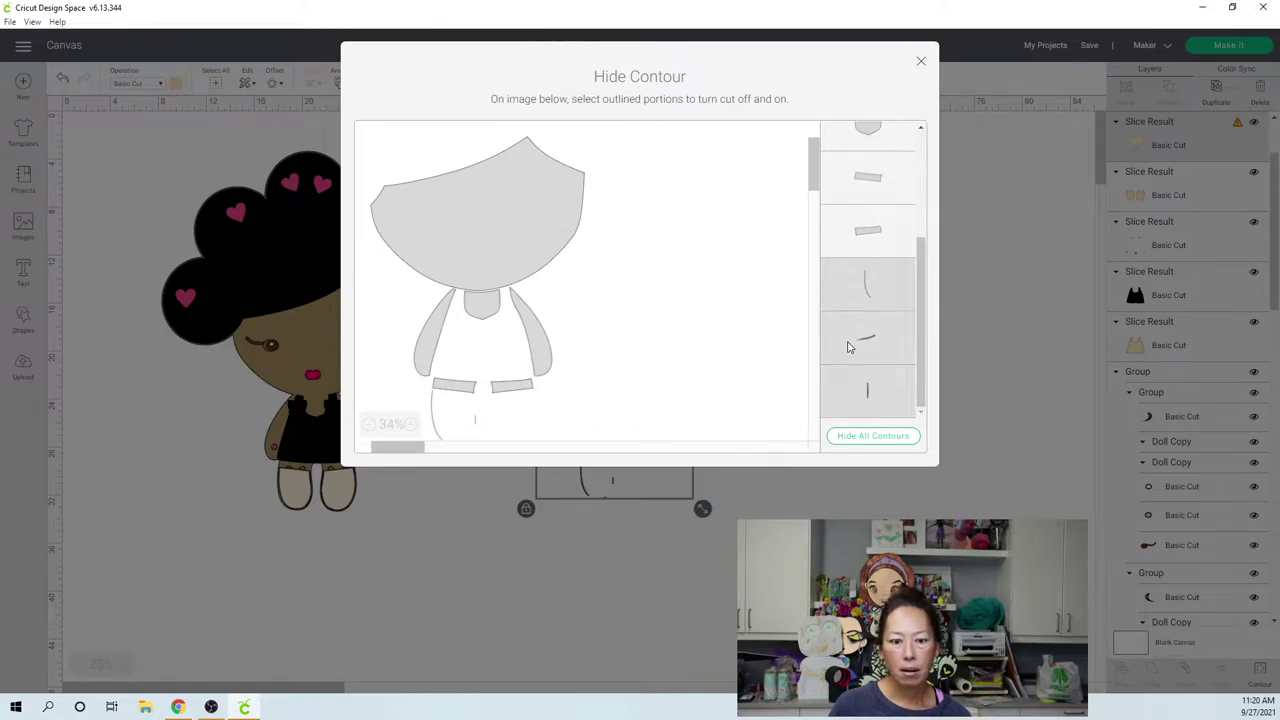
{"action": "left_click", "coordinate": [921, 61]}
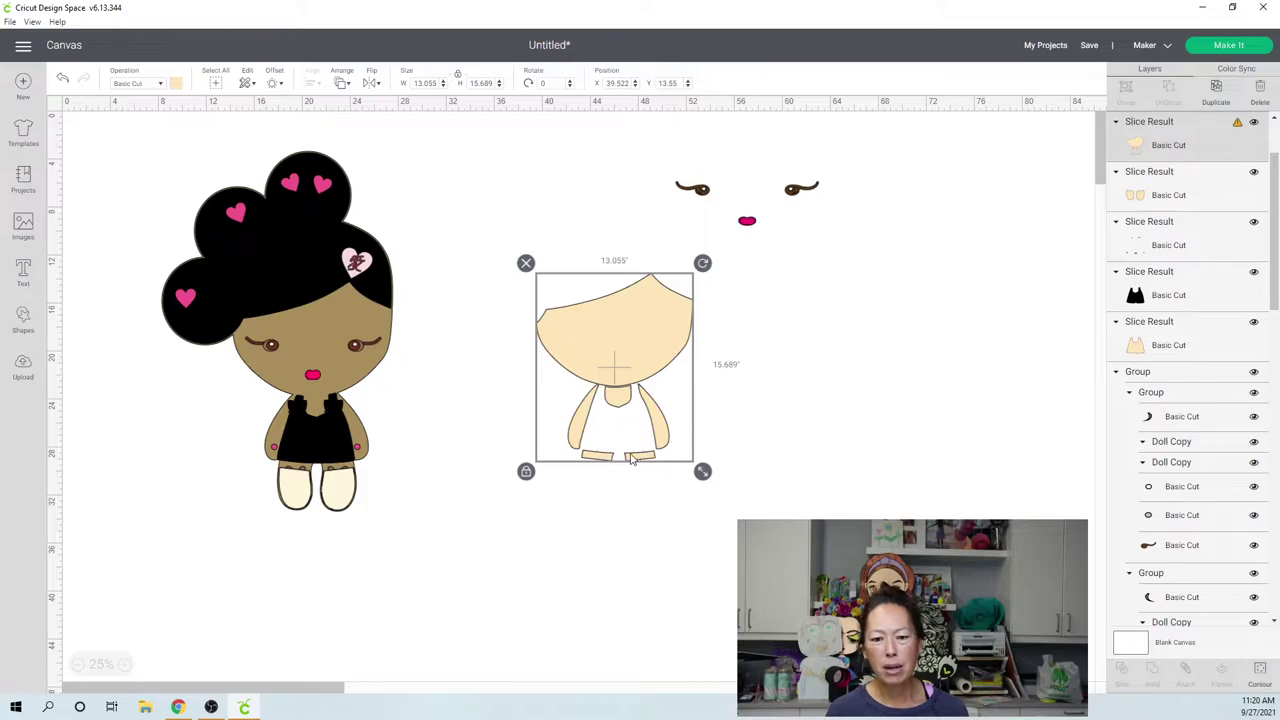
- Reposition the trimmed skin piece at about X 38.1 and Y 12.5 inches, and duplicate it several times
{"action": "mouse_move", "coordinate": [646, 349]}
{"action": "left_mouse_down"}
{"action": "mouse_move", "coordinate": [722, 352]}
{"action": "mouse_move", "coordinate": [663, 349]}
{"action": "left_mouse_up"}
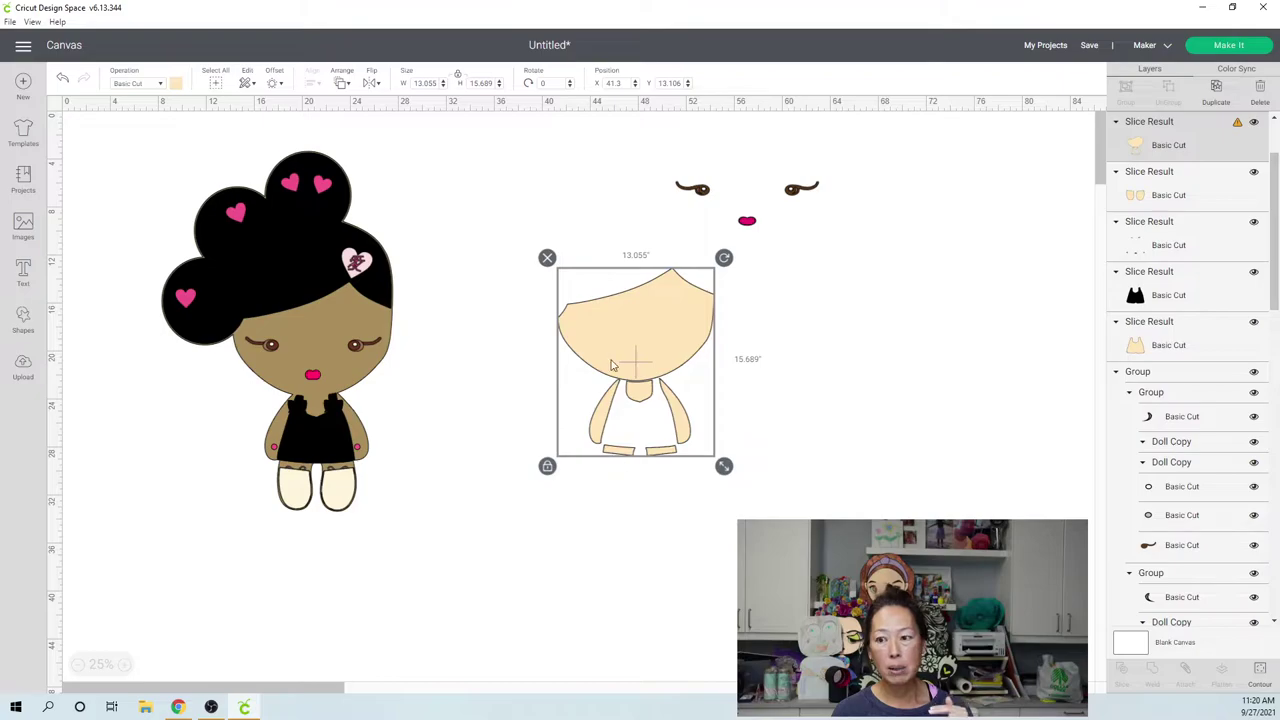
{"action": "left_click_drag", "start_coordinate": [615, 382], "coordinate": [576, 374]}
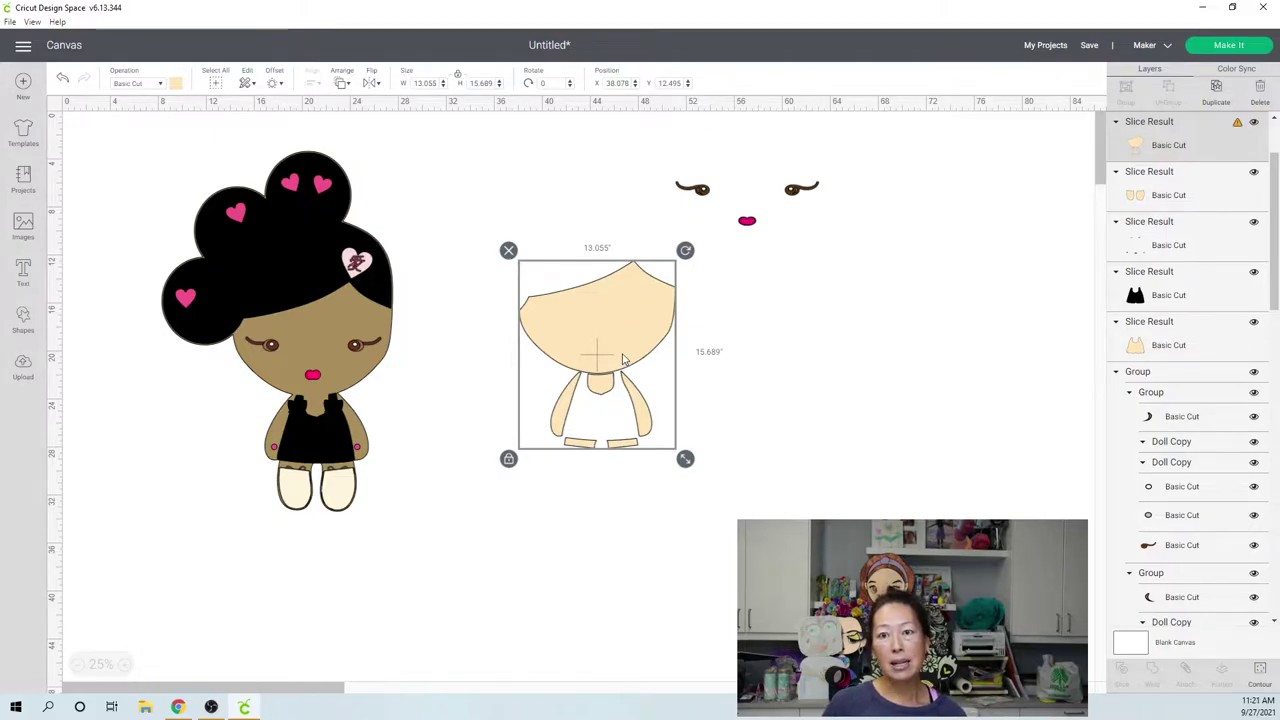
{"action": "left_click", "coordinate": [1220, 95]}
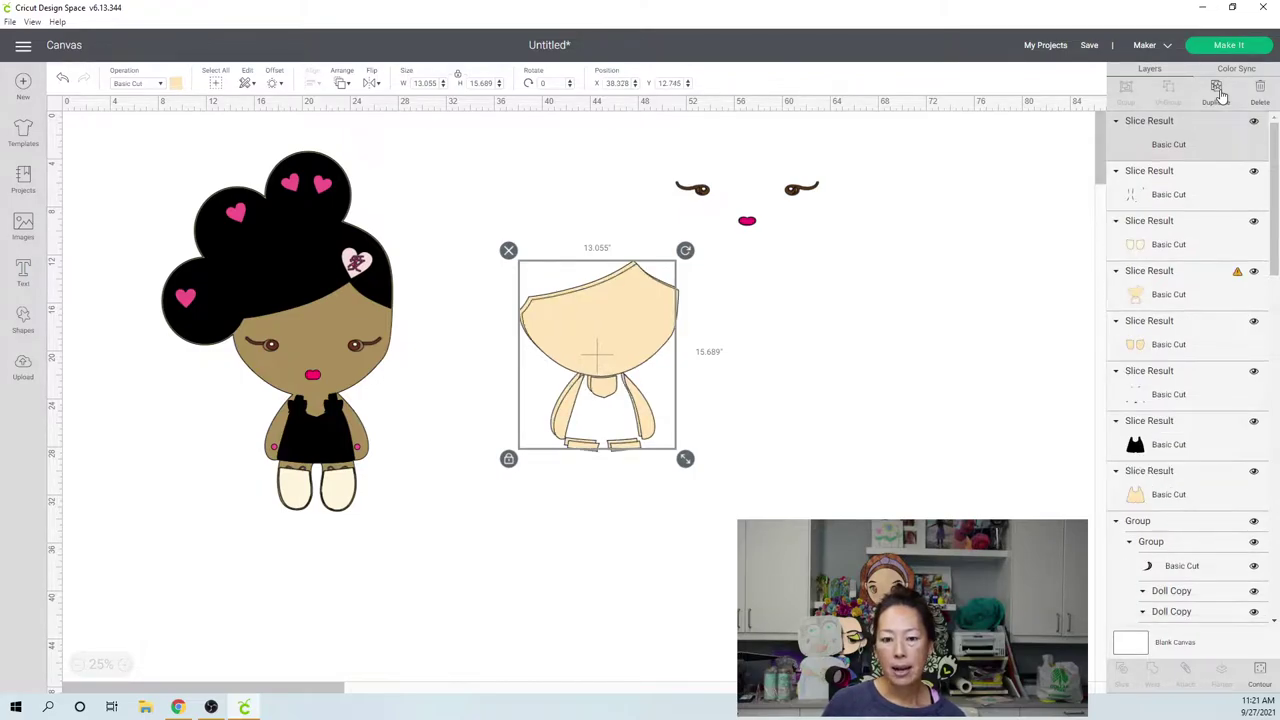
{"action": "left_click", "coordinate": [1220, 95]}
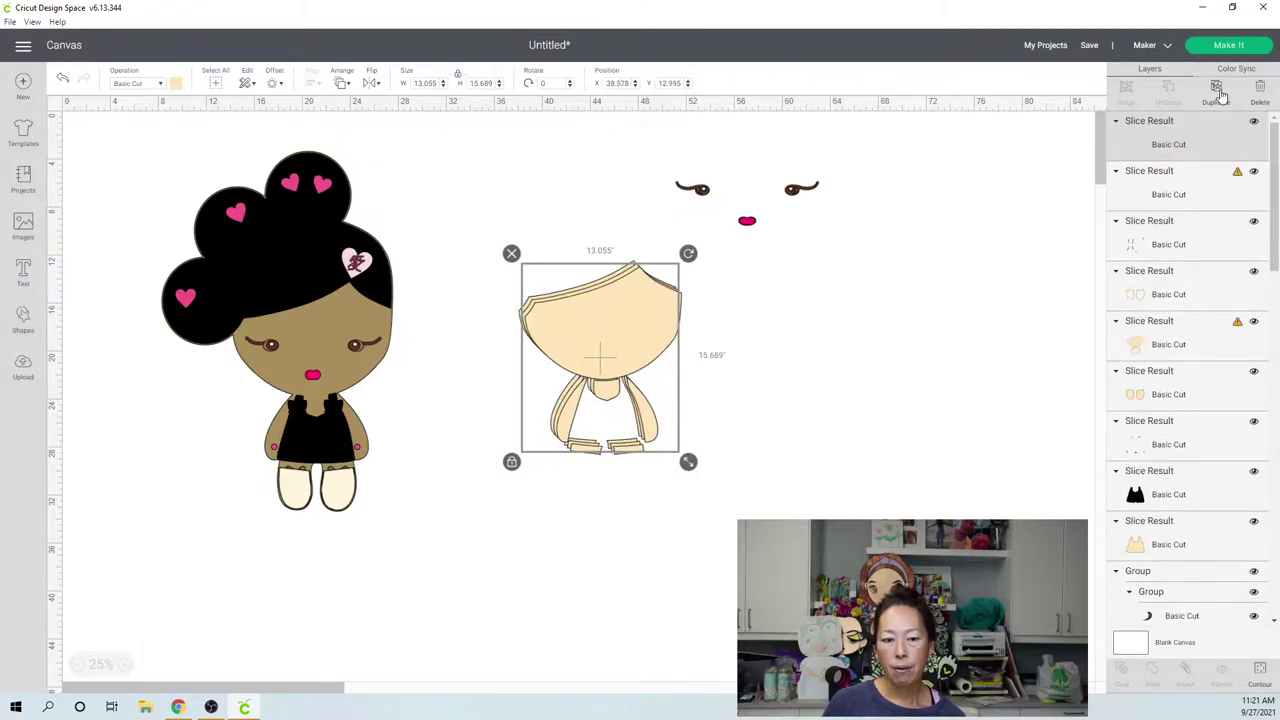
{"action": "left_click", "coordinate": [1220, 95]}
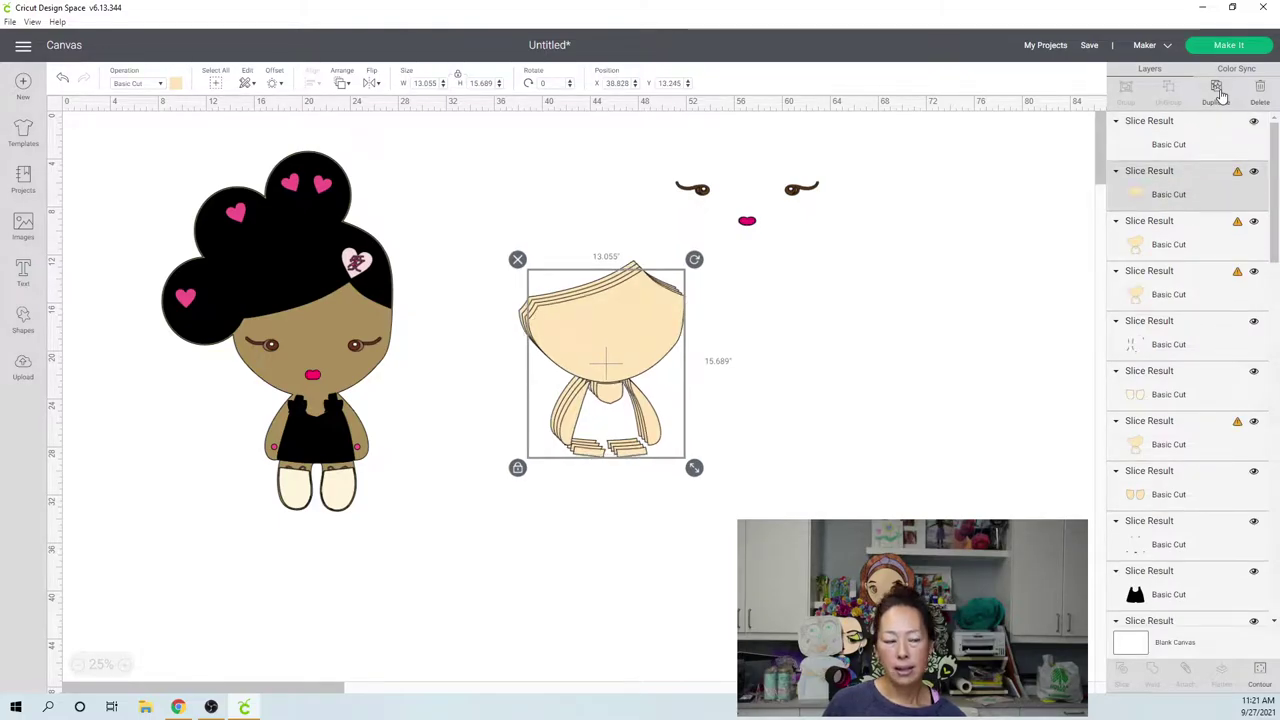
{"action": "left_click", "coordinate": [1220, 95]}
- Hide every contour except the face on the top copy, and move the face to about X 50 and Y 11.3 inches
{"action": "left_click", "coordinate": [1258, 674]}
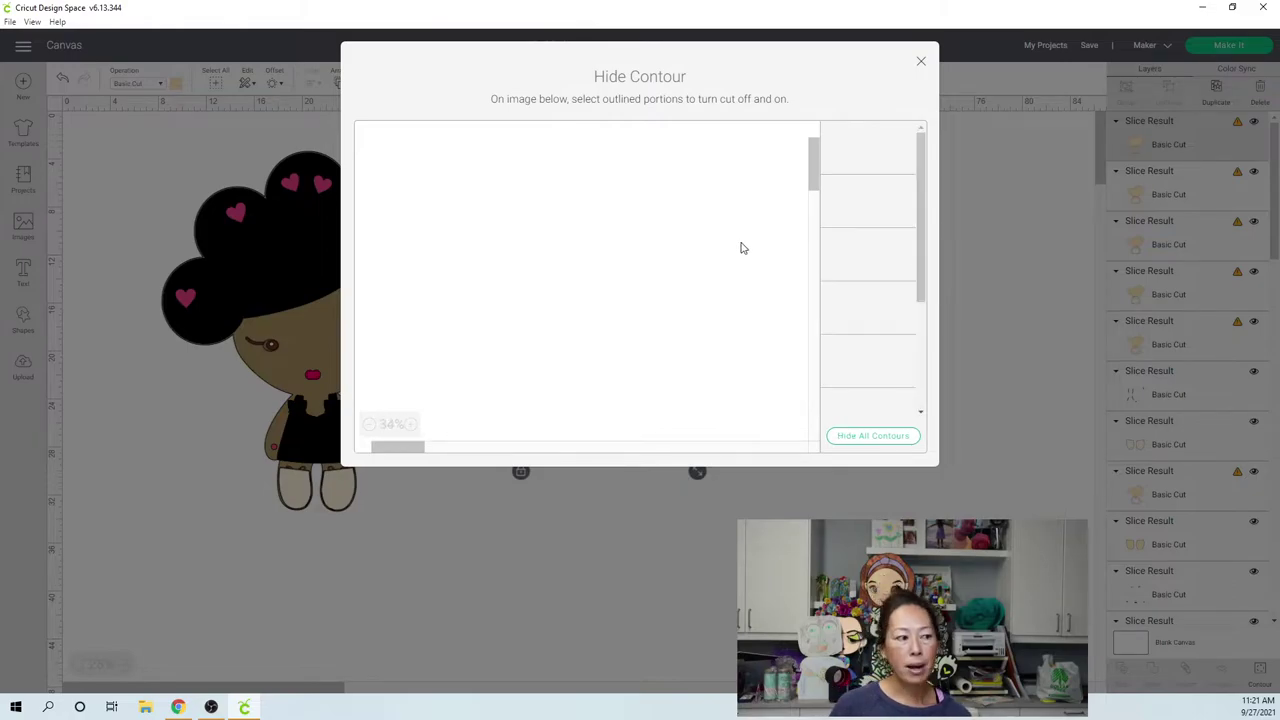
{"action": "left_click", "coordinate": [887, 443]}
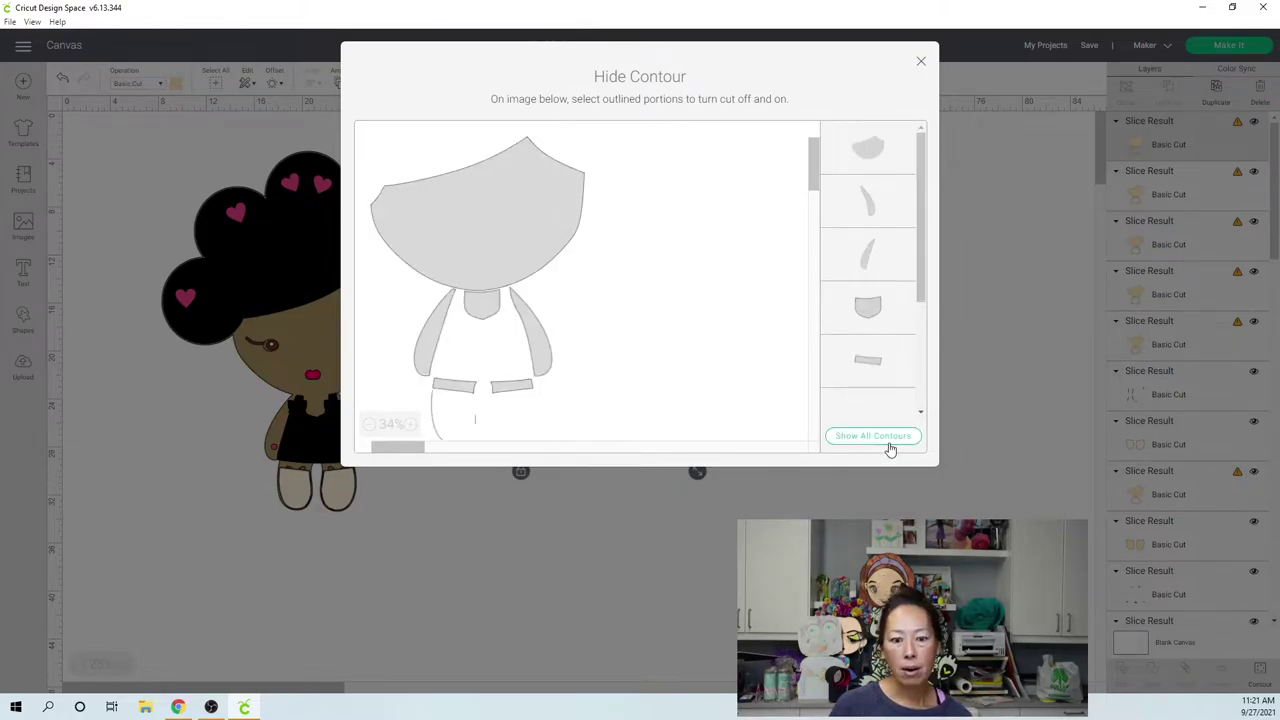
{"action": "left_click", "coordinate": [522, 228]}
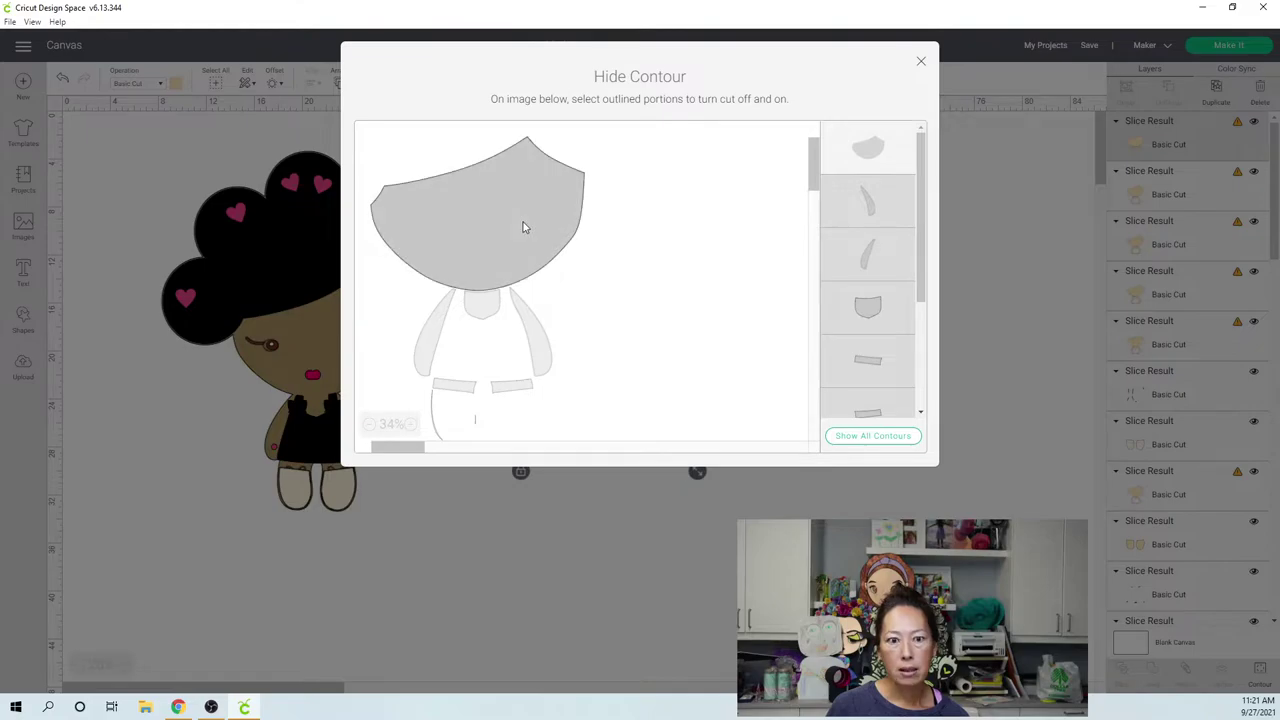
{"action": "left_click", "coordinate": [922, 61]}
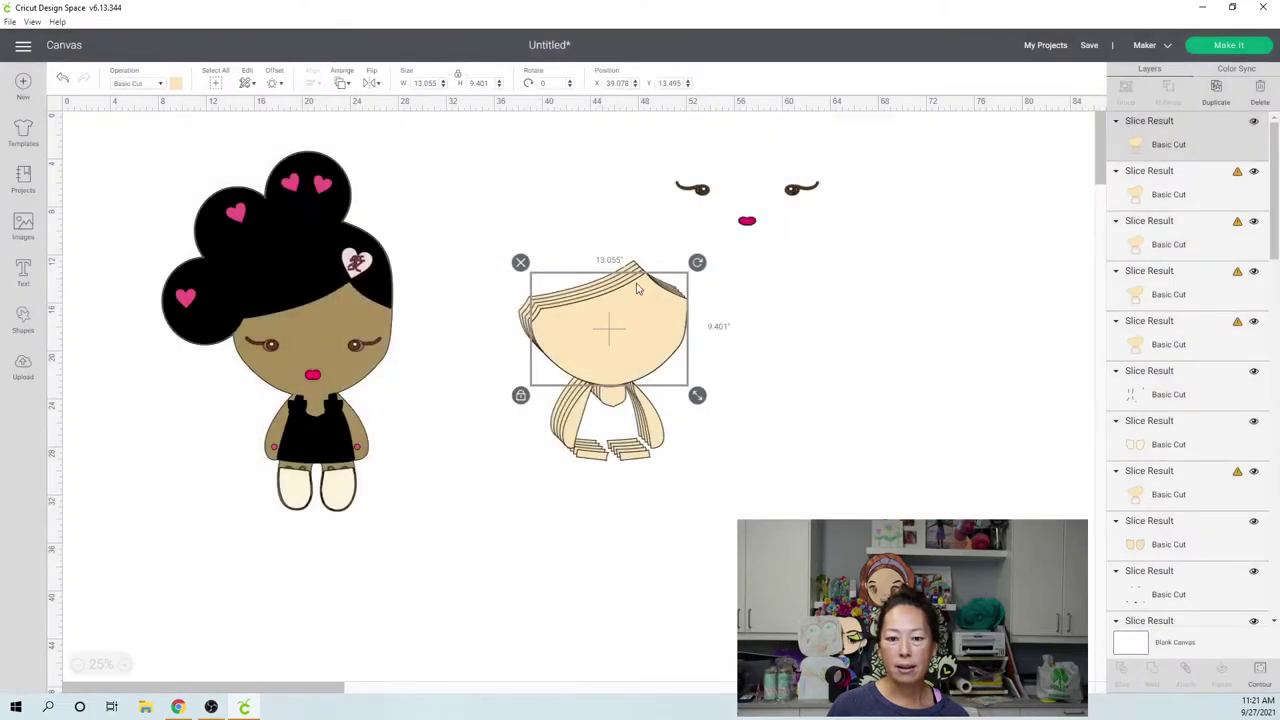
{"action": "left_click_drag", "start_coordinate": [637, 288], "coordinate": [767, 264]}
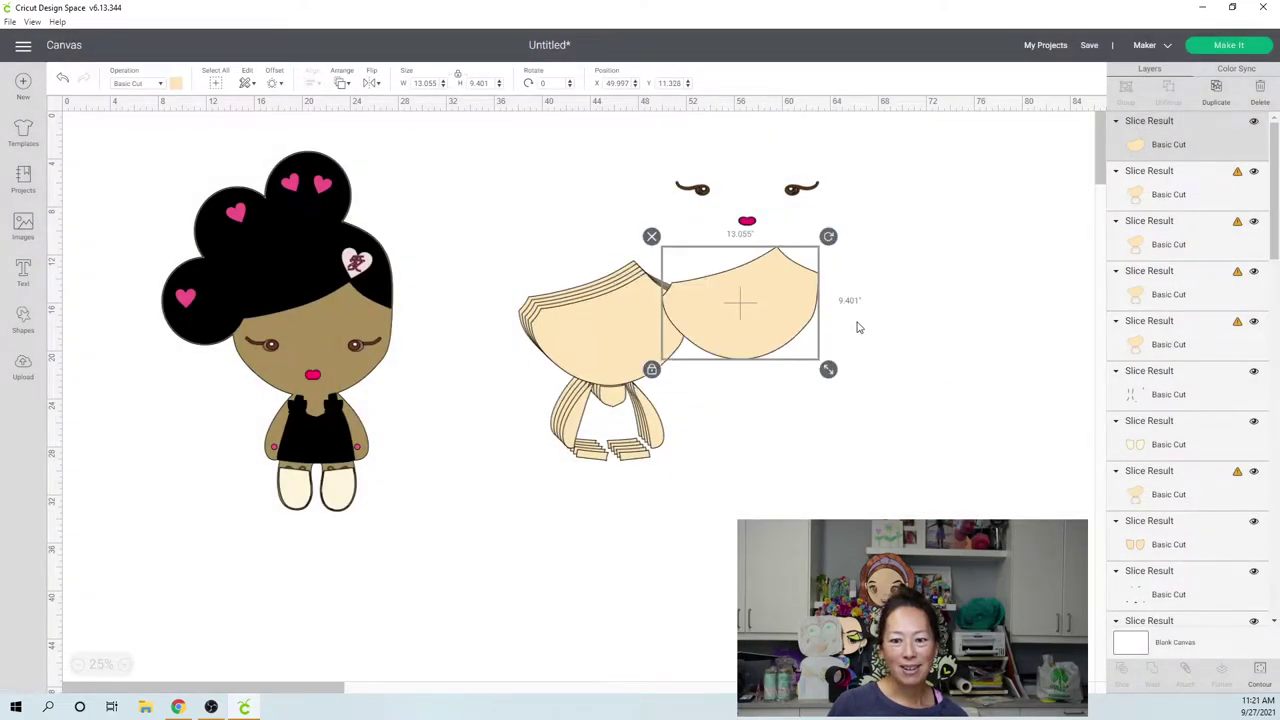
- Hide every contour except the right-hand arm on the top stacked skin copy, and move the arm to about X 55.7 and Y 21.7 inches
{"action": "left_click", "coordinate": [587, 327]}
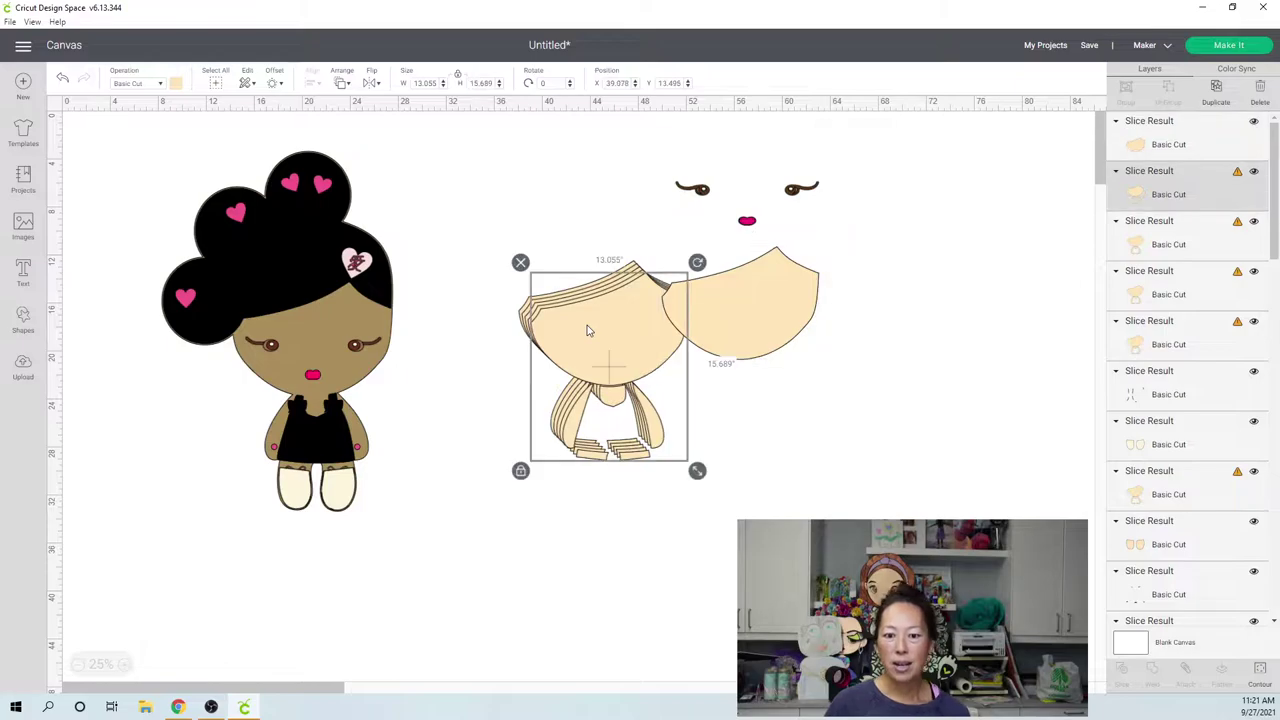
{"action": "left_click", "coordinate": [1259, 676]}
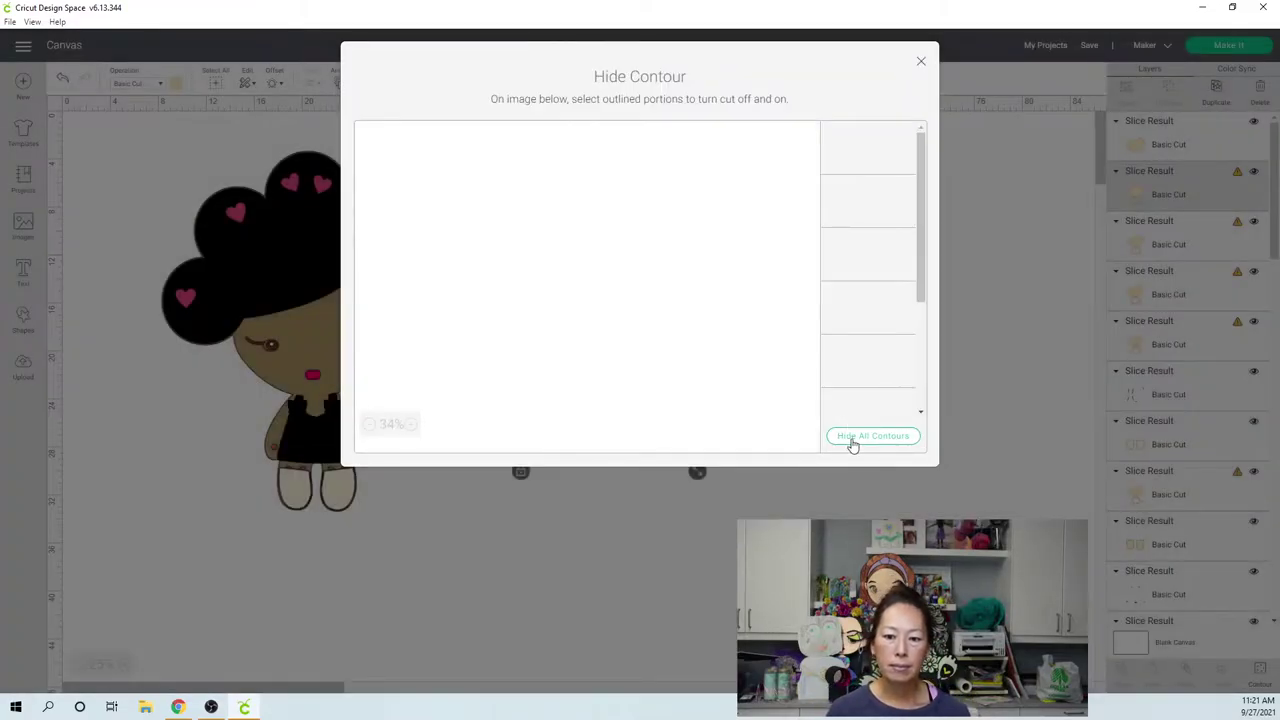
{"action": "left_click", "coordinate": [852, 440]}
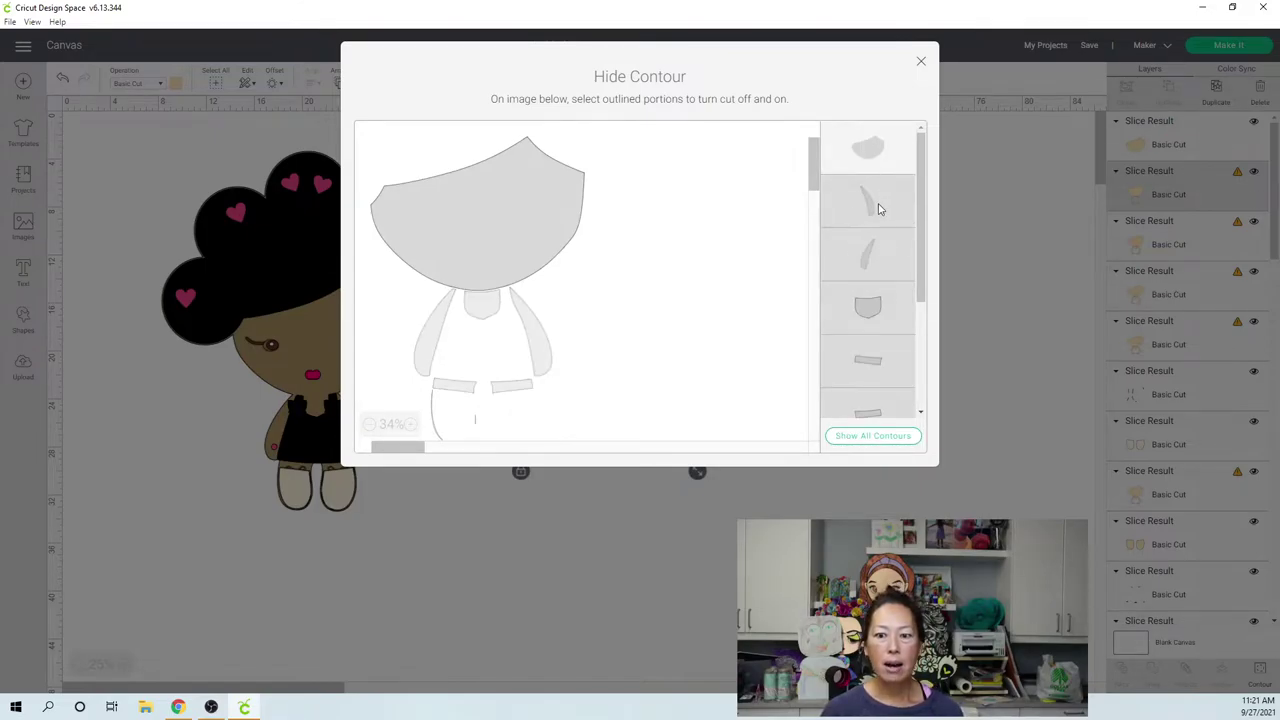
{"action": "left_click", "coordinate": [880, 209]}
{"action": "left_click", "coordinate": [879, 157]}
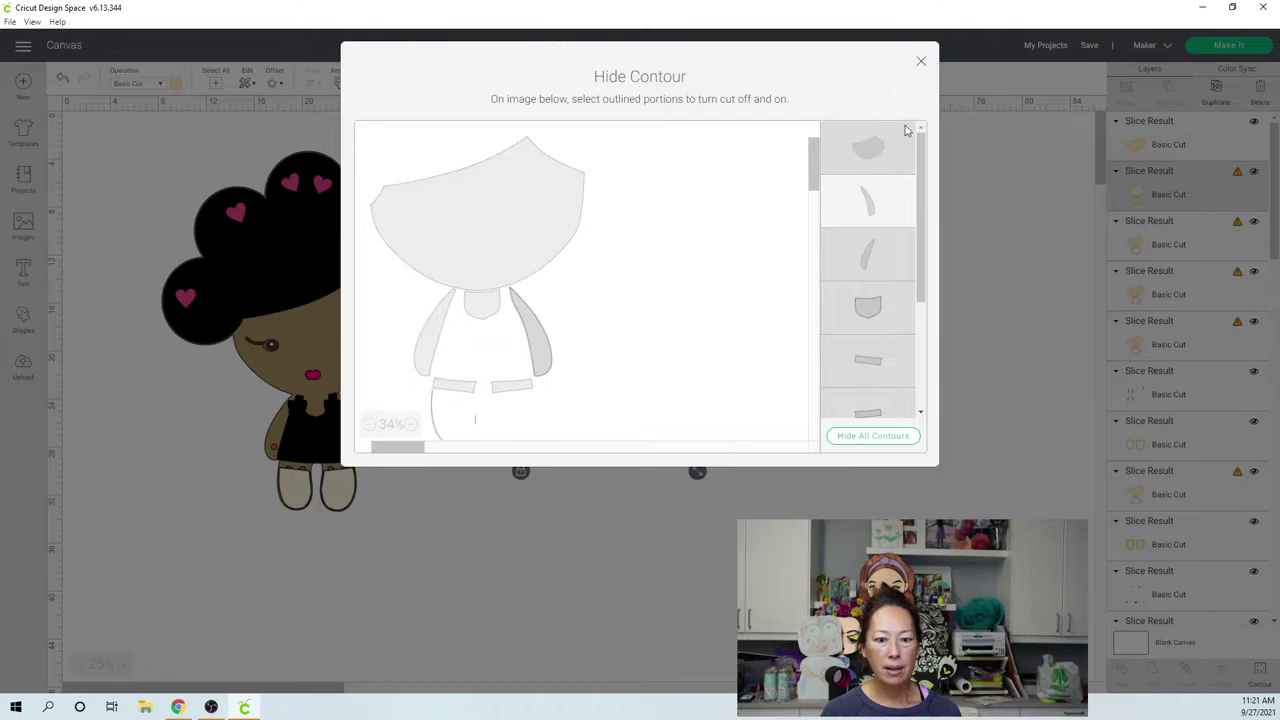
{"action": "left_click", "coordinate": [921, 62]}
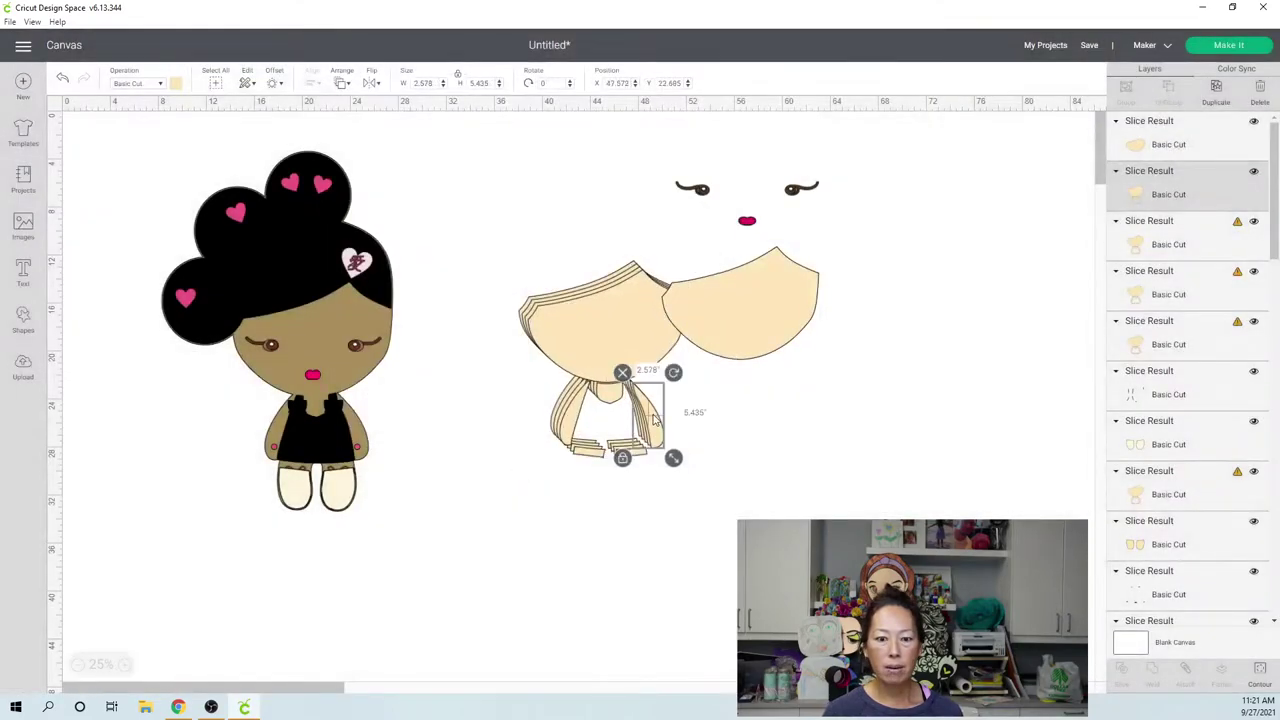
{"action": "left_click_drag", "start_coordinate": [688, 403], "coordinate": [800, 408]}
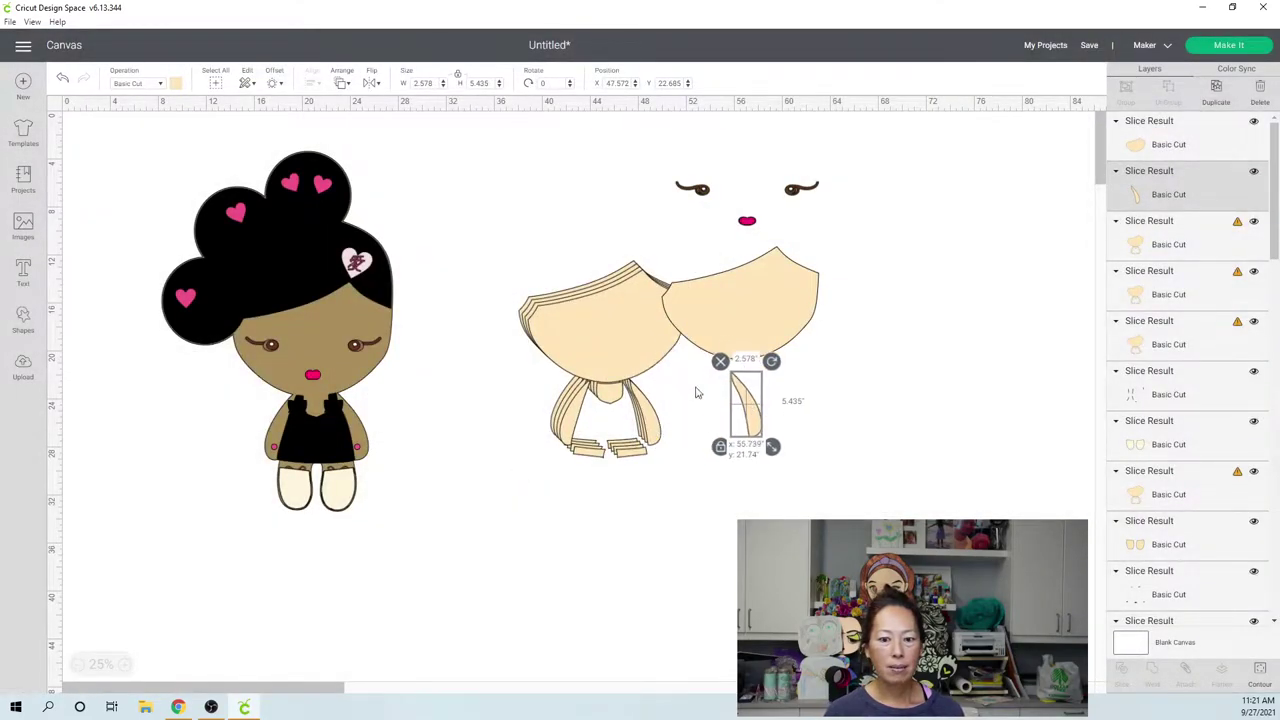
- Isolate the left-hand arm contour on the next stacked skin copy, and move it to about X 53.3 and Y 22.5 inches
{"action": "left_click", "coordinate": [609, 333]}
{"action": "left_click", "coordinate": [1260, 677]}
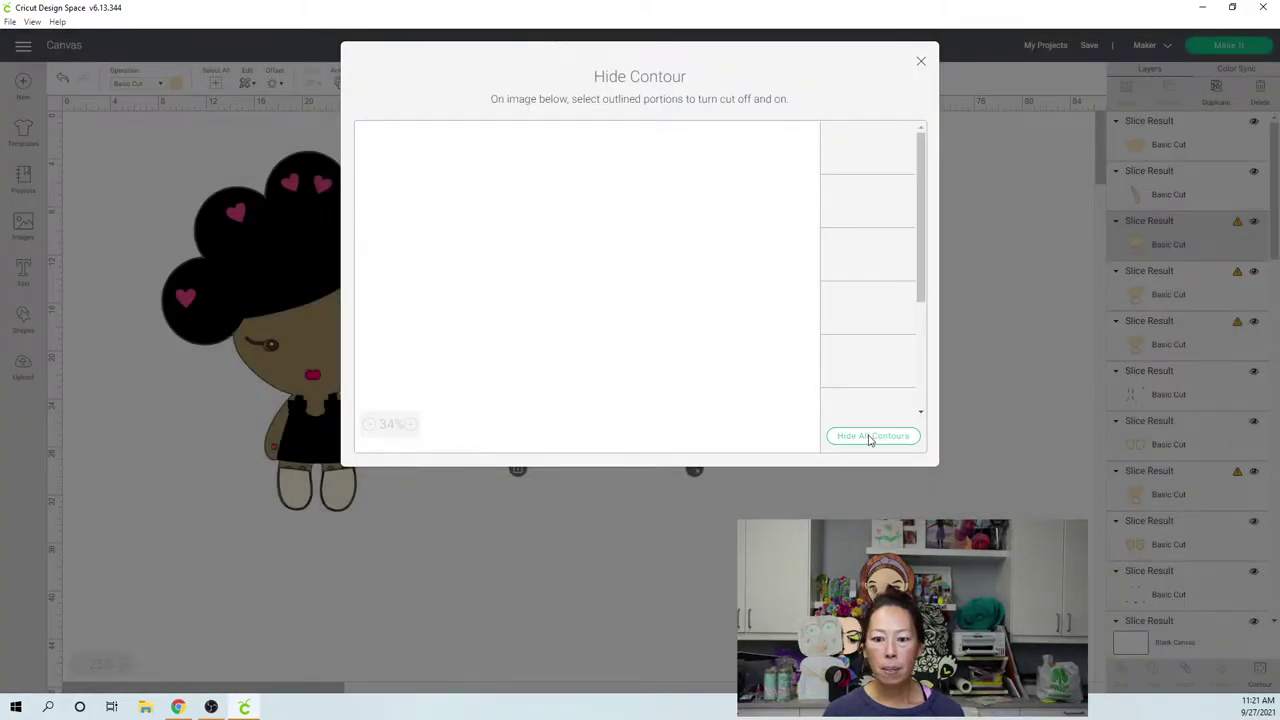
{"action": "left_click", "coordinate": [870, 438]}
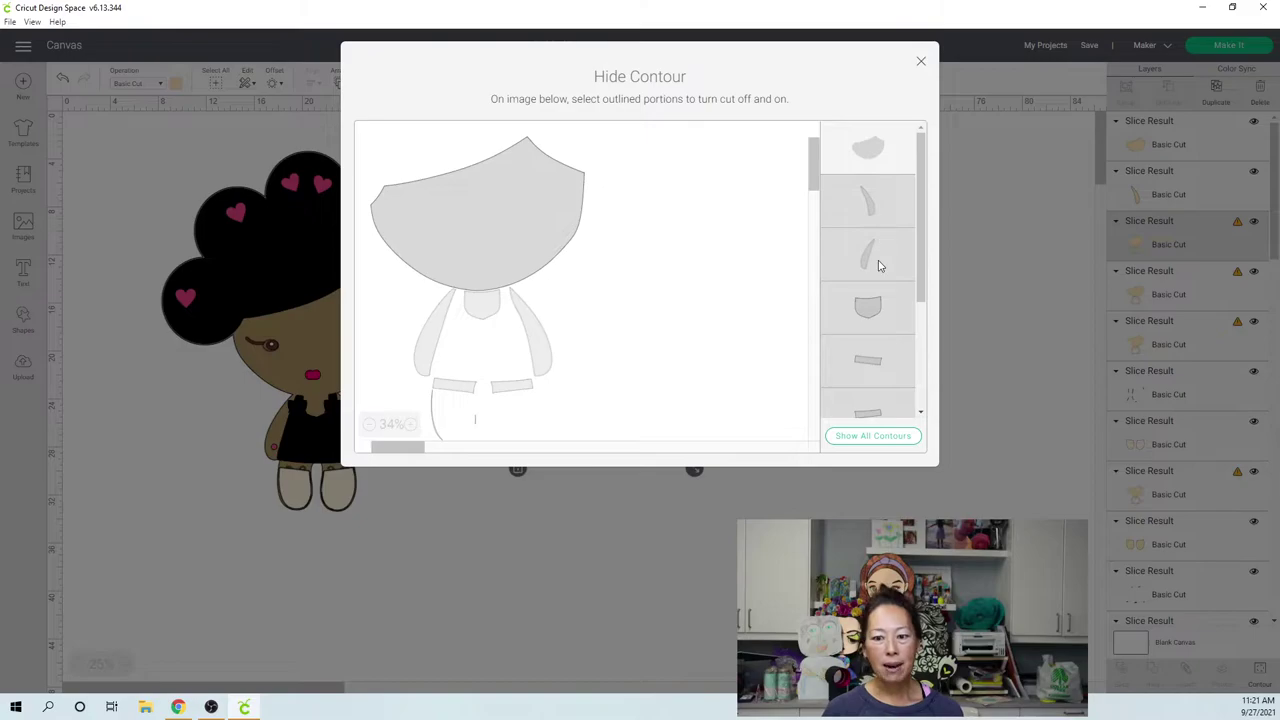
{"action": "left_click", "coordinate": [879, 265]}
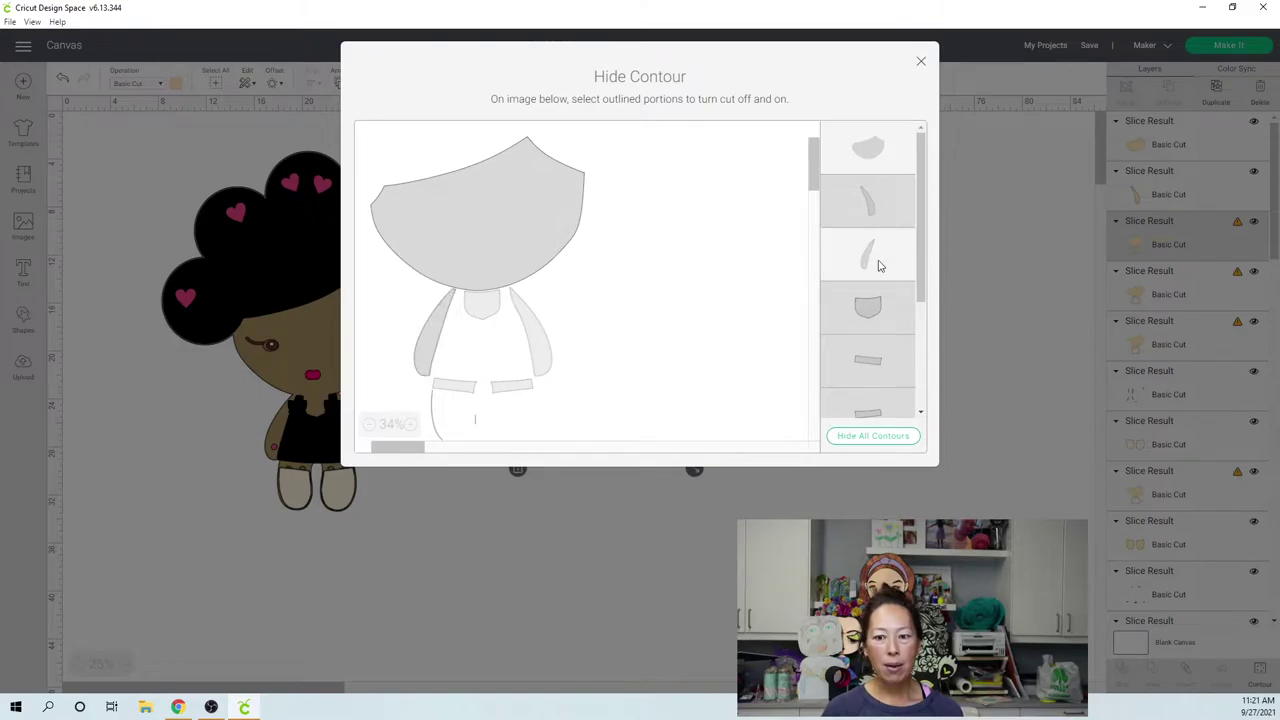
{"action": "left_click", "coordinate": [879, 152]}
{"action": "left_click", "coordinate": [921, 65]}
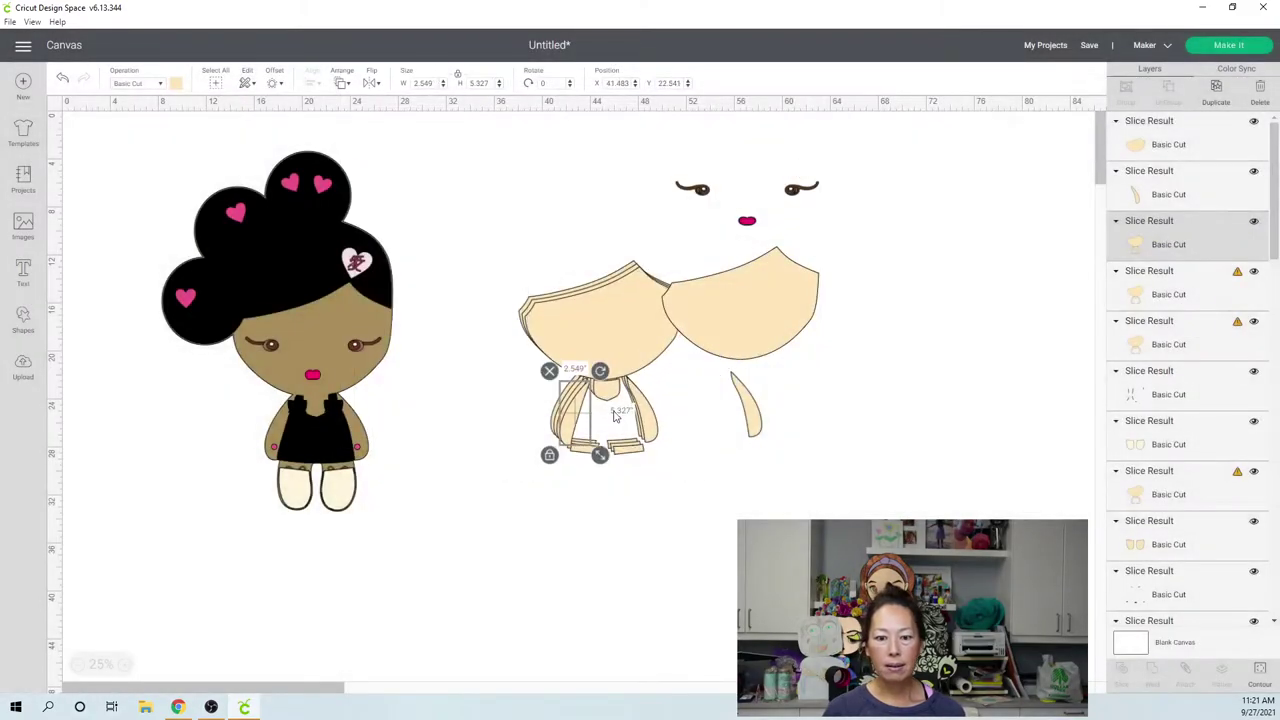
{"action": "left_click_drag", "start_coordinate": [583, 425], "coordinate": [728, 421]}
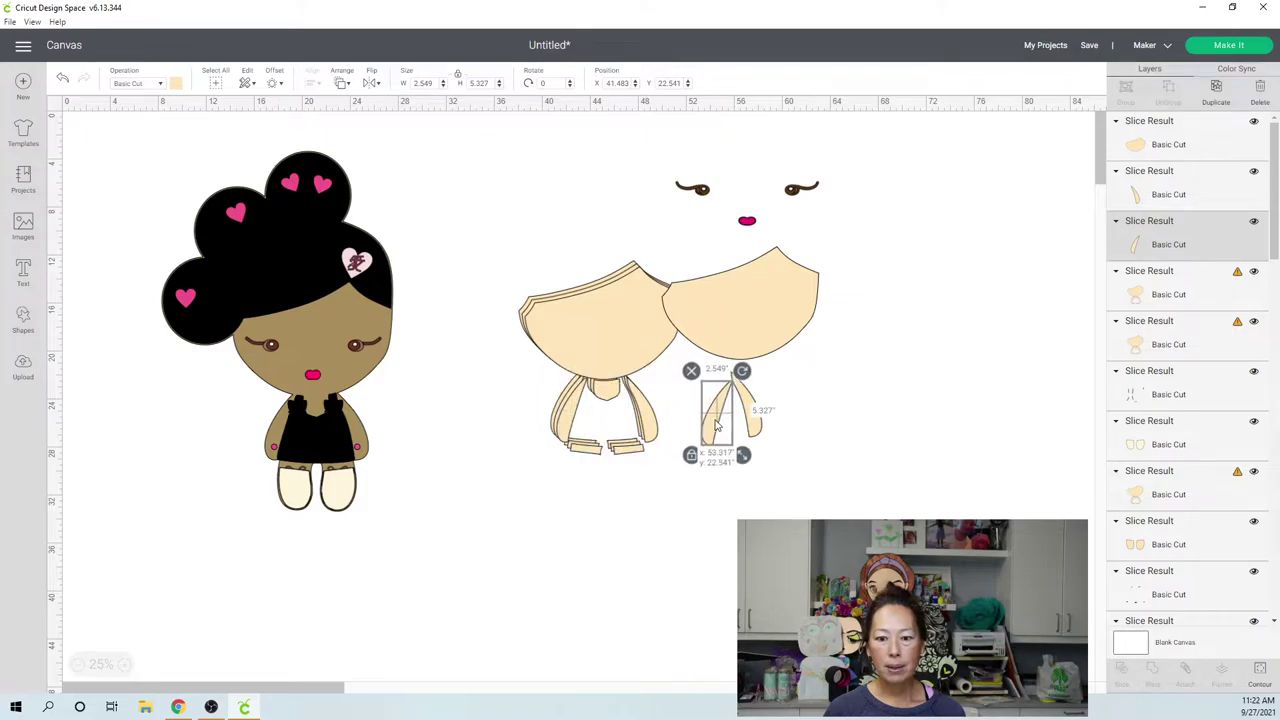
- Hide all contours except the neck on the next skin copy, and move the neck piece to about X 60.7 and Y 20.2 inches
{"action": "left_click", "coordinate": [636, 360]}
{"action": "left_click_drag", "start_coordinate": [636, 360], "coordinate": [531, 255]}
{"action": "left_click", "coordinate": [1252, 672]}
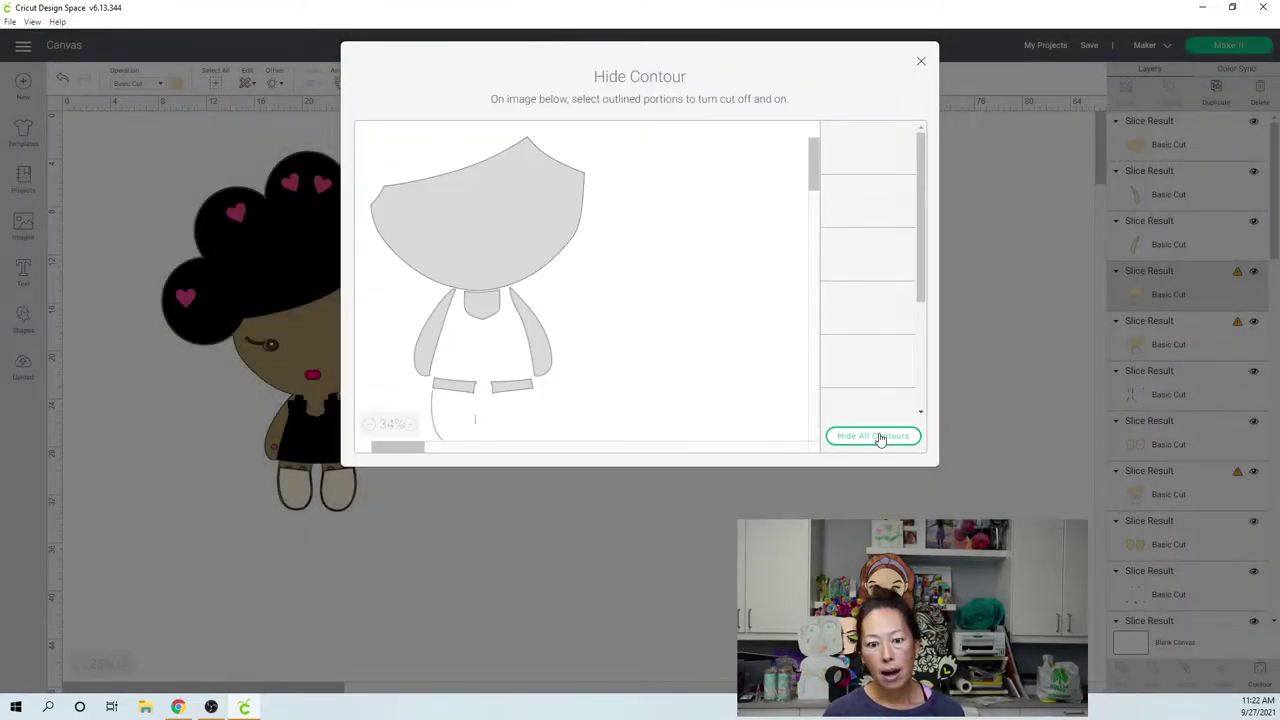
{"action": "left_click", "coordinate": [483, 310]}
{"action": "left_click", "coordinate": [534, 184]}
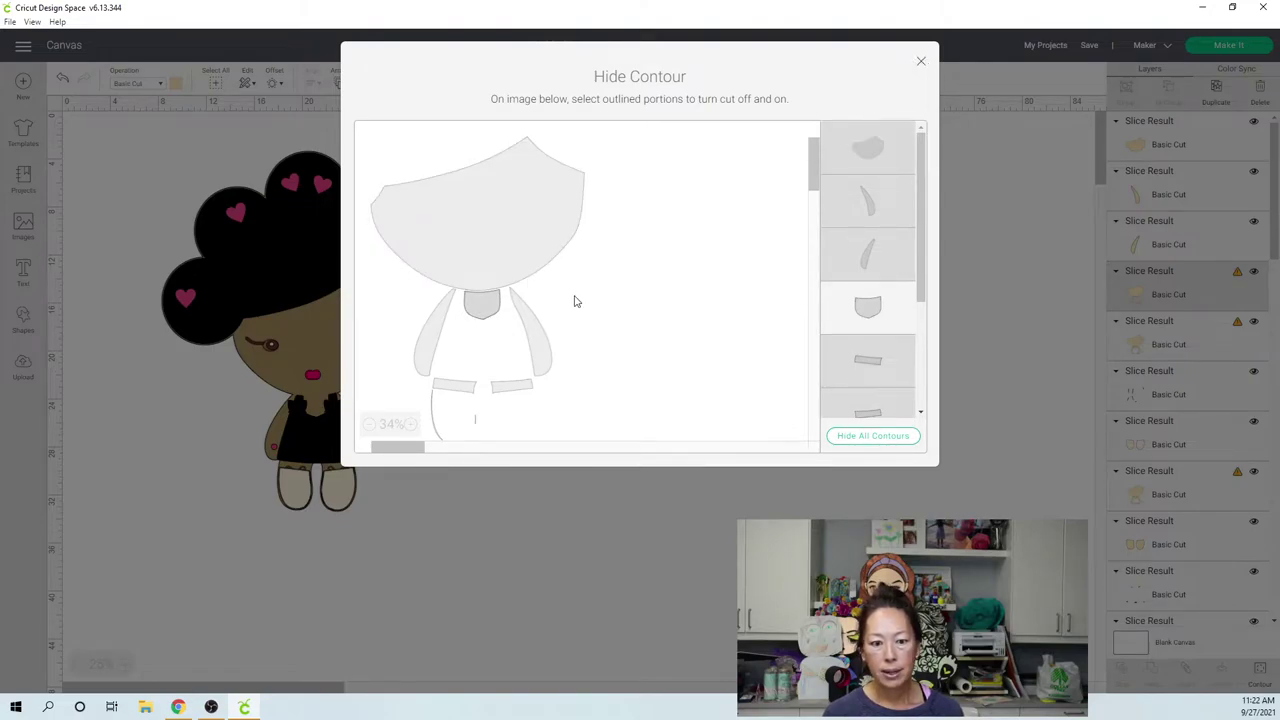
{"action": "left_click", "coordinate": [922, 65]}
{"action": "left_click", "coordinate": [500, 283]}
{"action": "left_click_drag", "start_coordinate": [510, 290], "coordinate": [825, 382]}
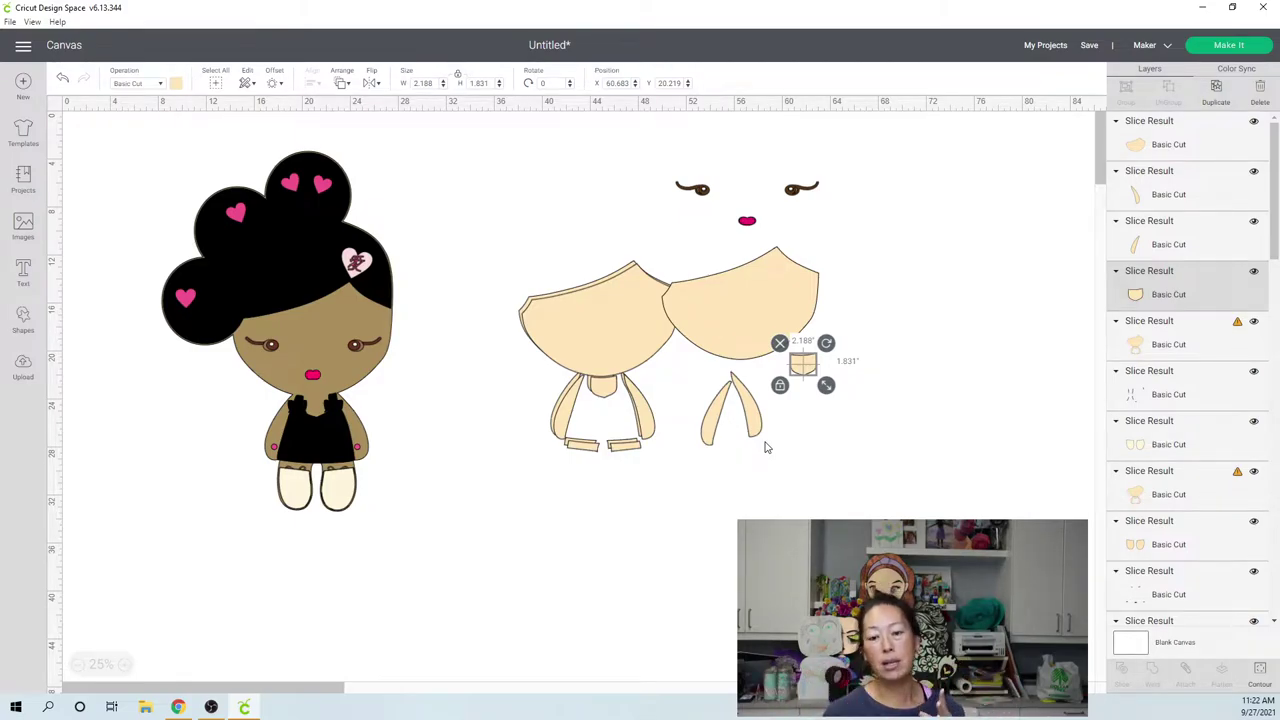
- Pull the next skin copy off the stack, hide all contours except the left-hand leg strip, and place it at about X 41.7 and Y 8.9 inches
{"action": "left_click_drag", "start_coordinate": [627, 337], "coordinate": [502, 220]}
{"action": "left_click_drag", "start_coordinate": [519, 376], "coordinate": [519, 376]}
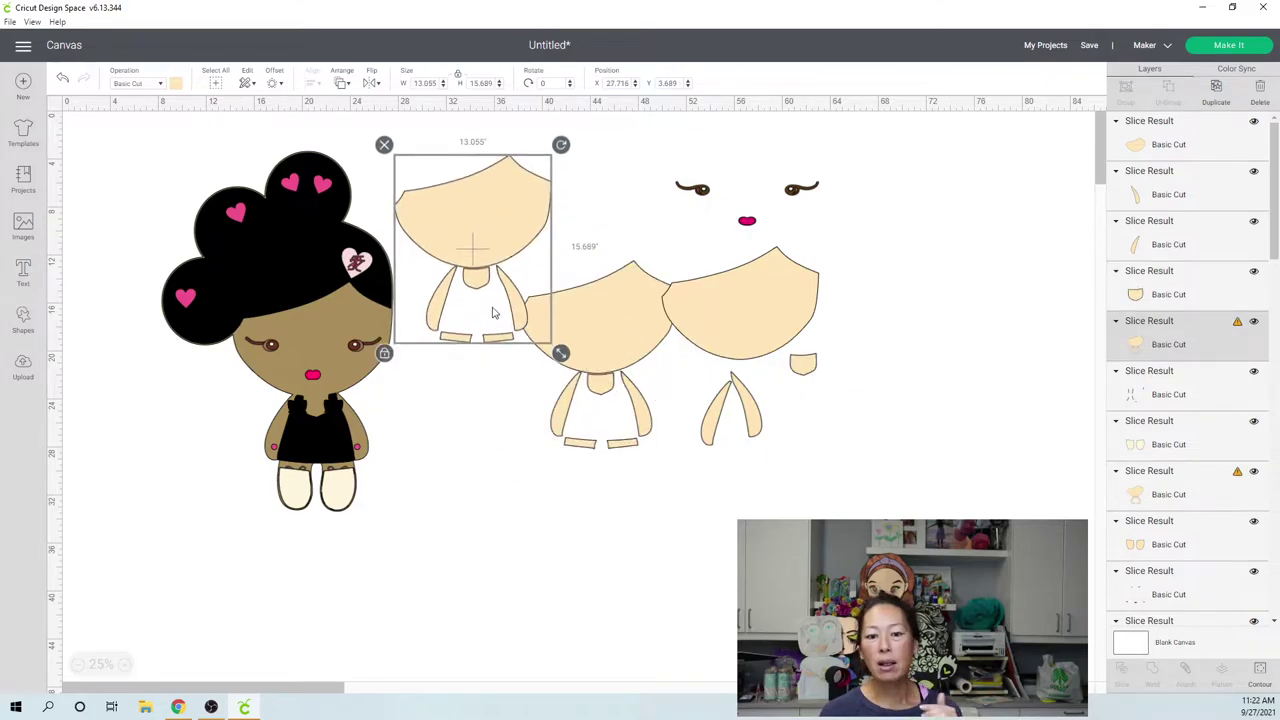
{"action": "left_click", "coordinate": [1262, 672]}
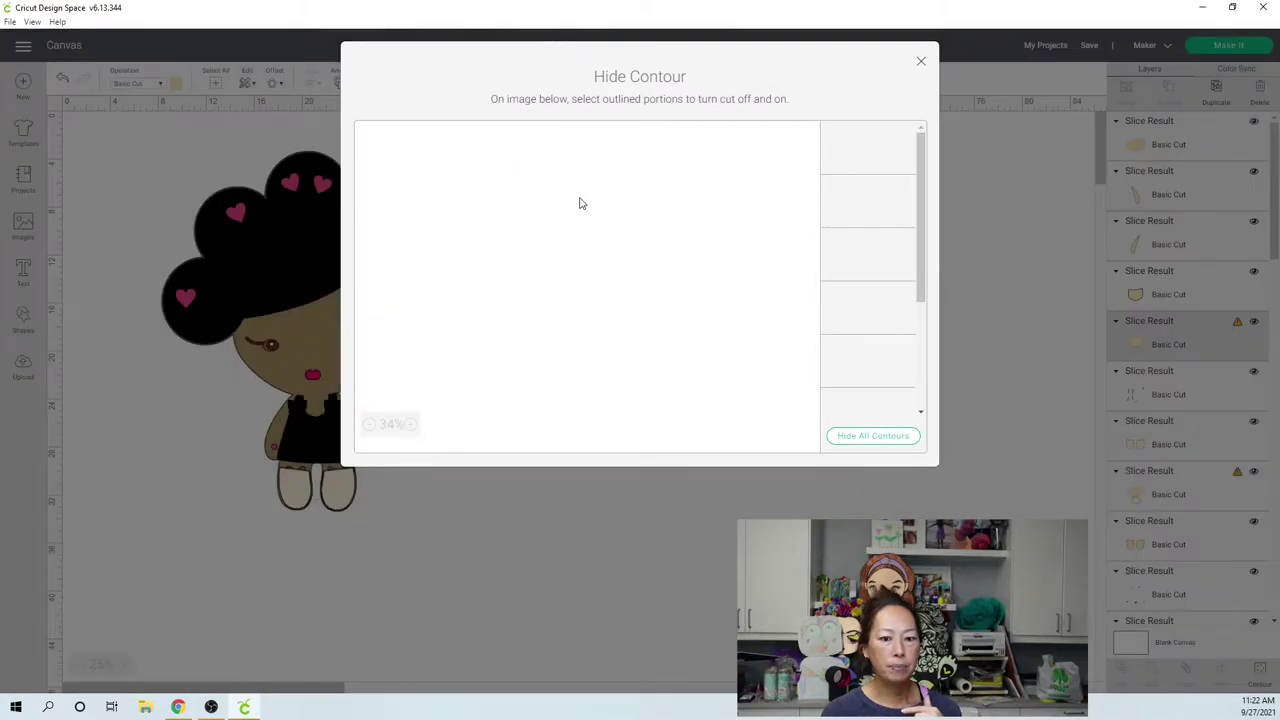
{"action": "left_click", "coordinate": [865, 438]}
{"action": "left_click", "coordinate": [476, 398]}
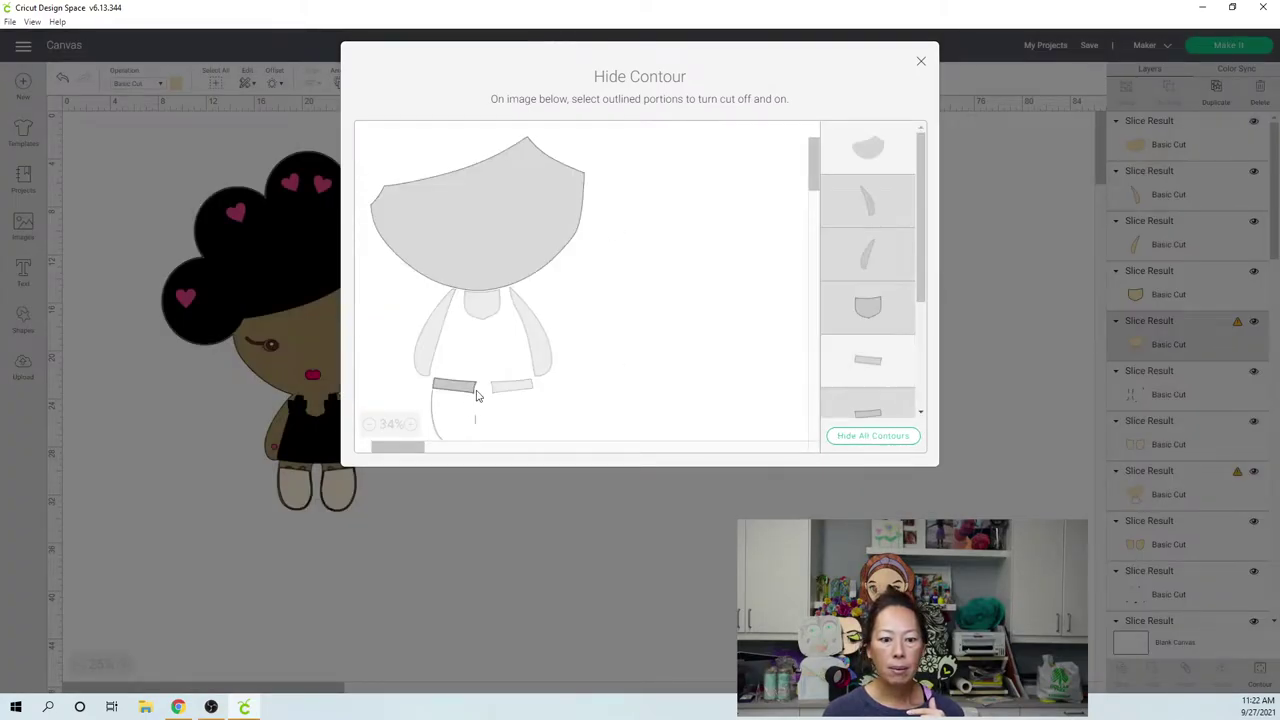
{"action": "left_click", "coordinate": [465, 248]}
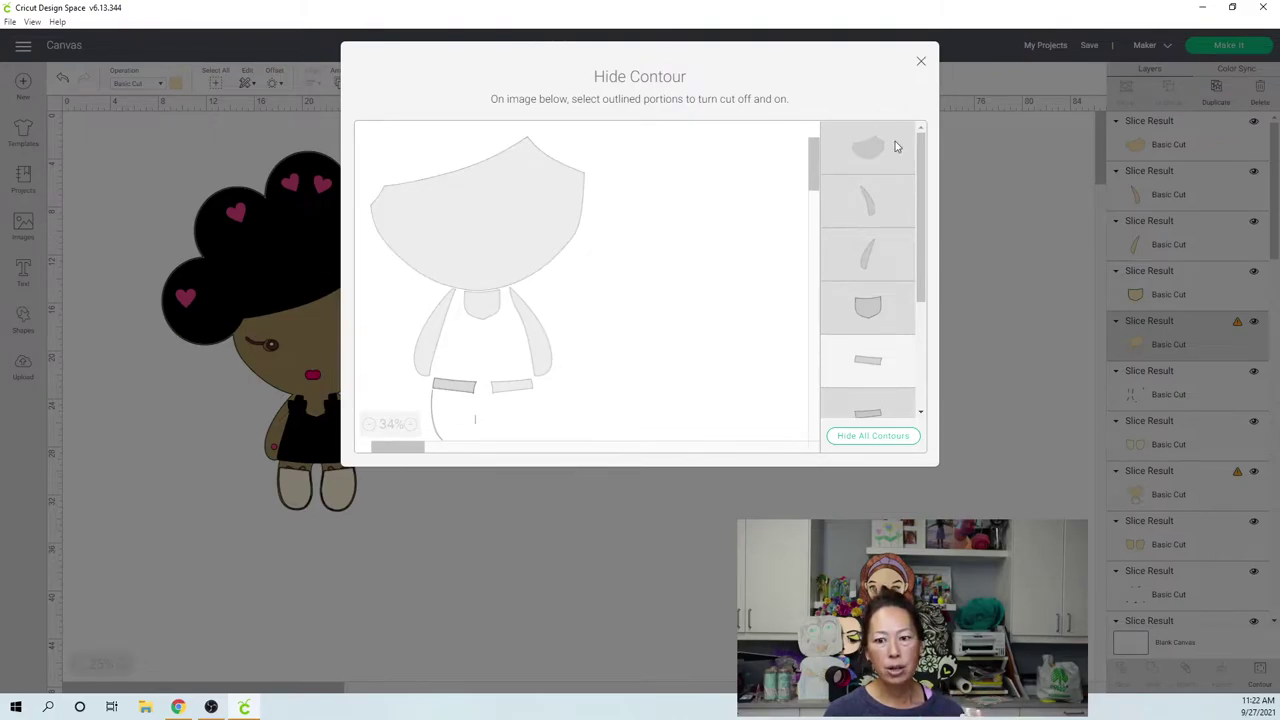
{"action": "left_click", "coordinate": [922, 66]}
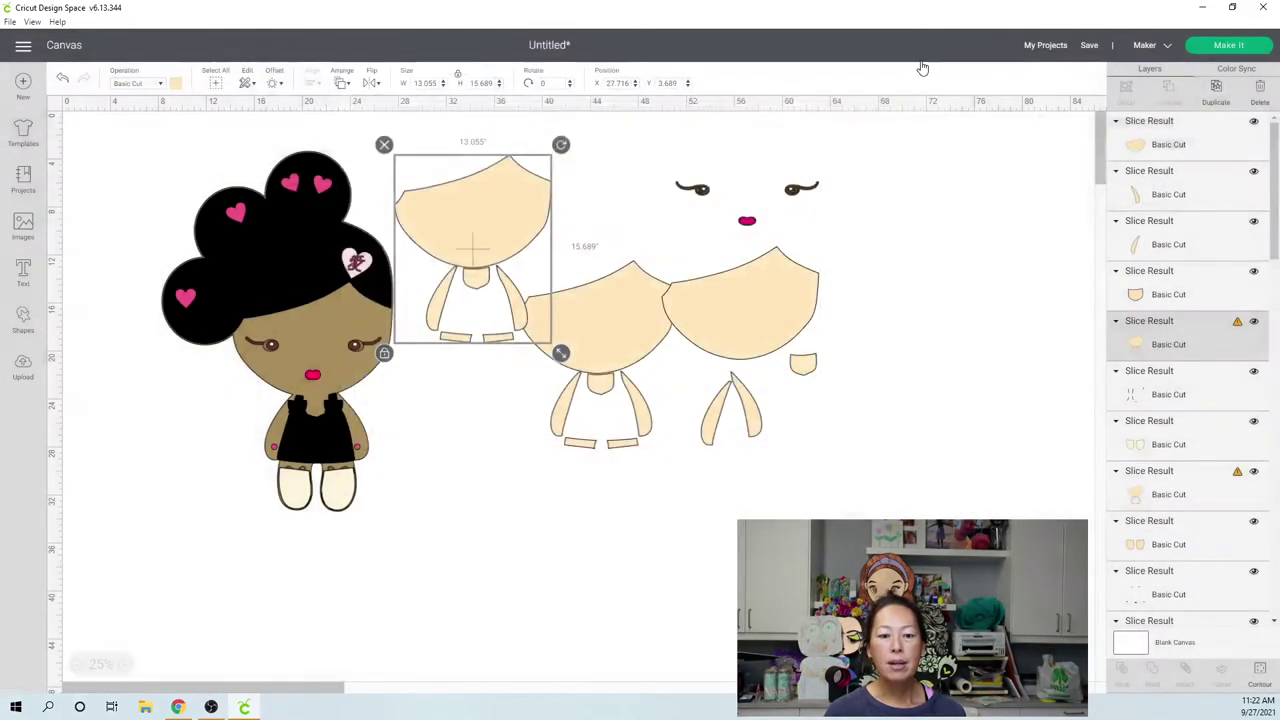
{"action": "left_click_drag", "start_coordinate": [462, 346], "coordinate": [530, 404]}
{"action": "left_click_drag", "start_coordinate": [534, 352], "coordinate": [587, 178]}
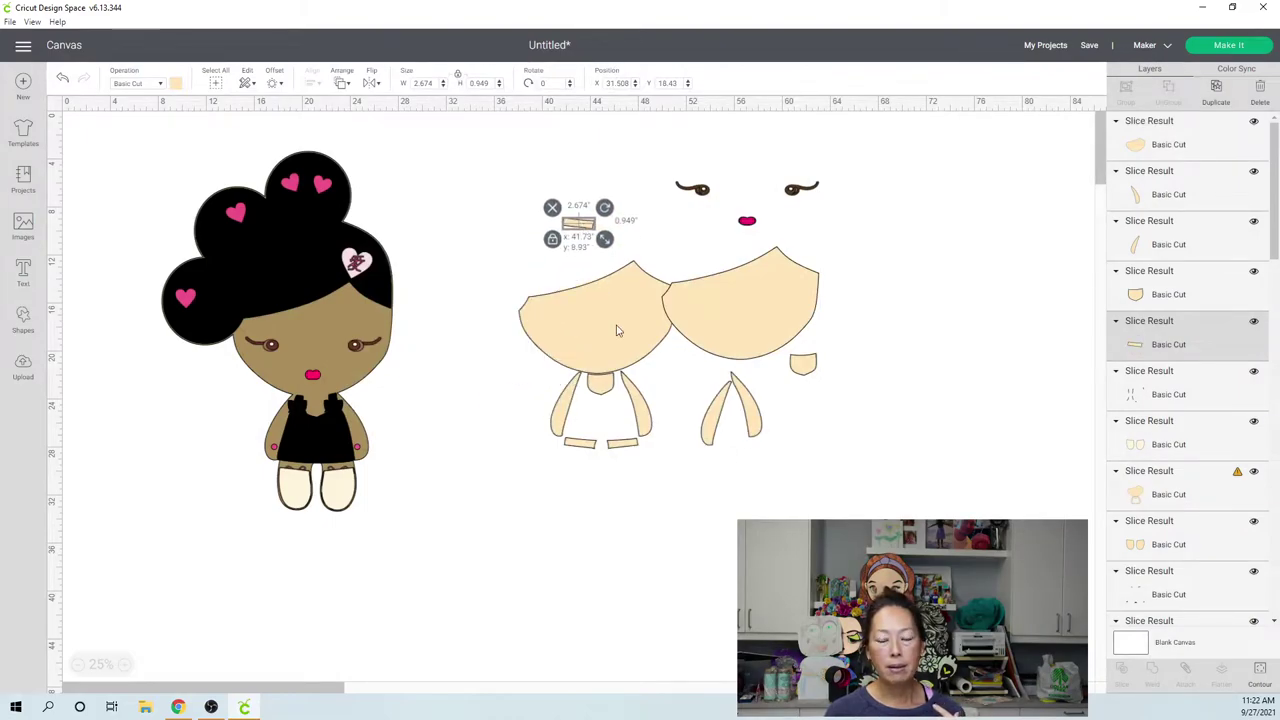
- Keep only the right-hand leg strip contour on the last full skin copy, and move it to about X 42.9 and Y 10.6 inches
{"action": "left_click", "coordinate": [607, 345]}
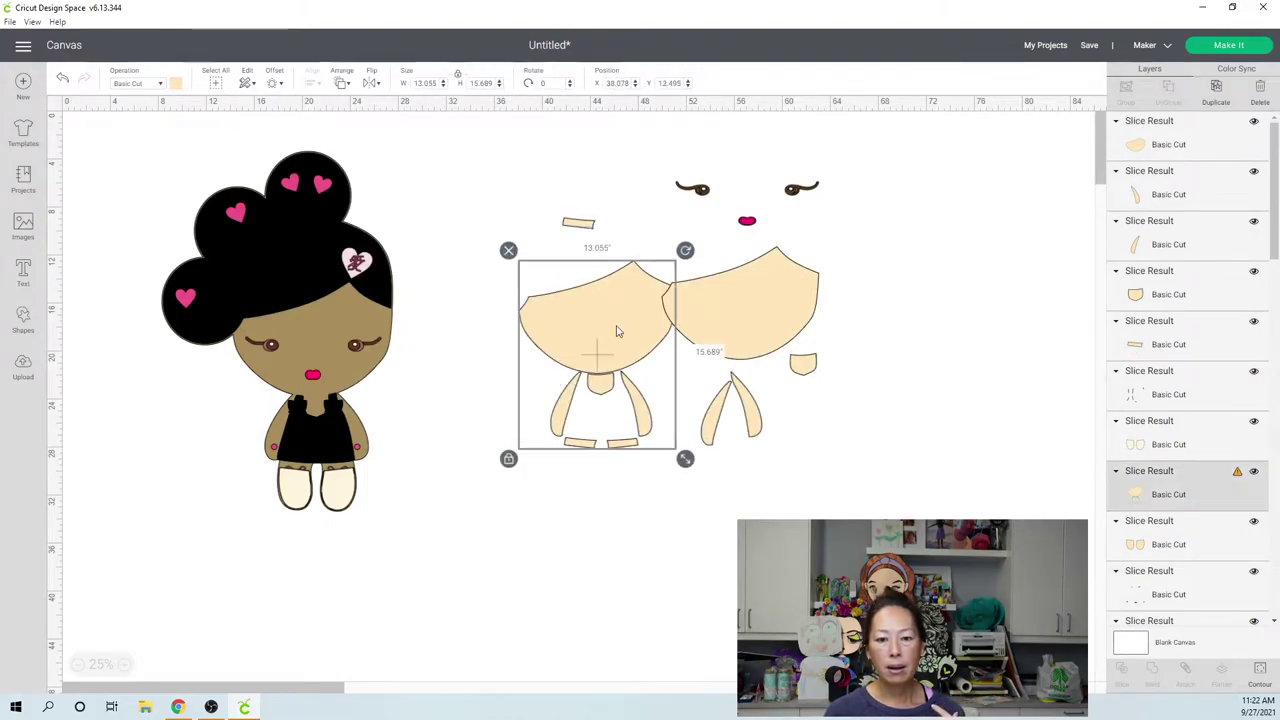
{"action": "left_click", "coordinate": [1260, 672]}
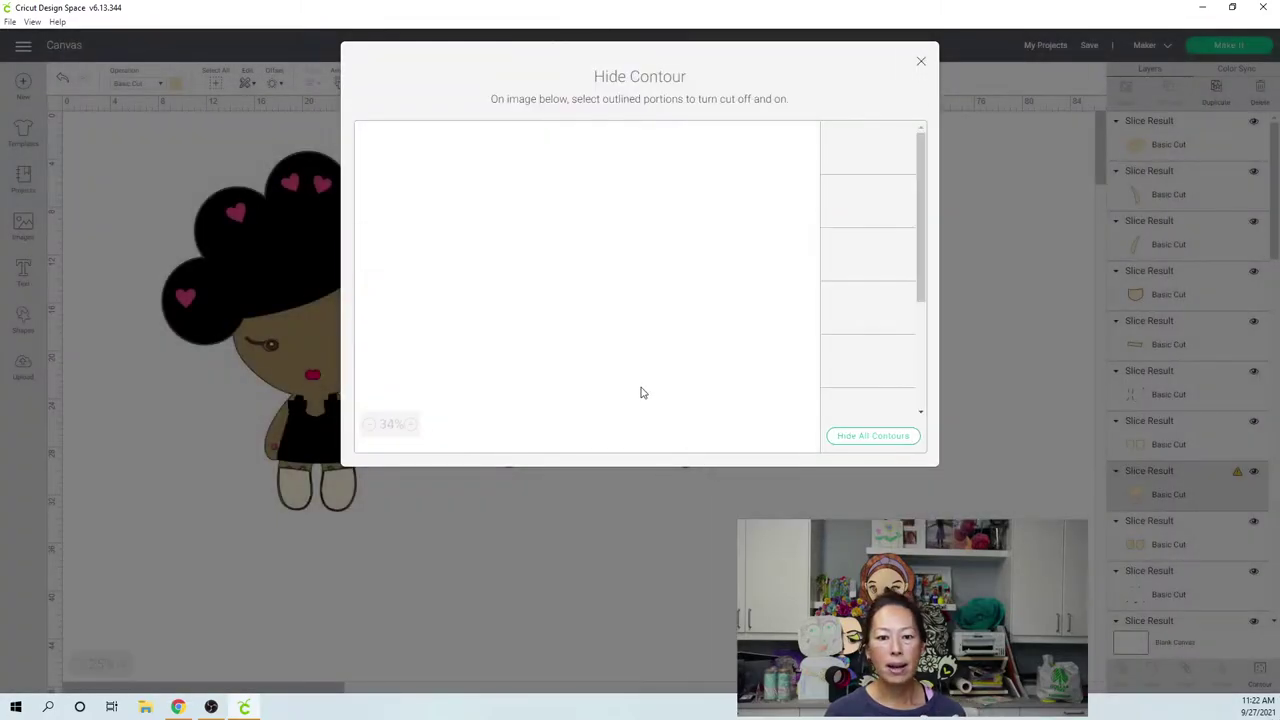
{"action": "left_click", "coordinate": [866, 437]}
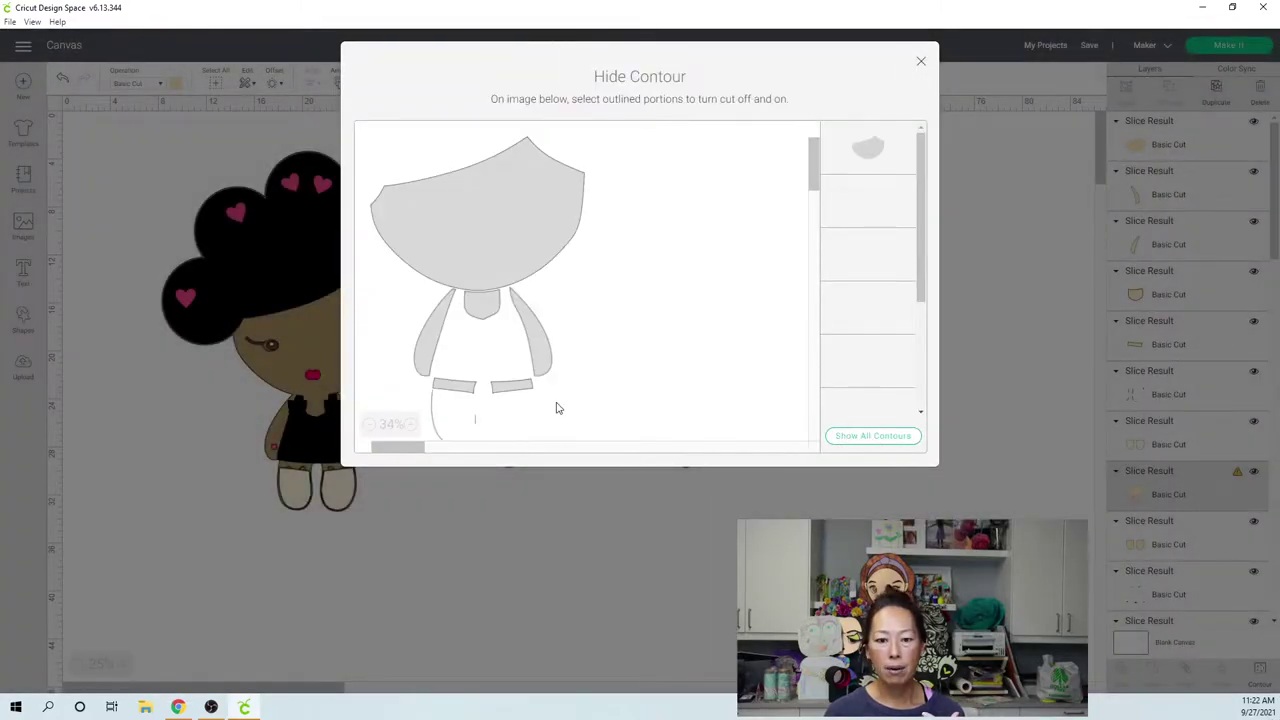
{"action": "left_click", "coordinate": [519, 395]}
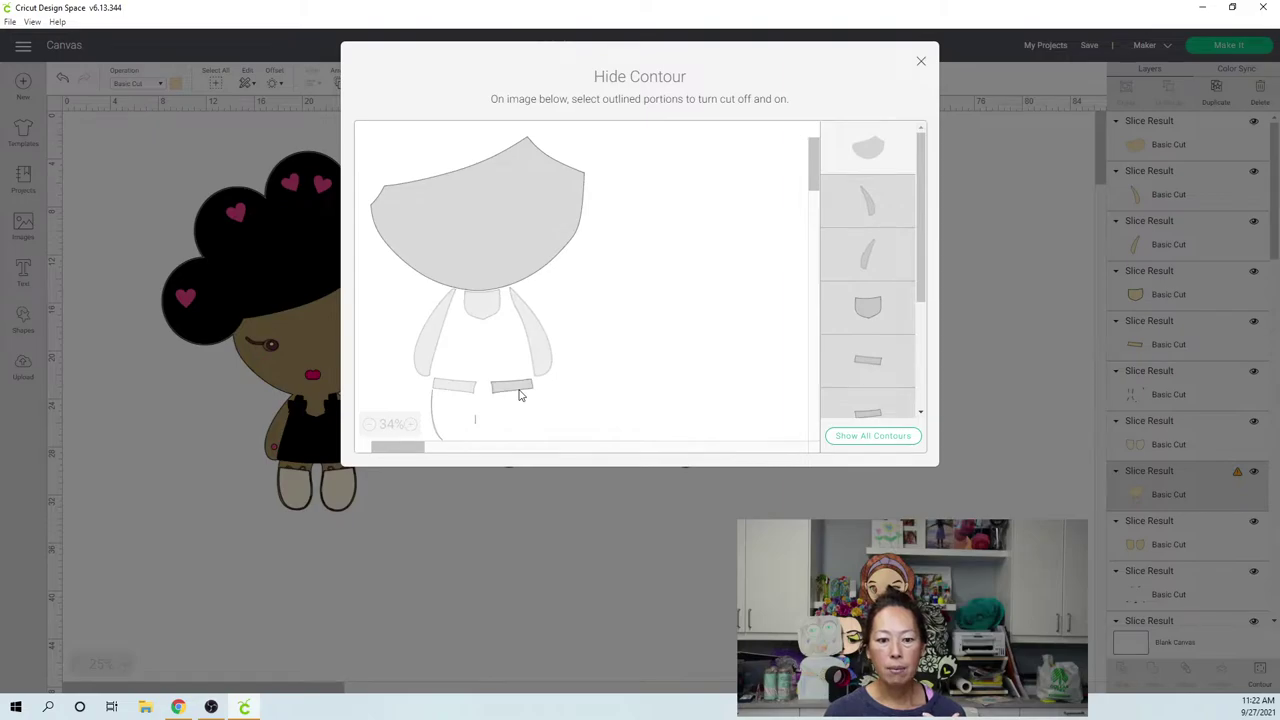
{"action": "left_click", "coordinate": [534, 220]}
{"action": "left_click", "coordinate": [920, 67]}
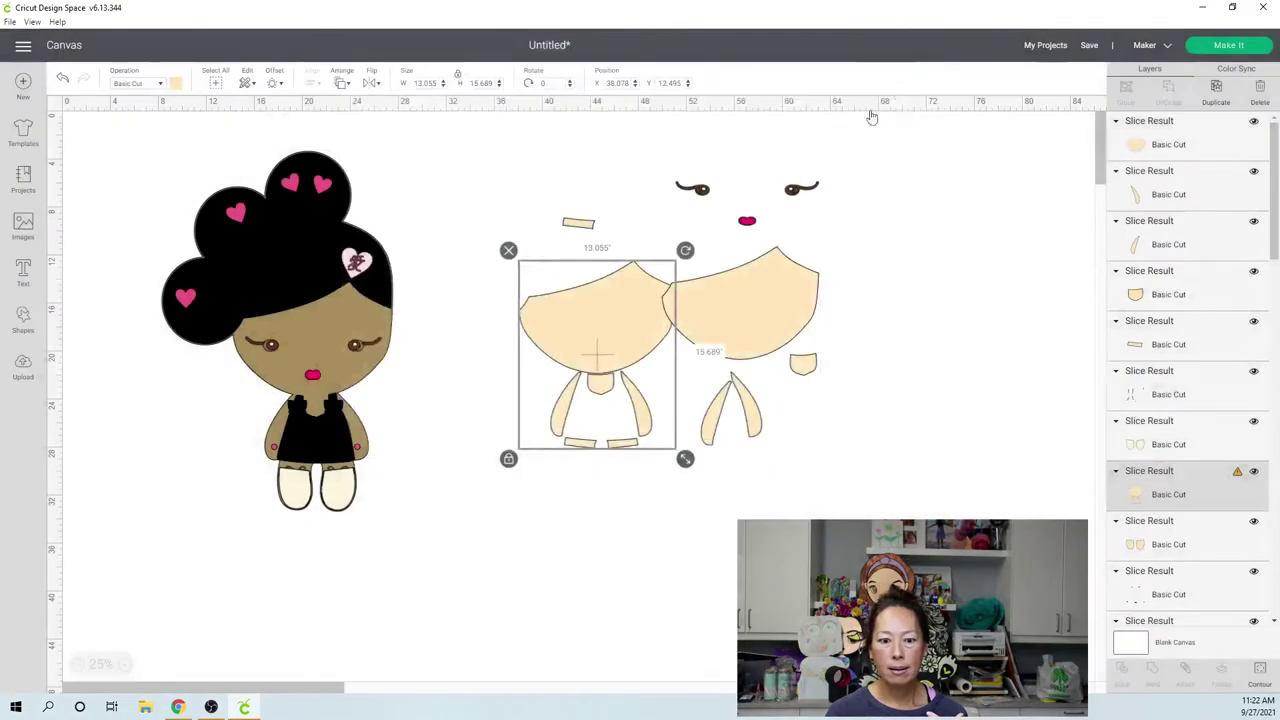
{"action": "left_click_drag", "start_coordinate": [618, 452], "coordinate": [593, 251]}
{"action": "left_click", "coordinate": [588, 252]}
{"action": "left_click", "coordinate": [588, 250]}
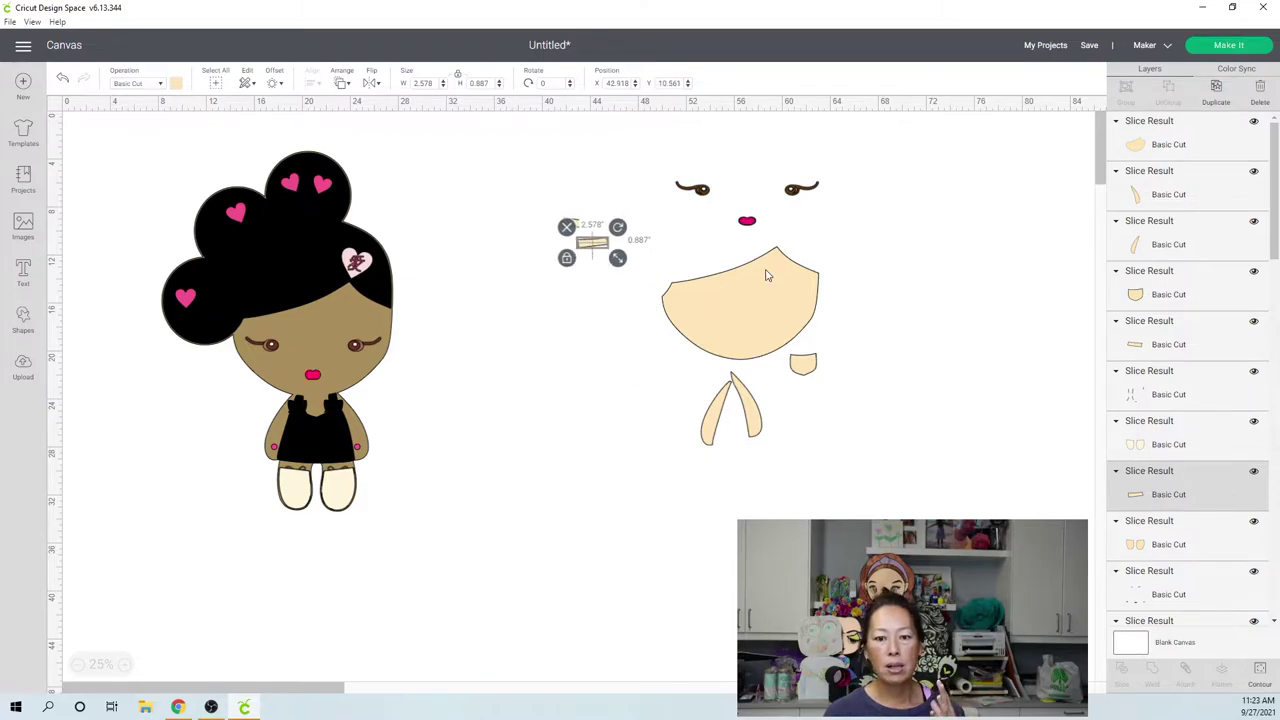
- Move the face piece to about X 42.5 and Y 9.3 inches, and remove the black sliver leftovers from the doll's dress
{"action": "left_click_drag", "start_coordinate": [708, 262], "coordinate": [618, 238]}
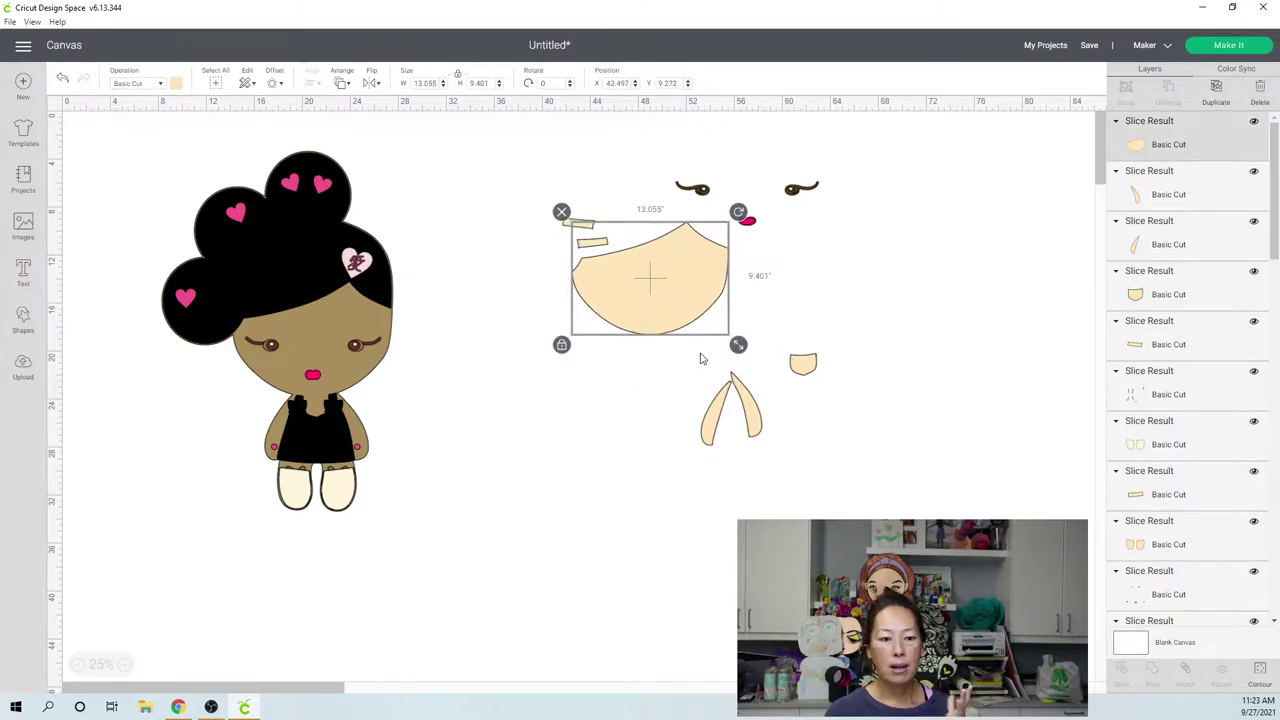
{"action": "left_click", "coordinate": [315, 443]}
{"action": "left_click_drag", "start_coordinate": [315, 443], "coordinate": [460, 468]}
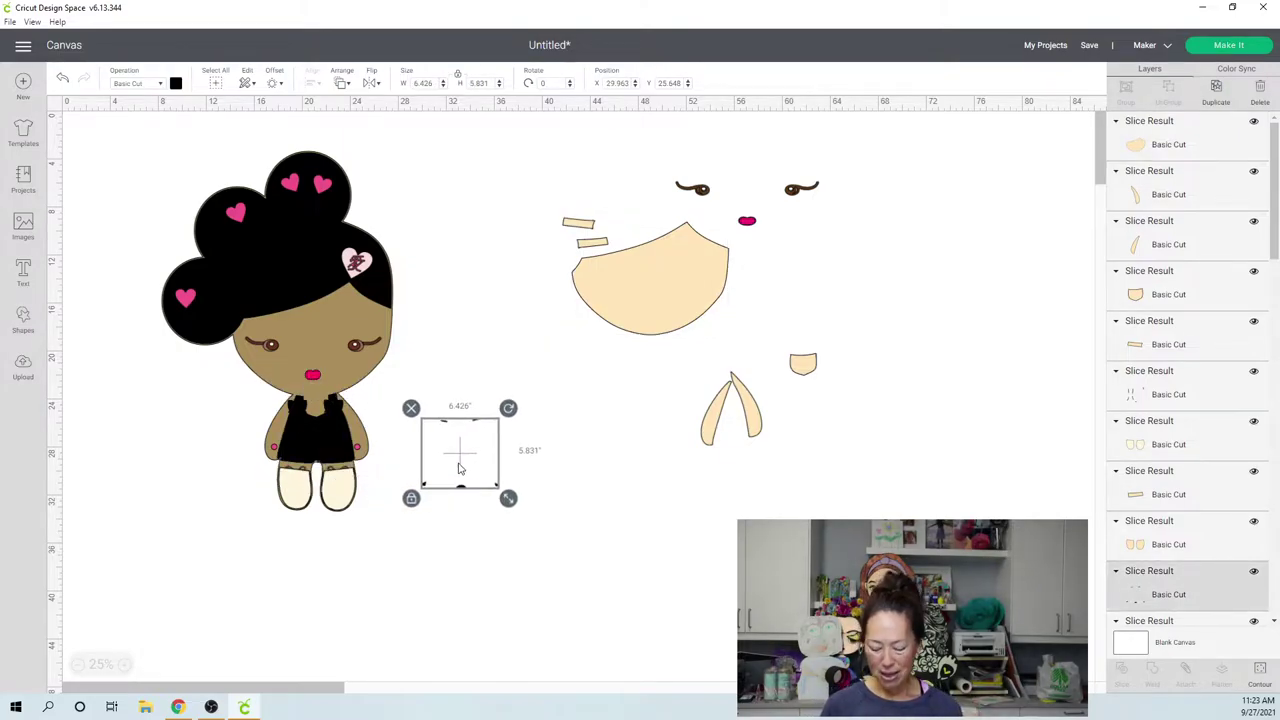
{"action": "key", "text": "ctrl+z"}
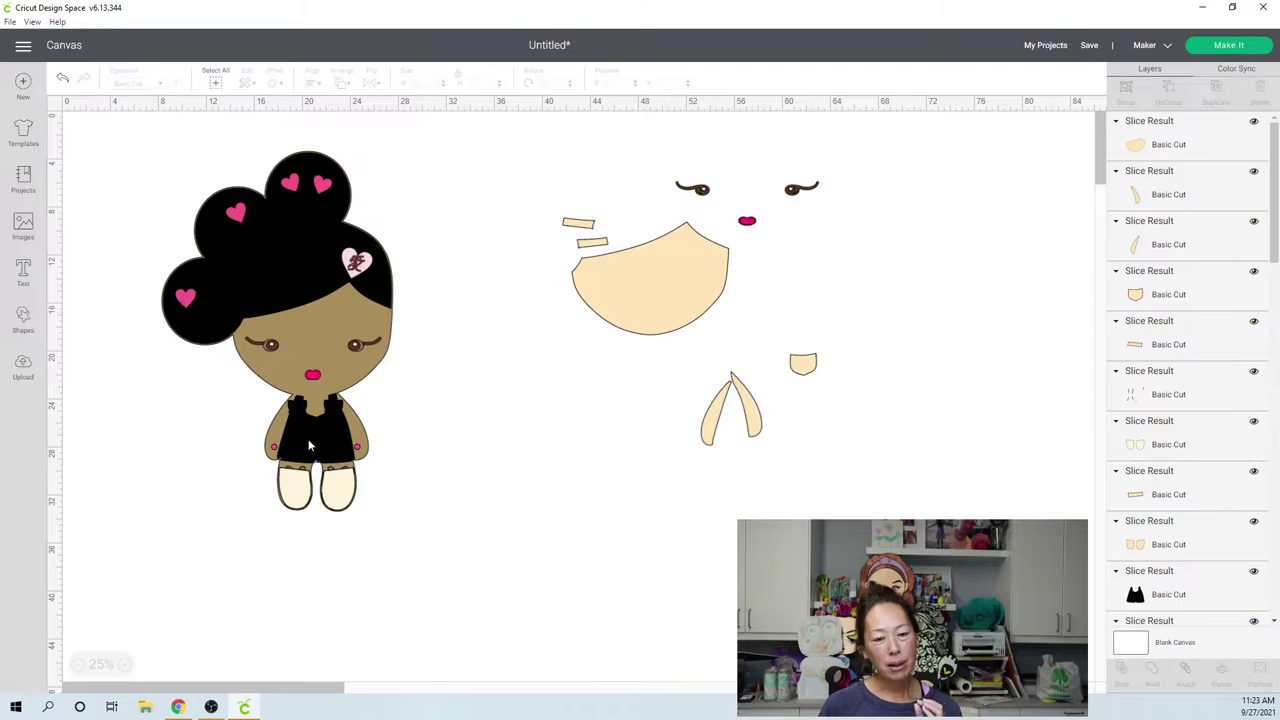
- Move the black dress shape off the doll to about X 33.9 and Y 24.4 inches, and delete the cream dress-shaped slice beneath it
{"action": "left_click", "coordinate": [310, 445]}
{"action": "left_click_drag", "start_coordinate": [310, 445], "coordinate": [502, 455]}
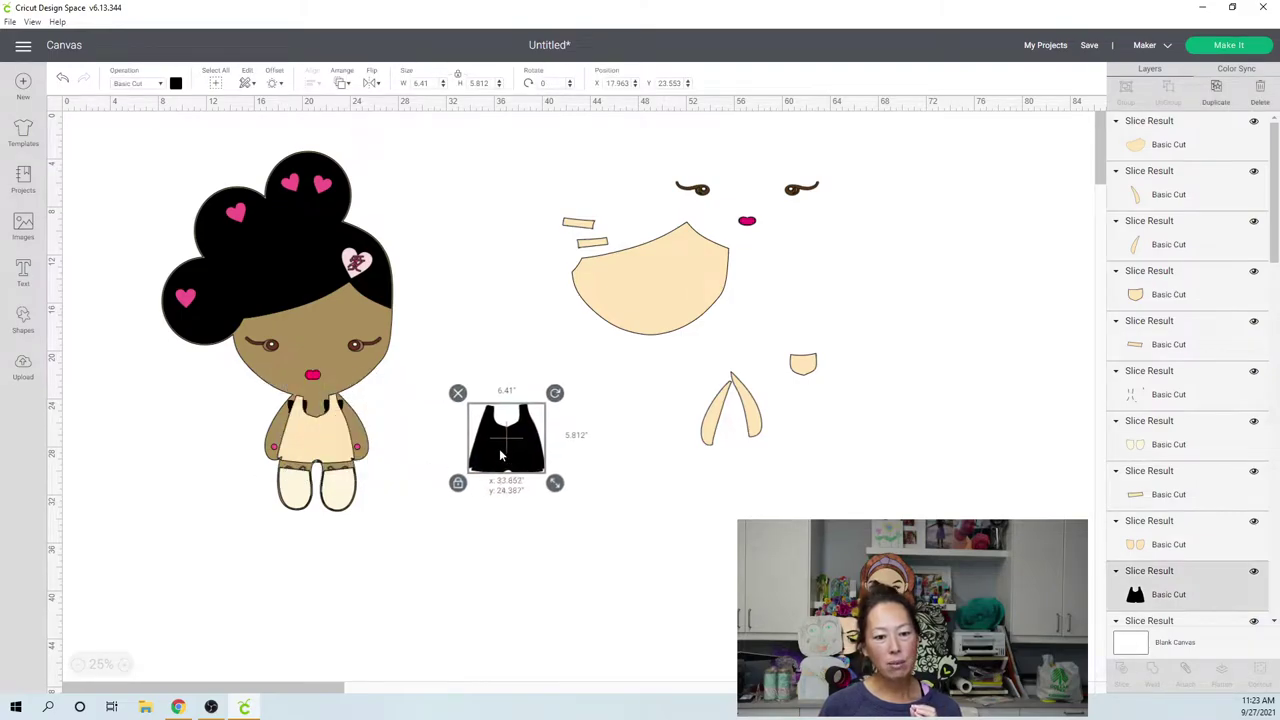
{"action": "left_click", "coordinate": [333, 448]}
{"action": "left_click_drag", "start_coordinate": [357, 457], "coordinate": [547, 541]}
{"action": "key", "text": "Delete"}
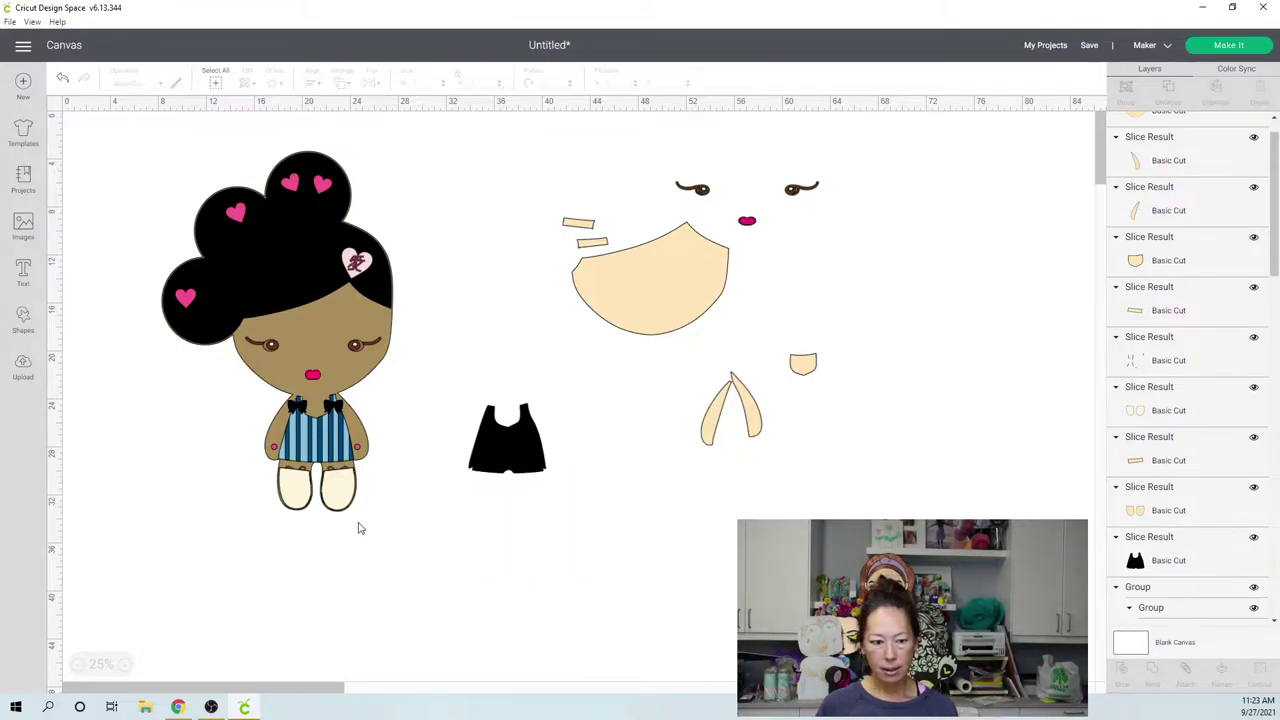
- Remove the sliver leftovers from the shoes, and move the cream shoe shapes off the doll to about X 30.1 and Y 33 inches
{"action": "left_click_drag", "start_coordinate": [340, 500], "coordinate": [493, 535]}
{"action": "left_click", "coordinate": [440, 520]}
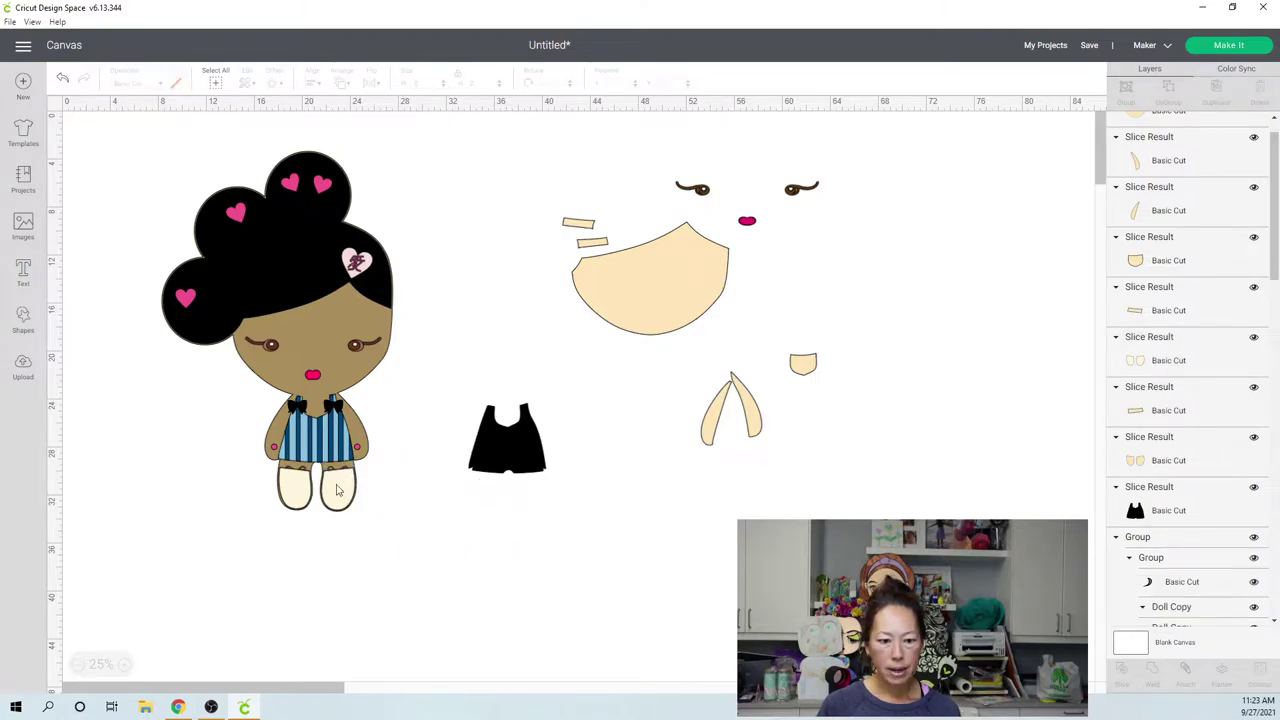
{"action": "left_click", "coordinate": [457, 526]}
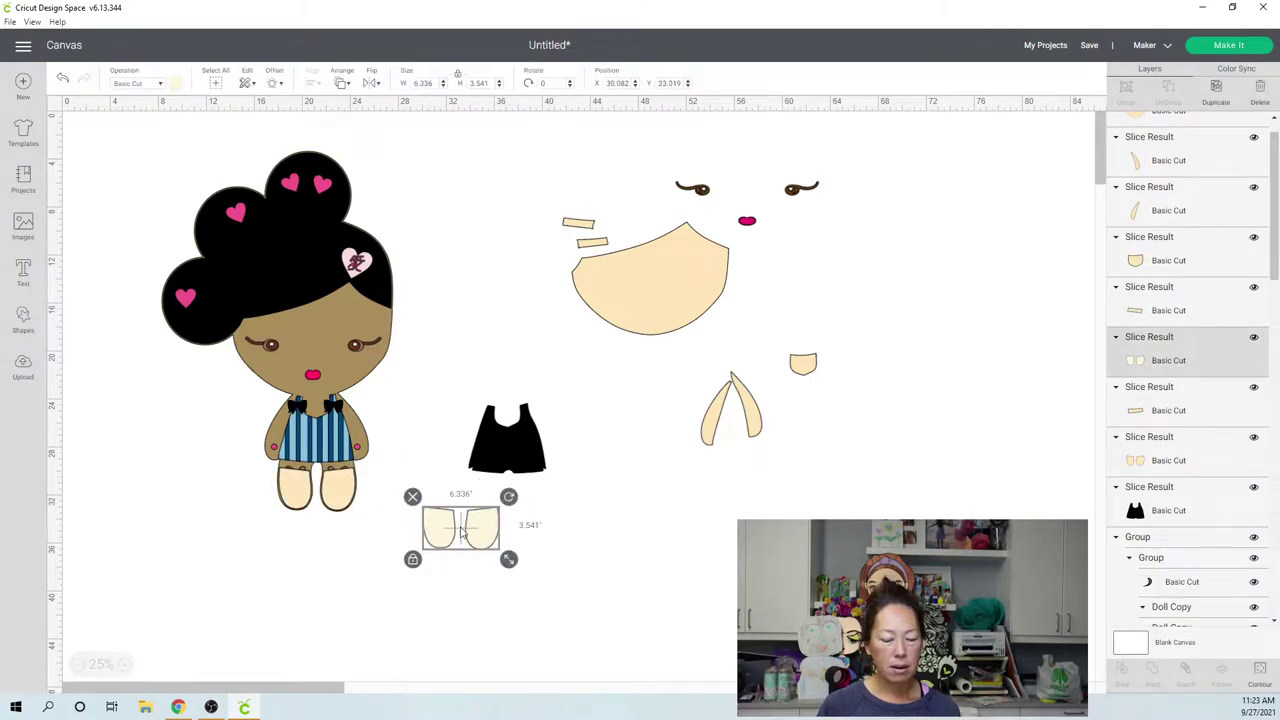
- Delete the tan shoe-shaped slice, and arrange the cream shoe shapes at about X 30.4 and Y 32.2 inches above the red shoe pieces moved off the doll
{"action": "left_click_drag", "start_coordinate": [338, 490], "coordinate": [341, 555]}
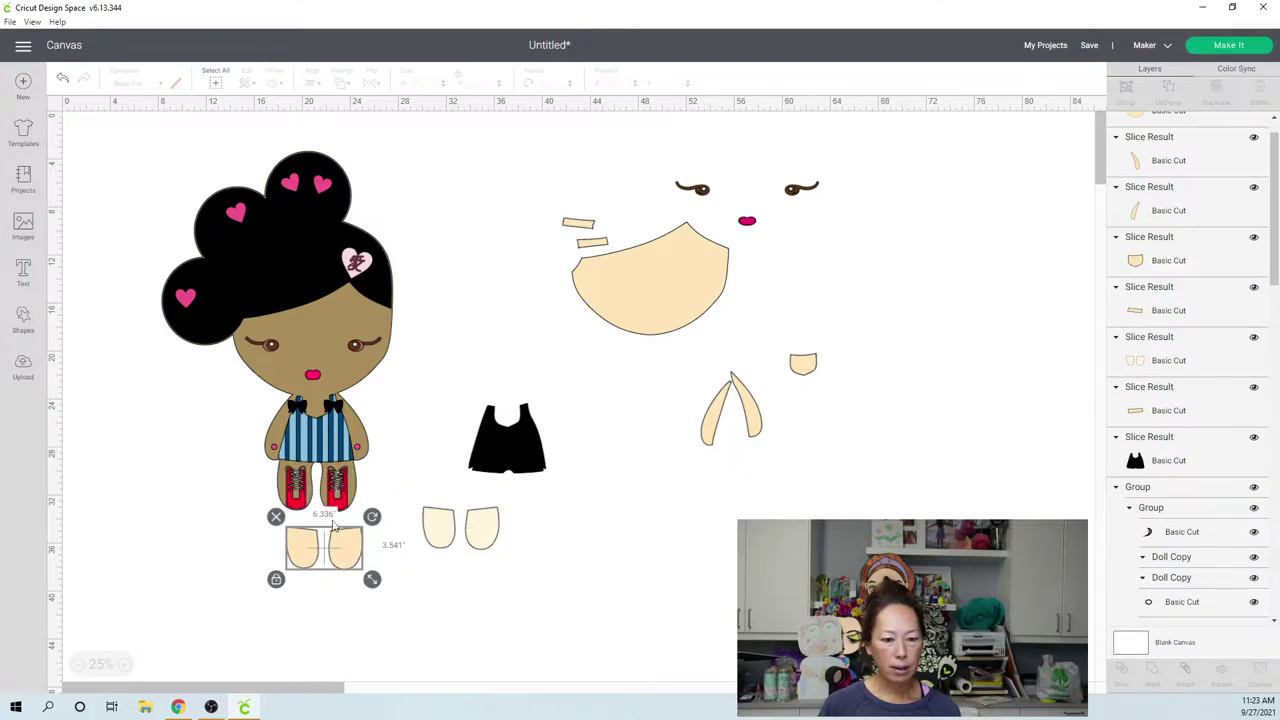
{"action": "left_click_drag", "start_coordinate": [338, 508], "coordinate": [491, 599]}
{"action": "left_click_drag", "start_coordinate": [489, 533], "coordinate": [494, 525]}
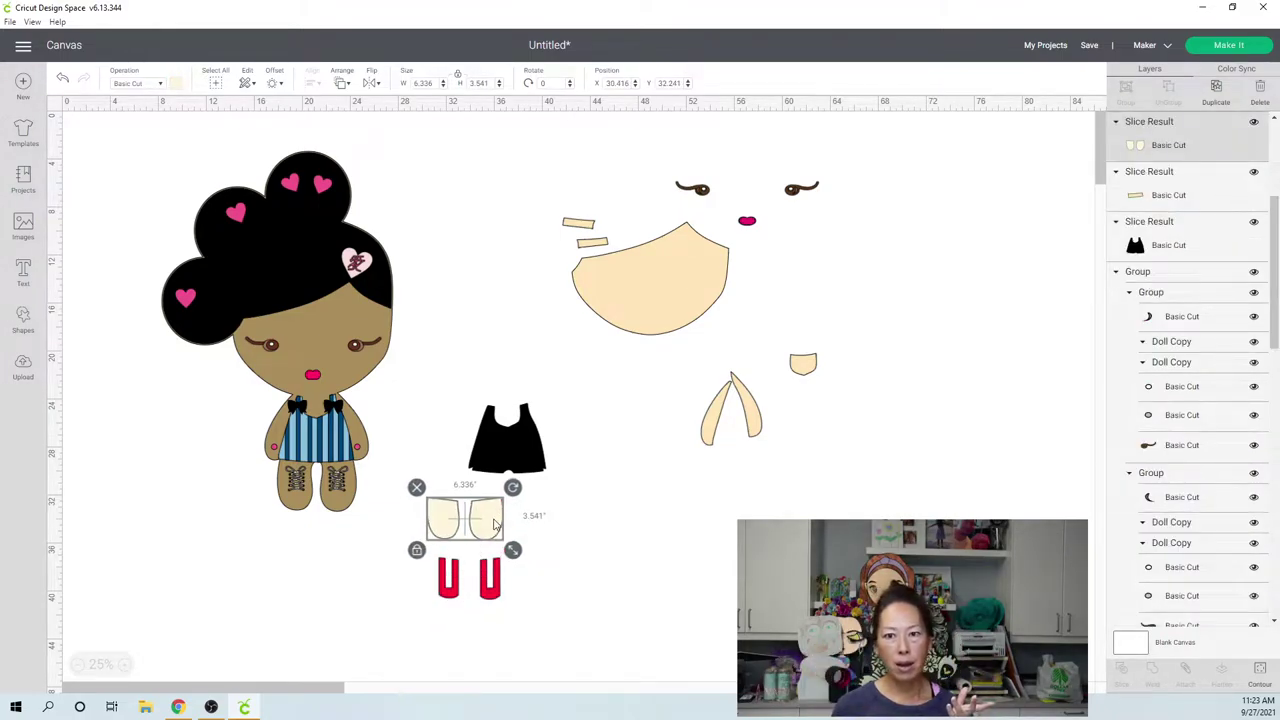
- Move the red shoe pieces and the cream shoe shapes up between the doll and the separated face piece, with the cream shapes below
{"action": "left_click", "coordinate": [482, 600]}
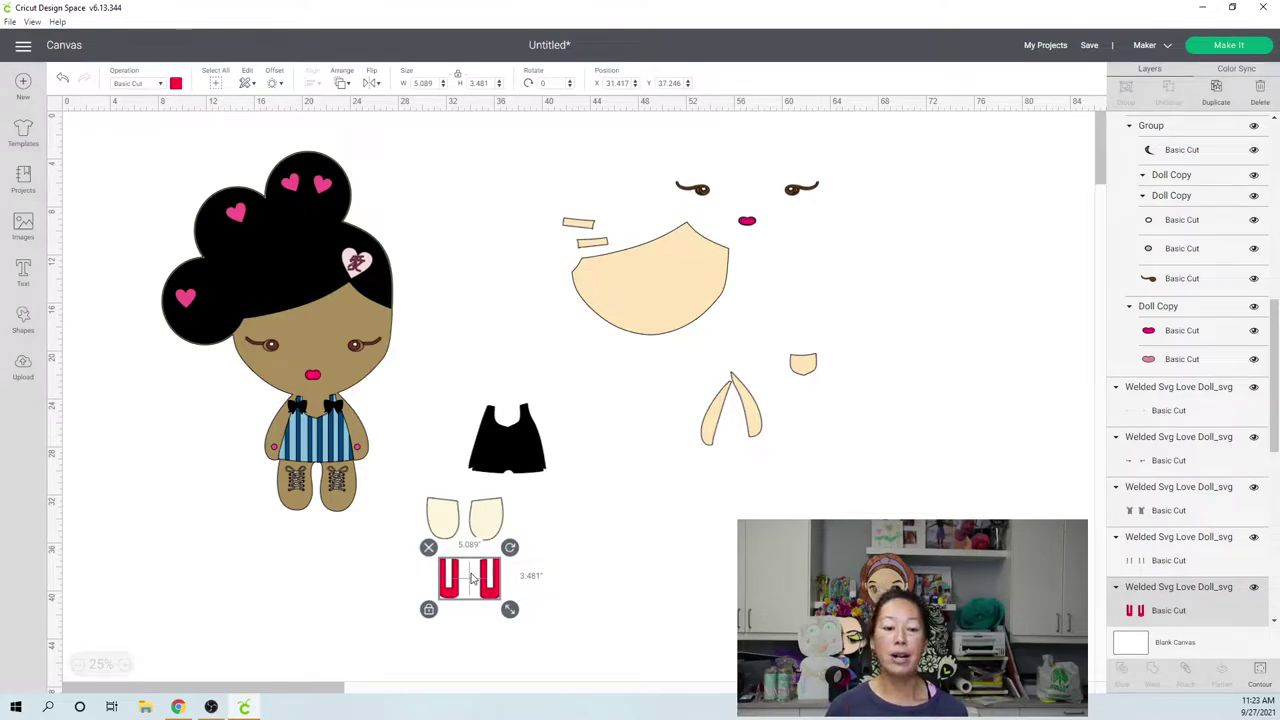
{"action": "left_click_drag", "start_coordinate": [488, 590], "coordinate": [495, 268]}
{"action": "left_click_drag", "start_coordinate": [481, 524], "coordinate": [496, 311]}
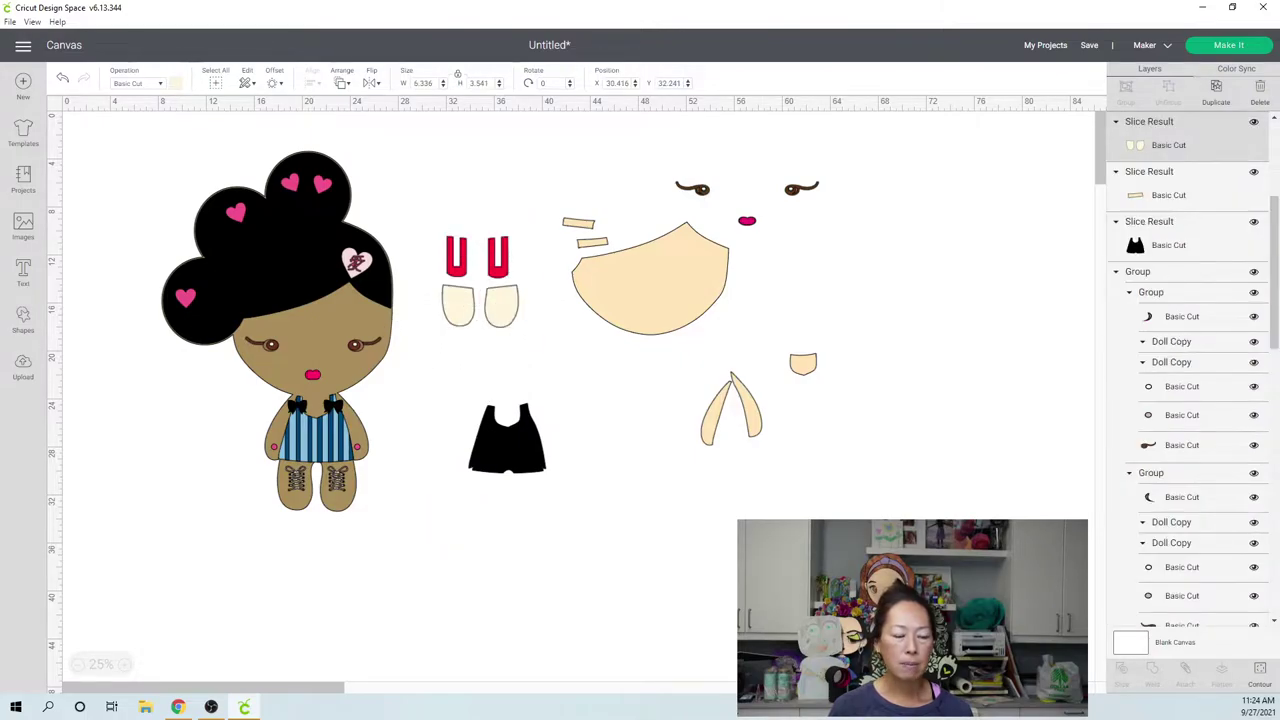
- Add a square enlarged to about 16.2 inches and place it in the empty area below the shoe pieces, overlapping the black dress
{"action": "left_click", "coordinate": [26, 326]}
{"action": "left_click", "coordinate": [71, 193]}
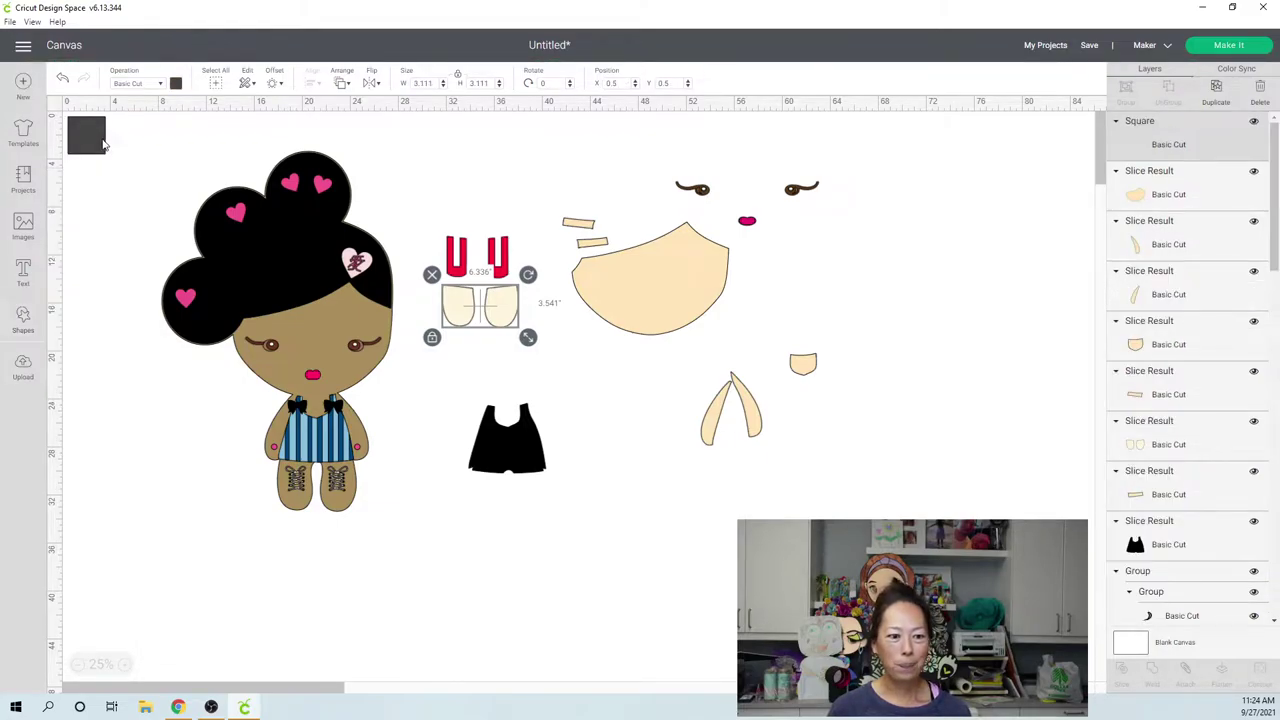
{"action": "left_click_drag", "start_coordinate": [103, 145], "coordinate": [310, 356]}
{"action": "left_click_drag", "start_coordinate": [237, 284], "coordinate": [451, 508]}
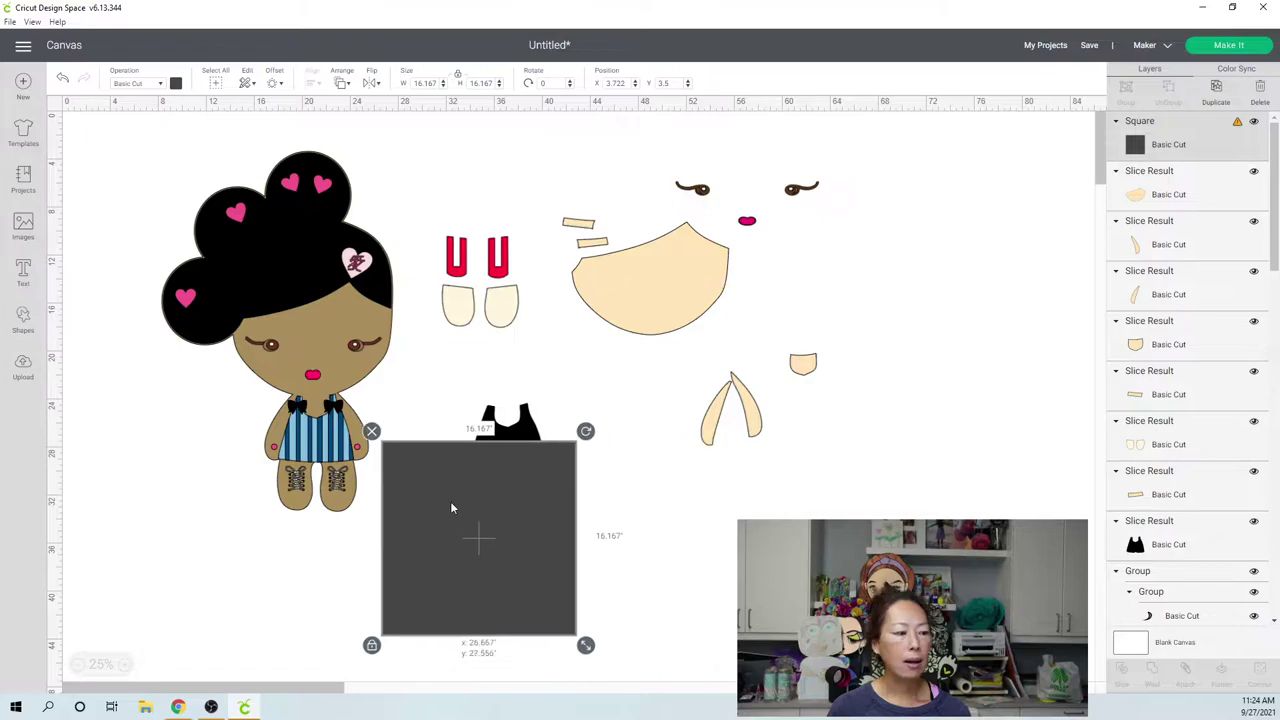
- Place the cream shoe pair so only one shoe overlaps the square, and slice the two apart
{"action": "left_click_drag", "start_coordinate": [494, 305], "coordinate": [497, 540]}
{"action": "left_click", "coordinate": [1123, 673]}
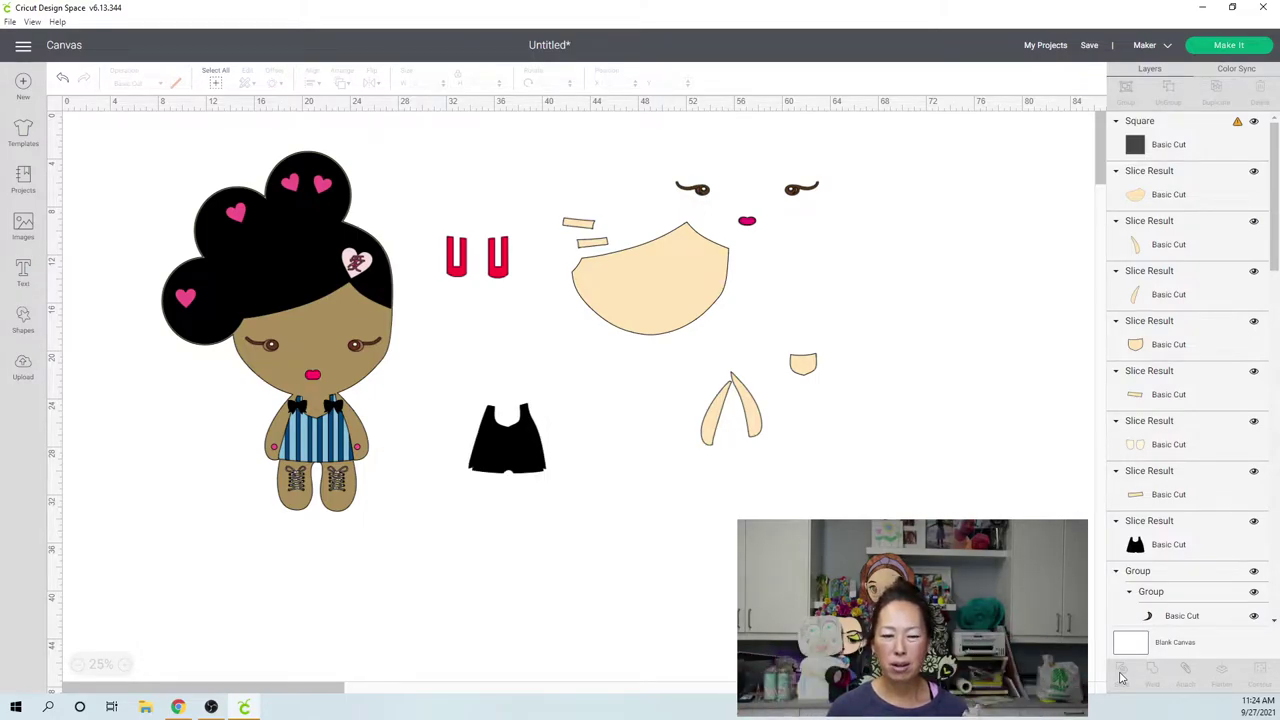
{"action": "key", "text": "ctrl+z"}
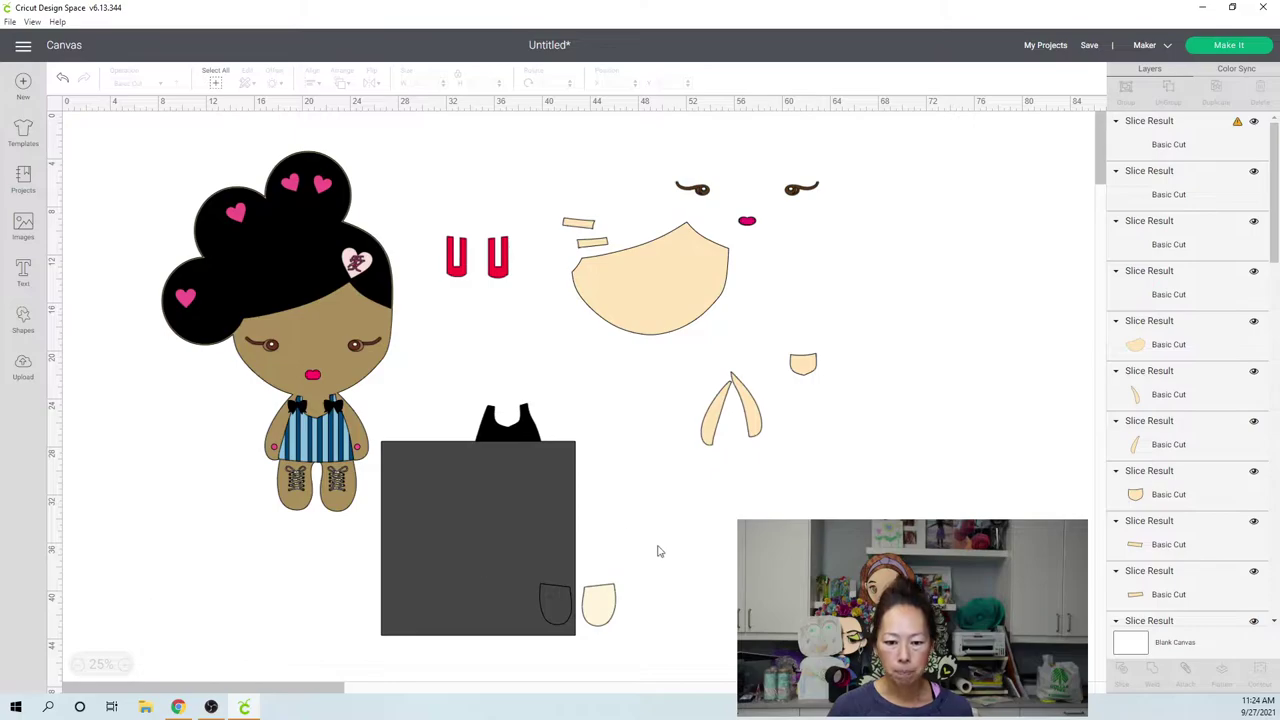
- Move the square aside, delete the dark shoe-shaped slice, and set the two separated cream shoes side by side below the face piece
{"action": "left_click_drag", "start_coordinate": [610, 608], "coordinate": [610, 350]}
{"action": "left_click_drag", "start_coordinate": [515, 512], "coordinate": [270, 530]}
{"action": "left_click_drag", "start_coordinate": [553, 590], "coordinate": [419, 548]}
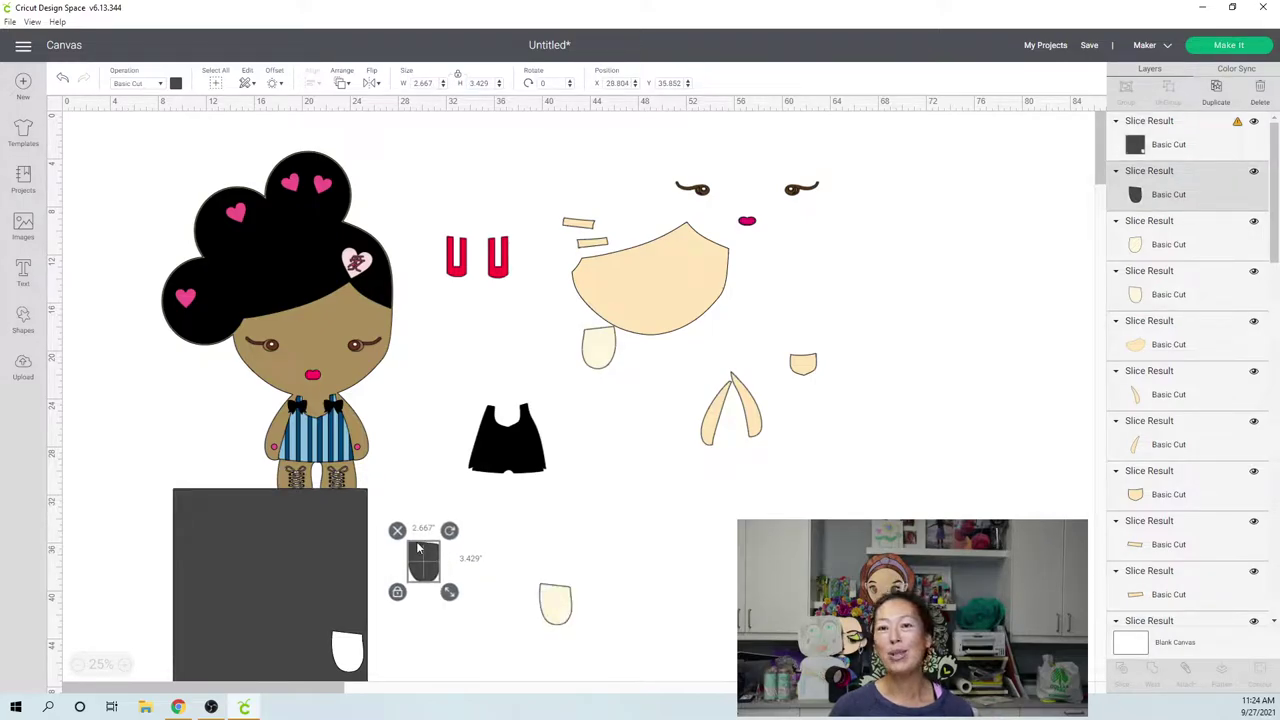
{"action": "left_click_drag", "start_coordinate": [419, 548], "coordinate": [425, 552]}
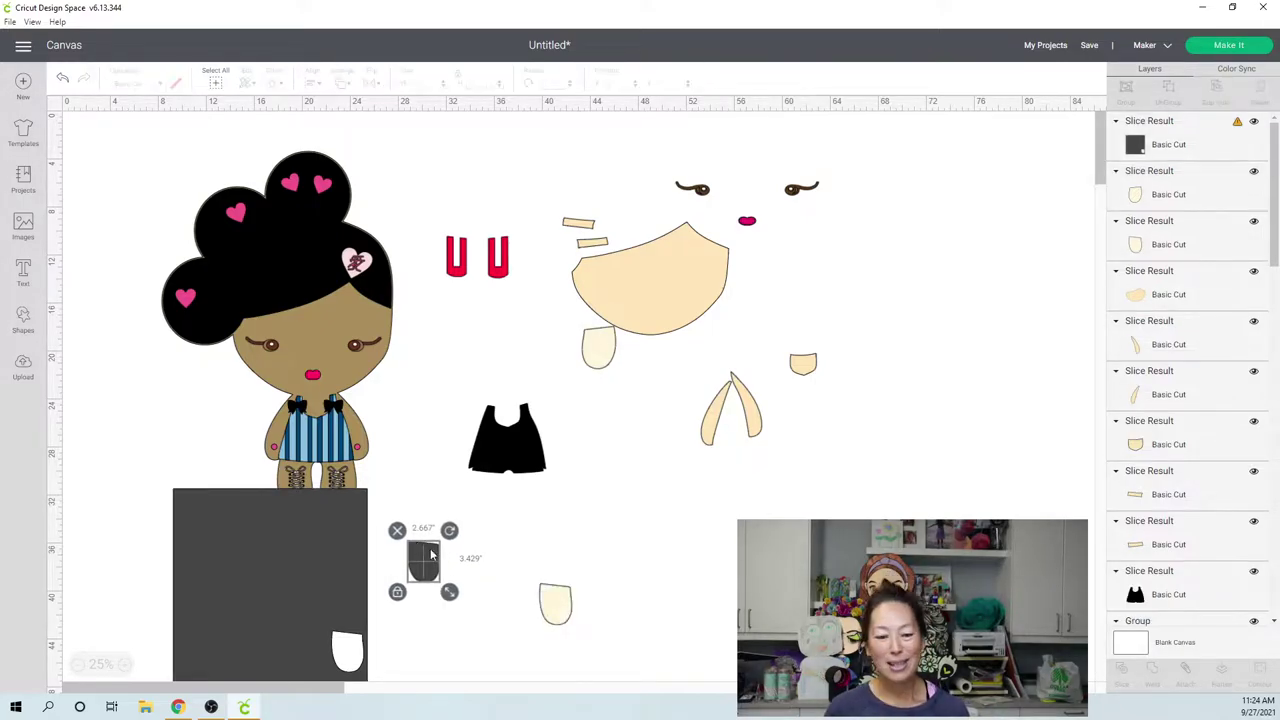
{"action": "left_click_drag", "start_coordinate": [567, 612], "coordinate": [565, 321]}
- Place the red shoe pair at about X 23.6 and Y 38.9 inches across the square's edge, and slice the two apart
{"action": "left_click_drag", "start_coordinate": [507, 263], "coordinate": [402, 609]}
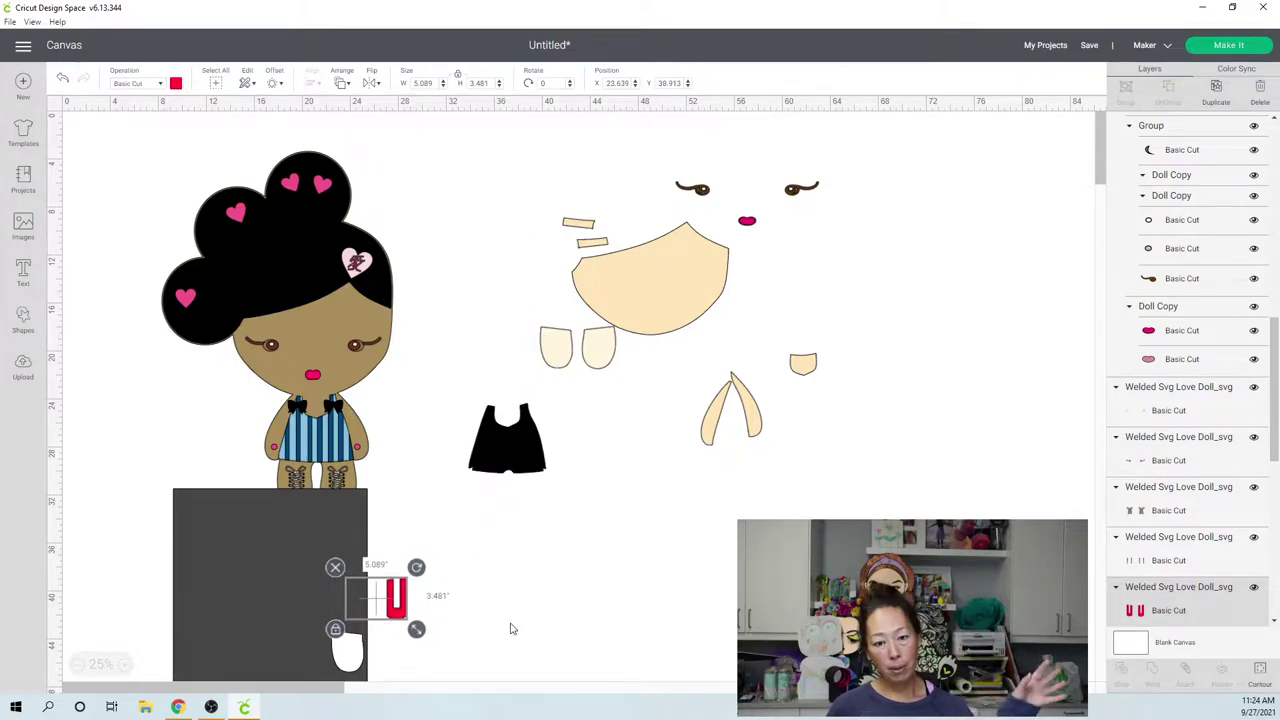
{"action": "left_click_drag", "start_coordinate": [486, 604], "coordinate": [325, 596]}
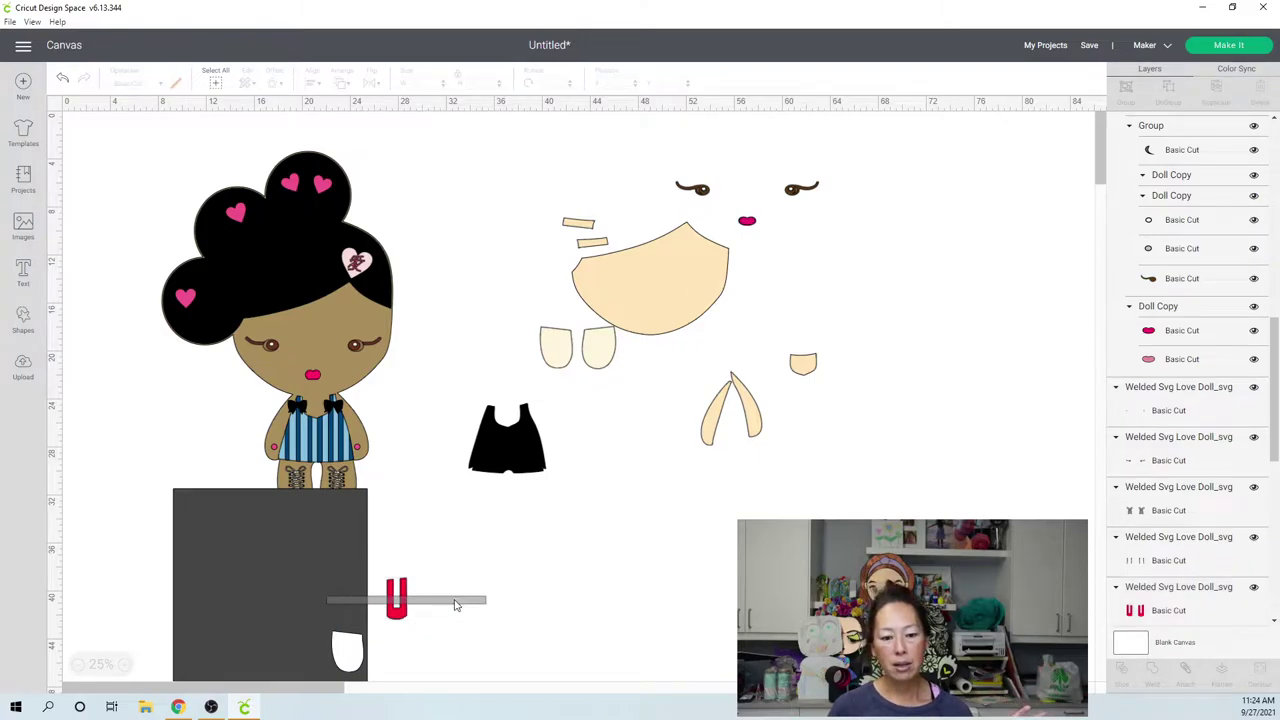
{"action": "left_click_drag", "start_coordinate": [455, 605], "coordinate": [450, 603]}
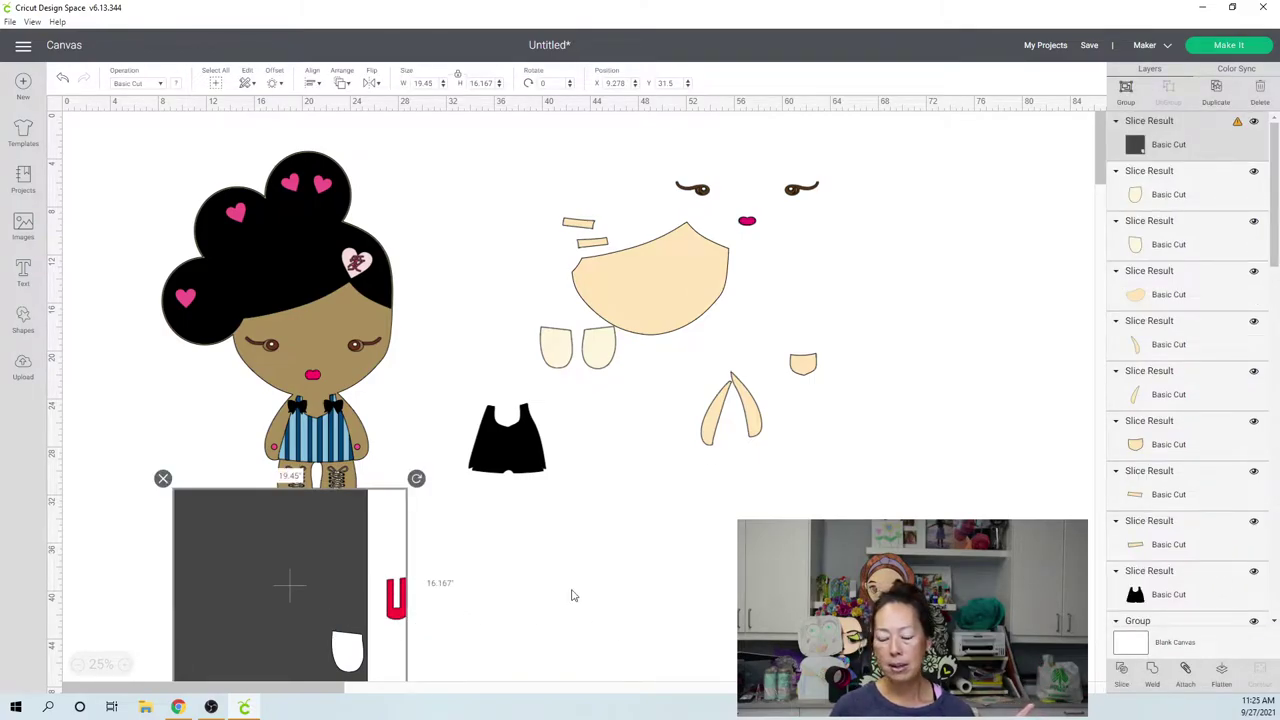
{"action": "left_click", "coordinate": [636, 598]}
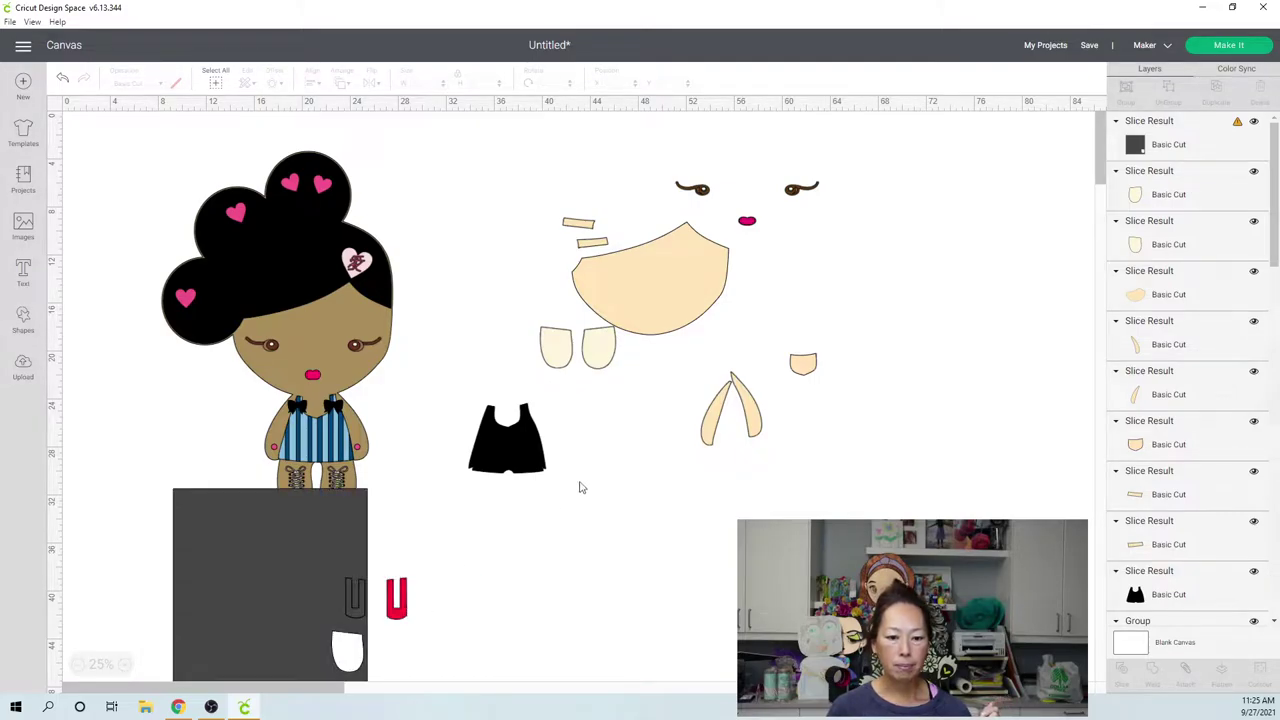
- Move both separated red shoe pieces beside the cream shoes, shift the square away, and delete the dark leftover slice
{"action": "left_click", "coordinate": [626, 396]}
{"action": "left_click_drag", "start_coordinate": [629, 403], "coordinate": [629, 403]}
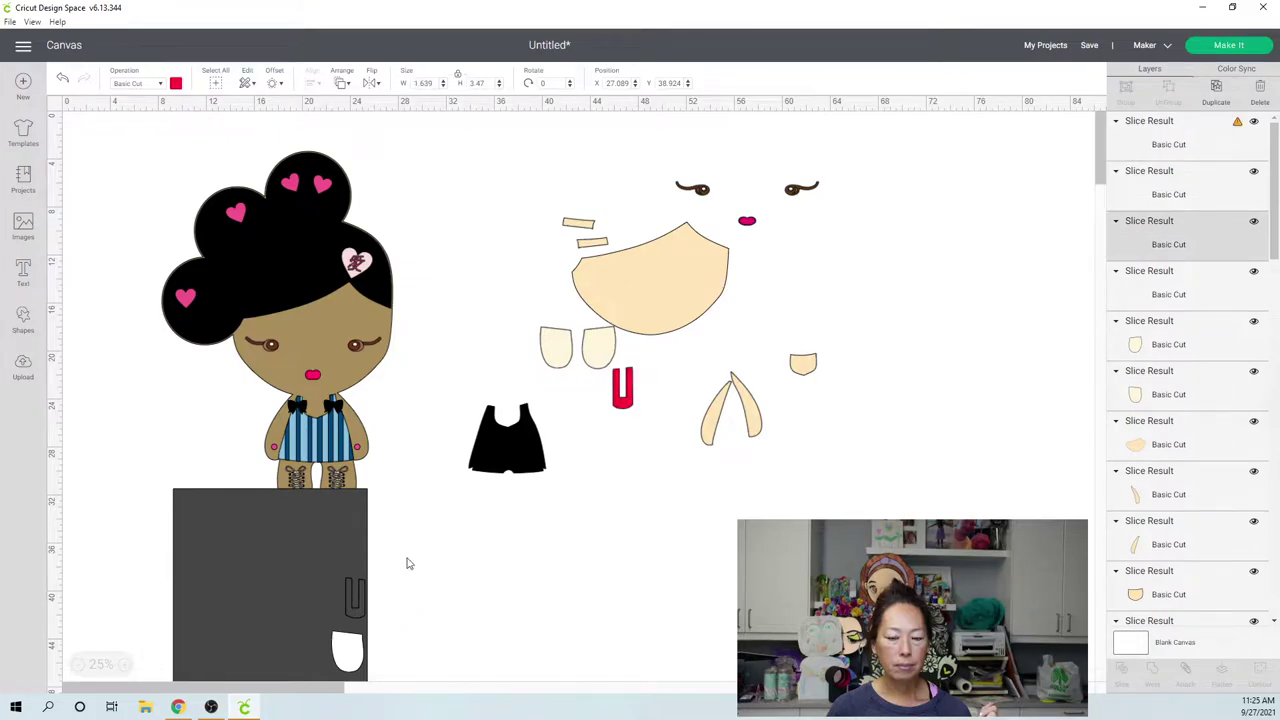
{"action": "left_click", "coordinate": [302, 517]}
{"action": "left_click_drag", "start_coordinate": [308, 532], "coordinate": [233, 566]}
{"action": "left_click_drag", "start_coordinate": [357, 598], "coordinate": [435, 597]}
{"action": "key", "text": "Delete"}
{"action": "left_click_drag", "start_coordinate": [357, 605], "coordinate": [648, 376]}
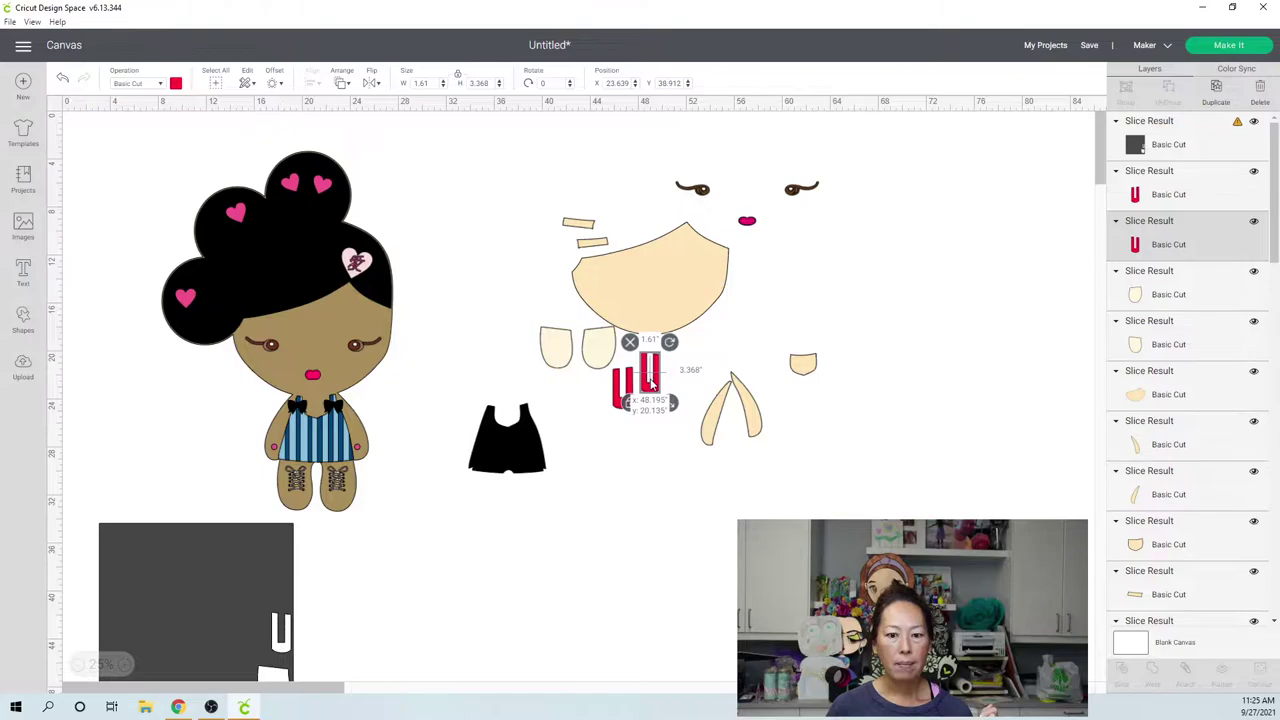
- Add the uploaded doll image with the striped blue dress and red shoes to the canvas again
{"action": "left_click", "coordinate": [21, 366]}
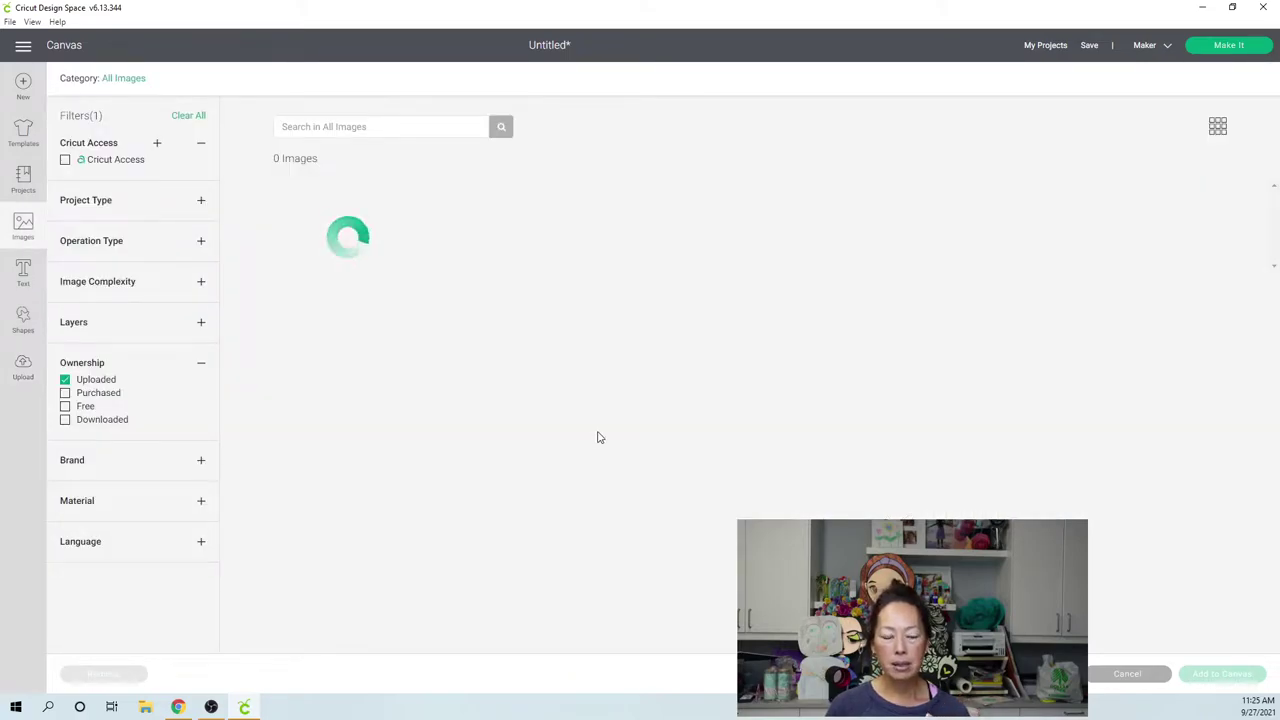
{"action": "scroll", "coordinate": [598, 437], "scroll_direction": "down", "scroll_amount": 2}
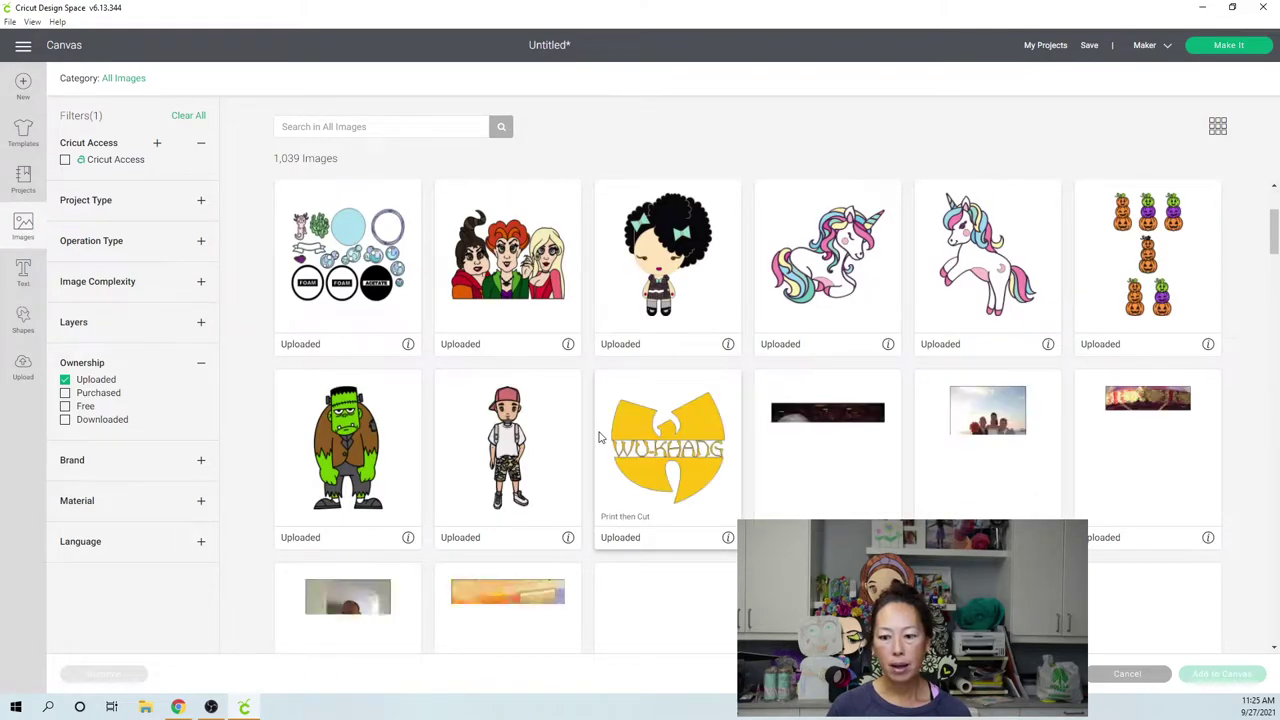
{"action": "scroll", "coordinate": [598, 437], "scroll_direction": "down", "scroll_amount": 3}
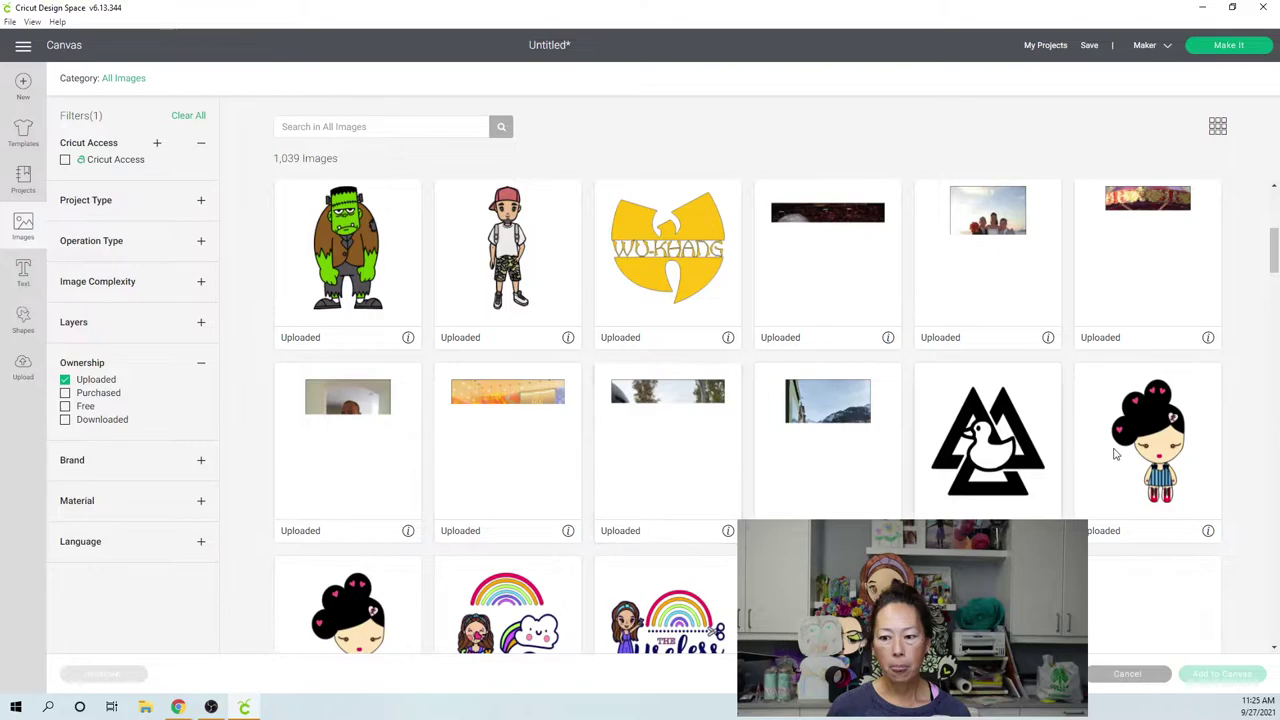
{"action": "left_click", "coordinate": [1169, 424]}
{"action": "left_click", "coordinate": [1247, 677]}
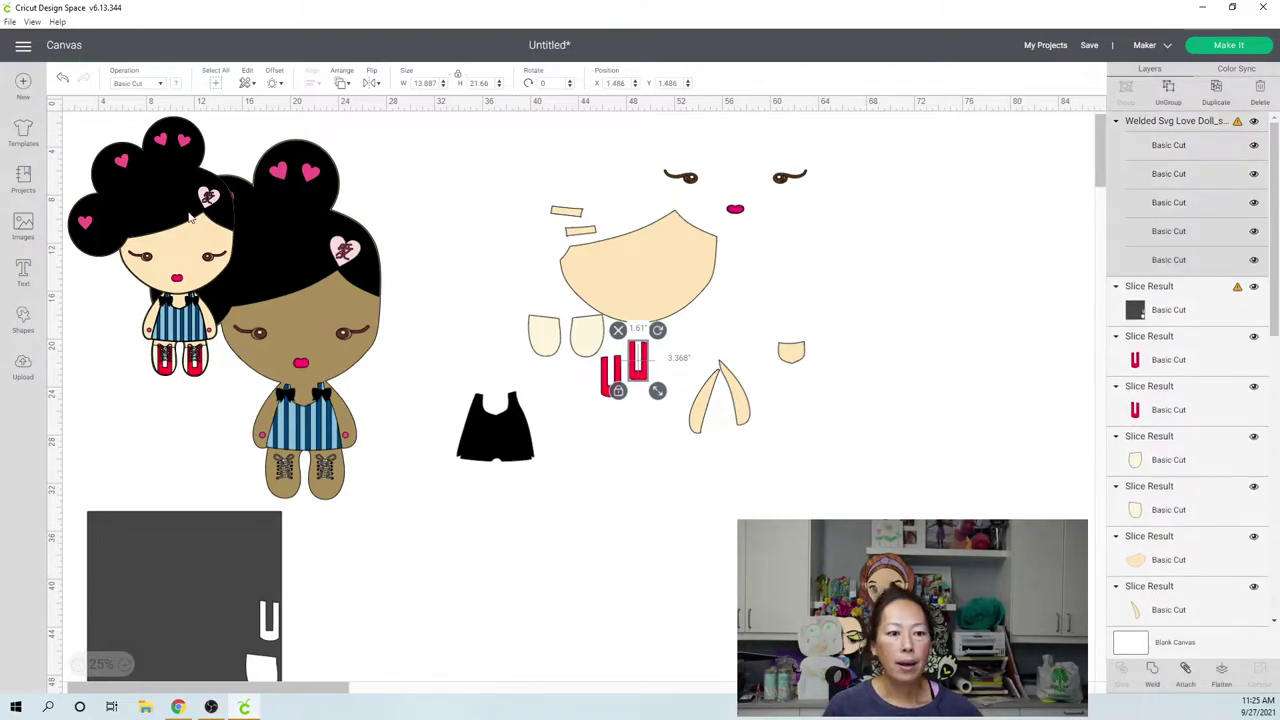
- Flatten the new doll, enlarge it to about 28.1 by 43.8 inches, and move it to about X 34.9 and Y 1.3 inches
{"action": "left_click", "coordinate": [1228, 686]}
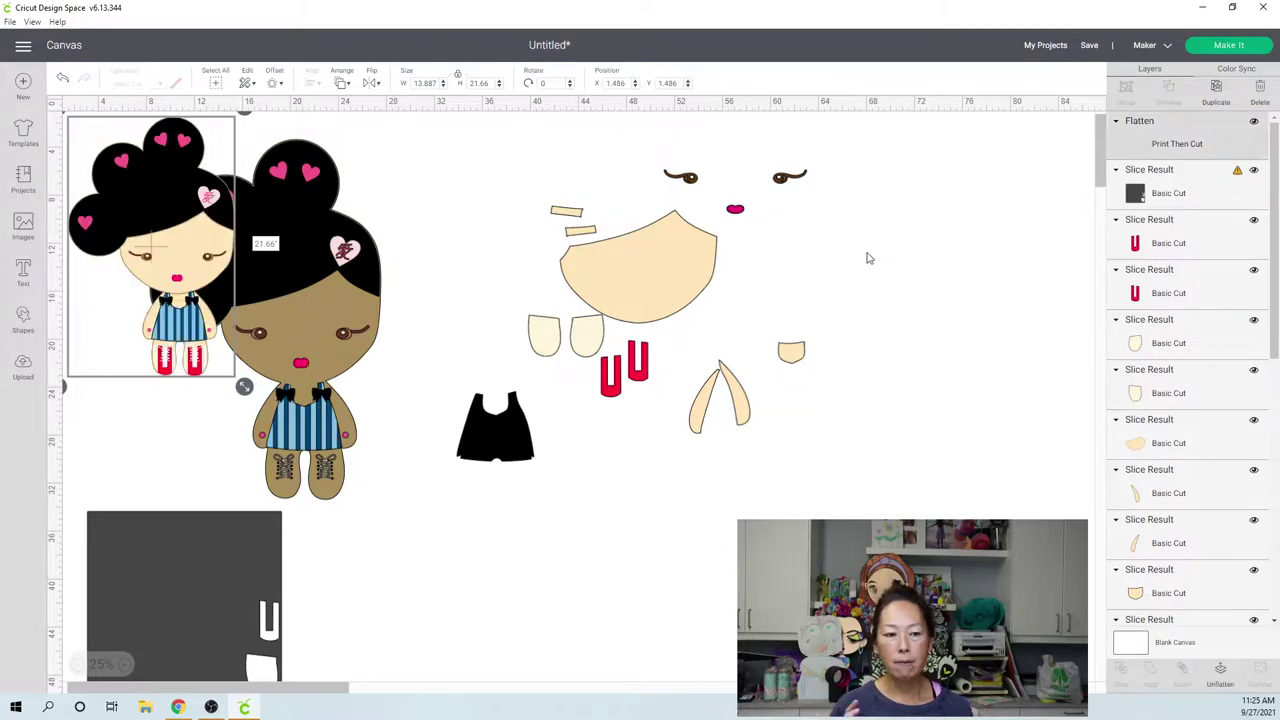
{"action": "left_click_drag", "start_coordinate": [243, 388], "coordinate": [415, 652]}
{"action": "left_click_drag", "start_coordinate": [310, 297], "coordinate": [712, 297]}
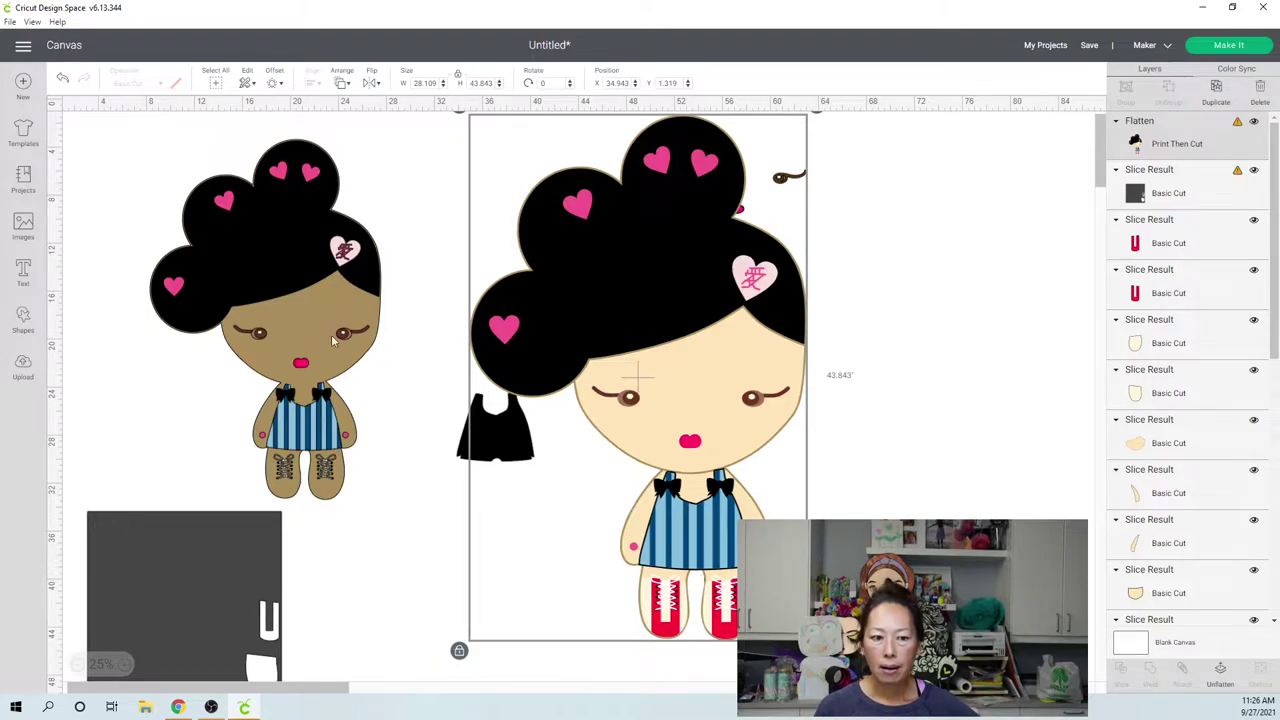
- Move the pink hearts off the tan doll's hair, and move the black hair to about X 40.1 and Y 33.1 inches
{"action": "left_click", "coordinate": [271, 262]}
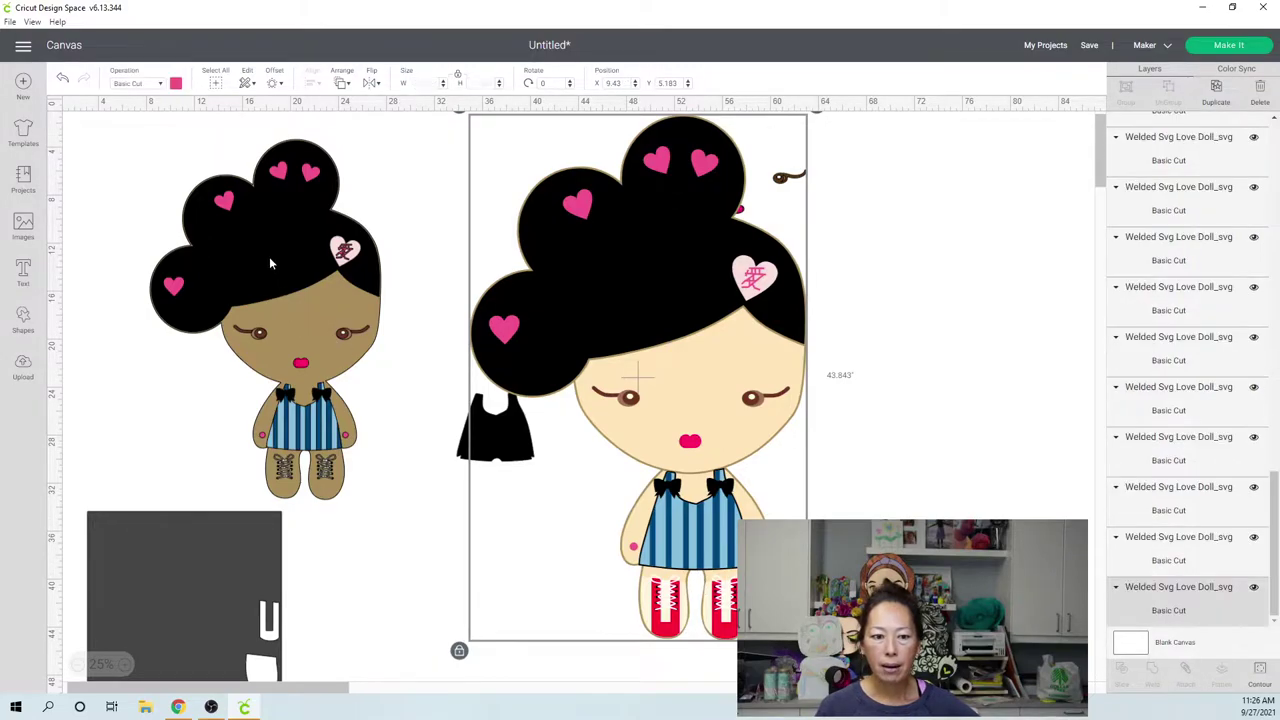
{"action": "left_click_drag", "start_coordinate": [269, 262], "coordinate": [842, 263]}
{"action": "left_click_drag", "start_coordinate": [541, 228], "coordinate": [685, 573]}
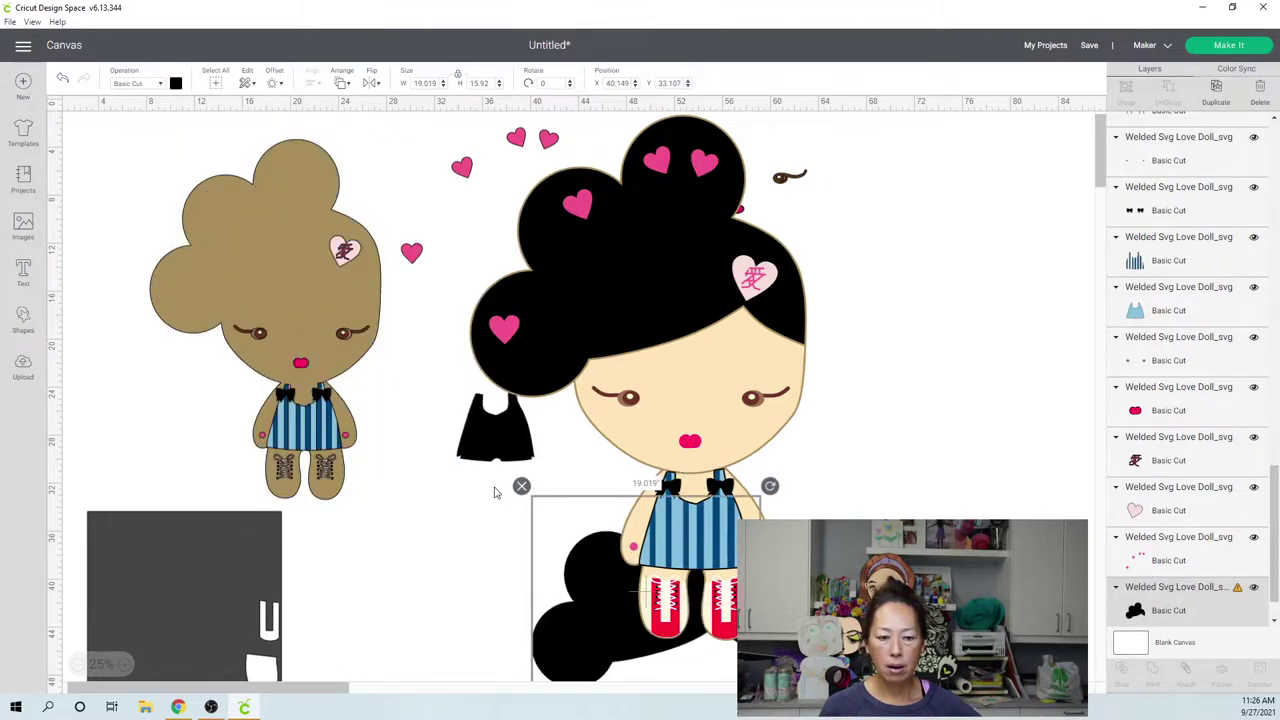
- Move the dark blue stripes, the light blue dress and the black bows off the tan doll into the space beside its head
{"action": "left_click", "coordinate": [313, 430]}
{"action": "left_click_drag", "start_coordinate": [313, 430], "coordinate": [412, 172]}
{"action": "left_click", "coordinate": [323, 432]}
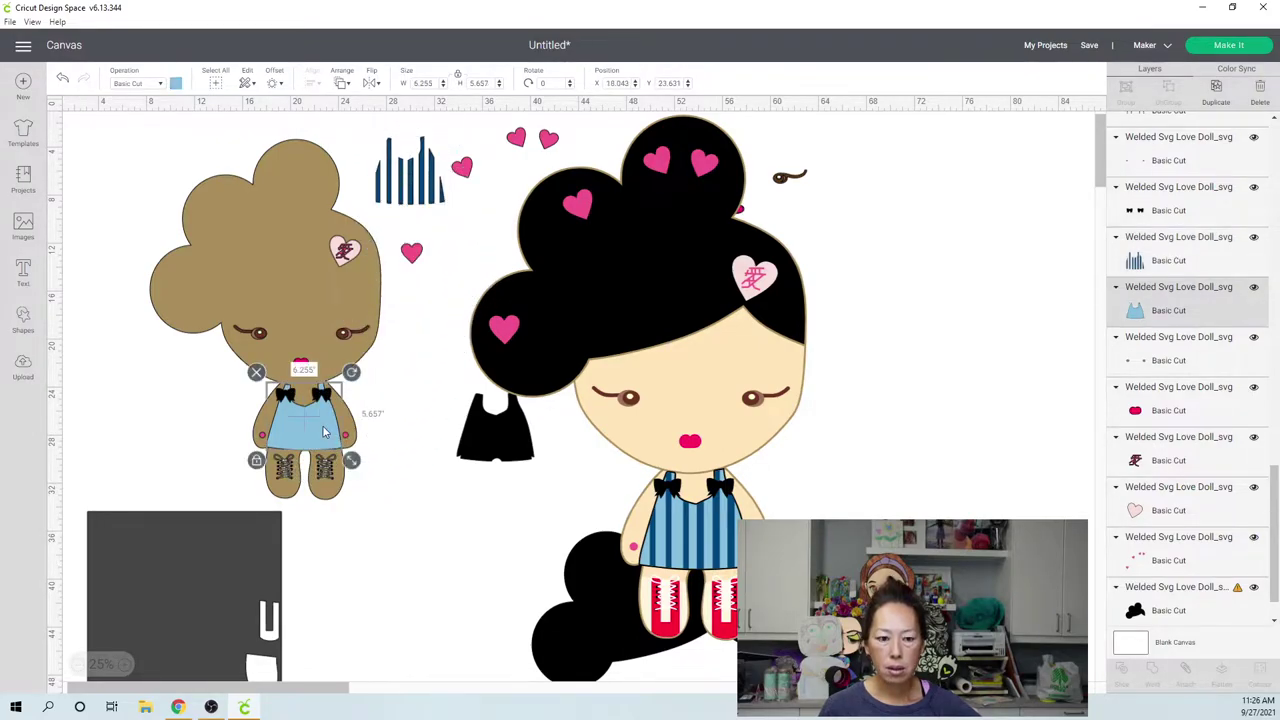
{"action": "left_click_drag", "start_coordinate": [323, 432], "coordinate": [436, 407]}
{"action": "left_click_drag", "start_coordinate": [454, 327], "coordinate": [457, 240]}
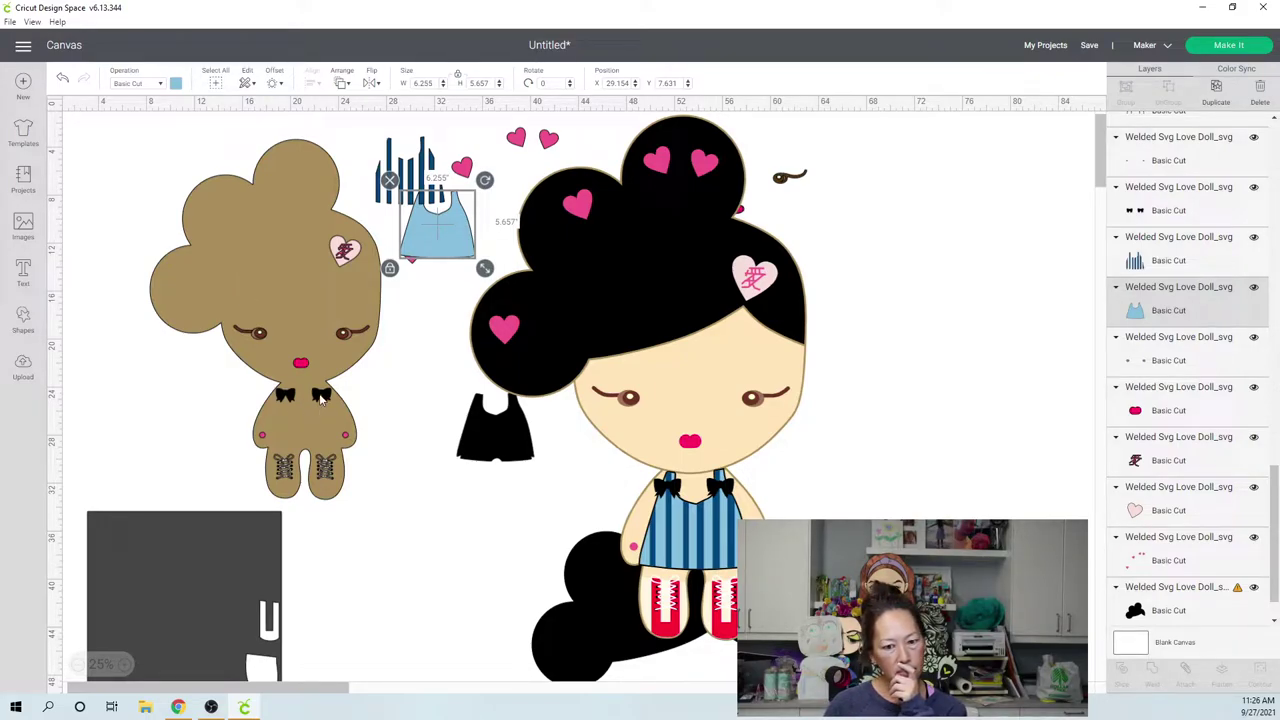
{"action": "left_click_drag", "start_coordinate": [321, 398], "coordinate": [493, 256]}
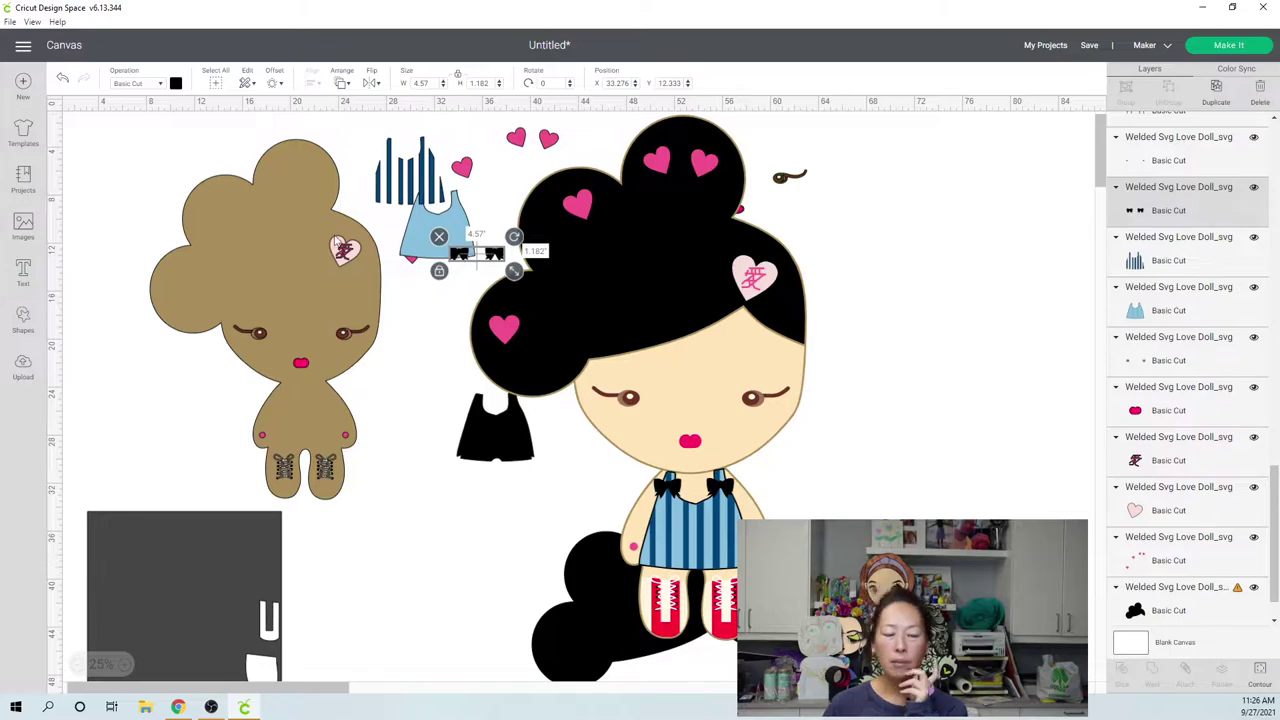
- Move the tan body to about X 1.5 and Y 3.6 inches, and the dark blue stripes to about X 23.8 and Y 3.2 inches
{"action": "left_click", "coordinate": [255, 226]}
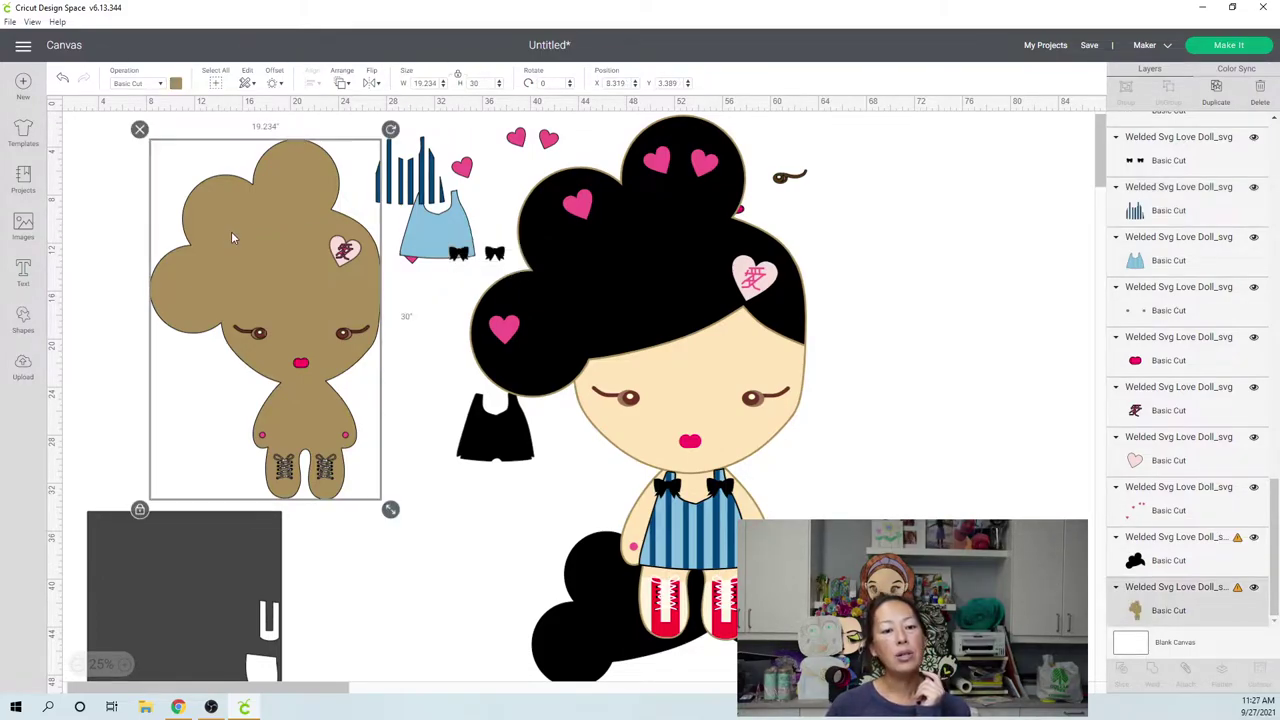
{"action": "left_click_drag", "start_coordinate": [239, 229], "coordinate": [174, 228]}
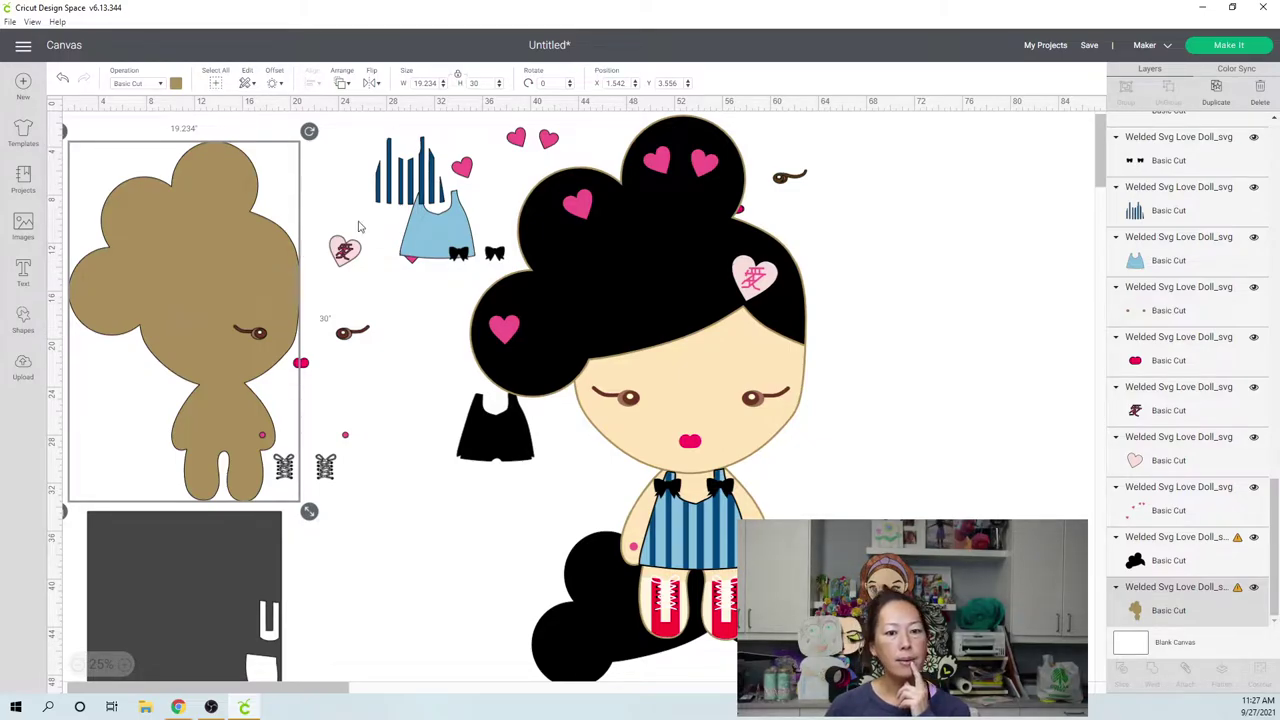
{"action": "left_click", "coordinate": [405, 185]}
{"action": "left_click_drag", "start_coordinate": [404, 188], "coordinate": [367, 188]}
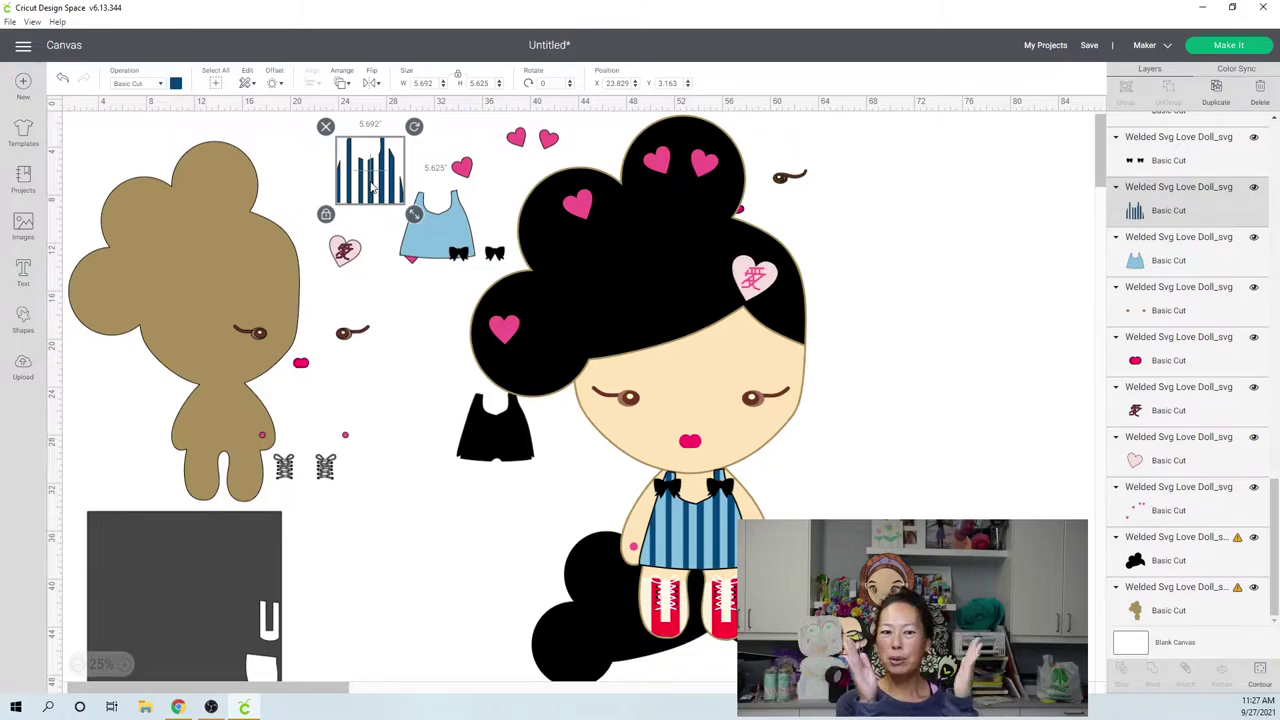
- Move the light blue dress to about X 56.8 and Y 6.1 inches, beside the flattened doll's hair
{"action": "left_click", "coordinate": [452, 208]}
{"action": "left_click_drag", "start_coordinate": [448, 265], "coordinate": [864, 248]}
{"action": "key", "text": "ctrl+z"}
{"action": "key", "text": "ctrl+z"}
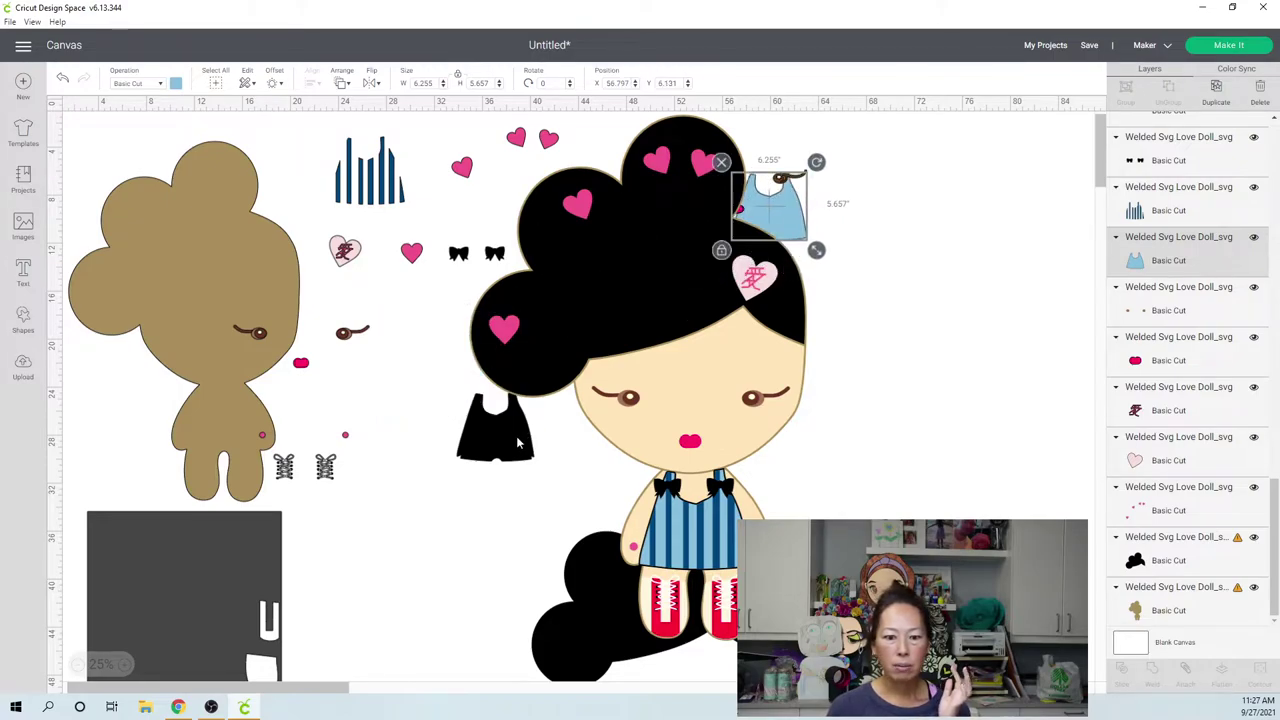
- Move the black dress shape up to about X 33.7 and Y 4.1 inches, near the dark blue stripes
{"action": "left_click", "coordinate": [458, 453]}
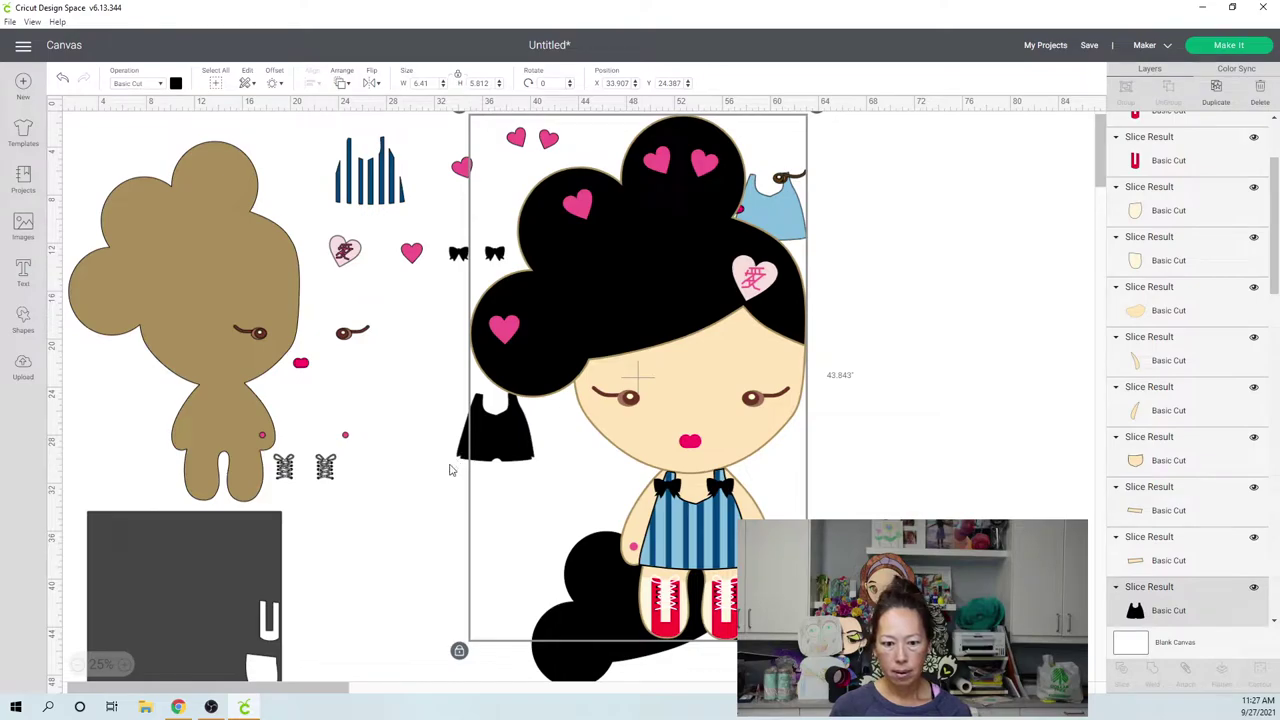
{"action": "left_click", "coordinate": [417, 451]}
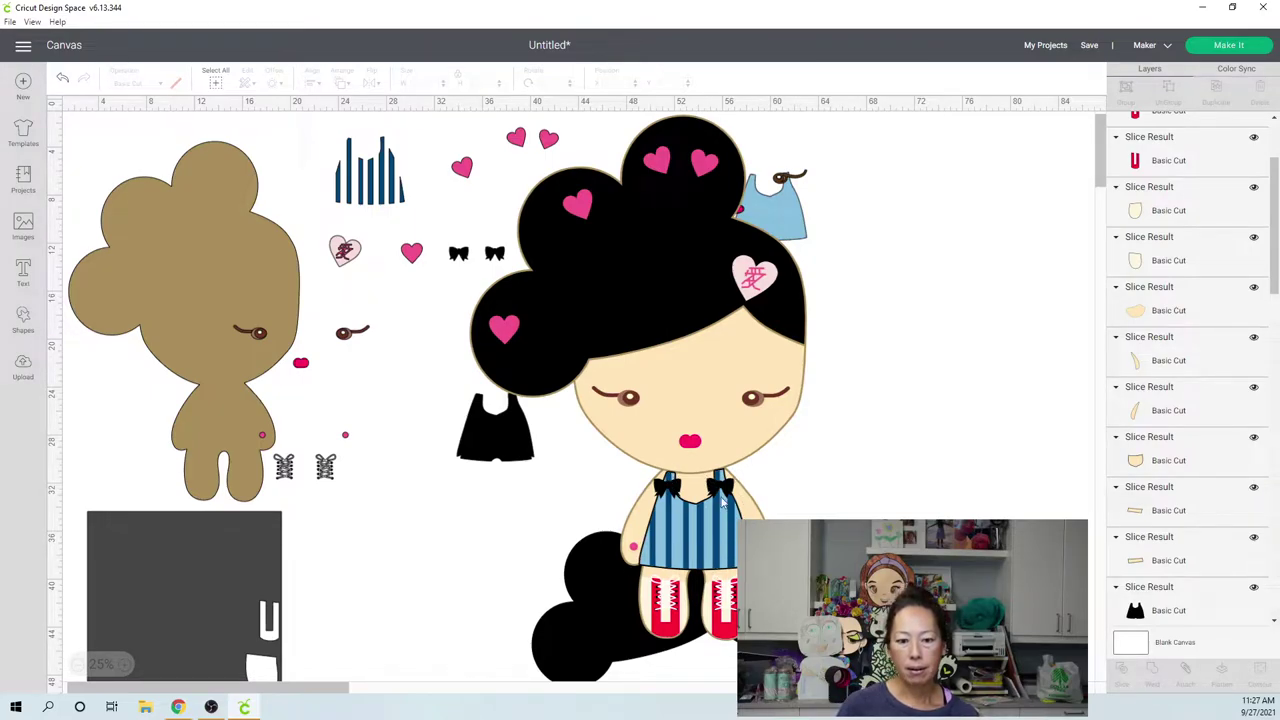
{"action": "left_click", "coordinate": [465, 462]}
{"action": "left_click_drag", "start_coordinate": [463, 462], "coordinate": [409, 506]}
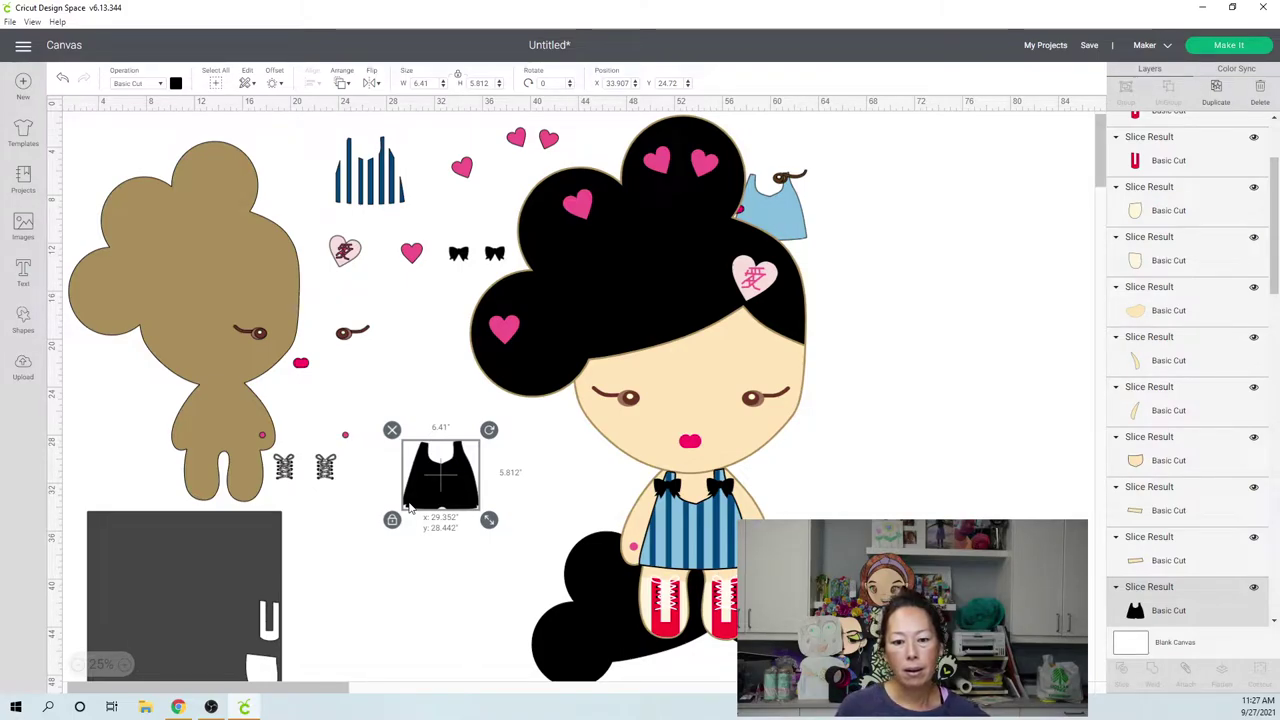
{"action": "left_click_drag", "start_coordinate": [434, 486], "coordinate": [461, 214]}
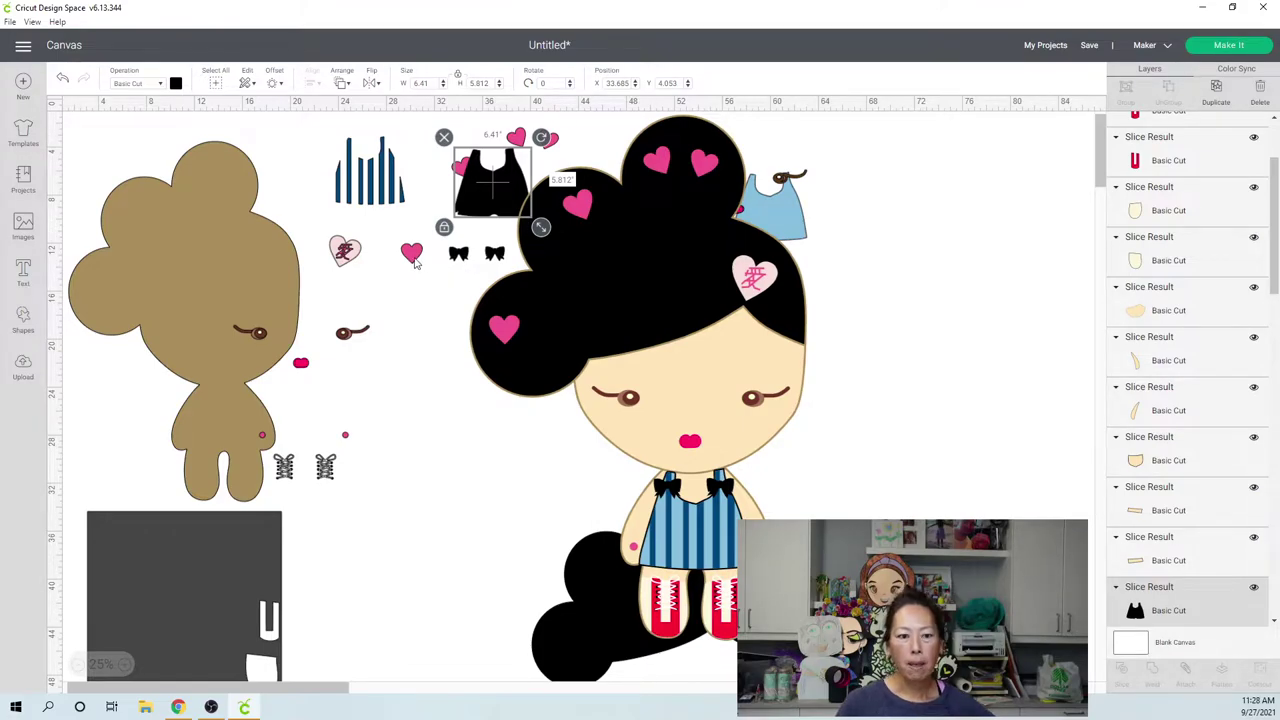
- Place the pink hearts so only one overlaps the dark square, and slice that heart from the rest
{"action": "left_click", "coordinate": [411, 253], "text": "shift"}
{"action": "left_click_drag", "start_coordinate": [415, 267], "coordinate": [355, 540]}
{"action": "left_click_drag", "start_coordinate": [260, 557], "coordinate": [351, 529]}
{"action": "left_click", "coordinate": [423, 561]}
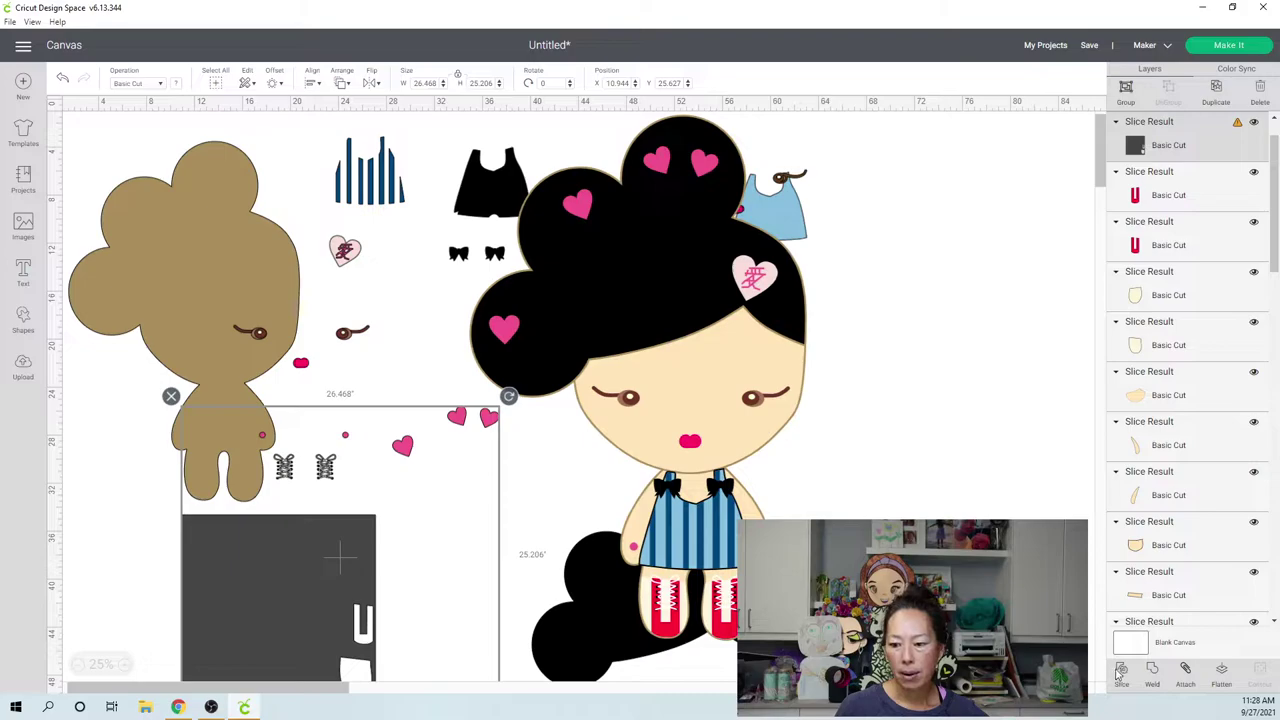
{"action": "left_click", "coordinate": [1000, 480]}
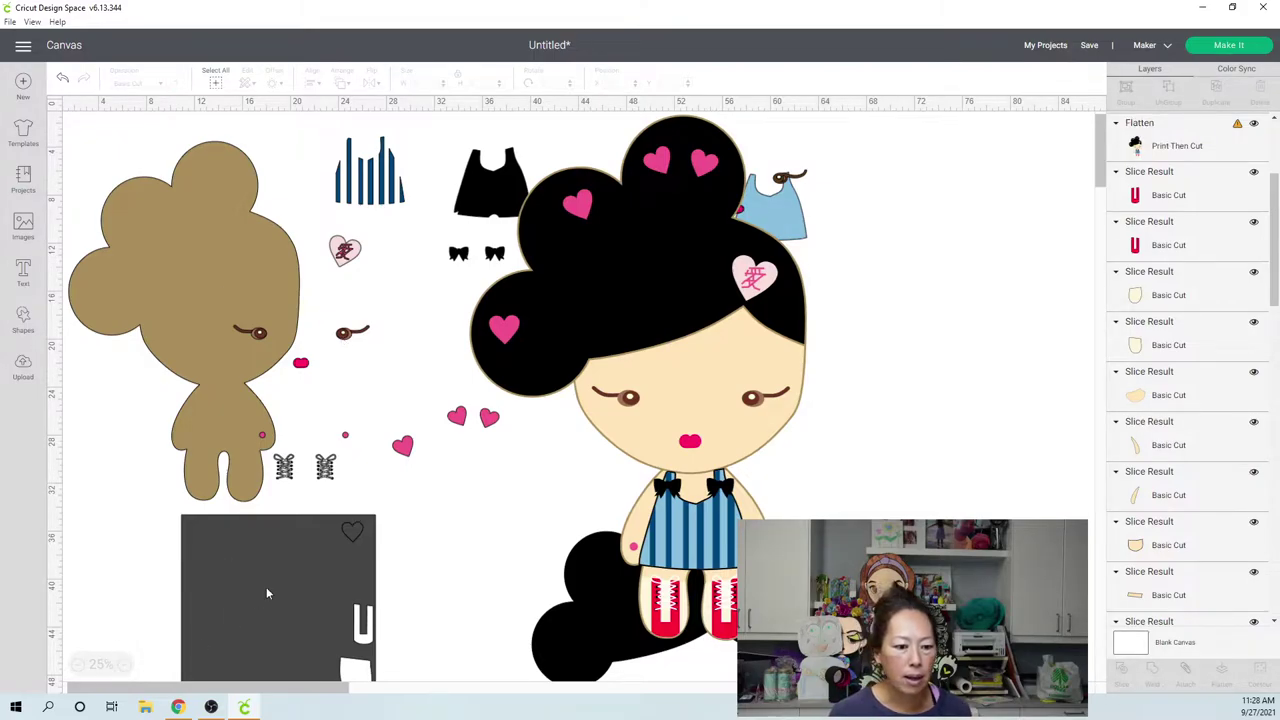
- Place the remaining pink hearts so they overlap the dark square one at a time, and slice them into single hearts
{"action": "left_click", "coordinate": [302, 586]}
{"action": "left_click_drag", "start_coordinate": [402, 446], "coordinate": [422, 604]}
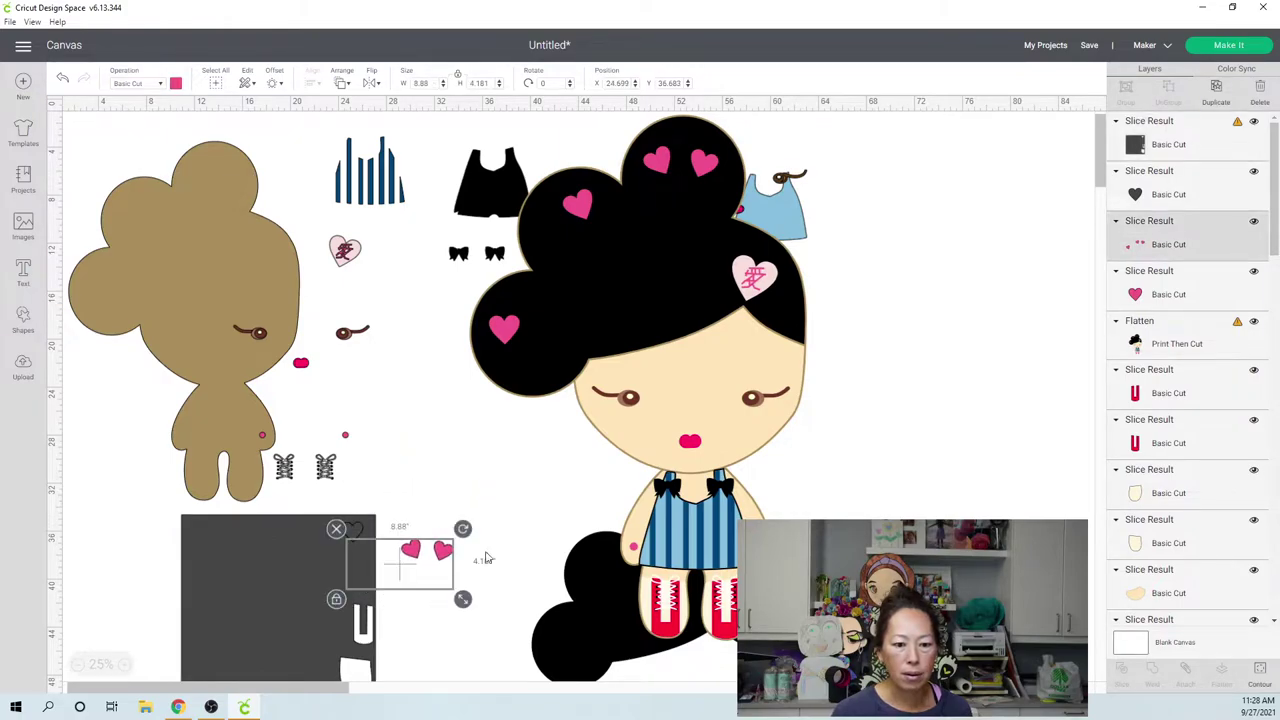
{"action": "left_click", "coordinate": [489, 566]}
{"action": "left_click", "coordinate": [433, 596]}
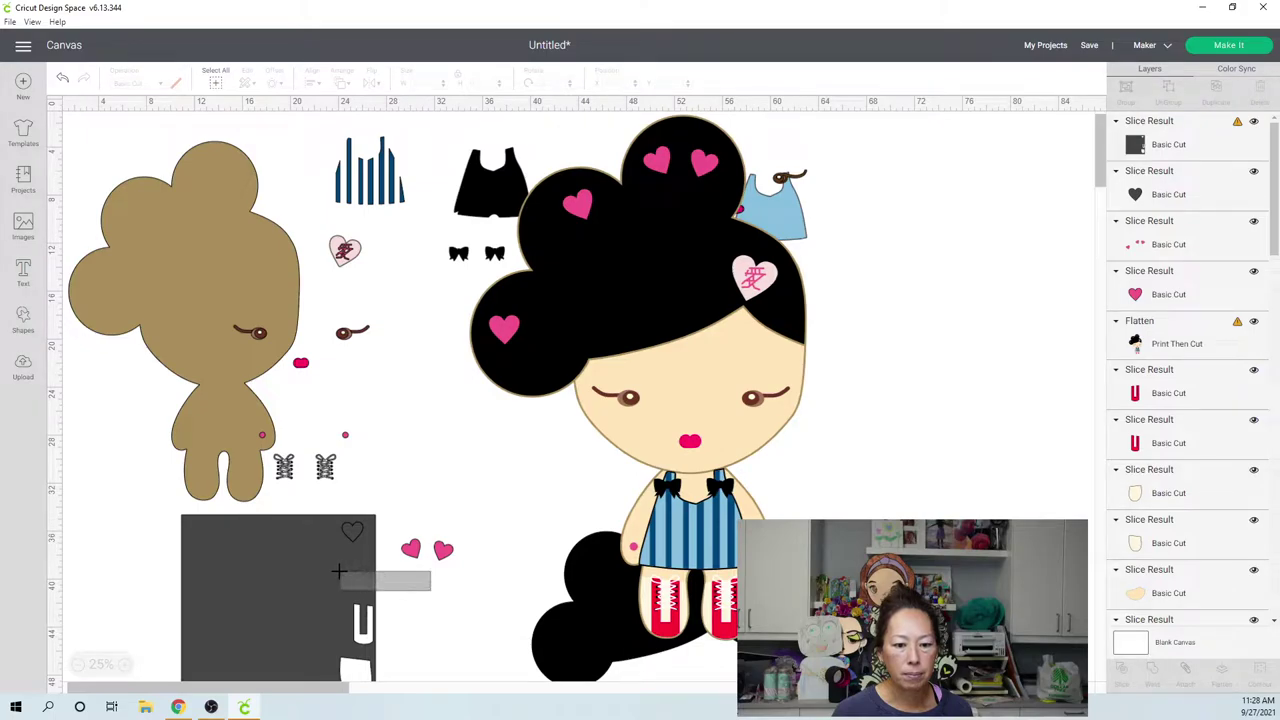
{"action": "left_click_drag", "start_coordinate": [165, 498], "coordinate": [678, 645]}
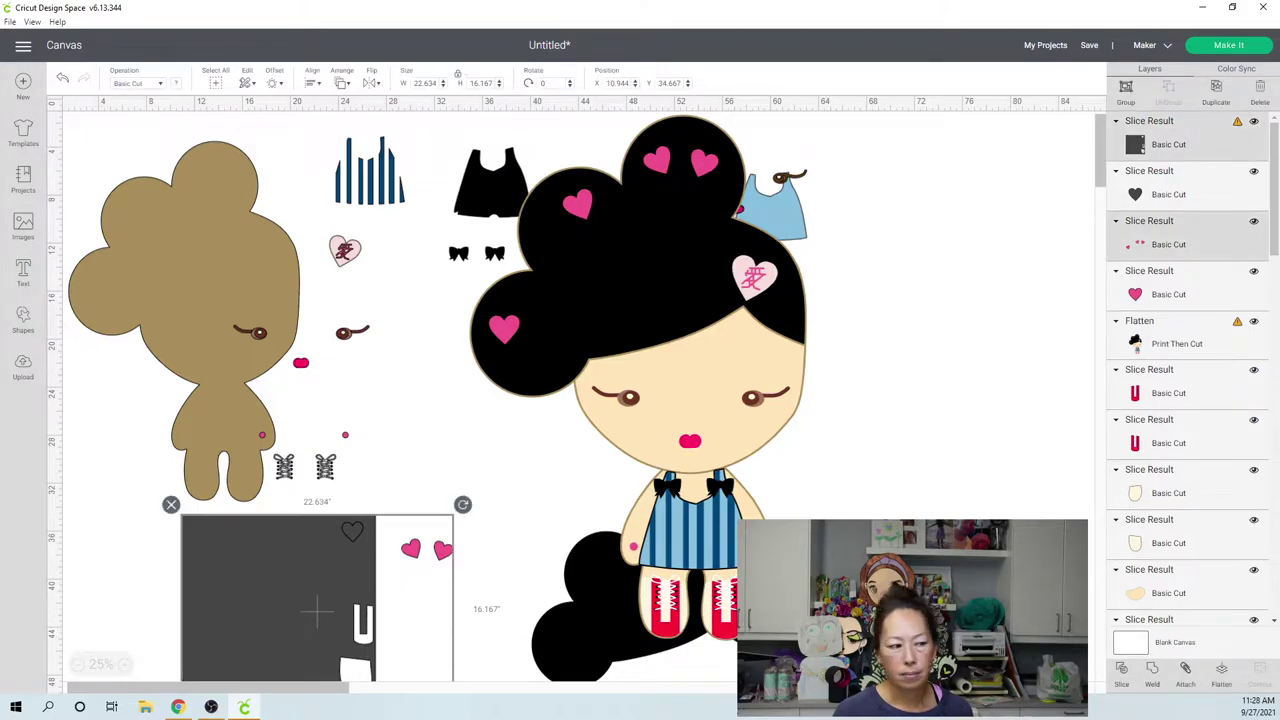
{"action": "left_click", "coordinate": [507, 436]}
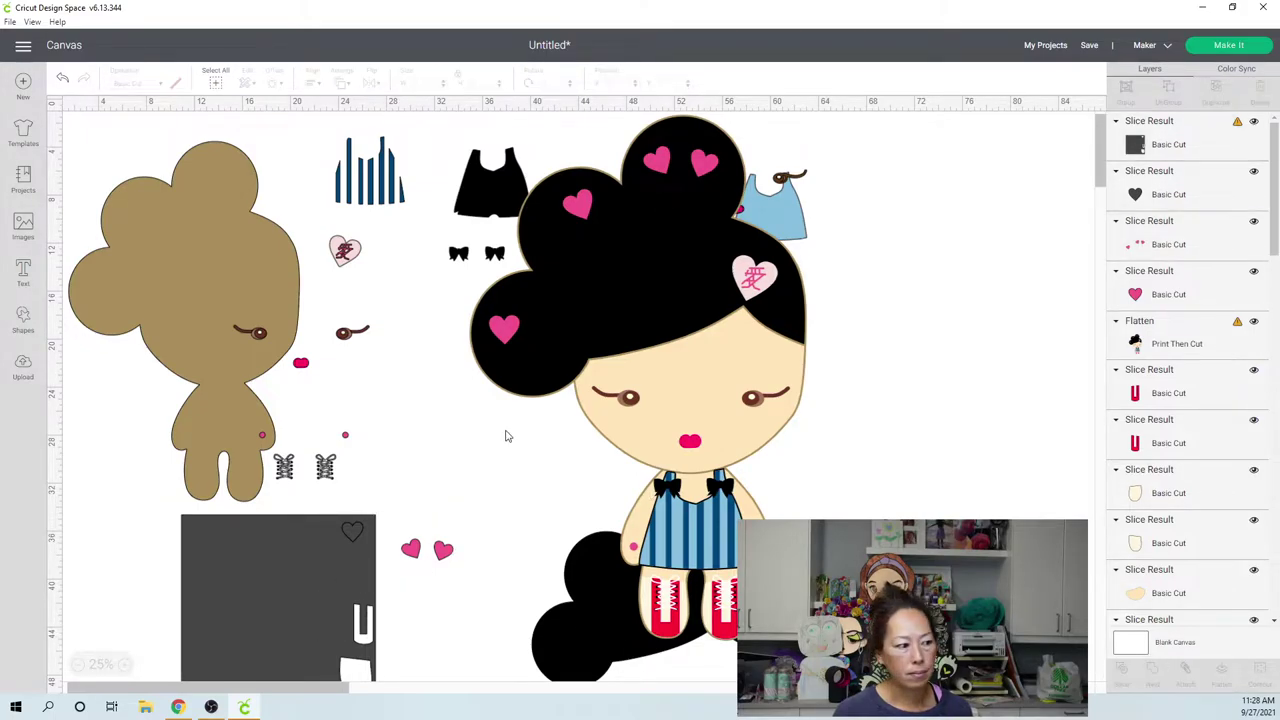
{"action": "left_click_drag", "start_coordinate": [443, 553], "coordinate": [360, 551]}
{"action": "left_click", "coordinate": [450, 558]}
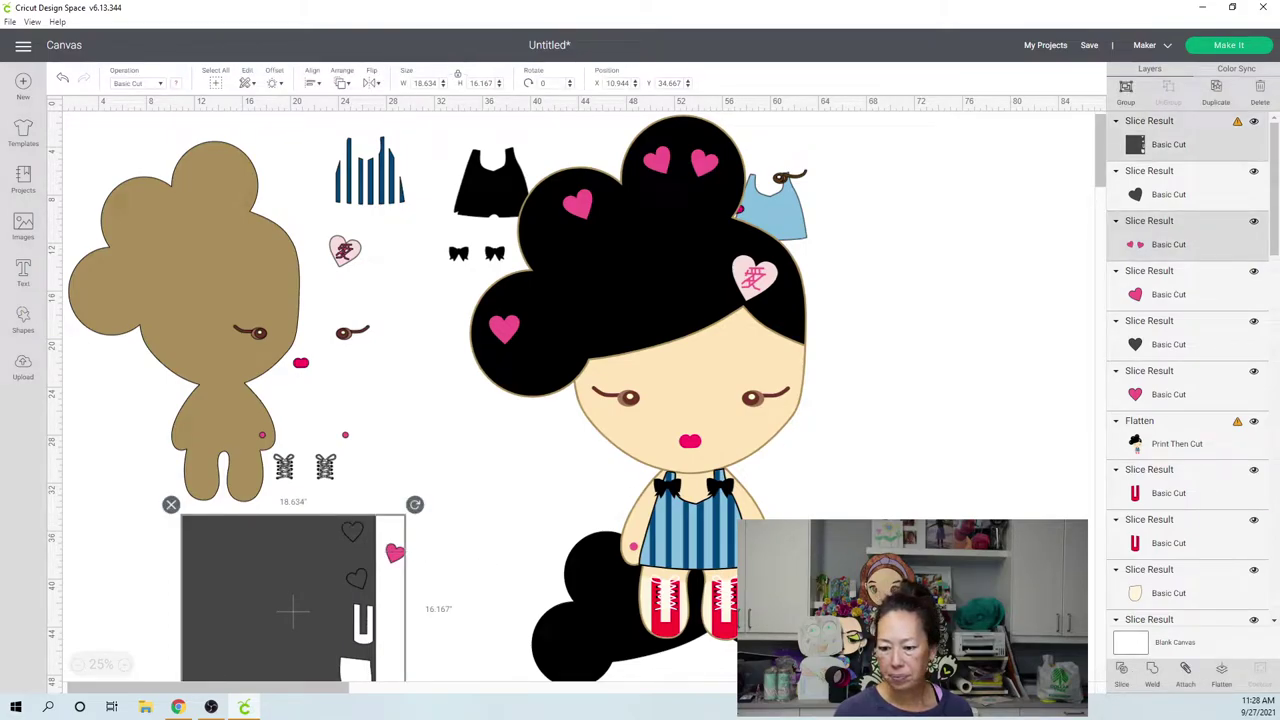
{"action": "left_click", "coordinate": [245, 506]}
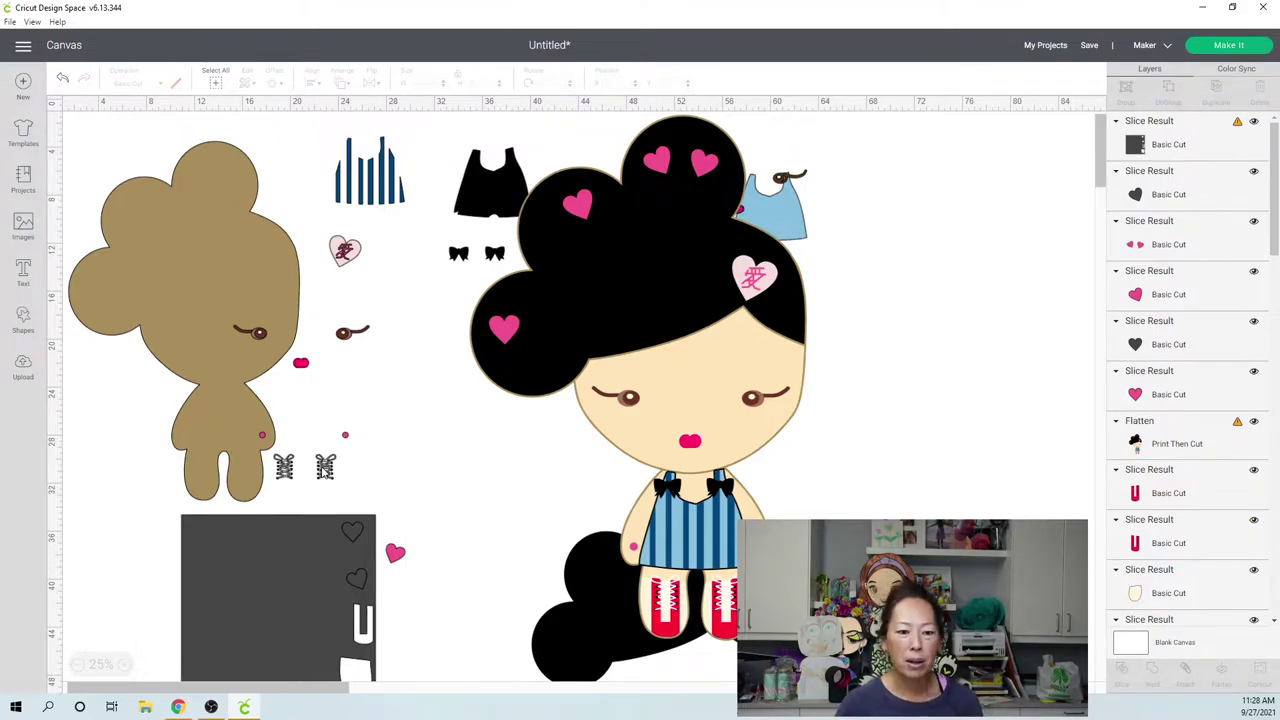
- Clear the dark square and the leftover dark heart copies off the pink hearts, and delete them
{"action": "left_click_drag", "start_coordinate": [290, 550], "coordinate": [193, 486]}
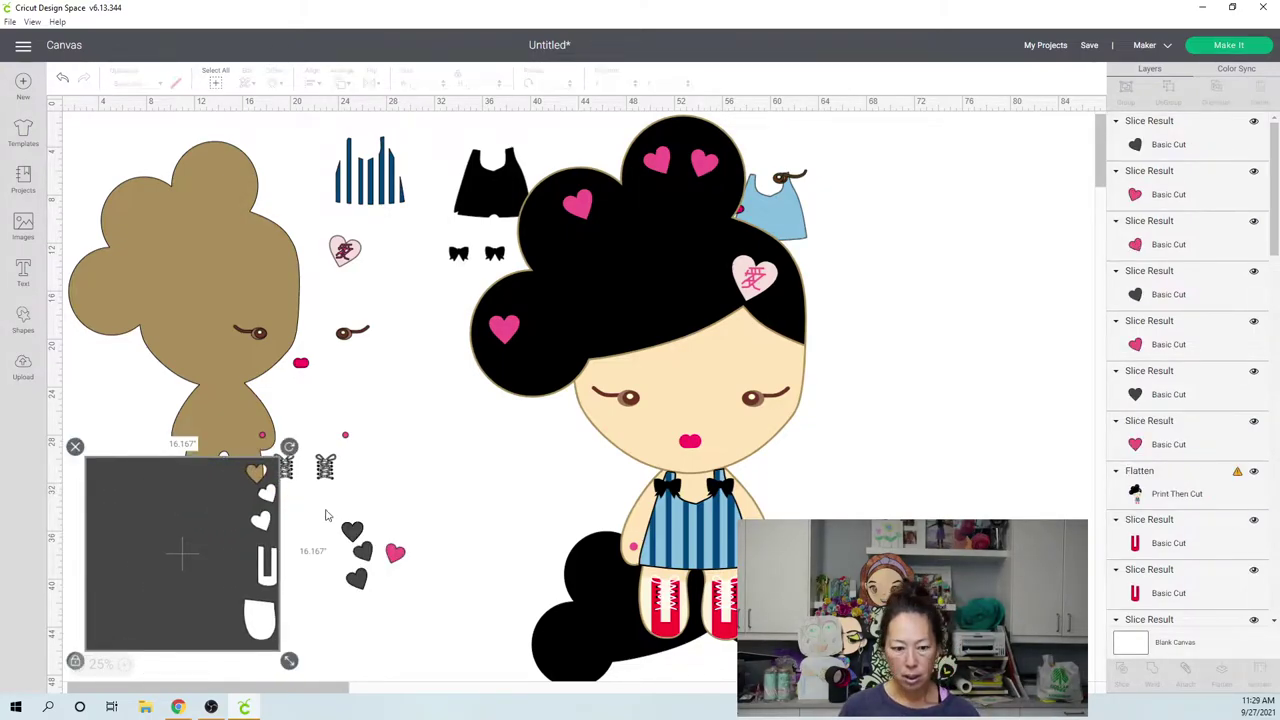
{"action": "left_click", "coordinate": [229, 563]}
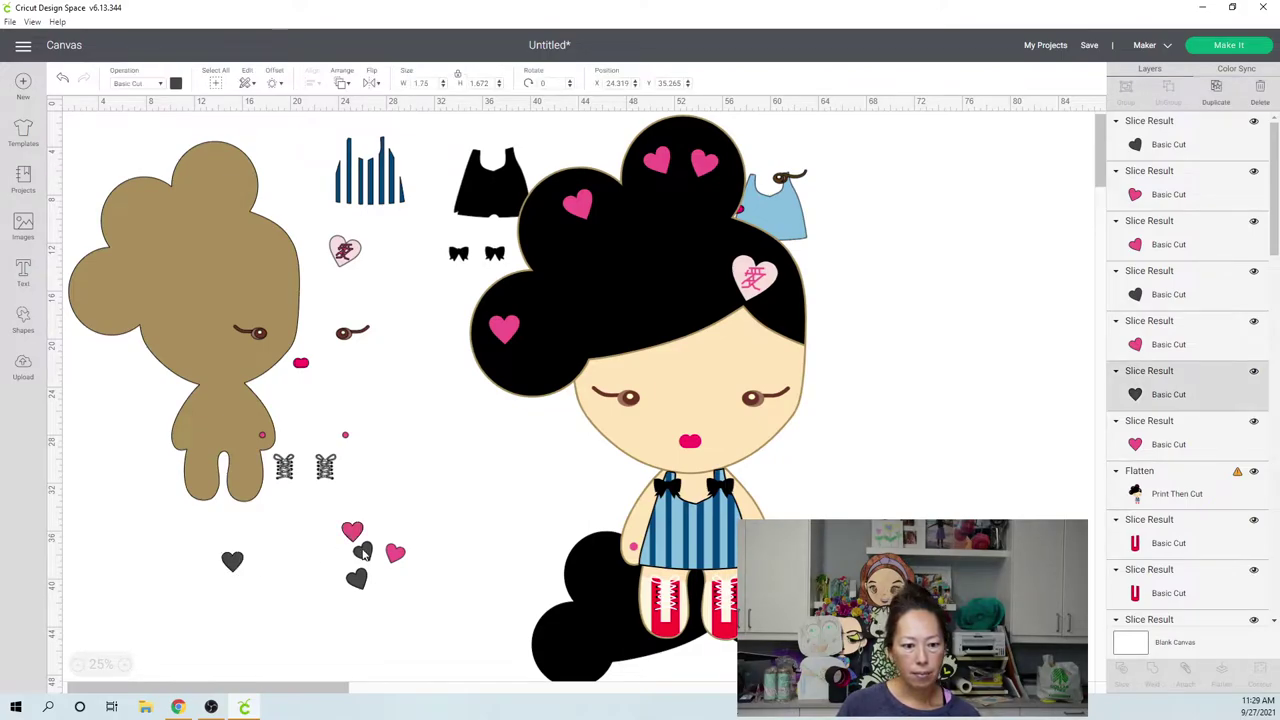
{"action": "left_click_drag", "start_coordinate": [363, 553], "coordinate": [237, 562]}
{"action": "left_click_drag", "start_coordinate": [362, 588], "coordinate": [212, 541]}
{"action": "left_click", "coordinate": [266, 614]}
{"action": "key", "text": "Delete"}
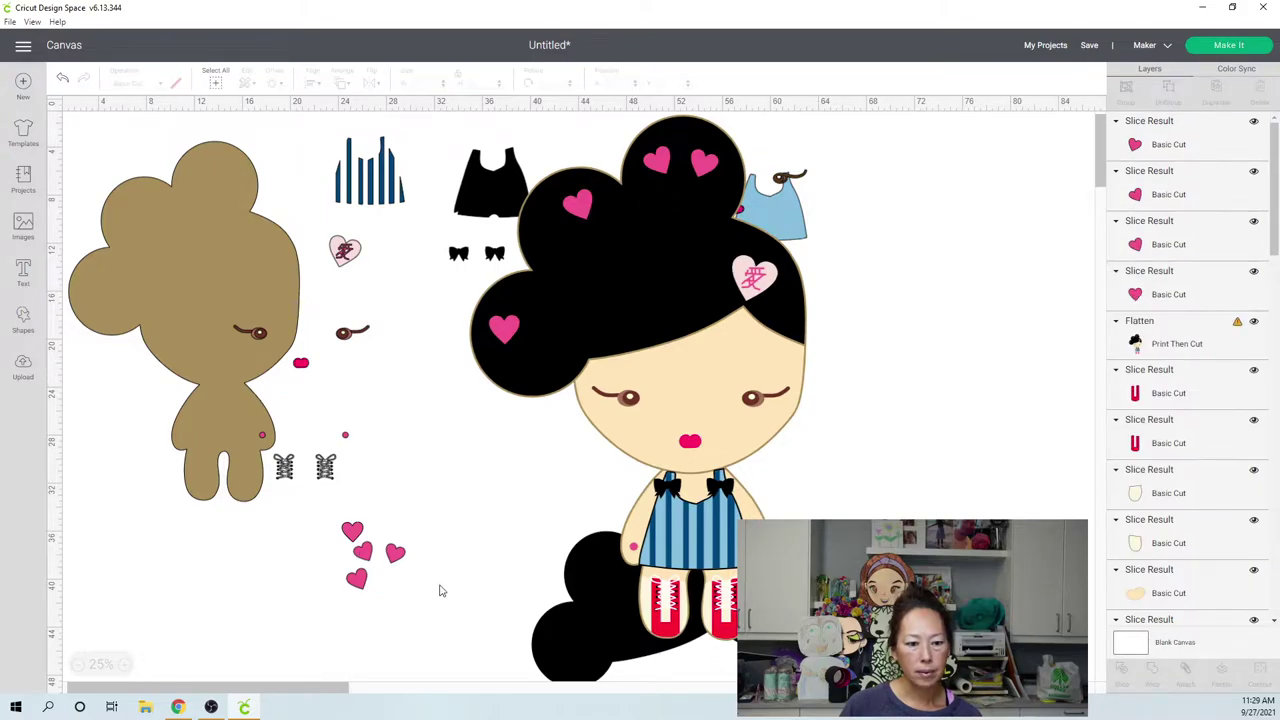
- Move the four pink hearts beside the black dress, at about X 38.8 and Y 3.5 inches, and shift the flattened doll lower
{"action": "left_click_drag", "start_coordinate": [355, 533], "coordinate": [548, 149]}
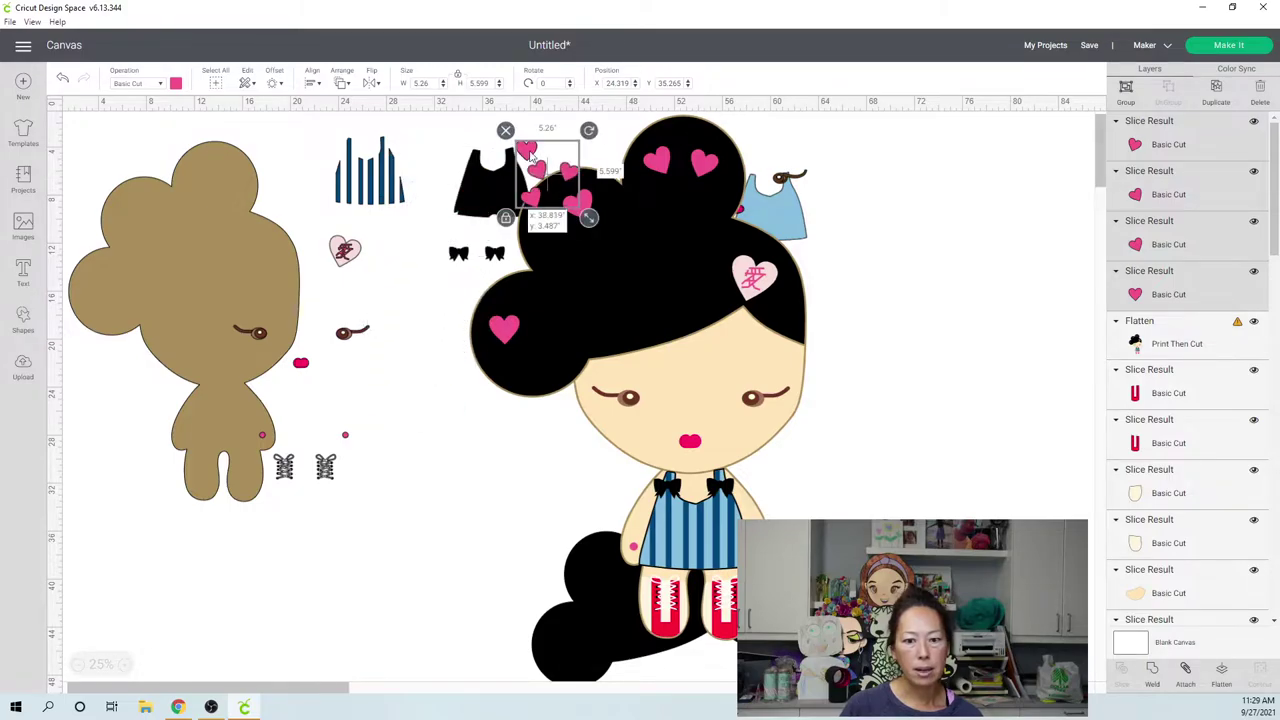
{"action": "left_click_drag", "start_coordinate": [673, 265], "coordinate": [772, 617]}
{"action": "left_click_drag", "start_coordinate": [726, 531], "coordinate": [676, 415]}
{"action": "left_click", "coordinate": [802, 237]}
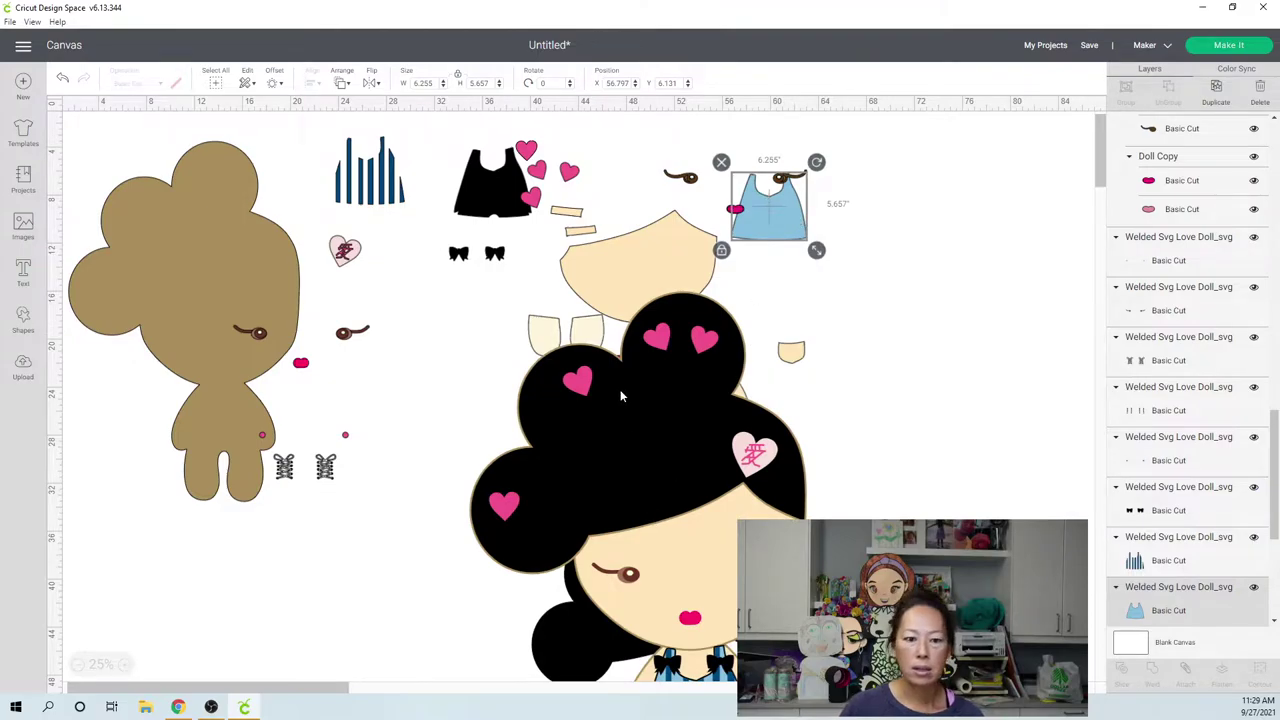
{"action": "left_click_drag", "start_coordinate": [620, 395], "coordinate": [586, 274]}
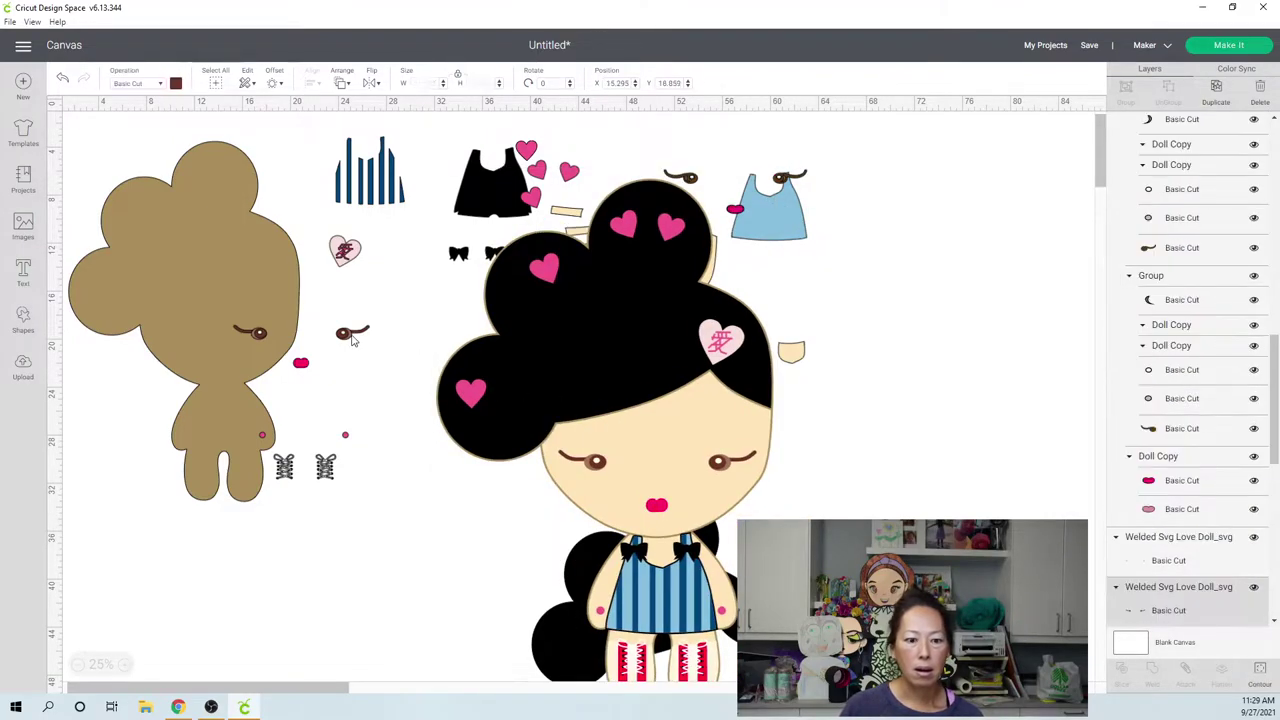
- Move the white shoelaces off the black eyelets to about X 20.5 and Y 32.4 inches
{"action": "mouse_move", "coordinate": [343, 338]}
{"action": "left_mouse_down"}
{"action": "mouse_move", "coordinate": [440, 312]}
{"action": "mouse_move", "coordinate": [435, 296]}
{"action": "mouse_move", "coordinate": [300, 341]}
{"action": "mouse_move", "coordinate": [344, 338]}
{"action": "left_mouse_up"}
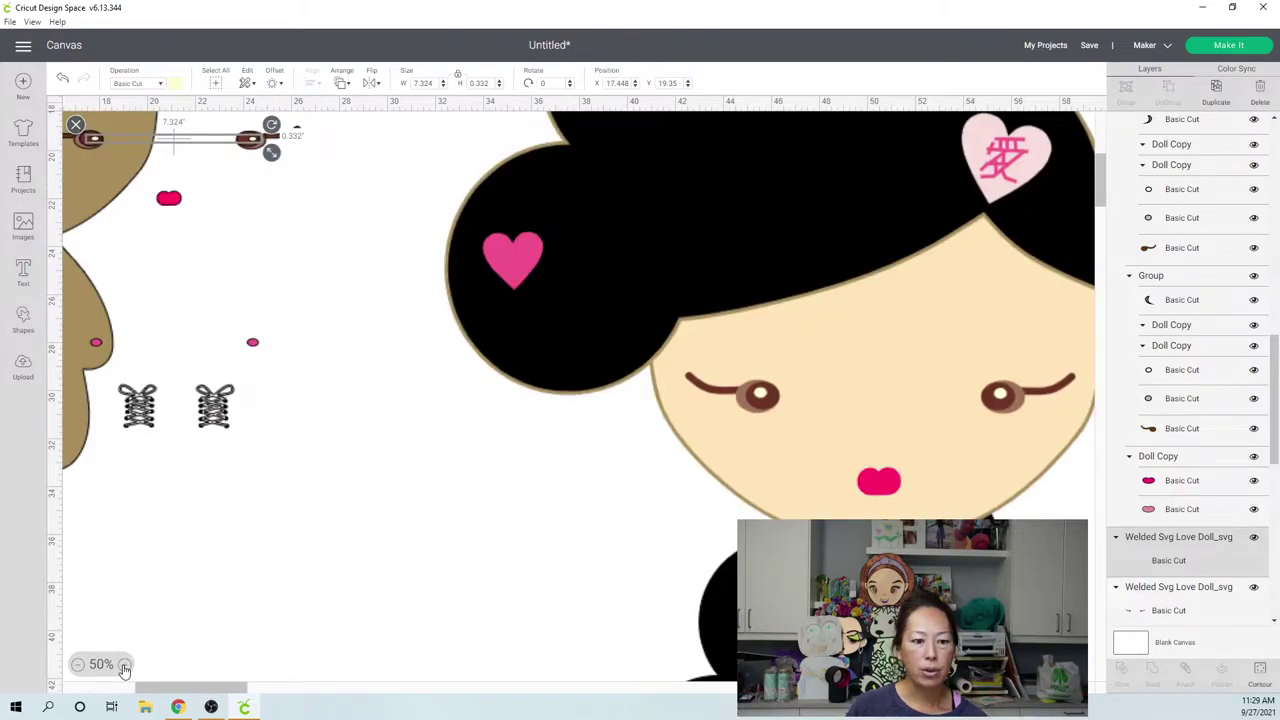
{"action": "left_click", "coordinate": [124, 665]}
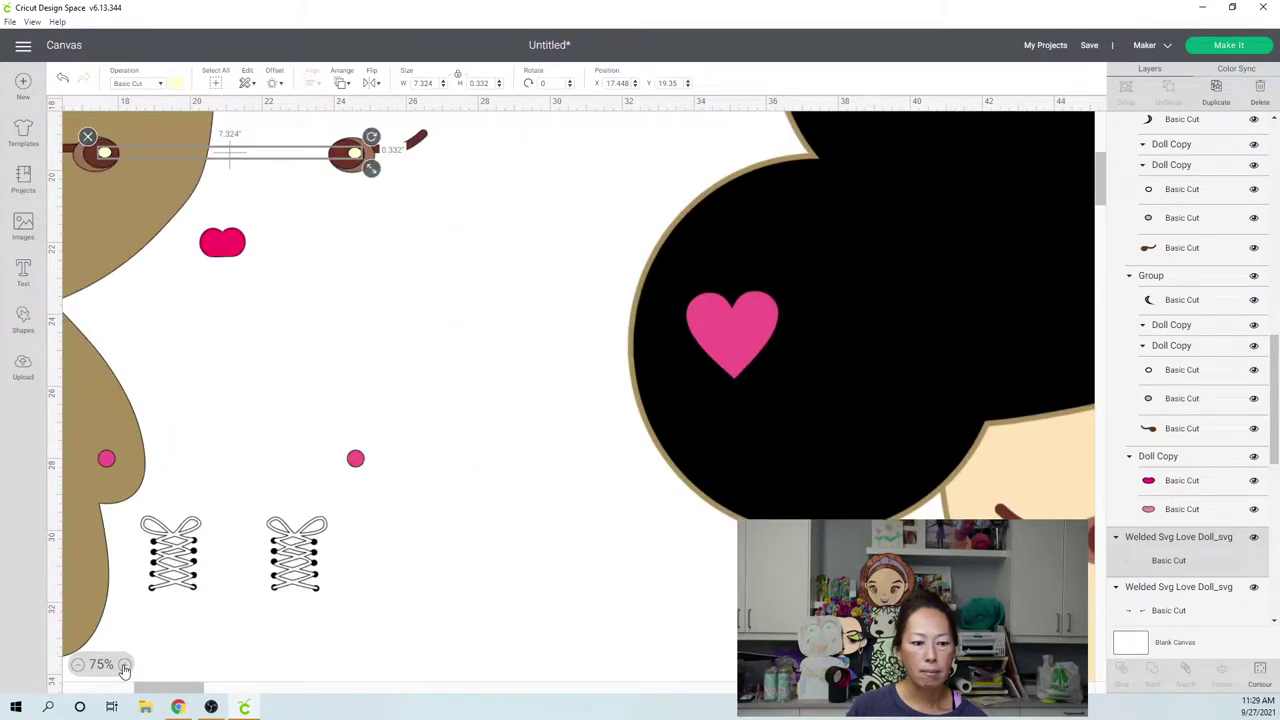
{"action": "left_click", "coordinate": [124, 665]}
{"action": "scroll", "coordinate": [295, 566], "scroll_direction": "down", "scroll_amount": 5}
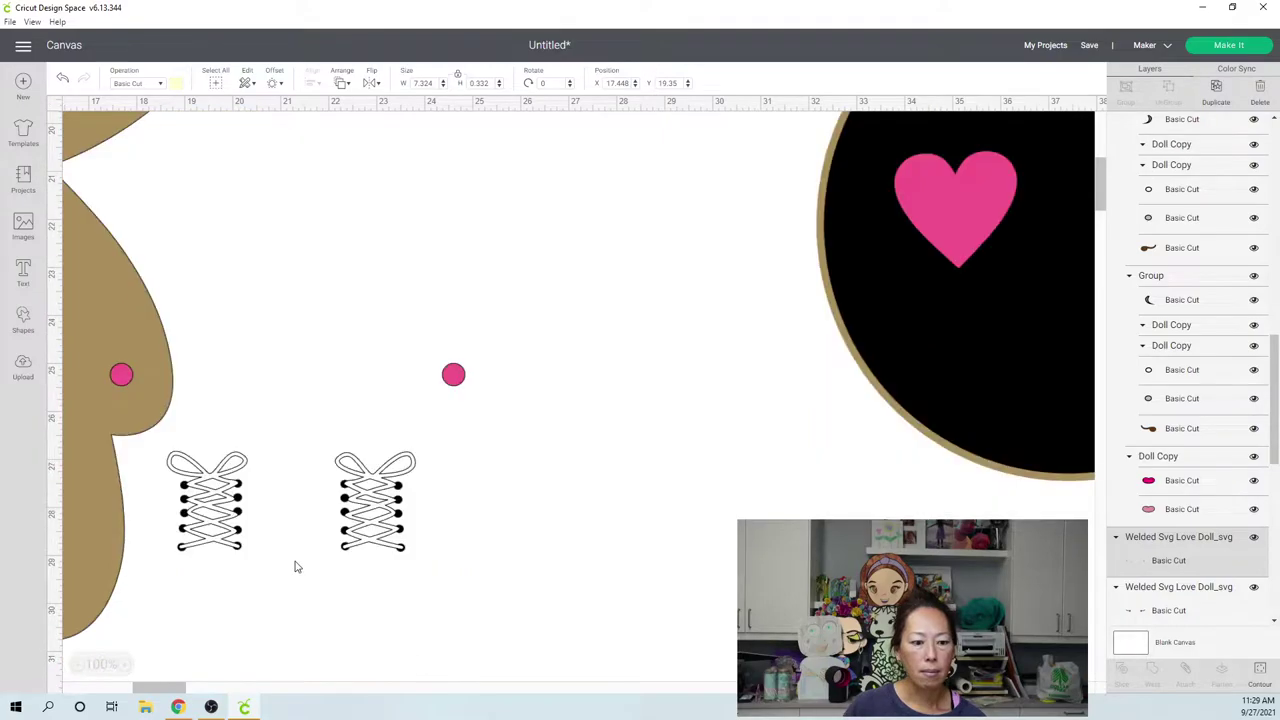
{"action": "left_click_drag", "start_coordinate": [213, 374], "coordinate": [303, 463]}
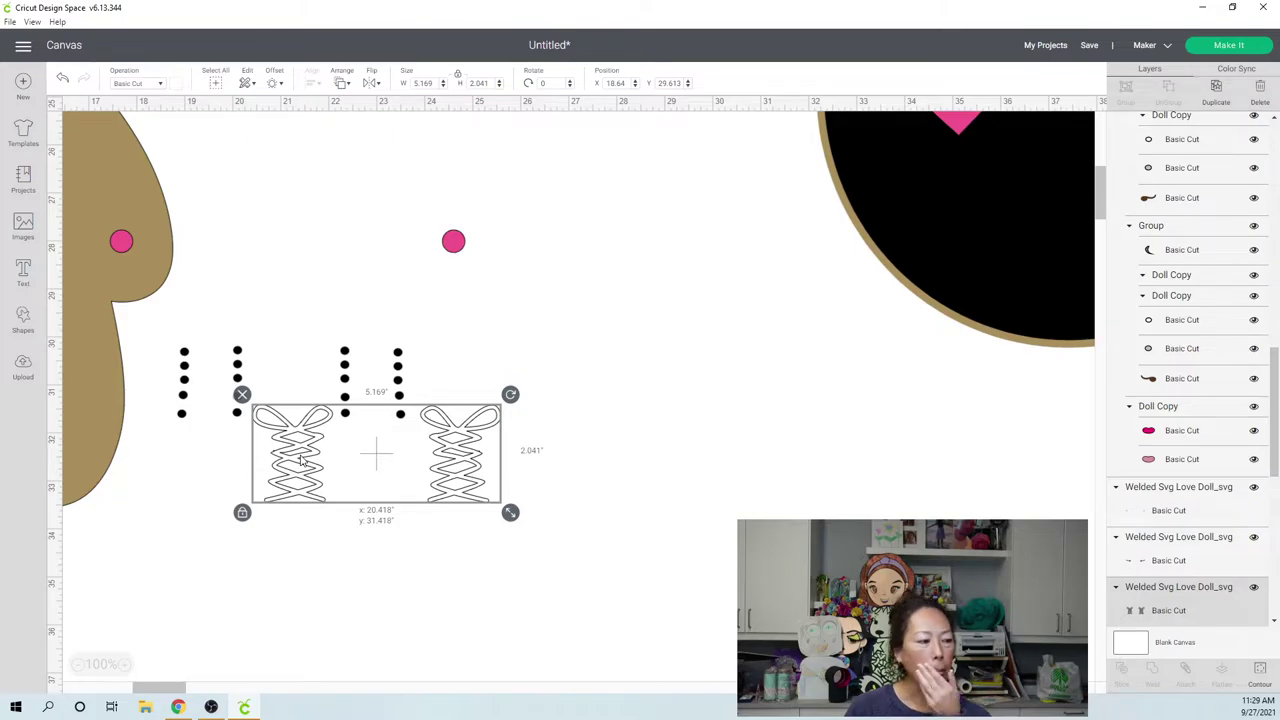
{"action": "left_click_drag", "start_coordinate": [301, 465], "coordinate": [302, 517]}
{"action": "left_click", "coordinate": [248, 390]}
{"action": "left_click", "coordinate": [299, 502]}
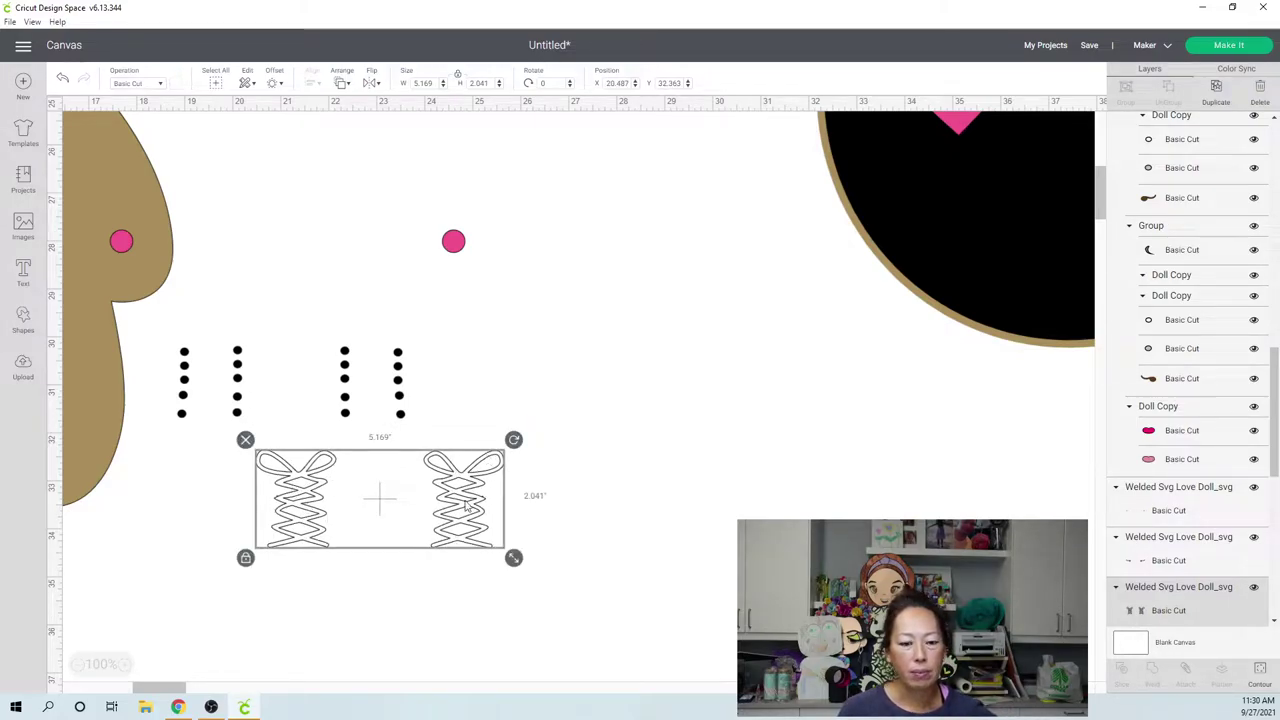
- Move the black eyelets above the shoelaces, to about X 20.4 and Y 29.4 inches
{"action": "left_click", "coordinate": [240, 356]}
{"action": "left_click_drag", "start_coordinate": [240, 356], "coordinate": [333, 325]}
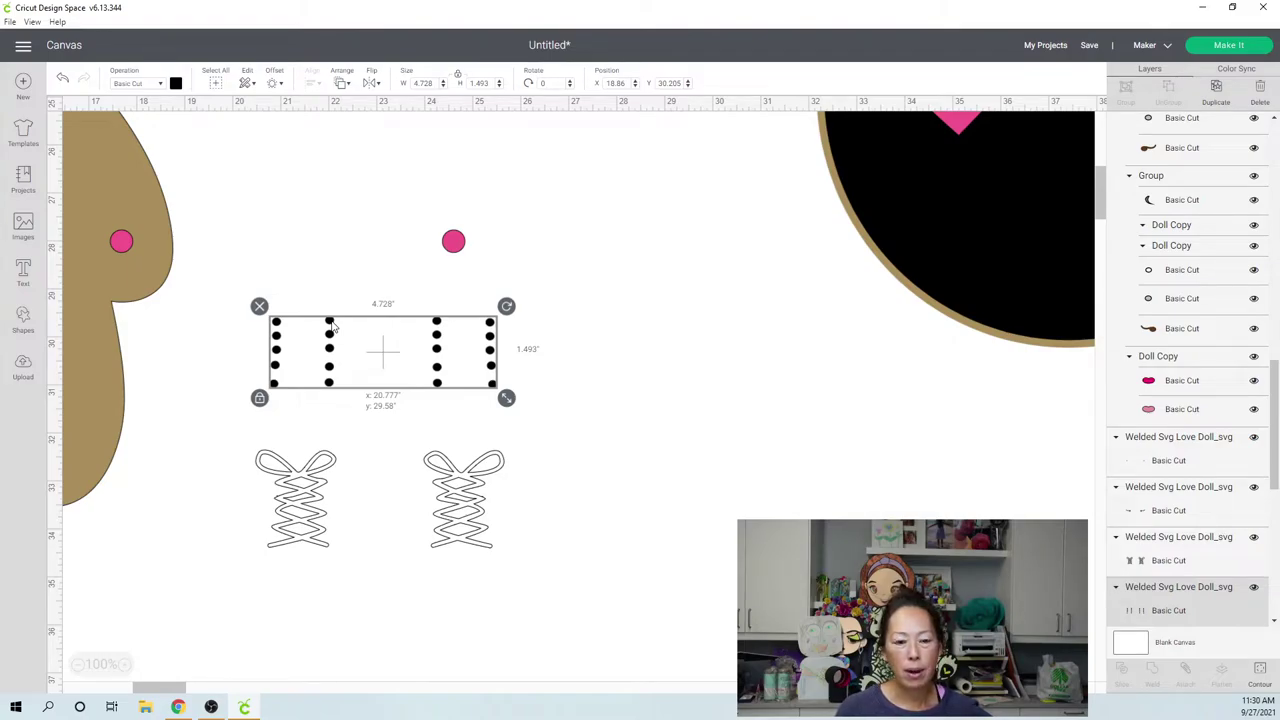
{"action": "left_click_drag", "start_coordinate": [333, 325], "coordinate": [315, 318]}
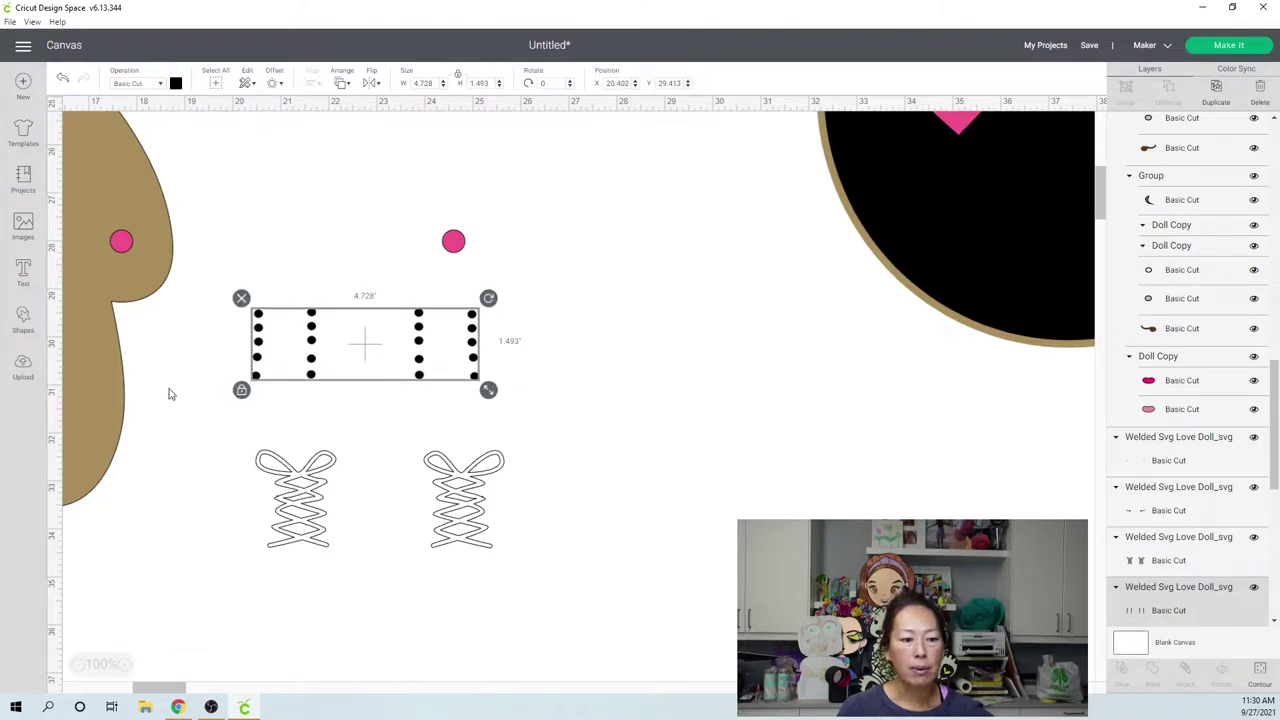
- Add a 4.5-inch square and place it over only the left shoelace, at about X 17.8 and Y 32 inches
{"action": "left_click_drag", "start_coordinate": [197, 417], "coordinate": [515, 560]}
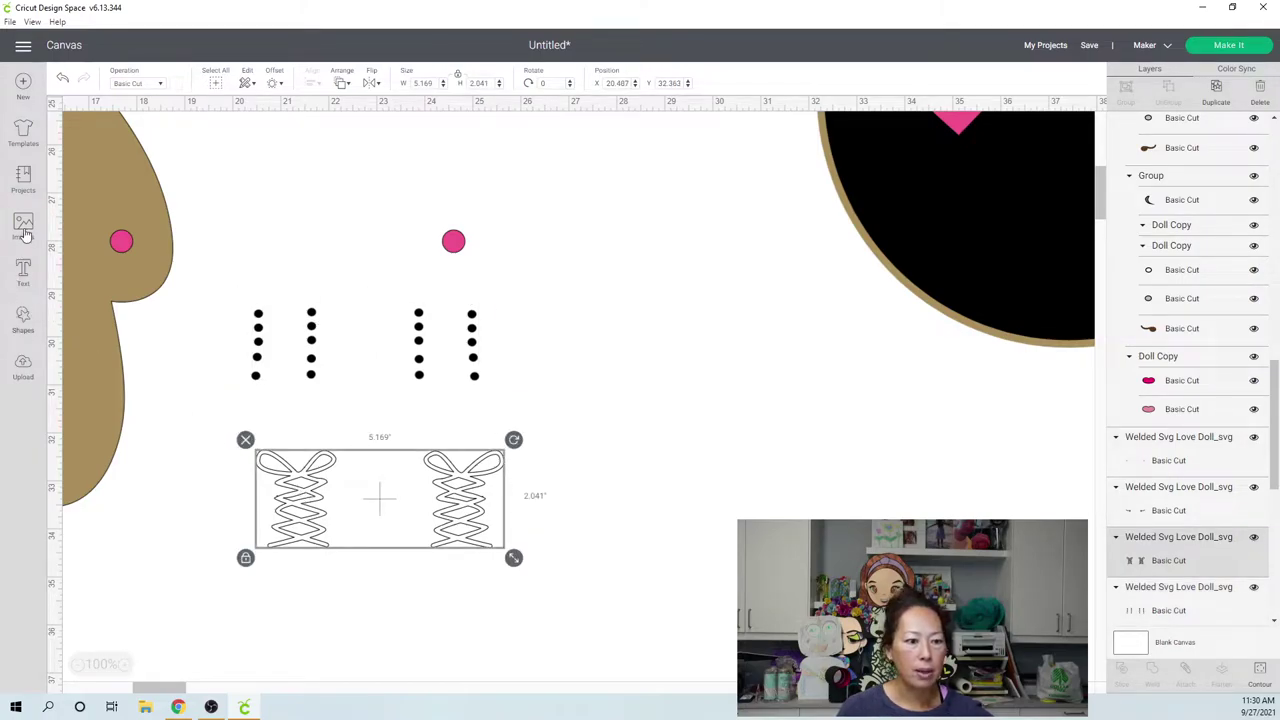
{"action": "left_click", "coordinate": [24, 320]}
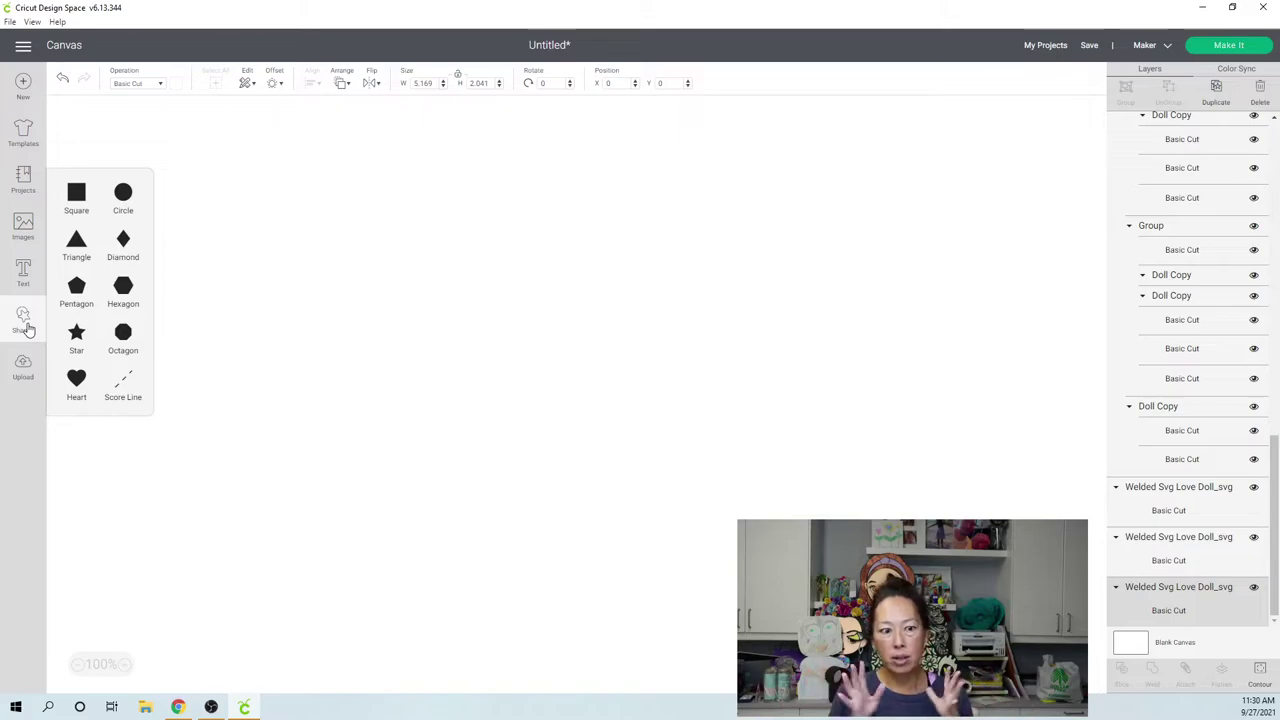
{"action": "left_click", "coordinate": [77, 195]}
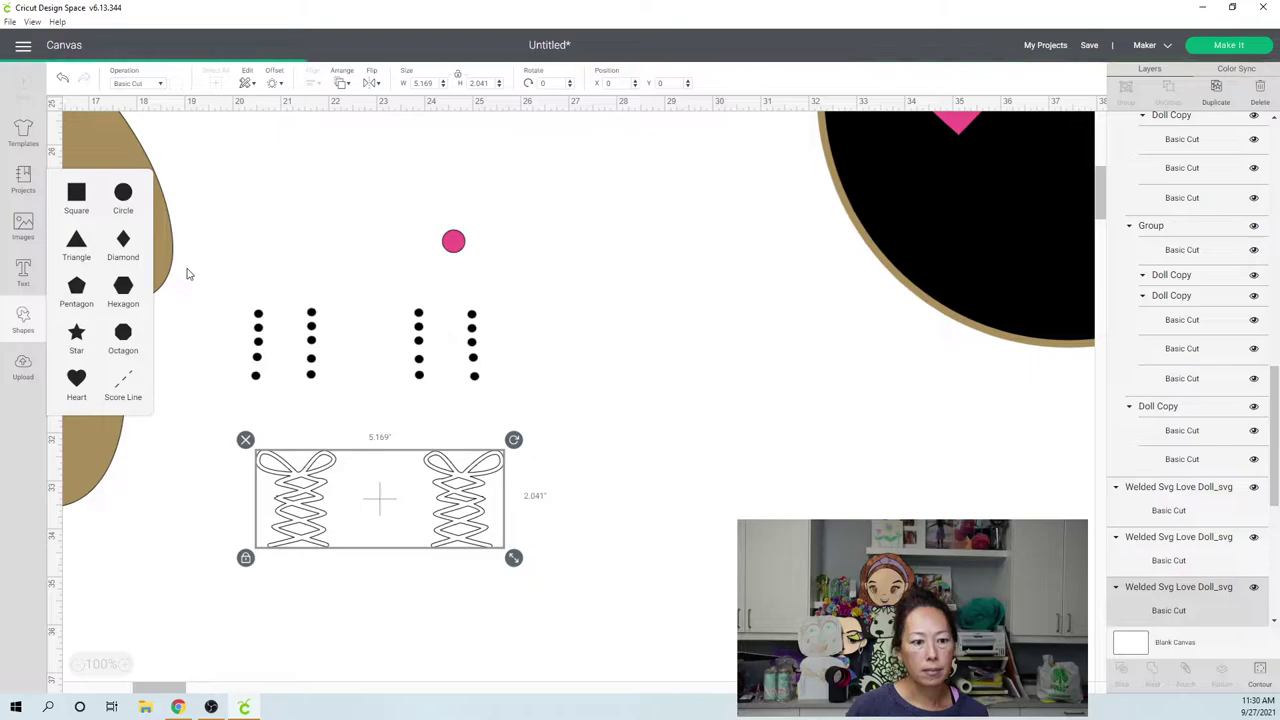
{"action": "left_click_drag", "start_coordinate": [204, 244], "coordinate": [317, 554]}
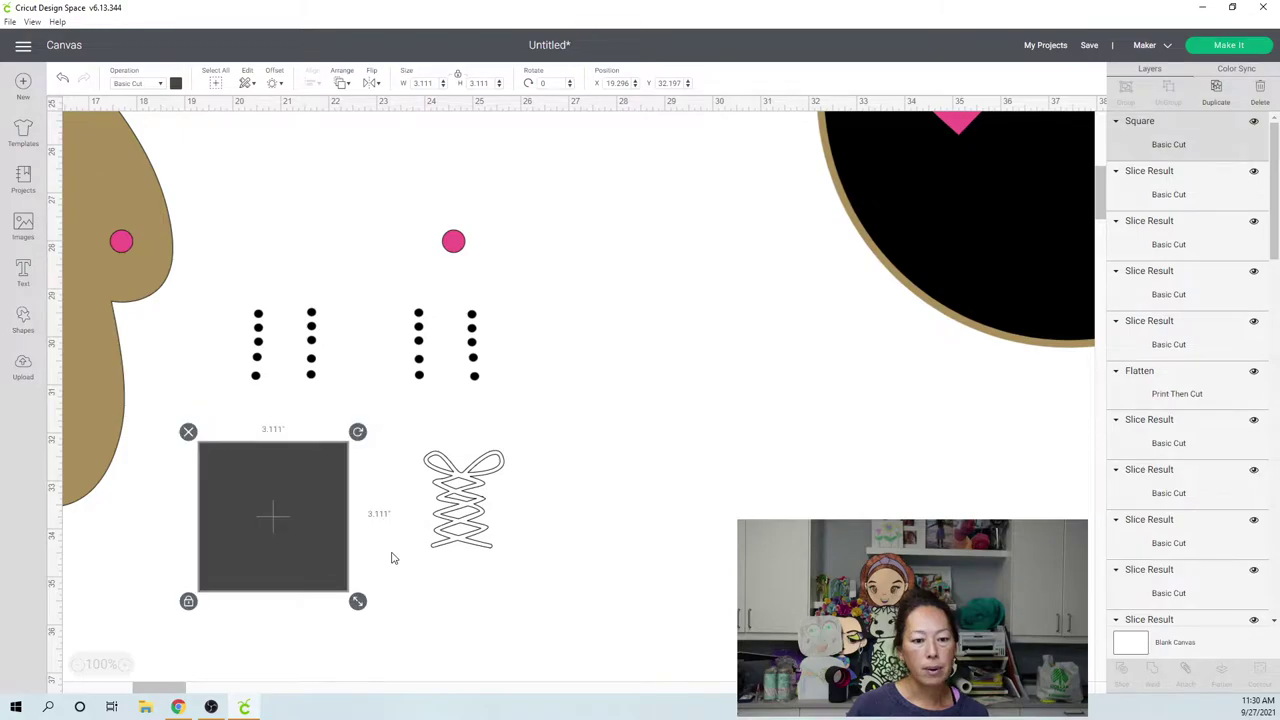
{"action": "key", "text": "ctrl+z"}
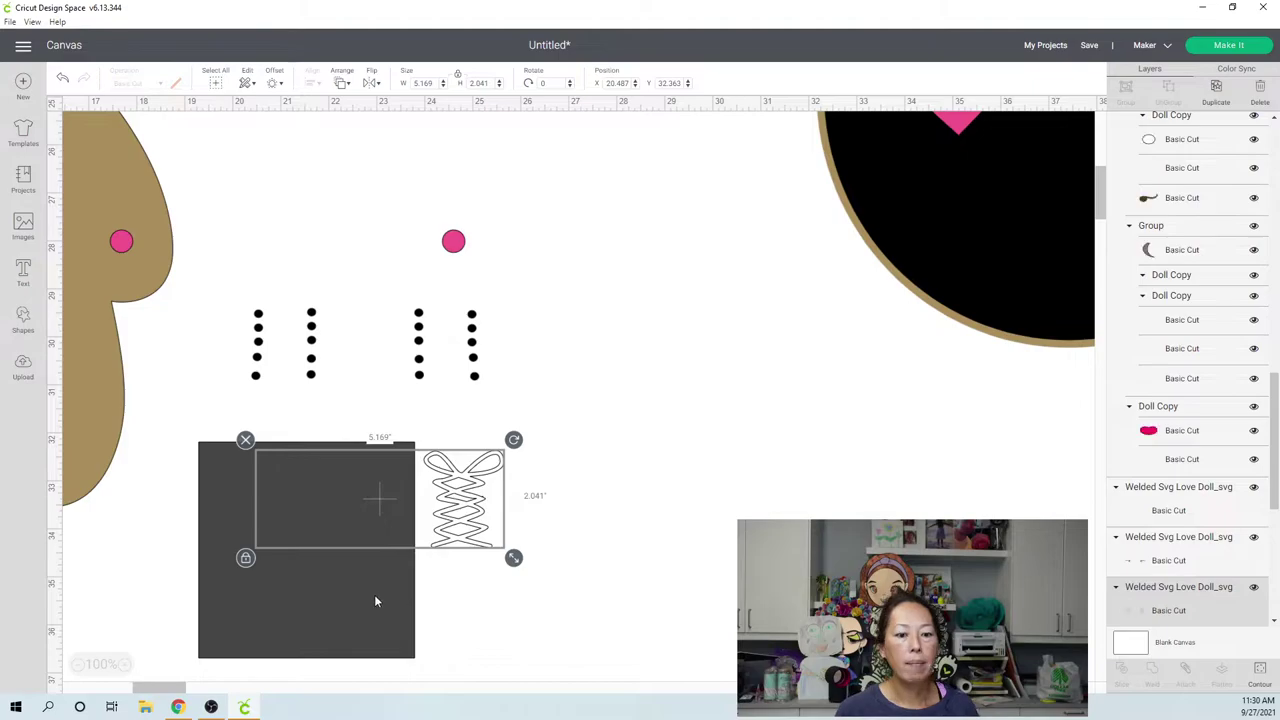
{"action": "left_click", "coordinate": [313, 605]}
{"action": "left_click_drag", "start_coordinate": [249, 592], "coordinate": [302, 590]}
{"action": "left_click", "coordinate": [357, 480]}
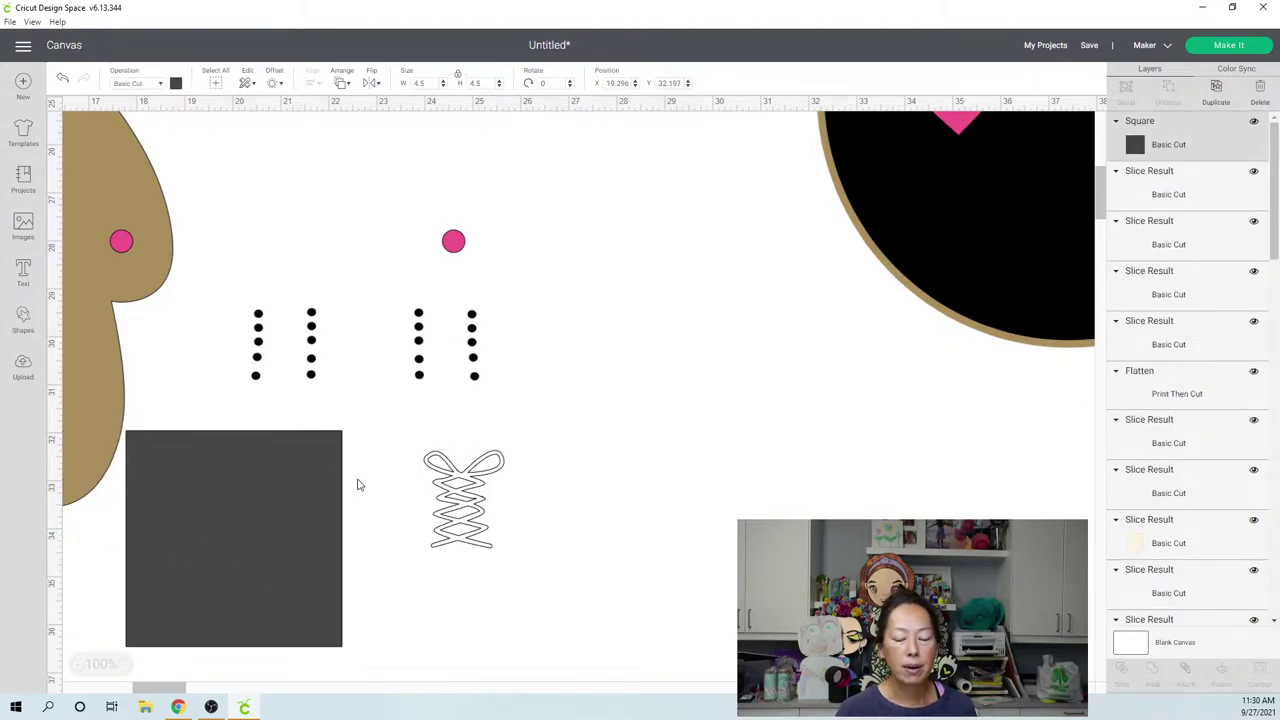
- Slice the paired shoelaces with the dark square to split off the overlapped shoelace
{"action": "left_click_drag", "start_coordinate": [517, 598], "coordinate": [305, 514]}
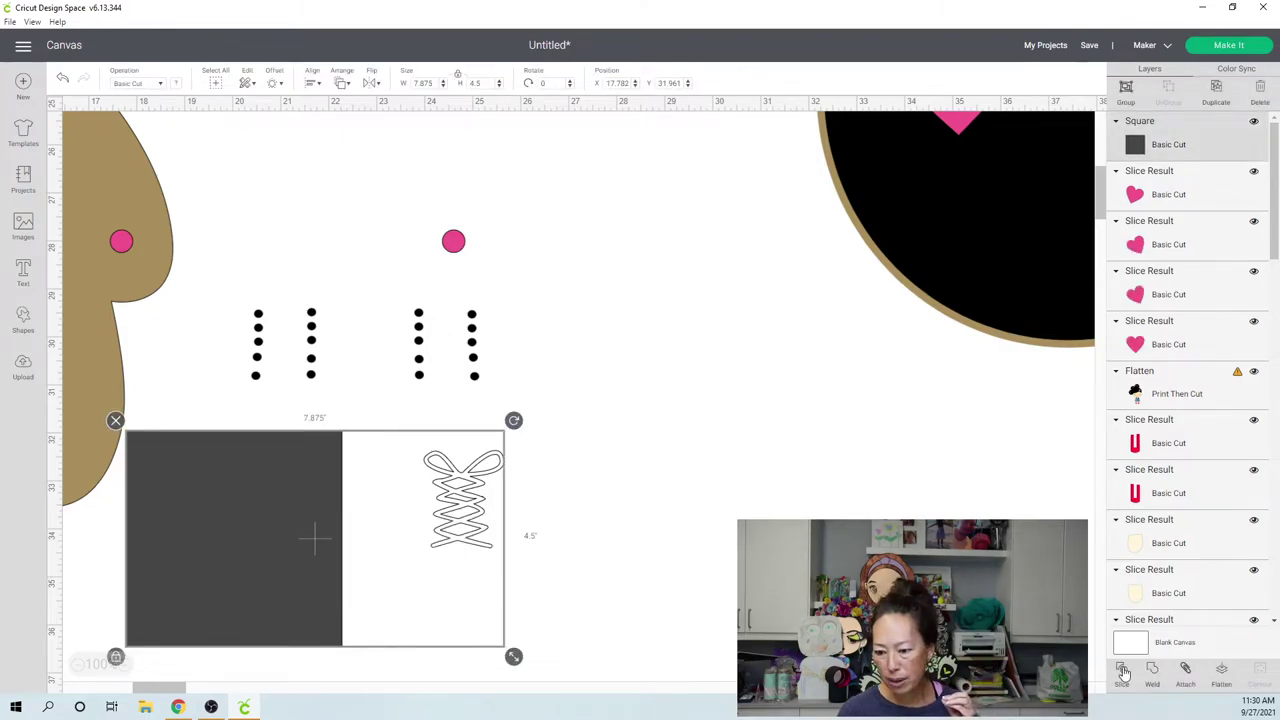
{"action": "left_click", "coordinate": [572, 524]}
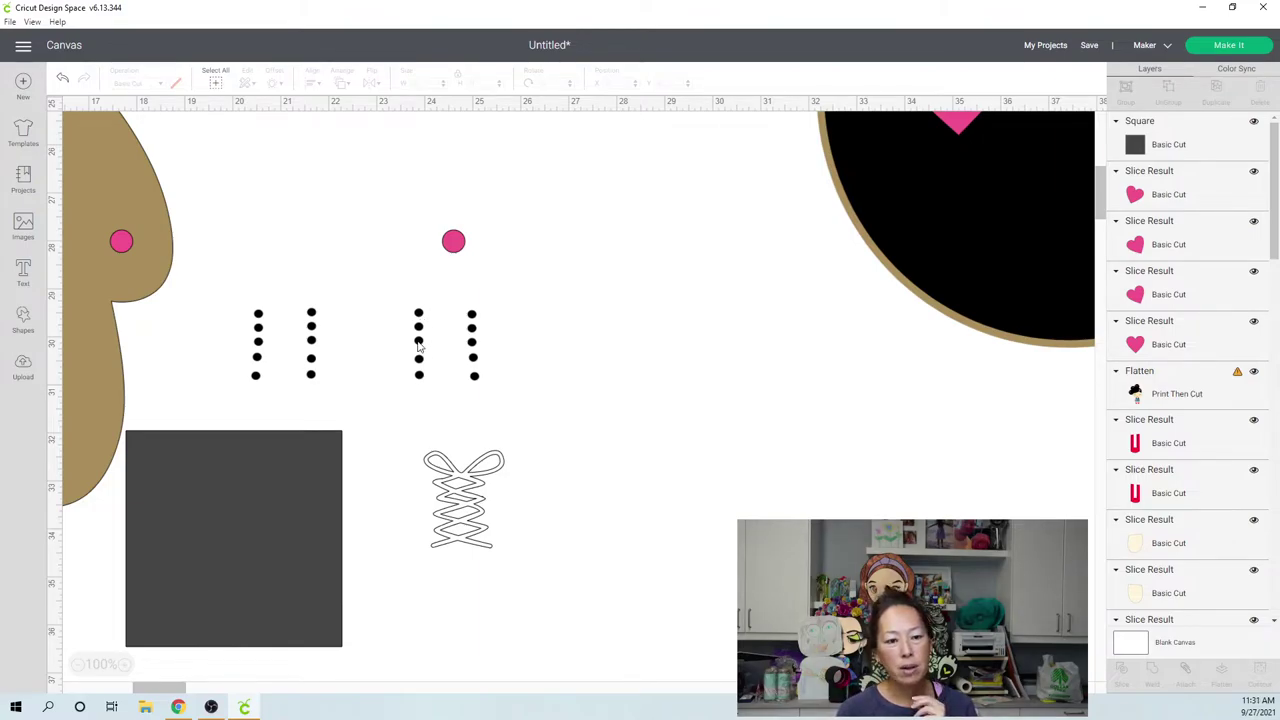
{"action": "key", "text": "ctrl+z"}
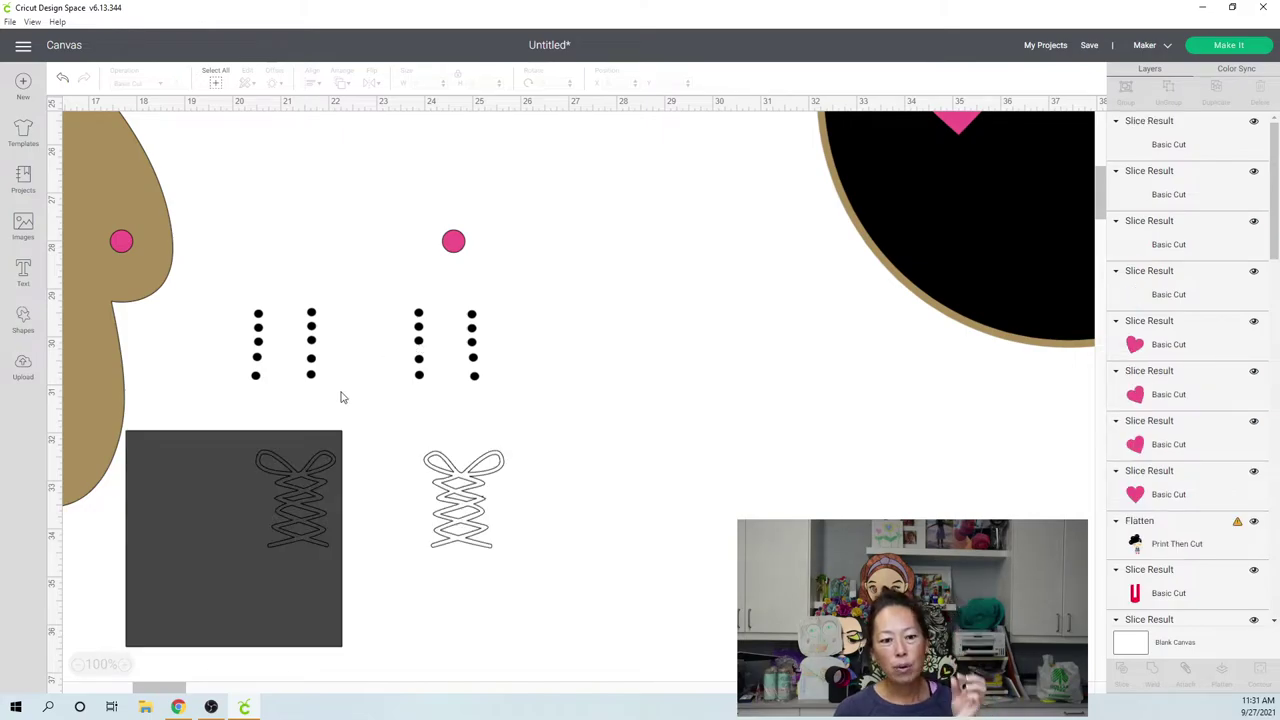
- Delete the dark shoelace copy and move both white shoelaces away from the square, the first to about X 26.8 and Y 26.9 inches
{"action": "left_click_drag", "start_coordinate": [433, 485], "coordinate": [564, 232]}
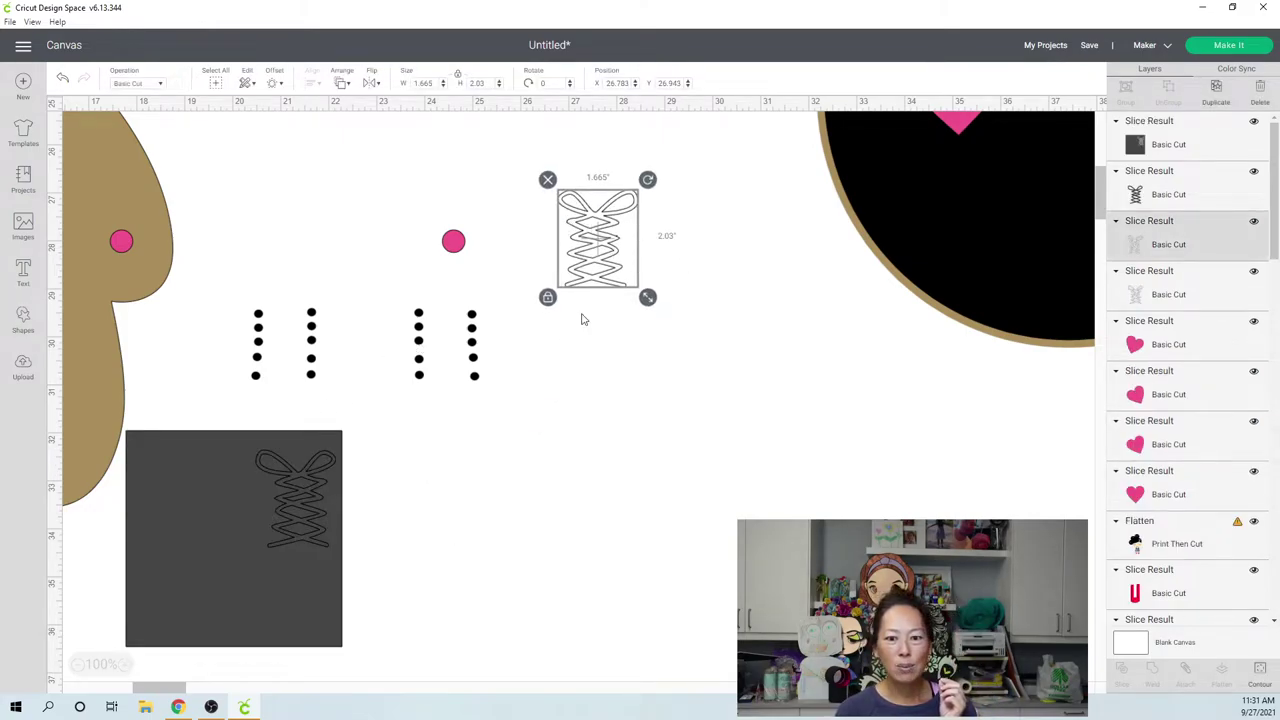
{"action": "left_click_drag", "start_coordinate": [271, 567], "coordinate": [271, 705]}
{"action": "left_click_drag", "start_coordinate": [295, 497], "coordinate": [473, 508]}
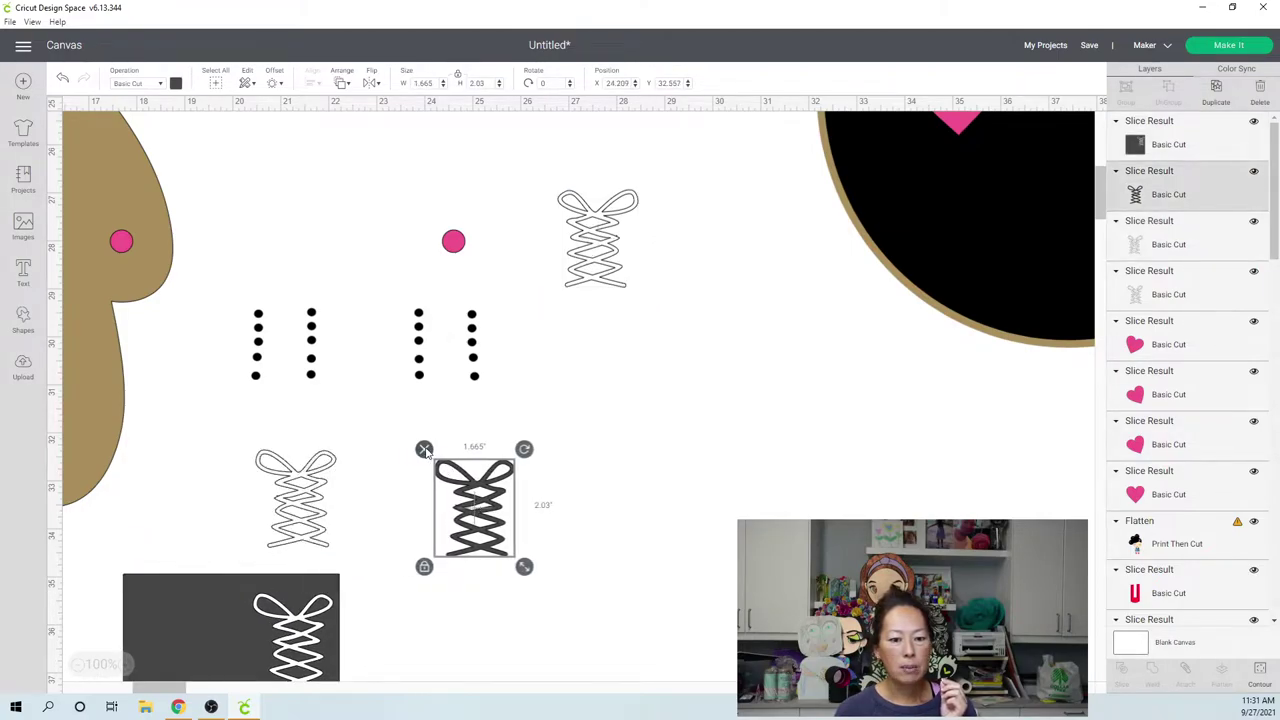
{"action": "left_click", "coordinate": [424, 449]}
{"action": "left_click", "coordinate": [308, 512]}
{"action": "left_click_drag", "start_coordinate": [308, 512], "coordinate": [603, 305]}
- Position the dark square and the eyelets so only the rightmost eyelet column overlaps, and slice that column off
{"action": "left_click", "coordinate": [226, 614]}
{"action": "left_click_drag", "start_coordinate": [224, 609], "coordinate": [417, 447]}
{"action": "left_click_drag", "start_coordinate": [313, 345], "coordinate": [173, 458]}
{"action": "left_click_drag", "start_coordinate": [318, 373], "coordinate": [346, 532]}
{"action": "left_click", "coordinate": [1121, 672]}
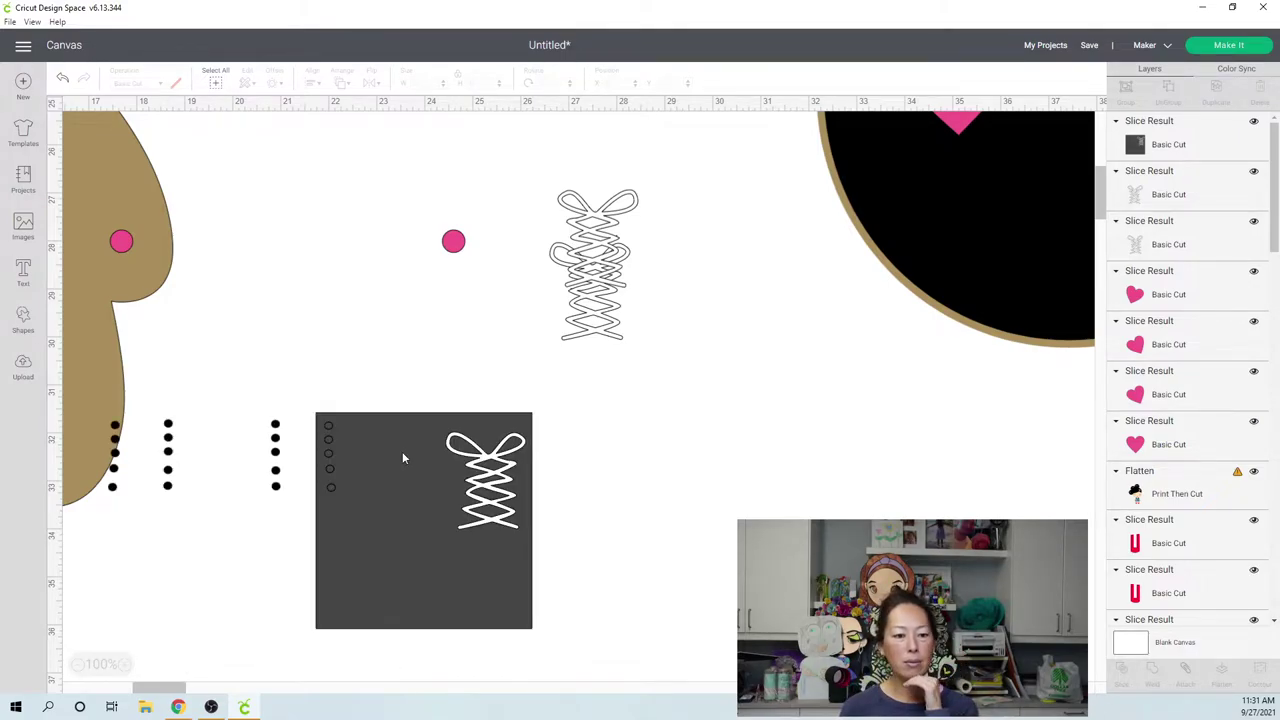
- Move the square and the remaining eyelets so the next column overlaps an uncut area, and slice it off
{"action": "left_click_drag", "start_coordinate": [447, 432], "coordinate": [541, 419]}
{"action": "left_click_drag", "start_coordinate": [278, 458], "coordinate": [420, 542]}
{"action": "left_click_drag", "start_coordinate": [462, 660], "coordinate": [380, 526]}
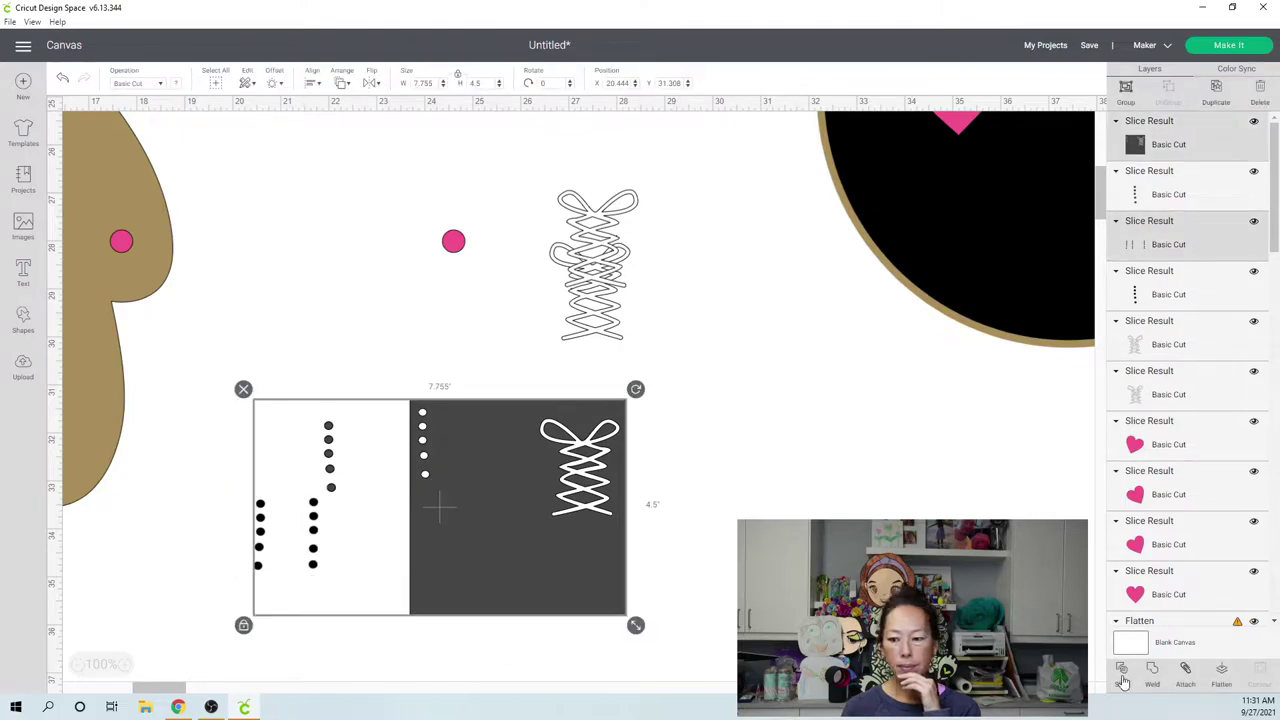
{"action": "left_click", "coordinate": [349, 497]}
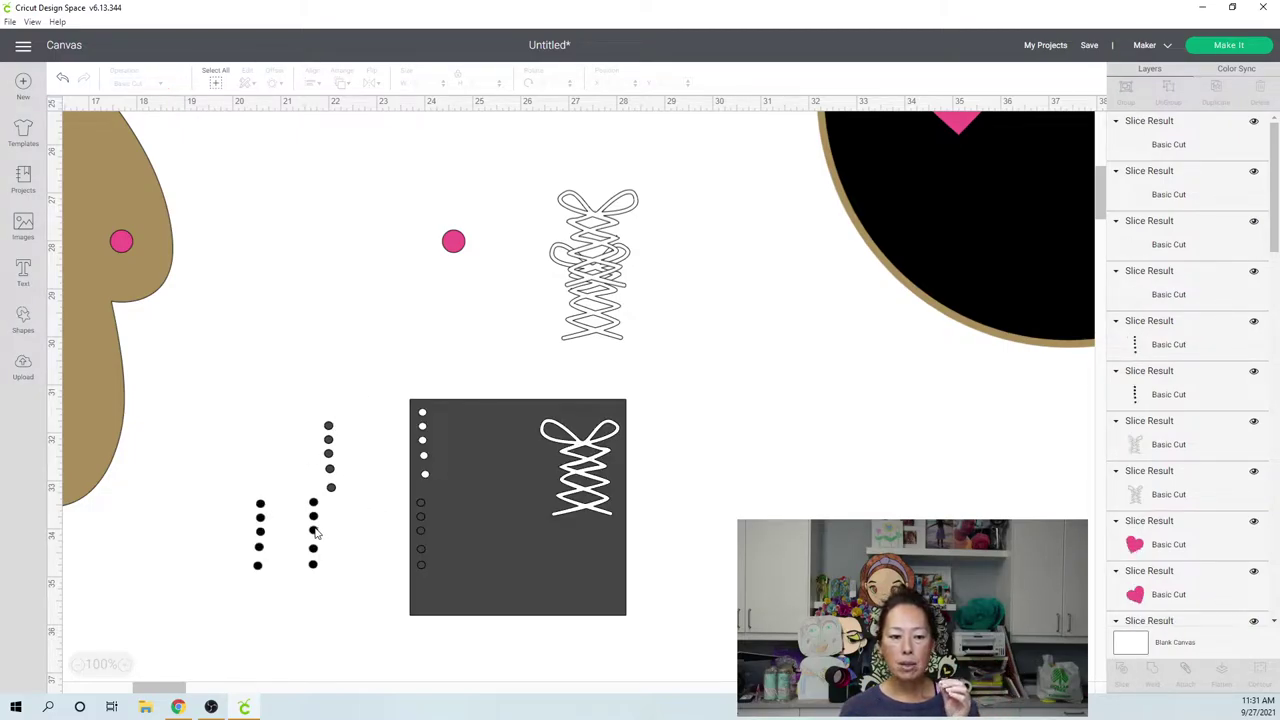
- Move the last two eyelet columns to about X 27.9 and Y 34.2 inches, overlapping the dark square with one column, and slice it off
{"action": "left_click_drag", "start_coordinate": [337, 534], "coordinate": [671, 571]}
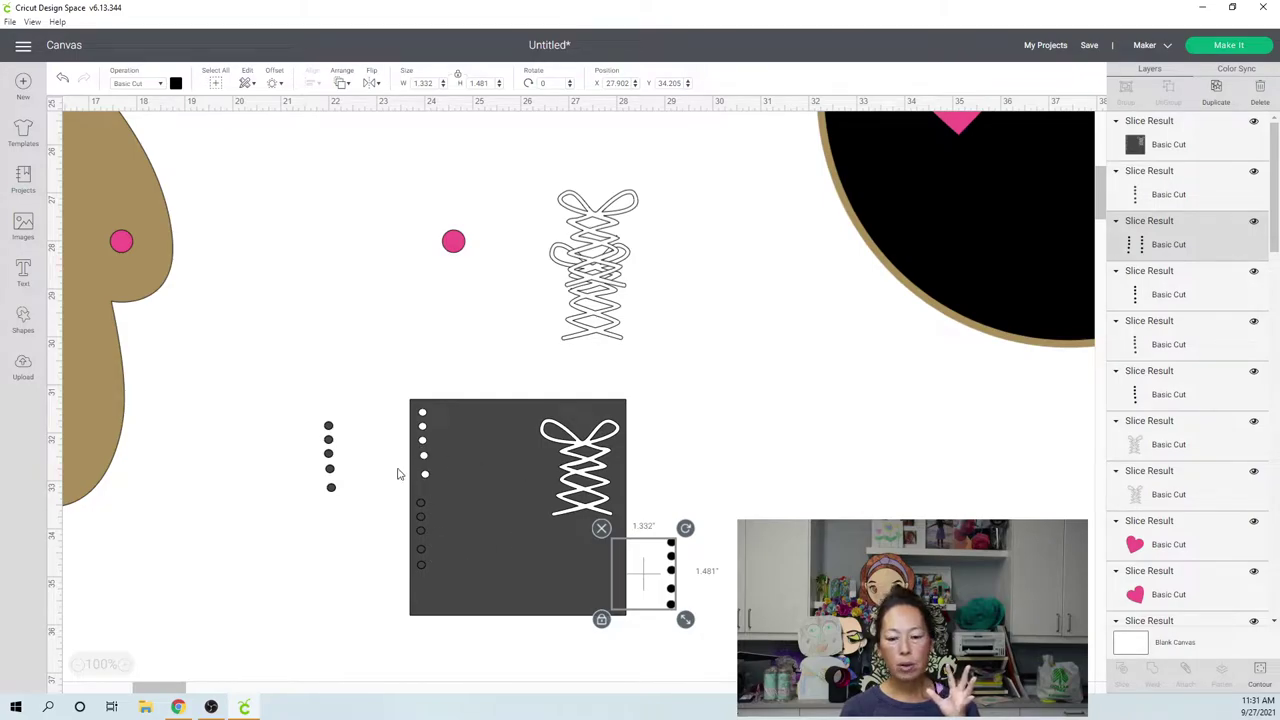
{"action": "left_click", "coordinate": [726, 525]}
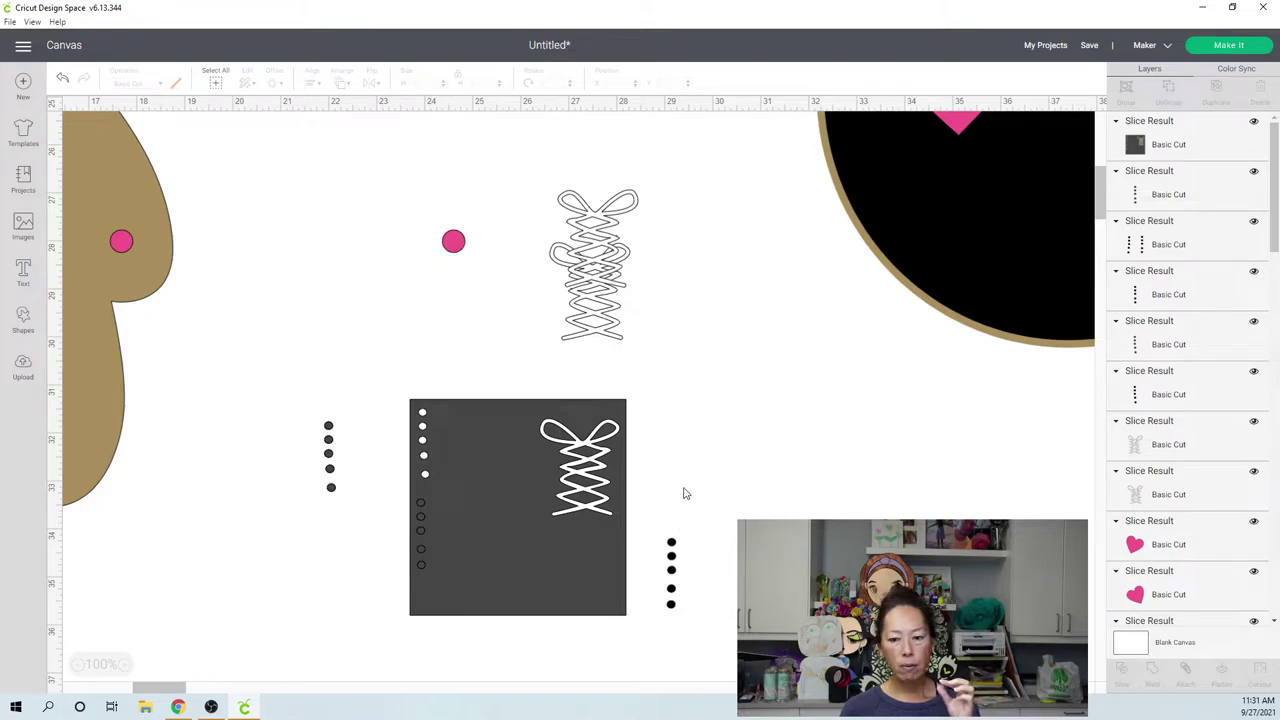
{"action": "left_click_drag", "start_coordinate": [662, 592], "coordinate": [505, 620]}
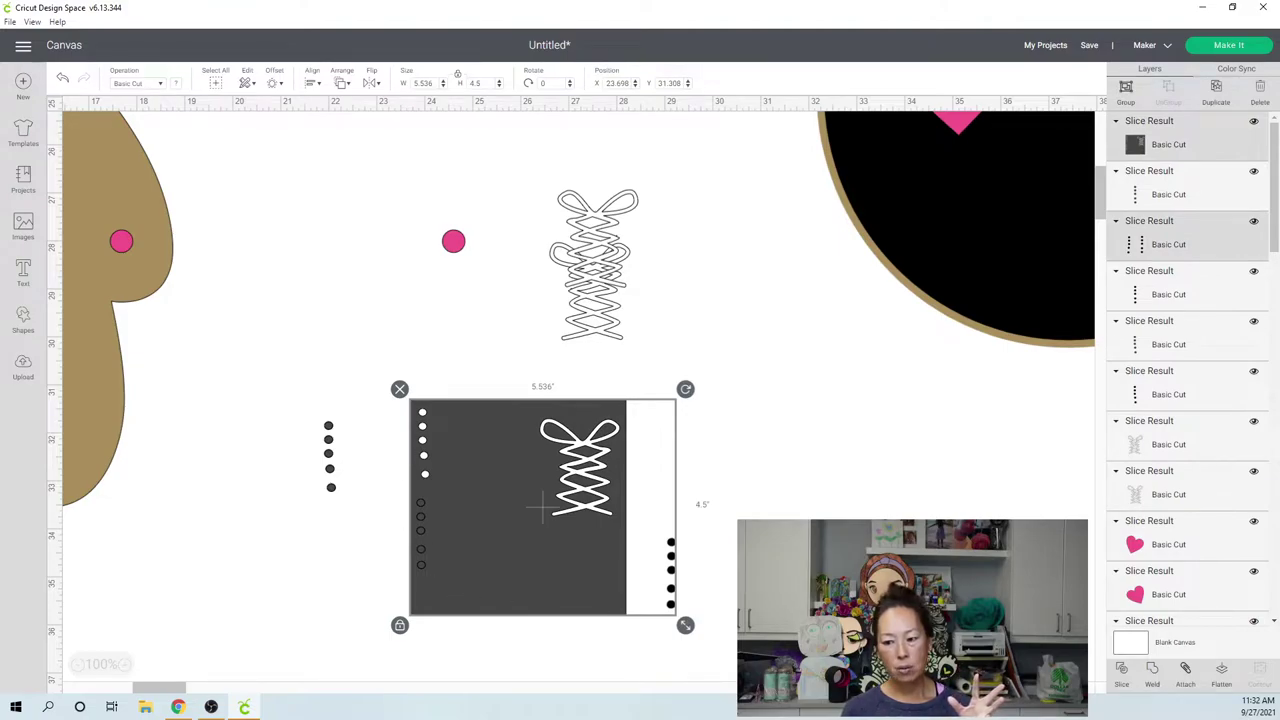
{"action": "left_click", "coordinate": [1123, 680]}
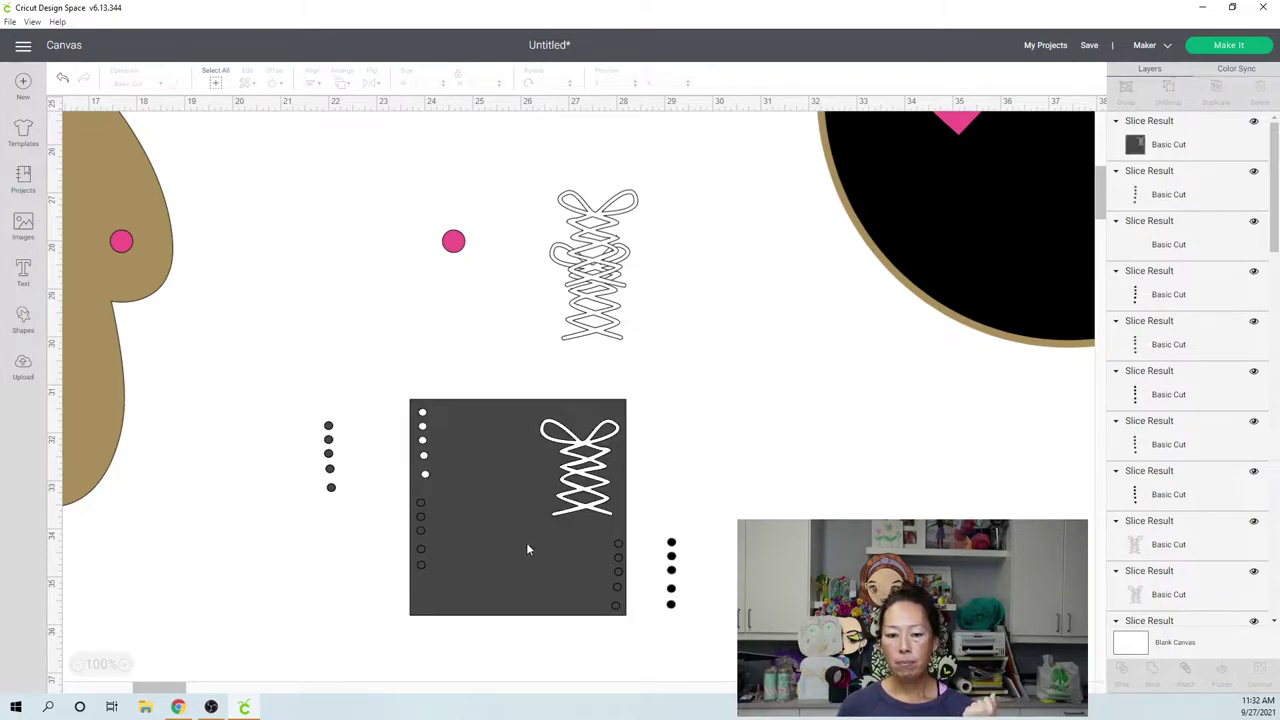
- Move the dark square to about X 19.8 and Y 26.7 inches and gather the three dark eyelet copies in one spot
{"action": "left_click_drag", "start_coordinate": [514, 537], "coordinate": [329, 316]}
{"action": "left_click_drag", "start_coordinate": [311, 468], "coordinate": [218, 512]}
{"action": "left_click_drag", "start_coordinate": [420, 535], "coordinate": [237, 509]}
{"action": "left_click_drag", "start_coordinate": [620, 575], "coordinate": [238, 510]}
{"action": "left_click", "coordinate": [250, 587]}
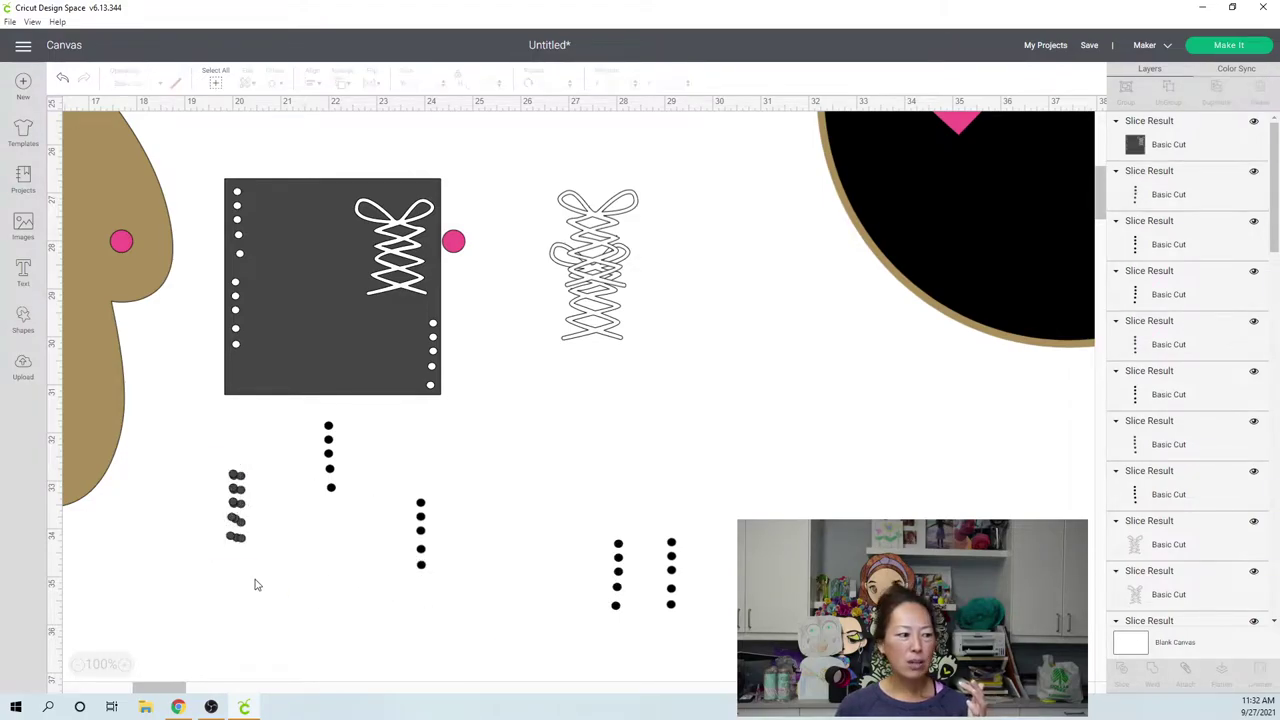
- Try to delete the gathered dark eyelet copies with an area selection, and undo that deletion
{"action": "left_click_drag", "start_coordinate": [259, 573], "coordinate": [220, 477]}
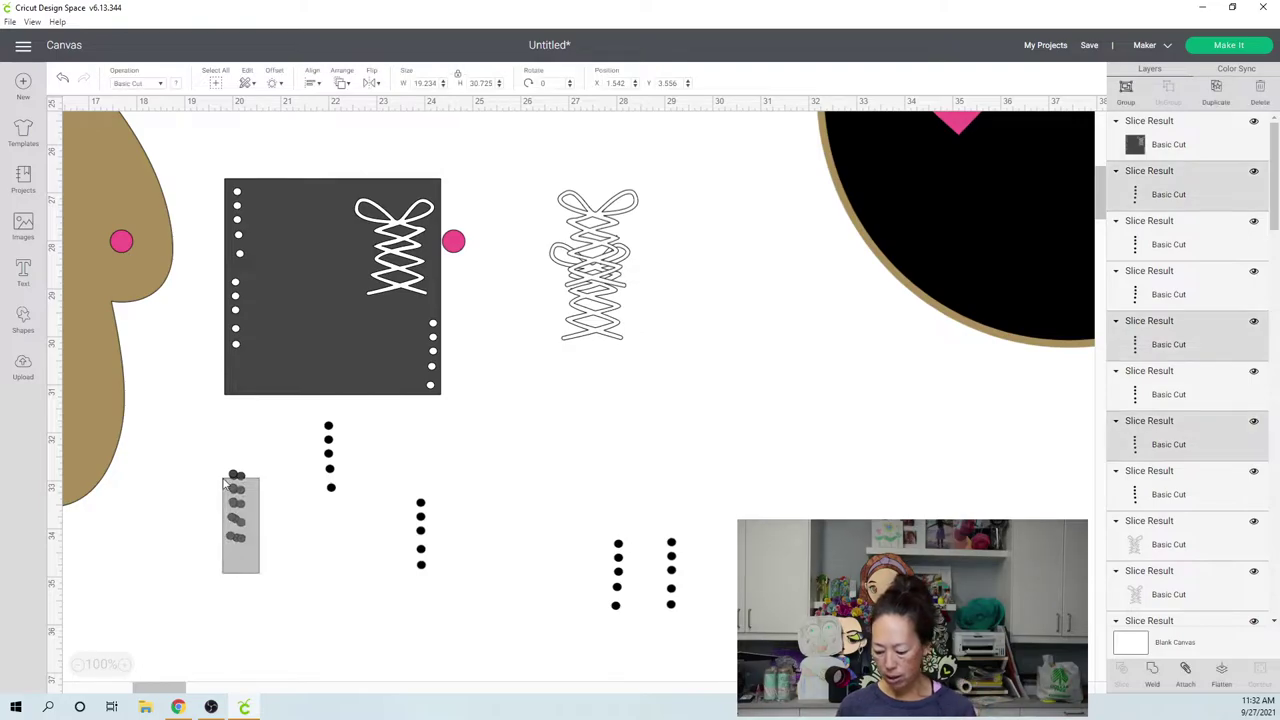
{"action": "key", "text": "Delete"}
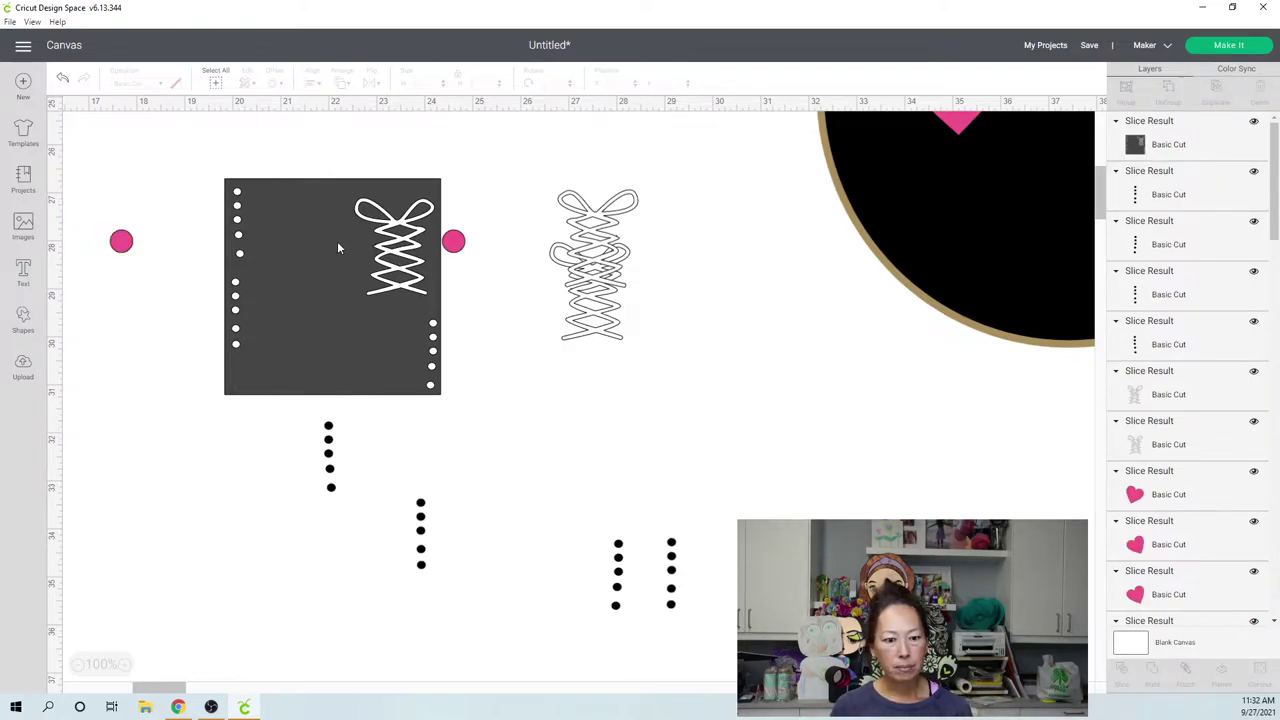
{"action": "left_click", "coordinate": [338, 240]}
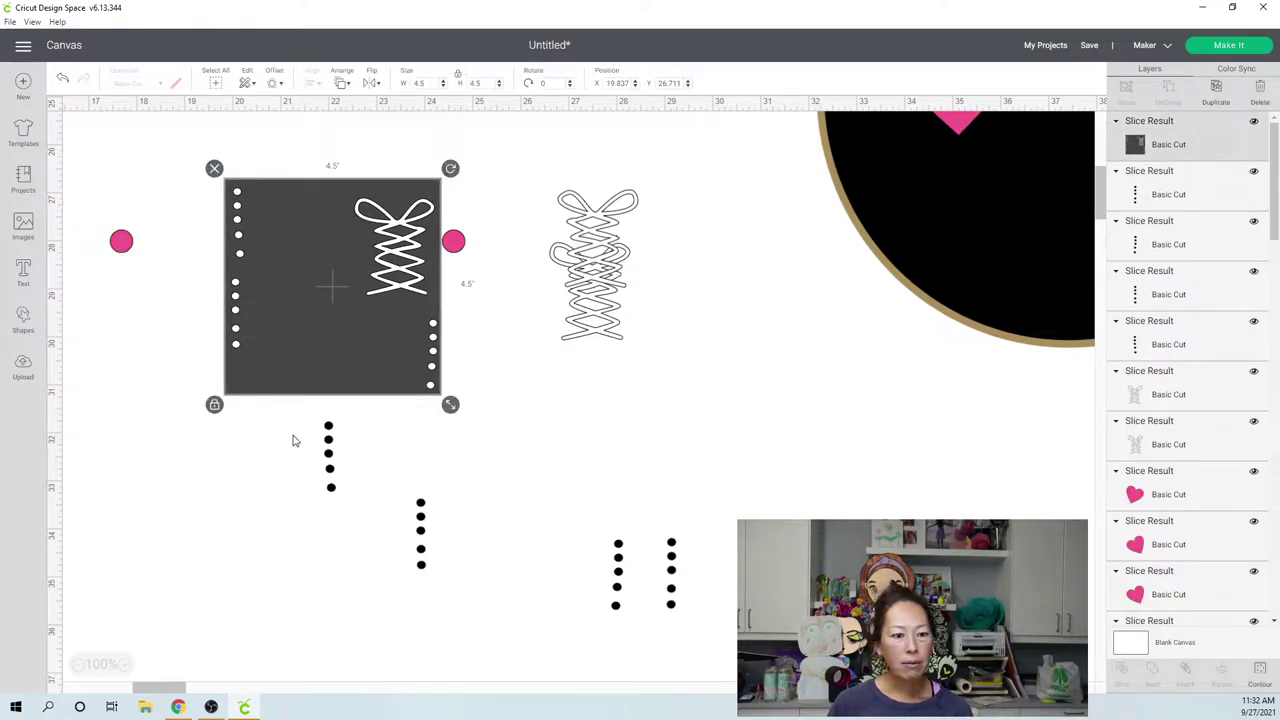
{"action": "left_click", "coordinate": [80, 665]}
{"action": "left_click", "coordinate": [79, 665]}
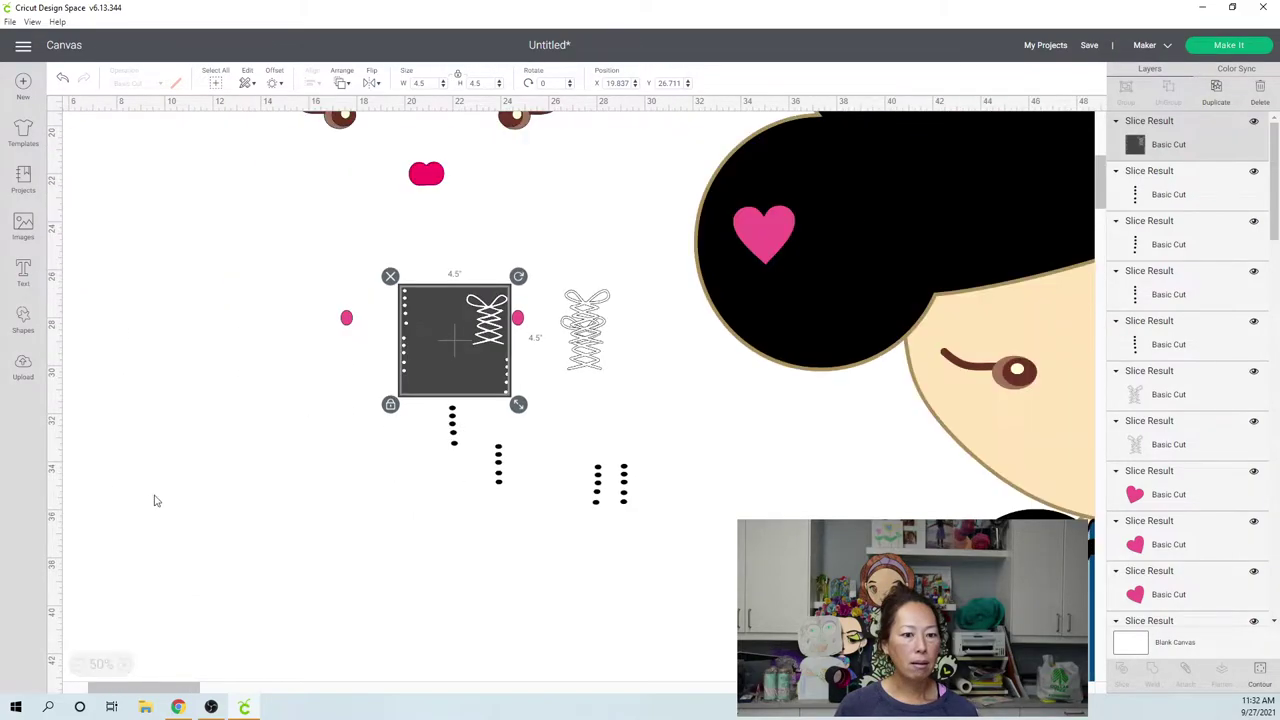
{"action": "left_click", "coordinate": [62, 80]}
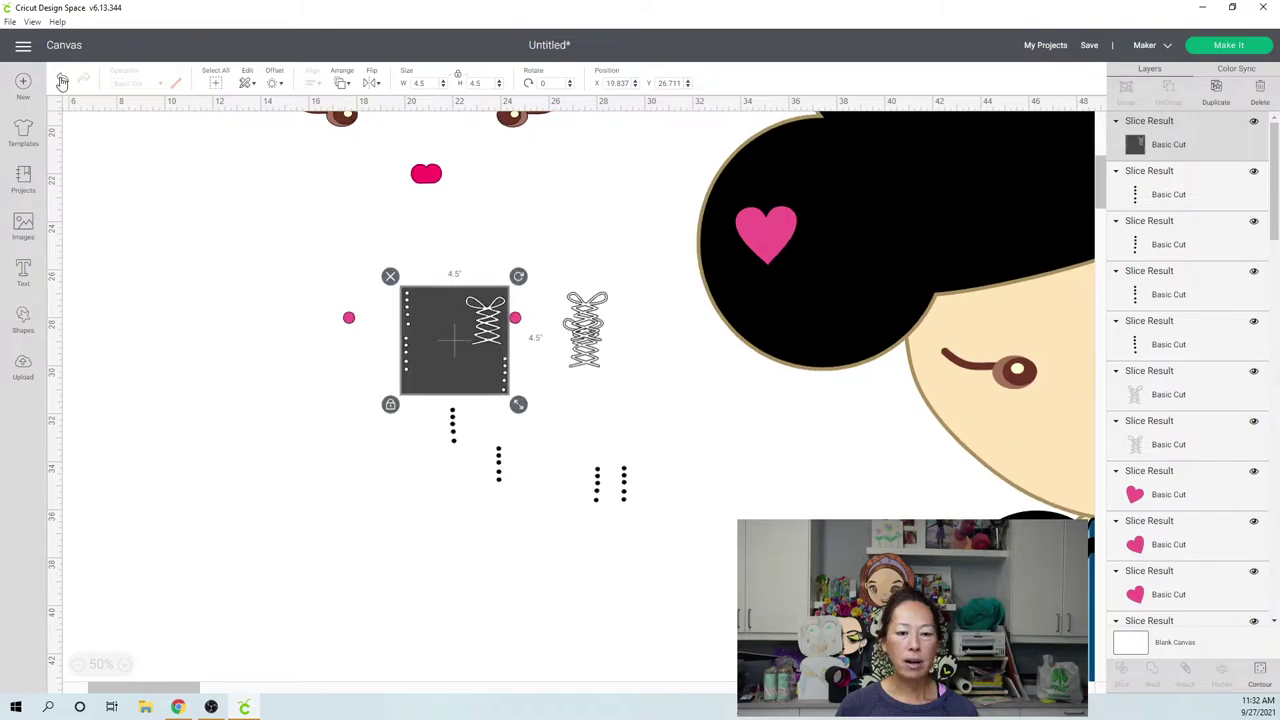
{"action": "left_click", "coordinate": [62, 80]}
{"action": "left_click", "coordinate": [62, 80]}
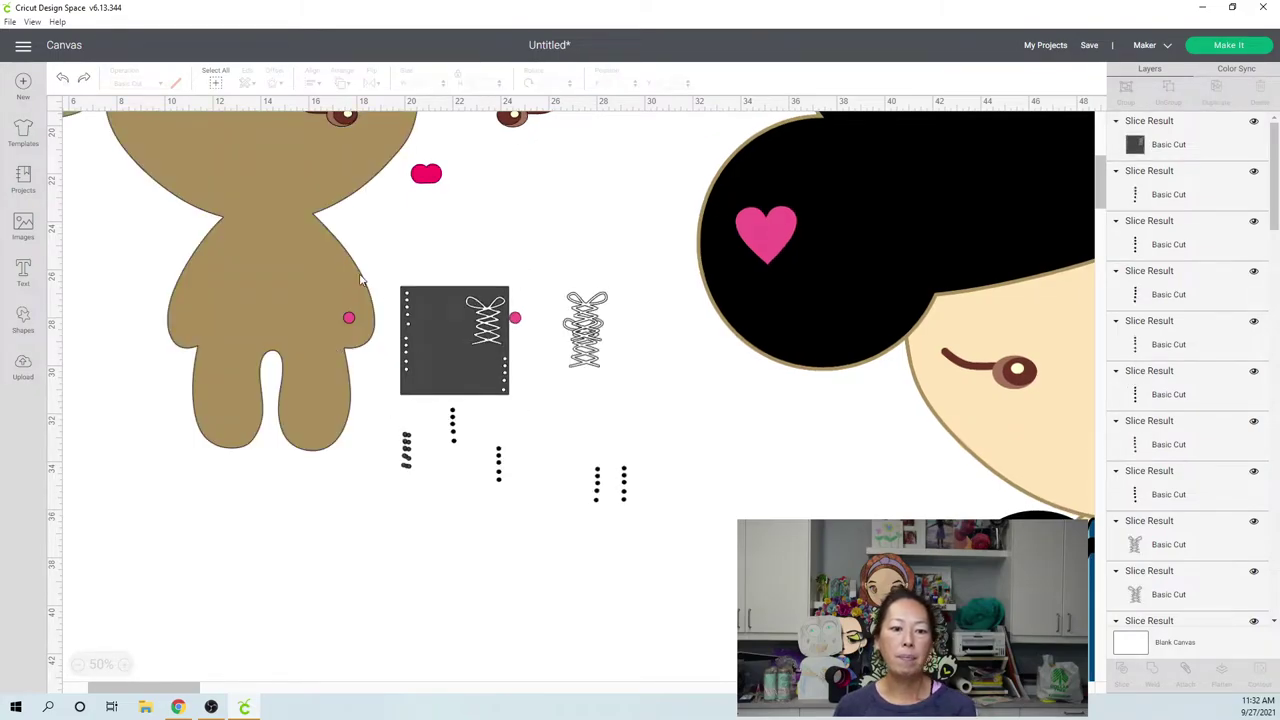
- Move the dark square below the doll's body to about X 11.5 and Y 36.5 inches, and delete the dark eyelet copies one by one
{"action": "left_click", "coordinate": [432, 315]}
{"action": "left_click_drag", "start_coordinate": [426, 341], "coordinate": [199, 585]}
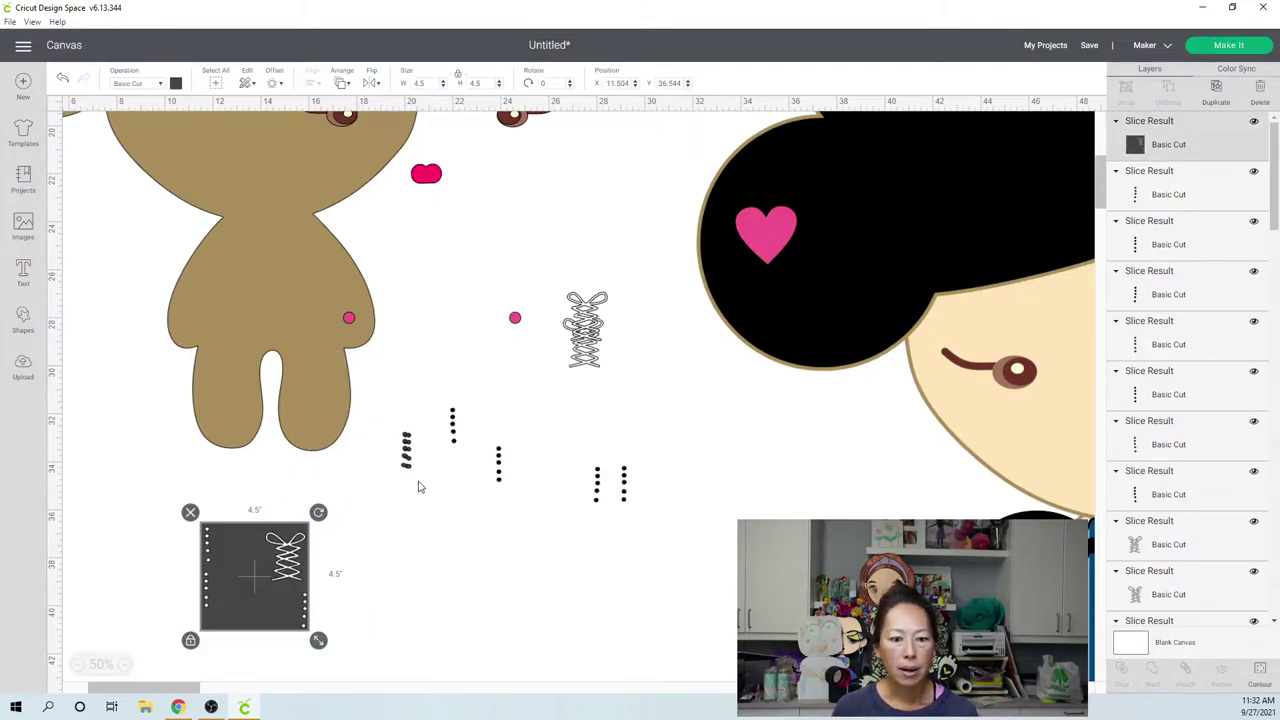
{"action": "left_click", "coordinate": [405, 448]}
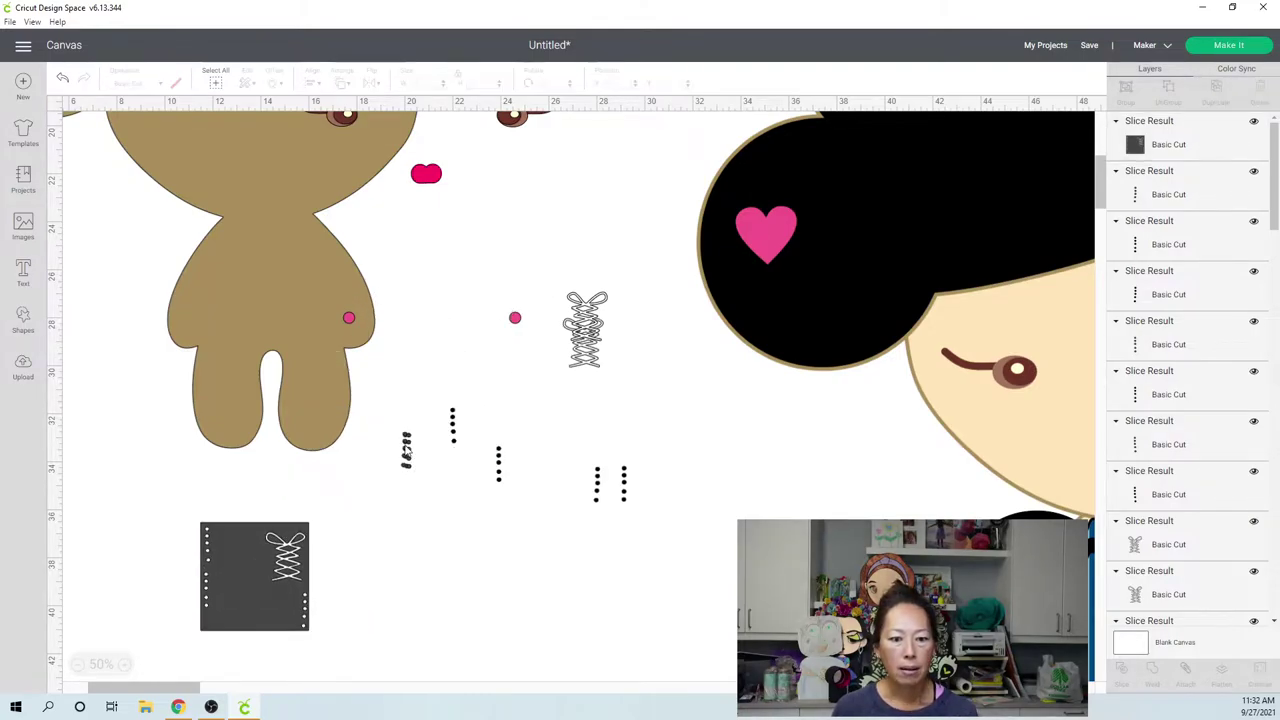
{"action": "left_click", "coordinate": [404, 451]}
{"action": "left_click_drag", "start_coordinate": [405, 450], "coordinate": [407, 451]}
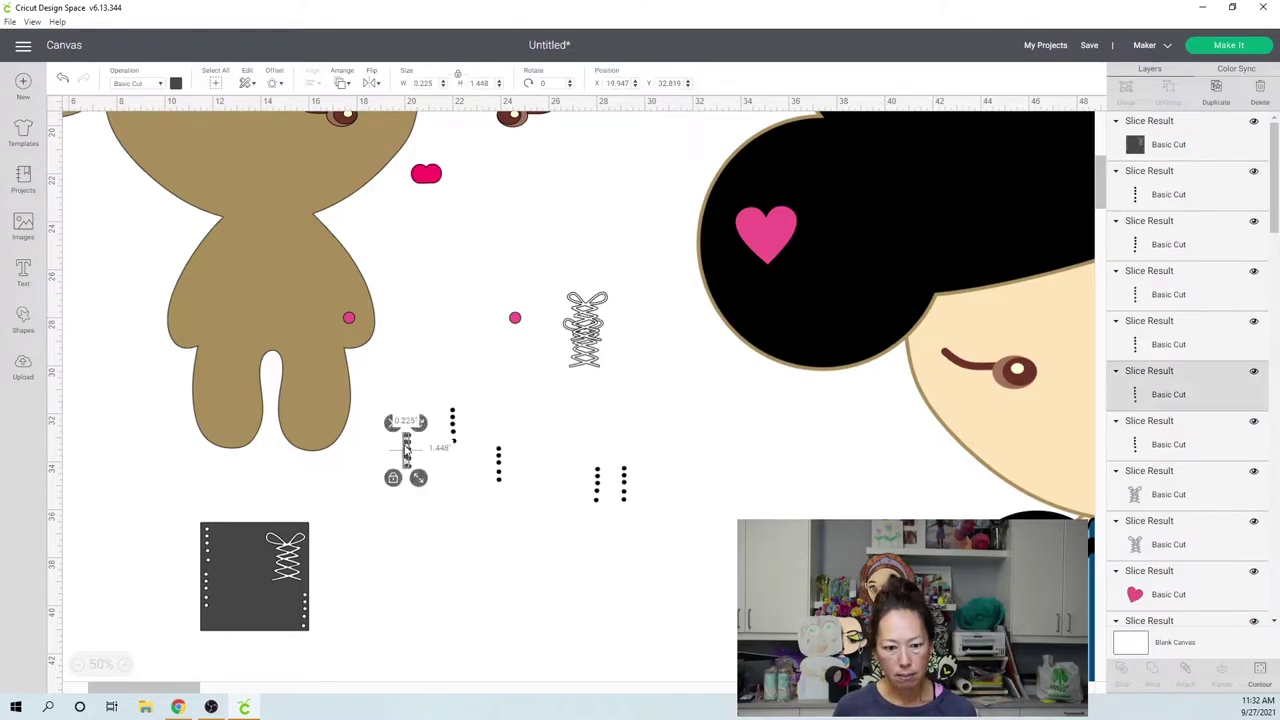
{"action": "left_click", "coordinate": [405, 450]}
{"action": "left_click", "coordinate": [409, 454]}
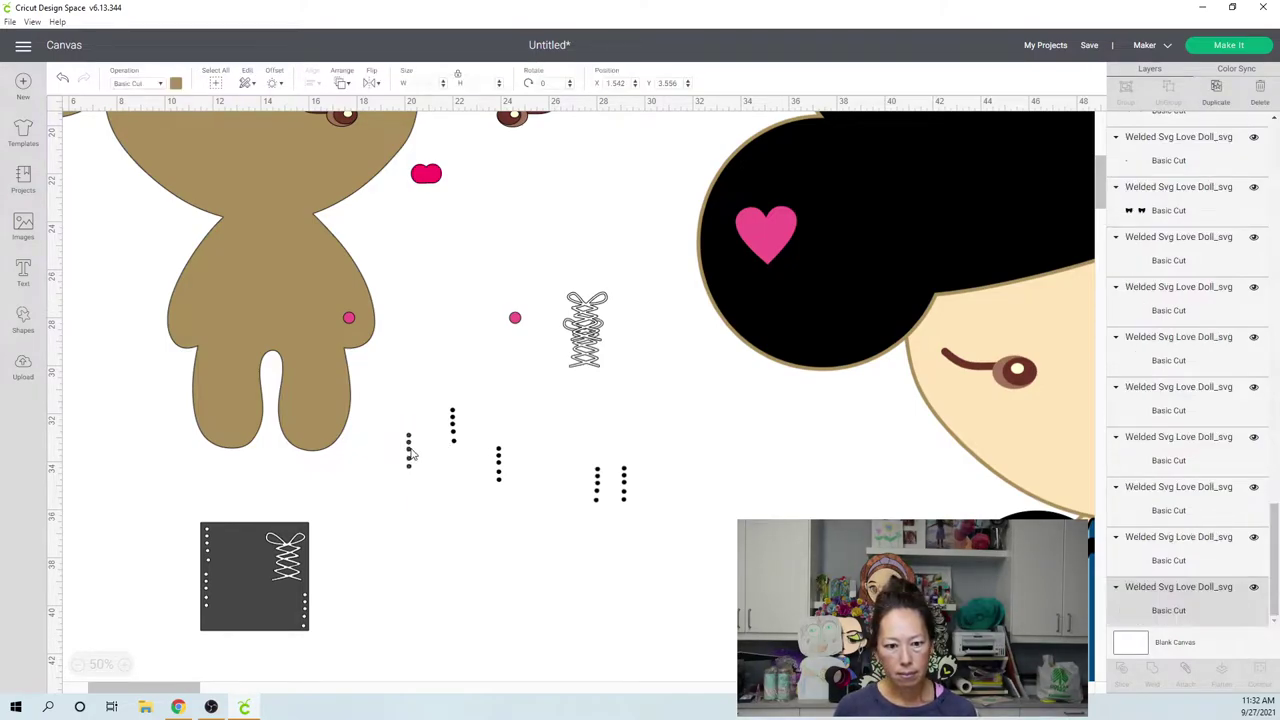
{"action": "left_click", "coordinate": [409, 451]}
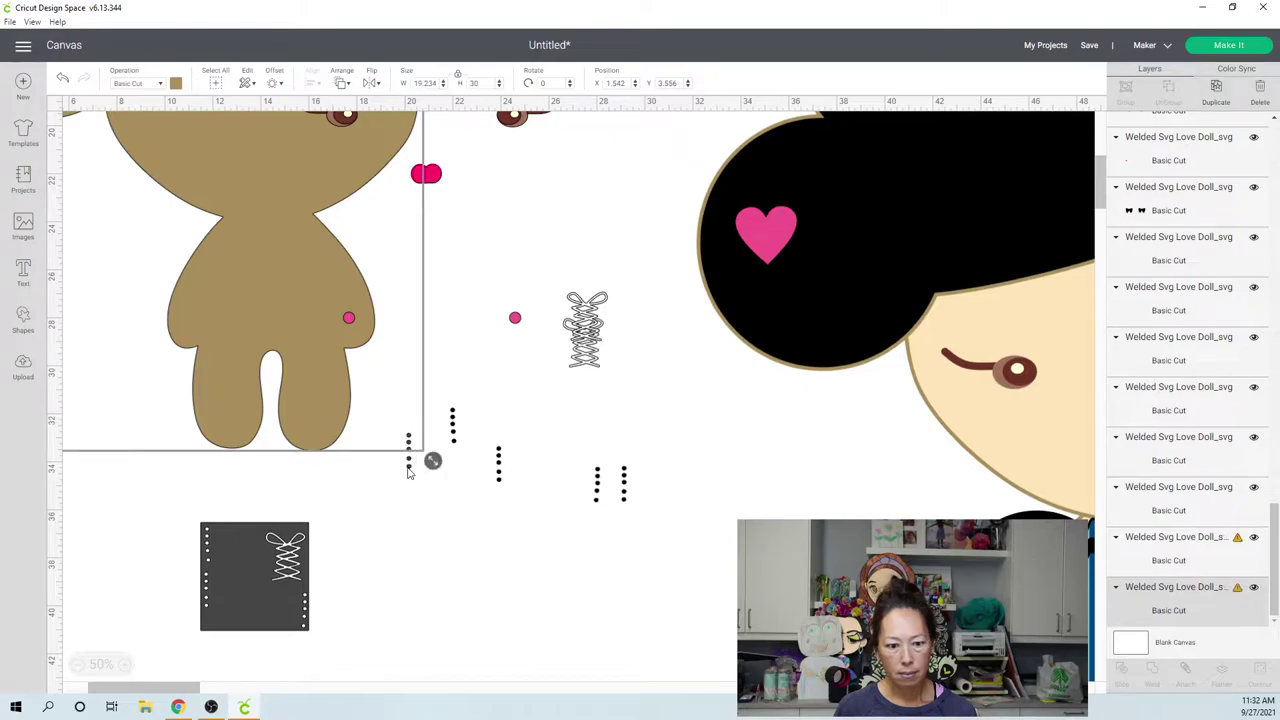
{"action": "left_click", "coordinate": [409, 470]}
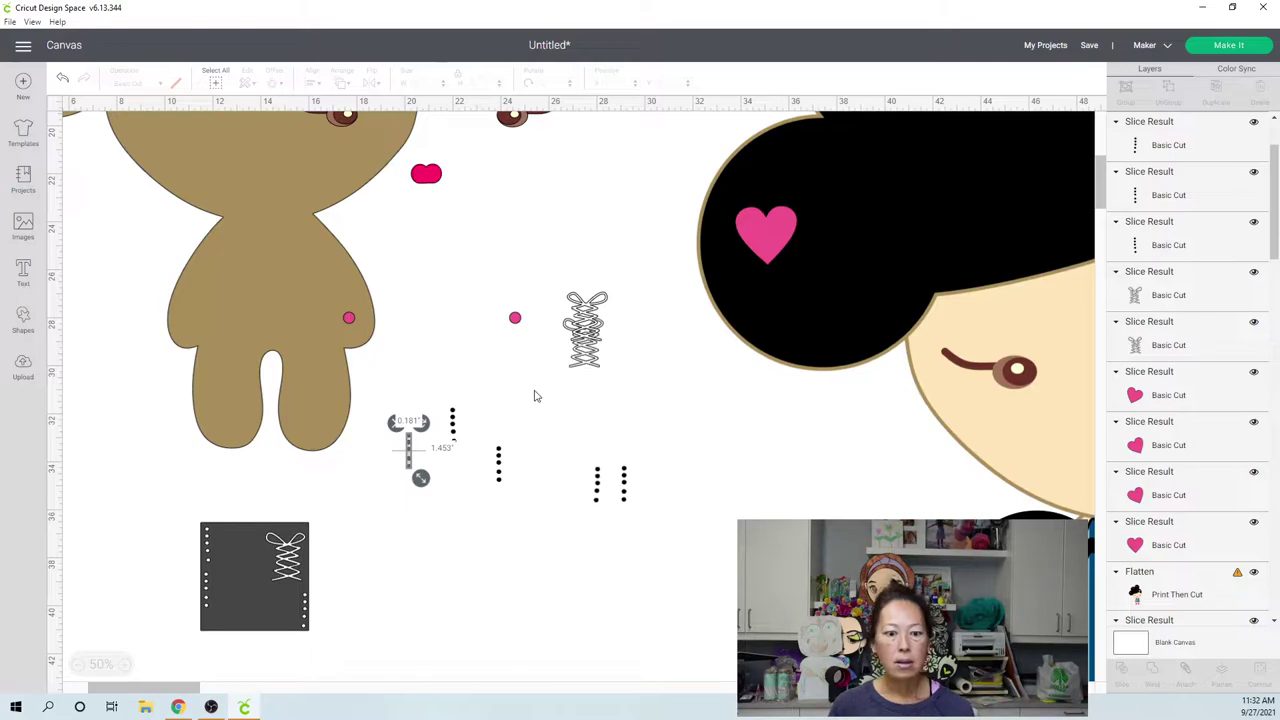
- Place the paired pink circles so one overlaps an uncut area of the dark square, and slice it off
{"action": "left_click", "coordinate": [515, 319]}
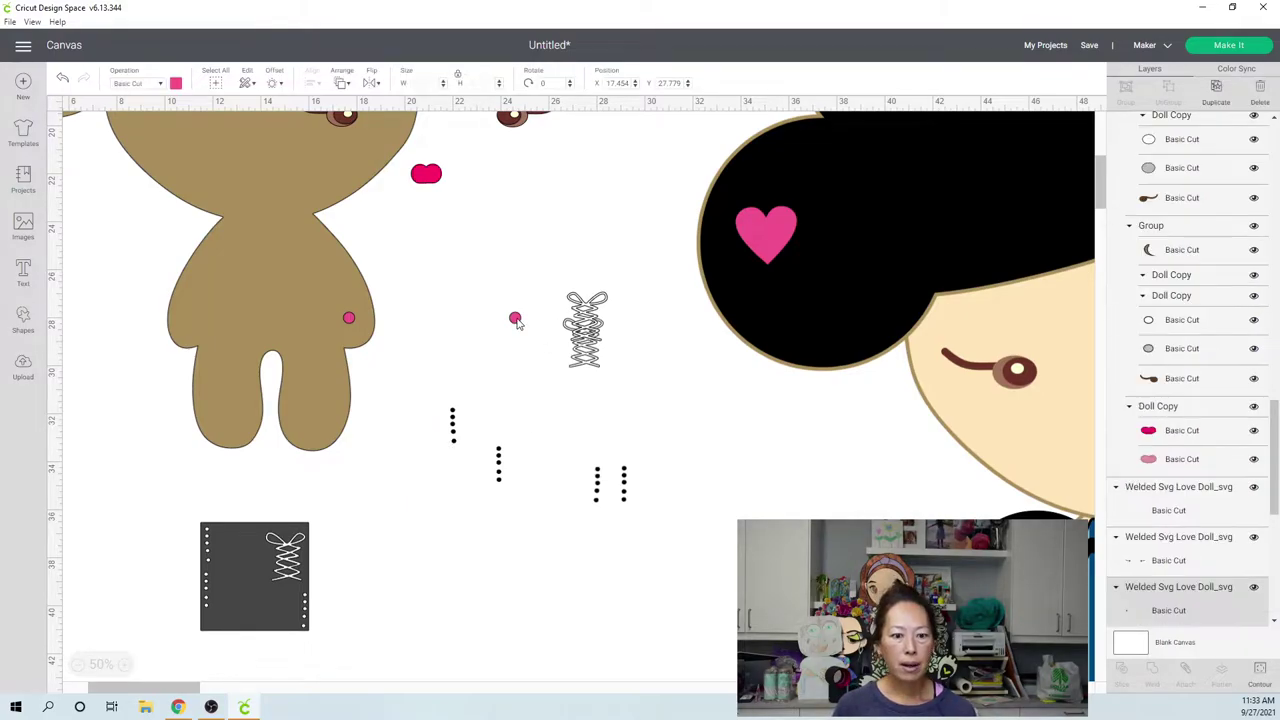
{"action": "left_click_drag", "start_coordinate": [517, 323], "coordinate": [258, 578]}
{"action": "left_click", "coordinate": [436, 649]}
{"action": "left_click", "coordinate": [1122, 672]}
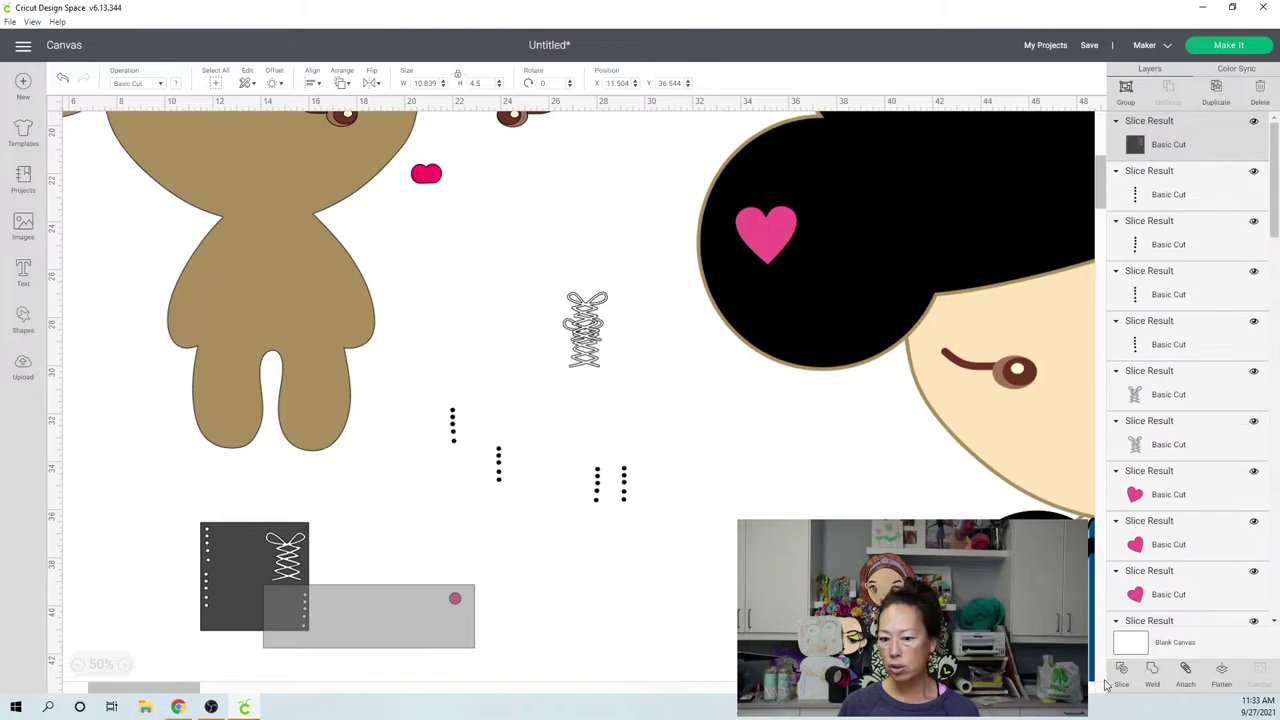
{"action": "left_click", "coordinate": [492, 625]}
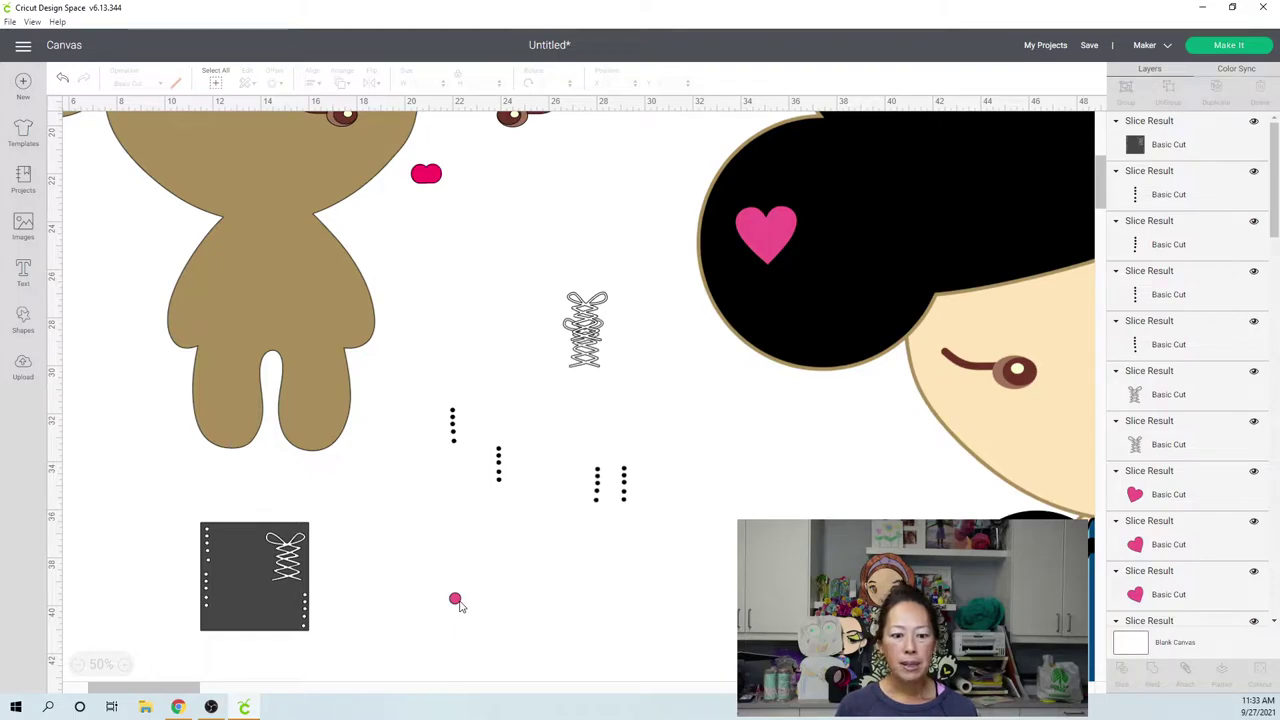
- Delete the dark circle copy and gather both pink circles below the shoelaces, the second at about X 25.8 and Y 30.9 inches
{"action": "left_click", "coordinate": [455, 600]}
{"action": "left_click_drag", "start_coordinate": [557, 415], "coordinate": [556, 395]}
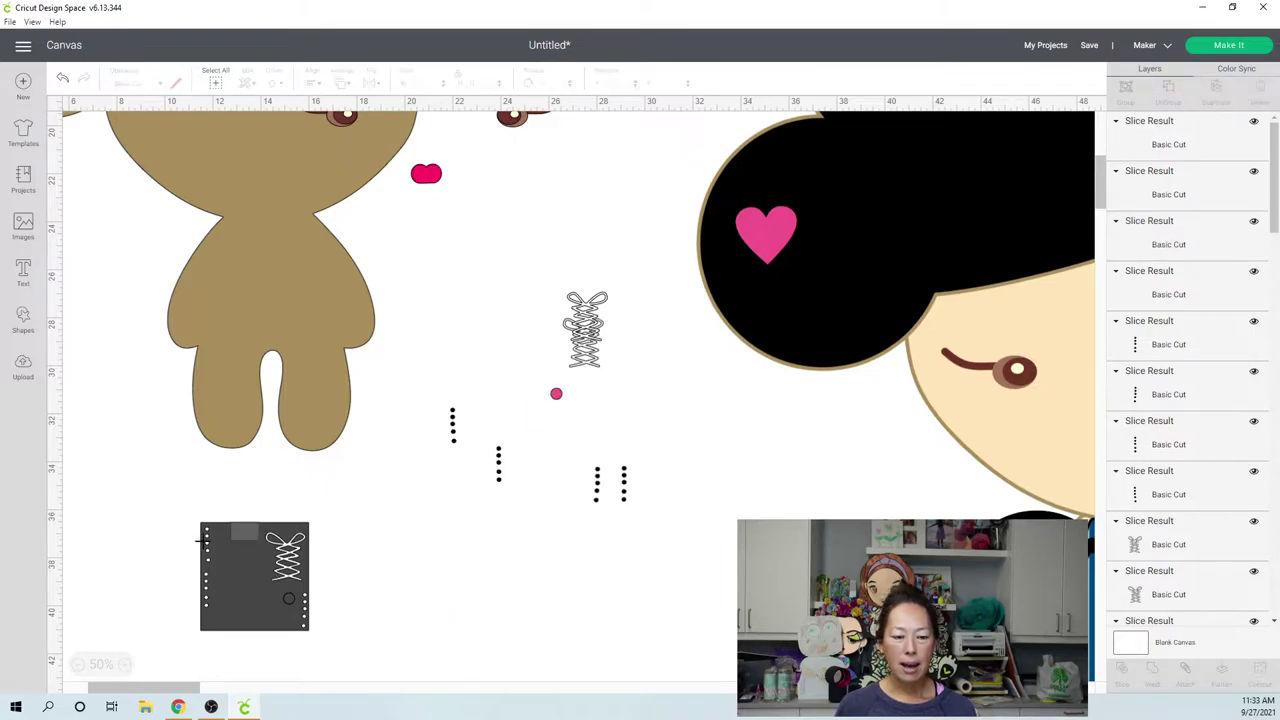
{"action": "left_click", "coordinate": [236, 567]}
{"action": "left_click_drag", "start_coordinate": [247, 572], "coordinate": [166, 445]}
{"action": "left_click_drag", "start_coordinate": [289, 598], "coordinate": [390, 592]}
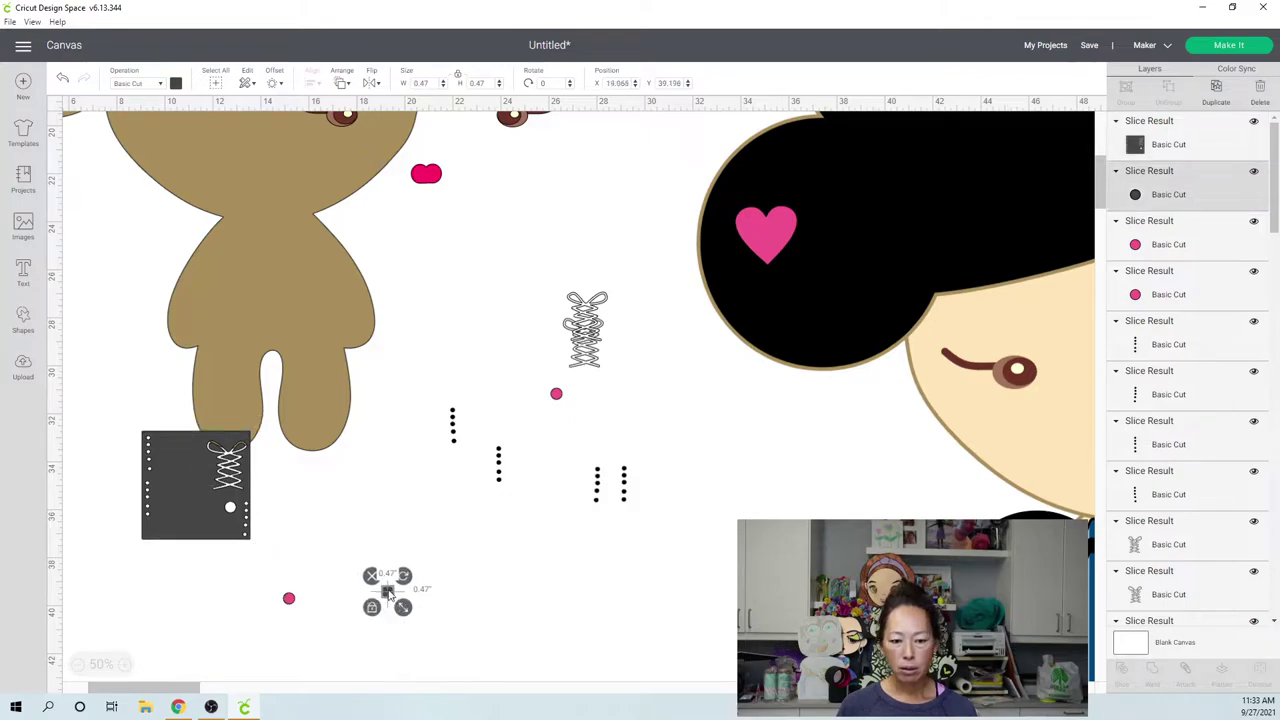
{"action": "key", "text": "Delete"}
{"action": "left_click", "coordinate": [289, 600]}
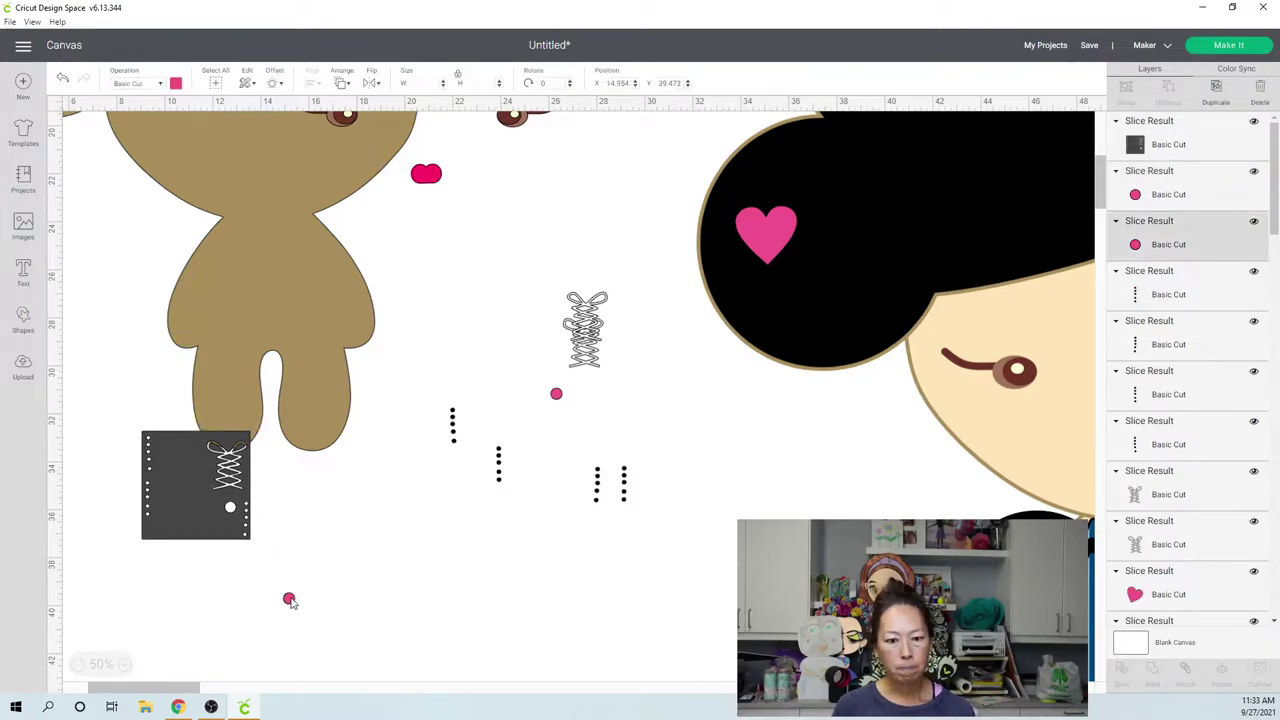
{"action": "left_click_drag", "start_coordinate": [289, 600], "coordinate": [552, 395]}
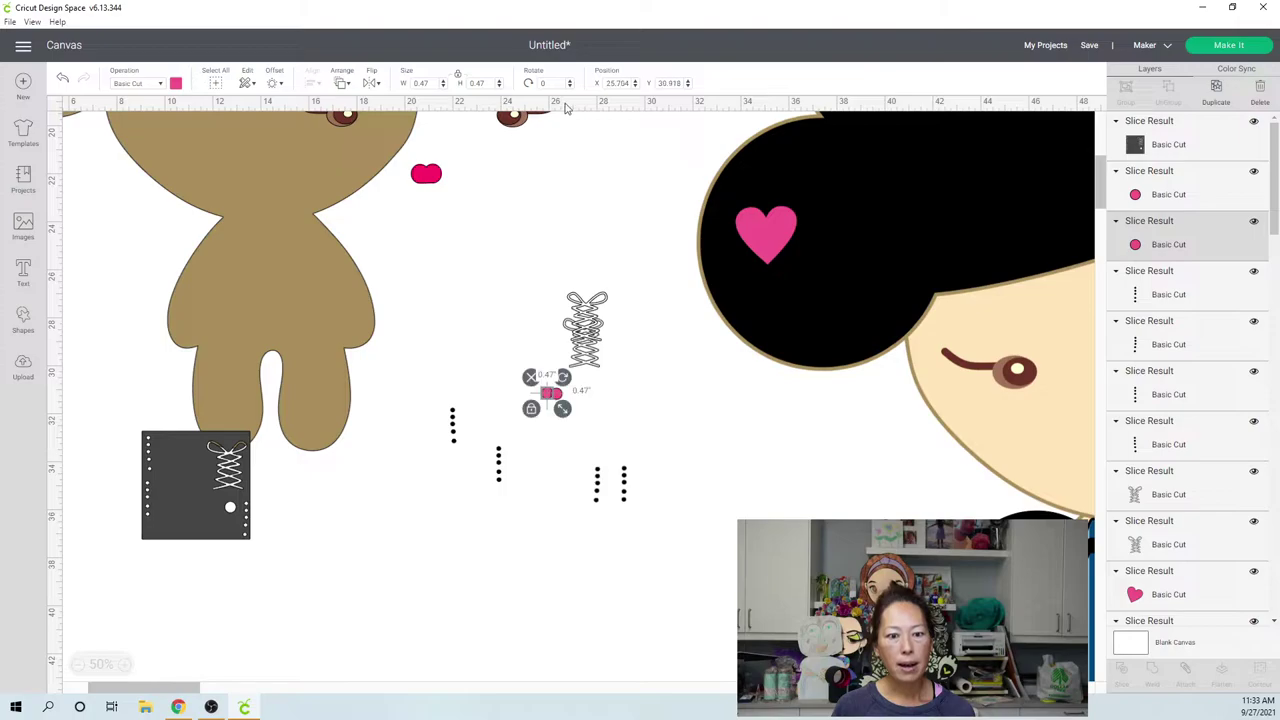
- Place the pale eye highlights so one overlaps an uncut area of the dark square, and slice it off
{"action": "left_click_drag", "start_coordinate": [436, 347], "coordinate": [399, 527]}
{"action": "left_click", "coordinate": [377, 587]}
{"action": "left_click_drag", "start_coordinate": [370, 577], "coordinate": [200, 503]}
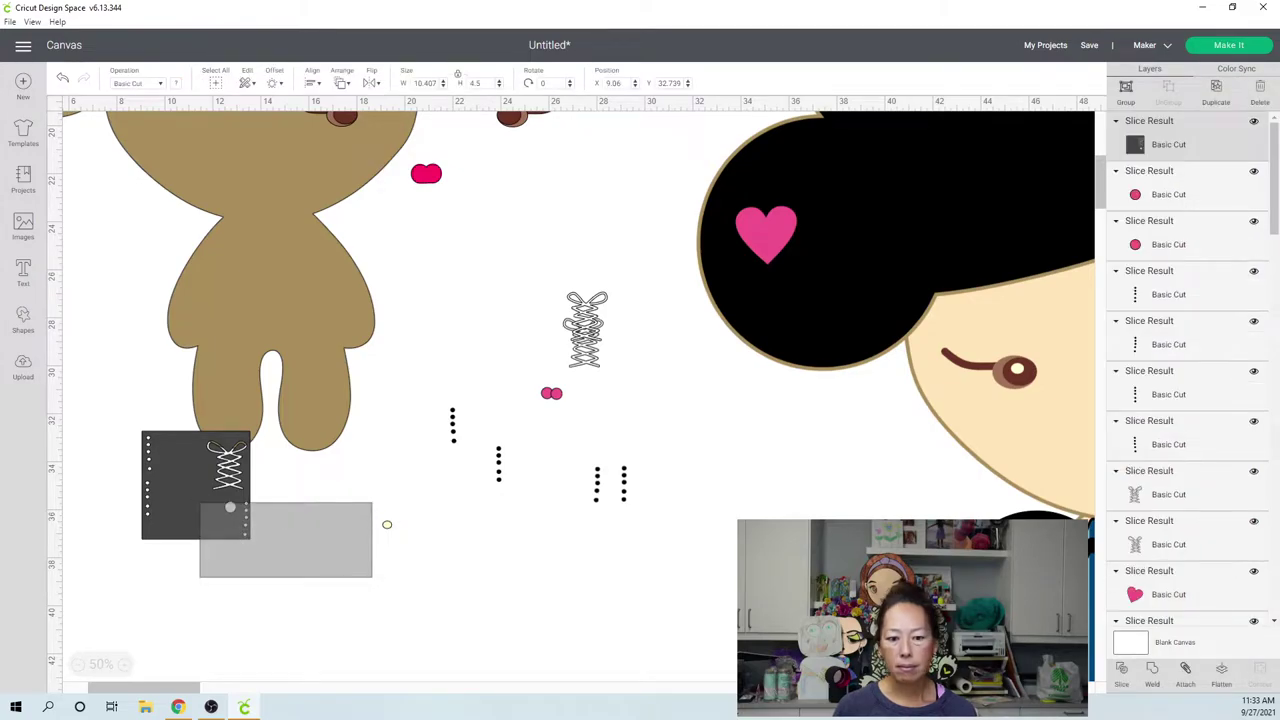
{"action": "left_click", "coordinate": [1124, 672]}
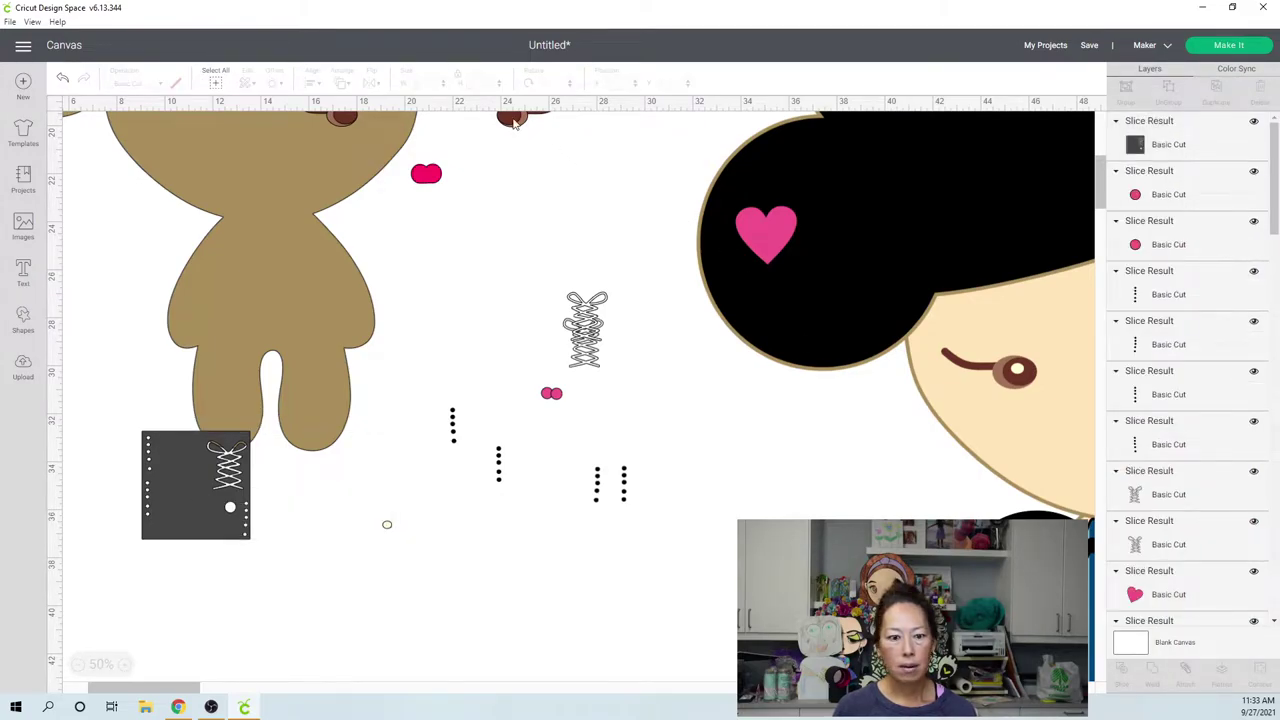
- Move the brown eye-and-lash pair to about X 9.5 and Y 34.9 inches so one overlaps the dark square, and slice it off
{"action": "left_click_drag", "start_coordinate": [514, 121], "coordinate": [370, 505]}
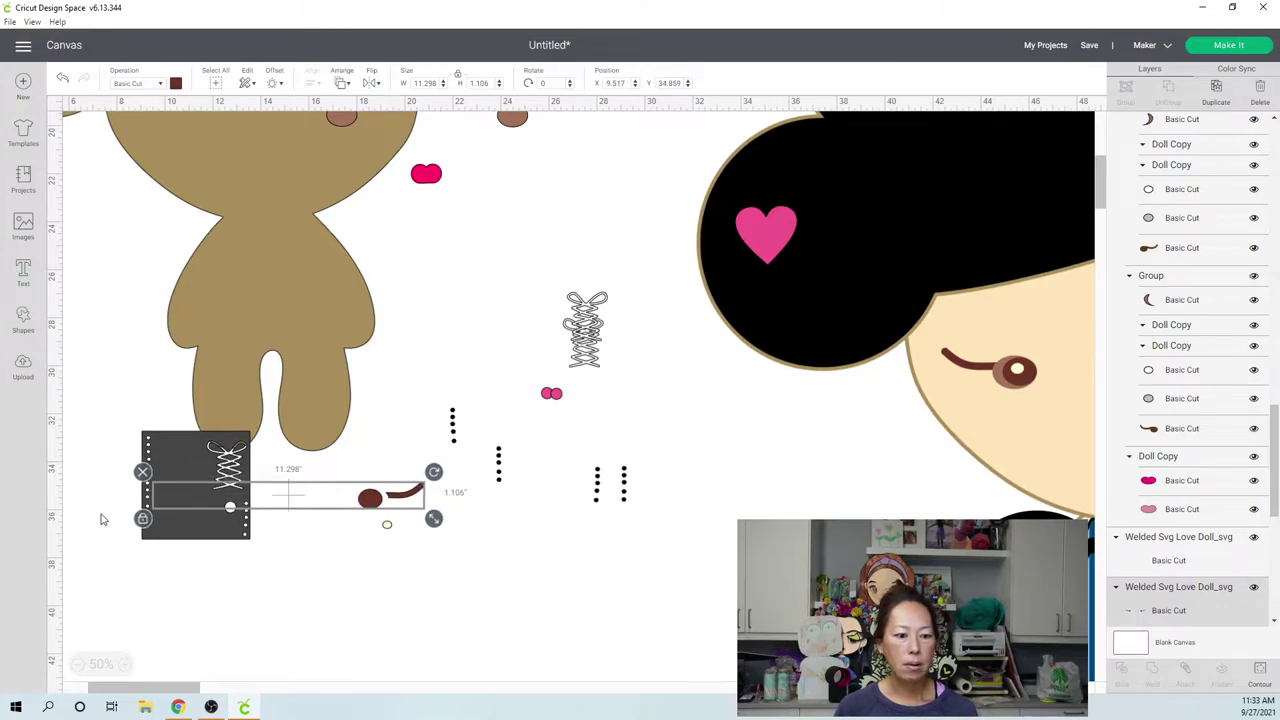
{"action": "left_click", "coordinate": [103, 510]}
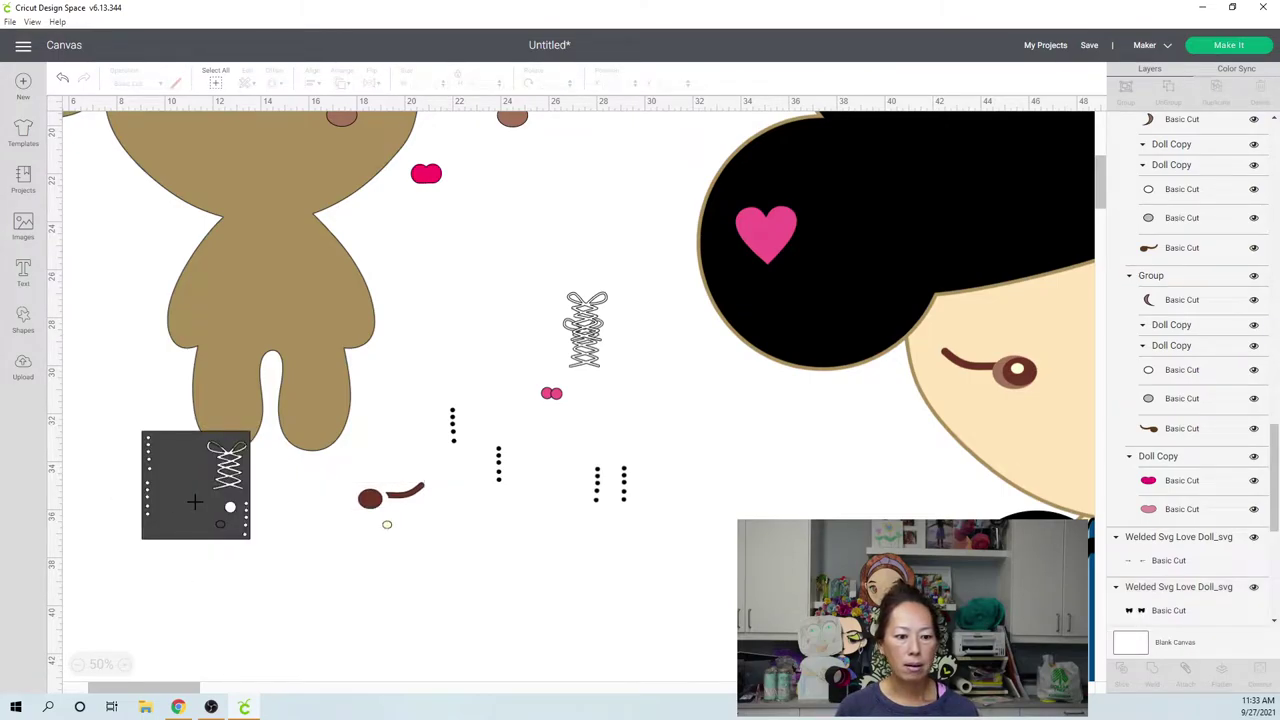
{"action": "left_click", "coordinate": [195, 501]}
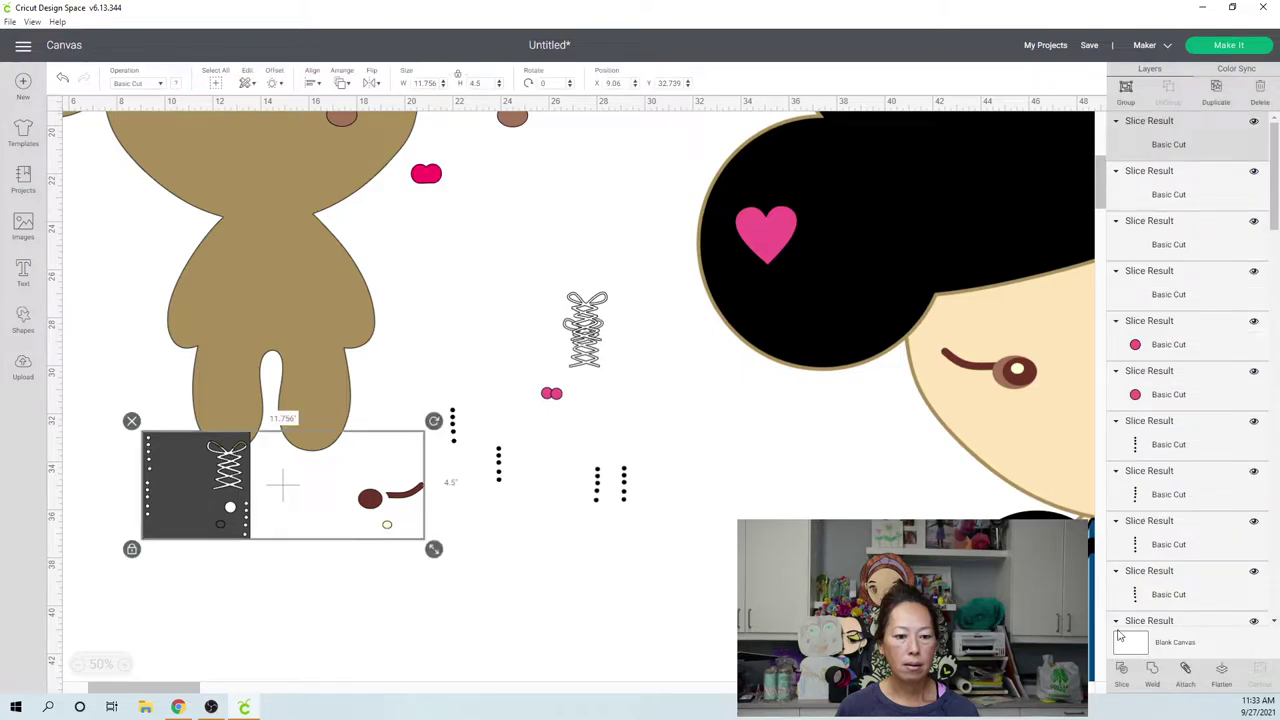
{"action": "left_click", "coordinate": [1122, 668]}
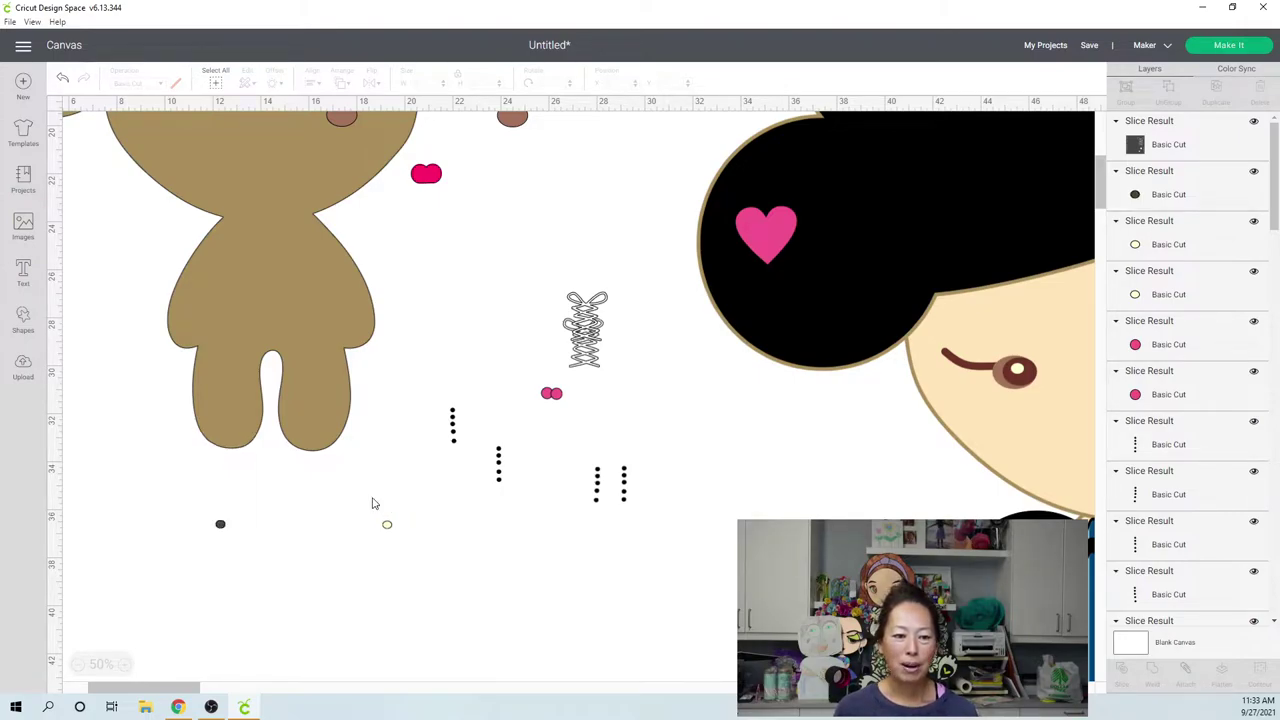
- Move one brown eye-and-lash piece up near the shoelaces, and pull the dark square and the dark lash copy away from the other
{"action": "key", "text": "ctrl+z"}
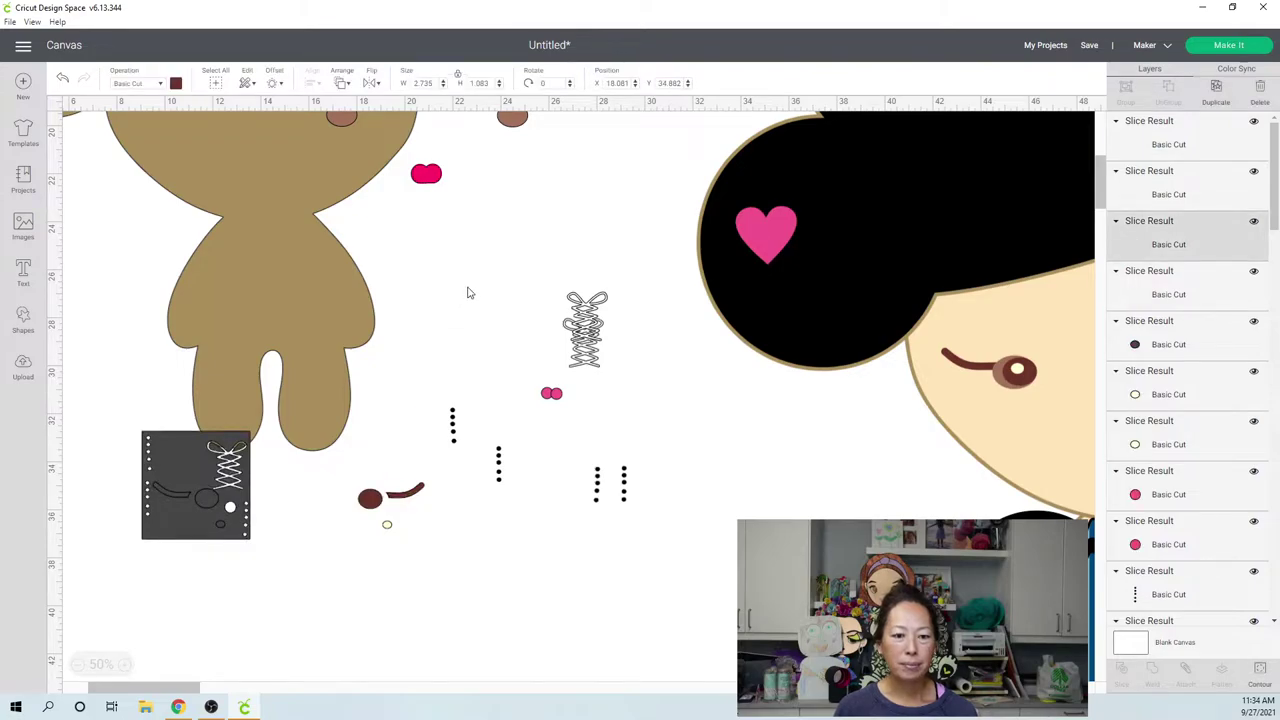
{"action": "left_click_drag", "start_coordinate": [219, 459], "coordinate": [231, 579]}
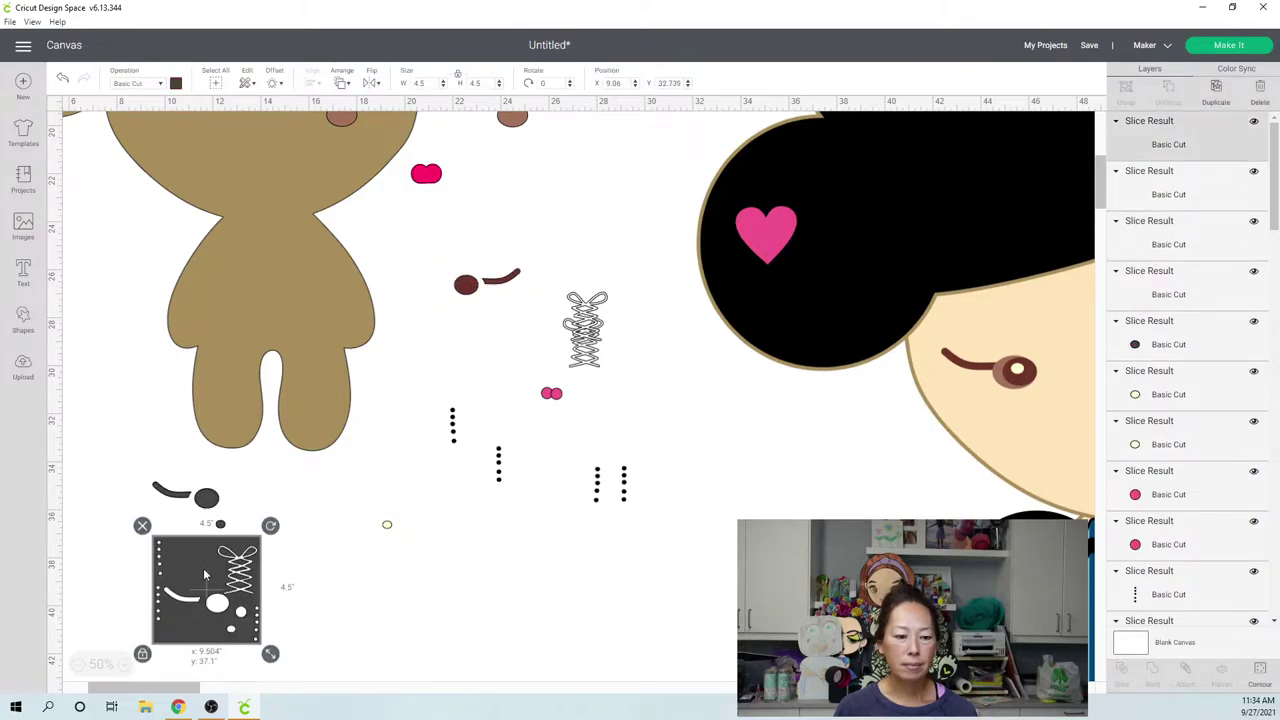
{"action": "left_click_drag", "start_coordinate": [206, 497], "coordinate": [317, 502]}
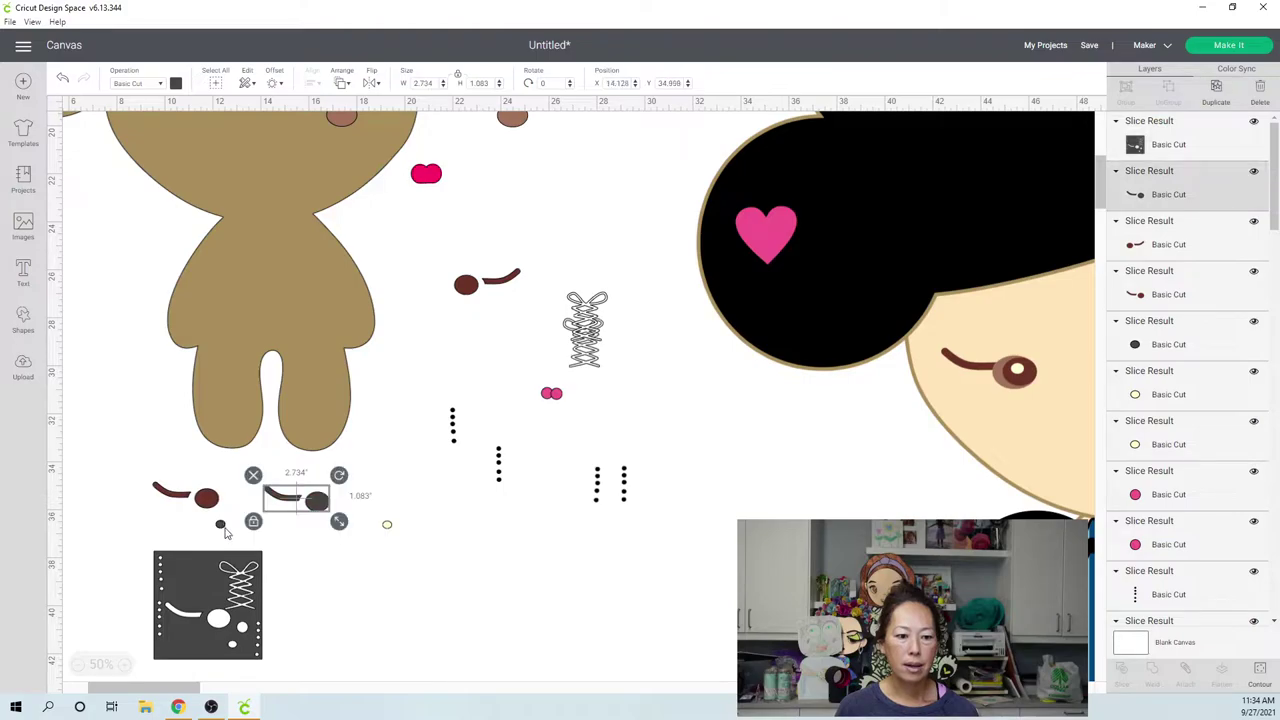
- Delete the dark highlight and eye copies, and gather the brown eye pieces and the pale highlights with their matching halves
{"action": "left_click_drag", "start_coordinate": [222, 528], "coordinate": [318, 510]}
{"action": "left_click", "coordinate": [317, 508]}
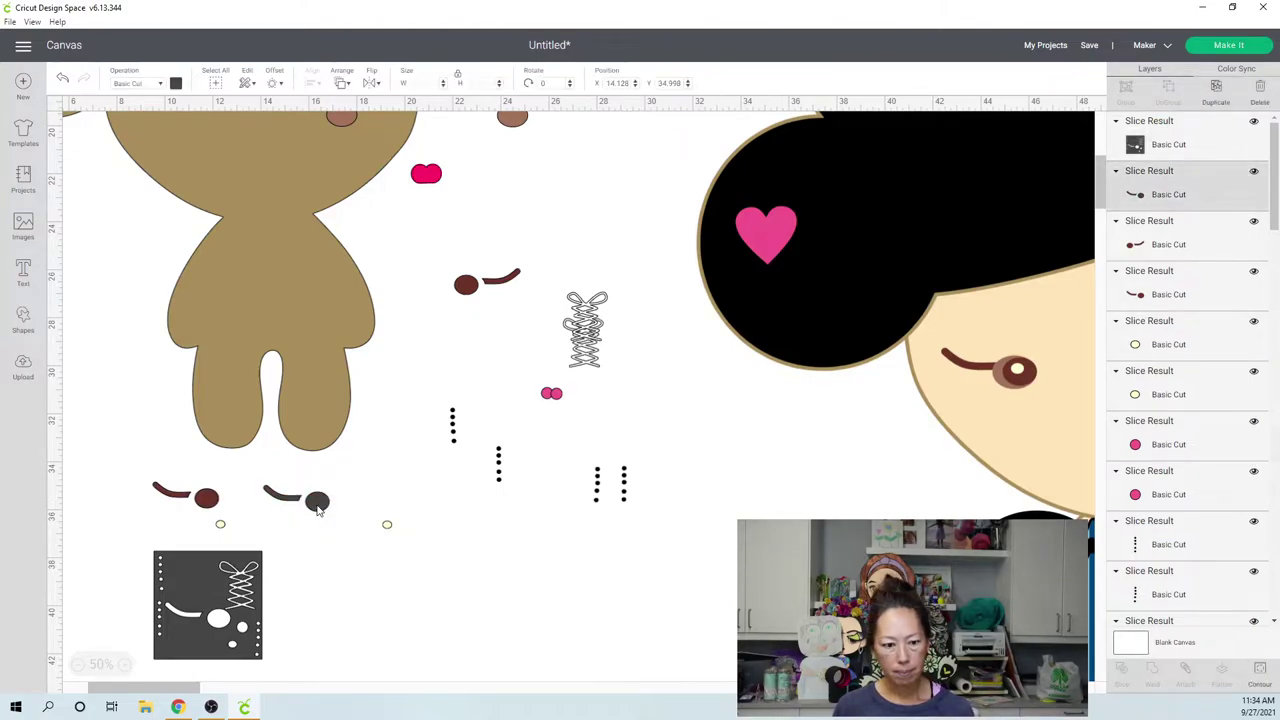
{"action": "left_click_drag", "start_coordinate": [197, 505], "coordinate": [512, 316]}
{"action": "left_click_drag", "start_coordinate": [221, 527], "coordinate": [405, 514]}
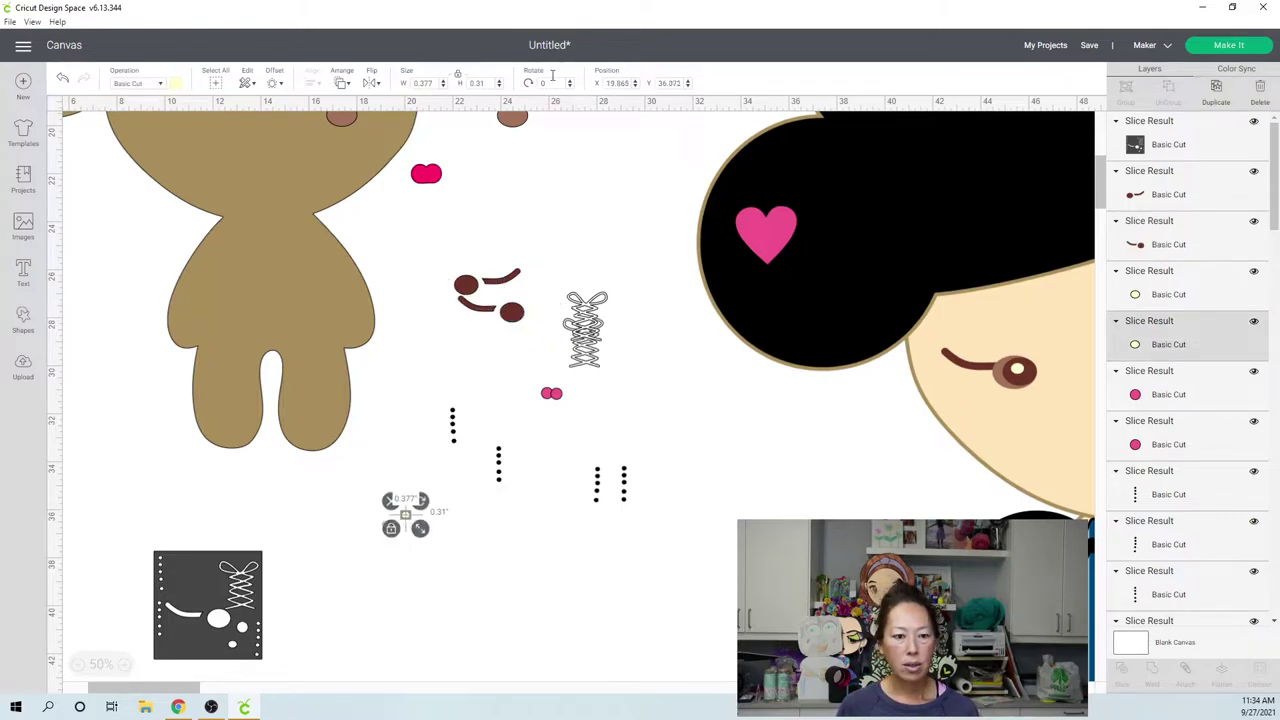
- Place the light brown eye ovals so one overlaps an uncut area of the dark square, and slice it off
{"action": "left_click", "coordinate": [514, 121]}
{"action": "left_click_drag", "start_coordinate": [505, 198], "coordinate": [370, 590]}
{"action": "left_click", "coordinate": [103, 580]}
{"action": "left_click_drag", "start_coordinate": [101, 575], "coordinate": [400, 605]}
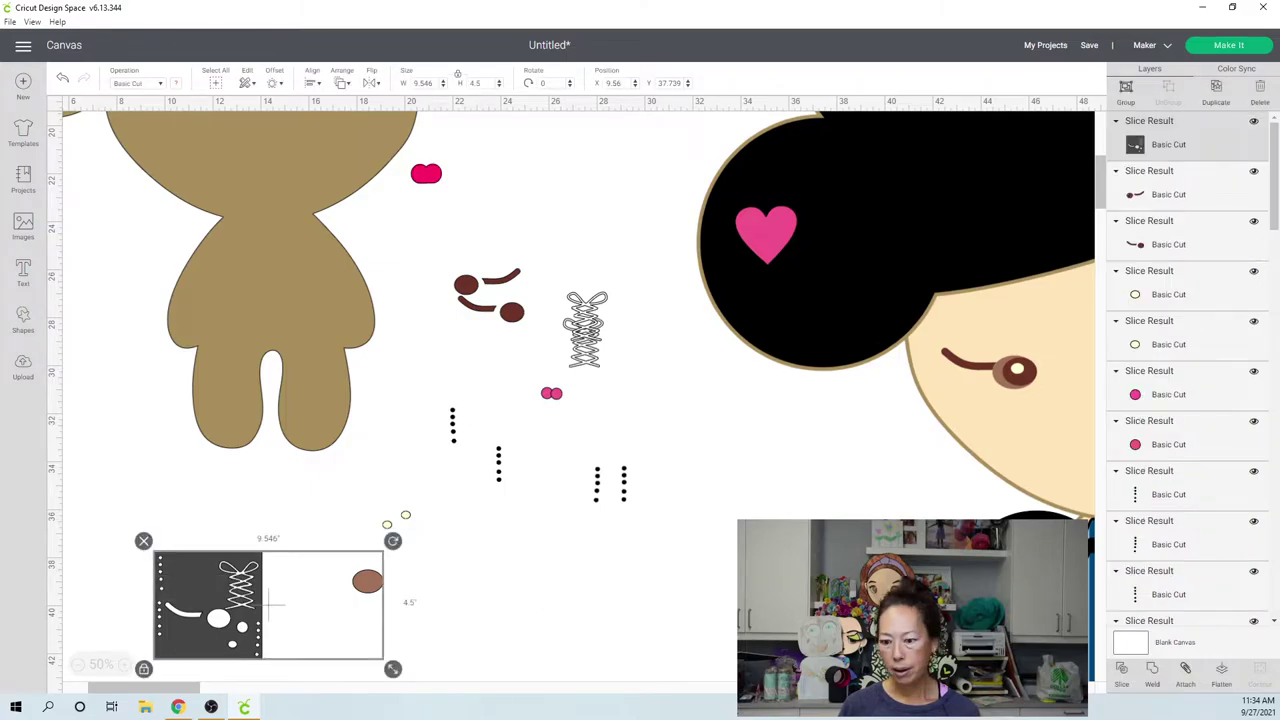
{"action": "left_click", "coordinate": [1122, 670]}
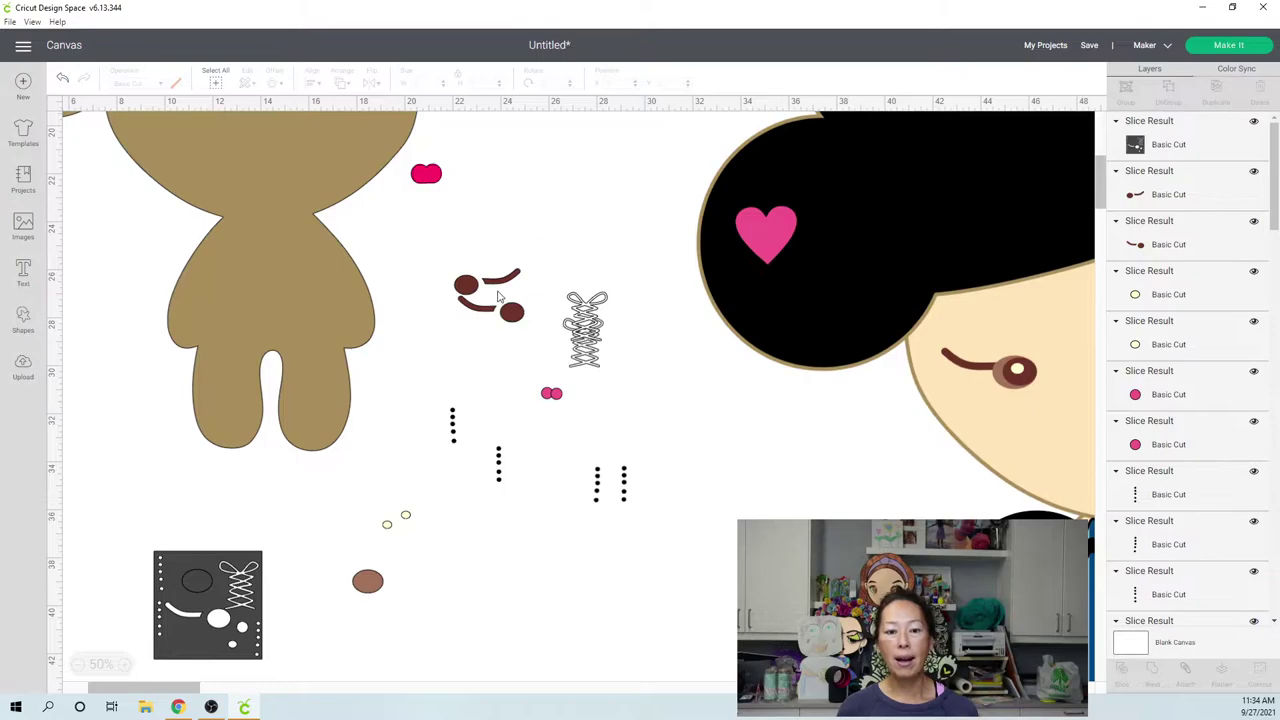
- Pull the dark square away, delete the dark oval copy, and gather both light brown eye ovals beside the brown eye-and-lash pieces
{"action": "left_click_drag", "start_coordinate": [376, 584], "coordinate": [512, 343]}
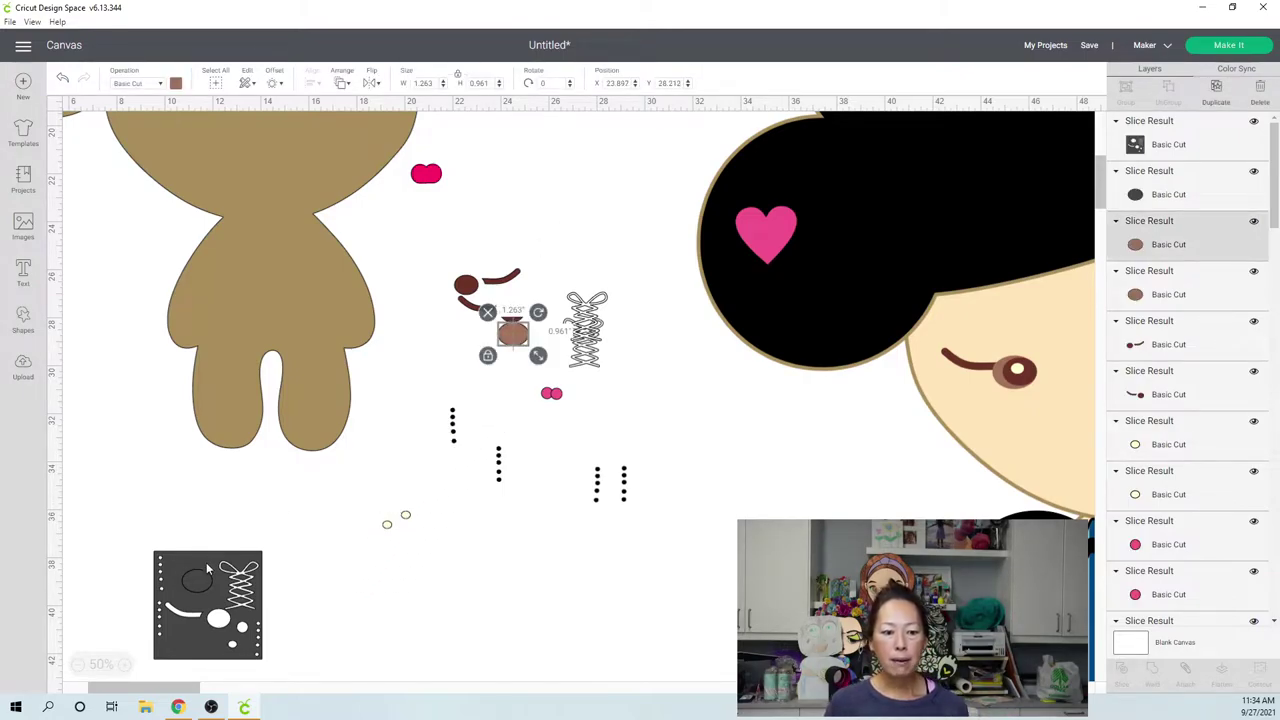
{"action": "left_click_drag", "start_coordinate": [204, 568], "coordinate": [354, 596]}
{"action": "left_click_drag", "start_coordinate": [194, 580], "coordinate": [264, 535]}
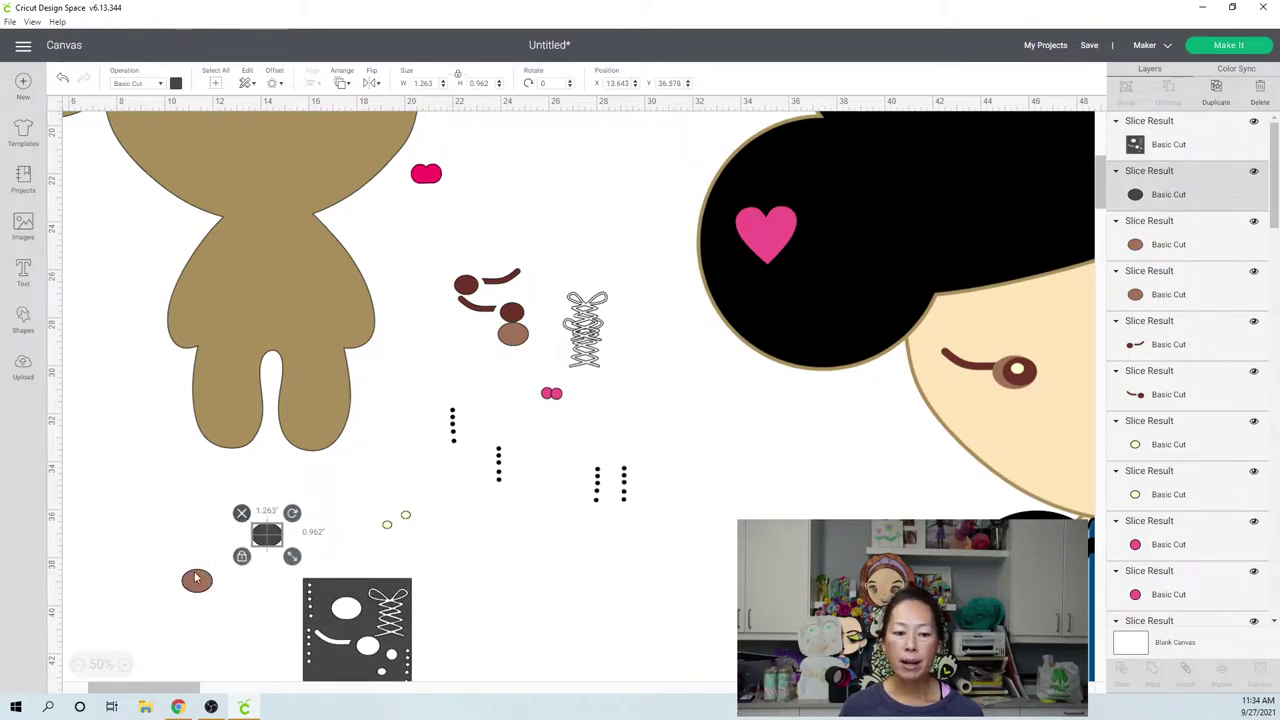
{"action": "key", "text": "Delete"}
{"action": "left_click_drag", "start_coordinate": [197, 577], "coordinate": [535, 295]}
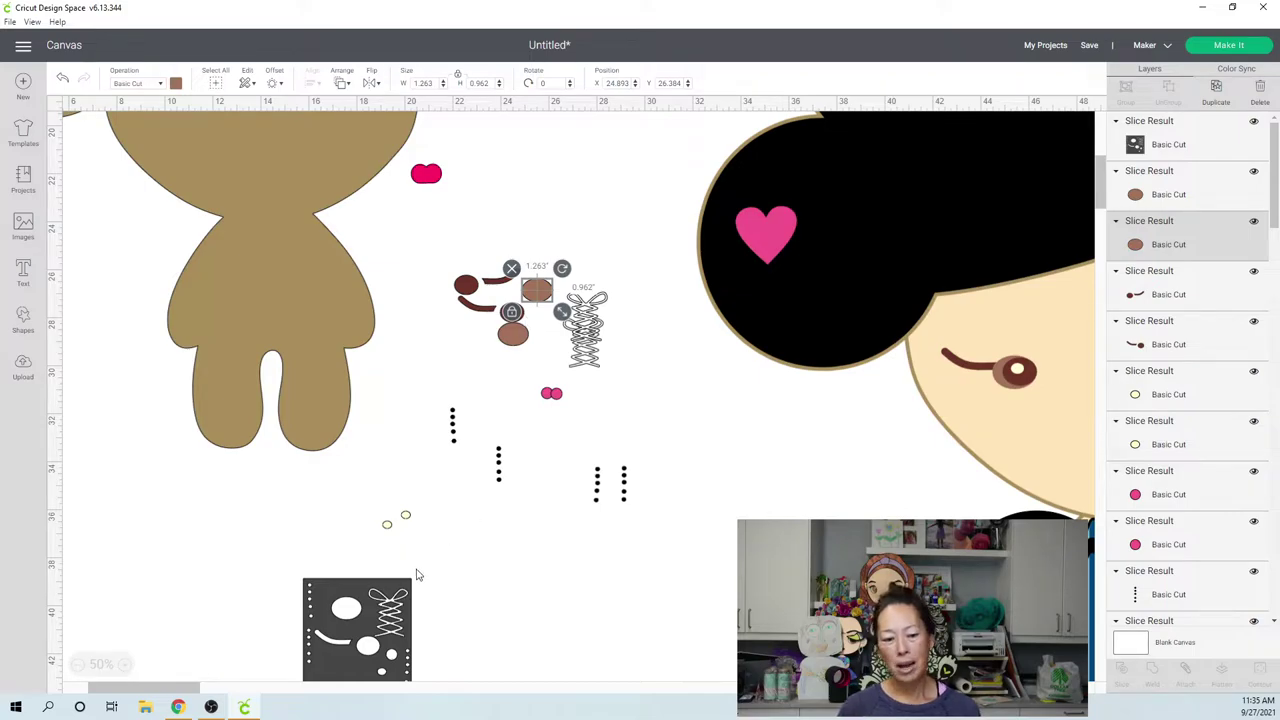
- Move the used dark square out from the loose pieces and delete it
{"action": "left_click", "coordinate": [375, 630]}
{"action": "left_click_drag", "start_coordinate": [330, 600], "coordinate": [205, 500]}
{"action": "left_click", "coordinate": [154, 469]}
{"action": "left_click", "coordinate": [199, 487]}
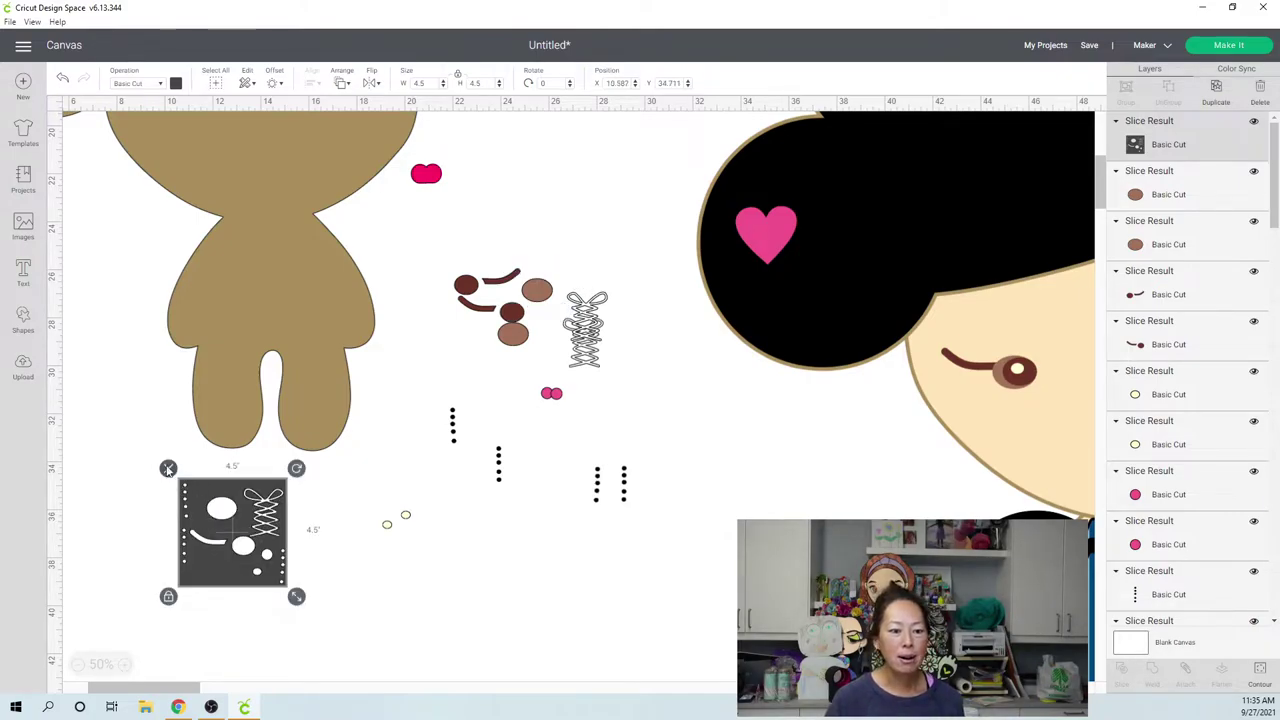
{"action": "left_click", "coordinate": [168, 469]}
- Move the blue dress stripes to about X 25.6 and Y 4 inches, and shift the flattened doll up and sideways
{"action": "scroll", "coordinate": [558, 328], "scroll_direction": "up", "scroll_amount": 1}
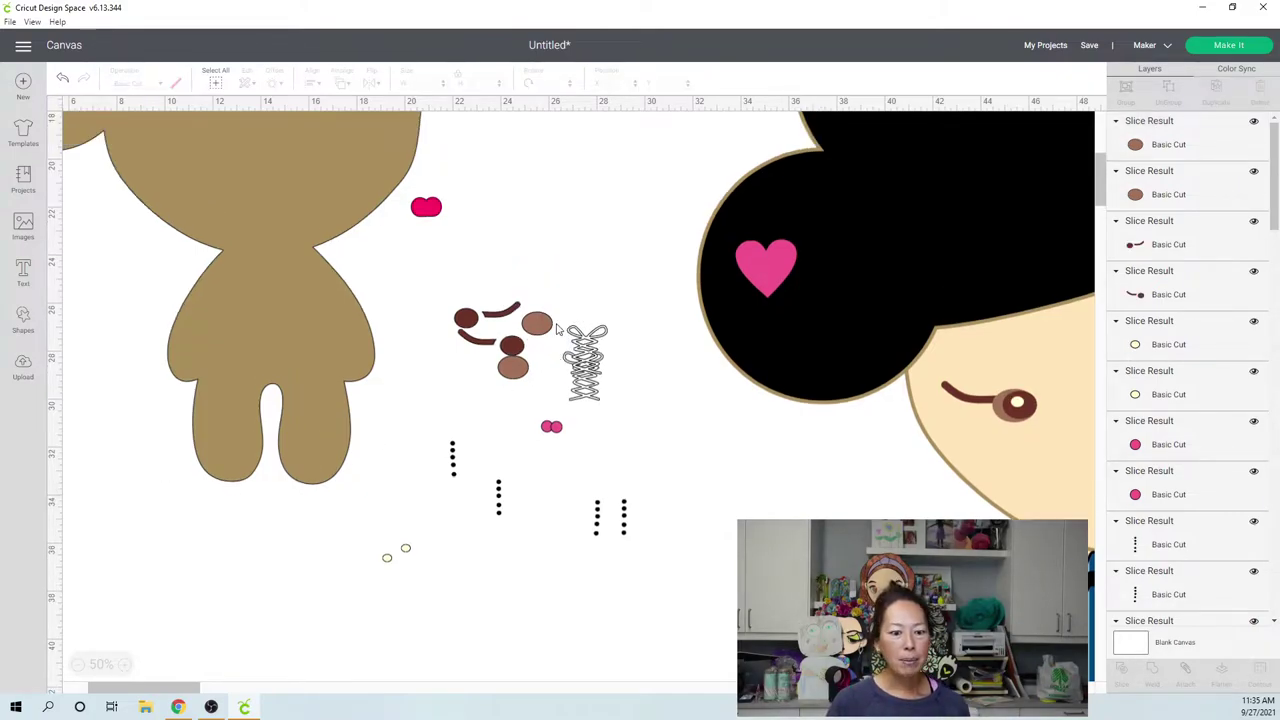
{"action": "scroll", "coordinate": [558, 335], "scroll_direction": "up", "scroll_amount": 7}
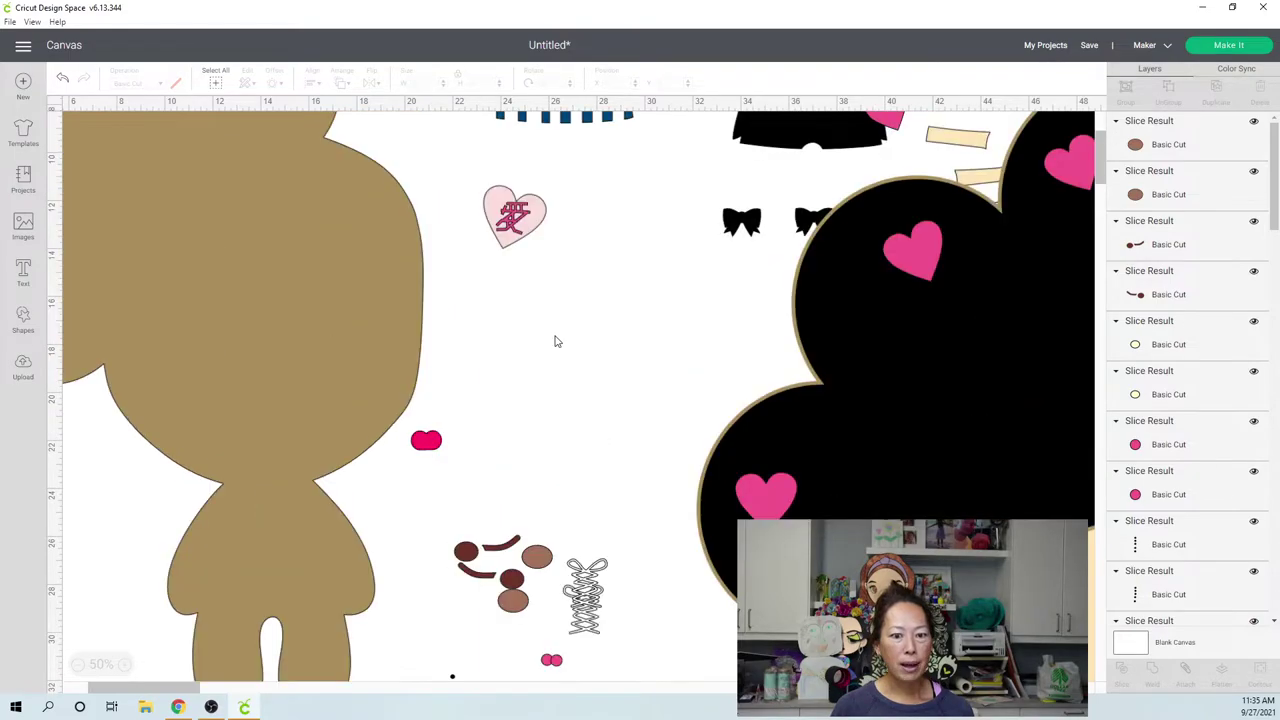
{"action": "scroll", "coordinate": [557, 341], "scroll_direction": "up", "scroll_amount": 6}
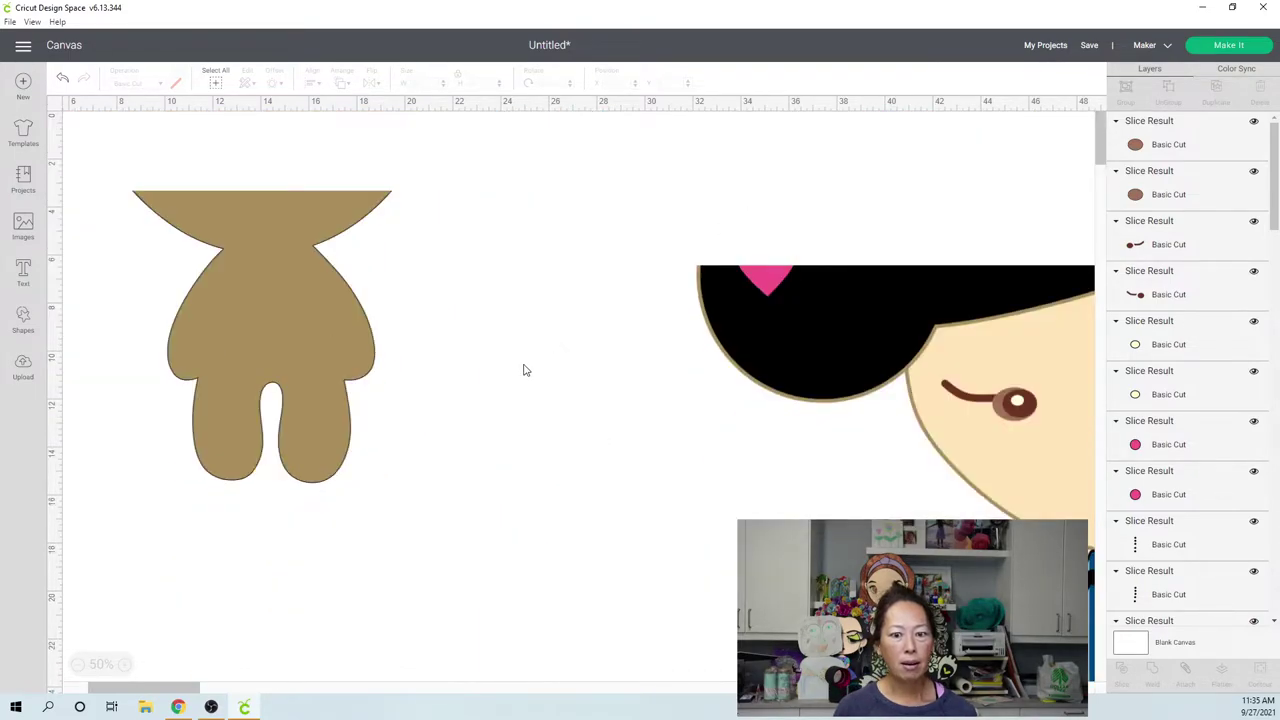
{"action": "left_click", "coordinate": [79, 665]}
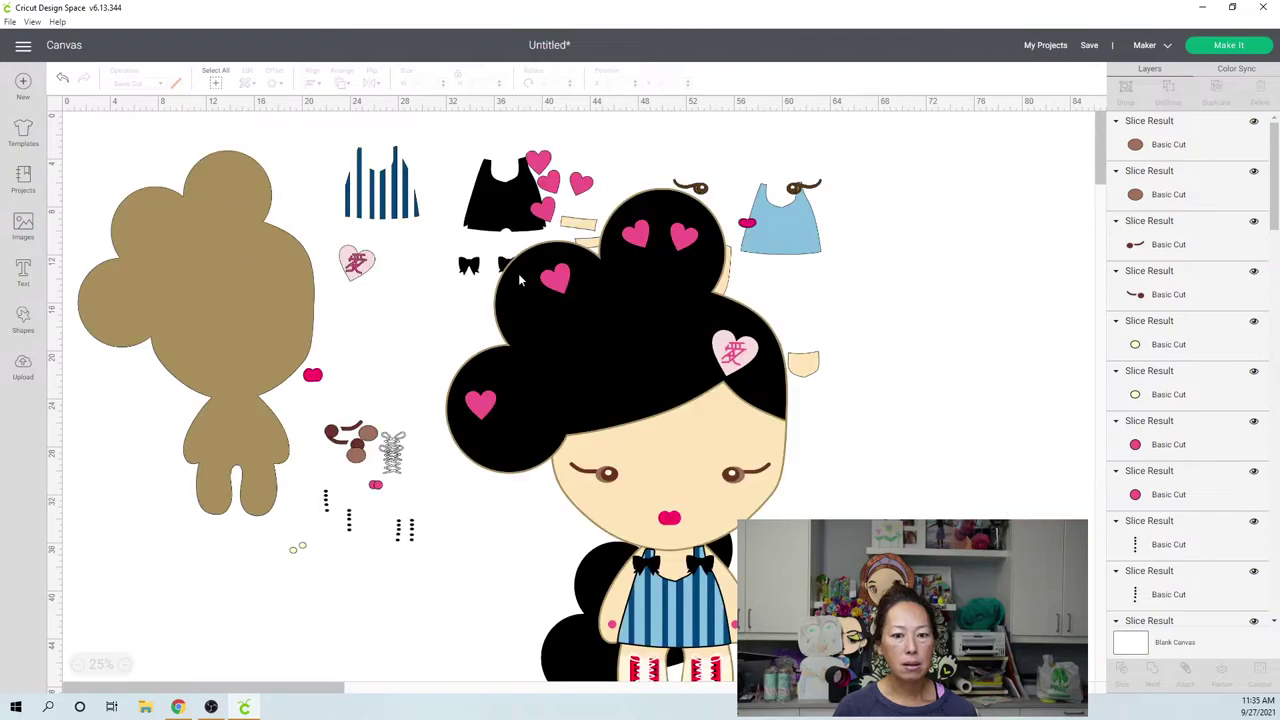
{"action": "left_click", "coordinate": [395, 195]}
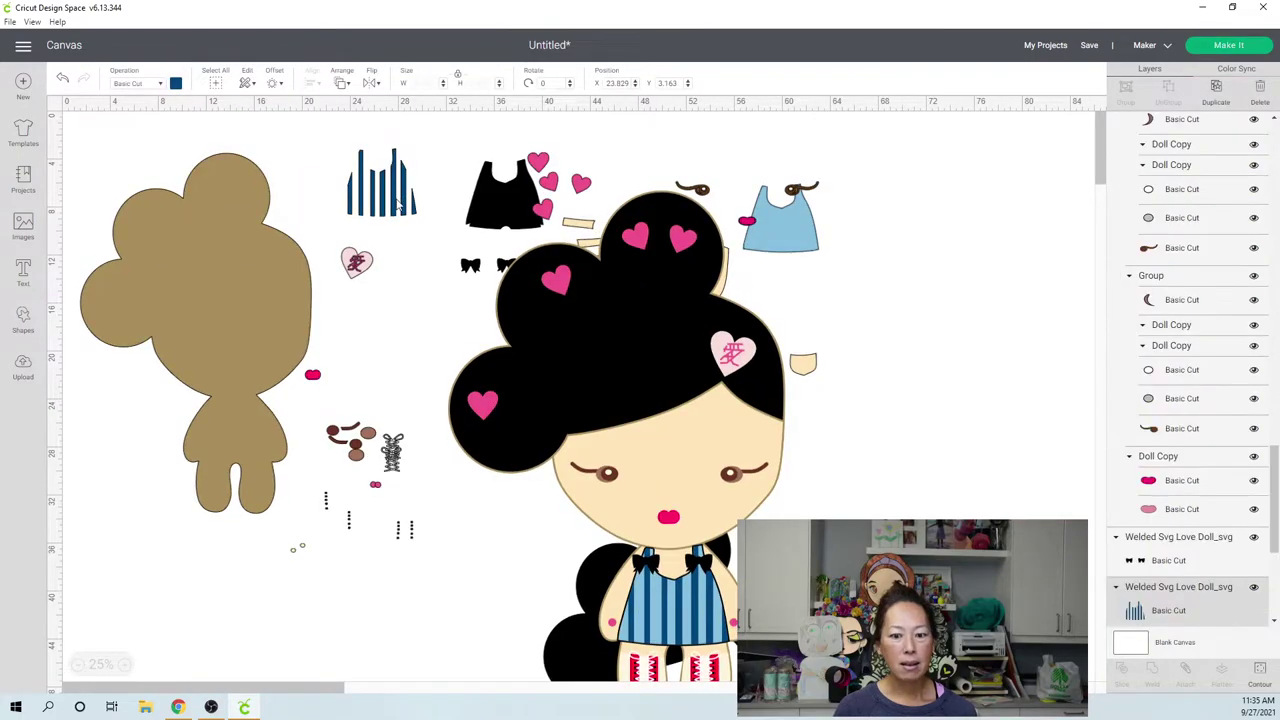
{"action": "left_click_drag", "start_coordinate": [397, 190], "coordinate": [419, 200]}
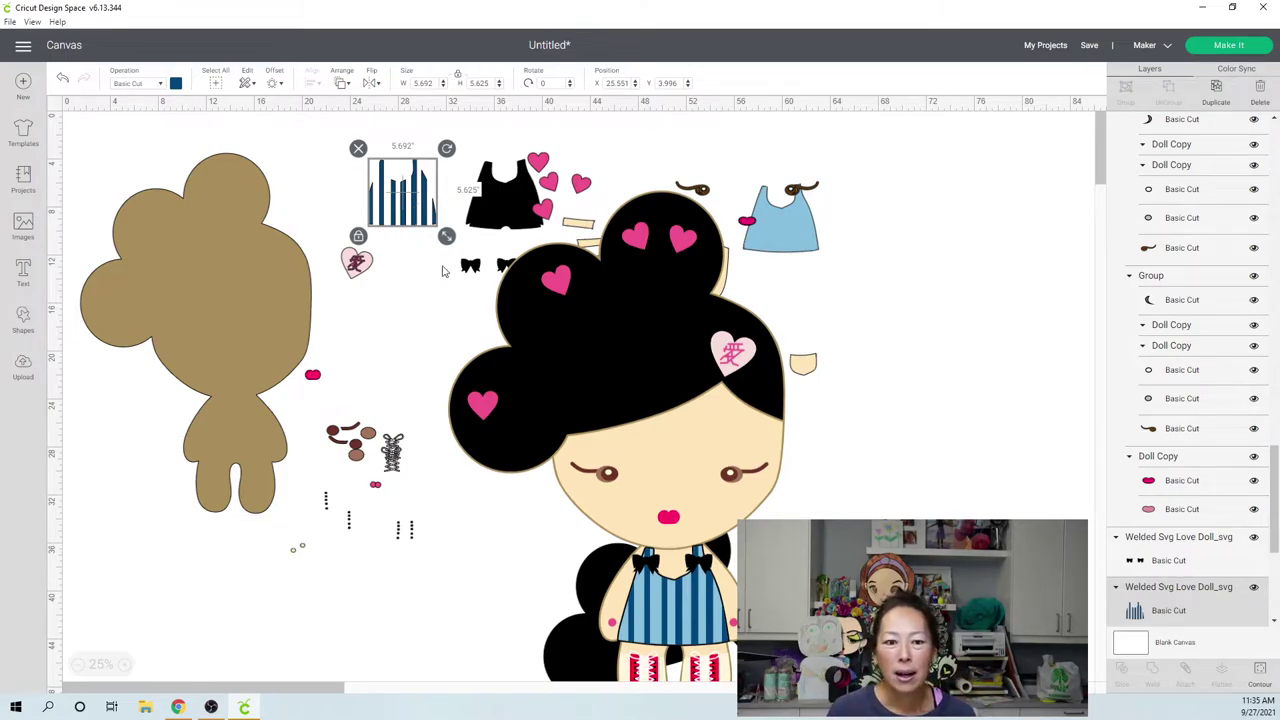
{"action": "left_click_drag", "start_coordinate": [680, 375], "coordinate": [734, 314]}
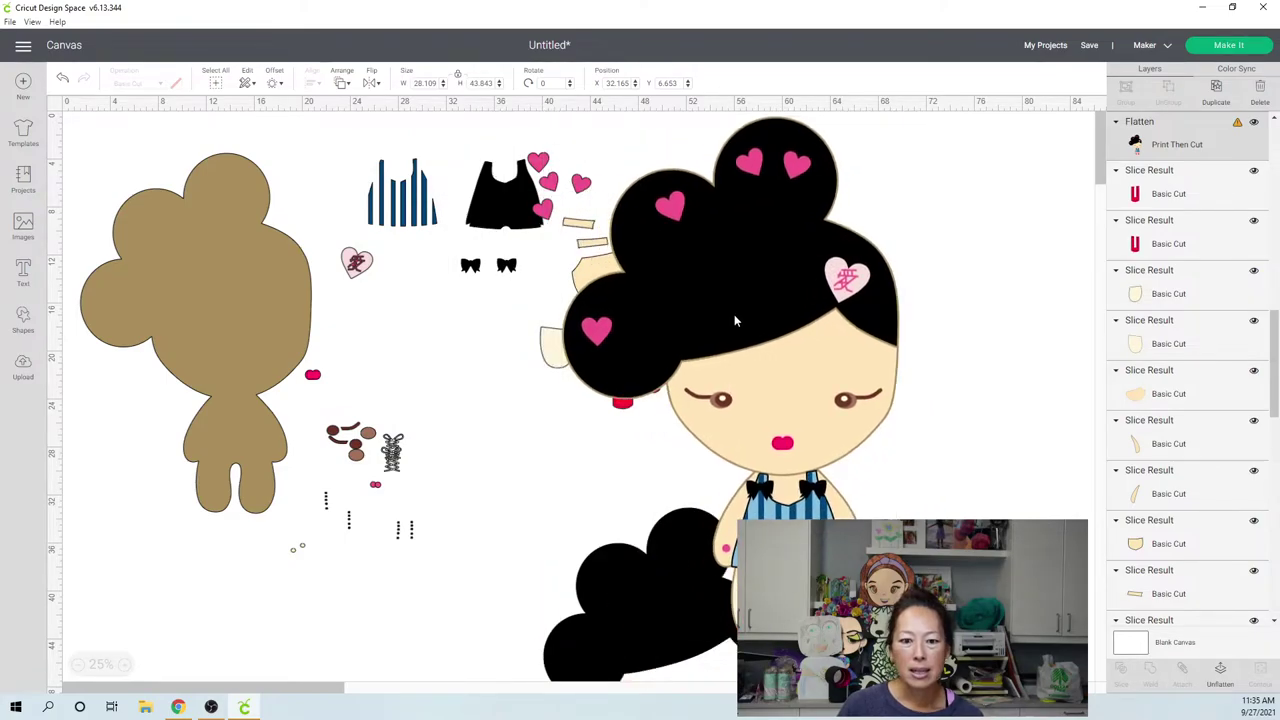
- Gather the loose lips, eye pieces, shoelaces, pink circles, dotted eyelets and pale highlights around the black dress and bows
{"action": "left_click_drag", "start_coordinate": [315, 380], "coordinate": [472, 348]}
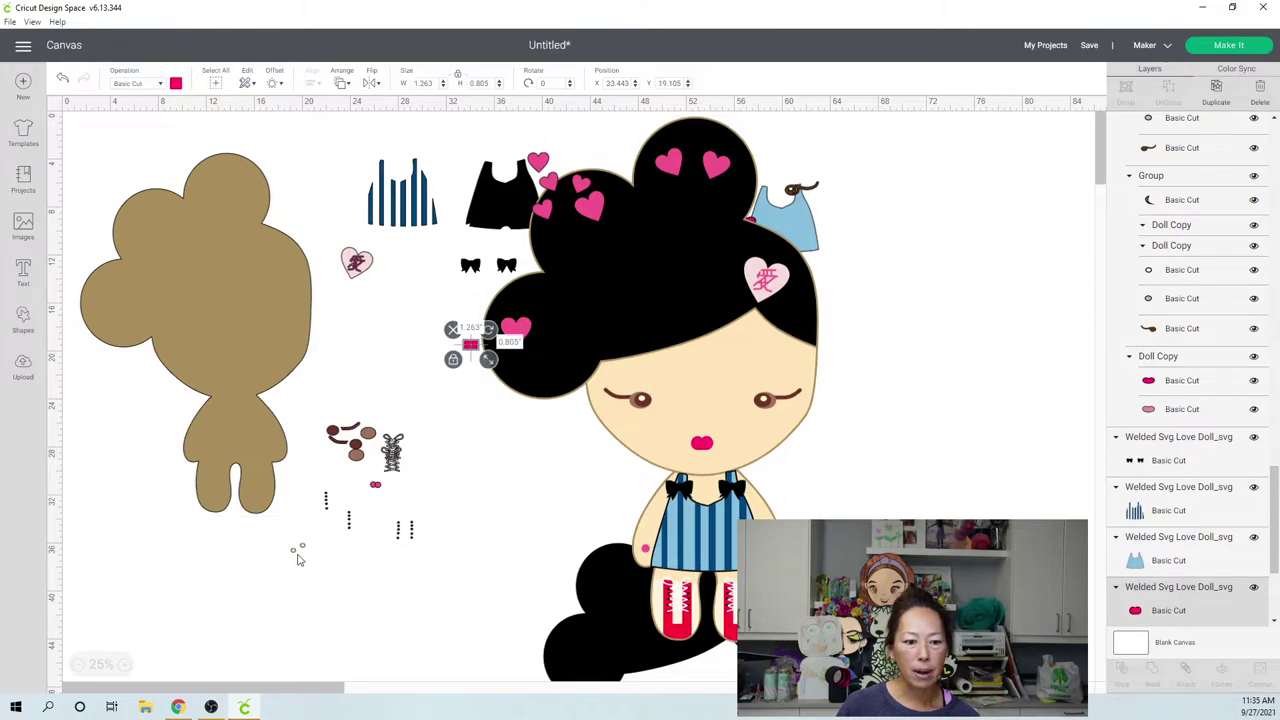
{"action": "left_click_drag", "start_coordinate": [440, 558], "coordinate": [451, 168]}
{"action": "left_click_drag", "start_coordinate": [325, 500], "coordinate": [442, 237]}
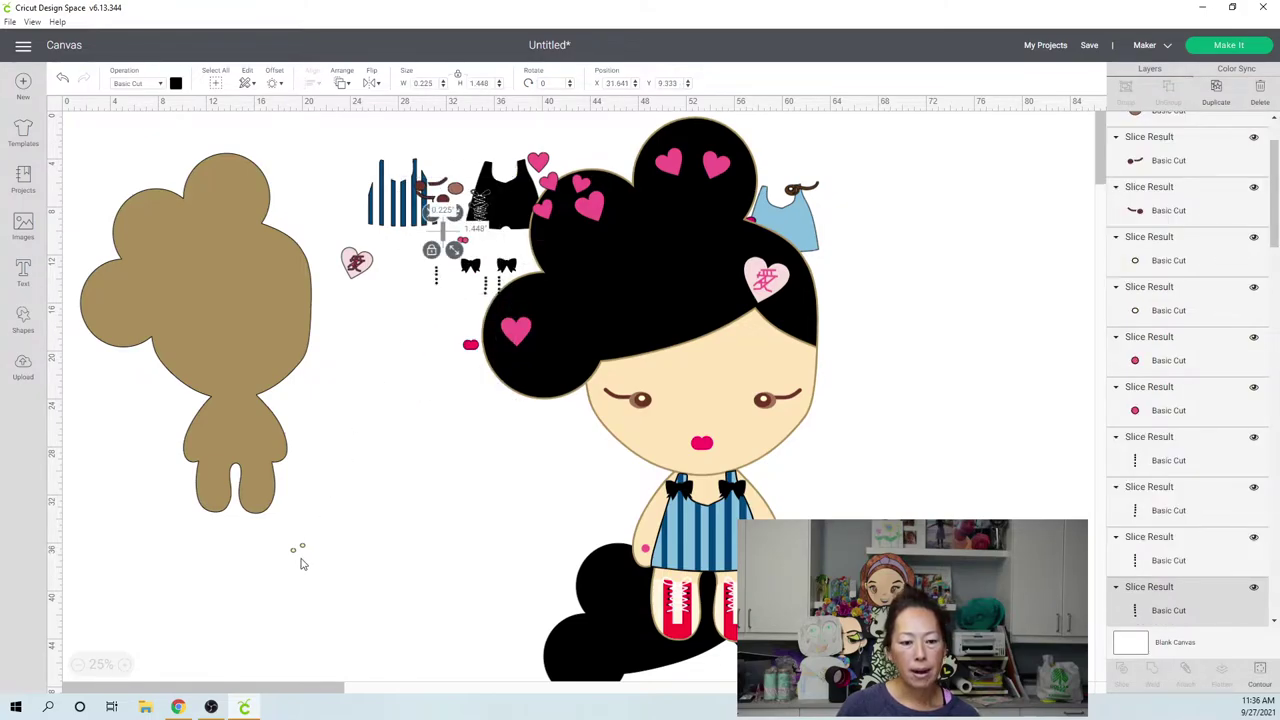
{"action": "left_click_drag", "start_coordinate": [320, 561], "coordinate": [500, 188]}
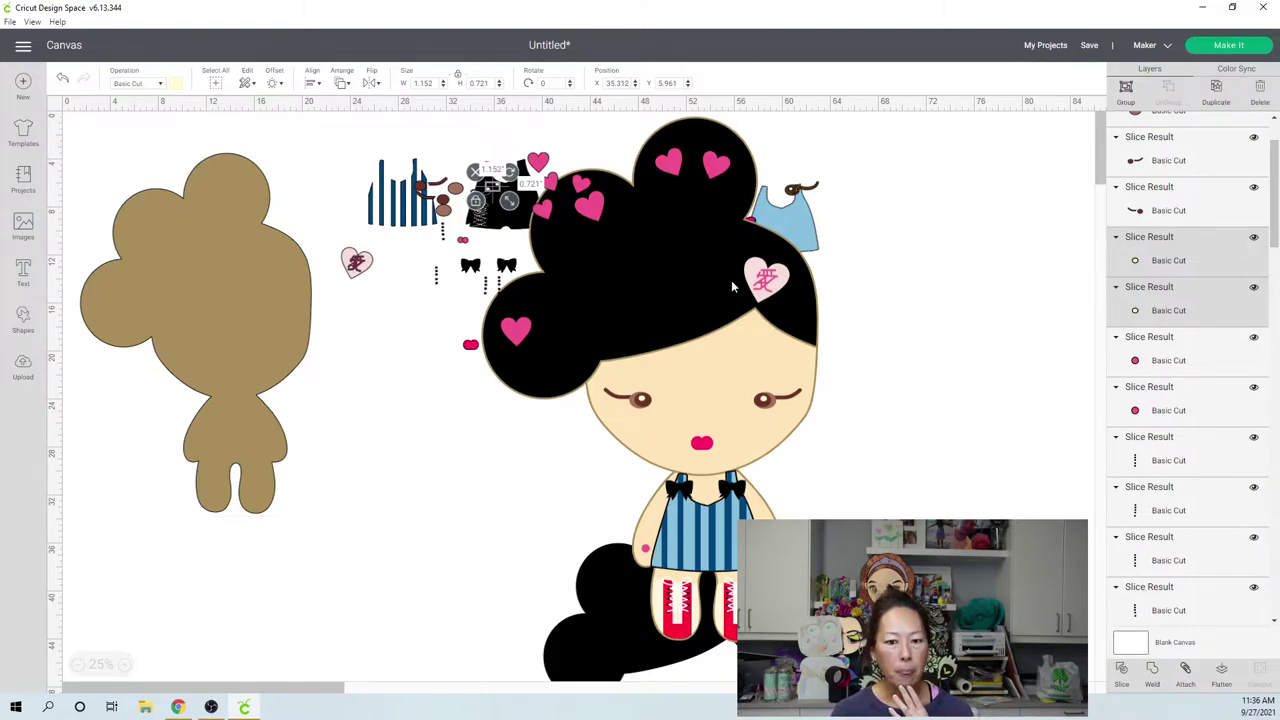
- List the pieces by color, and move the flattened doll down to about Y 19.2 inches, clear of the face pieces
{"action": "left_click", "coordinate": [1240, 69]}
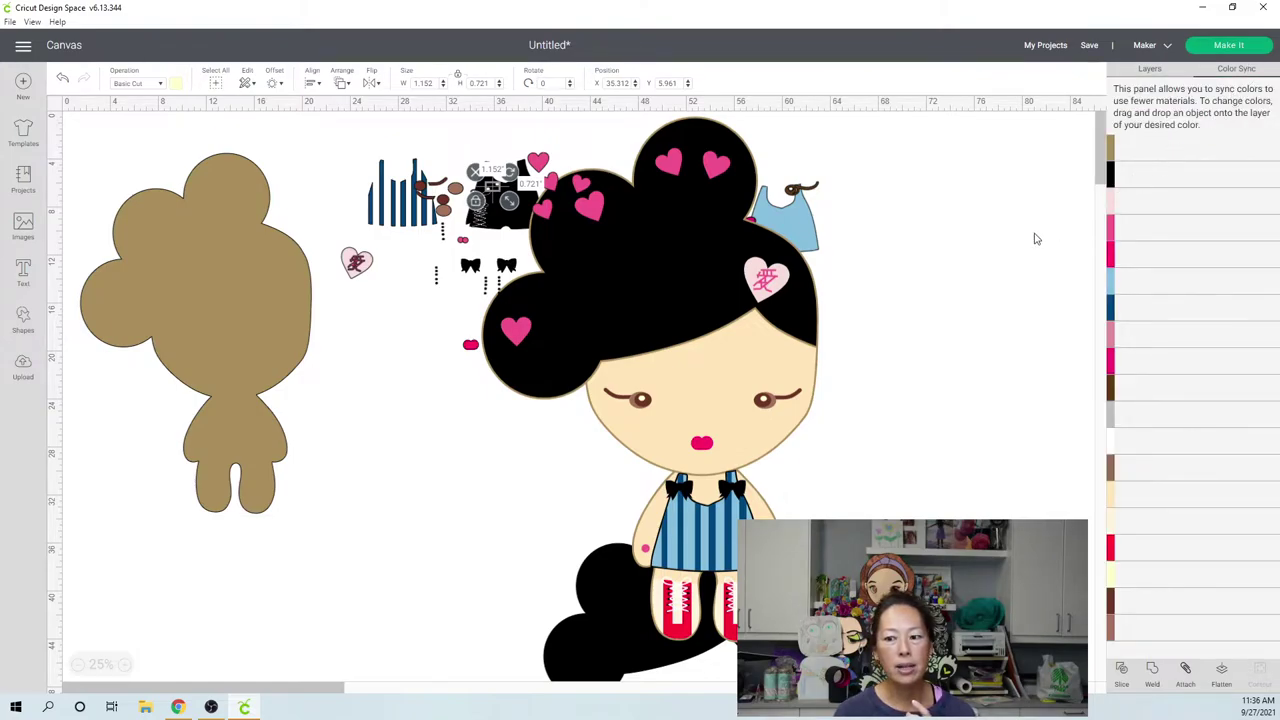
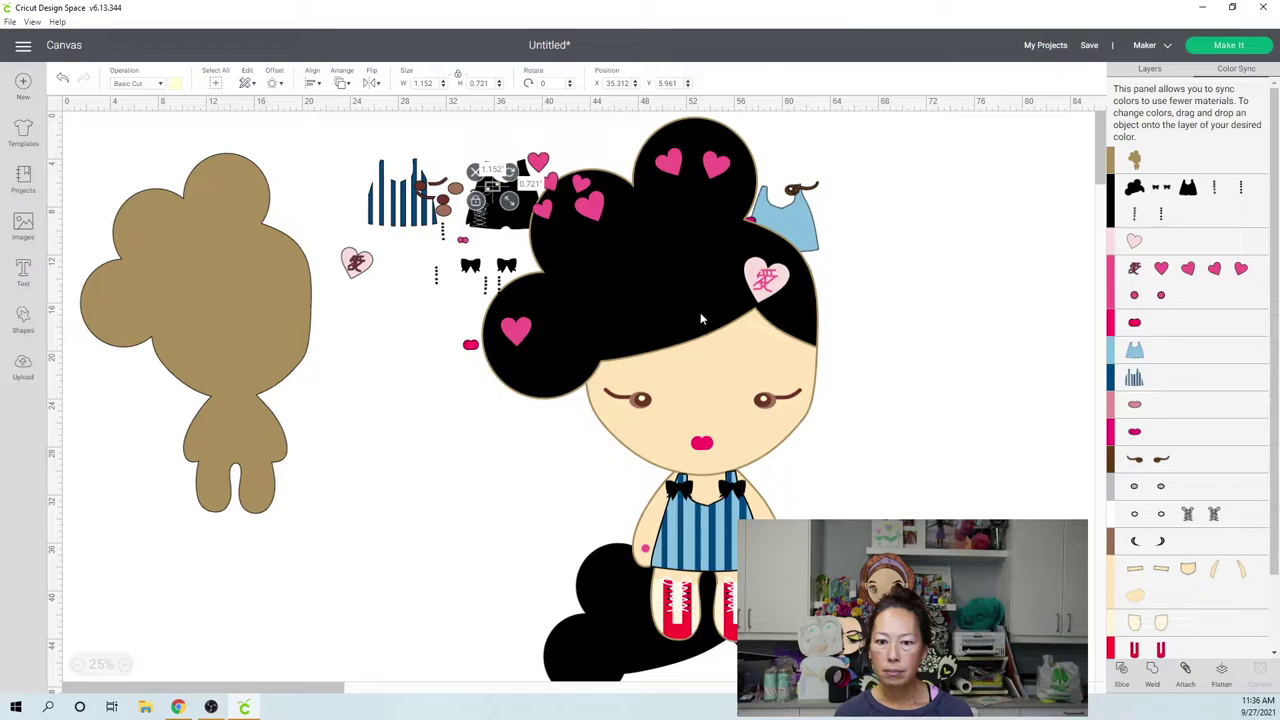
{"action": "left_click_drag", "start_coordinate": [700, 318], "coordinate": [782, 680]}
{"action": "left_click", "coordinate": [709, 403]}
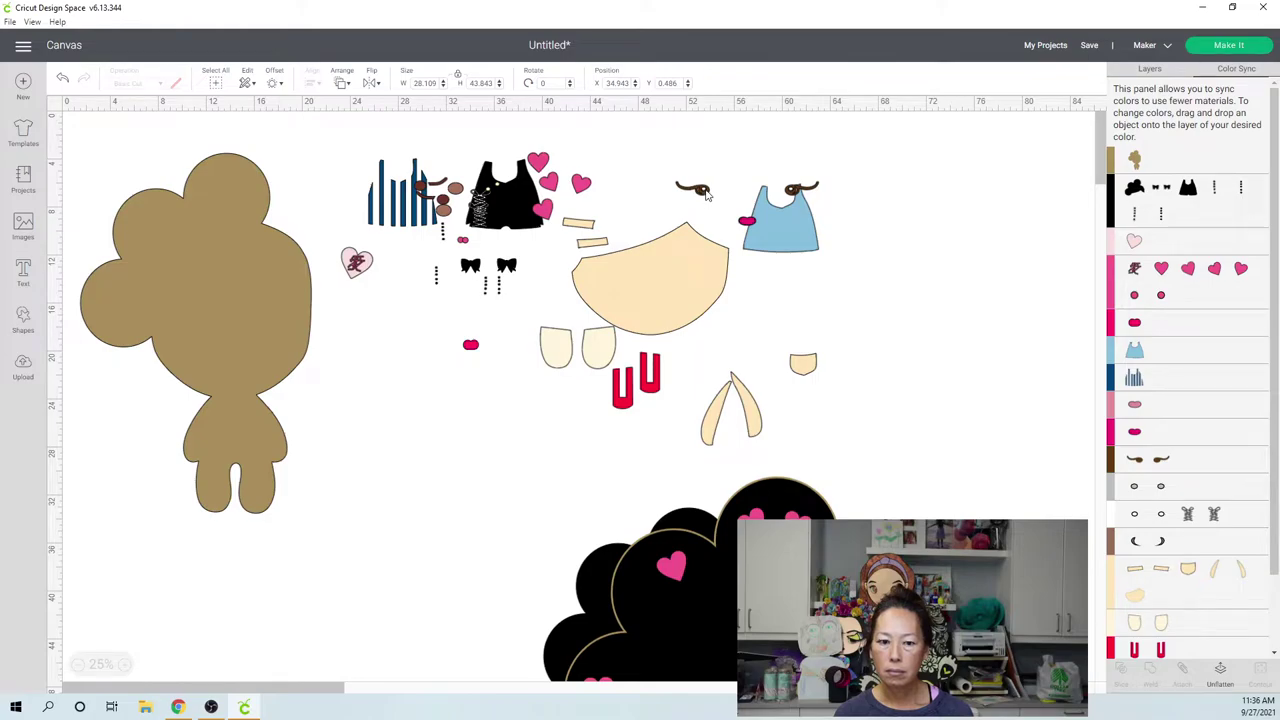
{"action": "key", "text": "ctrl+z"}
{"action": "key", "text": "ctrl+z"}
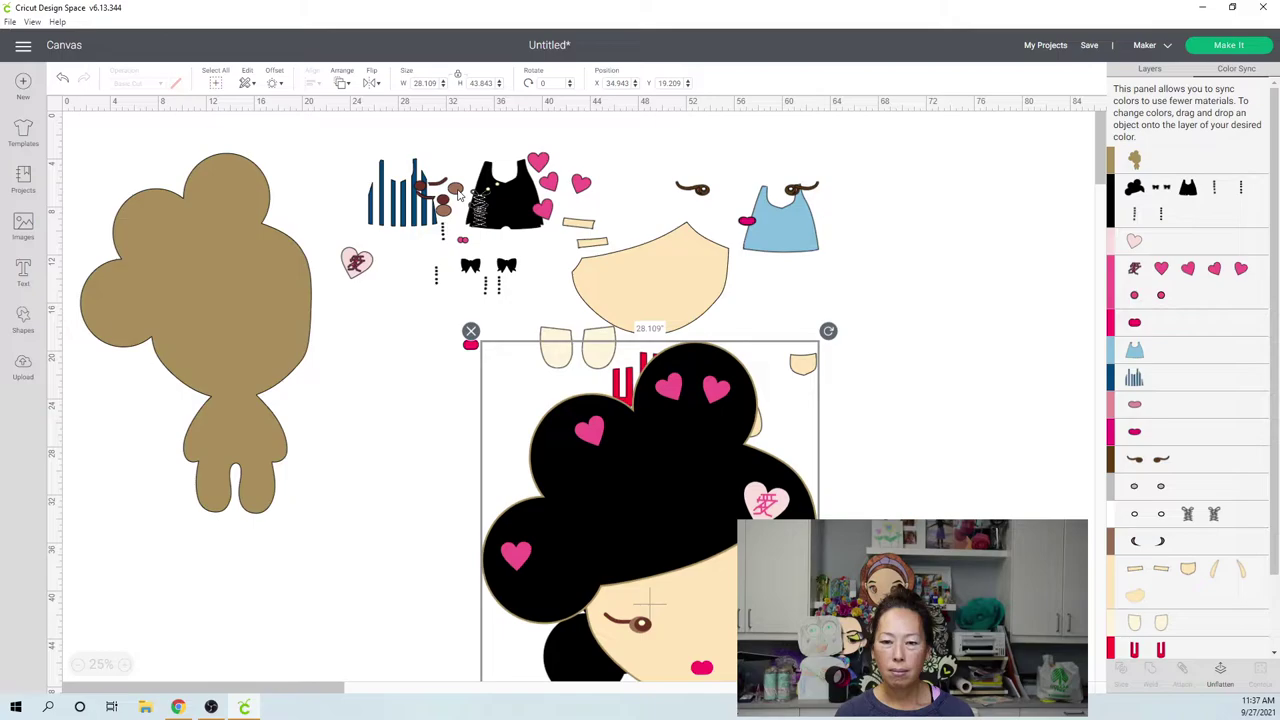
- Move the layered eyes-and-lips group to about X 48.1 and Y 2.7 inches, and the flattened doll to about X 18.5 and Y 0
{"action": "left_click", "coordinate": [705, 193]}
{"action": "left_click_drag", "start_coordinate": [705, 193], "coordinate": [668, 154]}
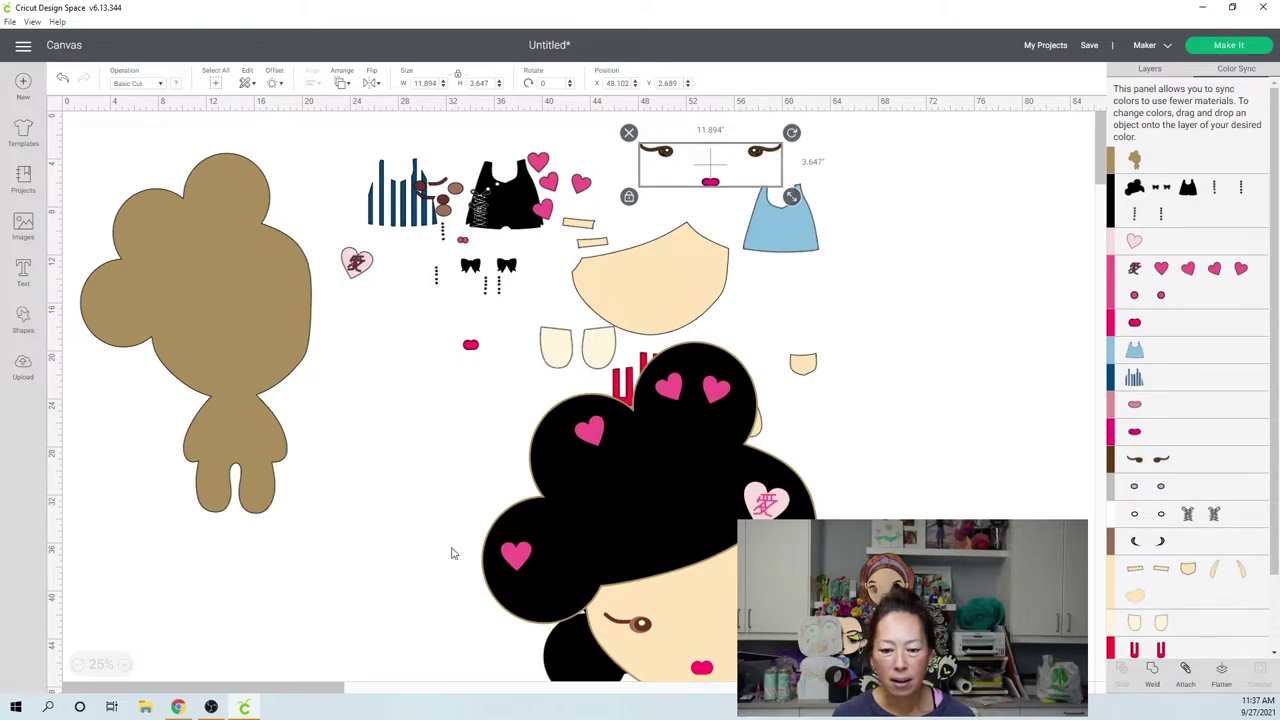
{"action": "left_click_drag", "start_coordinate": [688, 543], "coordinate": [490, 313]}
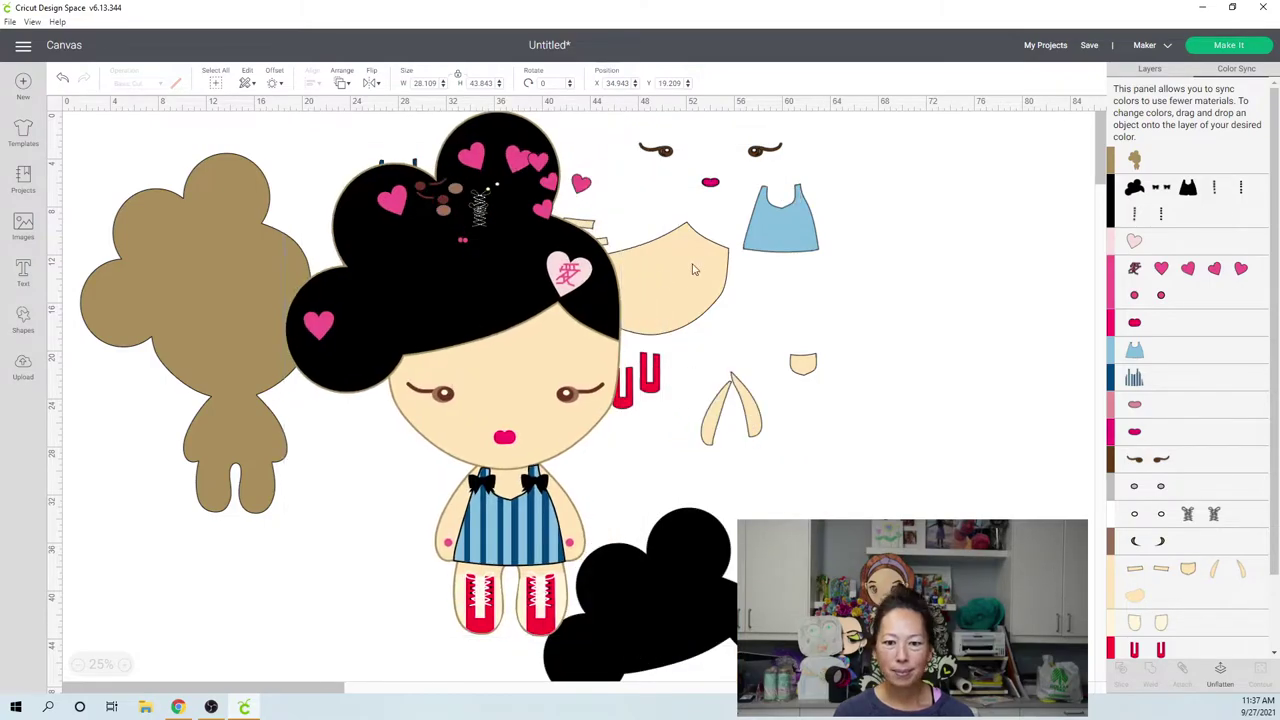
- Place the layered eyes-and-lips group over the flattened doll's face and send it to the front
{"action": "left_click", "coordinate": [124, 666]}
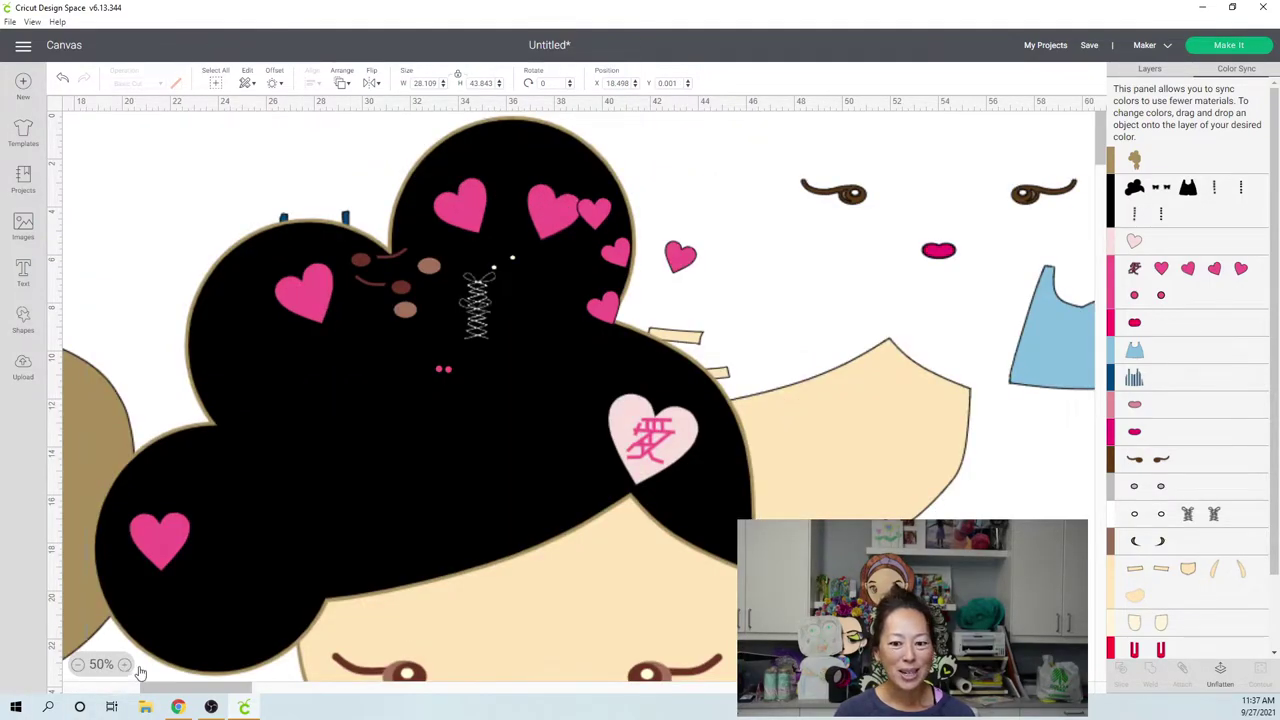
{"action": "left_click_drag", "start_coordinate": [829, 251], "coordinate": [593, 590]}
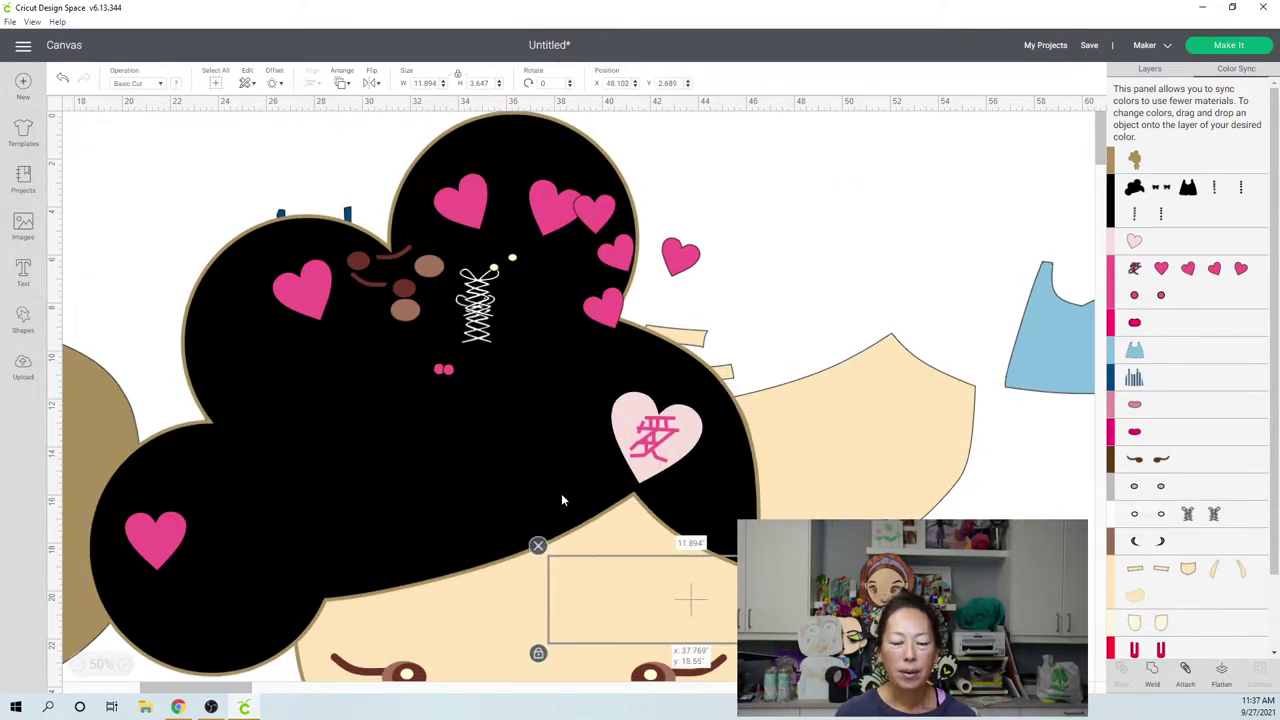
{"action": "left_click", "coordinate": [341, 85]}
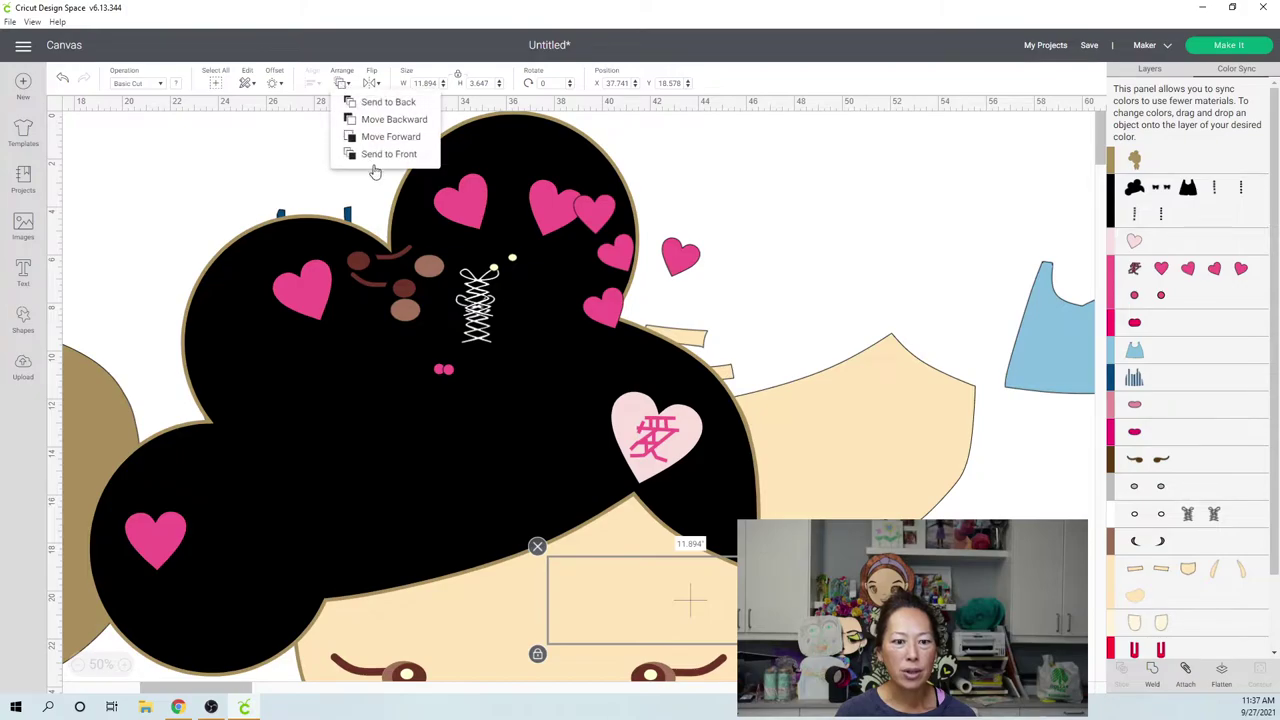
{"action": "left_click", "coordinate": [376, 150]}
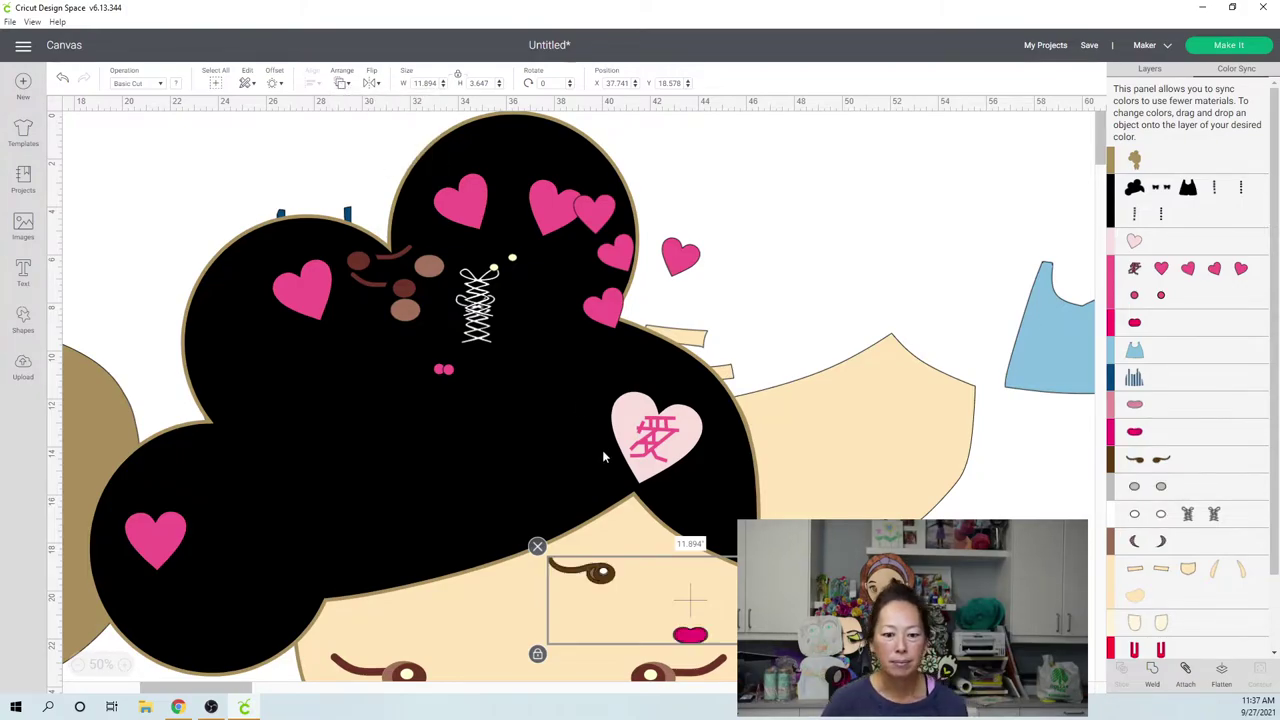
- Move the layered eyes-and-lips group back off the flattened doll to about X 49.7 and Y 4.55 inches
{"action": "scroll", "coordinate": [602, 450], "scroll_direction": "down", "scroll_amount": 1}
{"action": "left_click", "coordinate": [720, 583]}
{"action": "key", "text": "ctrl+z"}
{"action": "key", "text": "ctrl+z"}
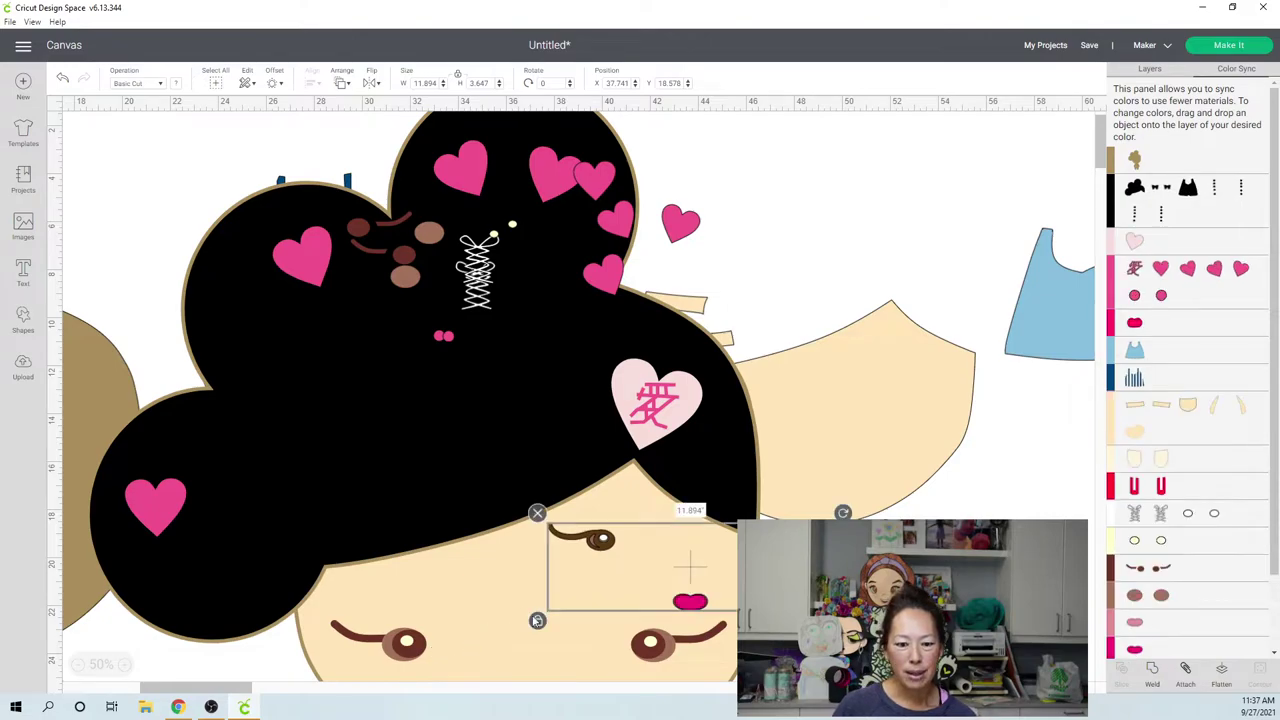
{"action": "left_click_drag", "start_coordinate": [610, 548], "coordinate": [897, 211]}
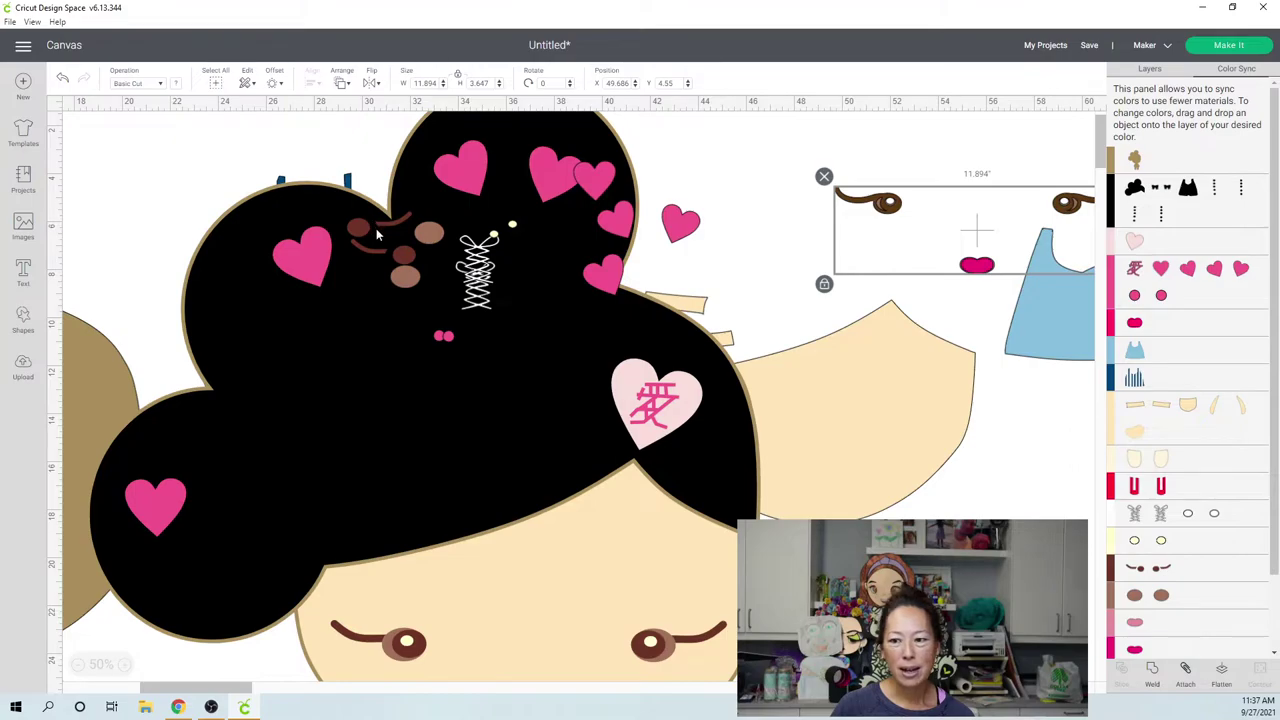
- Delete the separately sliced brown eye-and-lash pieces and the light brown eye ovals lying over the doll's hair
{"action": "left_click", "coordinate": [376, 228]}
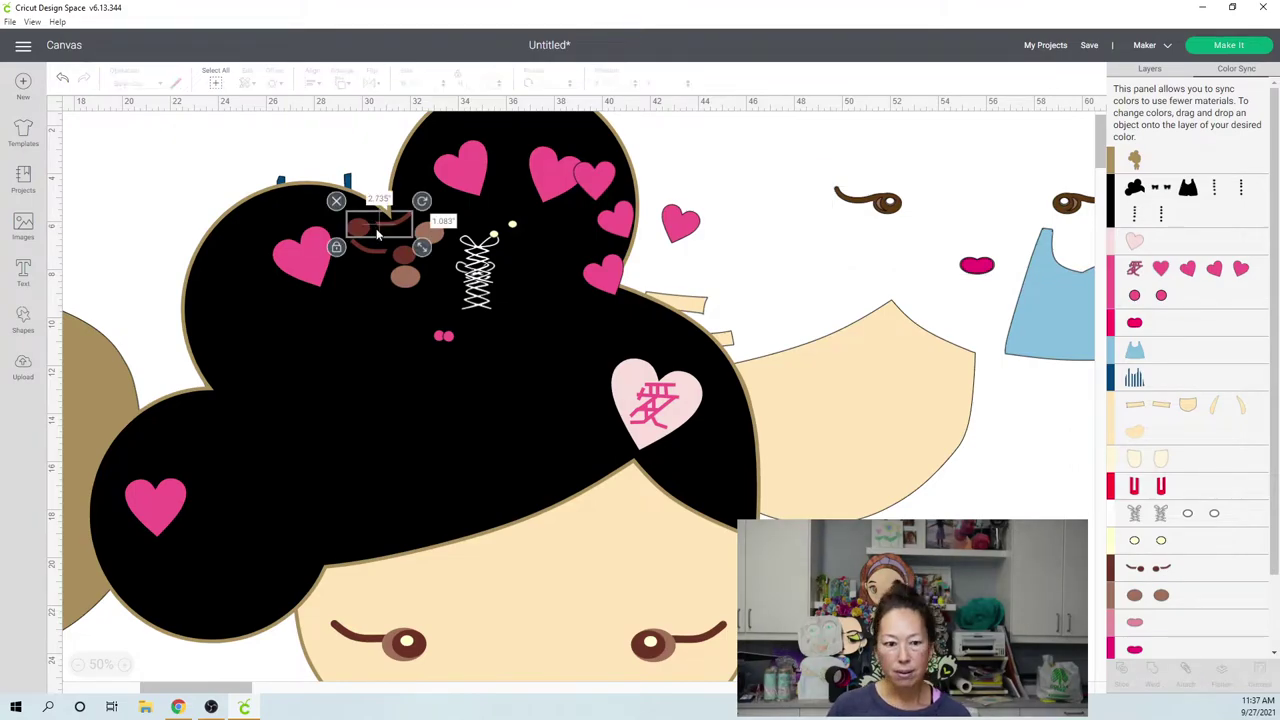
{"action": "left_click_drag", "start_coordinate": [376, 228], "coordinate": [374, 244]}
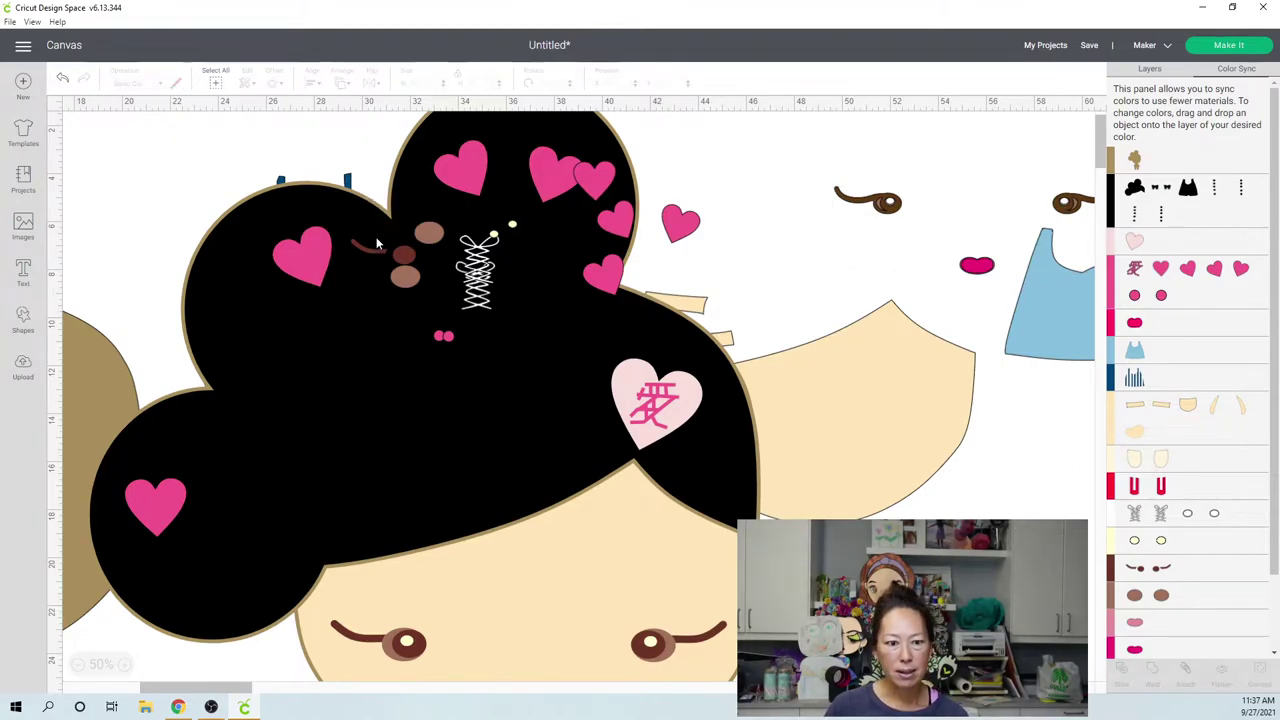
{"action": "key", "text": "Delete"}
{"action": "left_click", "coordinate": [434, 237]}
{"action": "left_click_drag", "start_coordinate": [415, 280], "coordinate": [415, 280]}
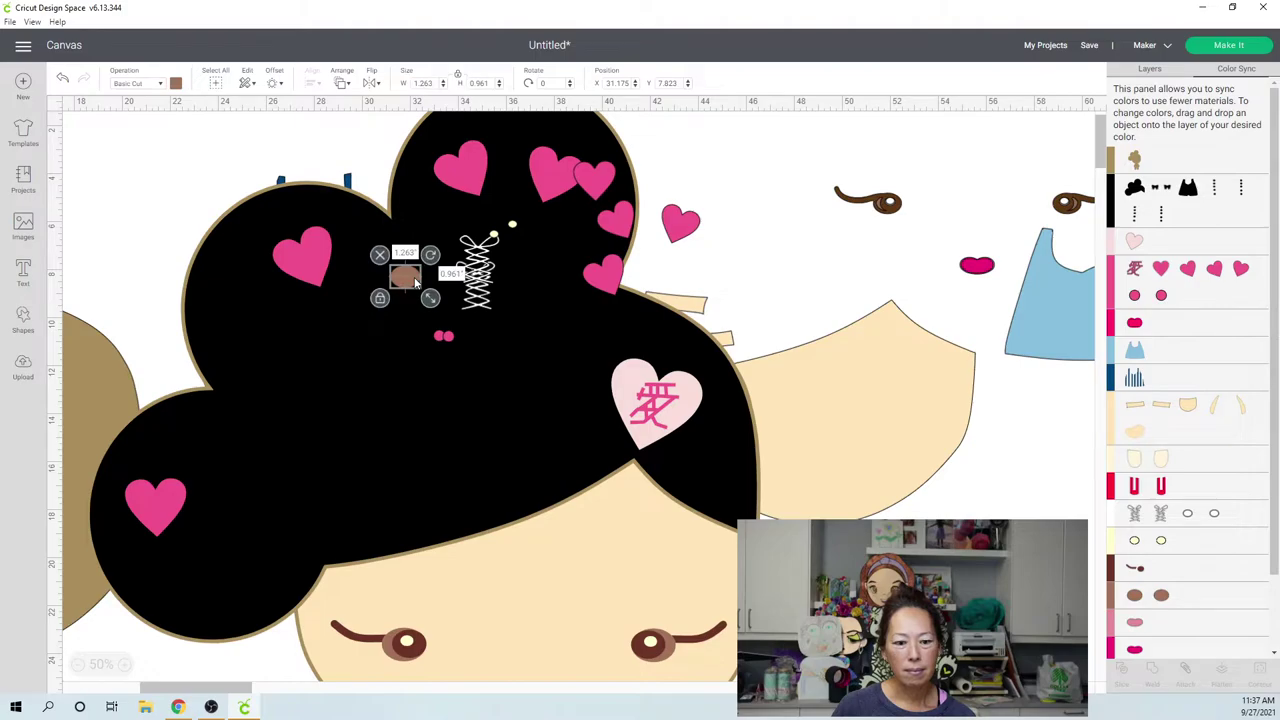
{"action": "key", "text": "Delete"}
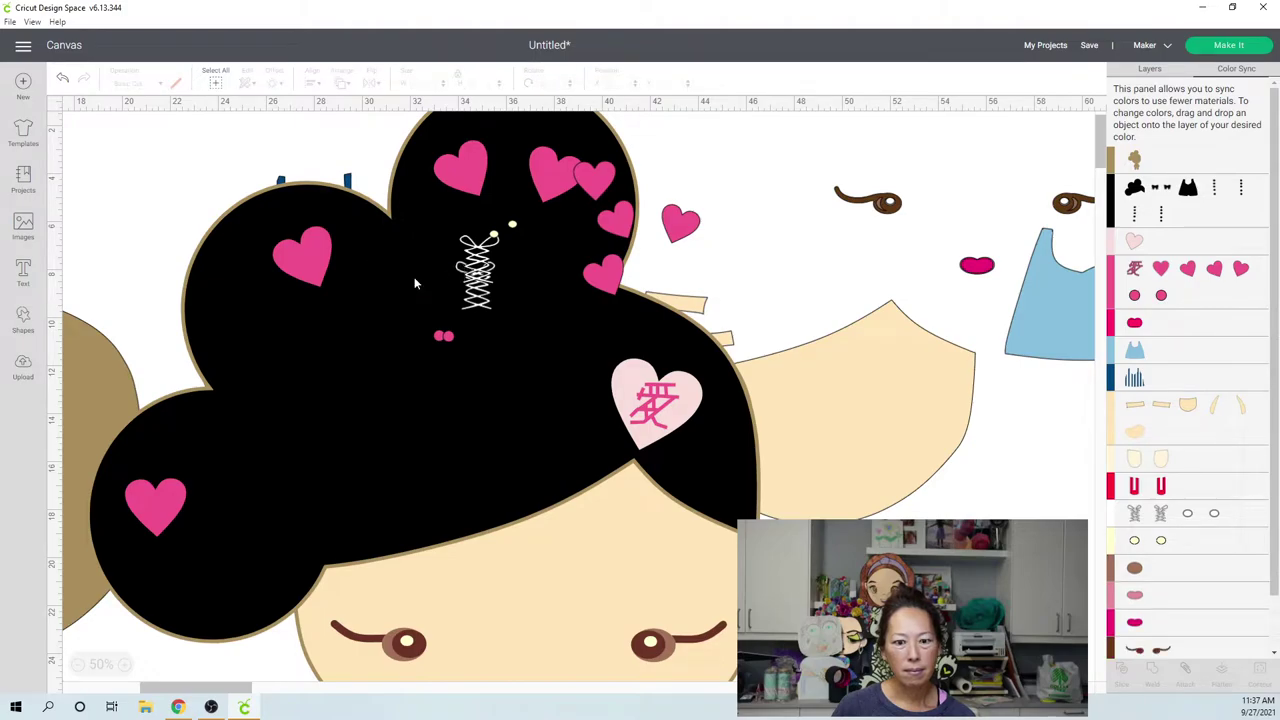
- Move the layered eyes-and-lips group to about X 46.2 and Y 2.55 inches, clear of the blue dress
{"action": "left_click", "coordinate": [887, 211]}
{"action": "left_click_drag", "start_coordinate": [887, 207], "coordinate": [803, 156]}
{"action": "left_click", "coordinate": [900, 155]}
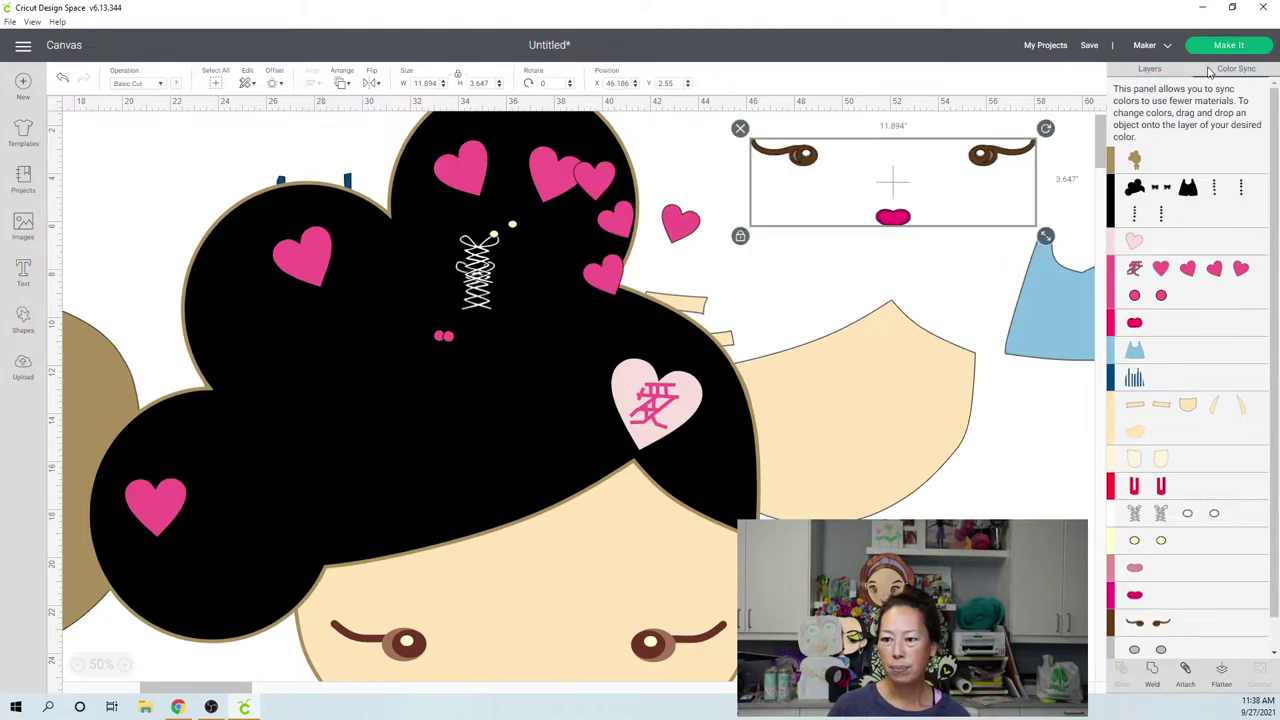
- Ungroup the small copy of the face features and move both eyes inward, nearer to the lips
{"action": "left_click", "coordinate": [1149, 70]}
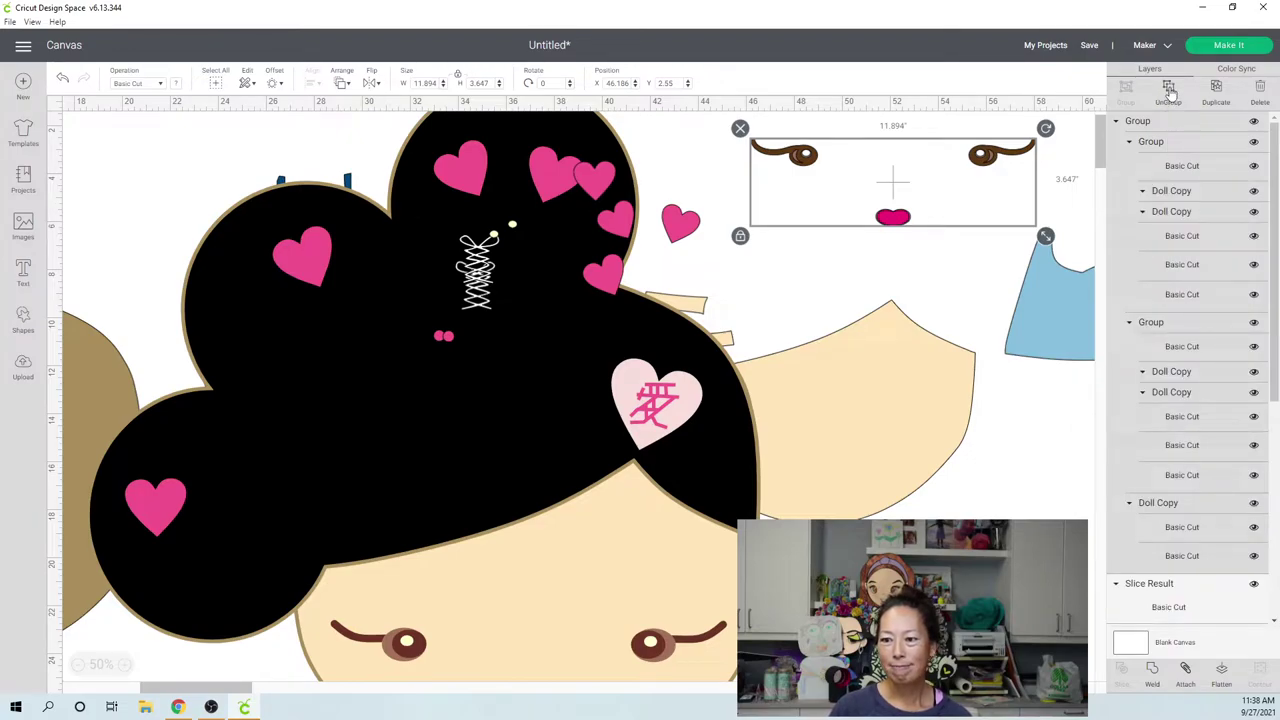
{"action": "left_click", "coordinate": [1170, 92]}
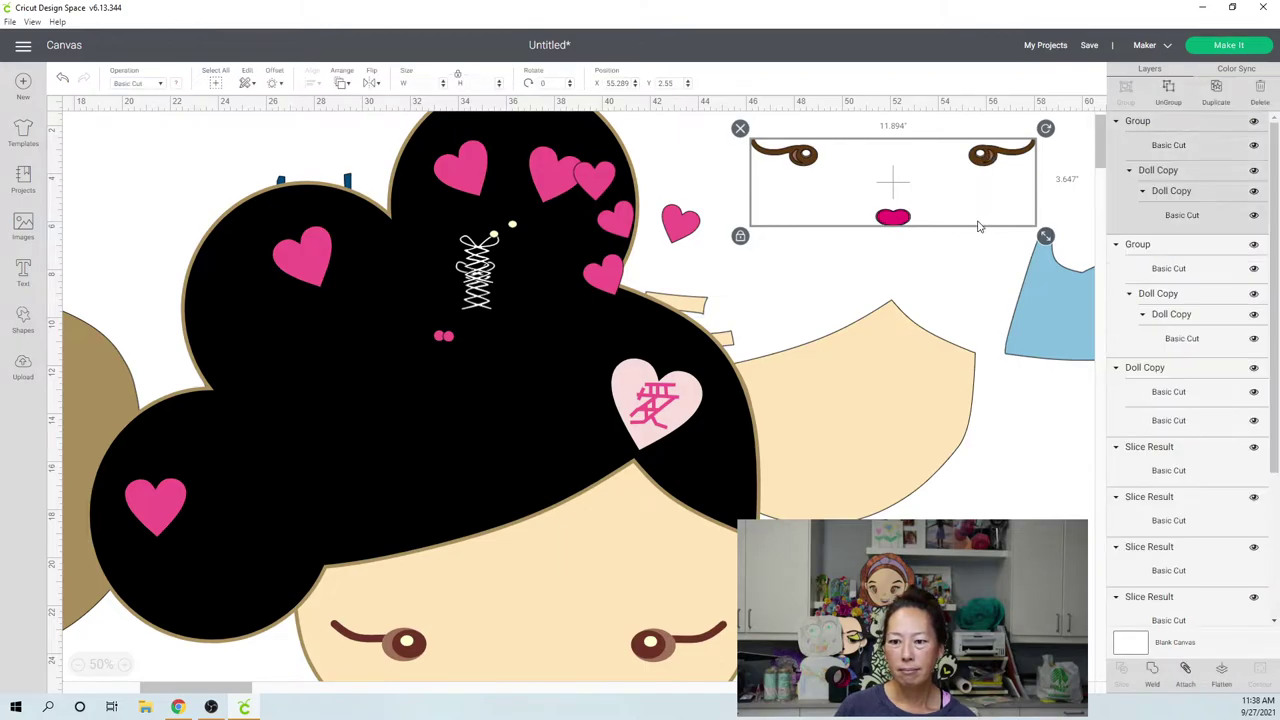
{"action": "left_click_drag", "start_coordinate": [981, 164], "coordinate": [921, 175]}
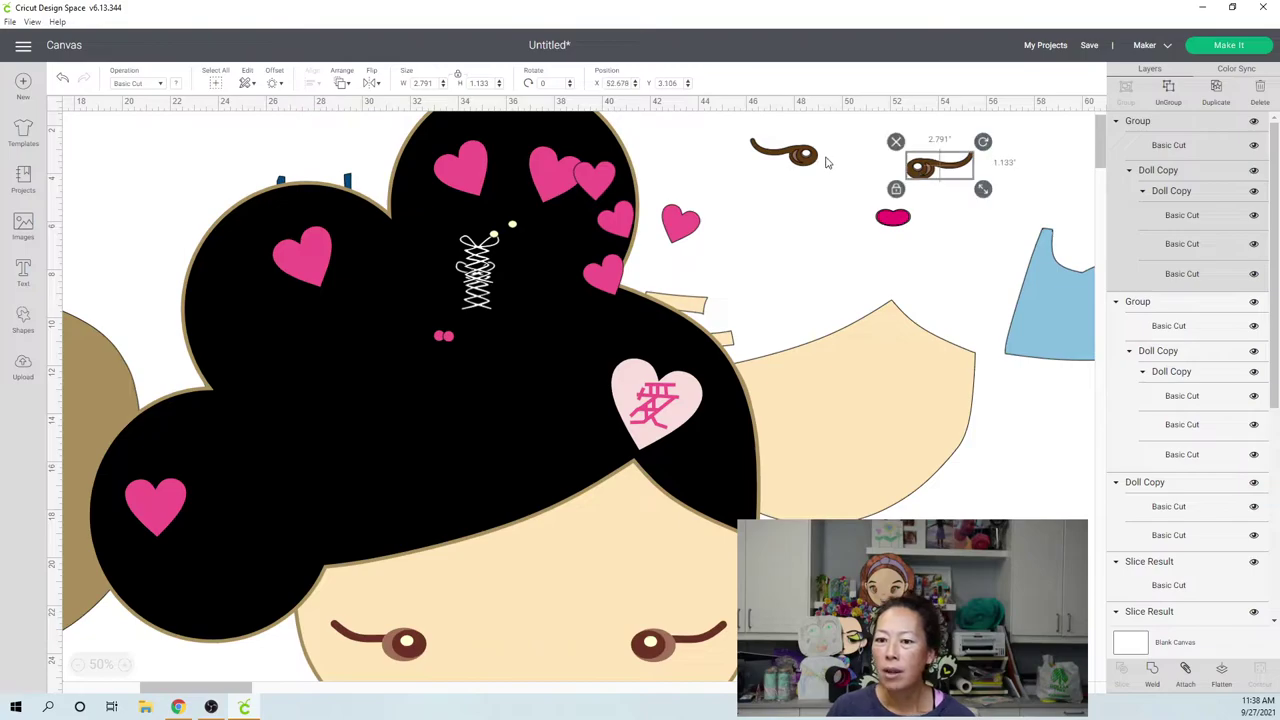
{"action": "left_click_drag", "start_coordinate": [810, 160], "coordinate": [860, 184]}
{"action": "left_click", "coordinate": [966, 209]}
{"action": "left_click", "coordinate": [1175, 270]}
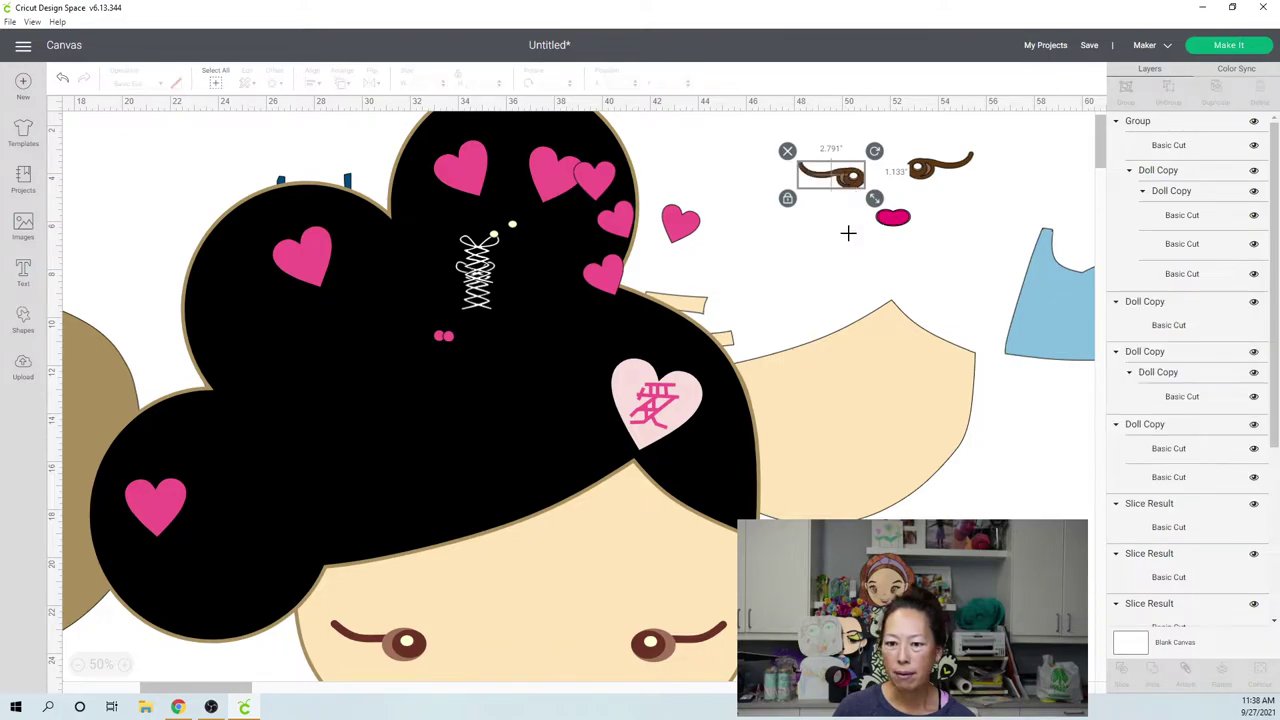
- Nudge the small left eye copy clear of the lips and ungroup it into separate pieces
{"action": "left_click", "coordinate": [851, 183]}
{"action": "left_click_drag", "start_coordinate": [851, 183], "coordinate": [858, 167]}
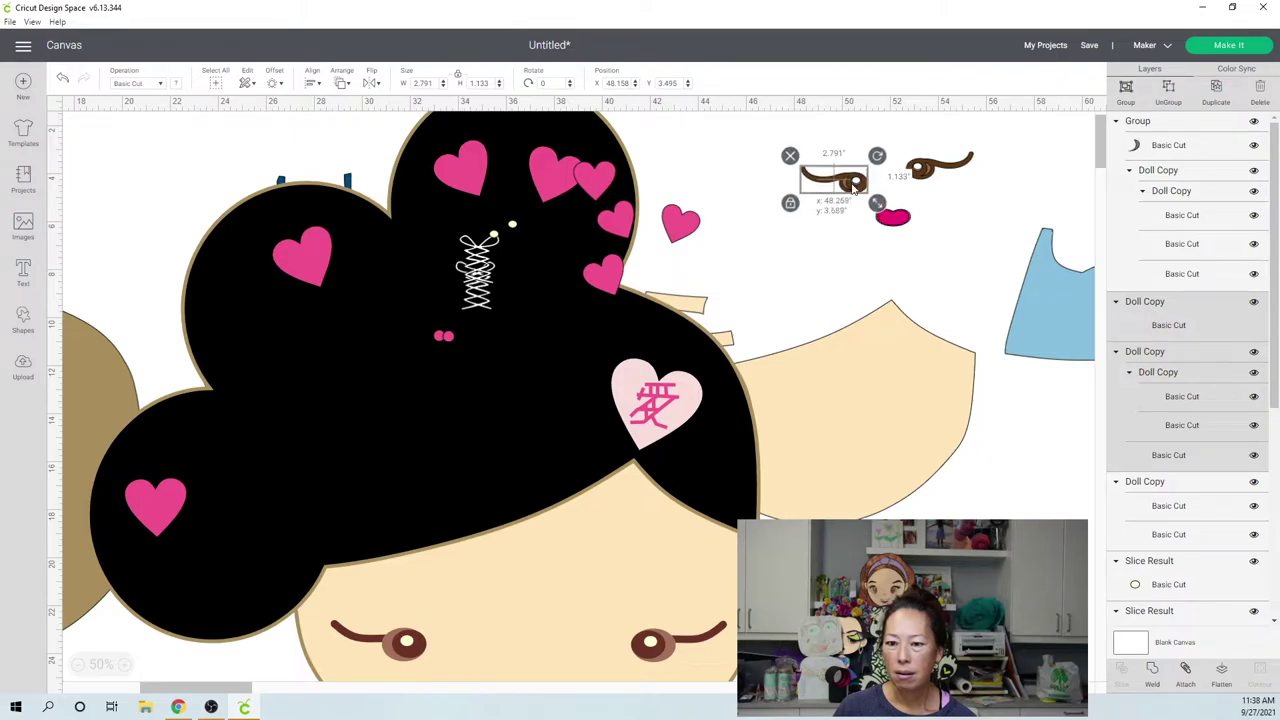
{"action": "left_click", "coordinate": [1167, 92]}
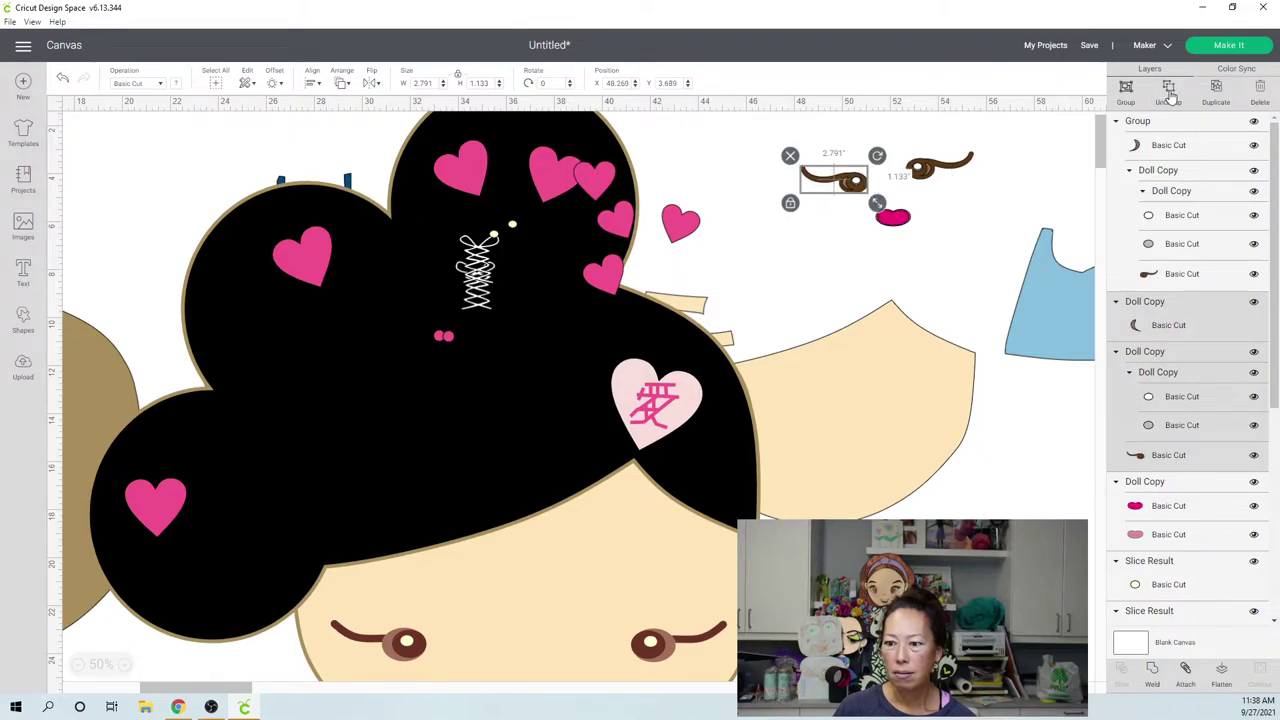
- Try pulling the pieces of the small left eye apart, and undo those moves
{"action": "left_click", "coordinate": [857, 186]}
{"action": "left_click_drag", "start_coordinate": [857, 186], "coordinate": [858, 147]}
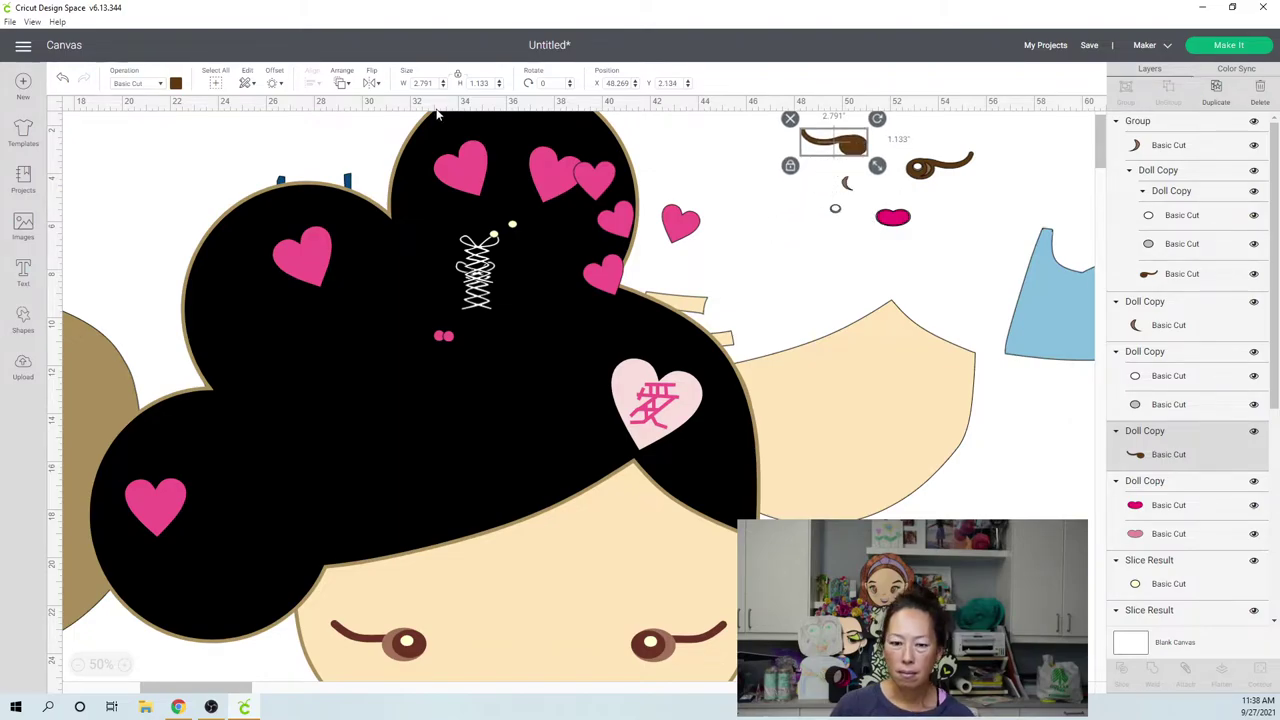
{"action": "left_click", "coordinate": [65, 82]}
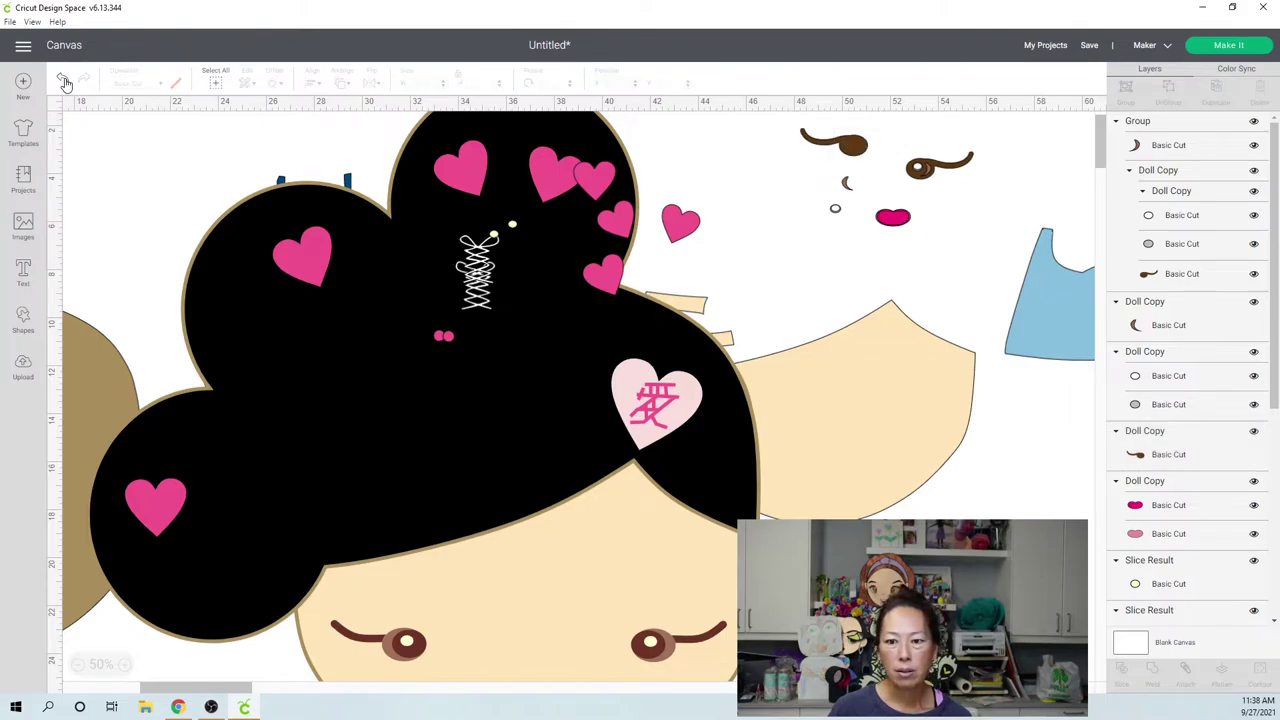
{"action": "left_click", "coordinate": [65, 82]}
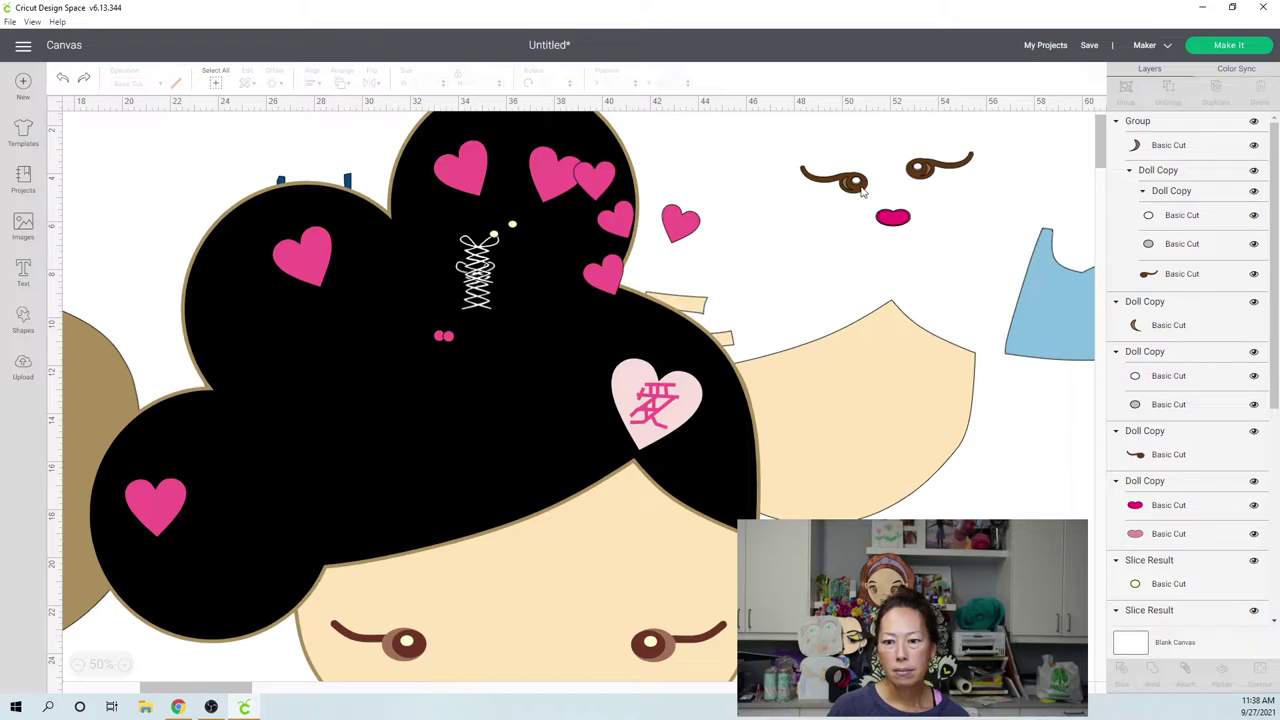
- Slice the small highlight oval out of the right eye's brown lash shape and move the cut lash off the other pieces
{"action": "left_click", "coordinate": [1163, 226]}
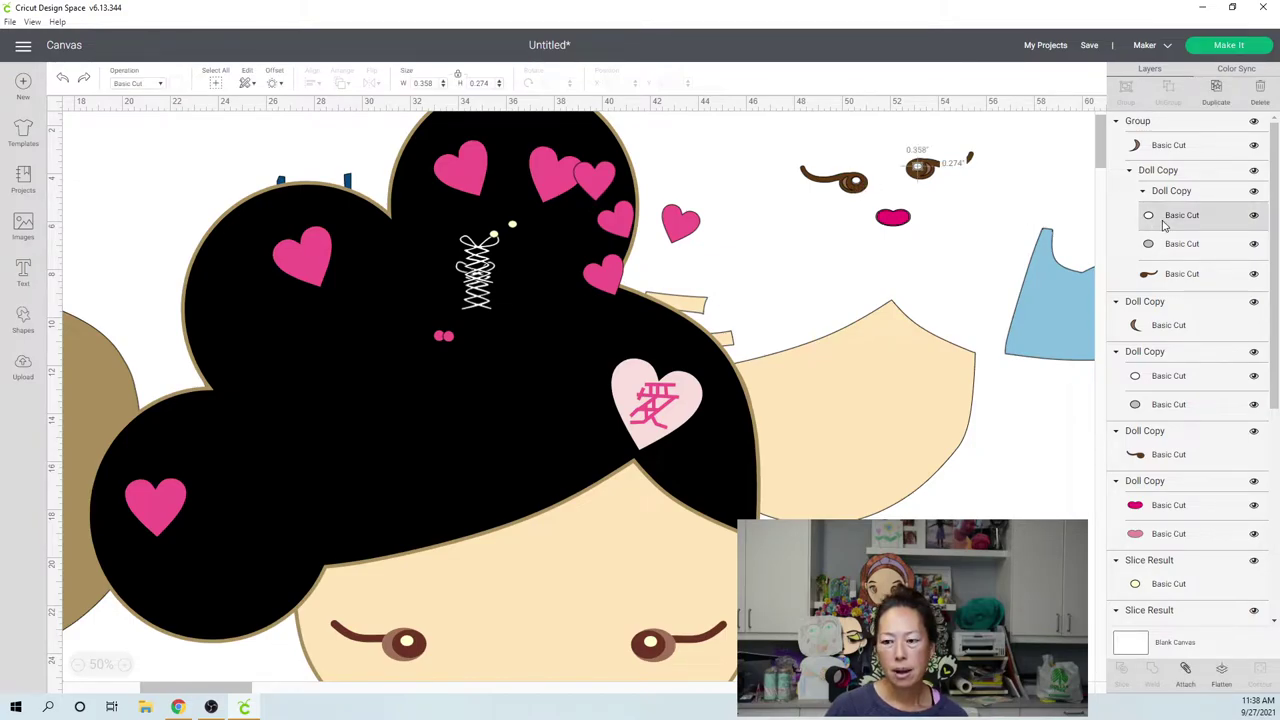
{"action": "left_click", "coordinate": [1158, 281], "text": "shift"}
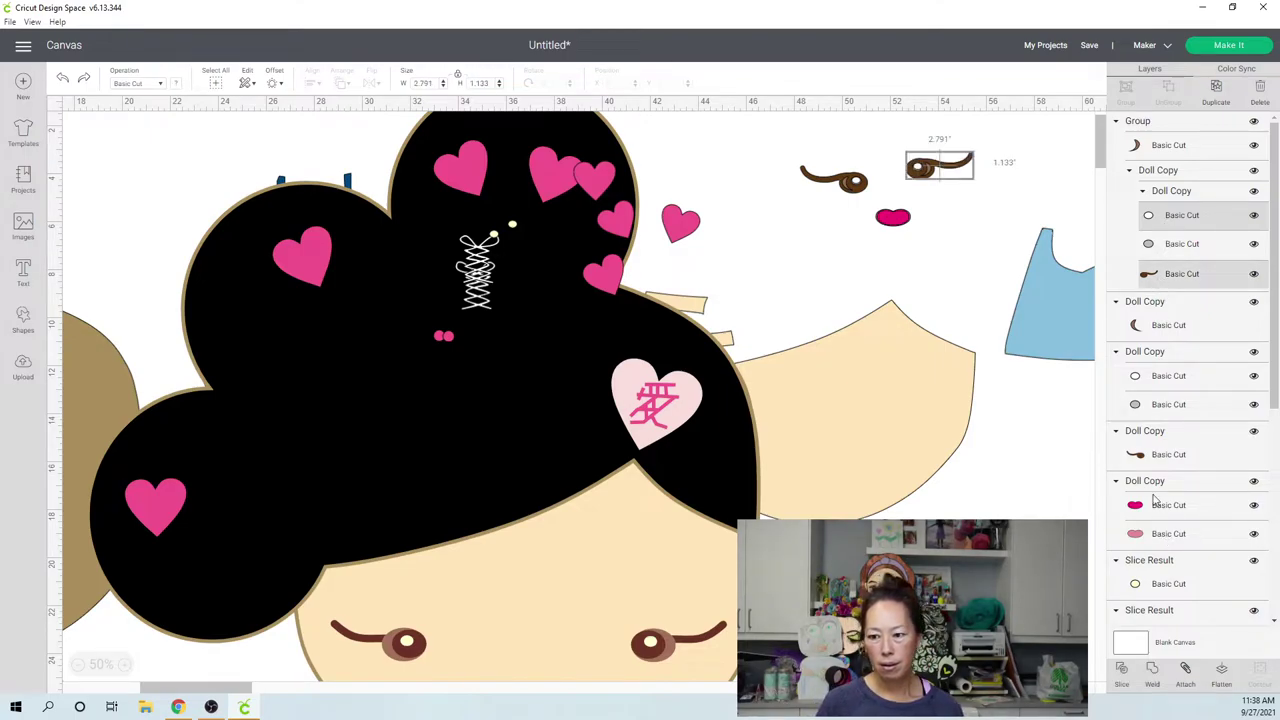
{"action": "left_click", "coordinate": [1123, 676]}
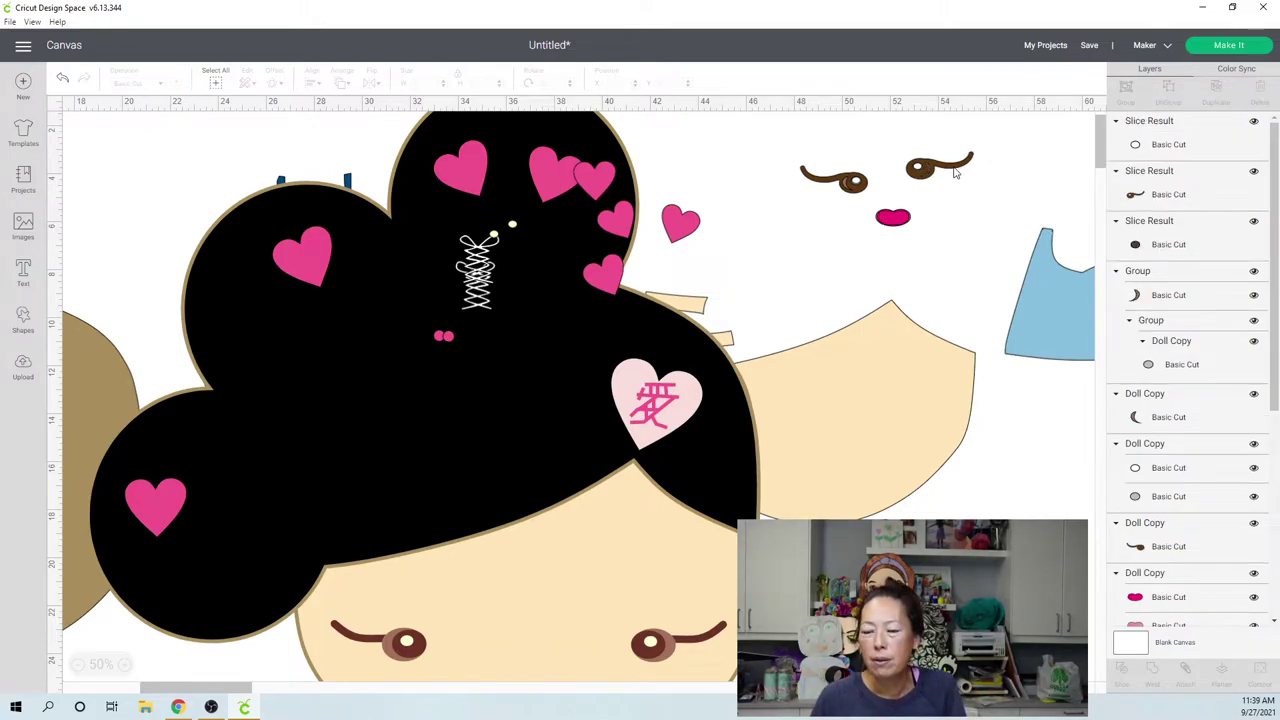
{"action": "left_click_drag", "start_coordinate": [955, 172], "coordinate": [956, 214]}
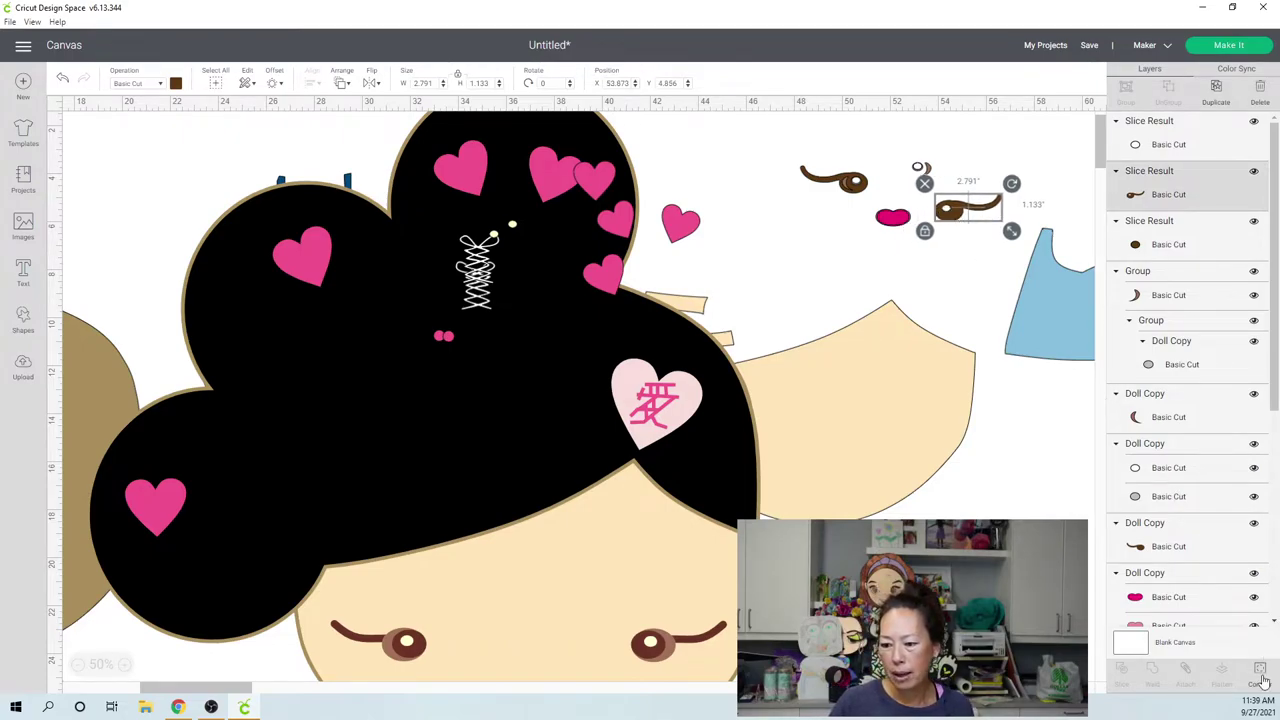
- Duplicate the sliced brown lash, set the copy above the original, and hide all of its contours to make it solid
{"action": "left_click", "coordinate": [1222, 90]}
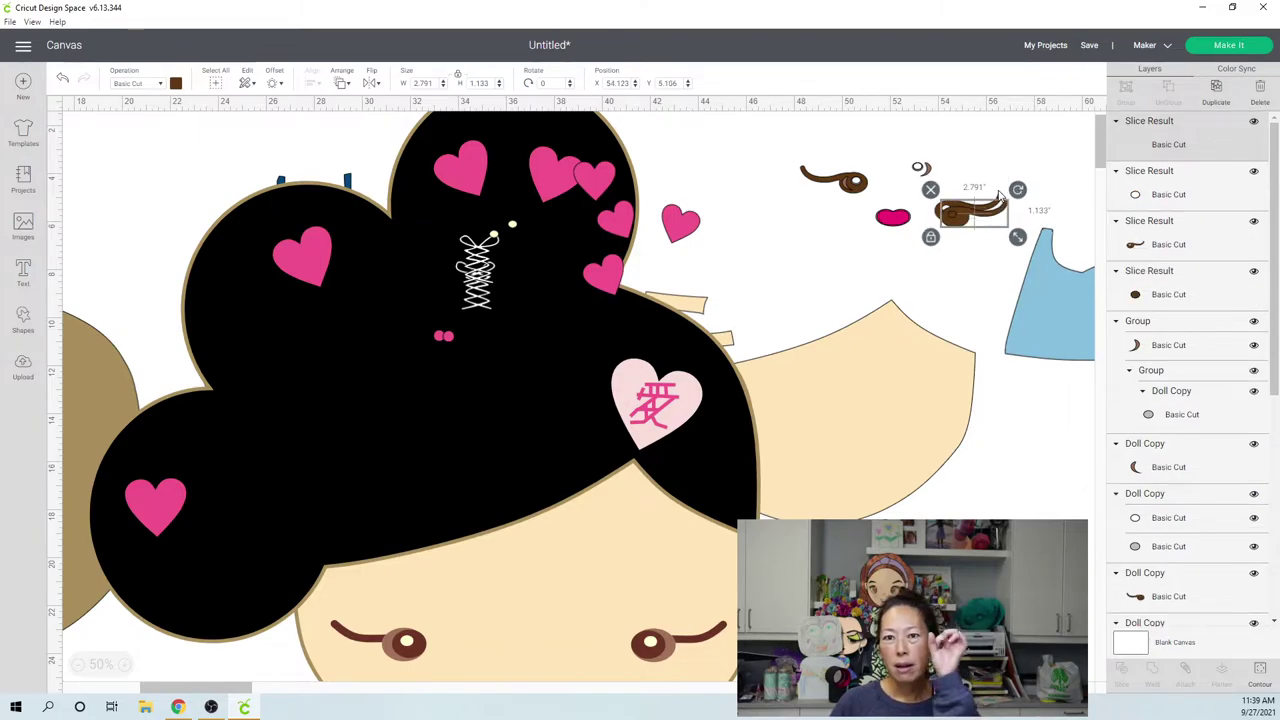
{"action": "left_click_drag", "start_coordinate": [1000, 196], "coordinate": [1020, 146]}
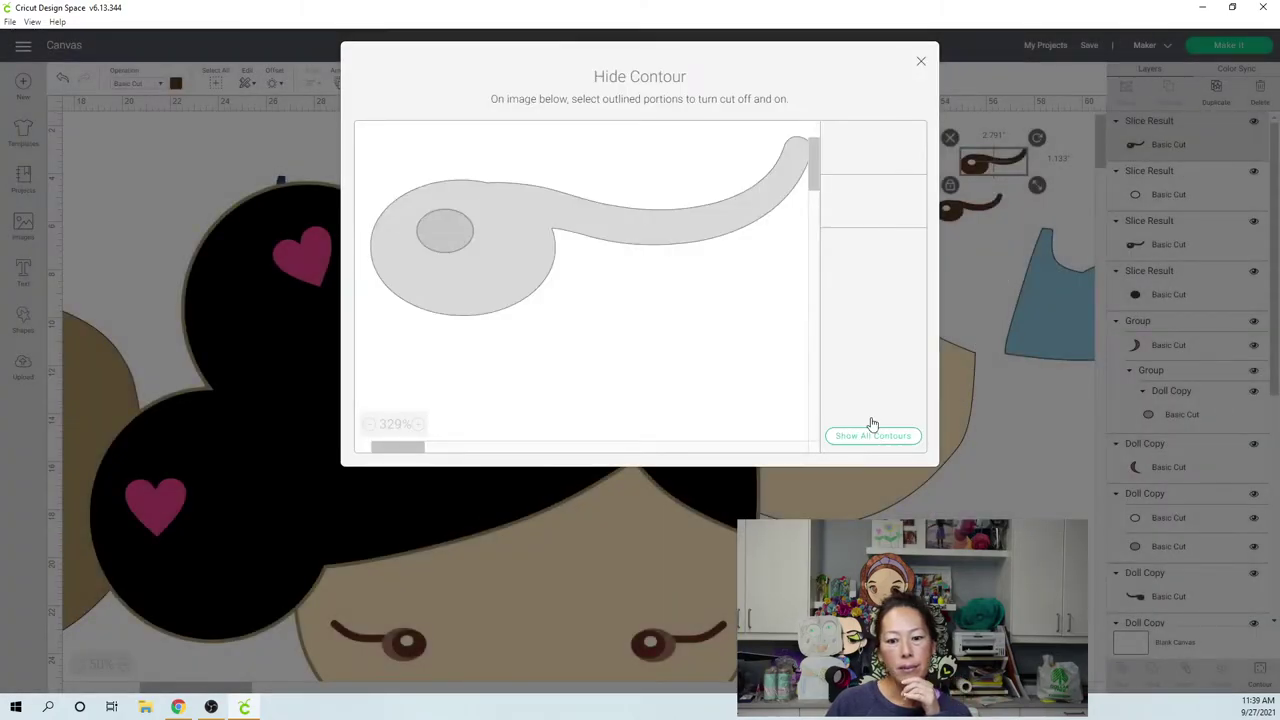
{"action": "left_click", "coordinate": [869, 437]}
{"action": "left_click", "coordinate": [921, 65]}
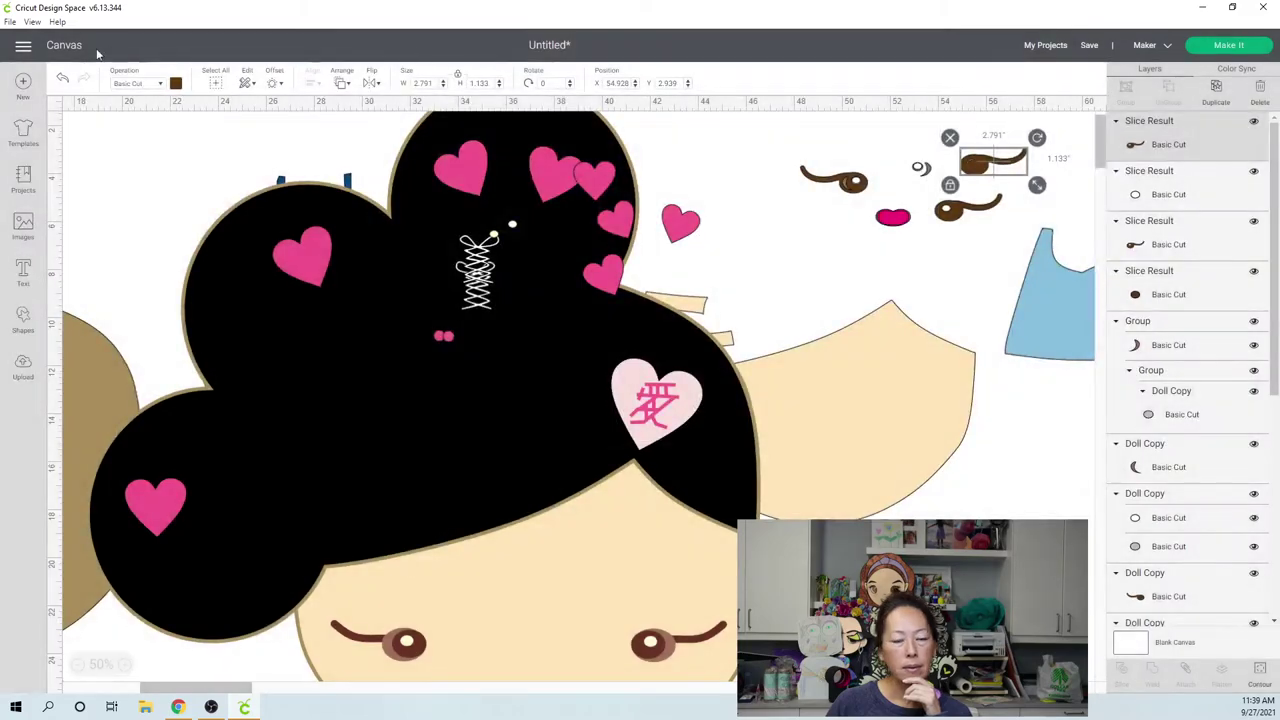
- Recolour the solid lash copy white, lay the sliced brown lash over it, and bring the brown lash to the front
{"action": "left_click", "coordinate": [176, 84]}
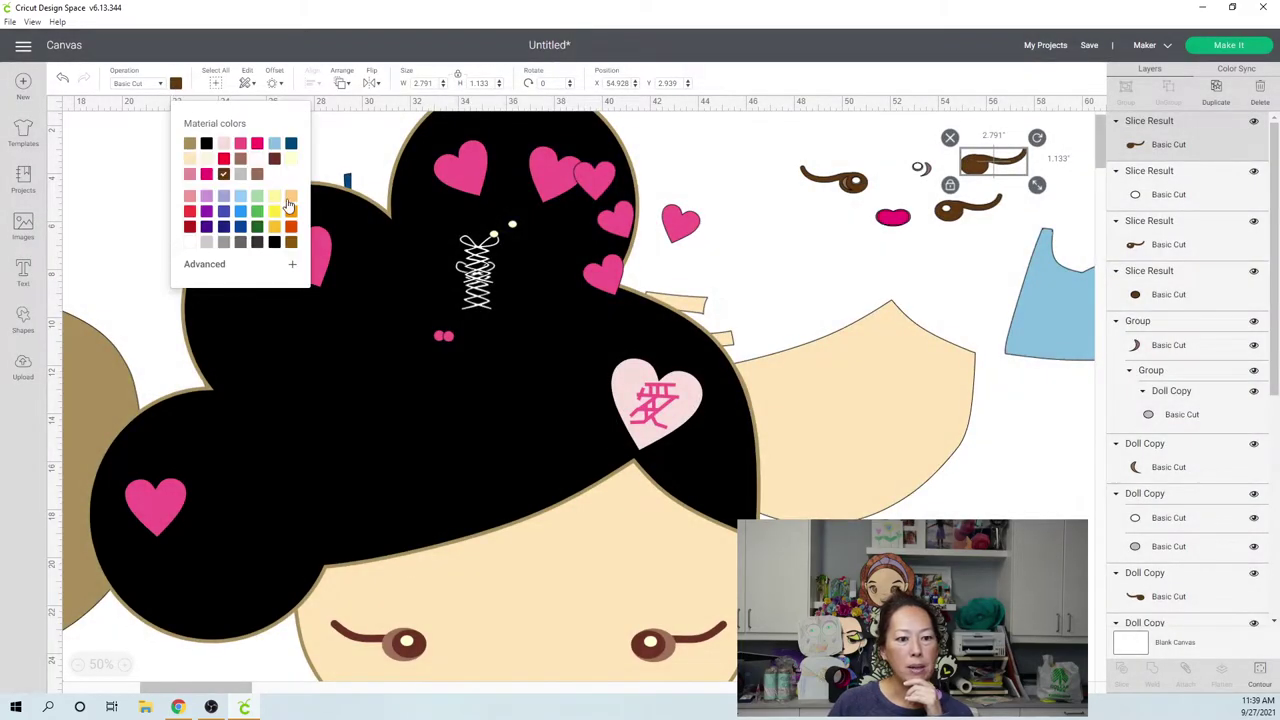
{"action": "left_click", "coordinate": [257, 161]}
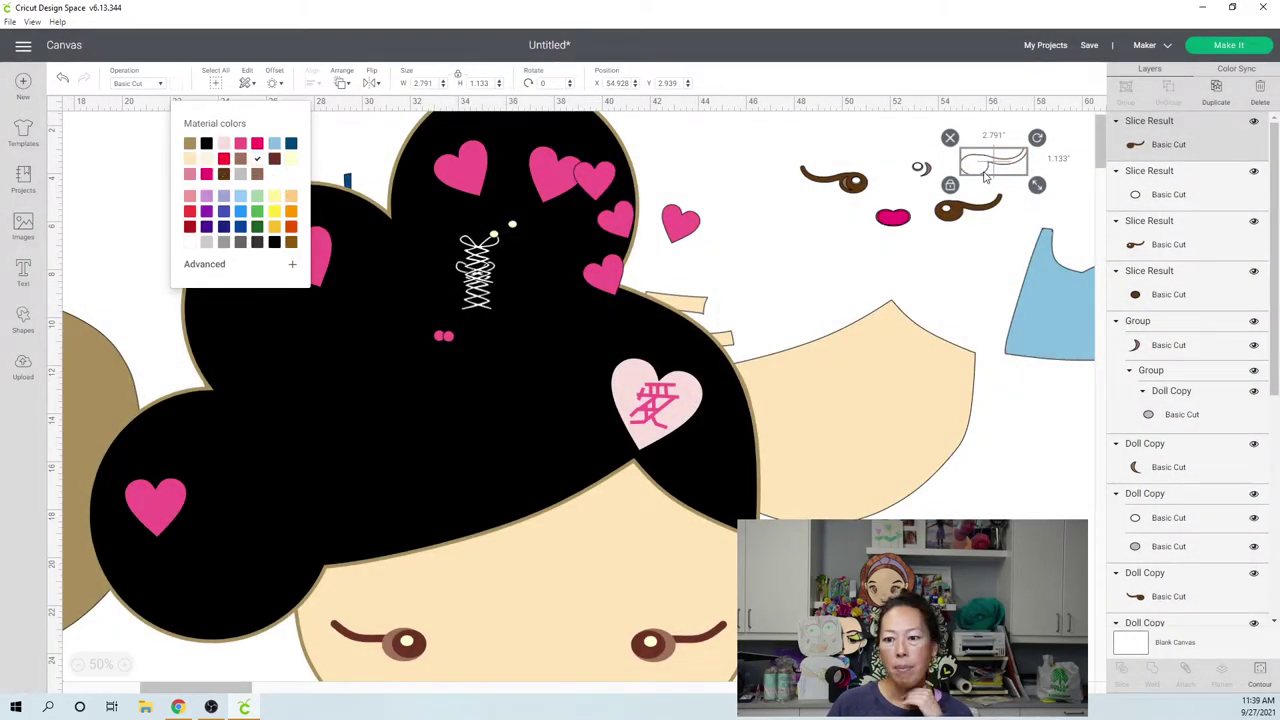
{"action": "left_click_drag", "start_coordinate": [952, 222], "coordinate": [912, 147]}
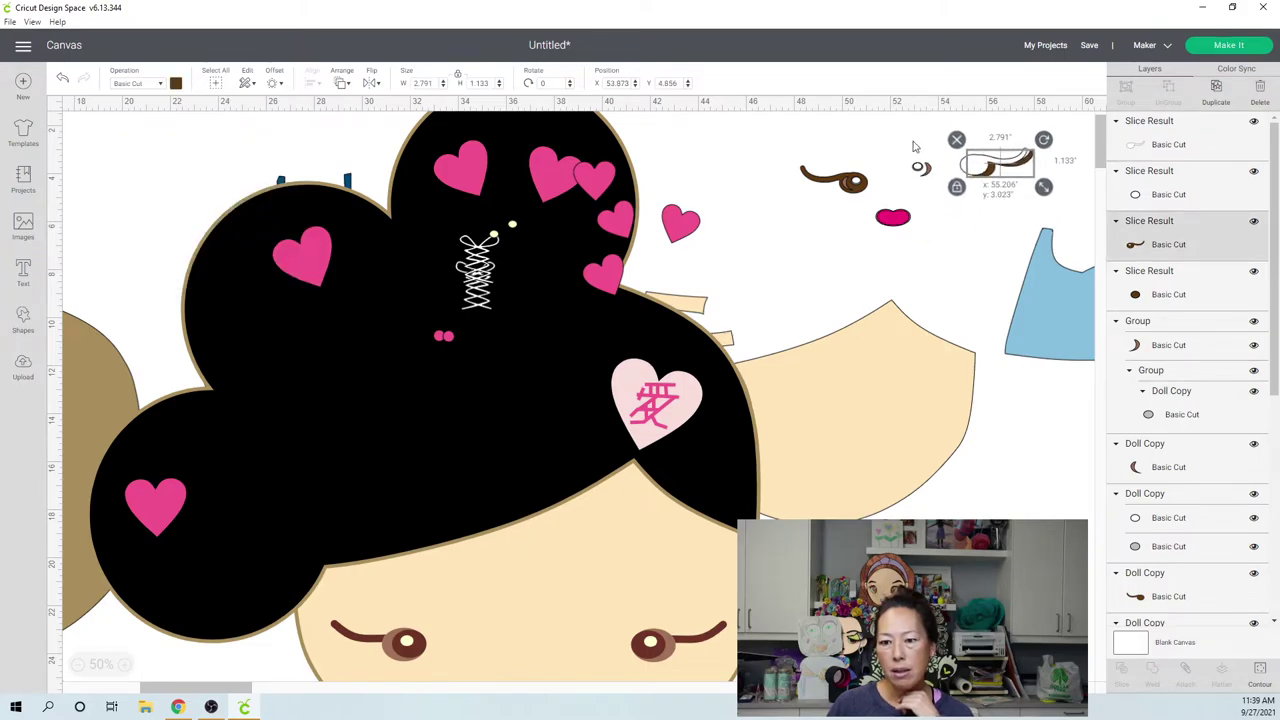
{"action": "left_click", "coordinate": [343, 83]}
{"action": "left_click", "coordinate": [375, 154]}
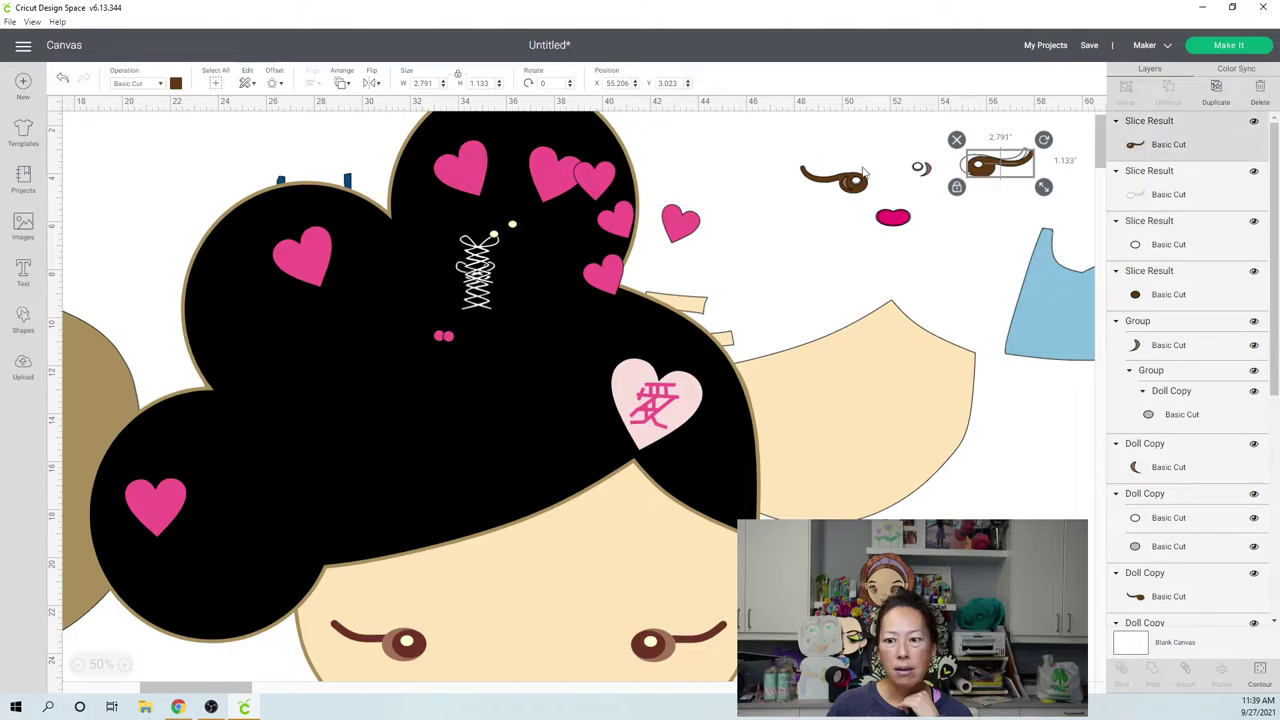
- Move the sliced brown lash back onto the right eye's remaining pieces and select them together
{"action": "left_click_drag", "start_coordinate": [986, 177], "coordinate": [933, 175]}
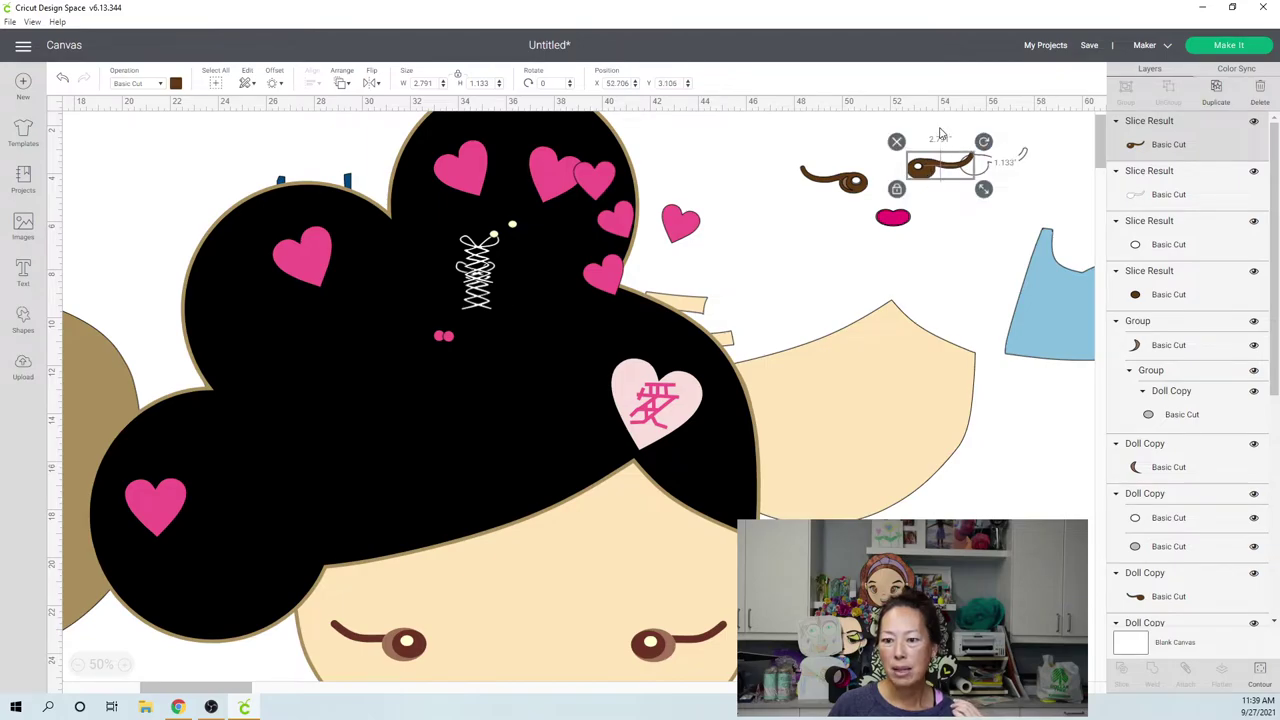
{"action": "left_click", "coordinate": [939, 131]}
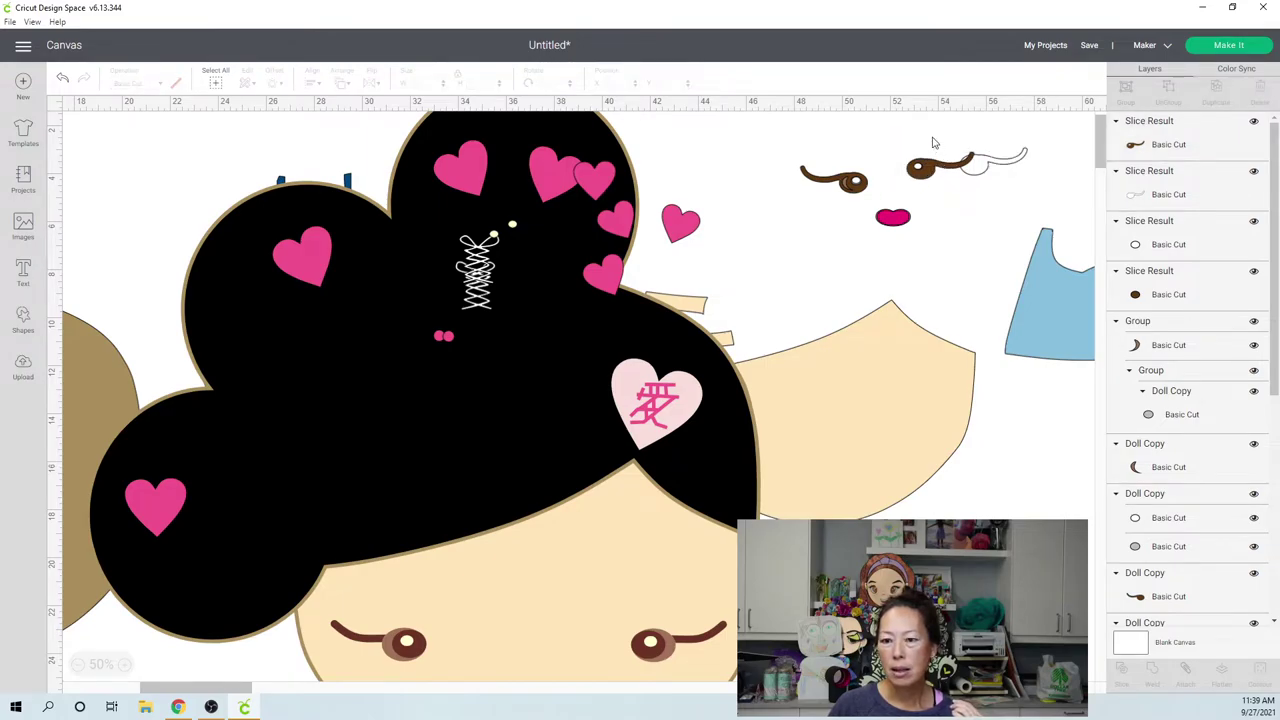
{"action": "left_click", "coordinate": [931, 190]}
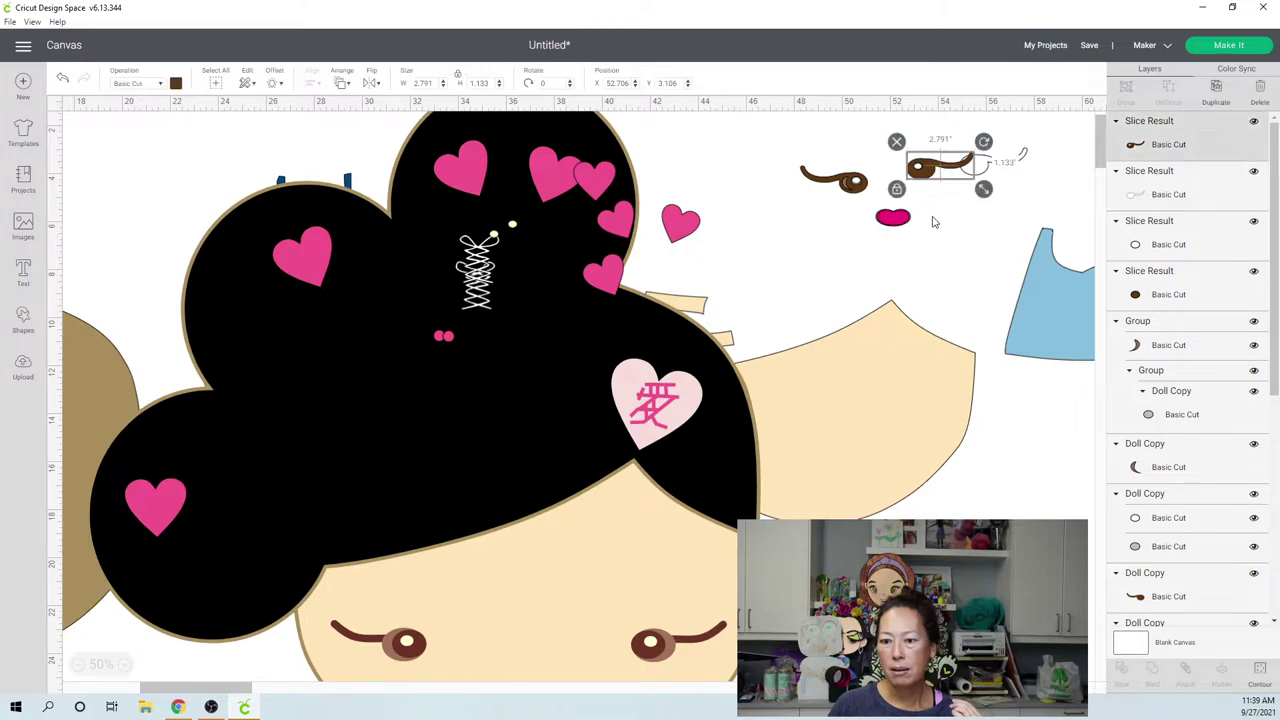
{"action": "left_click_drag", "start_coordinate": [926, 126], "coordinate": [951, 213]}
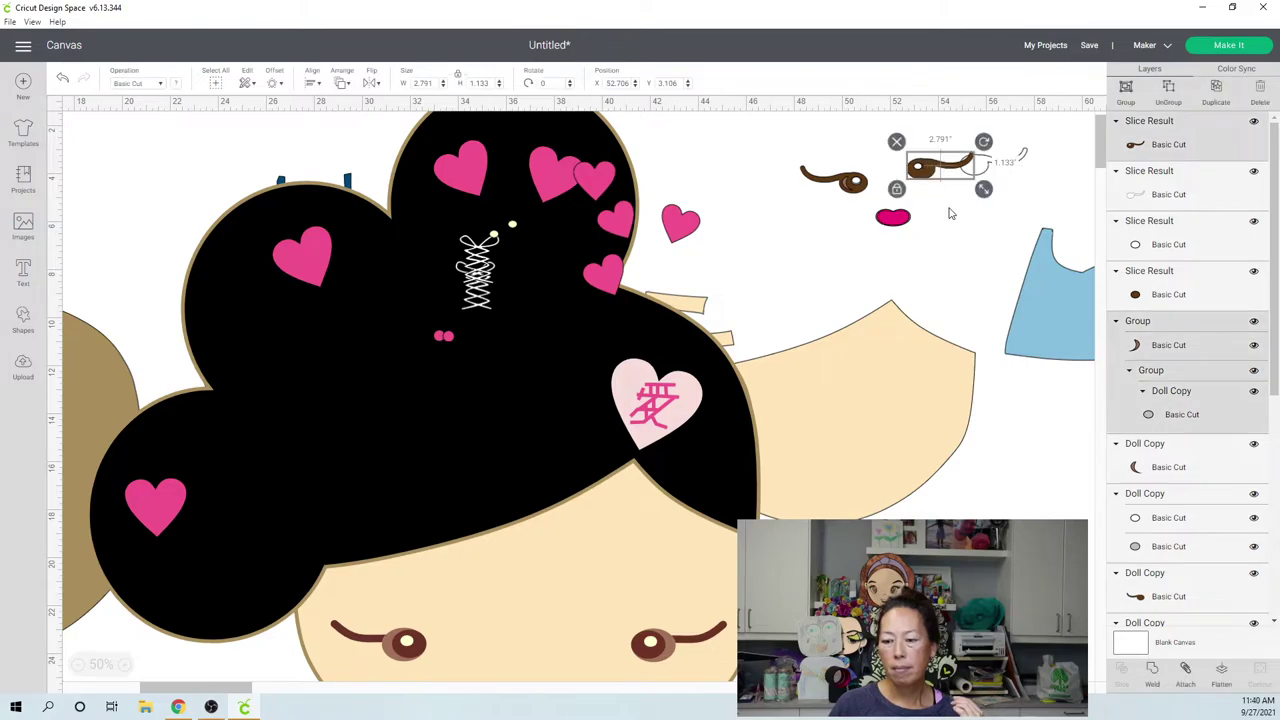
- Move the crescent and grey oval group apart from the right eye, ungroup it, and place the brown lash over the pieces
{"action": "left_click", "coordinate": [920, 152]}
{"action": "left_click_drag", "start_coordinate": [928, 175], "coordinate": [925, 140]}
{"action": "left_click", "coordinate": [928, 172]}
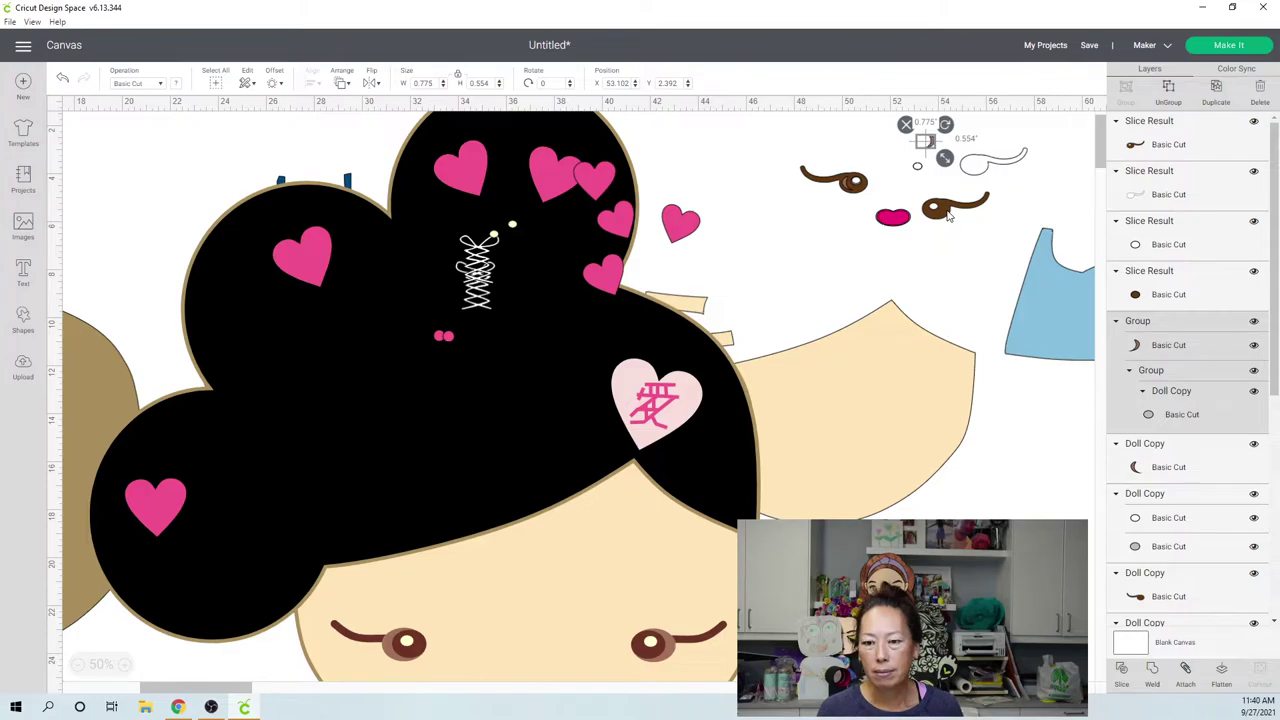
{"action": "left_click_drag", "start_coordinate": [949, 215], "coordinate": [937, 146]}
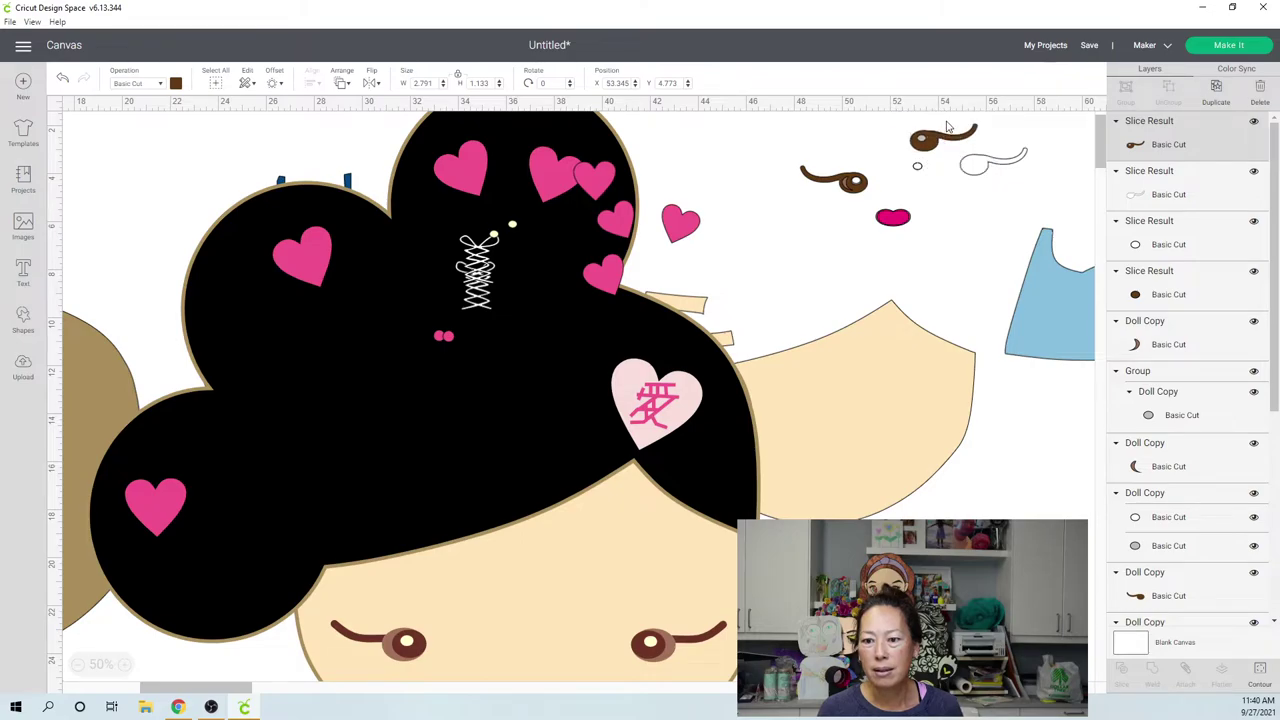
- Slice the crescent shape out of the right eye's brown lash
{"action": "left_click", "coordinate": [949, 121]}
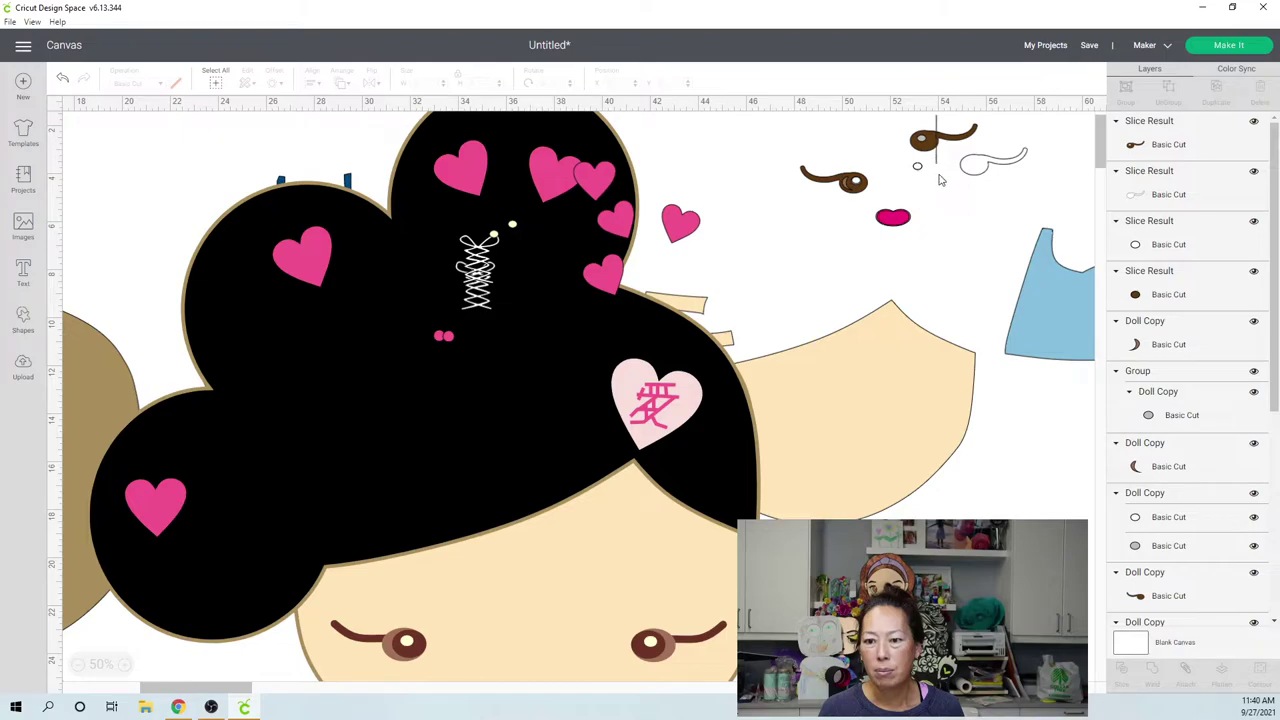
{"action": "left_click", "coordinate": [938, 140]}
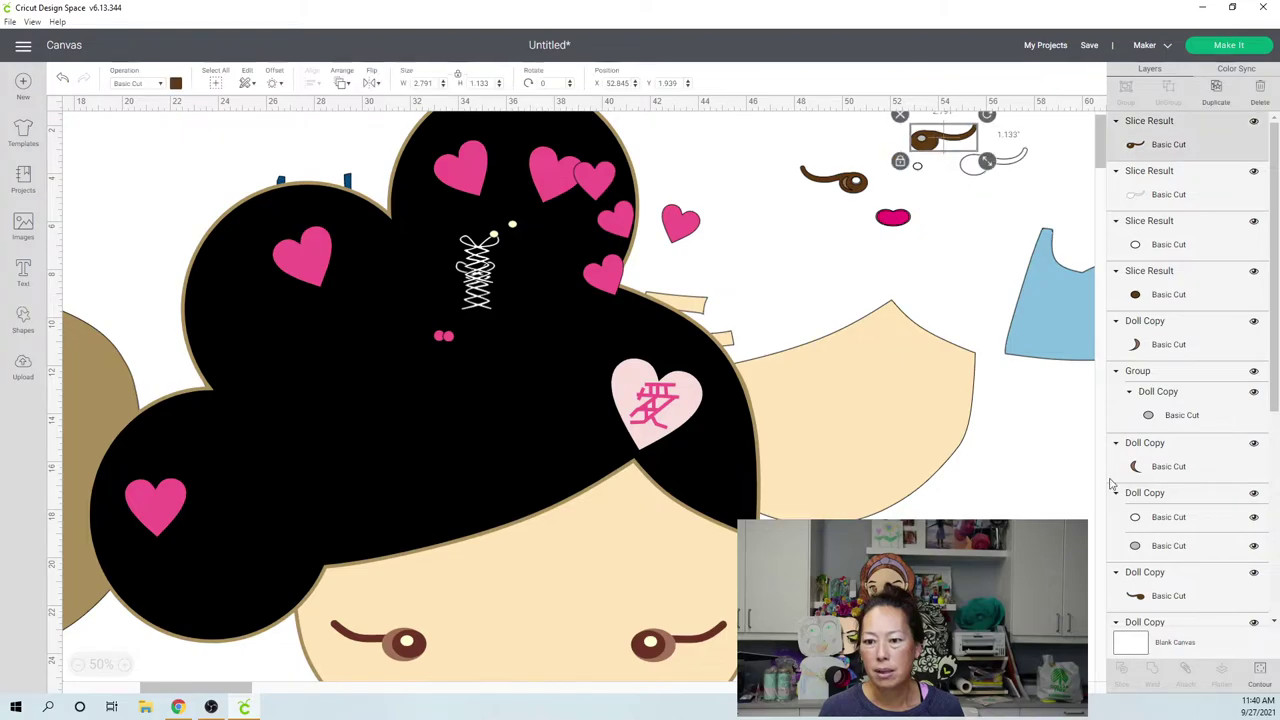
{"action": "left_click", "coordinate": [948, 121]}
{"action": "left_click_drag", "start_coordinate": [930, 116], "coordinate": [948, 160]}
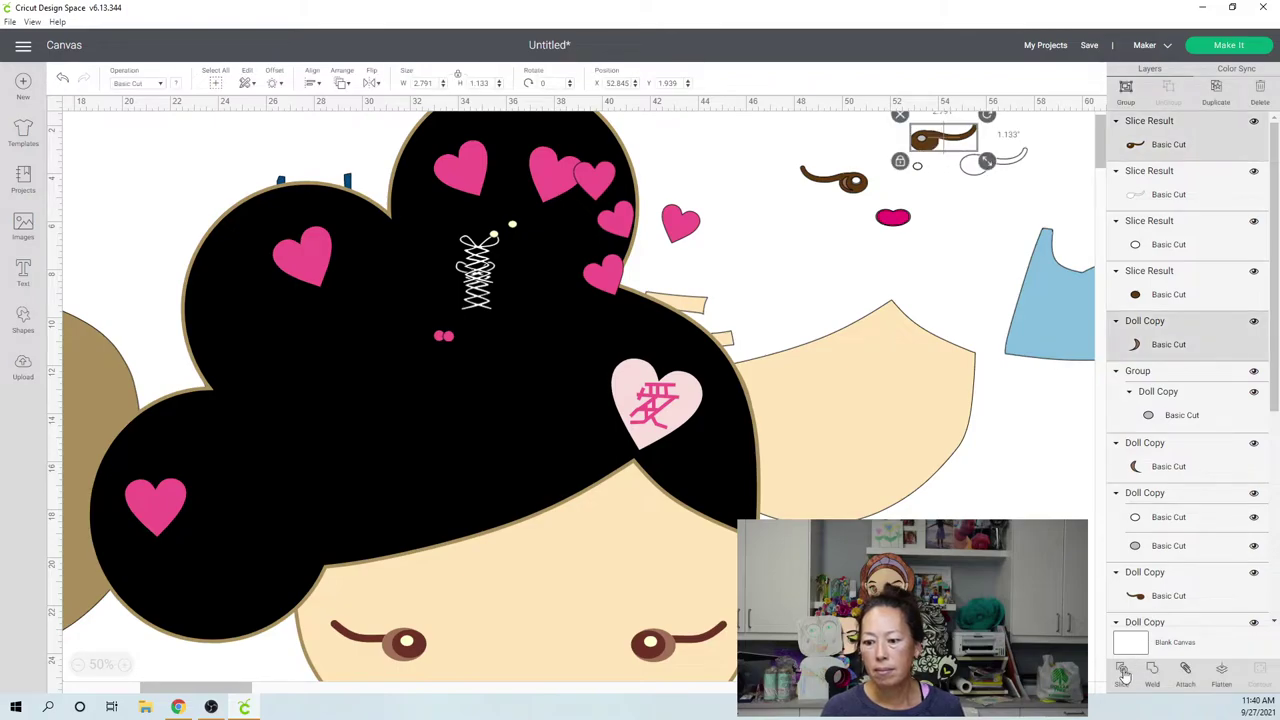
{"action": "left_click", "coordinate": [1040, 420]}
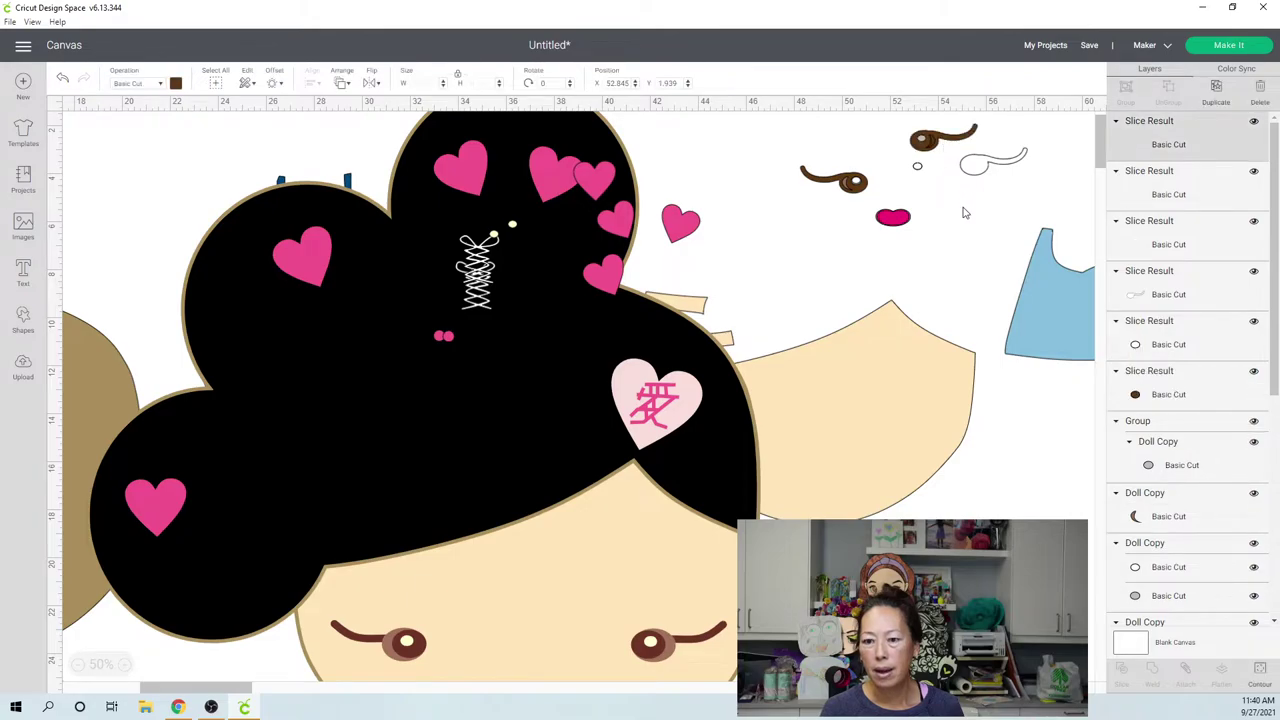
- Move the newly sliced brown lash away from the leftover pieces and hide its crescent contour
{"action": "left_click_drag", "start_coordinate": [957, 159], "coordinate": [960, 250]}
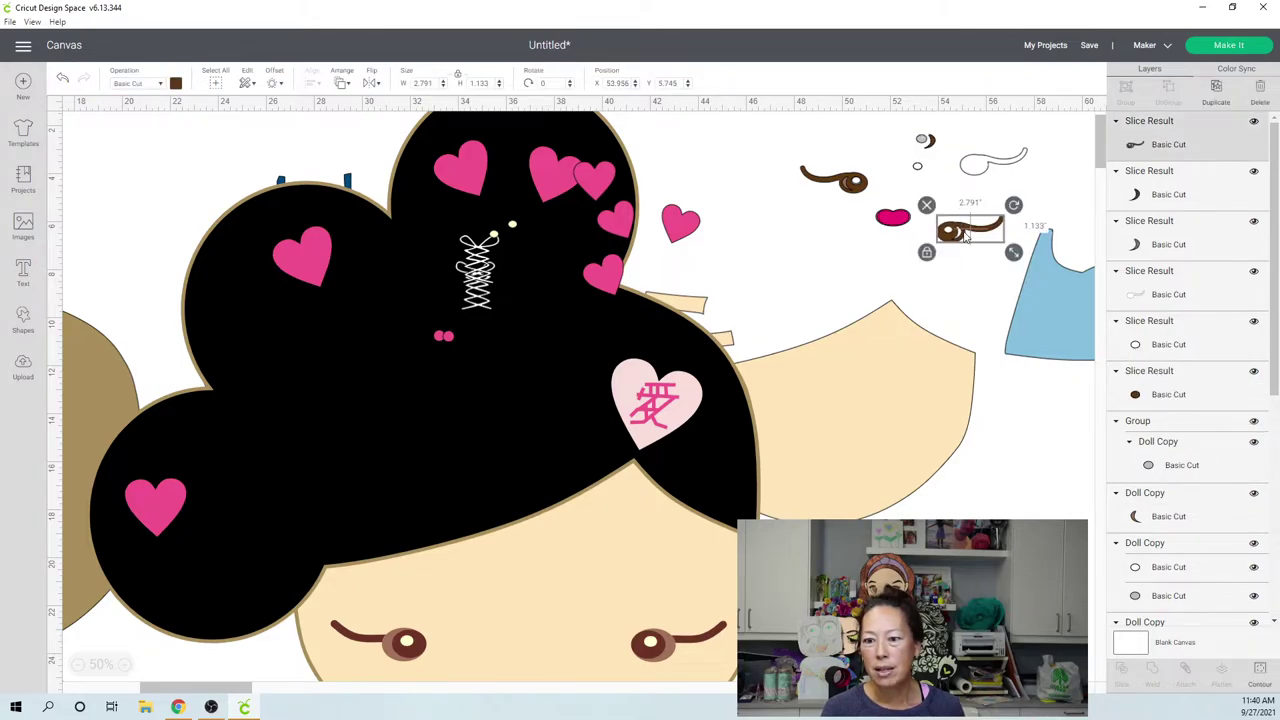
{"action": "left_click", "coordinate": [1261, 672]}
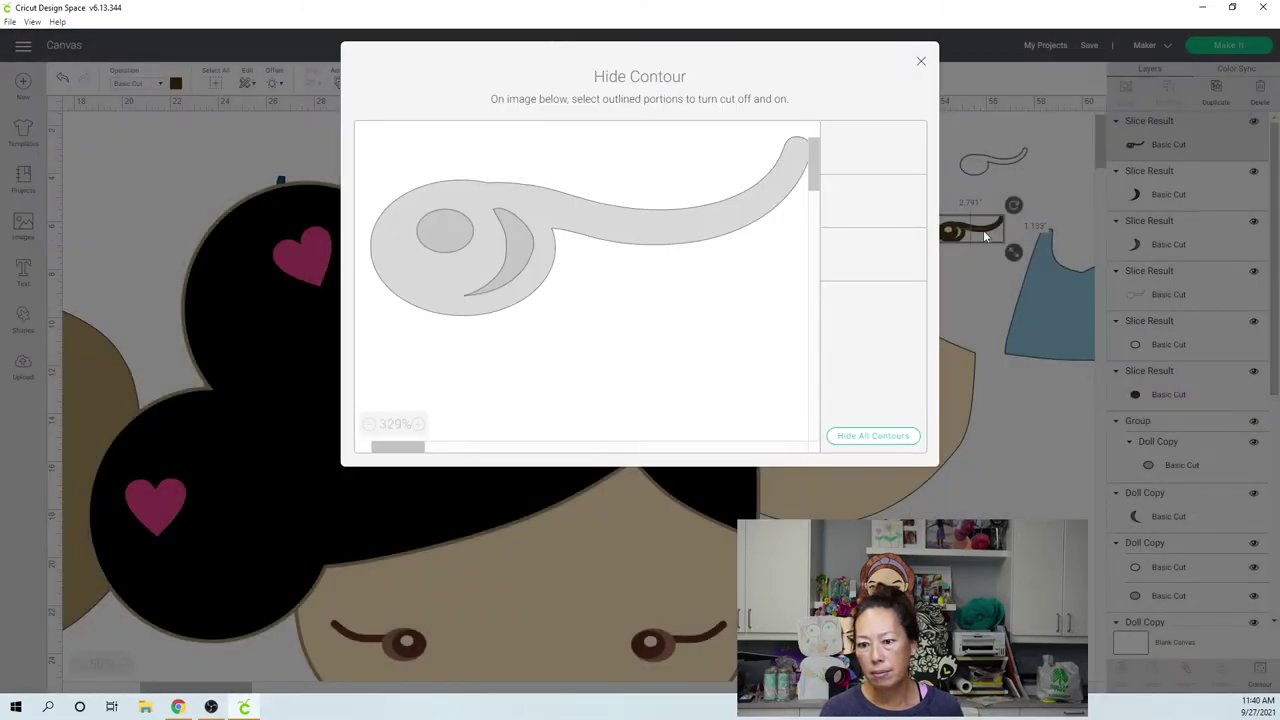
{"action": "left_click", "coordinate": [520, 242]}
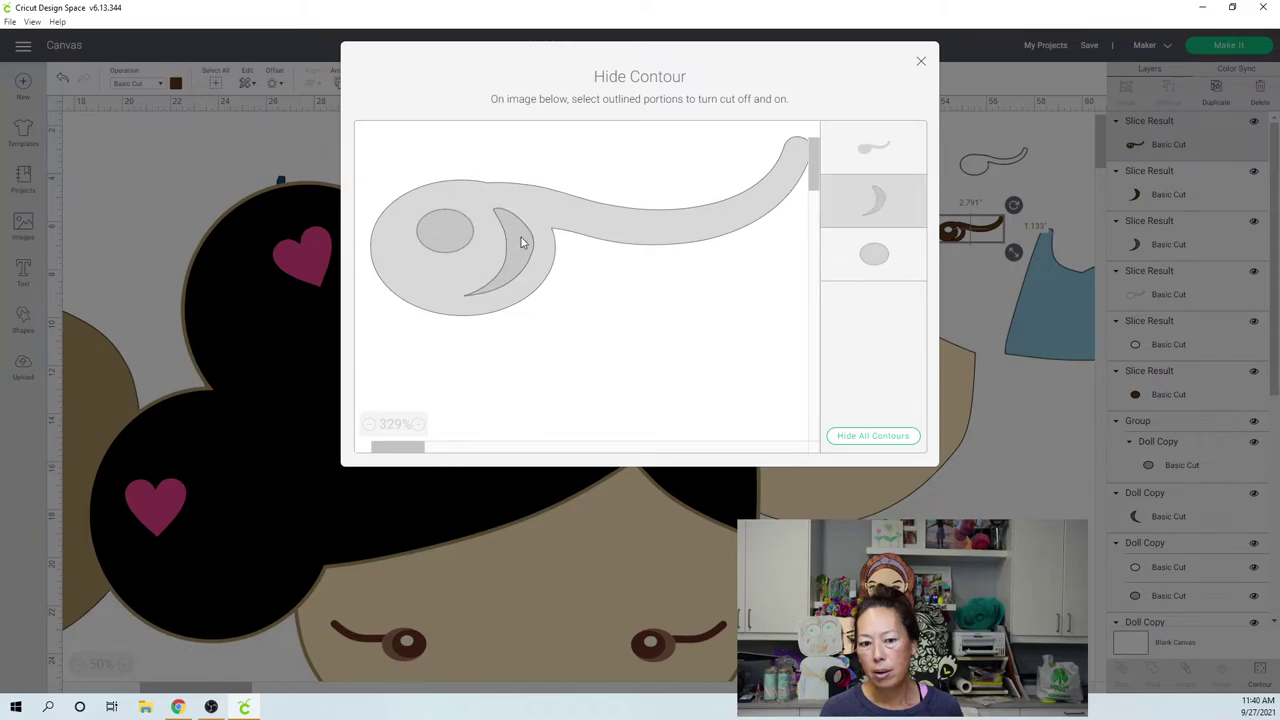
{"action": "left_click", "coordinate": [922, 64]}
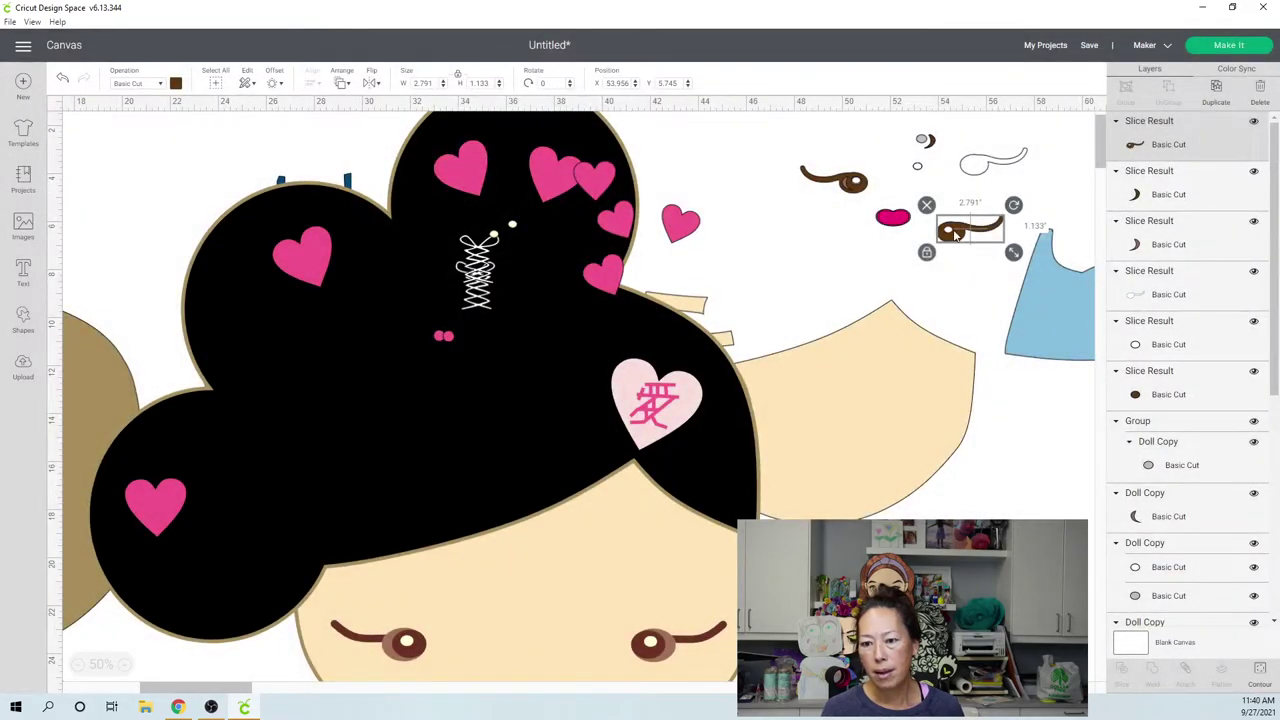
{"action": "mouse_move", "coordinate": [955, 235]}
{"action": "left_mouse_down"}
{"action": "mouse_move", "coordinate": [958, 252]}
{"action": "mouse_move", "coordinate": [961, 214]}
{"action": "left_mouse_up"}
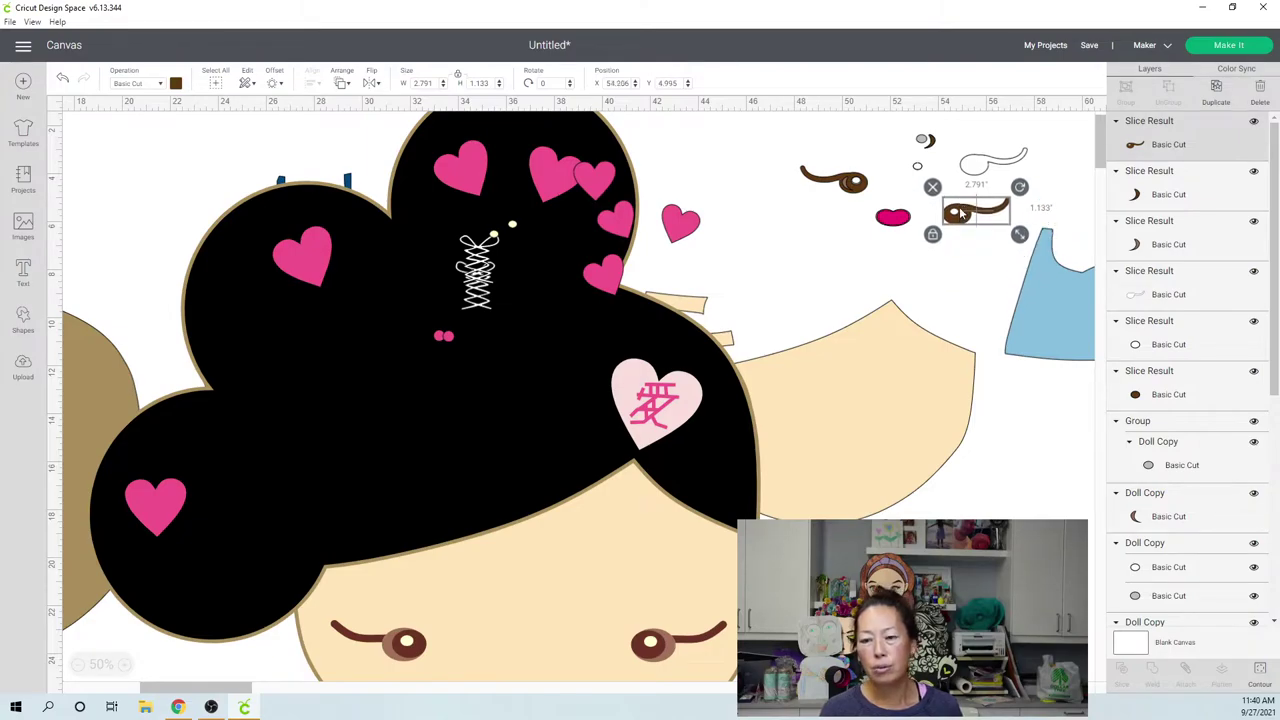
- Duplicate the right eye's brown lash, recolor the copy with the tan material color, and place it just below the original
{"action": "left_click", "coordinate": [1216, 90]}
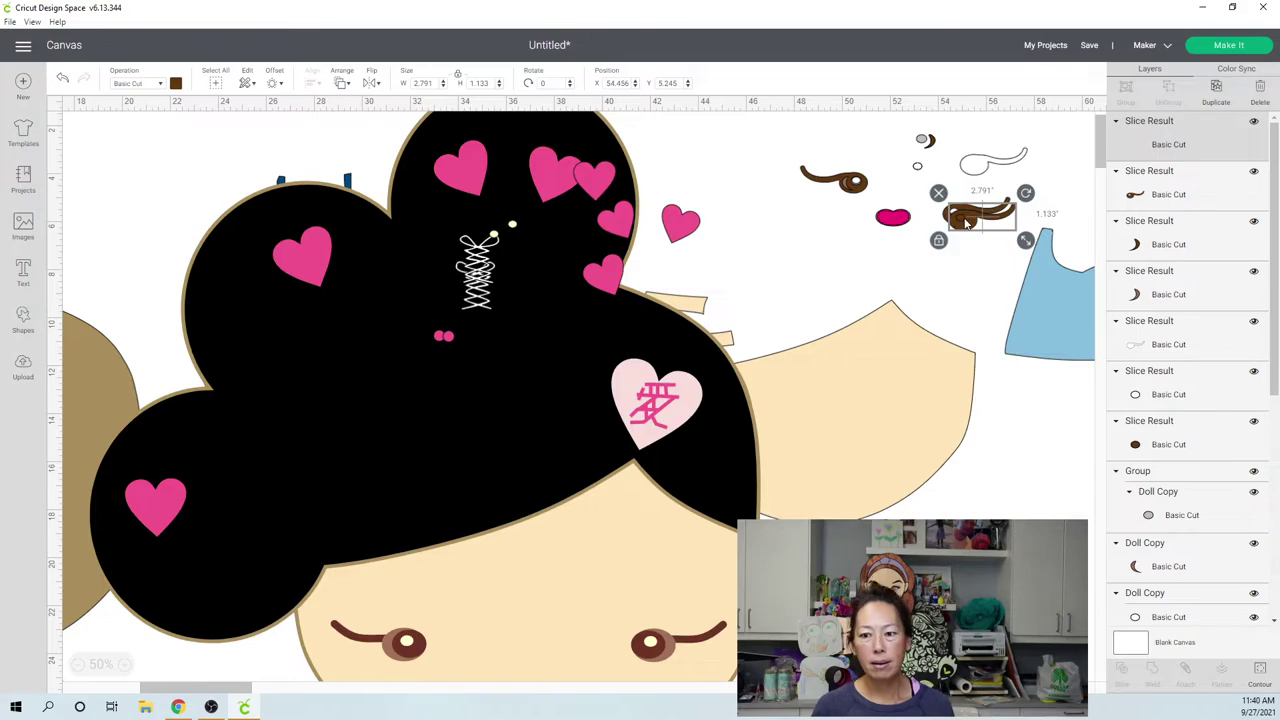
{"action": "left_click_drag", "start_coordinate": [966, 224], "coordinate": [949, 271]}
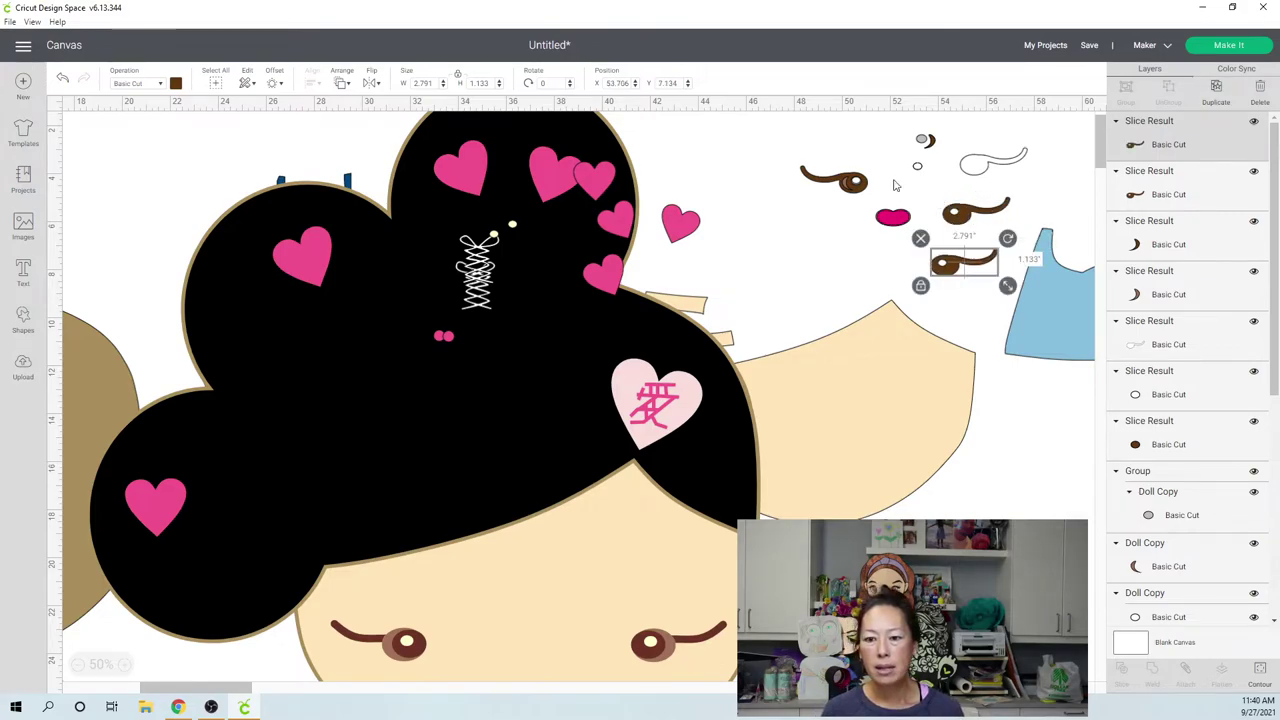
{"action": "left_click", "coordinate": [175, 84]}
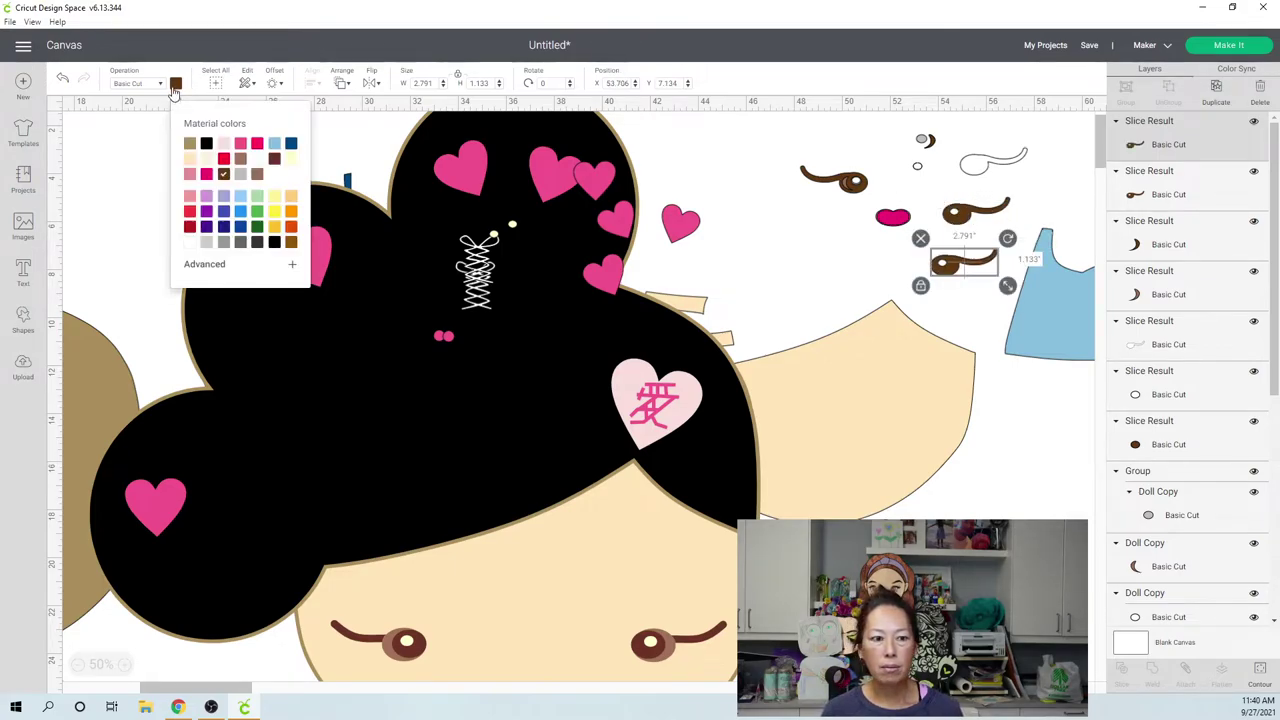
{"action": "left_click", "coordinate": [190, 146]}
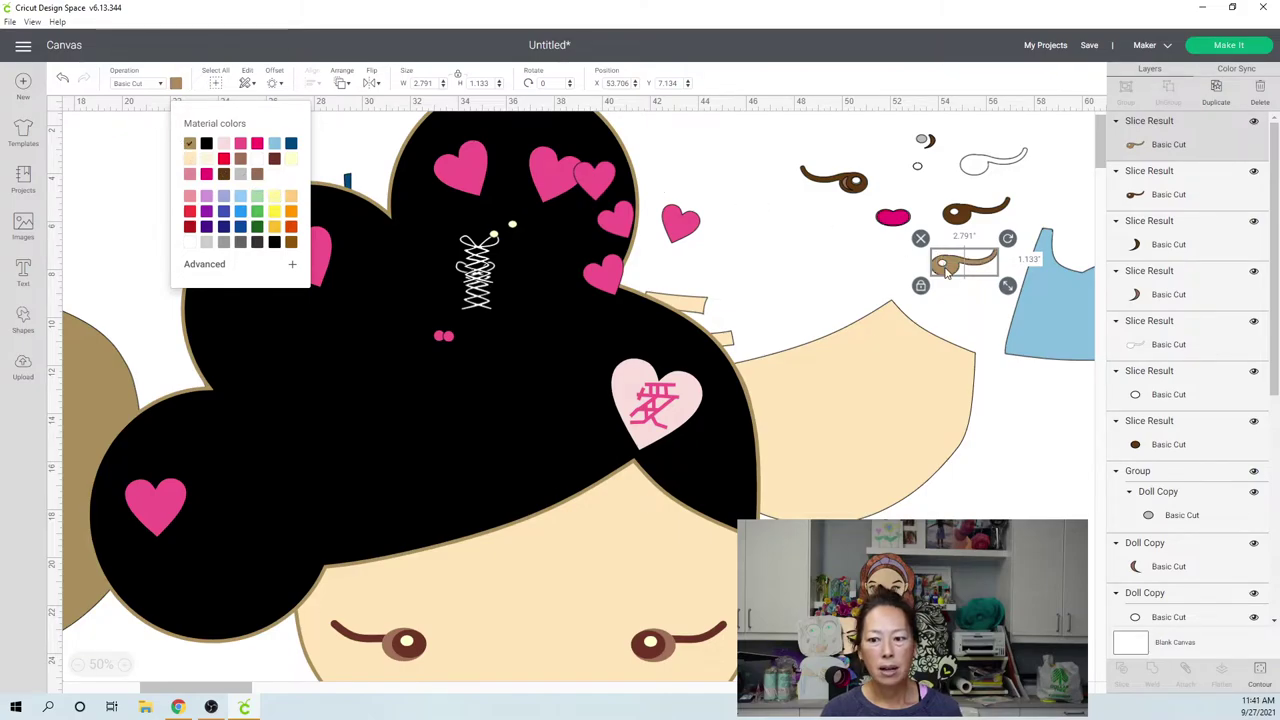
{"action": "left_click_drag", "start_coordinate": [946, 272], "coordinate": [954, 251]}
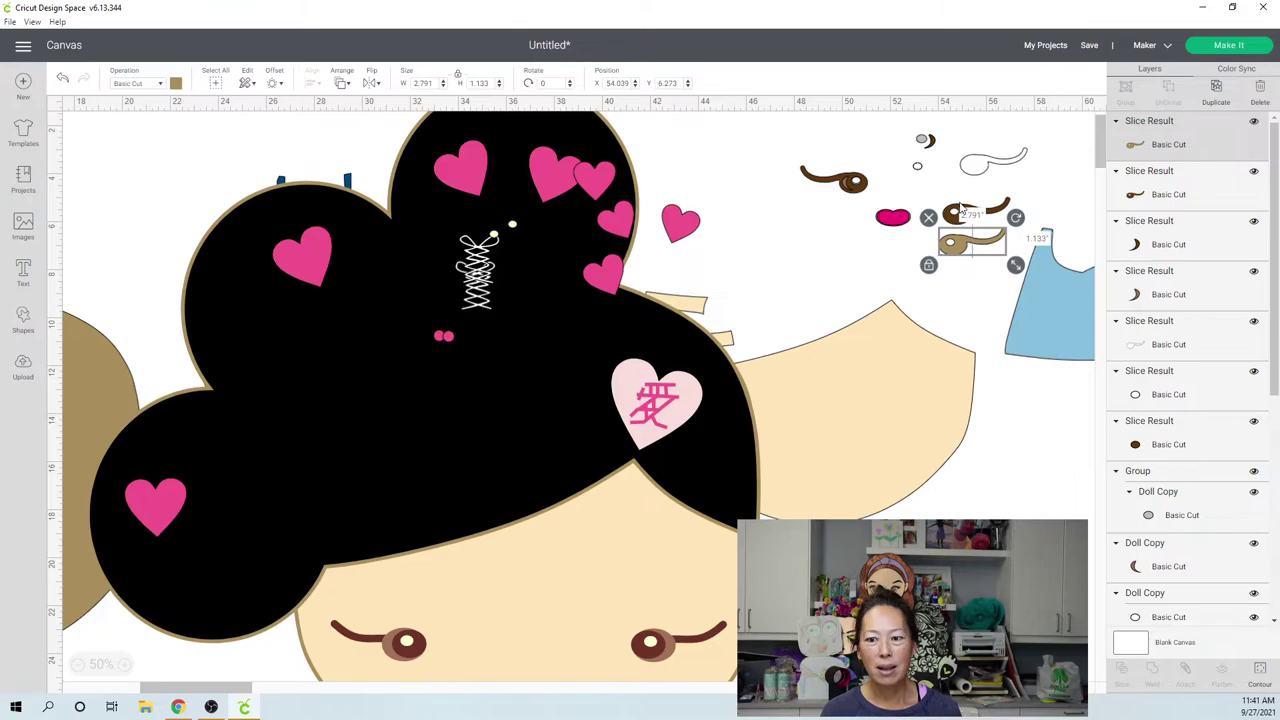
- Turn the crescent contour back on in the dark brown lash and nudge the lash slightly
{"action": "left_click", "coordinate": [960, 210]}
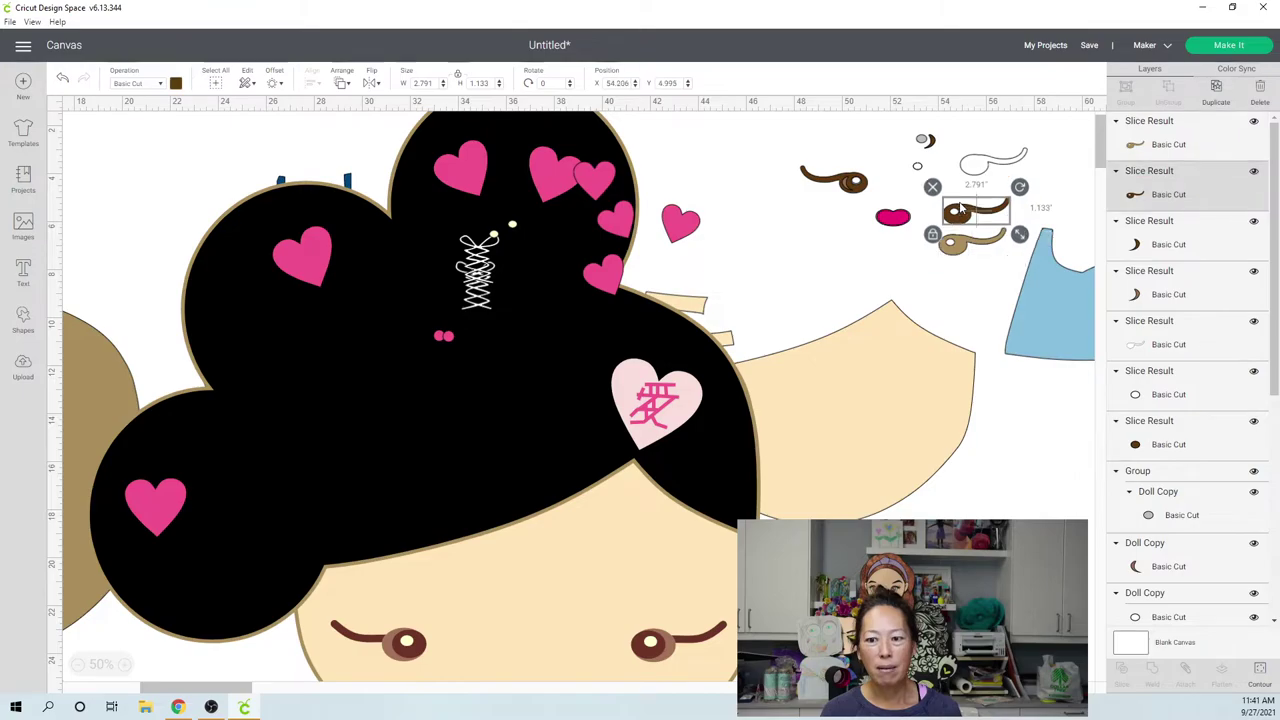
{"action": "left_click", "coordinate": [1259, 675]}
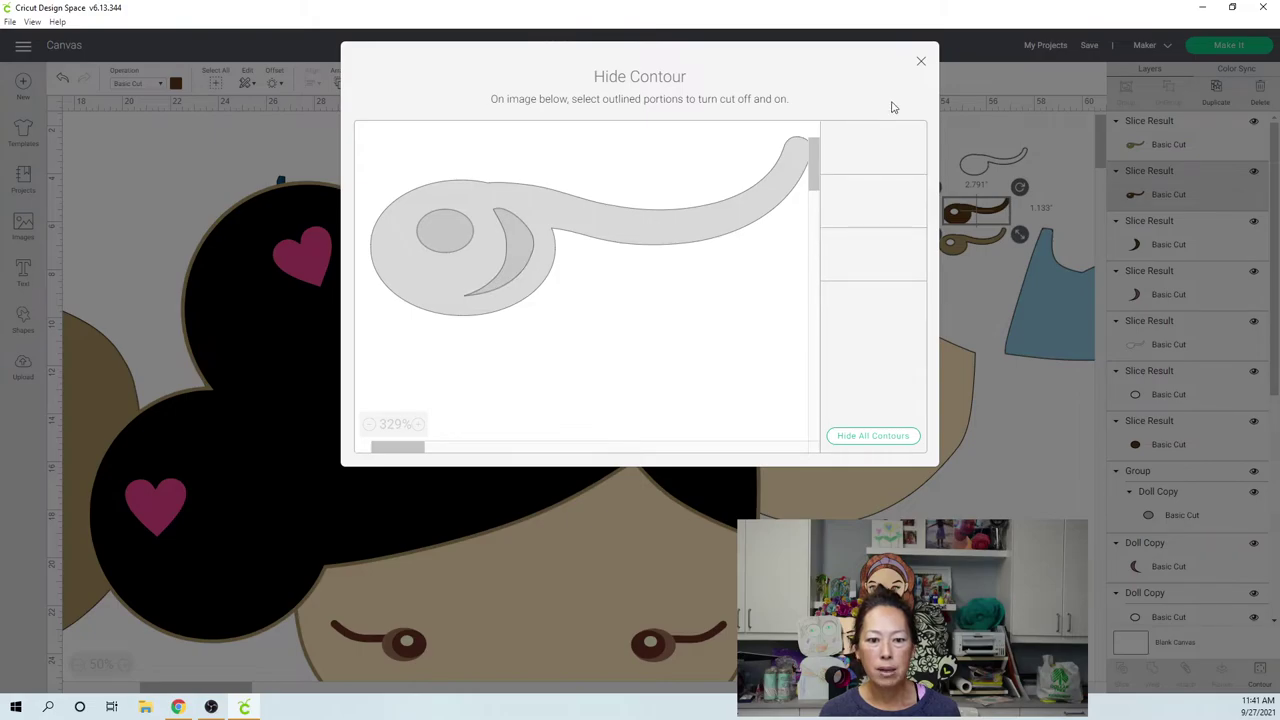
{"action": "left_click", "coordinate": [921, 64]}
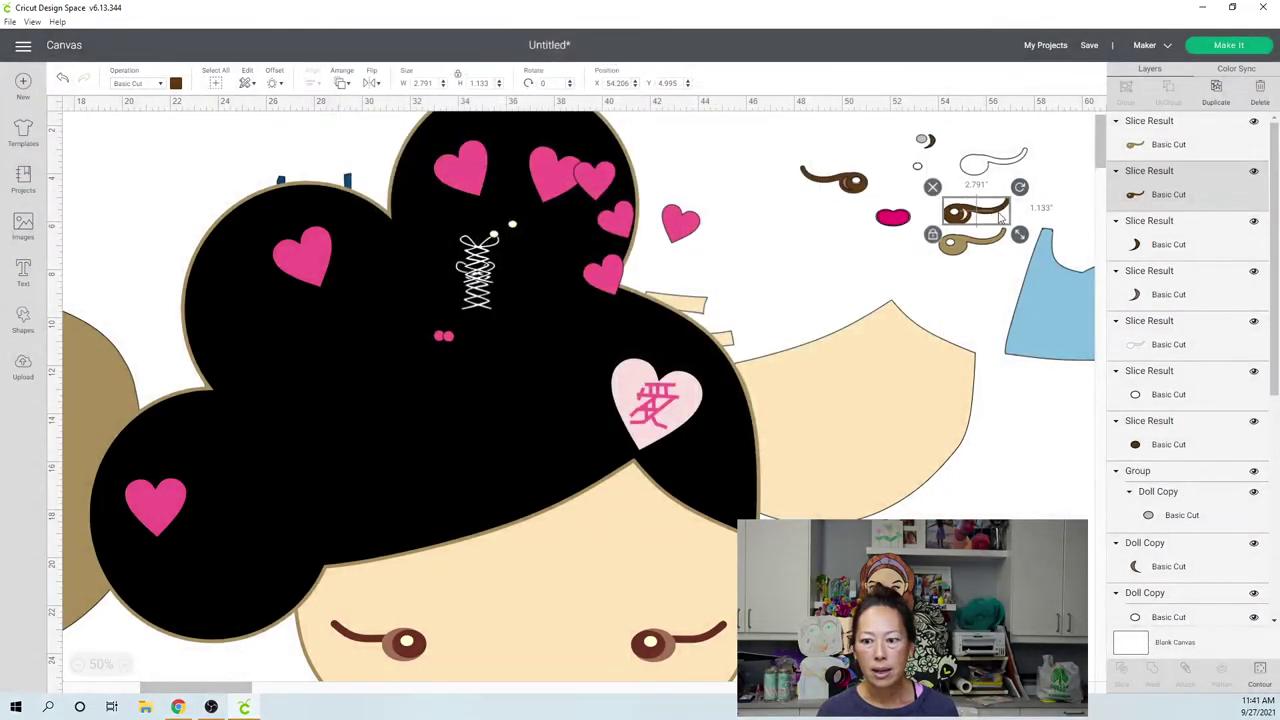
{"action": "mouse_move", "coordinate": [958, 212]}
{"action": "left_mouse_down"}
{"action": "mouse_move", "coordinate": [956, 244]}
{"action": "mouse_move", "coordinate": [964, 216]}
{"action": "left_mouse_up"}
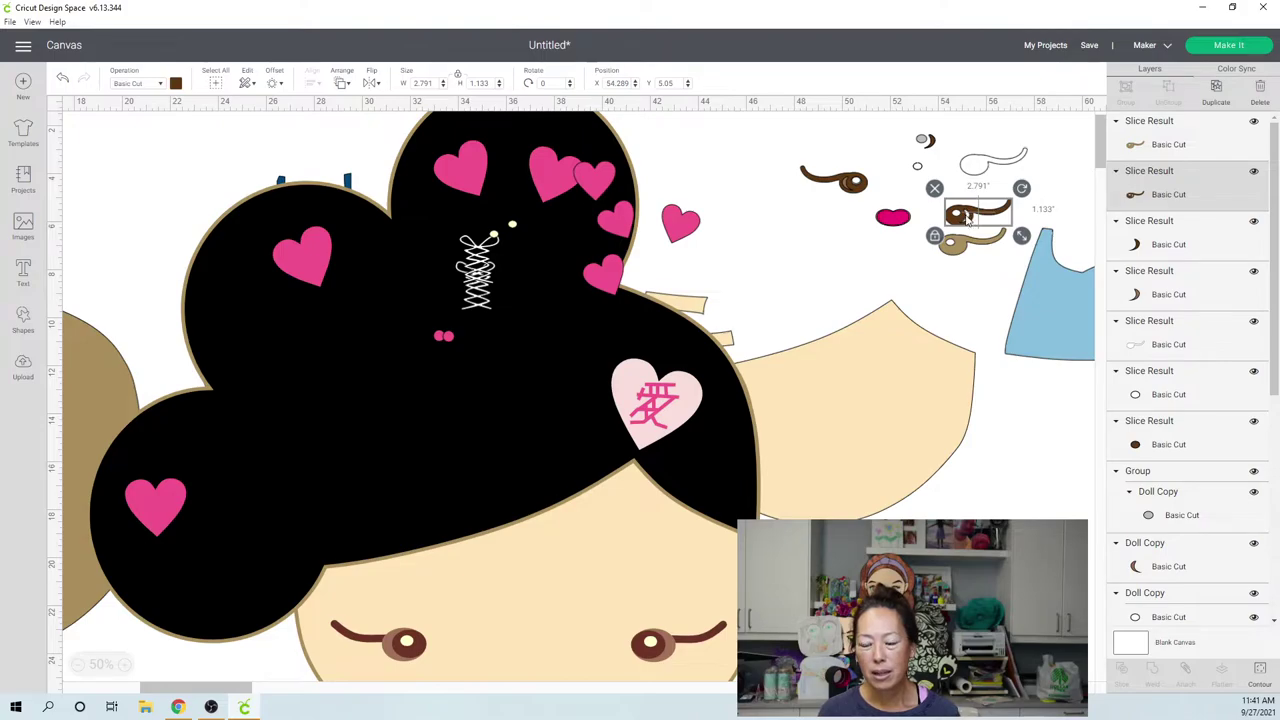
- Delete the leftover crescent and oval slice pieces beside the white lash shape
{"action": "left_click", "coordinate": [983, 172]}
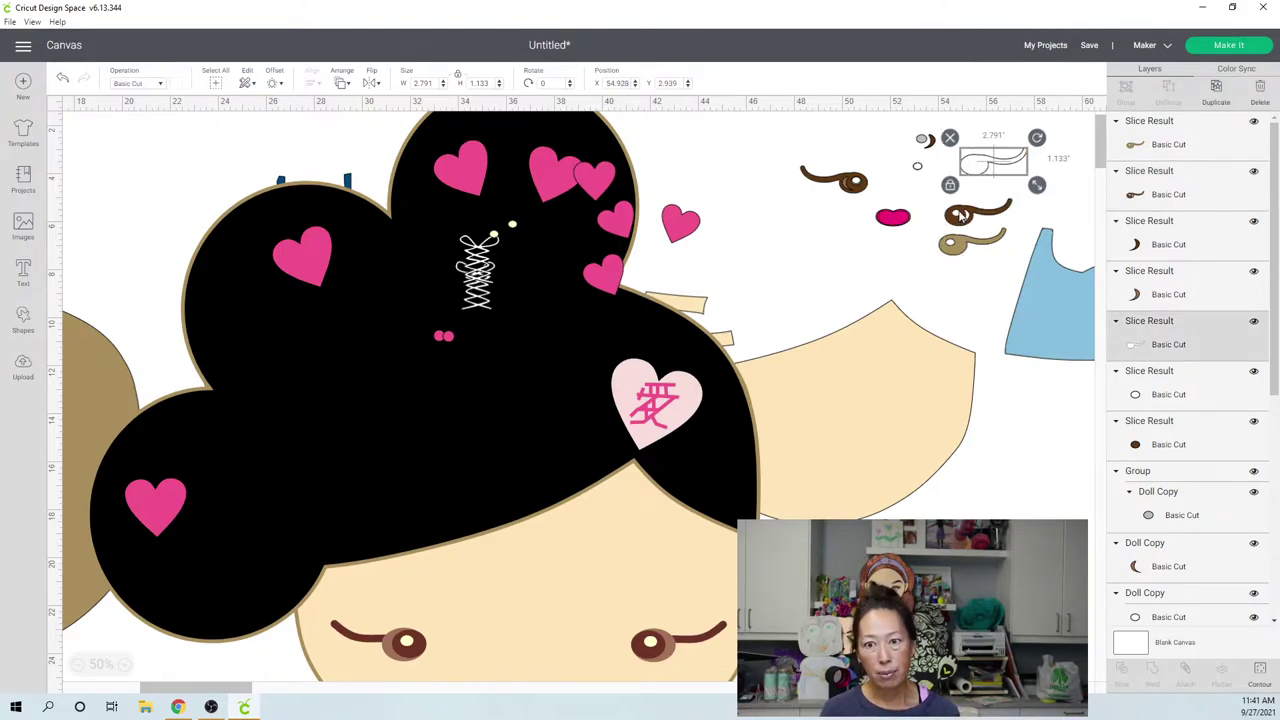
{"action": "left_click", "coordinate": [910, 127]}
{"action": "left_click_drag", "start_coordinate": [910, 127], "coordinate": [940, 178]}
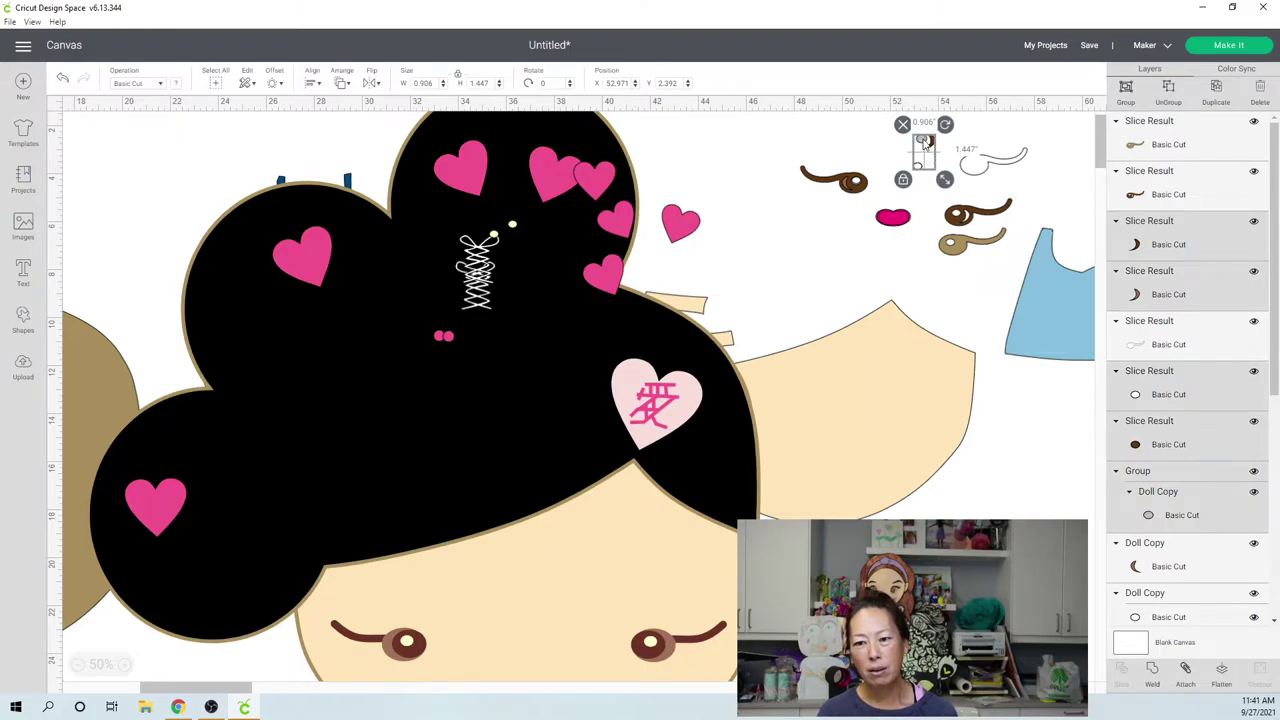
{"action": "key", "text": "Delete"}
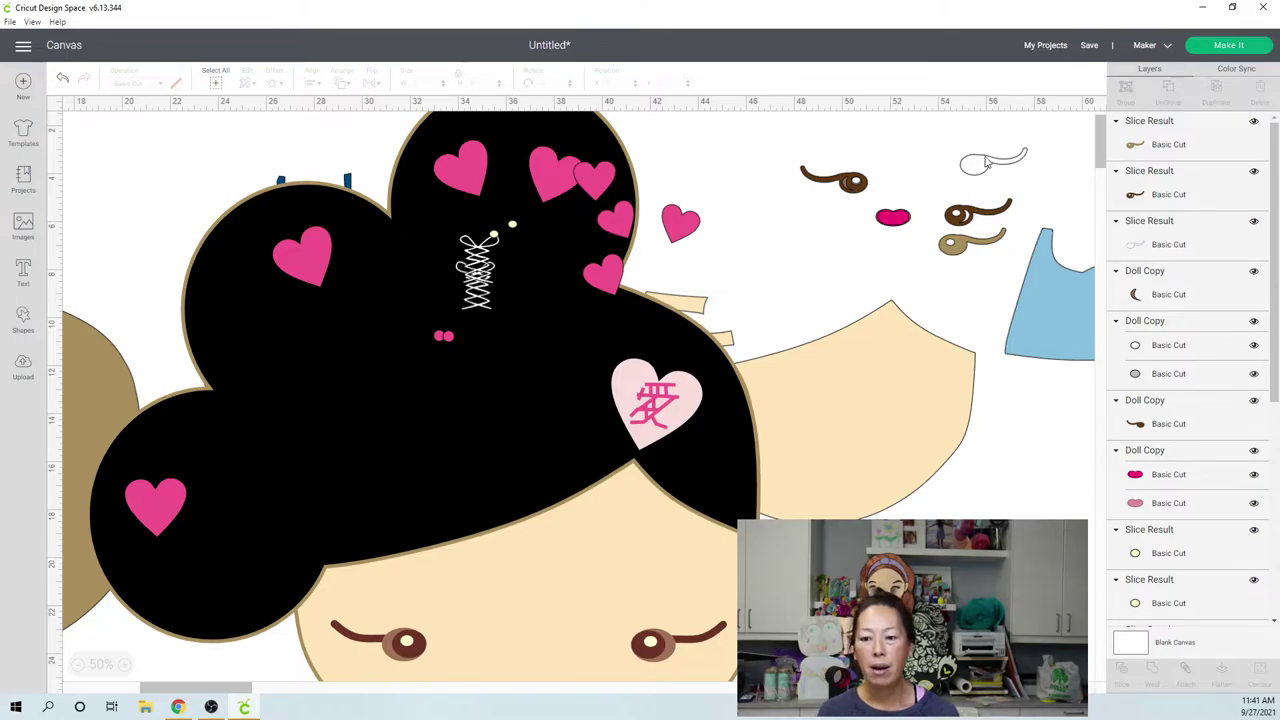
- Duplicate the white, dark brown and tan lash layers together, flip the copies horizontally, and position them as the opposite eye
{"action": "left_click_drag", "start_coordinate": [981, 136], "coordinate": [983, 250]}
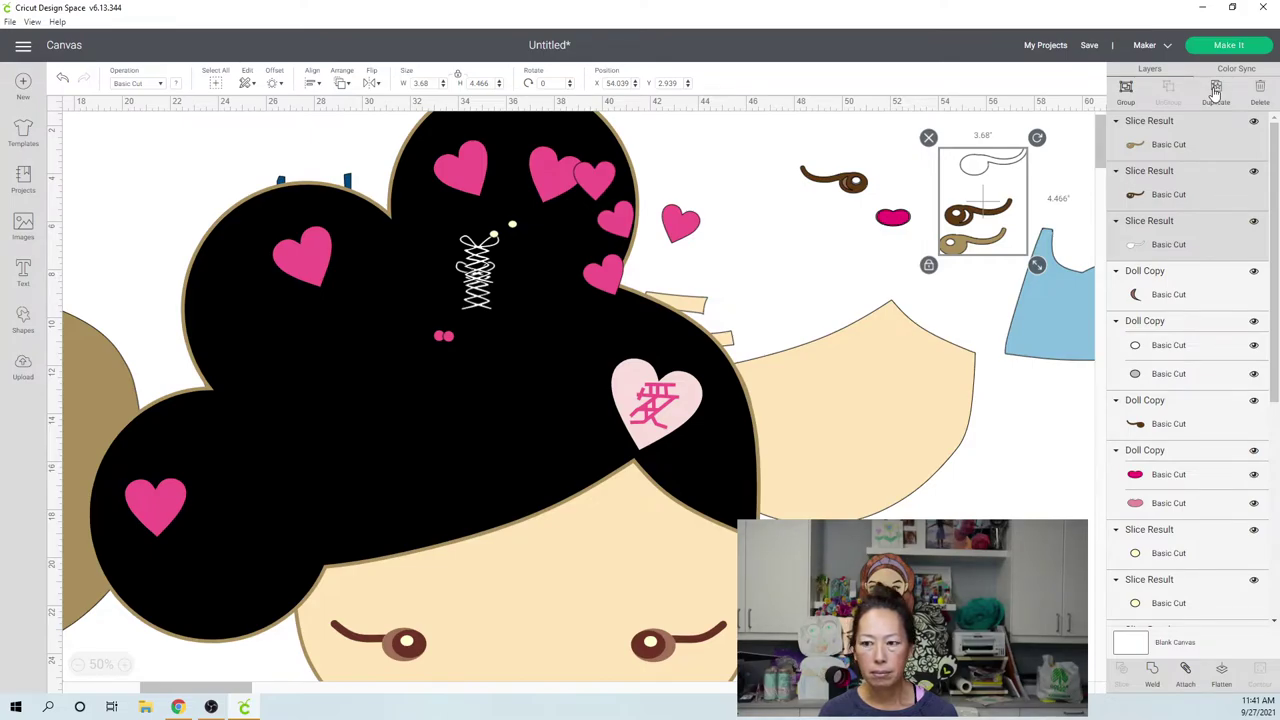
{"action": "left_click", "coordinate": [371, 84]}
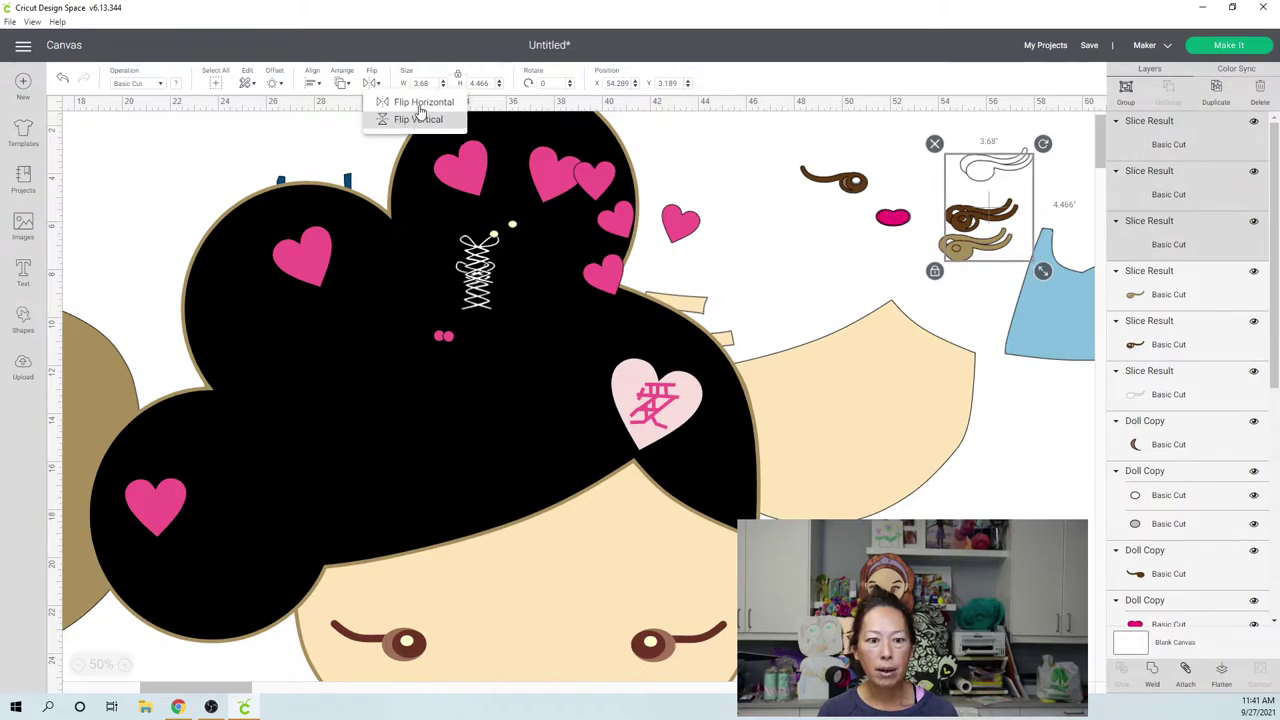
{"action": "left_click", "coordinate": [418, 119]}
{"action": "mouse_move", "coordinate": [996, 180]}
{"action": "left_mouse_down"}
{"action": "mouse_move", "coordinate": [864, 178]}
{"action": "mouse_move", "coordinate": [987, 178]}
{"action": "left_mouse_up"}
- Delete all pieces of the original unsliced left eye
{"action": "left_click", "coordinate": [845, 184]}
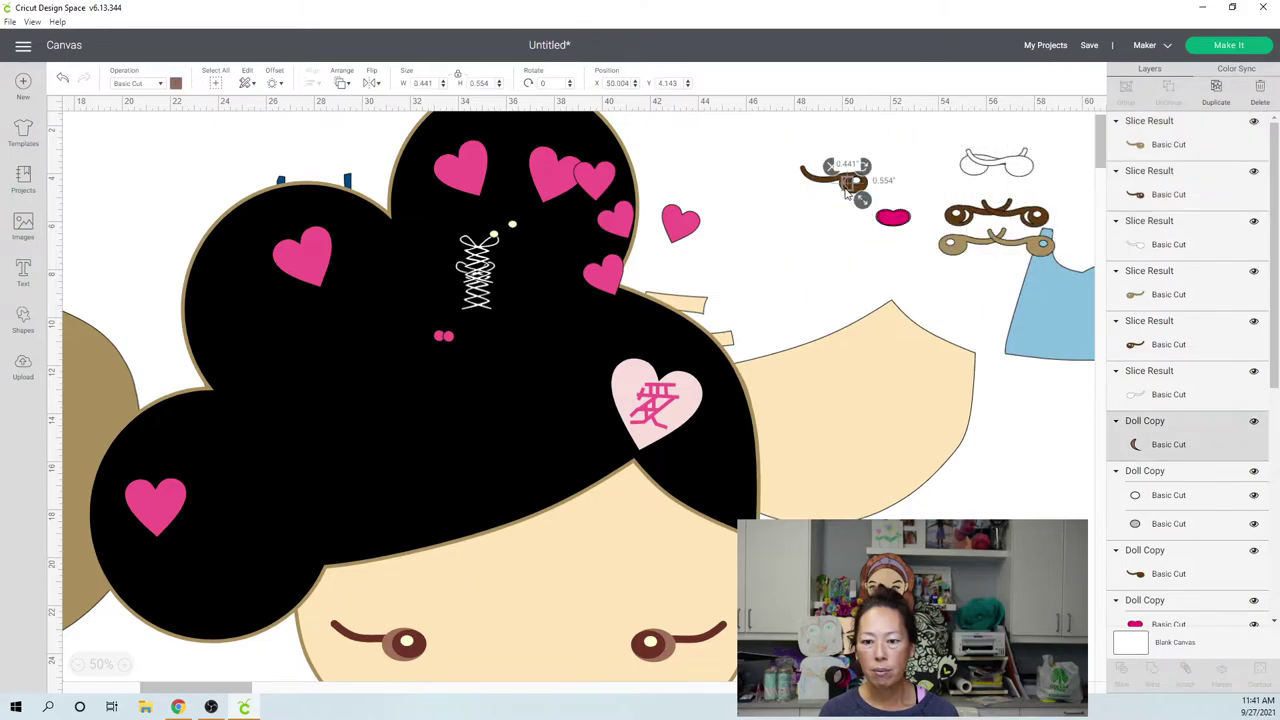
{"action": "left_click_drag", "start_coordinate": [797, 142], "coordinate": [934, 185]}
{"action": "key", "text": "Delete"}
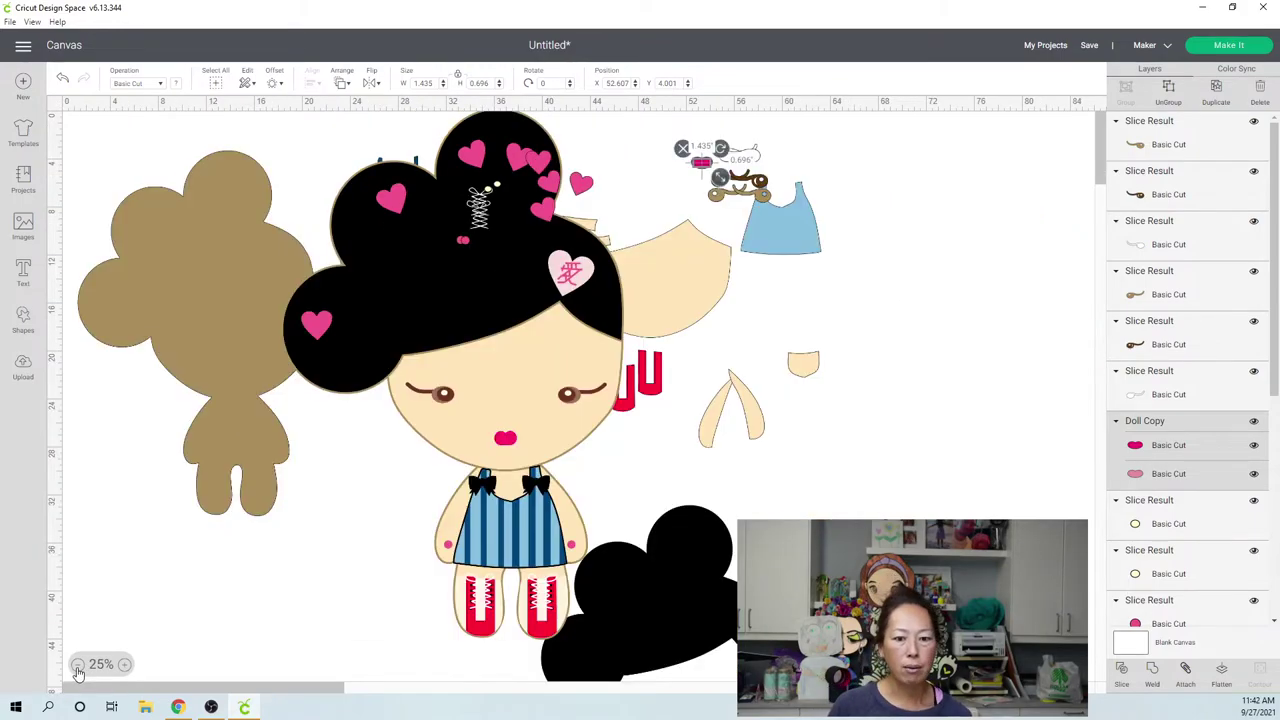
- Move the flattened doll image down and to the left, clear of the separate cut pieces
{"action": "left_click", "coordinate": [78, 665]}
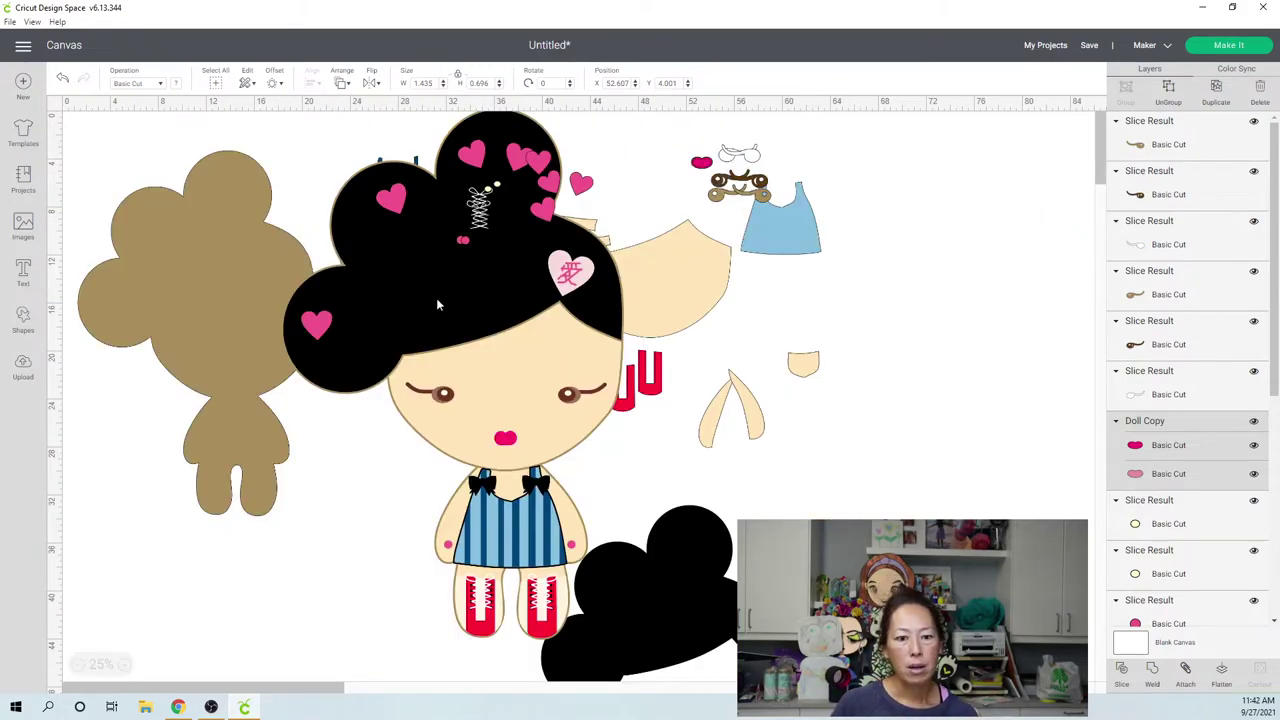
{"action": "key", "text": "ctrl+z"}
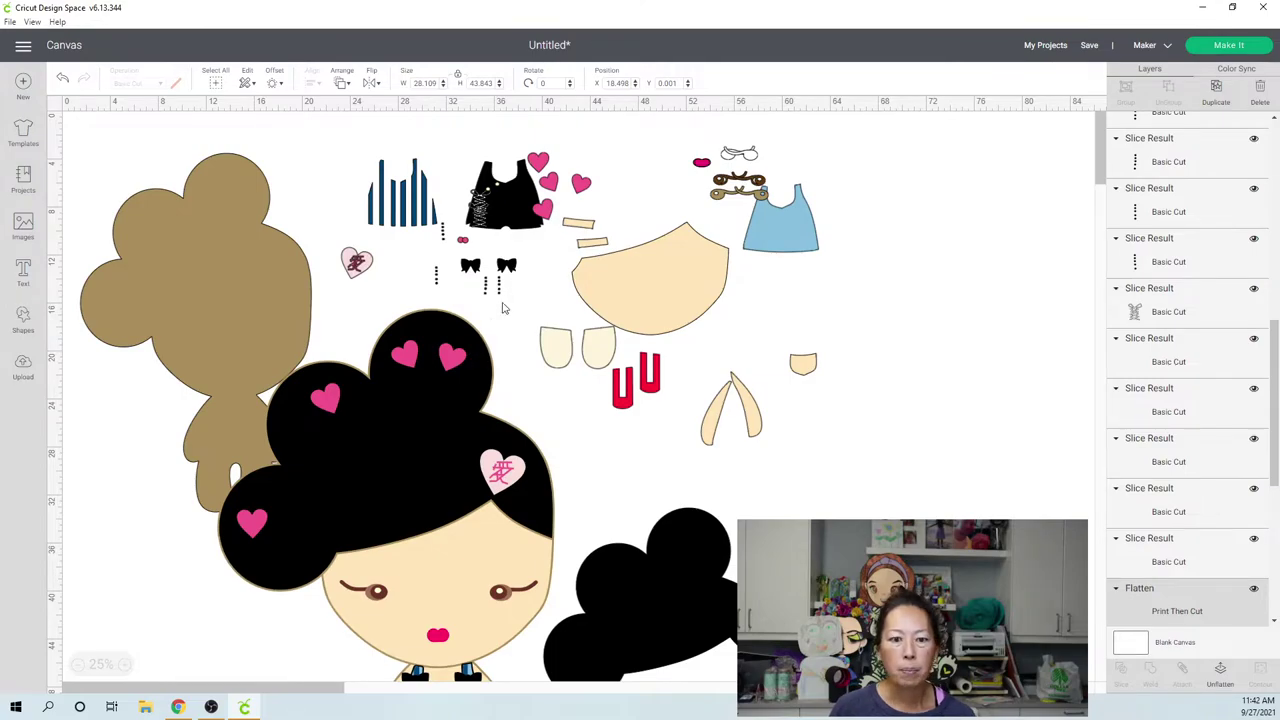
{"action": "left_click", "coordinate": [490, 322]}
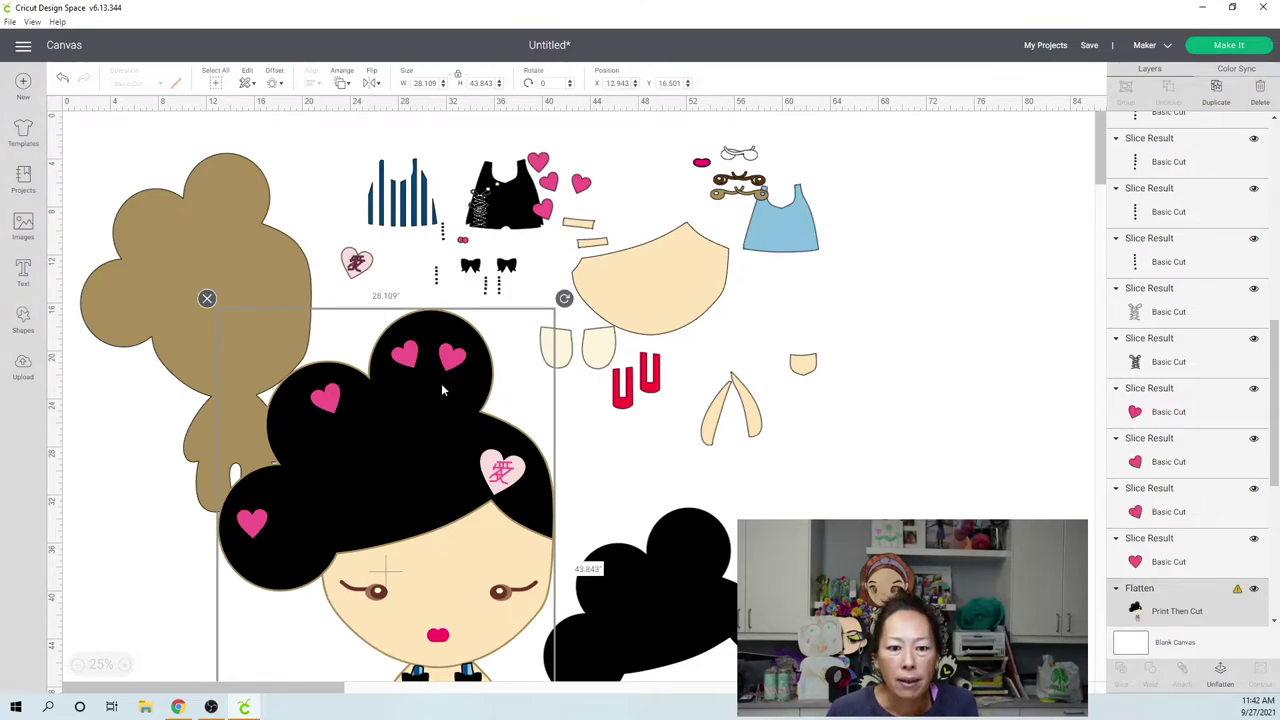
{"action": "left_click_drag", "start_coordinate": [432, 410], "coordinate": [292, 364]}
- Move the light pink heart and its pink character into the free space above the face piece, keeping the two apart
{"action": "left_click", "coordinate": [355, 260]}
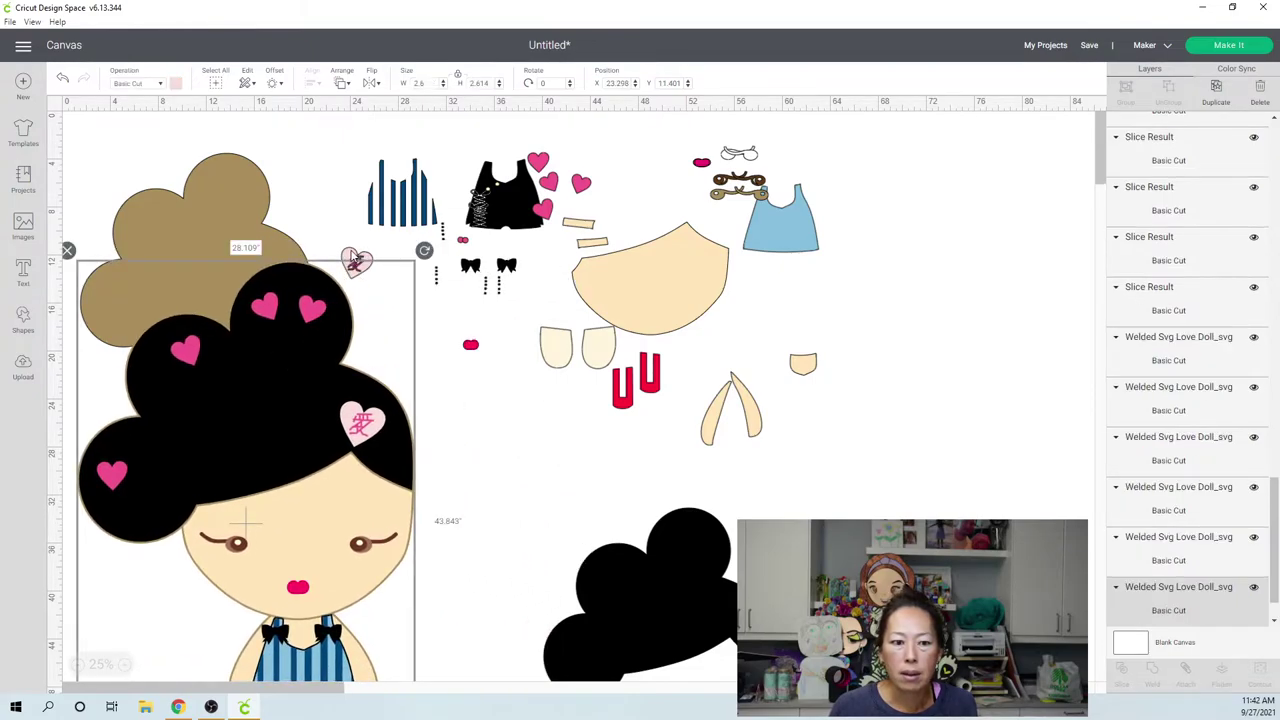
{"action": "left_click", "coordinate": [356, 261]}
{"action": "left_click_drag", "start_coordinate": [397, 250], "coordinate": [590, 170]}
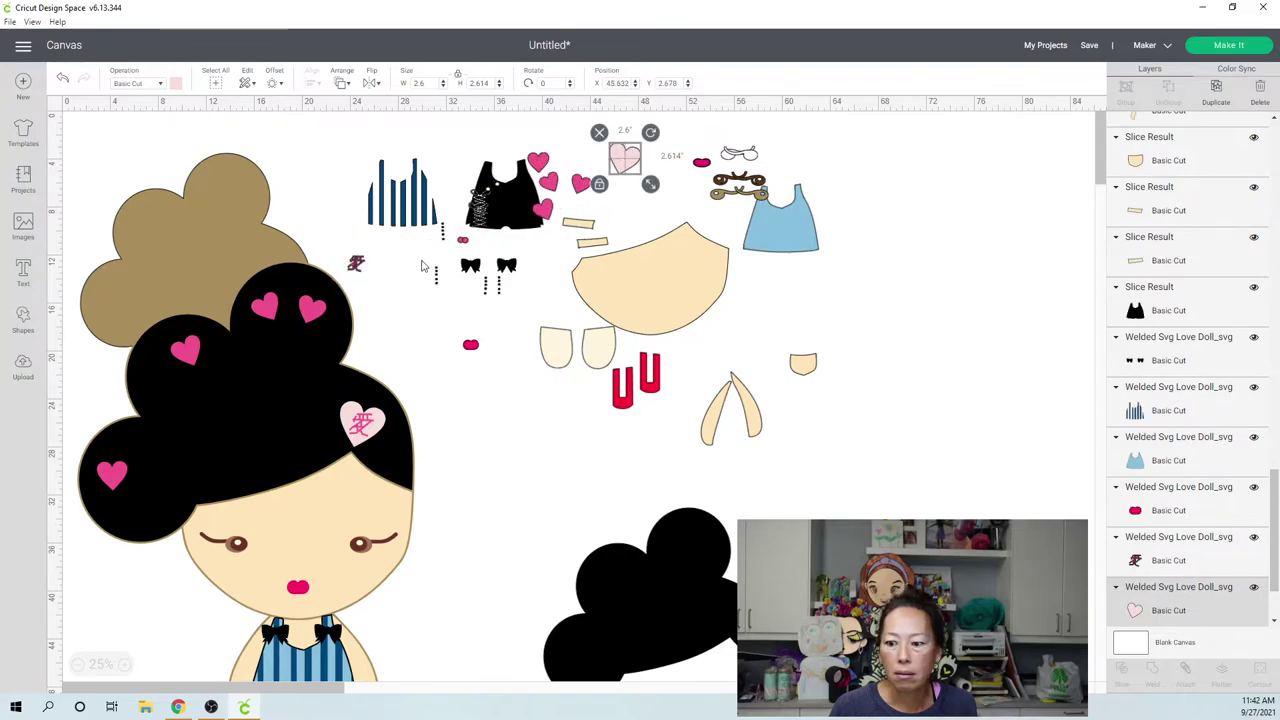
{"action": "left_click_drag", "start_coordinate": [362, 264], "coordinate": [625, 131]}
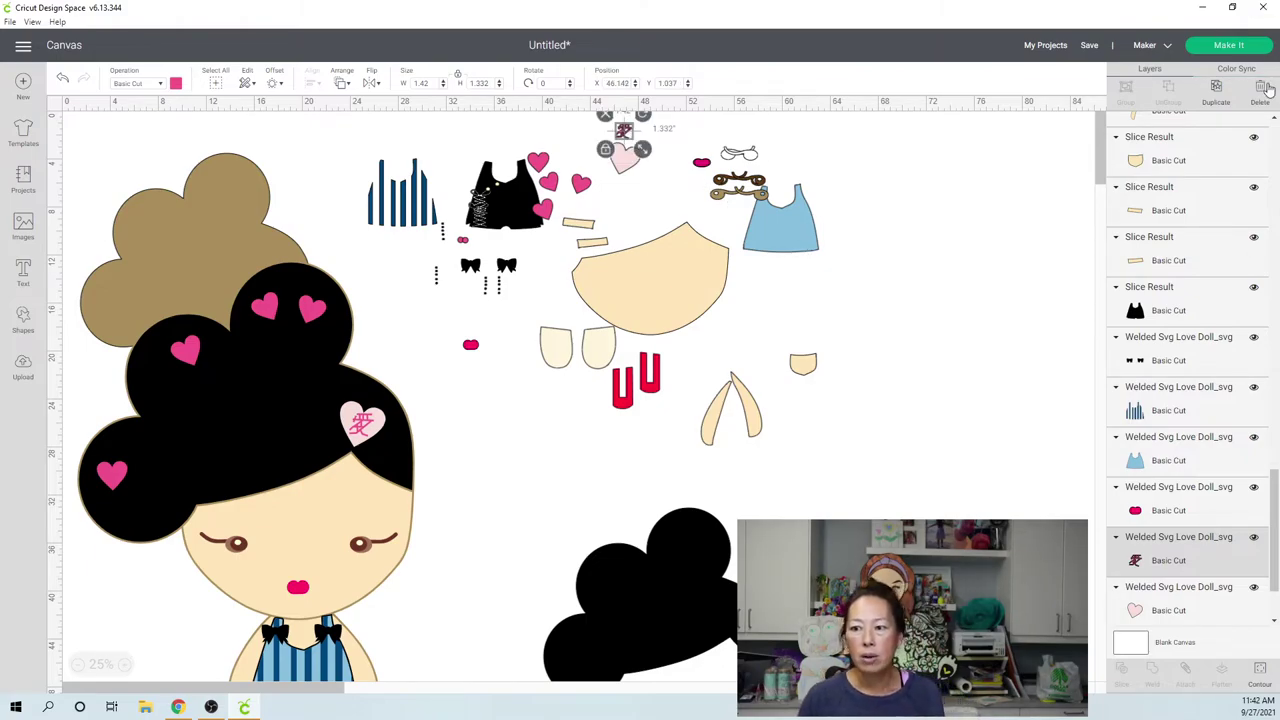
- Sync the light pink heart to the magenta color of the lips and delete the flattened doll image
{"action": "left_click", "coordinate": [1238, 69]}
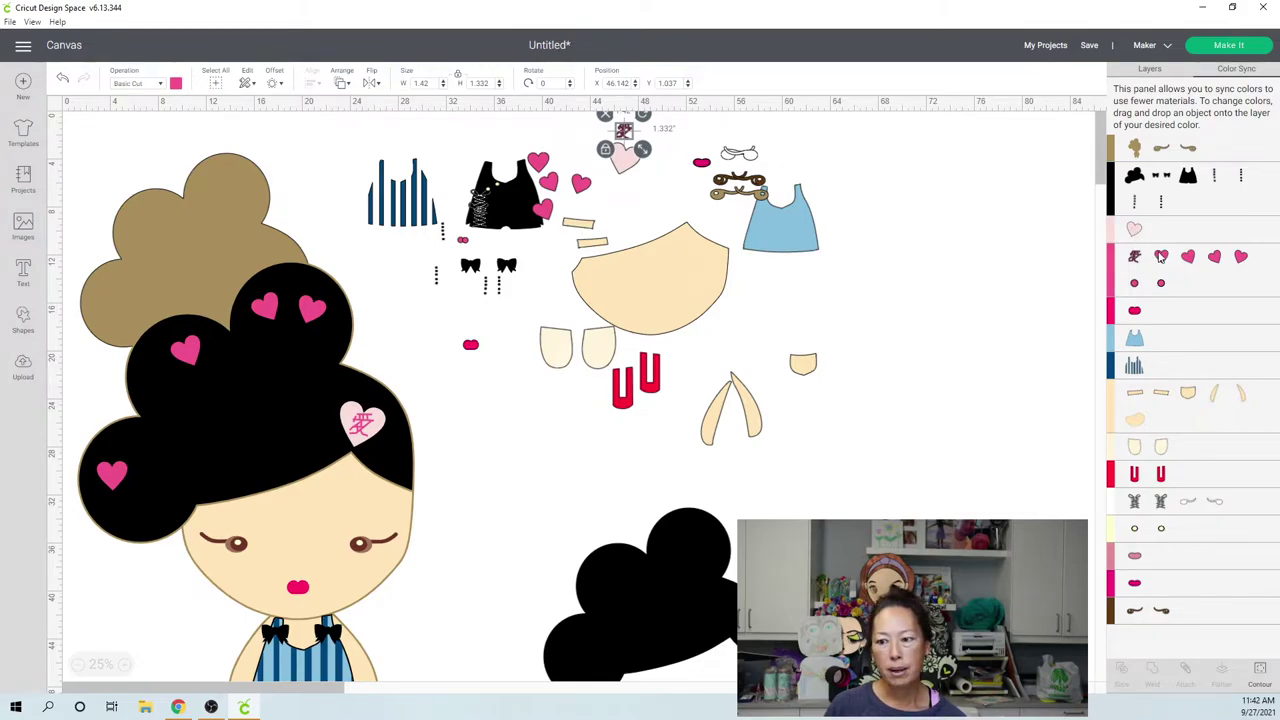
{"action": "left_click_drag", "start_coordinate": [1160, 257], "coordinate": [1182, 587]}
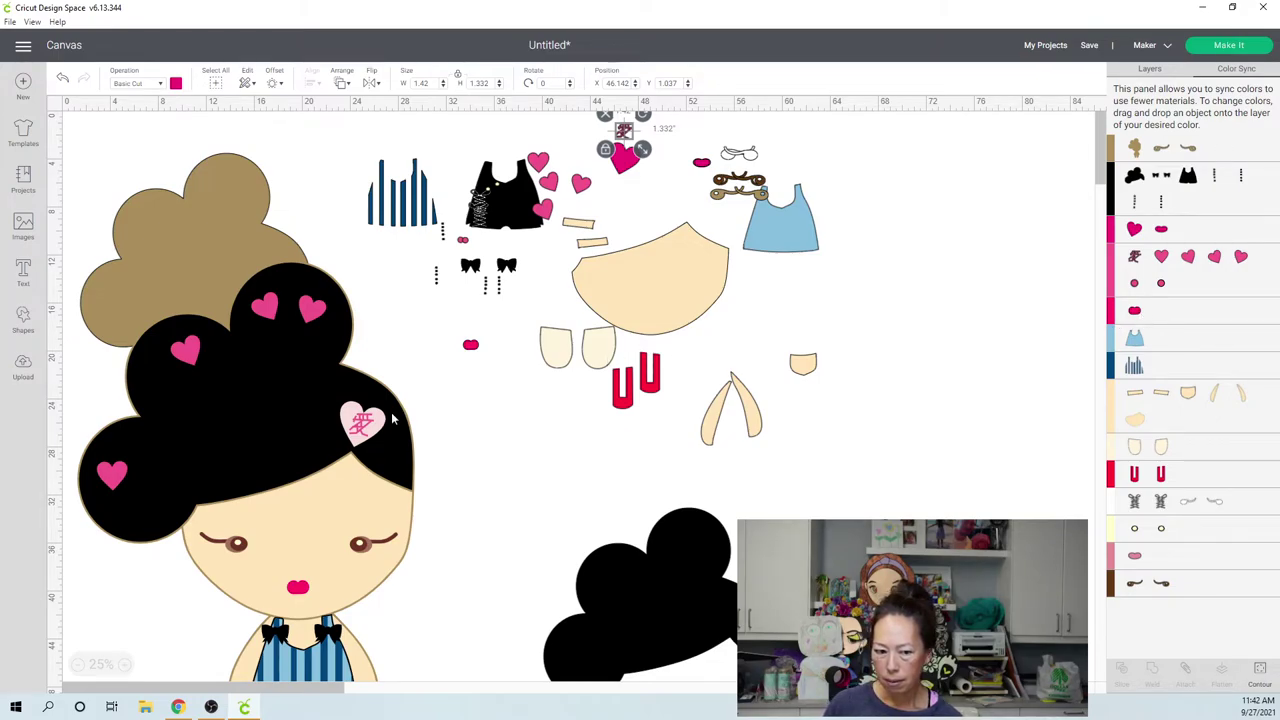
{"action": "left_click", "coordinate": [340, 425]}
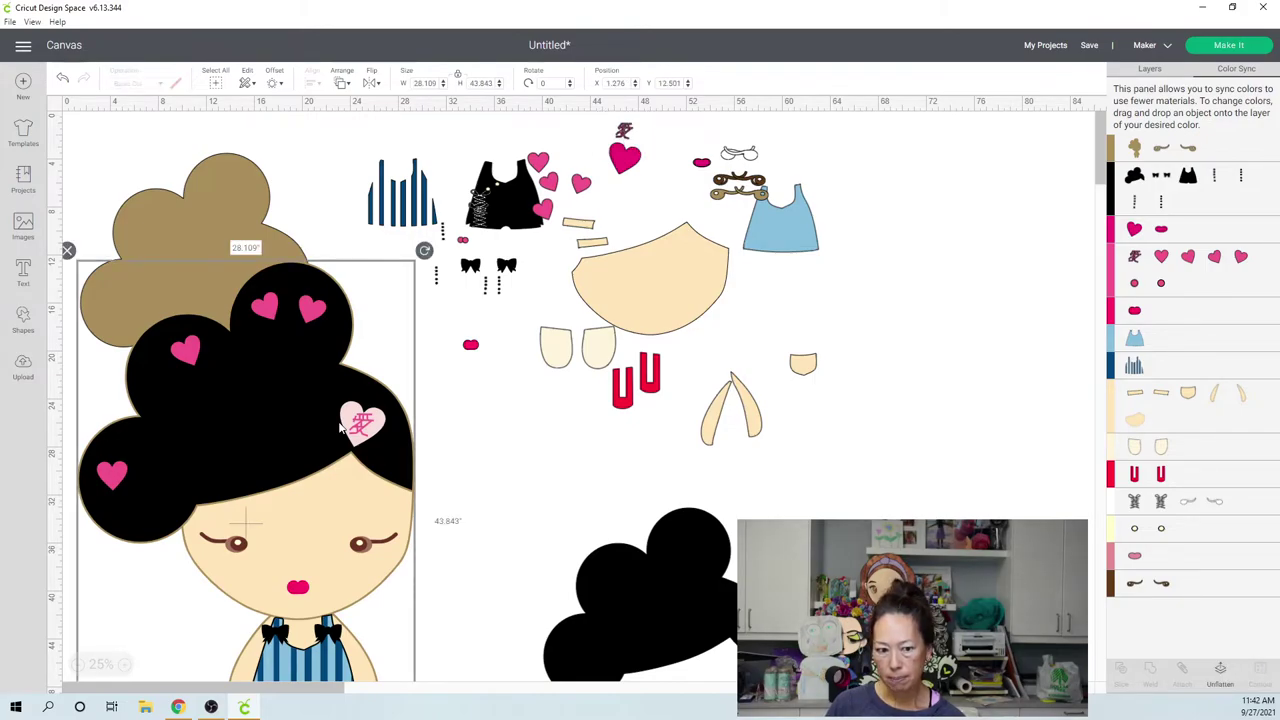
{"action": "key", "text": "Delete"}
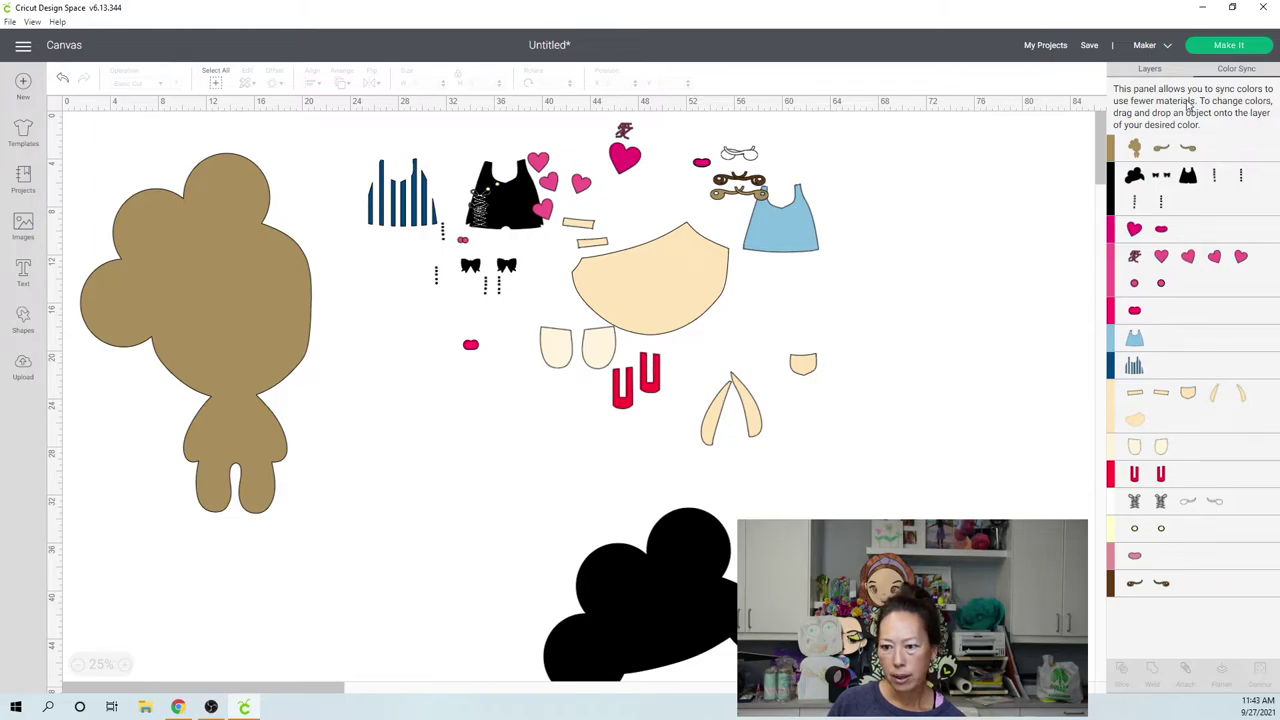
- Delete the lighter pink lip layer from the Doll Copy lips
{"action": "left_click", "coordinate": [1151, 72]}
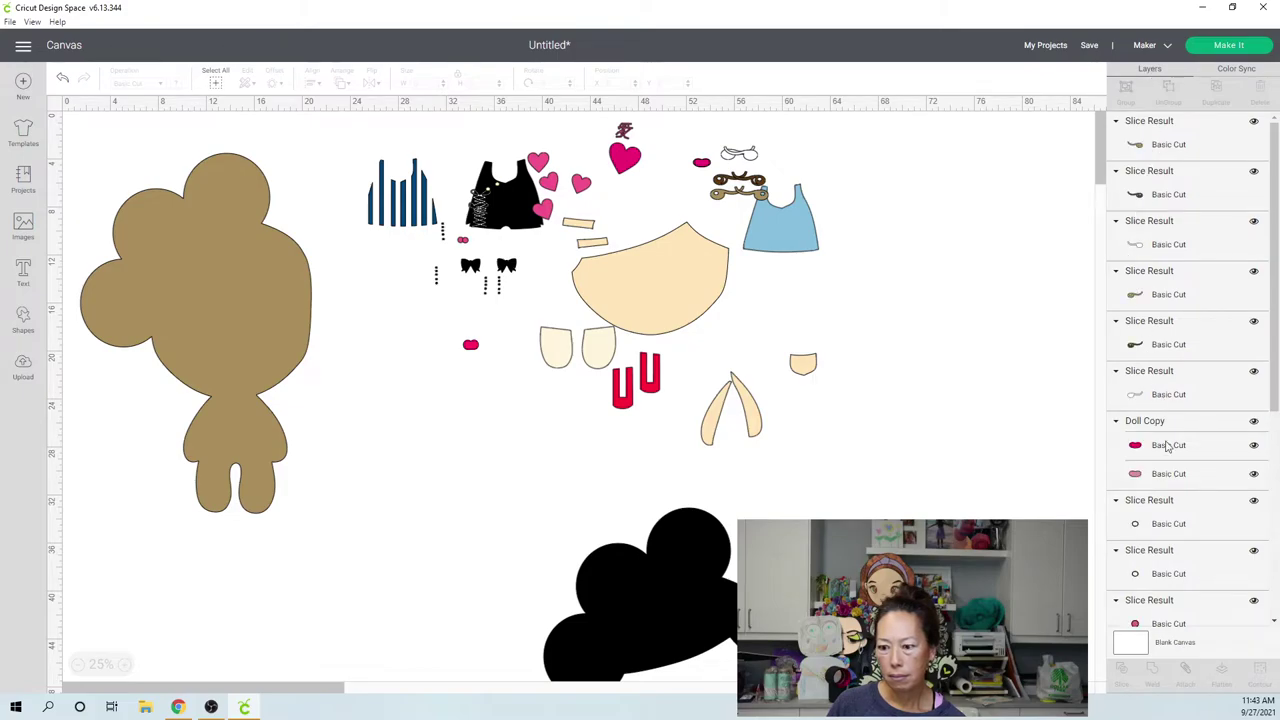
{"action": "left_click", "coordinate": [1161, 481]}
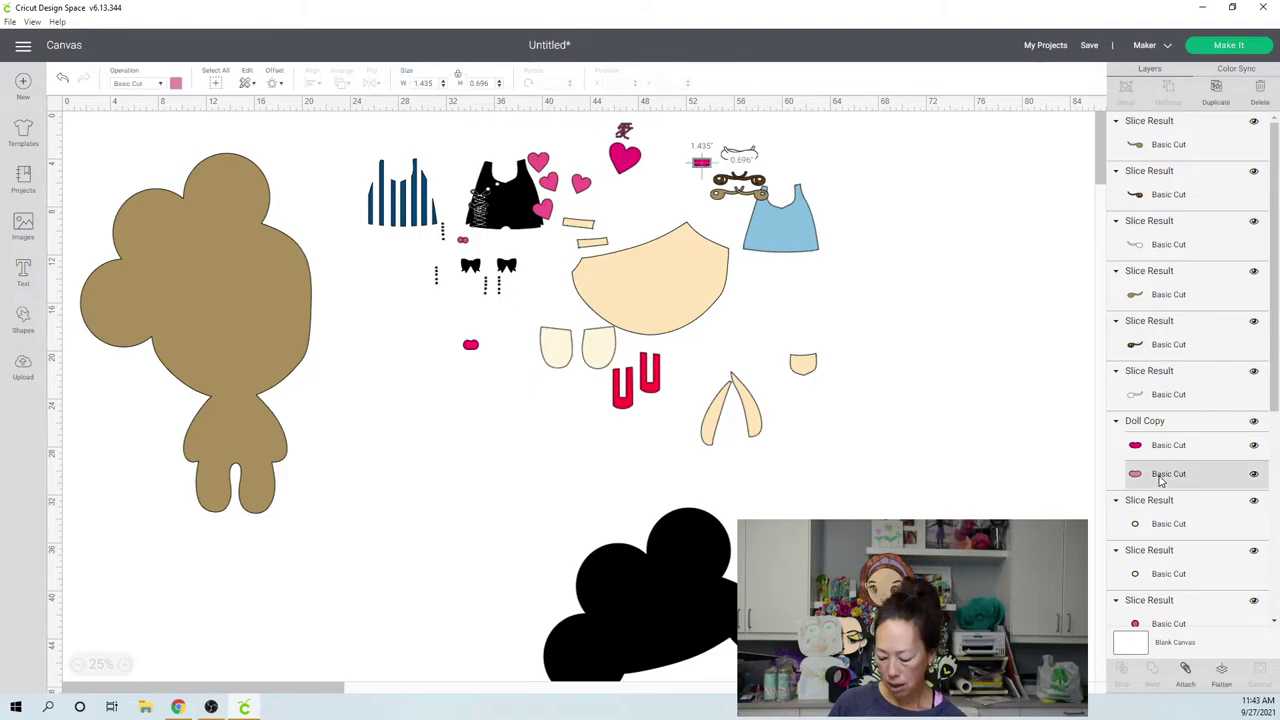
{"action": "key", "text": "Delete"}
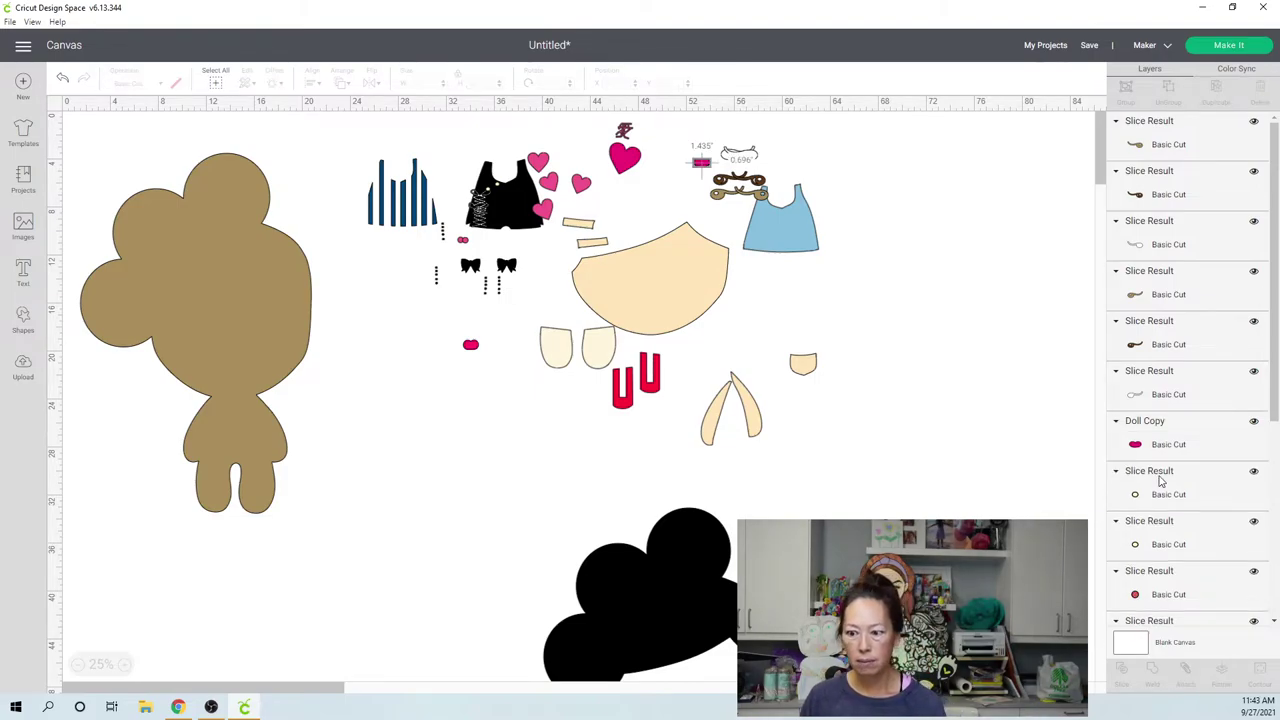
- Delete the extra lips shape lying below the black bows
{"action": "left_click", "coordinate": [1252, 72]}
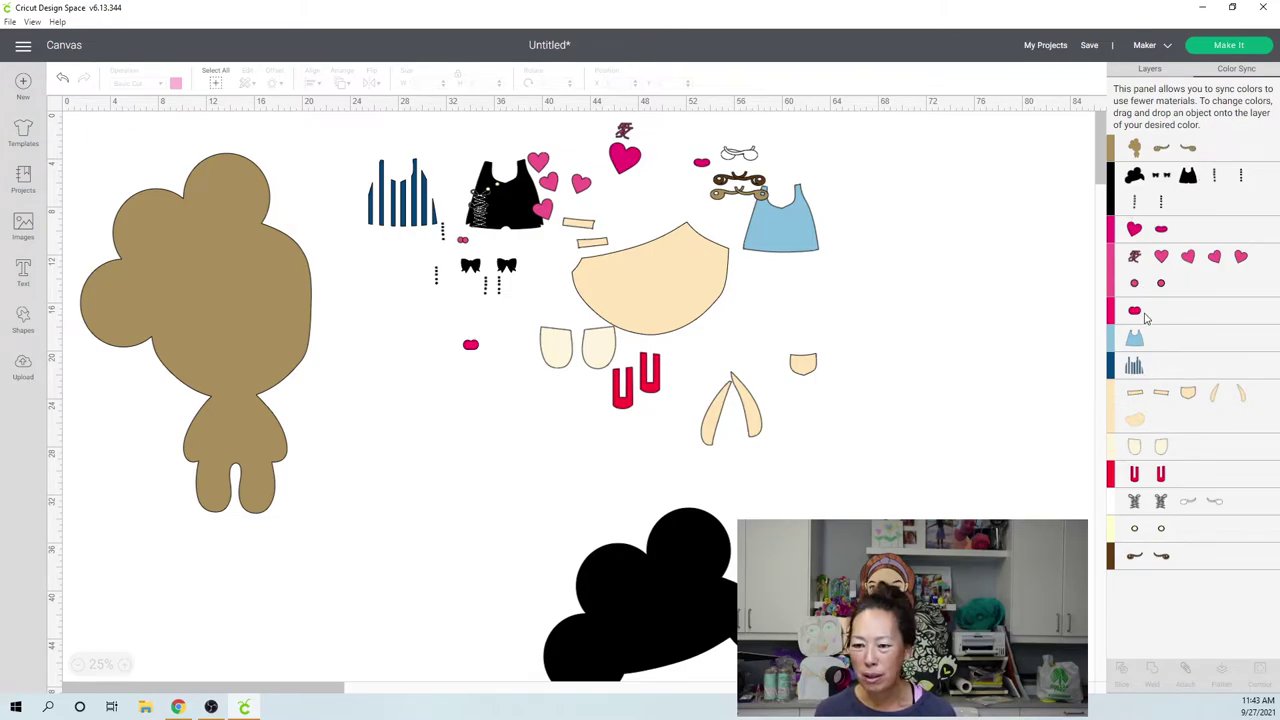
{"action": "left_click", "coordinate": [1150, 70]}
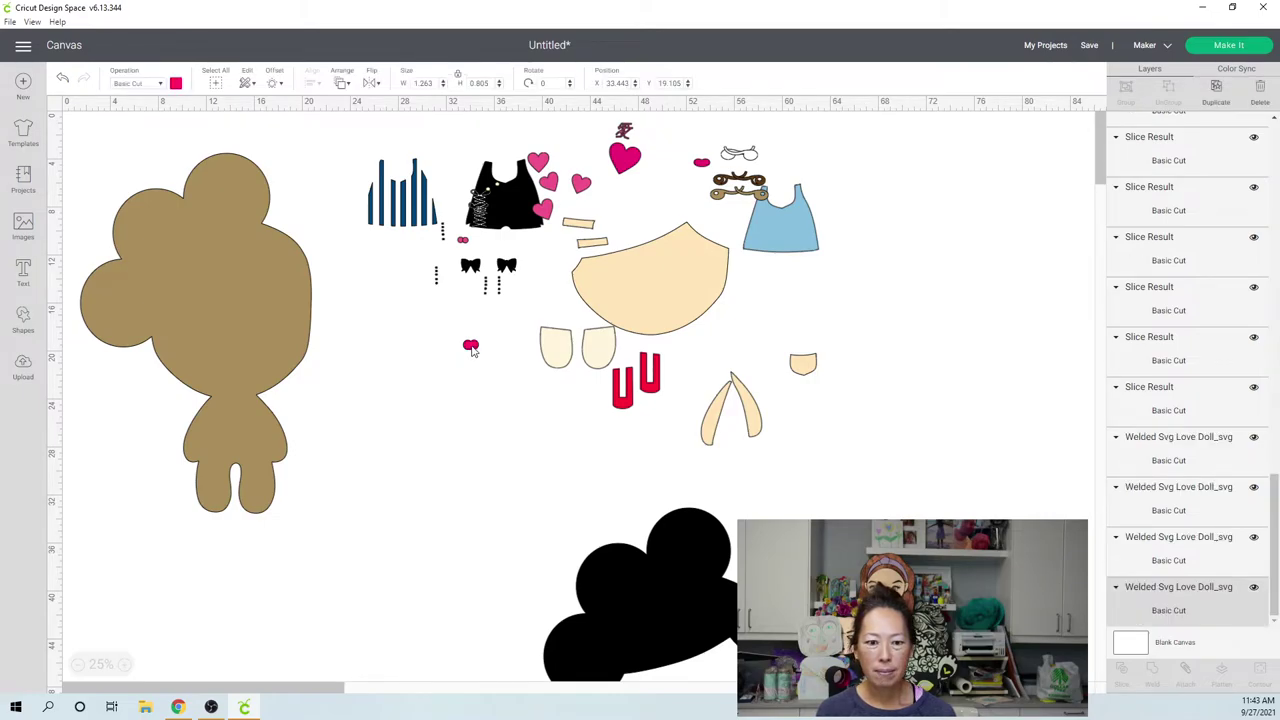
{"action": "left_click", "coordinate": [471, 347]}
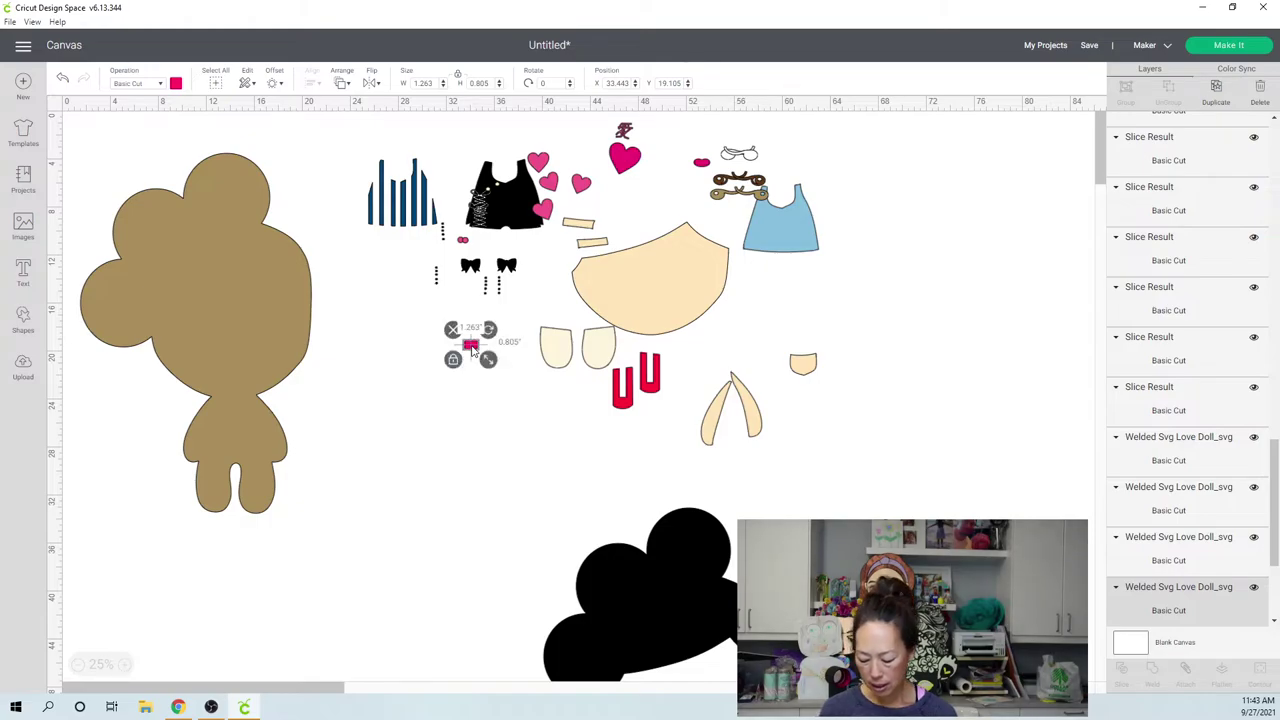
{"action": "key", "text": "Delete"}
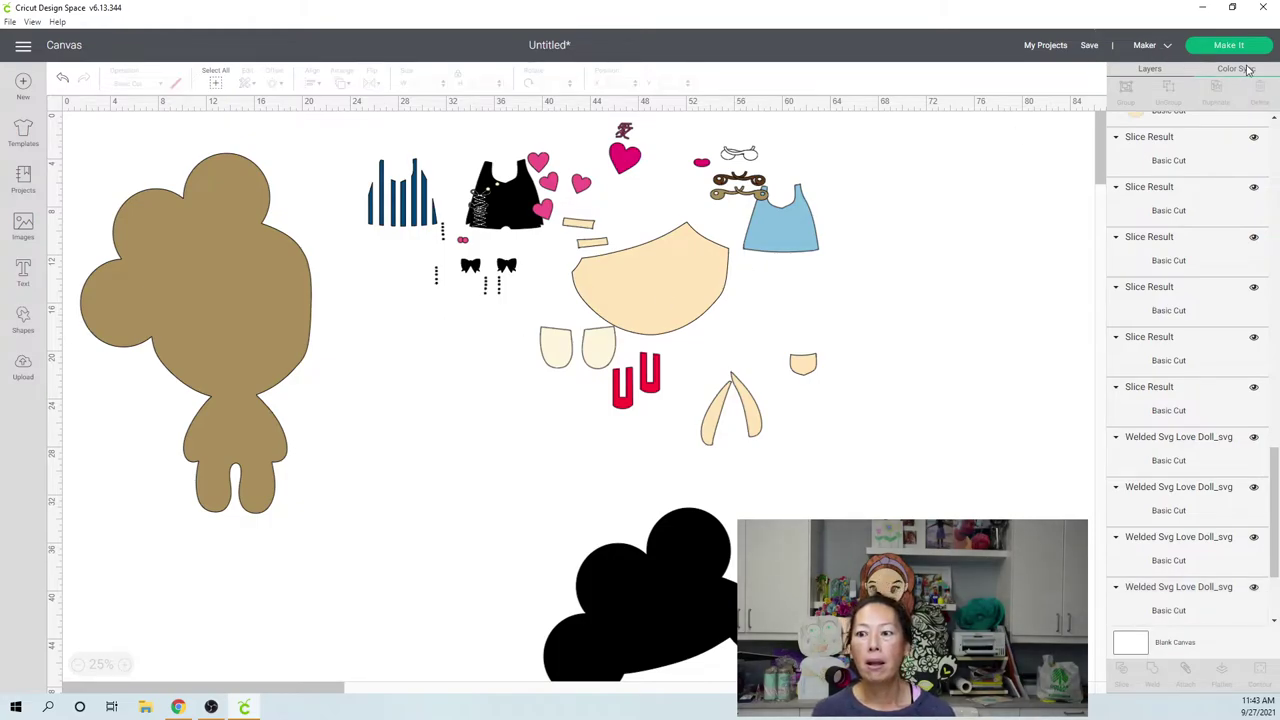
- Review the synced colors, and delete the two small pale yellow slice pieces lying over the black outfit
{"action": "left_click", "coordinate": [1240, 70]}
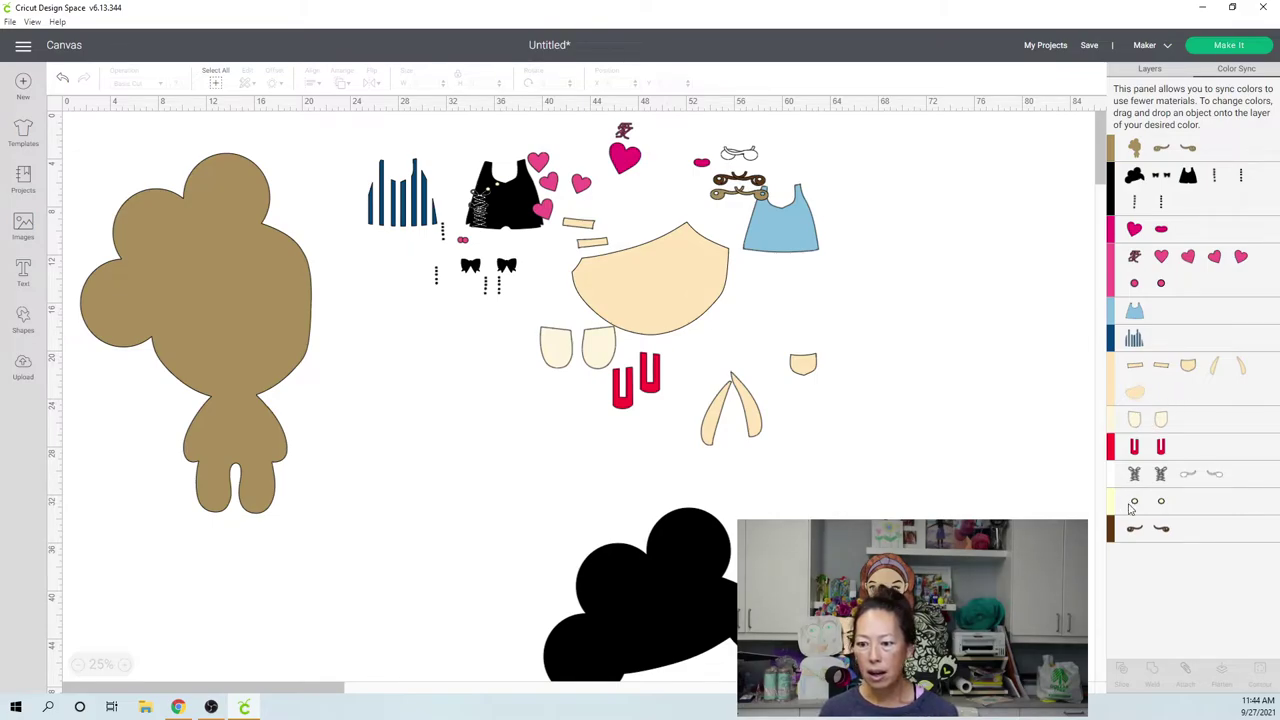
{"action": "mouse_move", "coordinate": [1135, 508]}
{"action": "left_mouse_down"}
{"action": "mouse_move", "coordinate": [1163, 485]}
{"action": "mouse_move", "coordinate": [1158, 512]}
{"action": "left_mouse_up"}
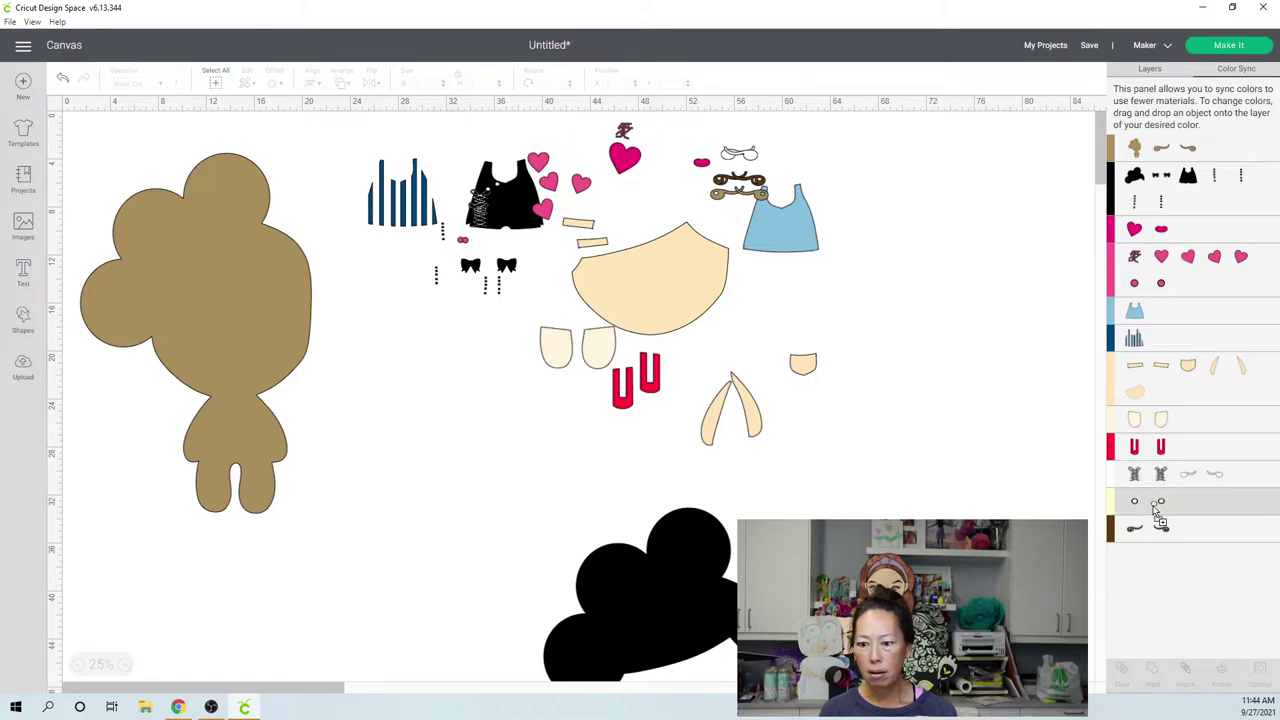
{"action": "left_click_drag", "start_coordinate": [1158, 512], "coordinate": [1158, 512]}
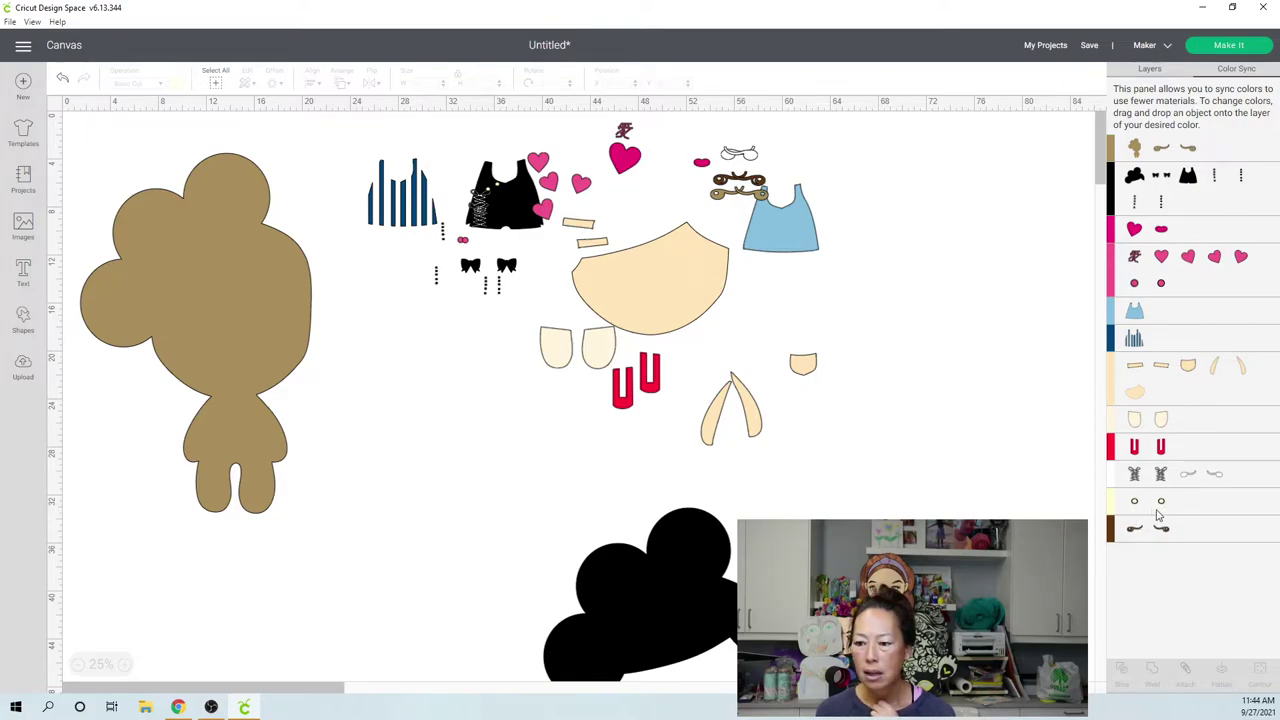
{"action": "left_click", "coordinate": [1150, 70]}
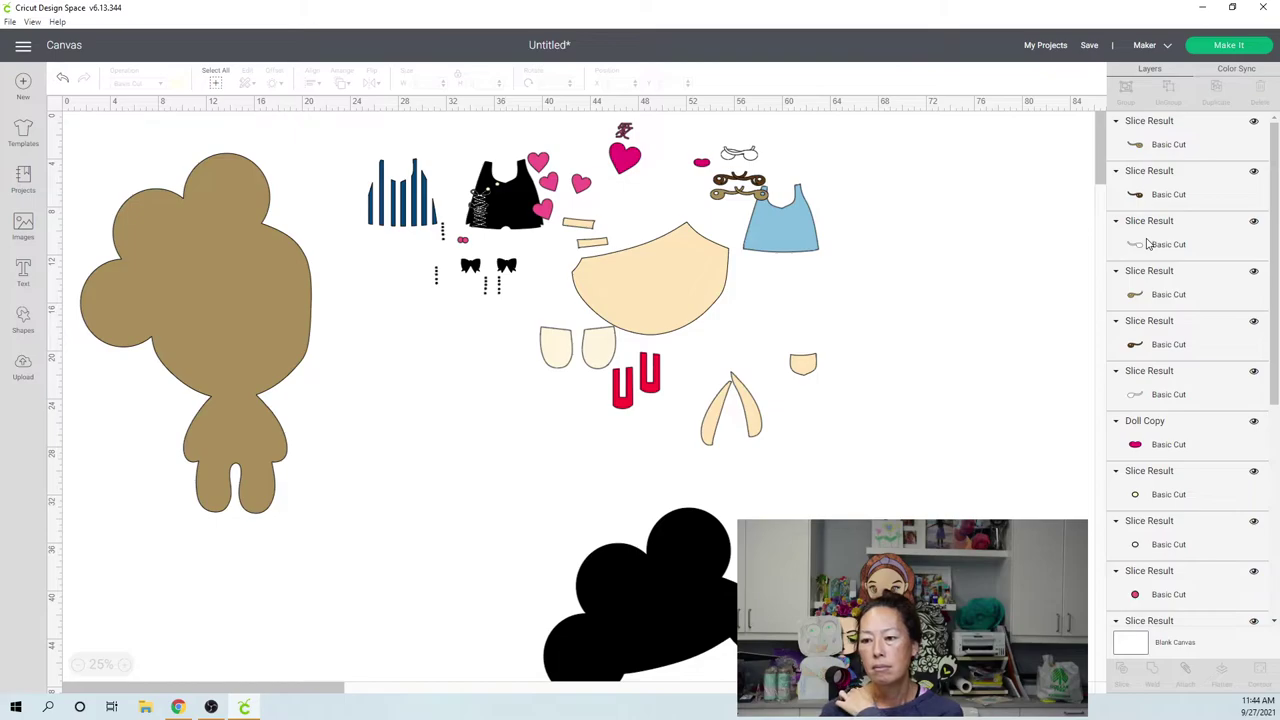
{"action": "scroll", "coordinate": [1150, 246], "scroll_direction": "down", "scroll_amount": 4}
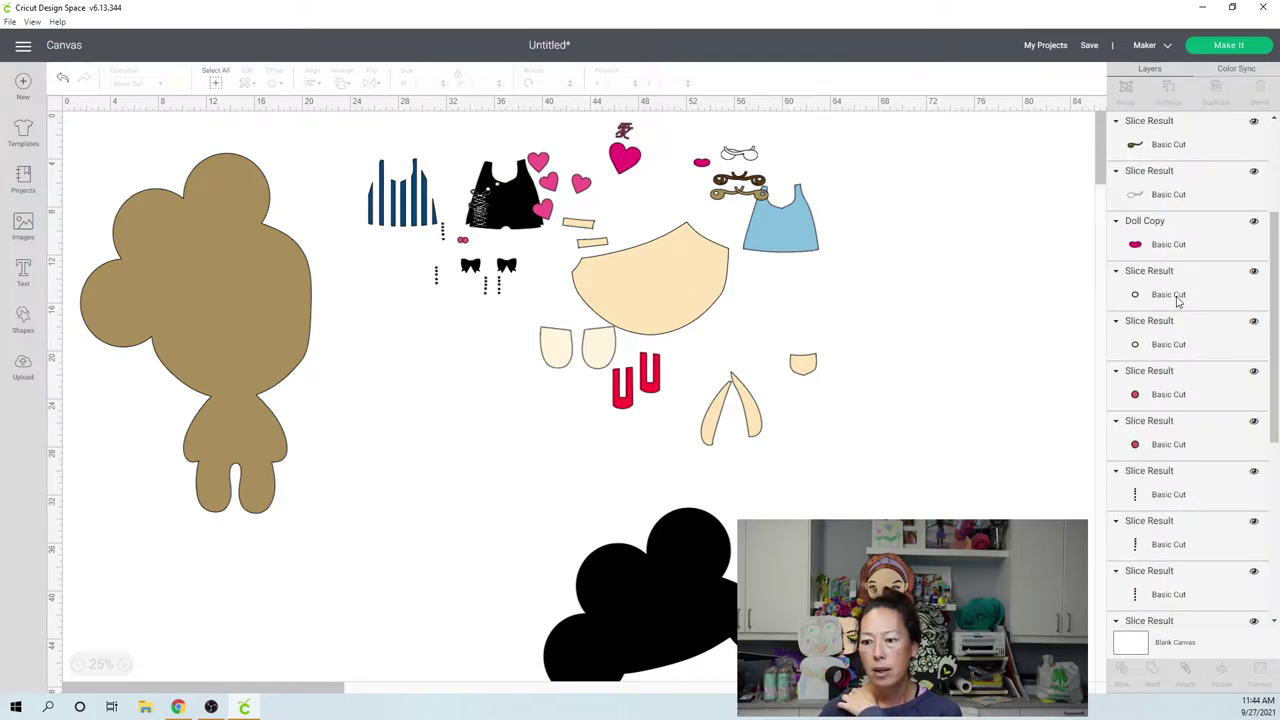
{"action": "left_click", "coordinate": [1178, 297]}
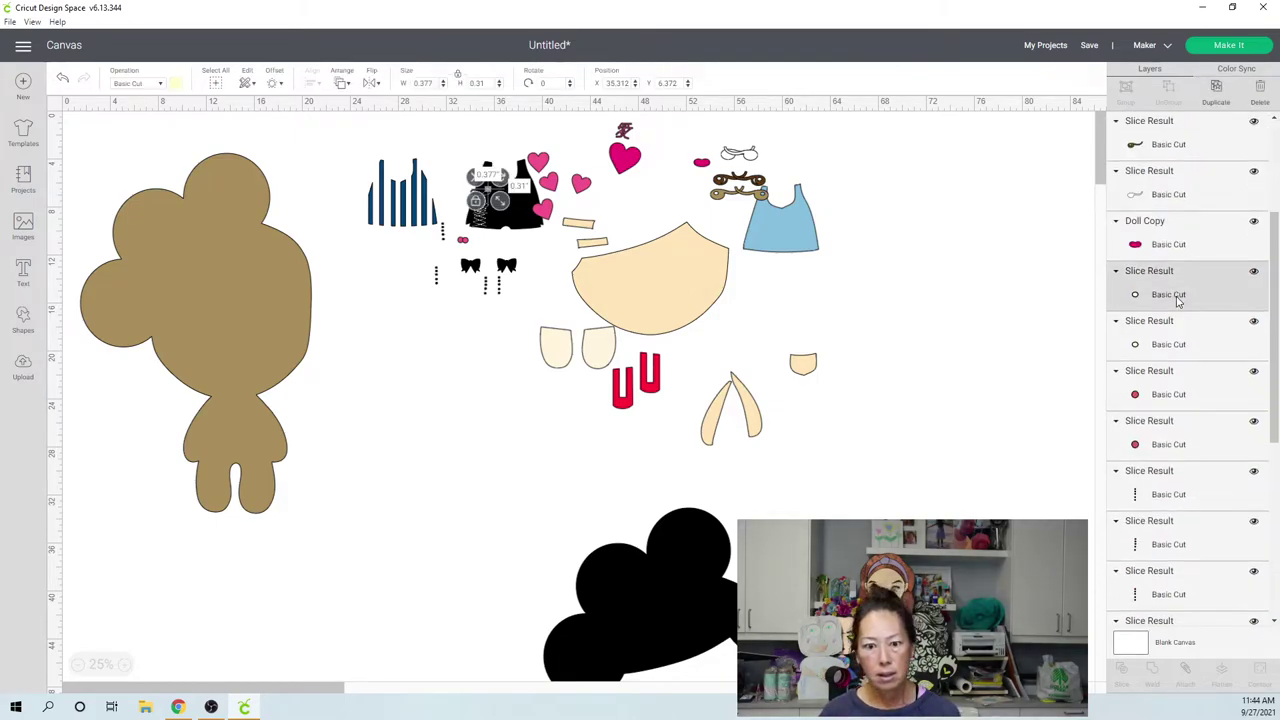
{"action": "key", "text": "Delete"}
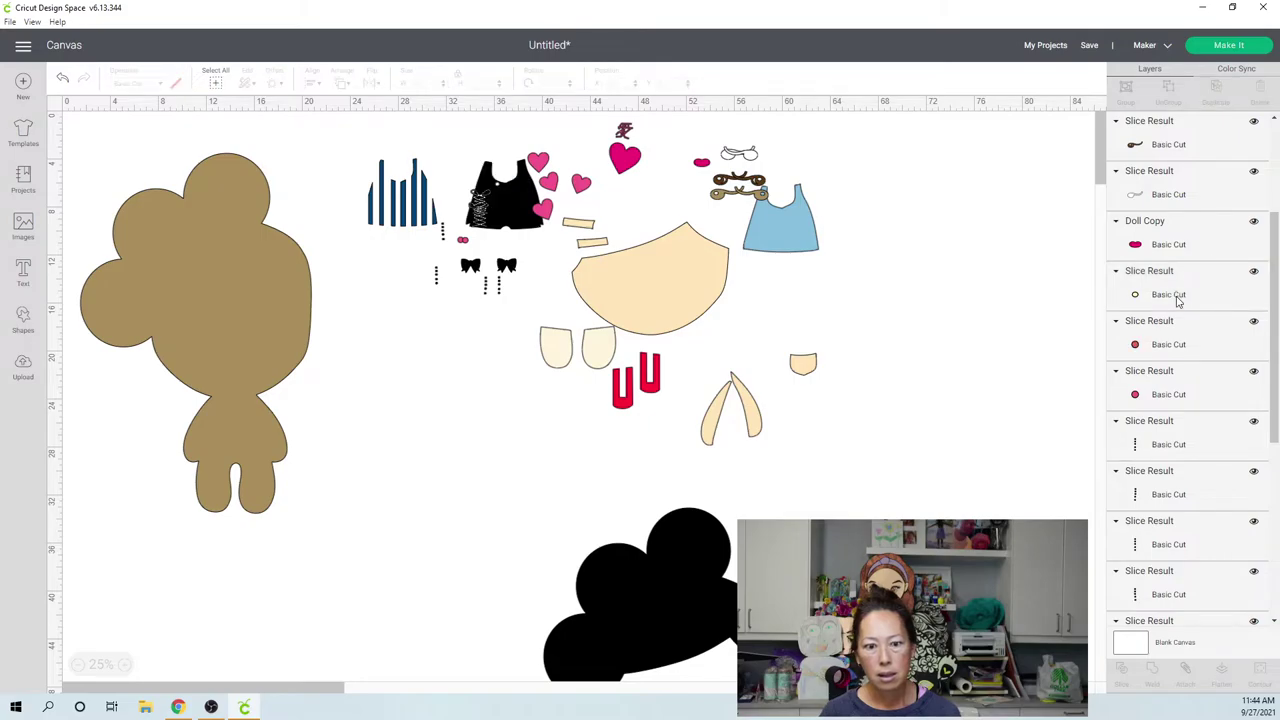
{"action": "left_click", "coordinate": [1178, 297]}
{"action": "key", "text": "Delete"}
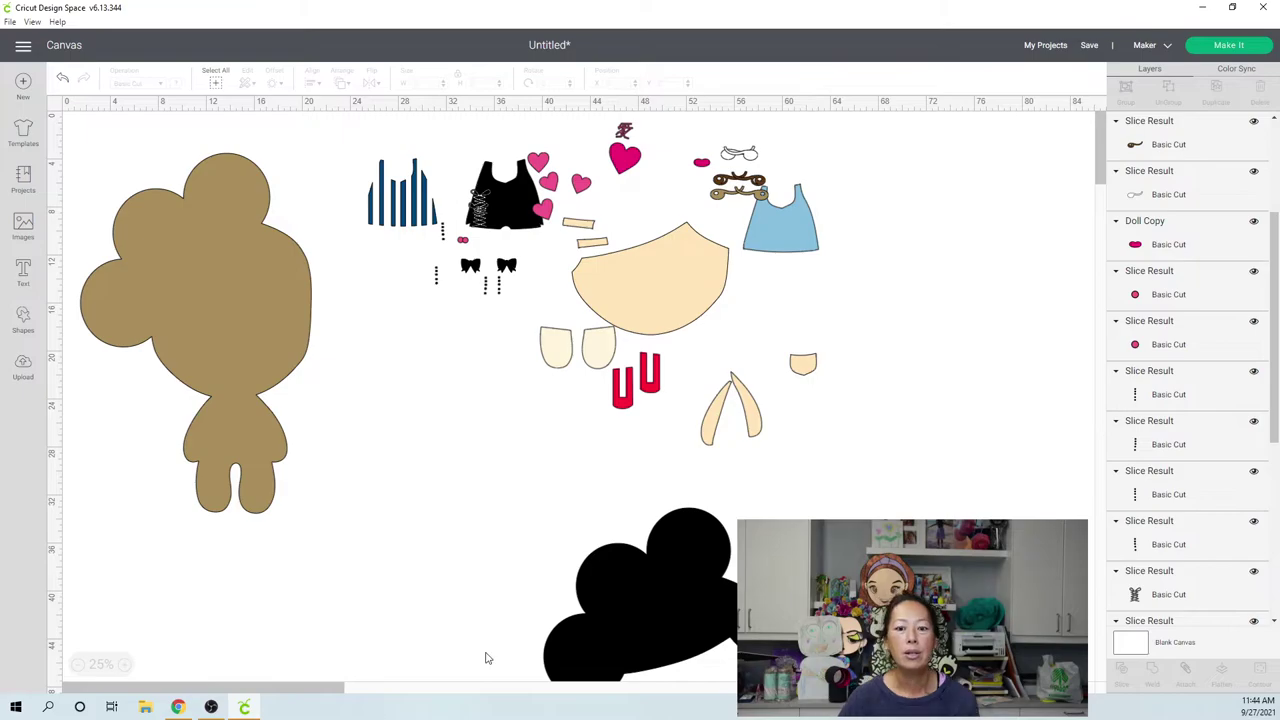
- Move the black hair shape up next to the other doll pieces, just below the face piece
{"action": "left_click", "coordinate": [629, 585]}
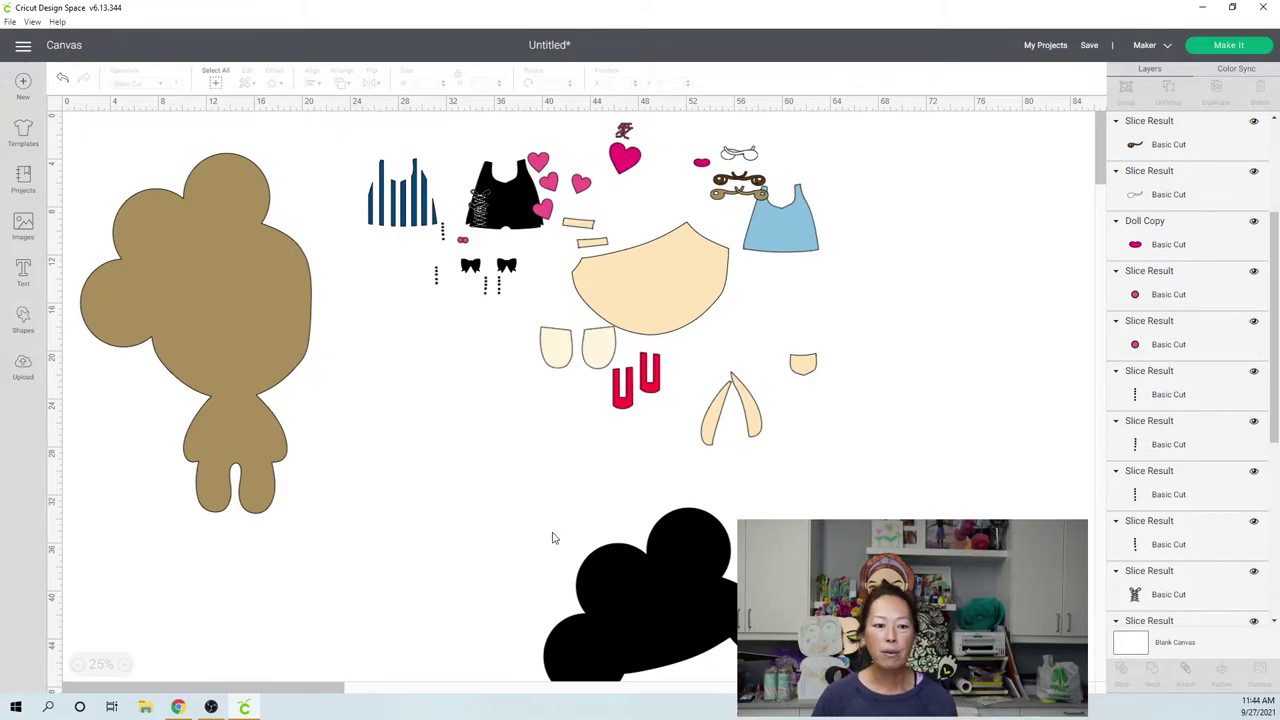
{"action": "left_click_drag", "start_coordinate": [671, 627], "coordinate": [581, 433]}
{"action": "left_click", "coordinate": [380, 400]}
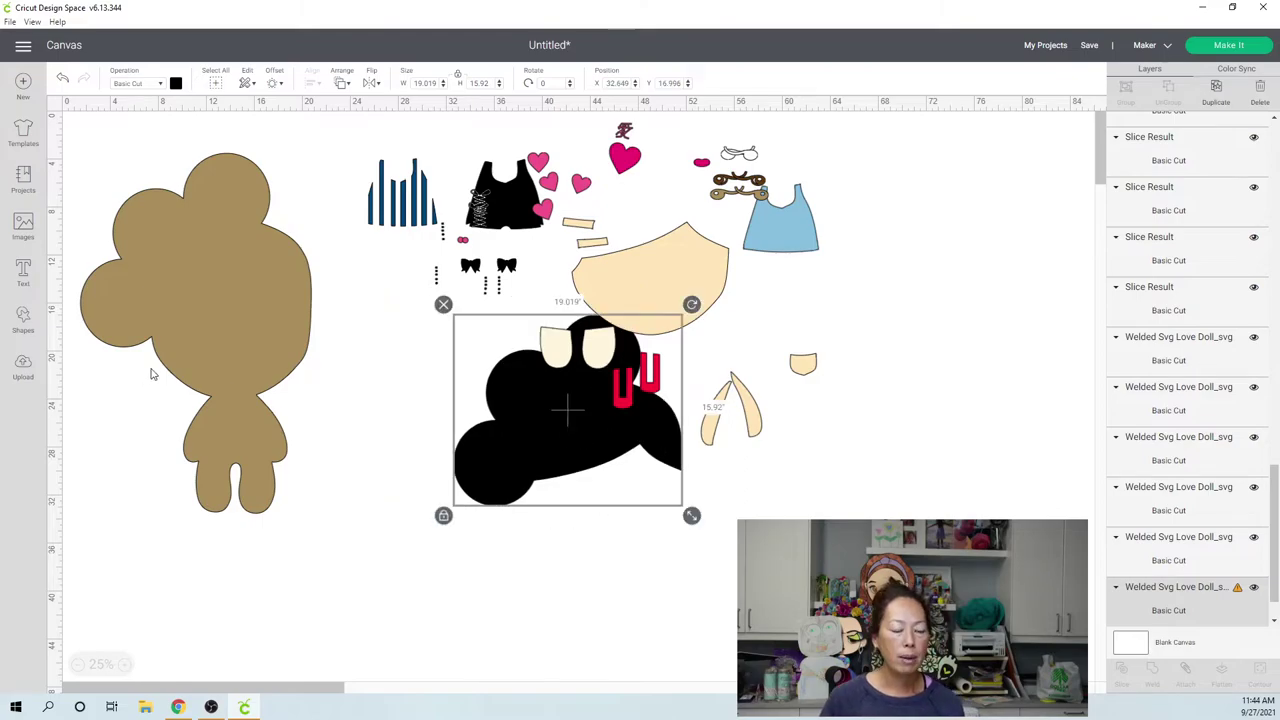
- Find the 3X3 11 Inch Squares grid among all uploaded images and add it to the canvas
{"action": "left_click", "coordinate": [23, 368]}
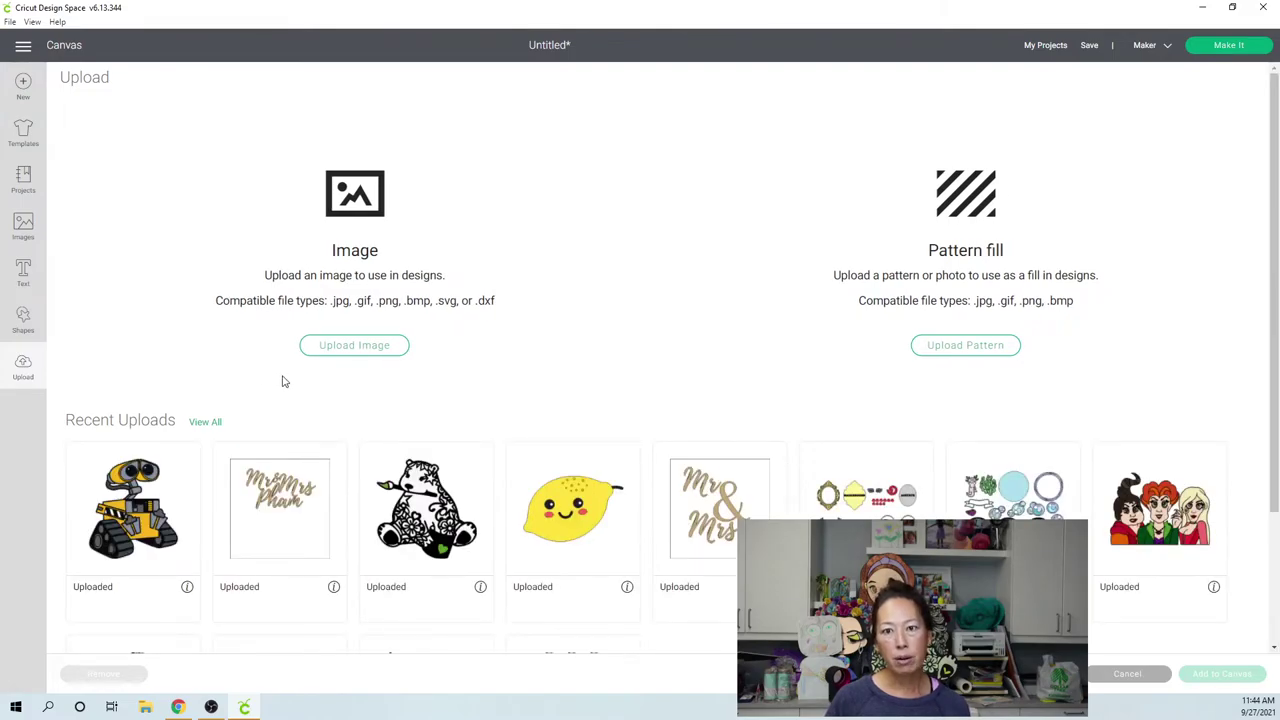
{"action": "left_click", "coordinate": [205, 423]}
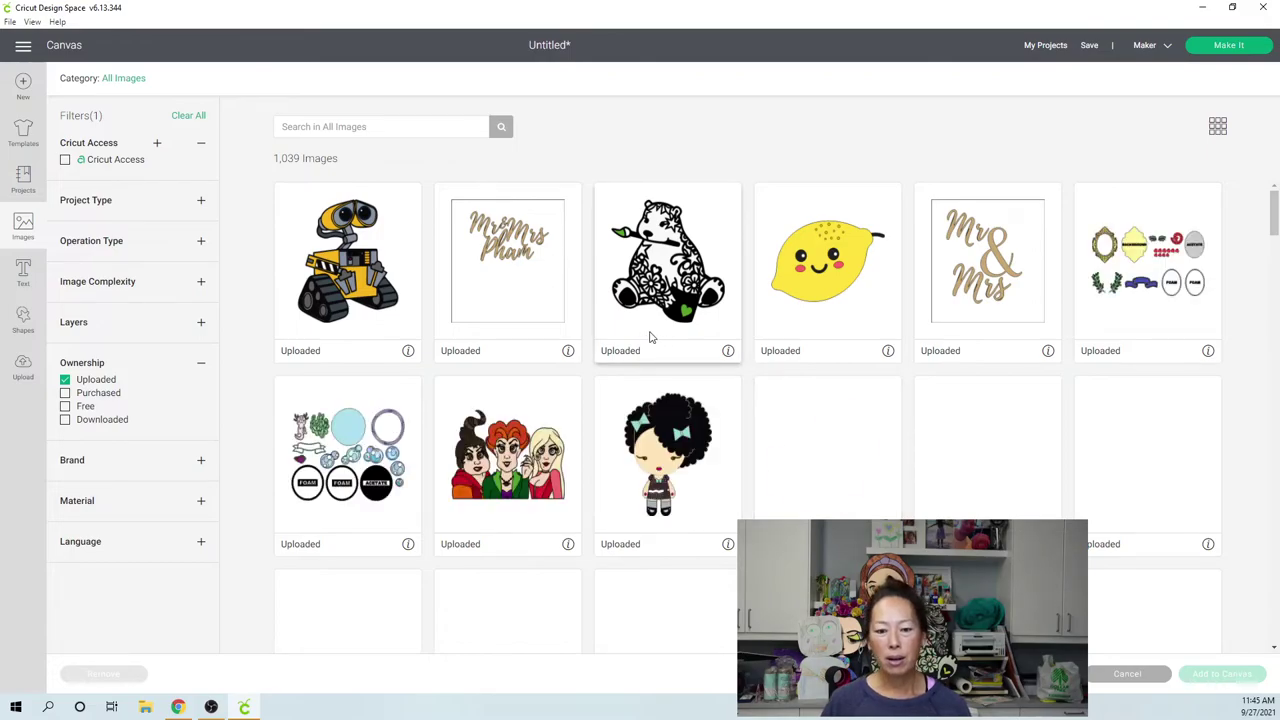
{"action": "scroll", "coordinate": [650, 338], "scroll_direction": "down", "scroll_amount": 5}
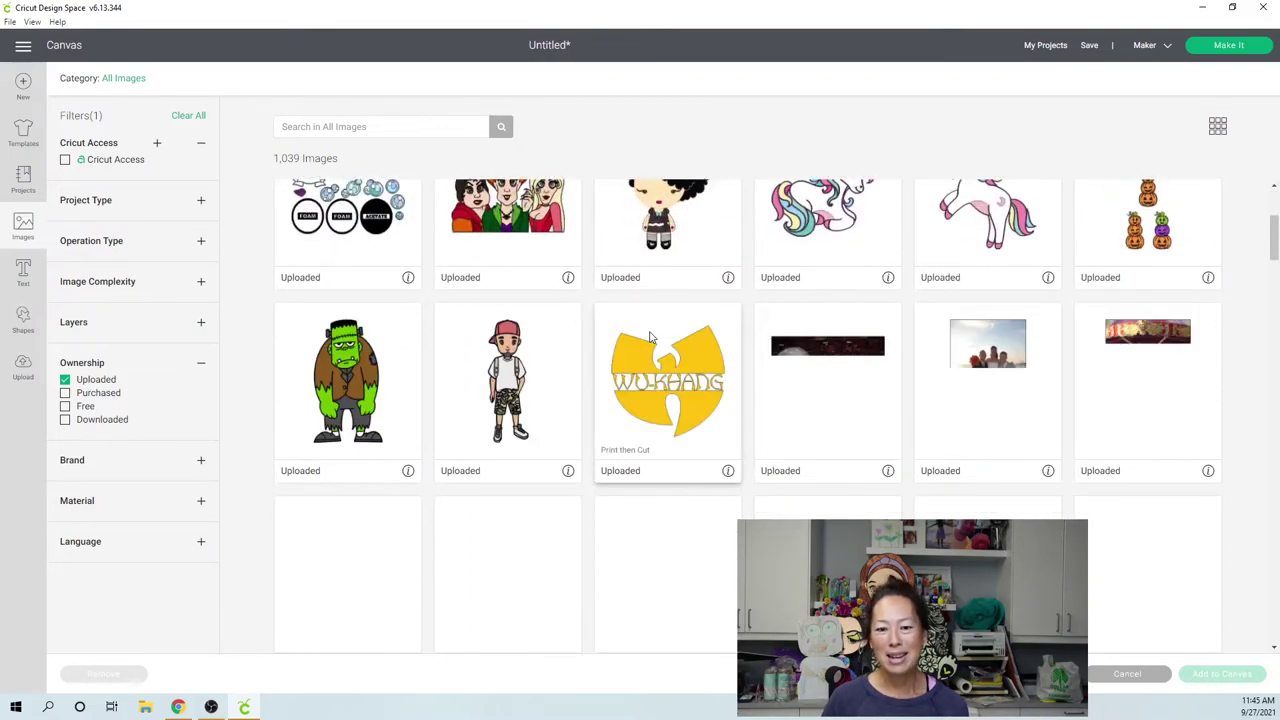
{"action": "scroll", "coordinate": [650, 338], "scroll_direction": "down", "scroll_amount": 5}
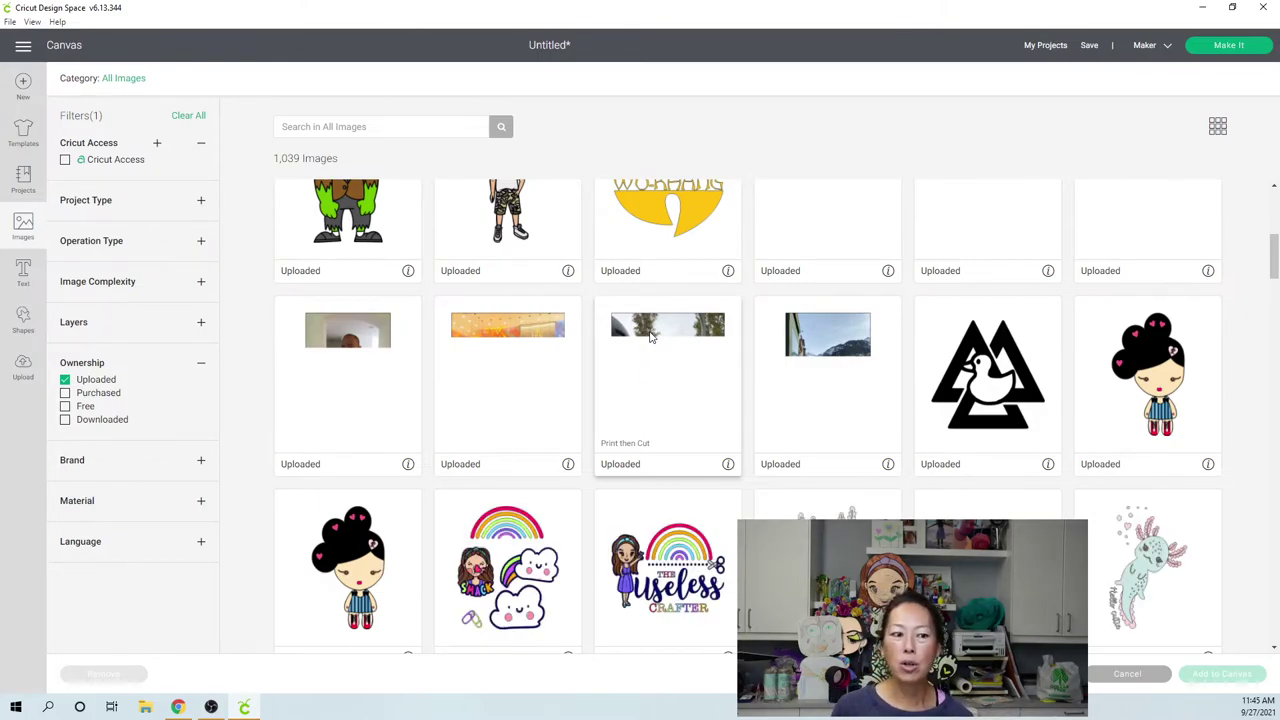
{"action": "scroll", "coordinate": [652, 338], "scroll_direction": "down", "scroll_amount": 5}
{"action": "scroll", "coordinate": [656, 338], "scroll_direction": "down", "scroll_amount": 5}
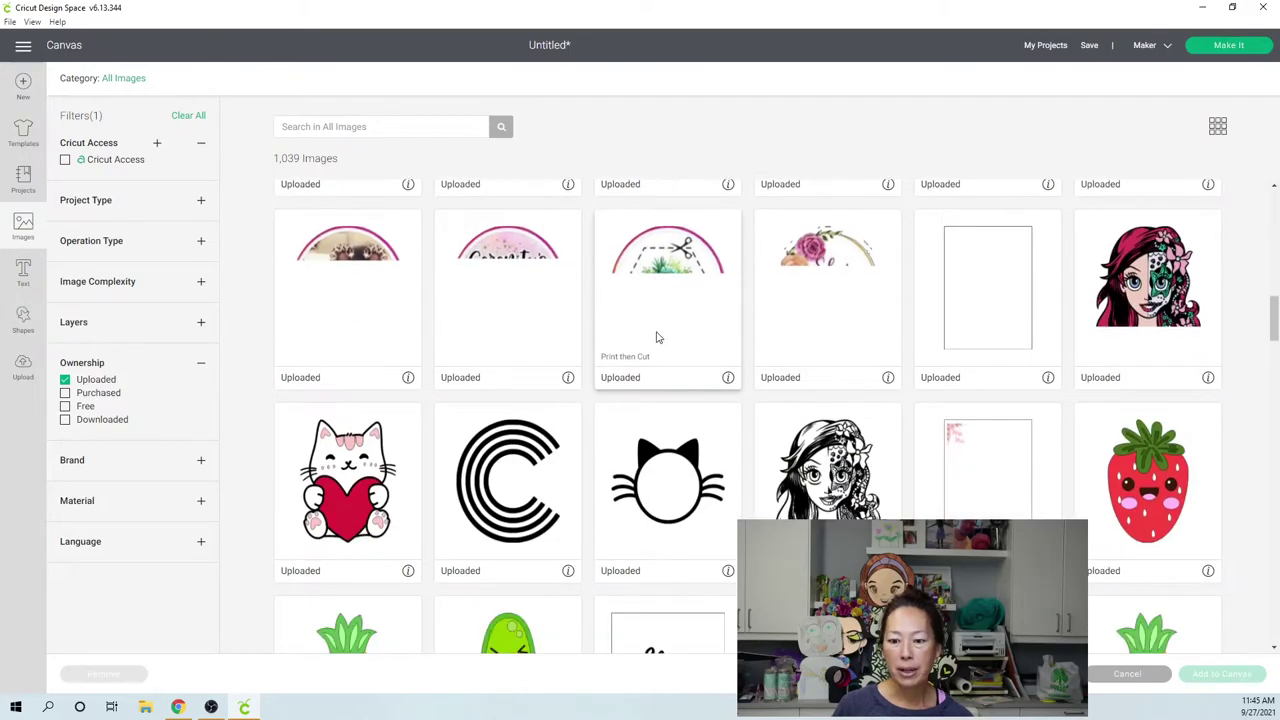
{"action": "scroll", "coordinate": [656, 338], "scroll_direction": "down", "scroll_amount": 3}
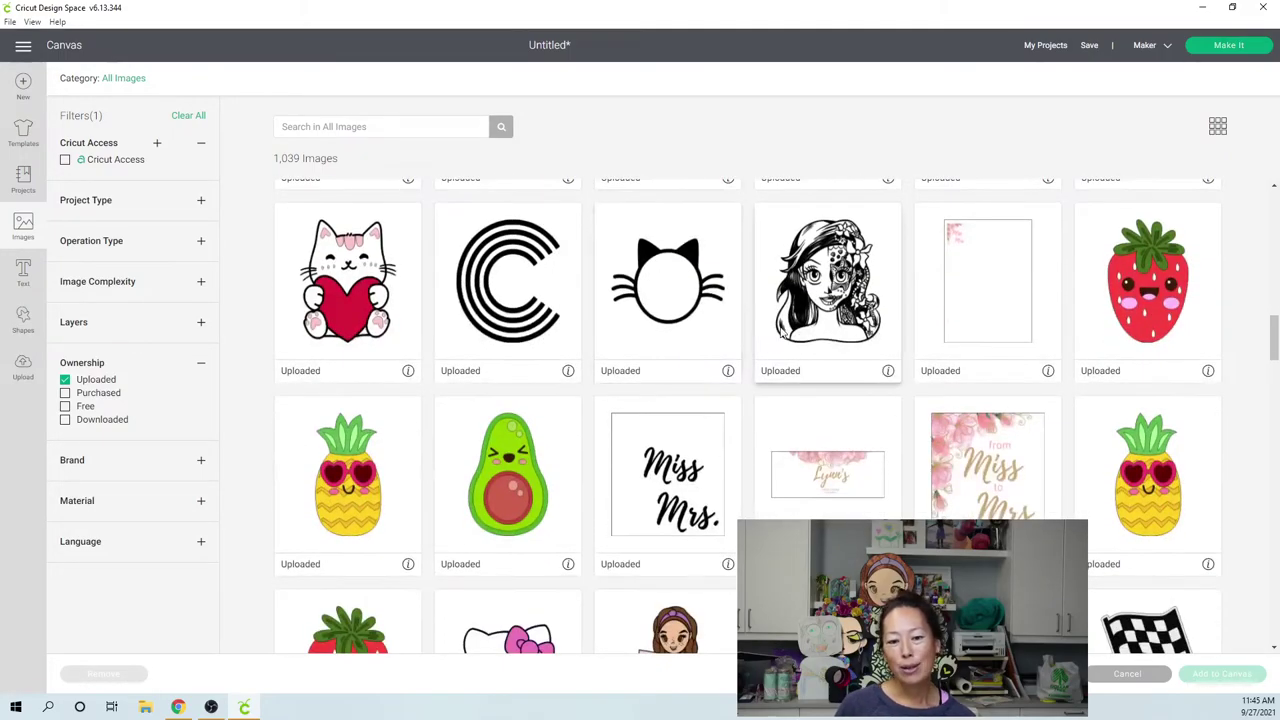
{"action": "scroll", "coordinate": [782, 334], "scroll_direction": "down", "scroll_amount": 3}
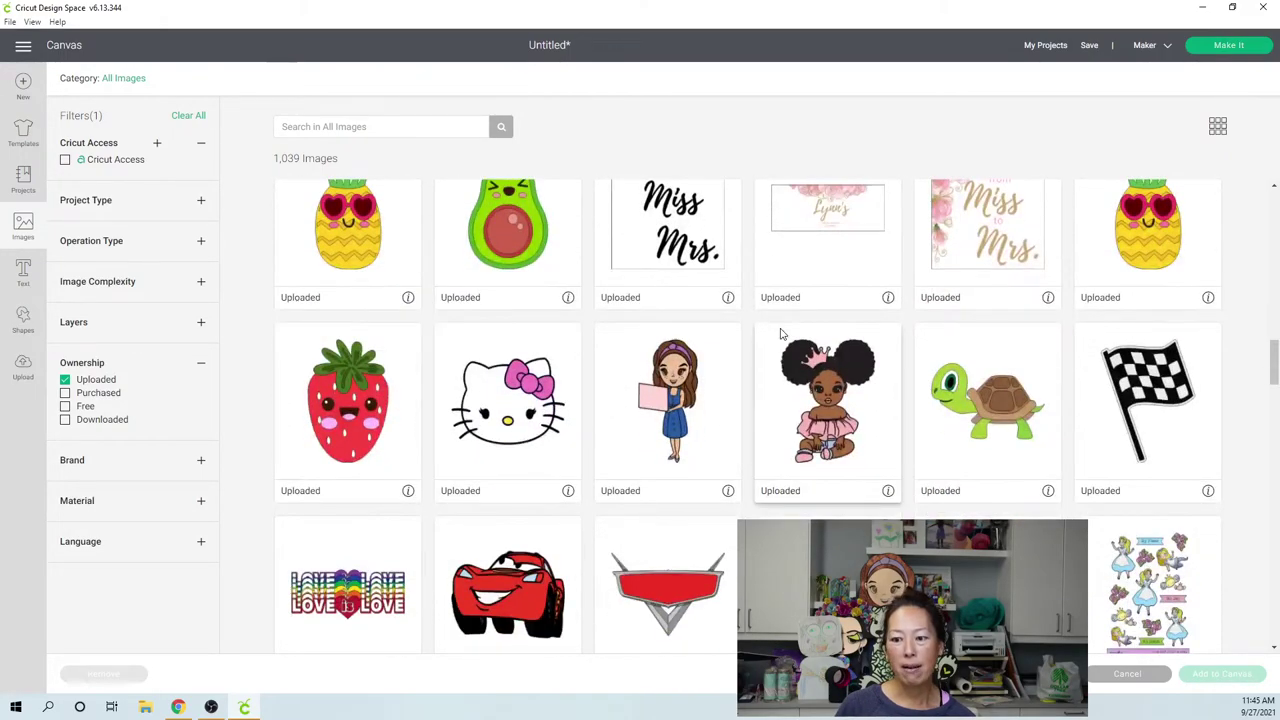
{"action": "scroll", "coordinate": [782, 334], "scroll_direction": "down", "scroll_amount": 10}
{"action": "scroll", "coordinate": [782, 334], "scroll_direction": "down", "scroll_amount": 6}
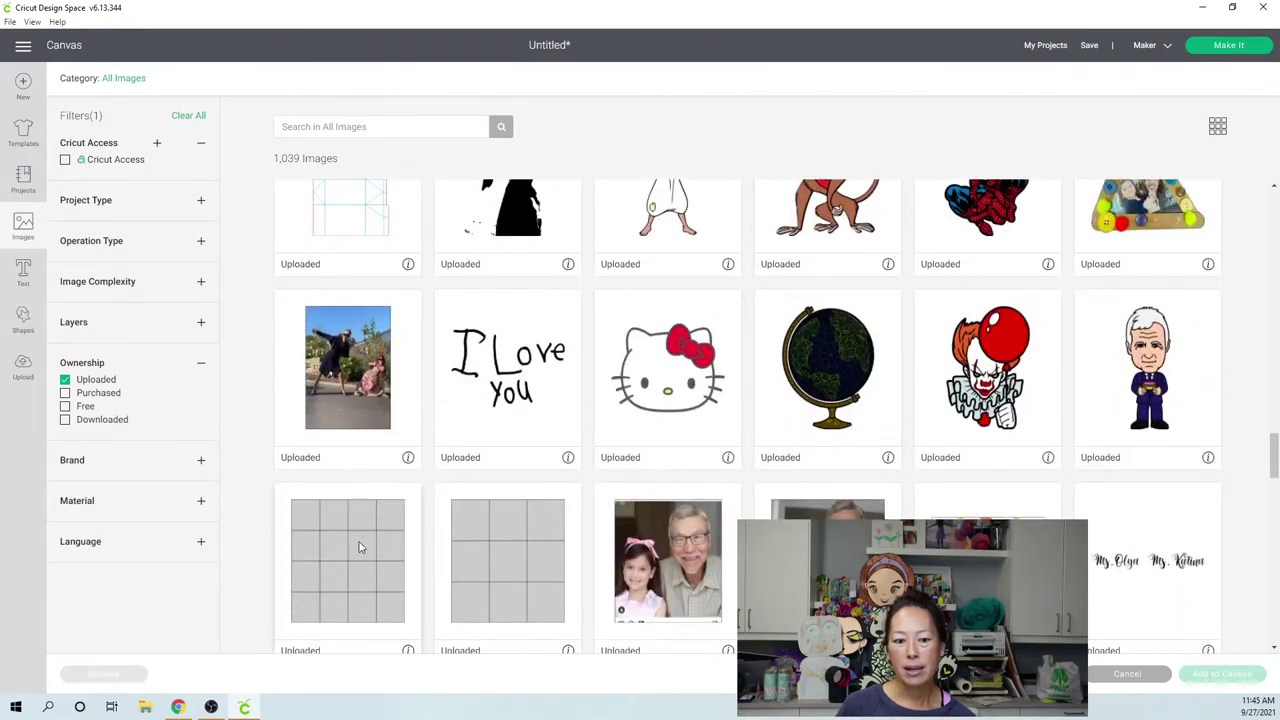
{"action": "left_click", "coordinate": [510, 547]}
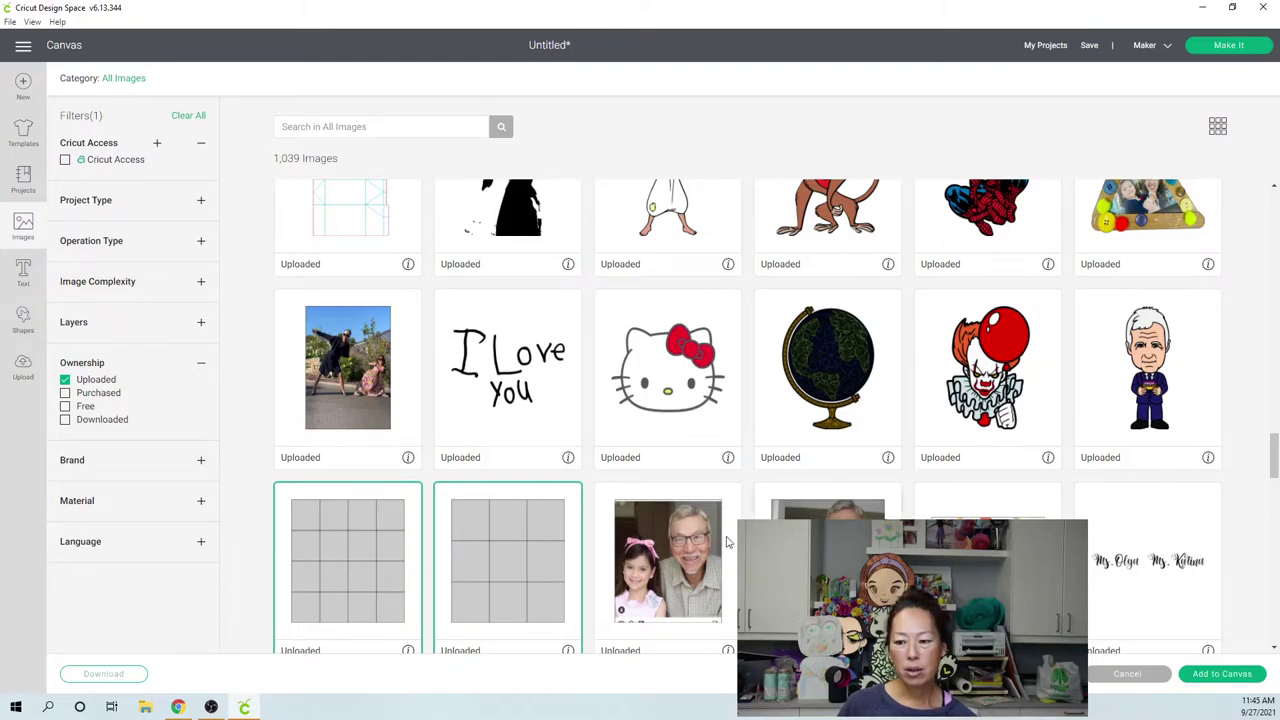
{"action": "left_click", "coordinate": [366, 557]}
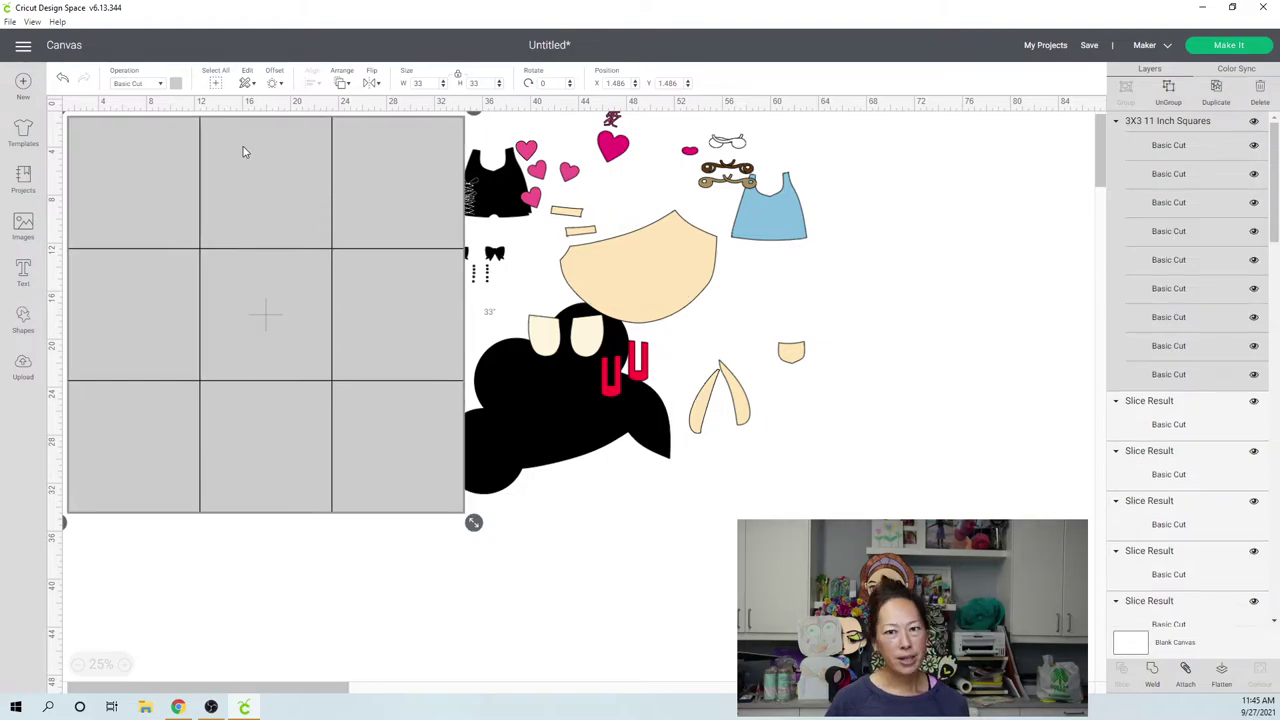
- Position the 3X3 squares grid at X 2 and Y 3
{"action": "mouse_move", "coordinate": [257, 192]}
{"action": "left_mouse_down"}
{"action": "mouse_move", "coordinate": [270, 209]}
{"action": "mouse_move", "coordinate": [234, 200]}
{"action": "mouse_move", "coordinate": [238, 176]}
{"action": "left_mouse_up"}
{"action": "left_click", "coordinate": [628, 83]}
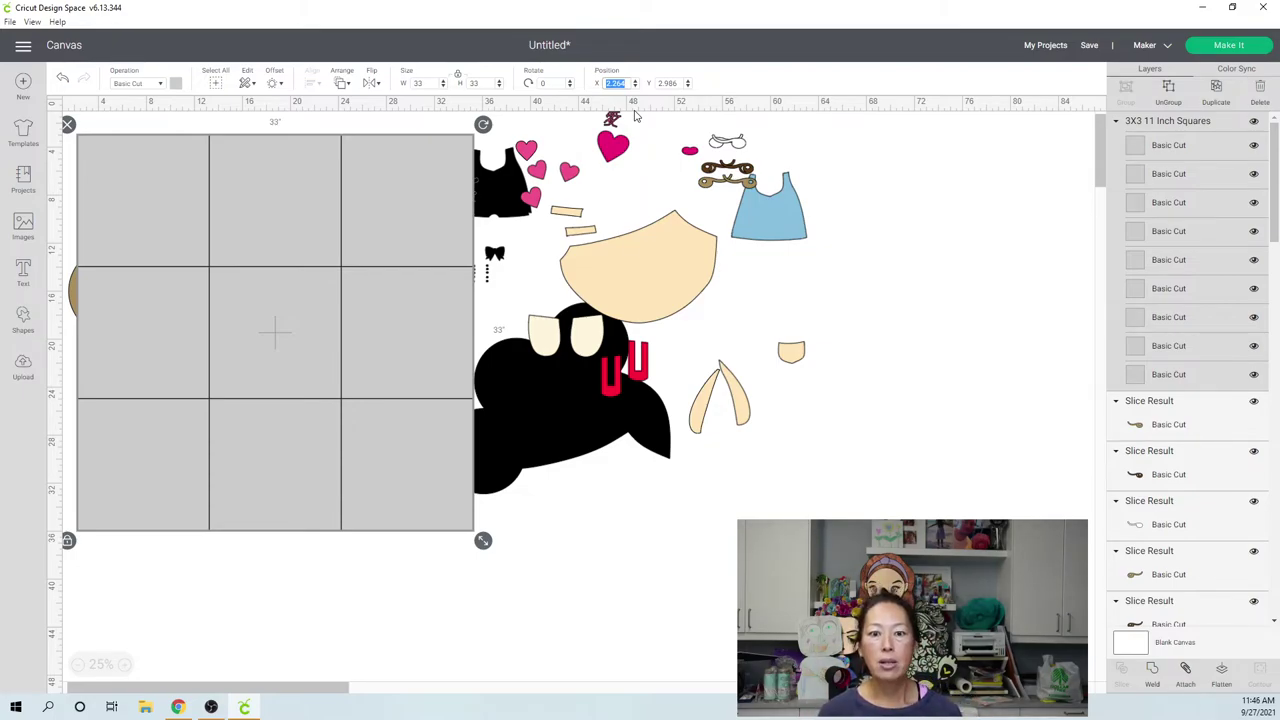
{"action": "type", "text": "2"}
{"action": "key", "text": "Tab"}
{"action": "type", "text": "3"}
{"action": "key", "text": "Return"}
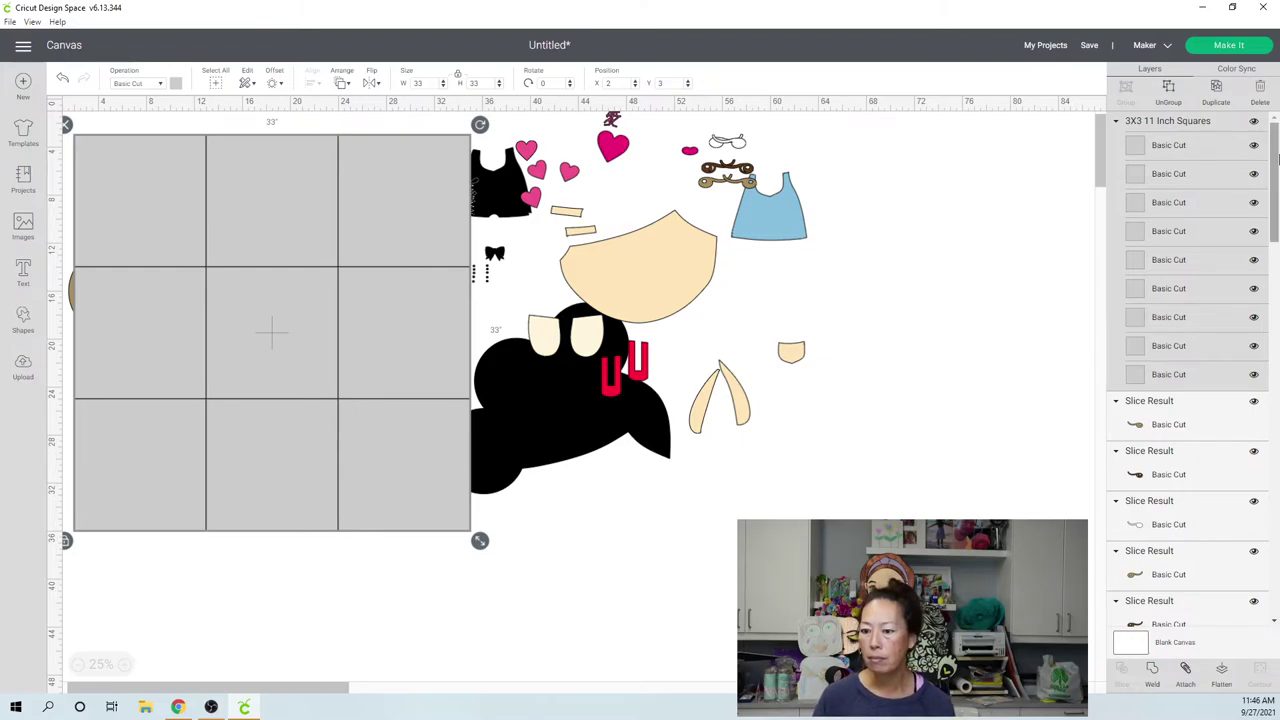
- Bring the brown doll silhouette to the front and move it over the grid's right side, at about X 15.5 and Y 4
{"action": "left_click_drag", "start_coordinate": [1275, 210], "coordinate": [1178, 620]}
{"action": "left_click", "coordinate": [1176, 612]}
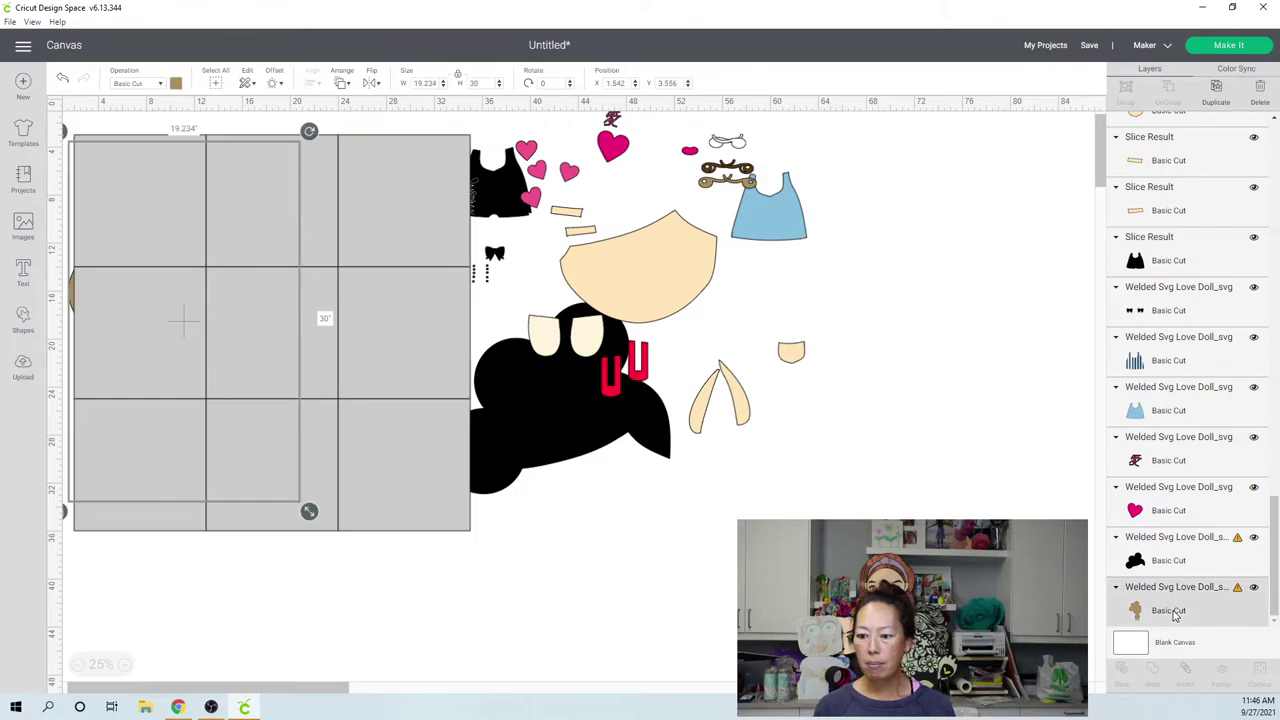
{"action": "left_click", "coordinate": [343, 83]}
{"action": "left_click", "coordinate": [357, 160]}
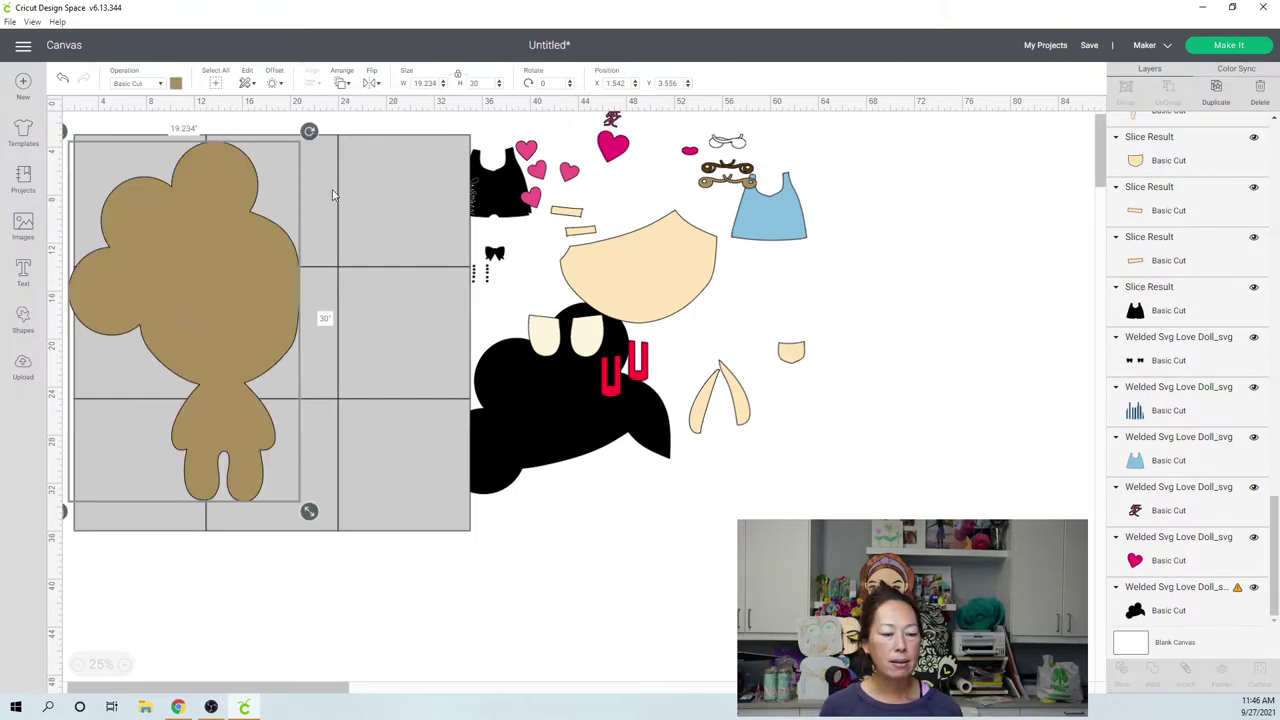
{"action": "left_click_drag", "start_coordinate": [274, 271], "coordinate": [427, 277]}
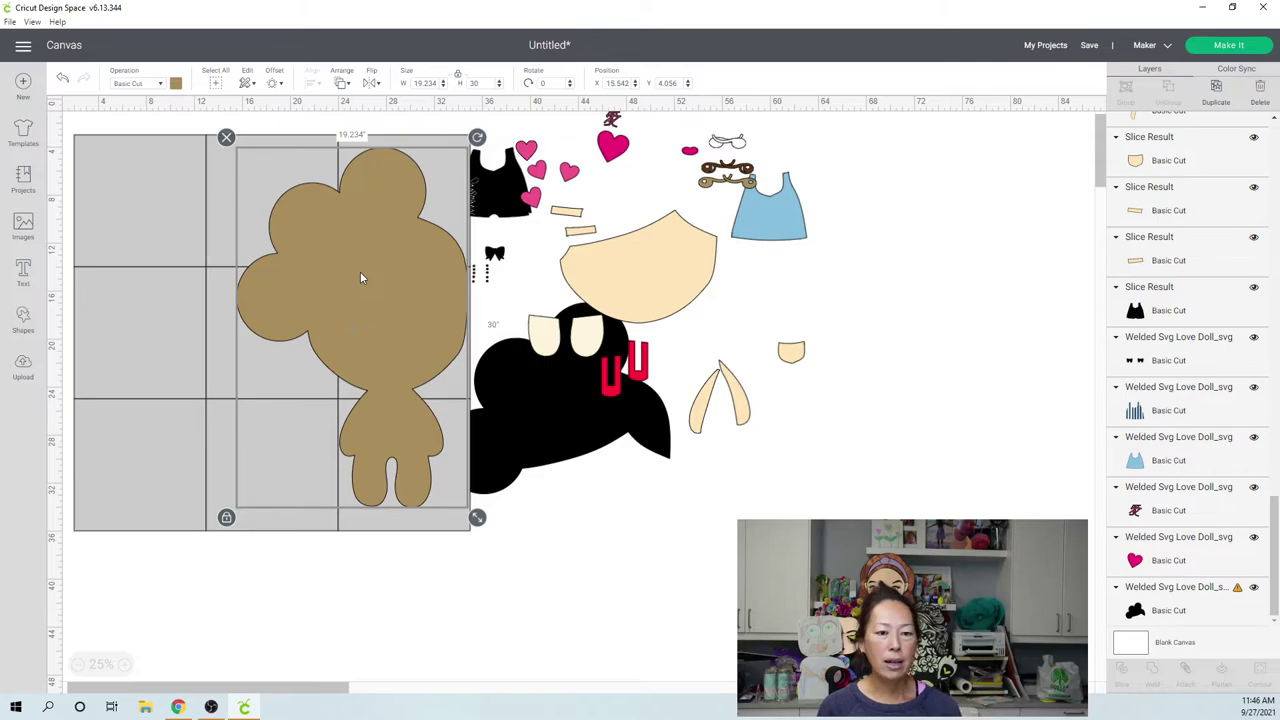
- Ungroup the 3X3 grid and delete the squares the silhouette does not need: the whole left column and the bottom middle square
{"action": "left_click", "coordinate": [121, 191]}
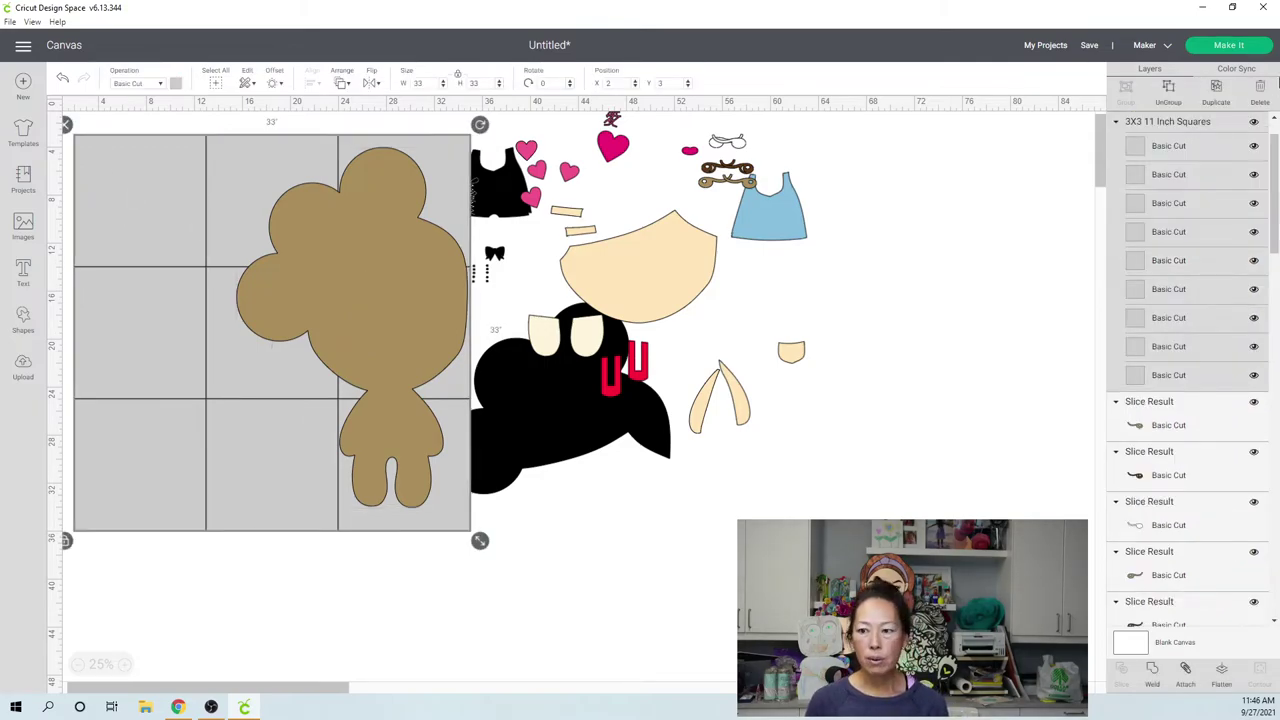
{"action": "left_click", "coordinate": [1168, 92]}
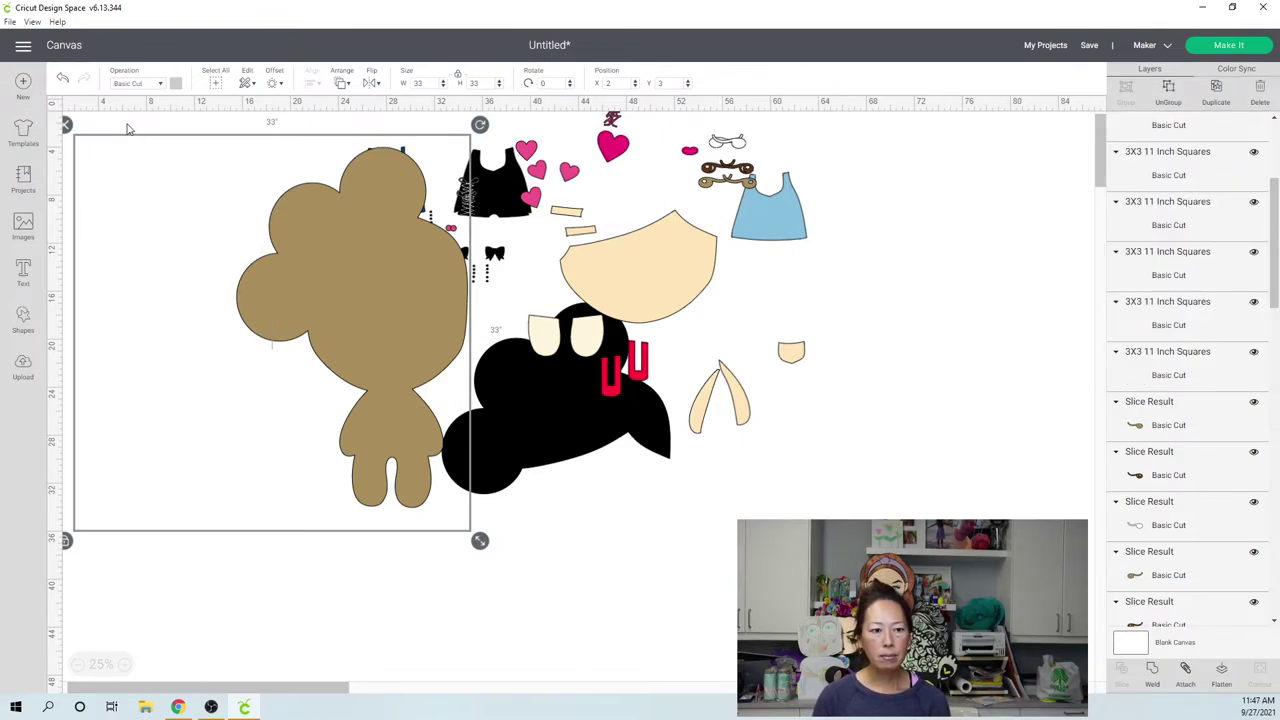
{"action": "left_click_drag", "start_coordinate": [164, 393], "coordinate": [155, 505]}
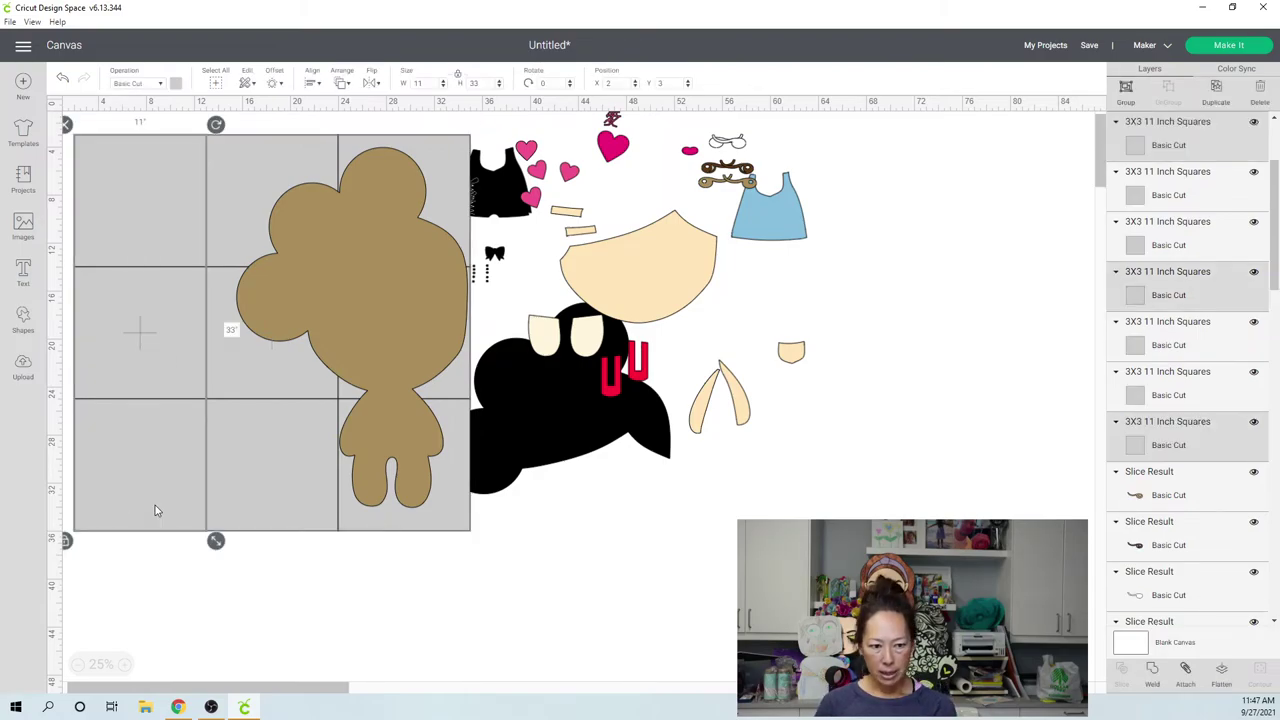
{"action": "key", "text": "Delete"}
{"action": "left_click", "coordinate": [295, 468]}
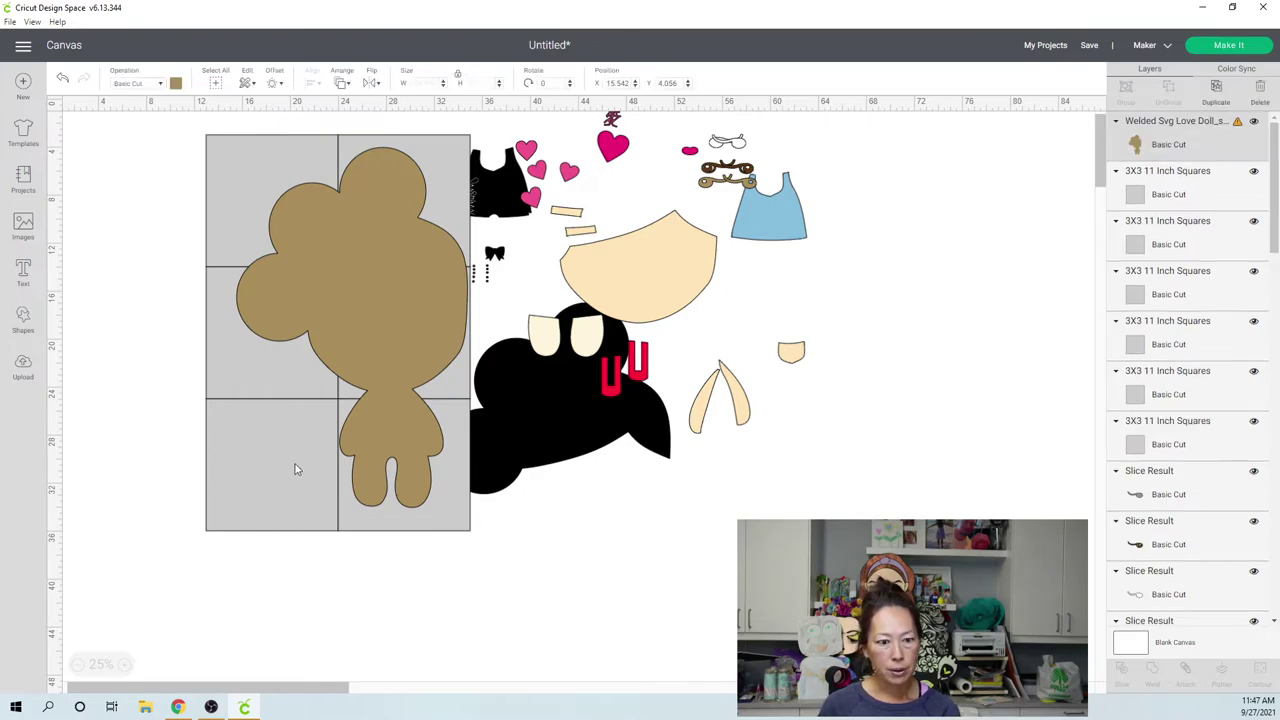
{"action": "left_click", "coordinate": [268, 529]}
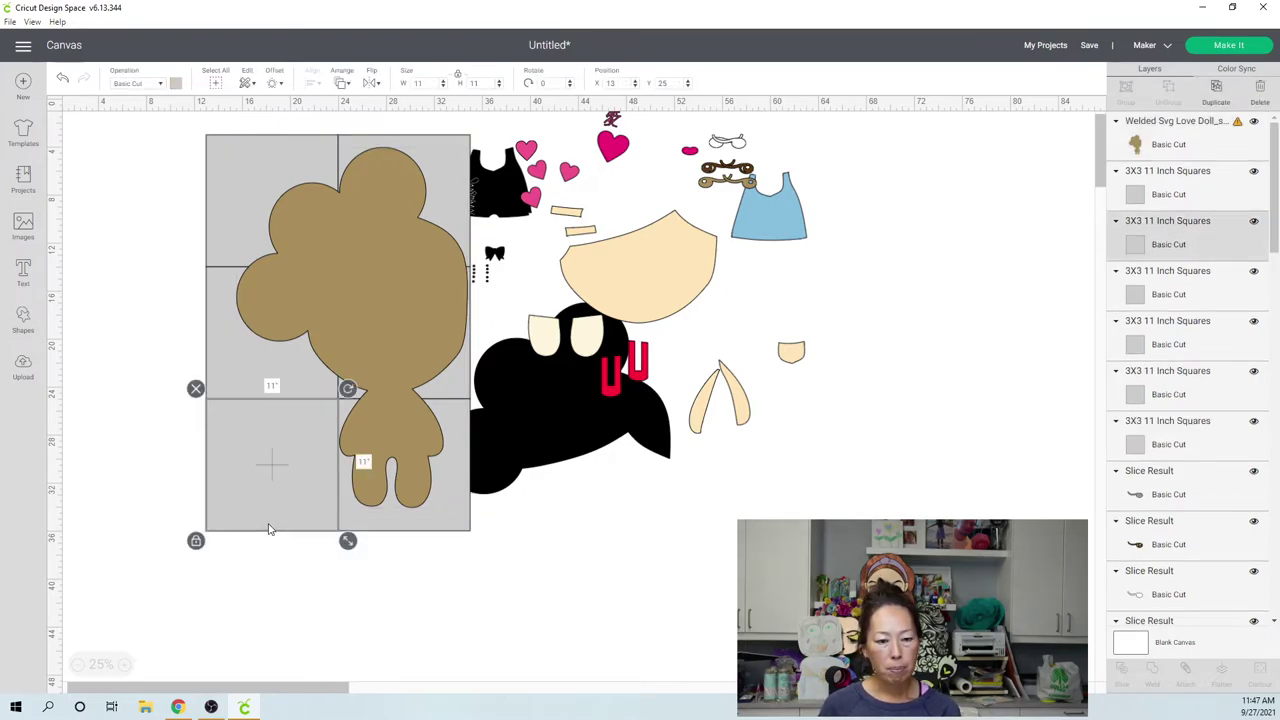
{"action": "key", "text": "Delete"}
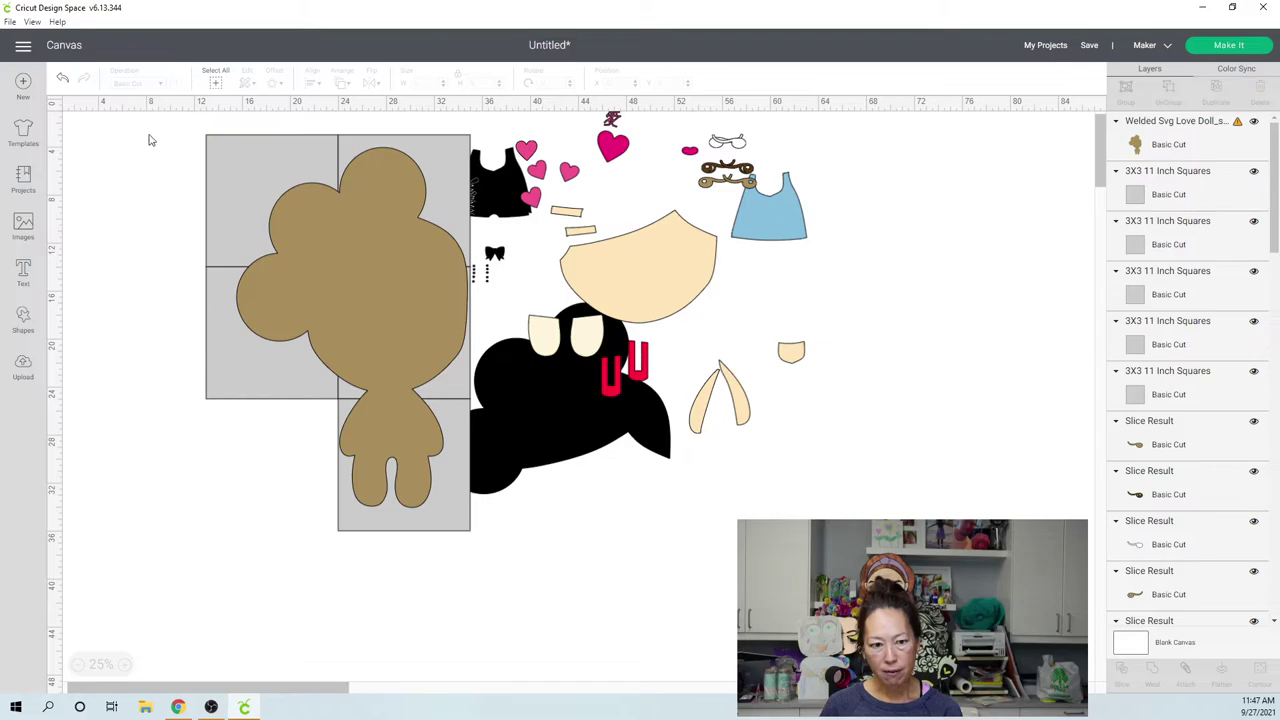
- Slice the brown doll silhouette with the two remaining squares in the left column, starting with the upper one
{"action": "left_click_drag", "start_coordinate": [145, 141], "coordinate": [294, 218]}
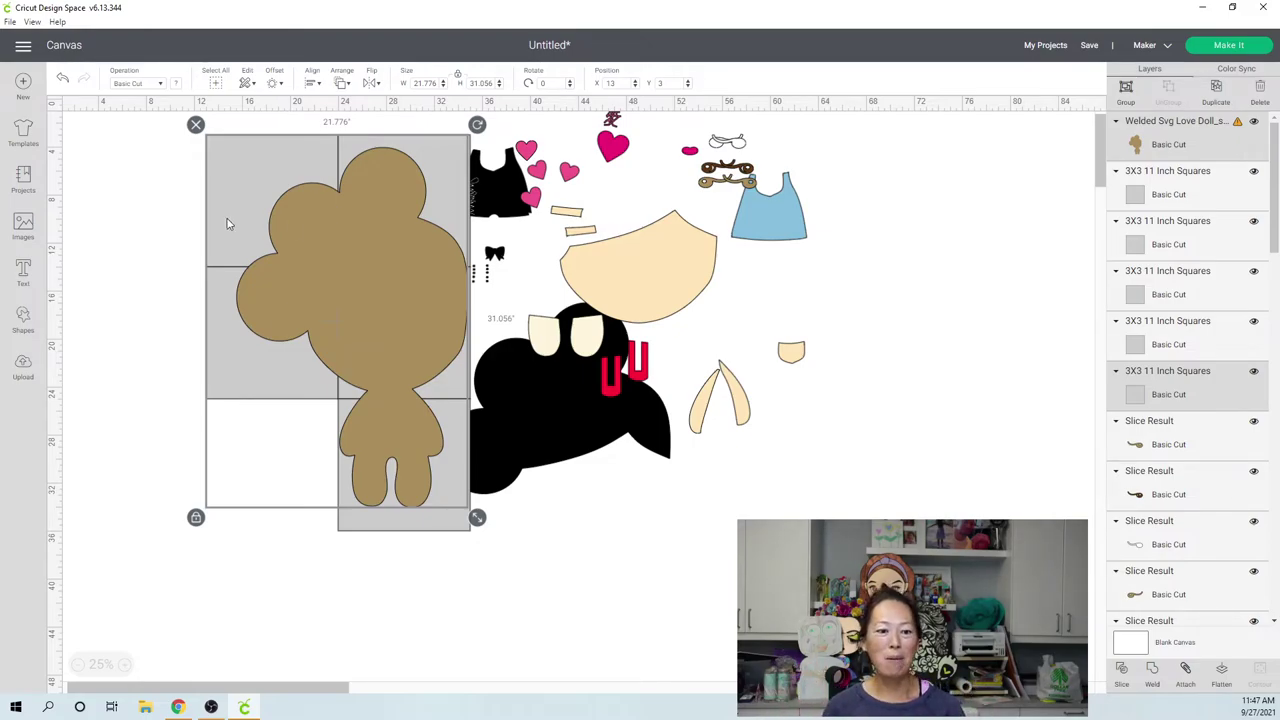
{"action": "left_click", "coordinate": [125, 163]}
{"action": "left_click_drag", "start_coordinate": [125, 163], "coordinate": [317, 237]}
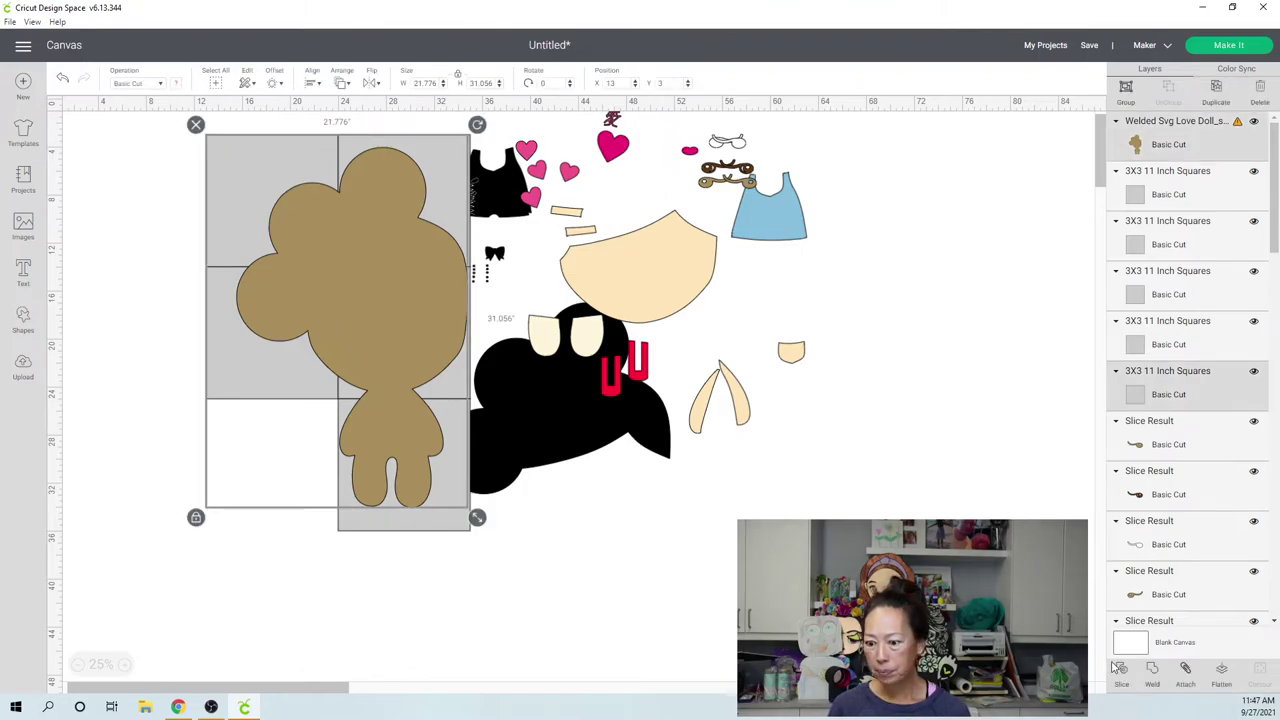
{"action": "left_click", "coordinate": [620, 417]}
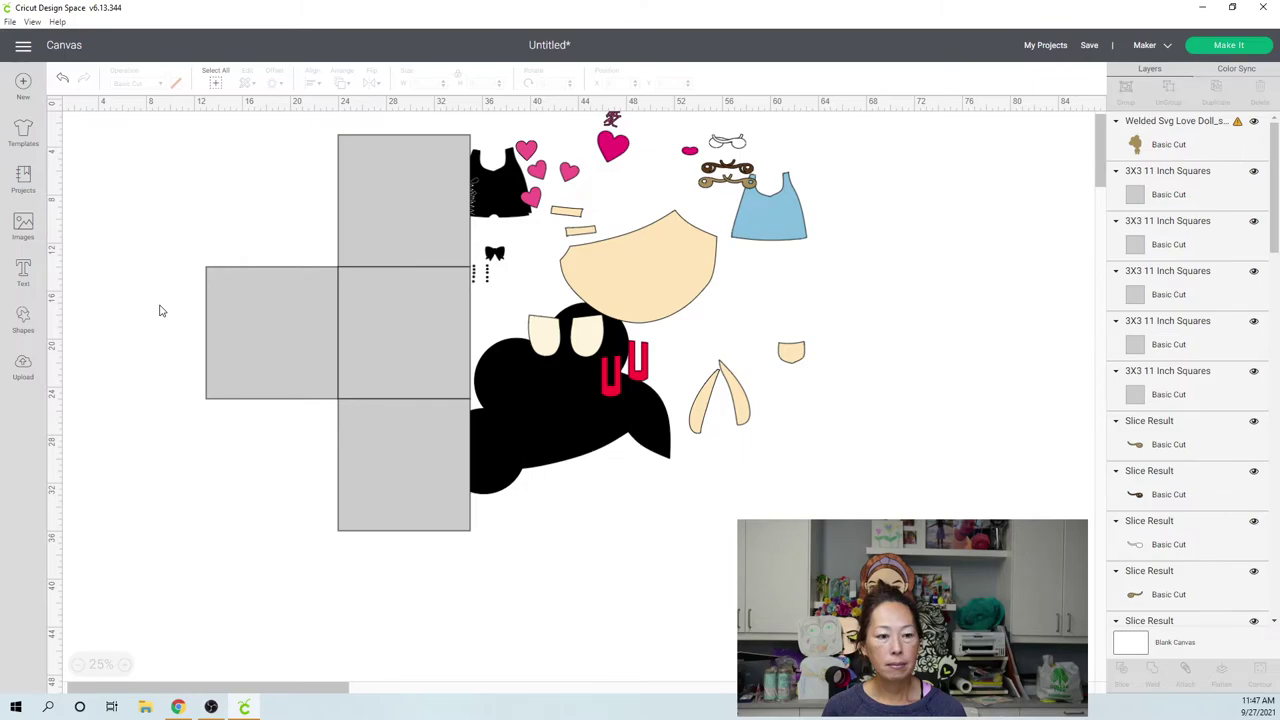
{"action": "left_click_drag", "start_coordinate": [159, 304], "coordinate": [329, 369]}
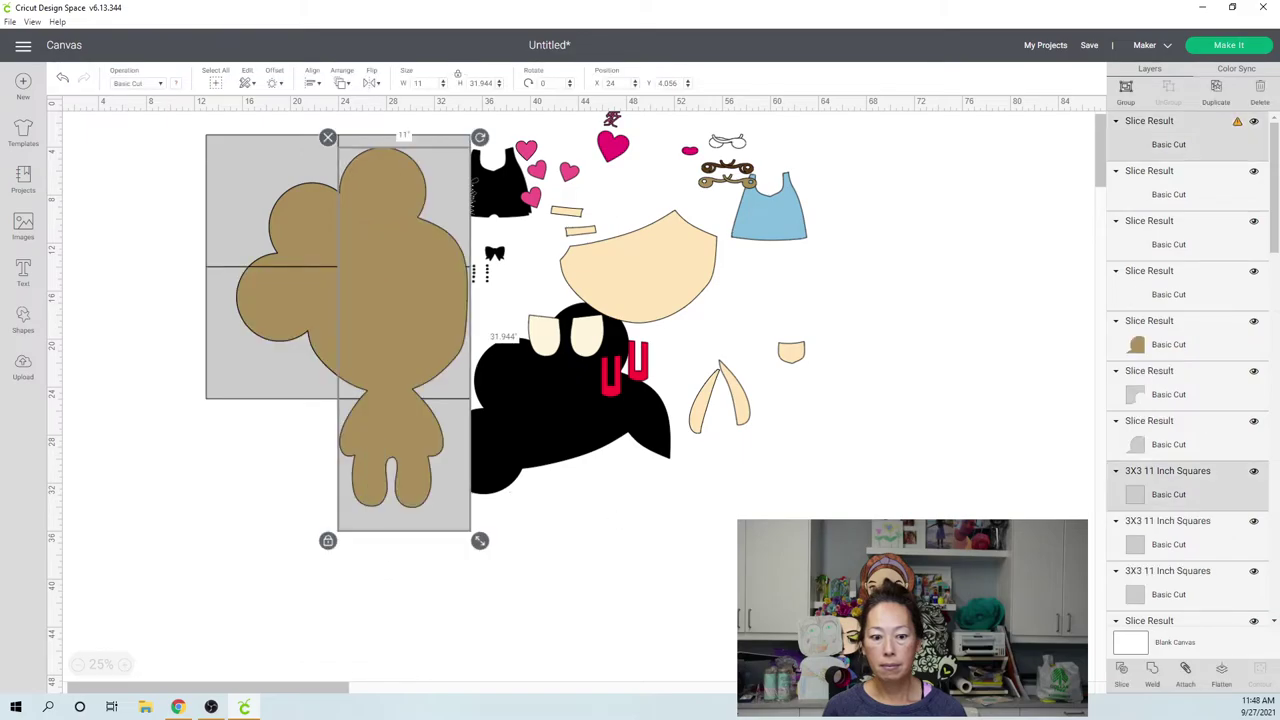
- Slice the brown doll silhouette with the bottom square and the top square of the grid's right column
{"action": "left_click", "coordinate": [572, 247]}
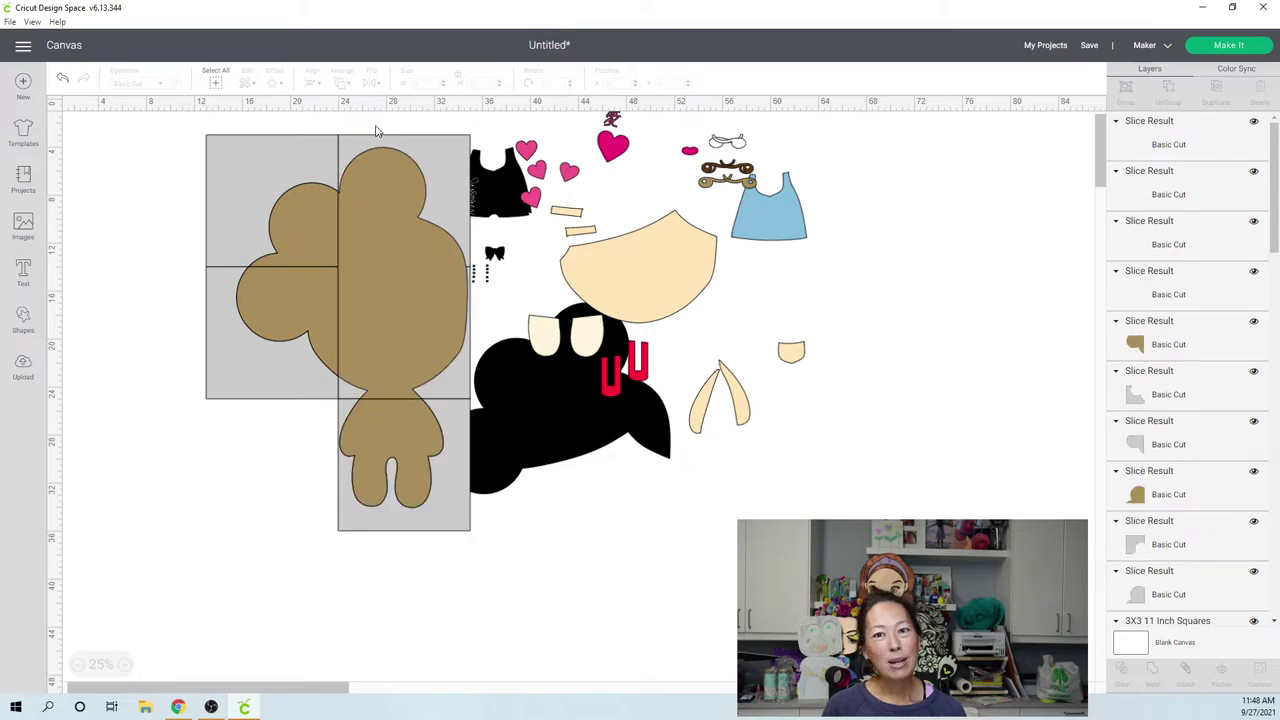
{"action": "left_click", "coordinate": [400, 230]}
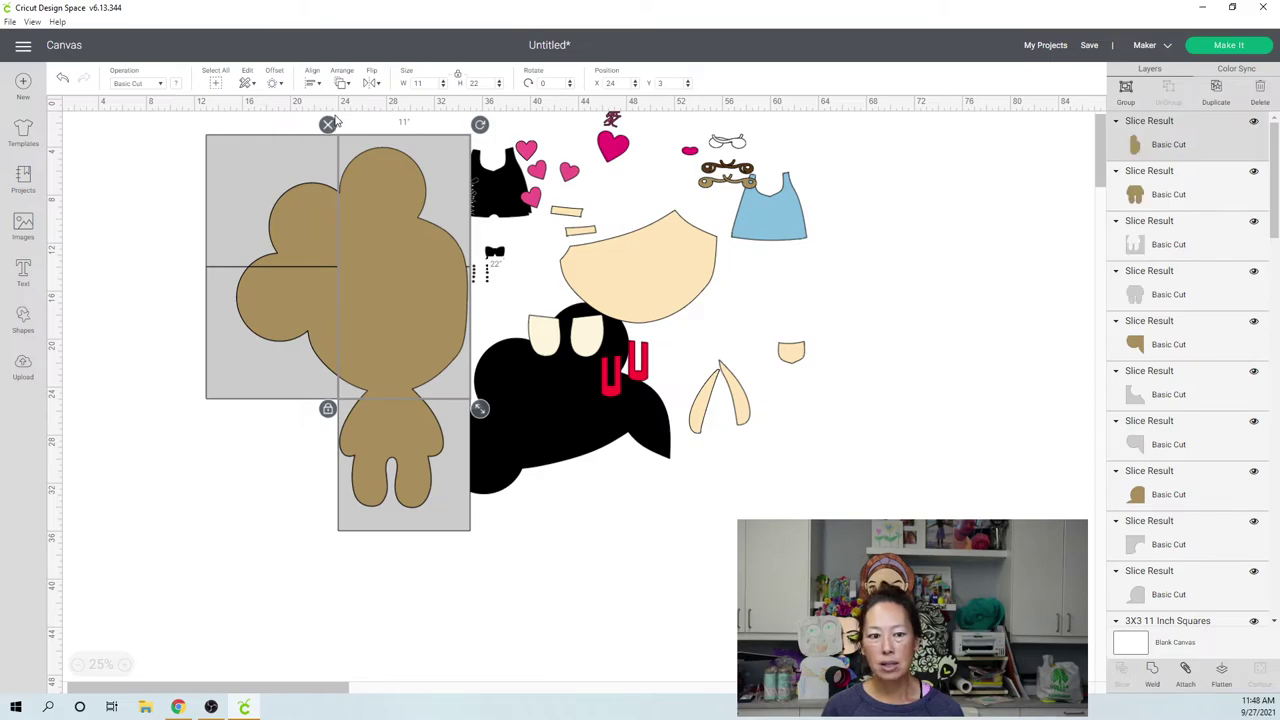
{"action": "left_click", "coordinate": [354, 121]}
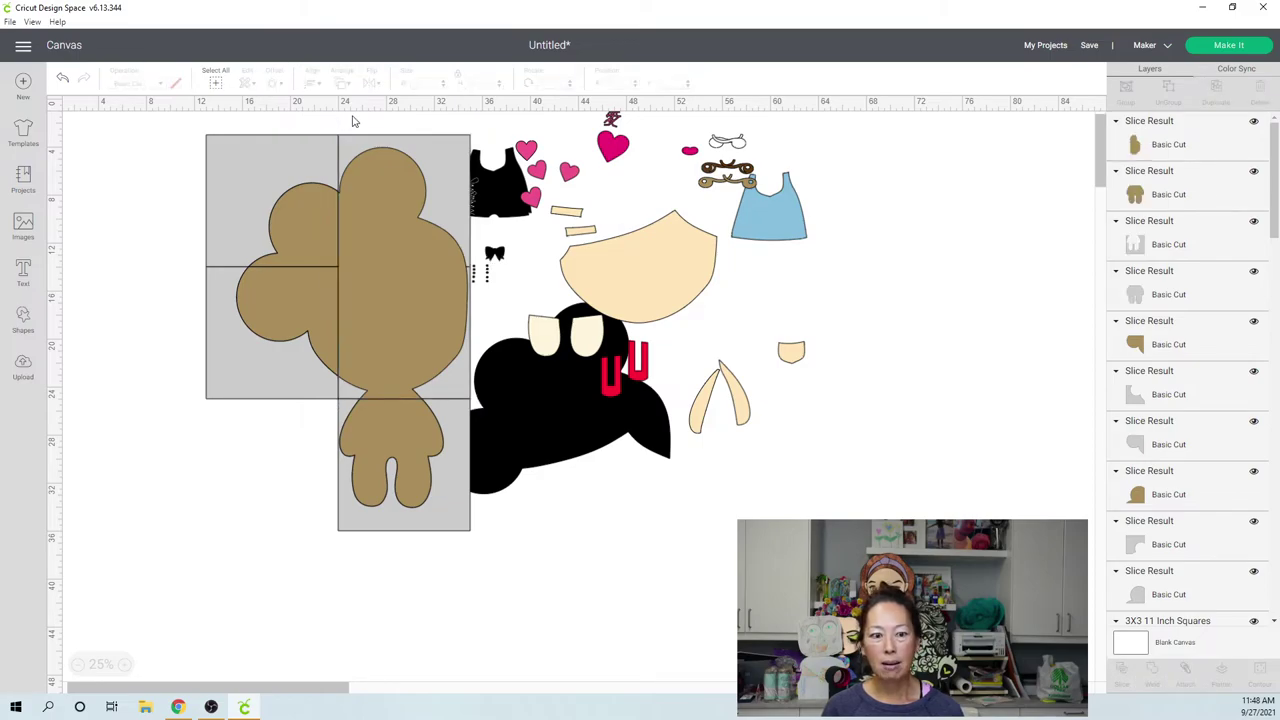
{"action": "left_click", "coordinate": [352, 170]}
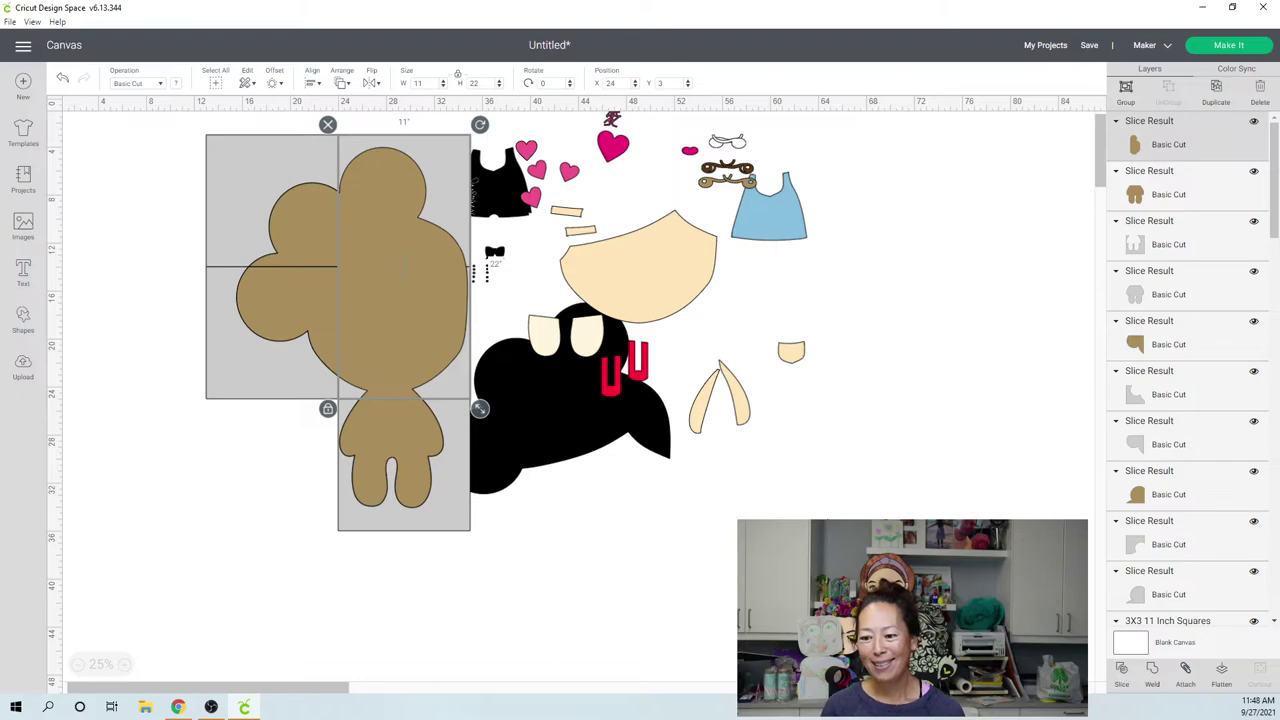
{"action": "left_click", "coordinate": [164, 158]}
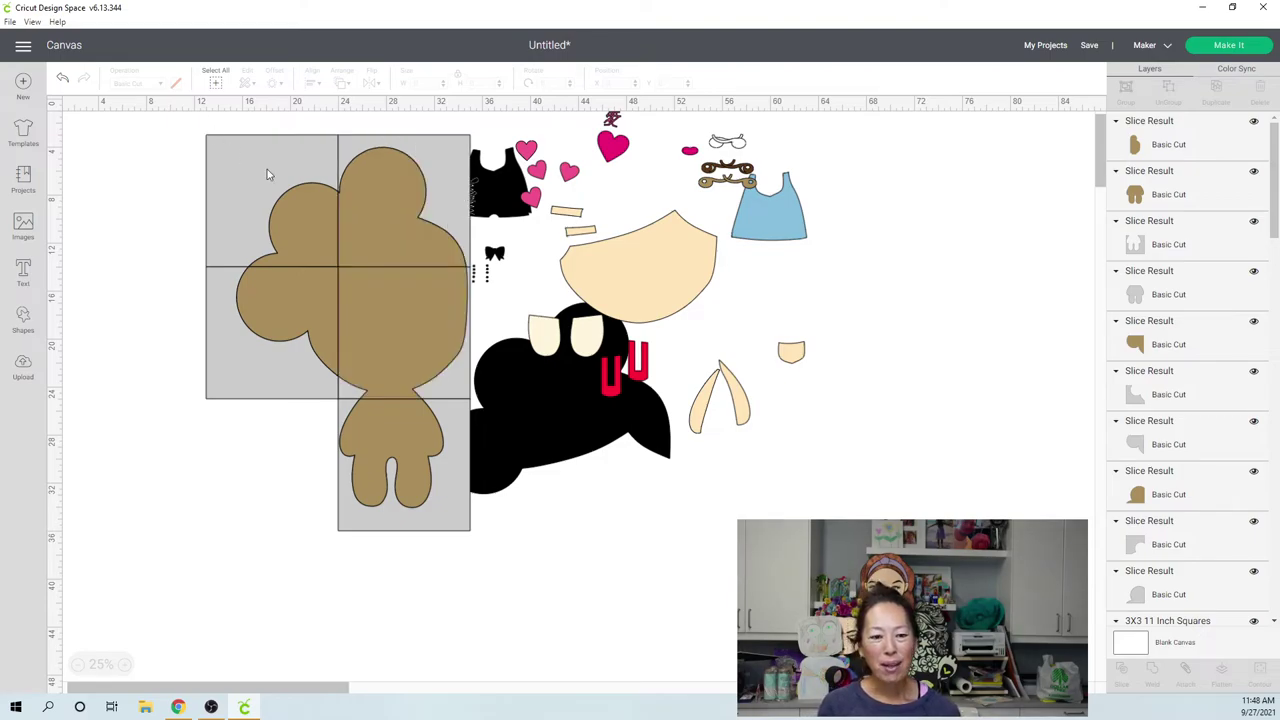
- Move the five brown silhouette pieces off the grid into the empty area below and left, keeping their relative arrangement
{"action": "left_click", "coordinate": [294, 228]}
{"action": "left_click_drag", "start_coordinate": [294, 226], "coordinate": [145, 467]}
{"action": "left_click", "coordinate": [254, 367]}
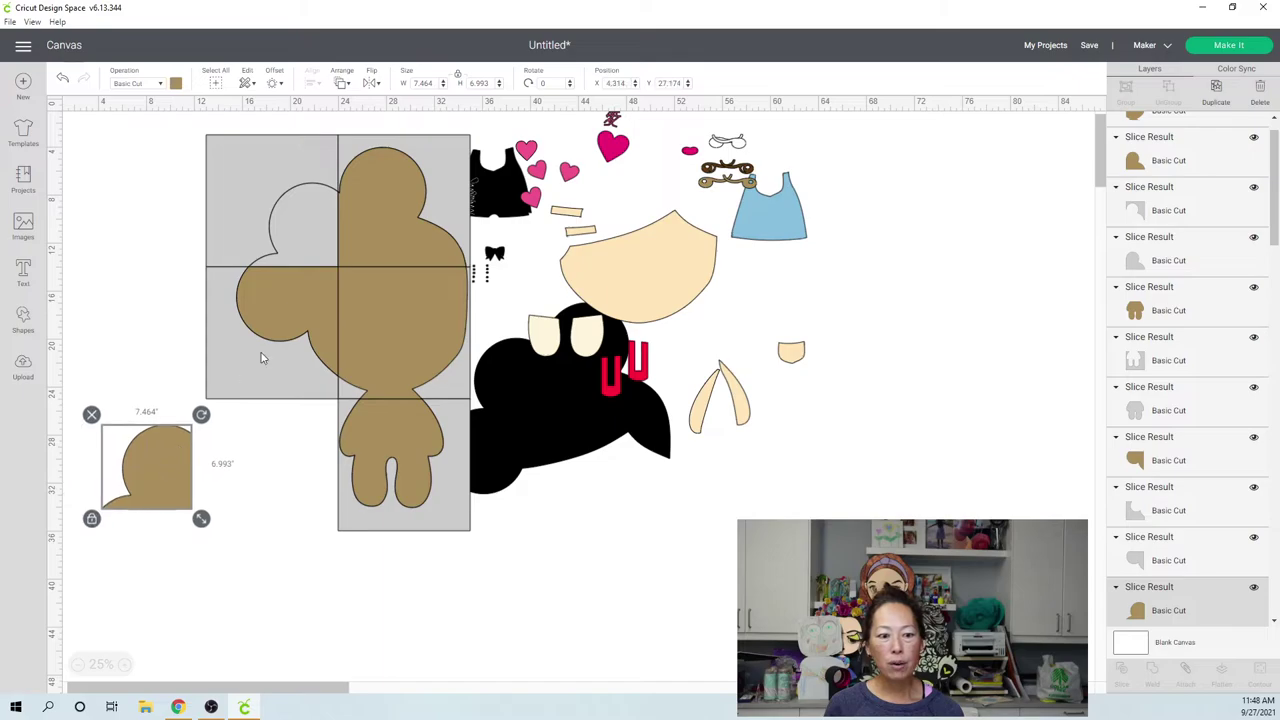
{"action": "left_click_drag", "start_coordinate": [292, 316], "coordinate": [148, 569]}
{"action": "left_click_drag", "start_coordinate": [399, 433], "coordinate": [243, 679]}
{"action": "left_click_drag", "start_coordinate": [430, 304], "coordinate": [267, 607]}
{"action": "left_click_drag", "start_coordinate": [411, 218], "coordinate": [262, 468]}
{"action": "left_click", "coordinate": [160, 194]}
- Delete the grey slice leftovers, both backgrounds and cut-outs, from the two squares in the grid's left column
{"action": "left_click", "coordinate": [277, 215]}
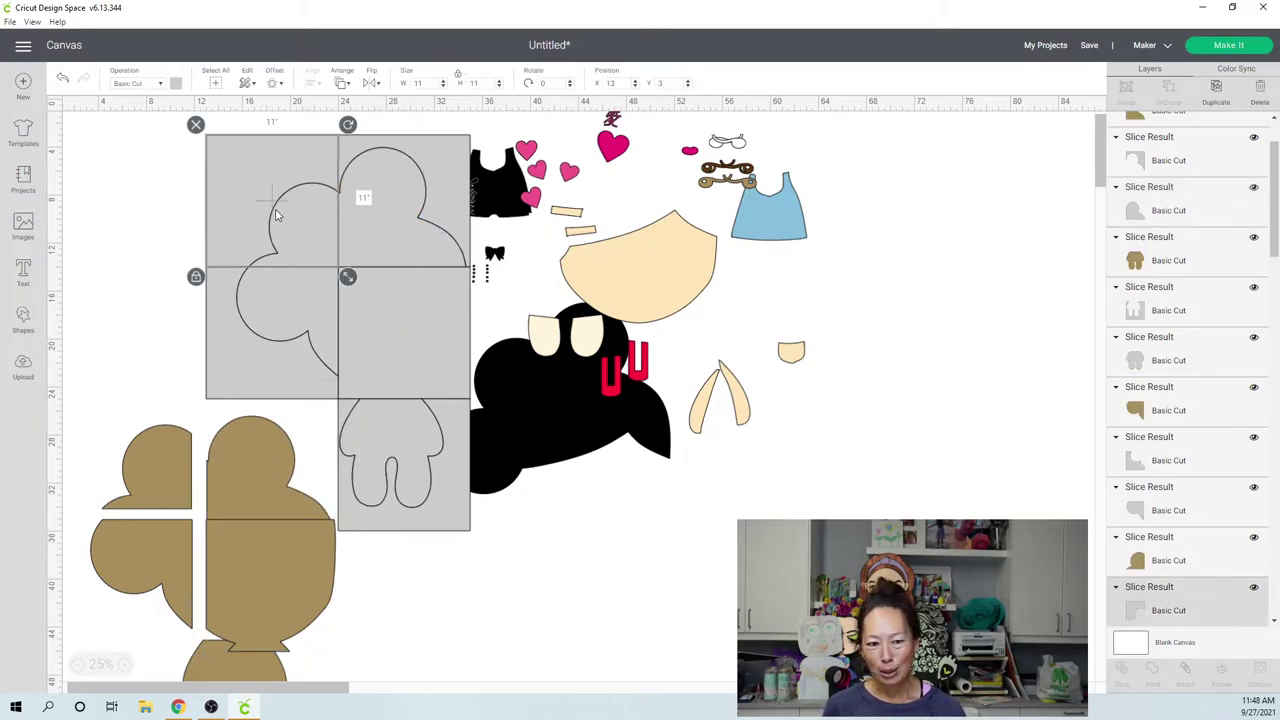
{"action": "key", "text": "Delete"}
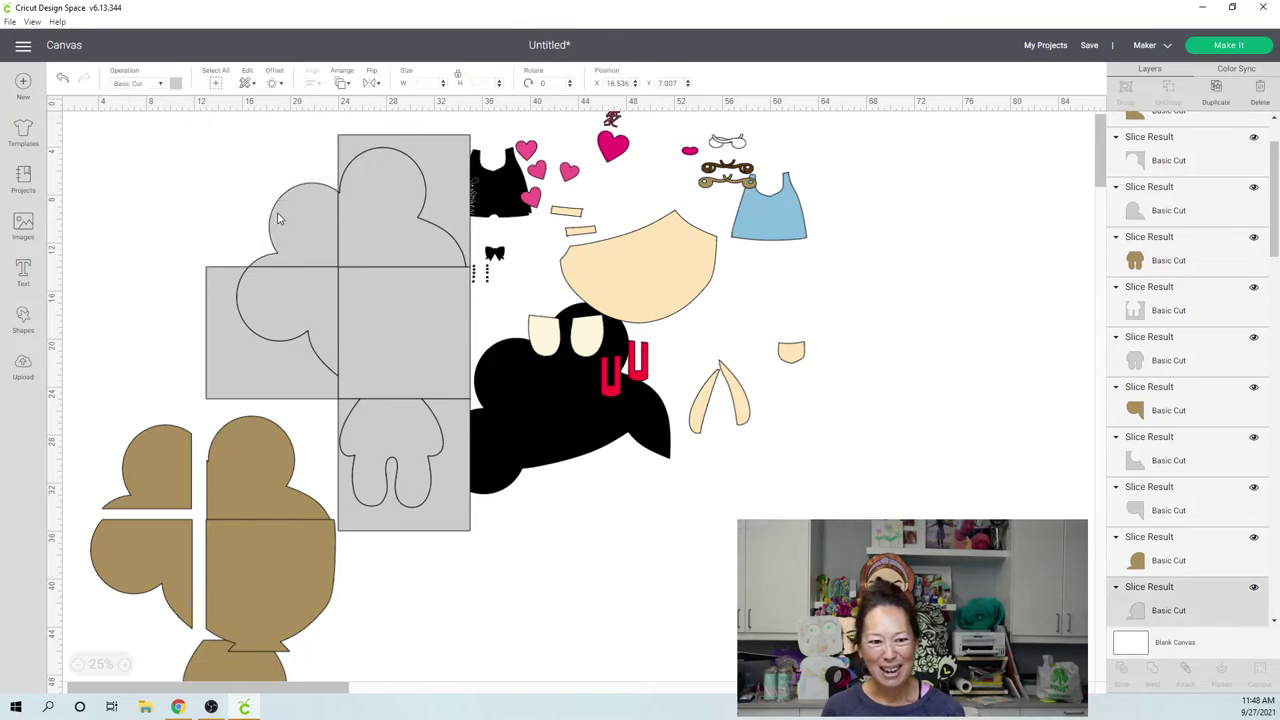
{"action": "left_click", "coordinate": [279, 218]}
{"action": "key", "text": "Delete"}
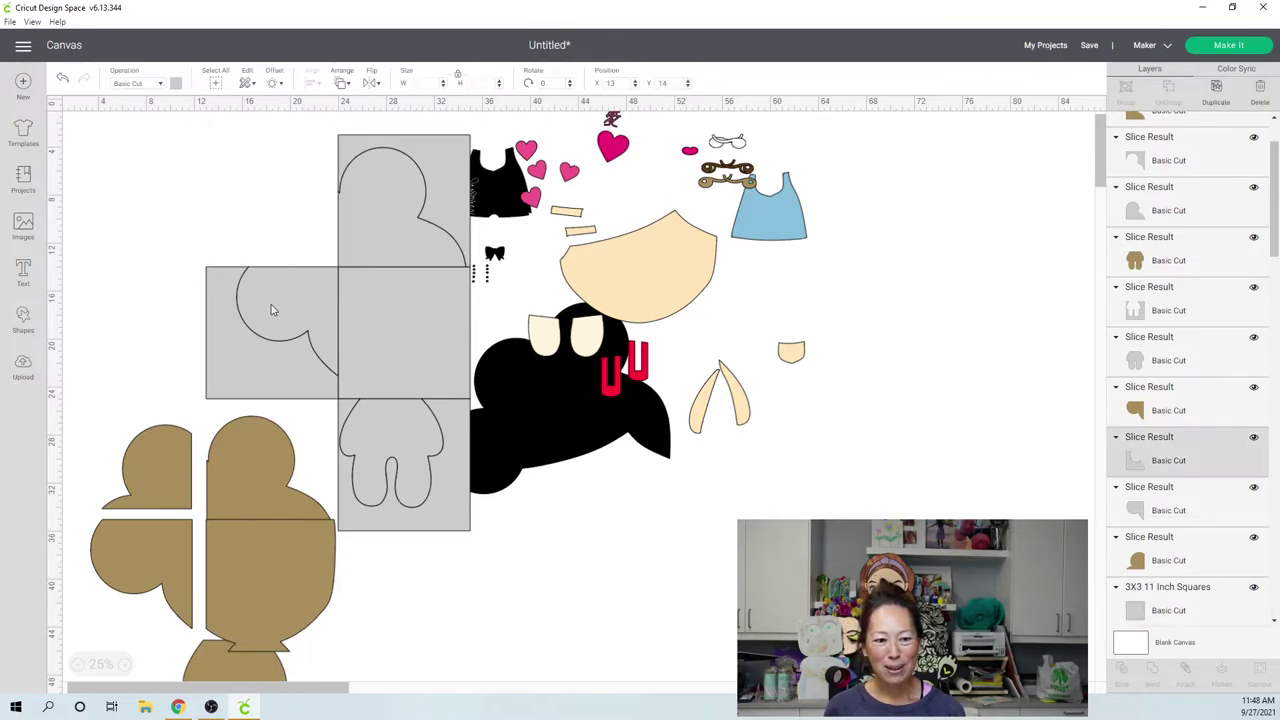
{"action": "left_click", "coordinate": [270, 310]}
{"action": "key", "text": "Delete"}
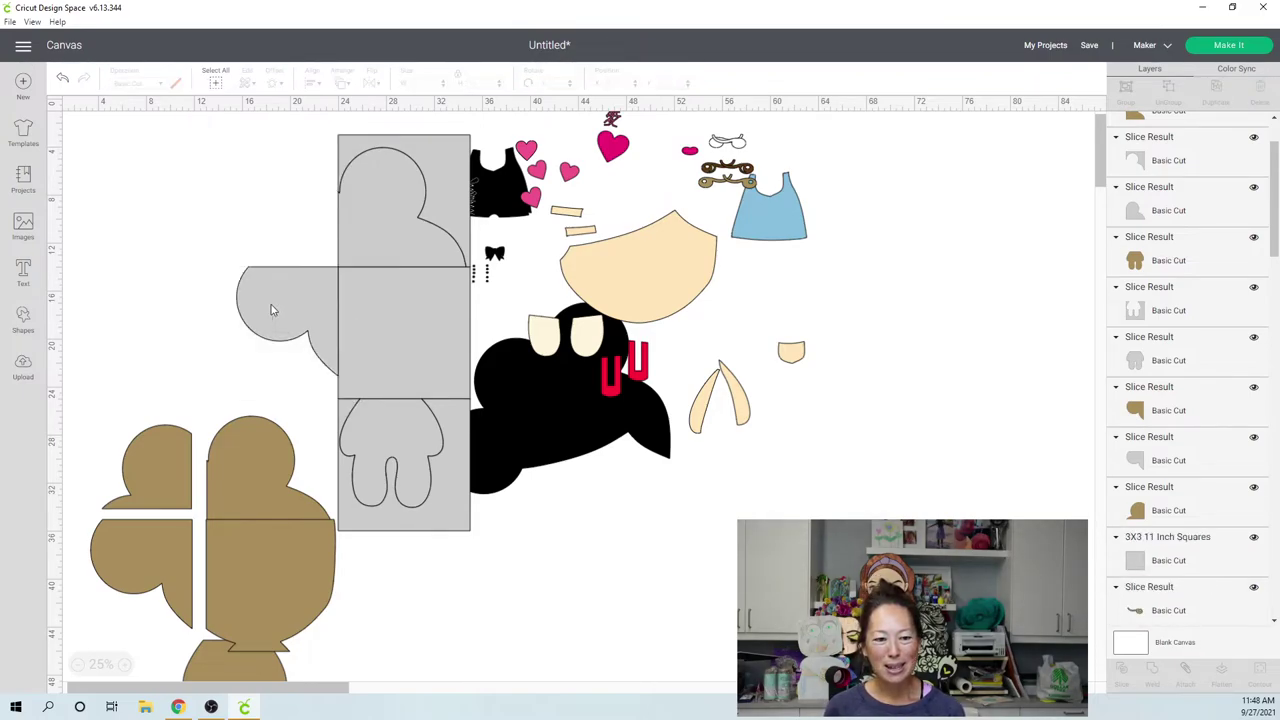
{"action": "left_click", "coordinate": [270, 310]}
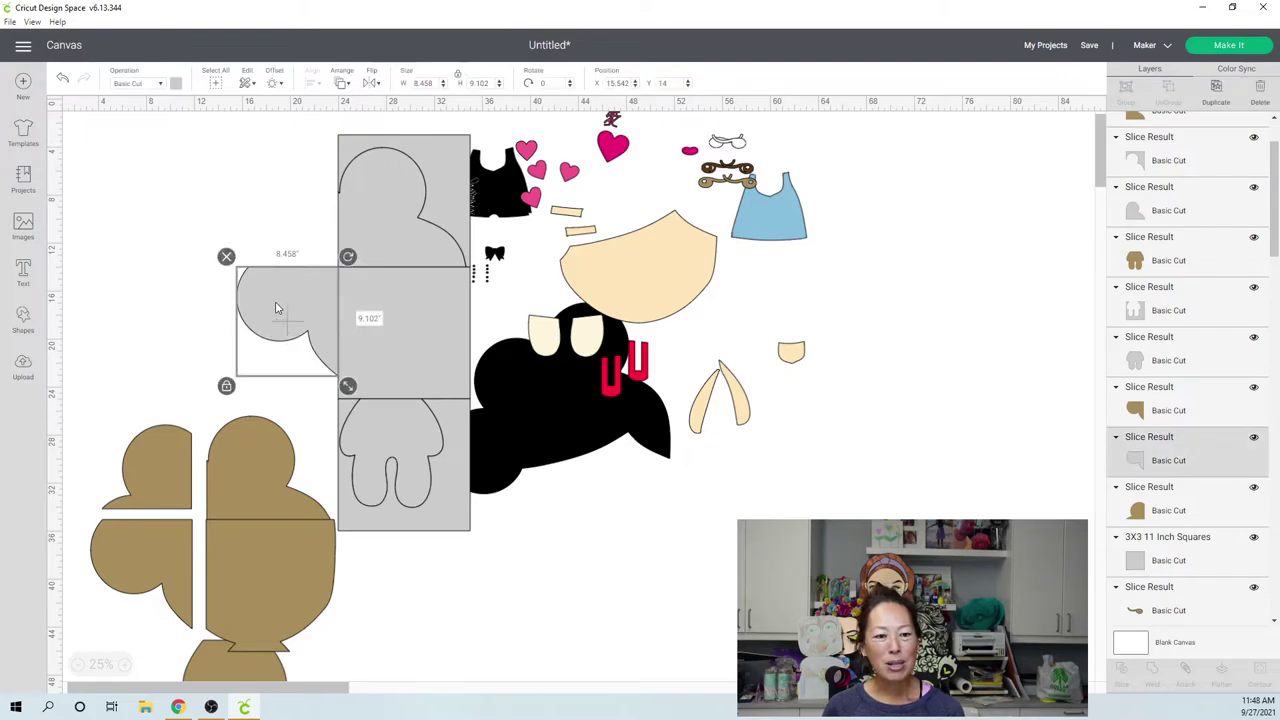
{"action": "key", "text": "Delete"}
- Delete the remaining grey slice leftovers and the unused middle square in the grid's right column
{"action": "left_click", "coordinate": [397, 218]}
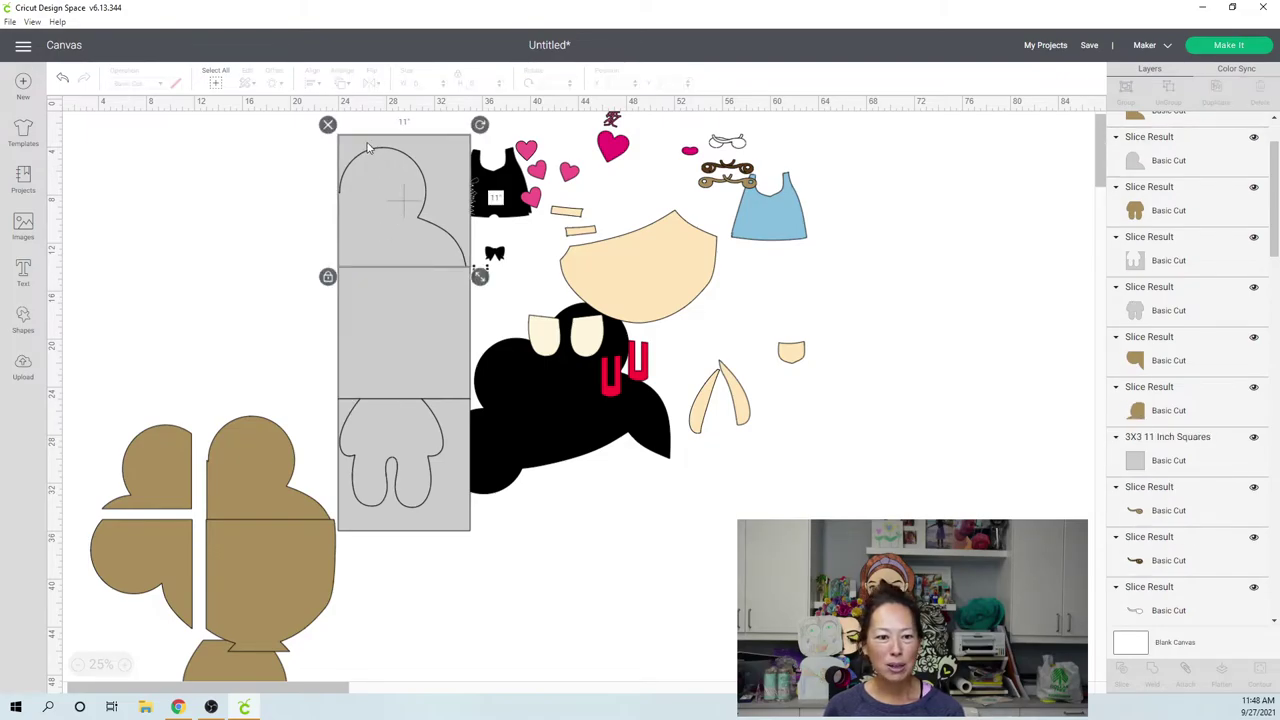
{"action": "key", "text": "Delete"}
{"action": "left_click", "coordinate": [375, 189]}
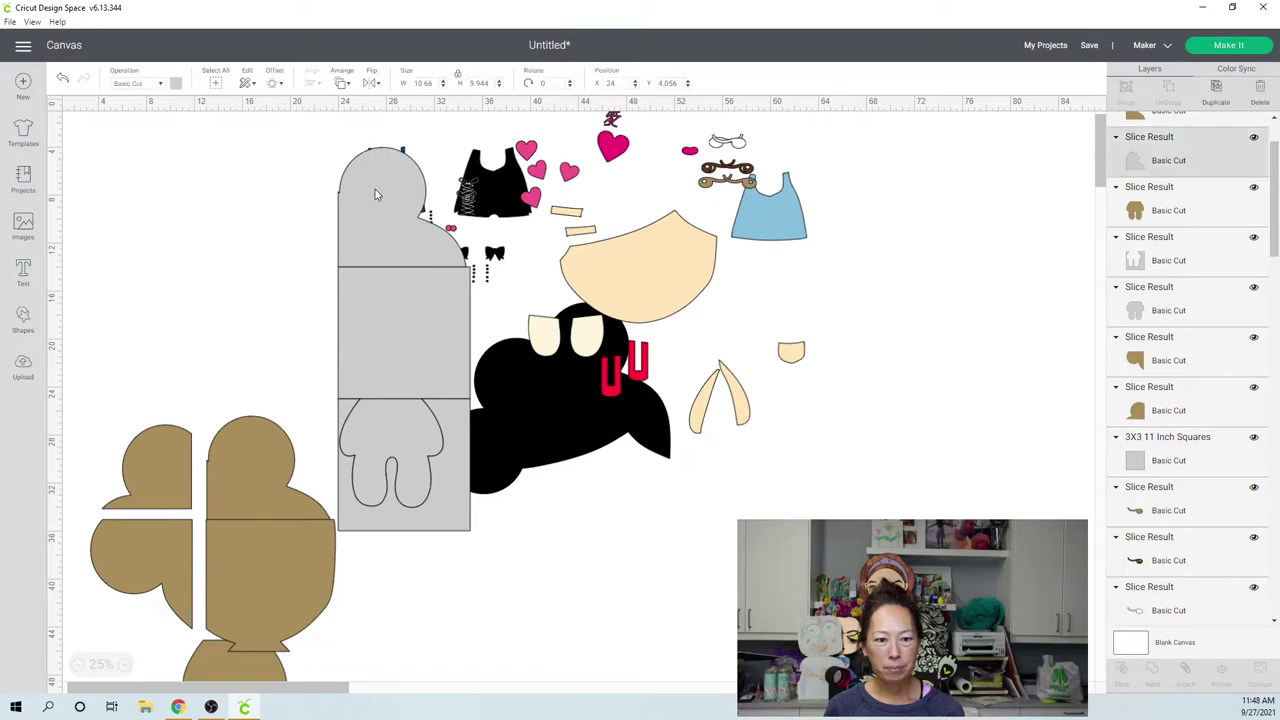
{"action": "key", "text": "Delete"}
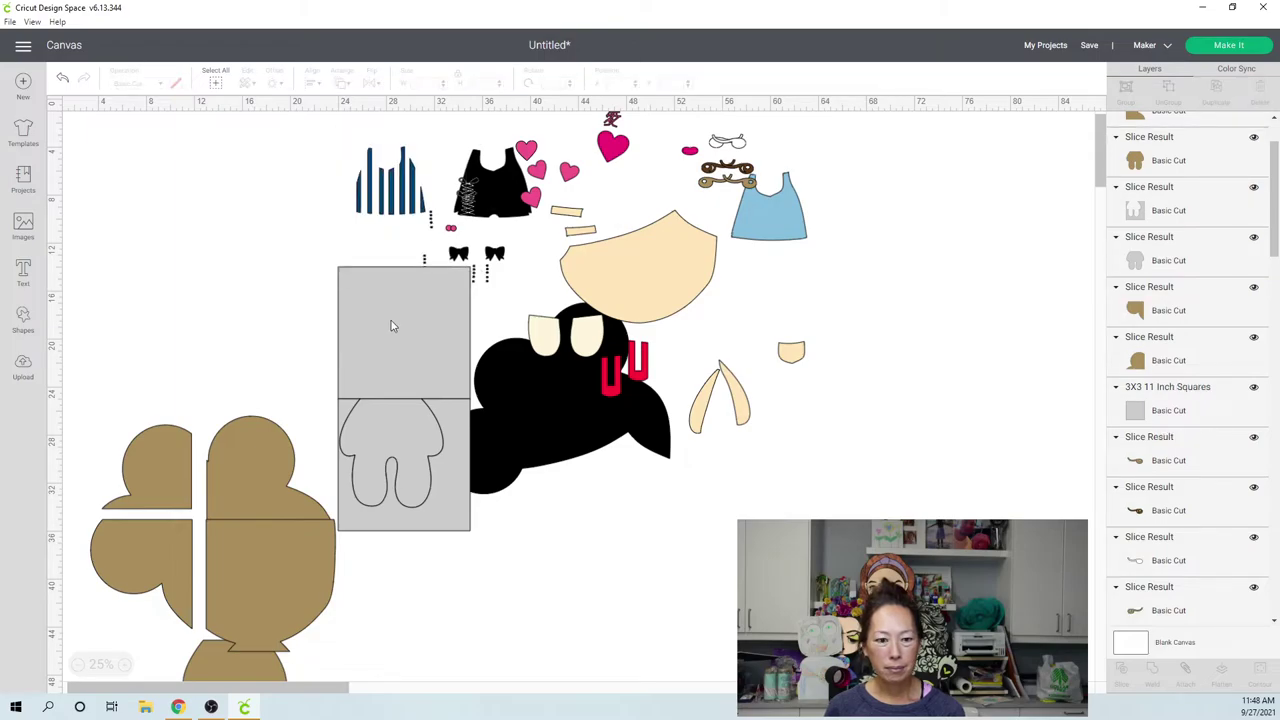
{"action": "left_click", "coordinate": [393, 328]}
{"action": "key", "text": "Delete"}
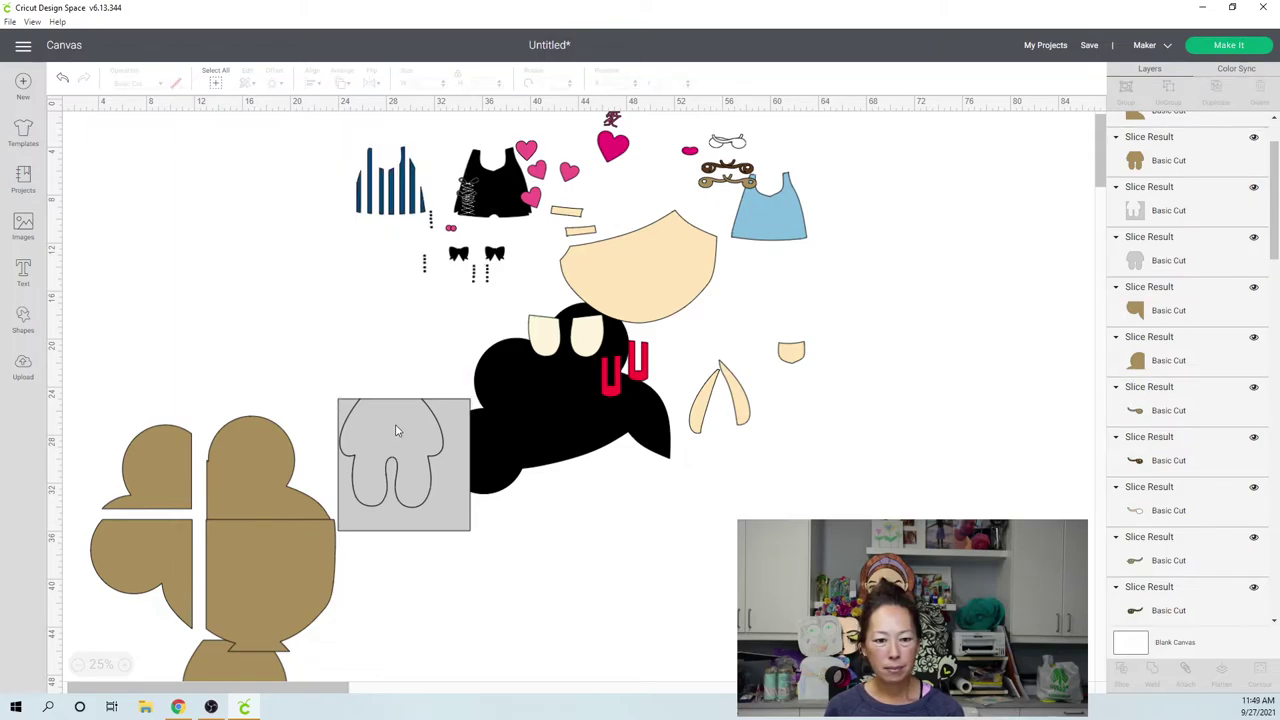
{"action": "left_click", "coordinate": [398, 460]}
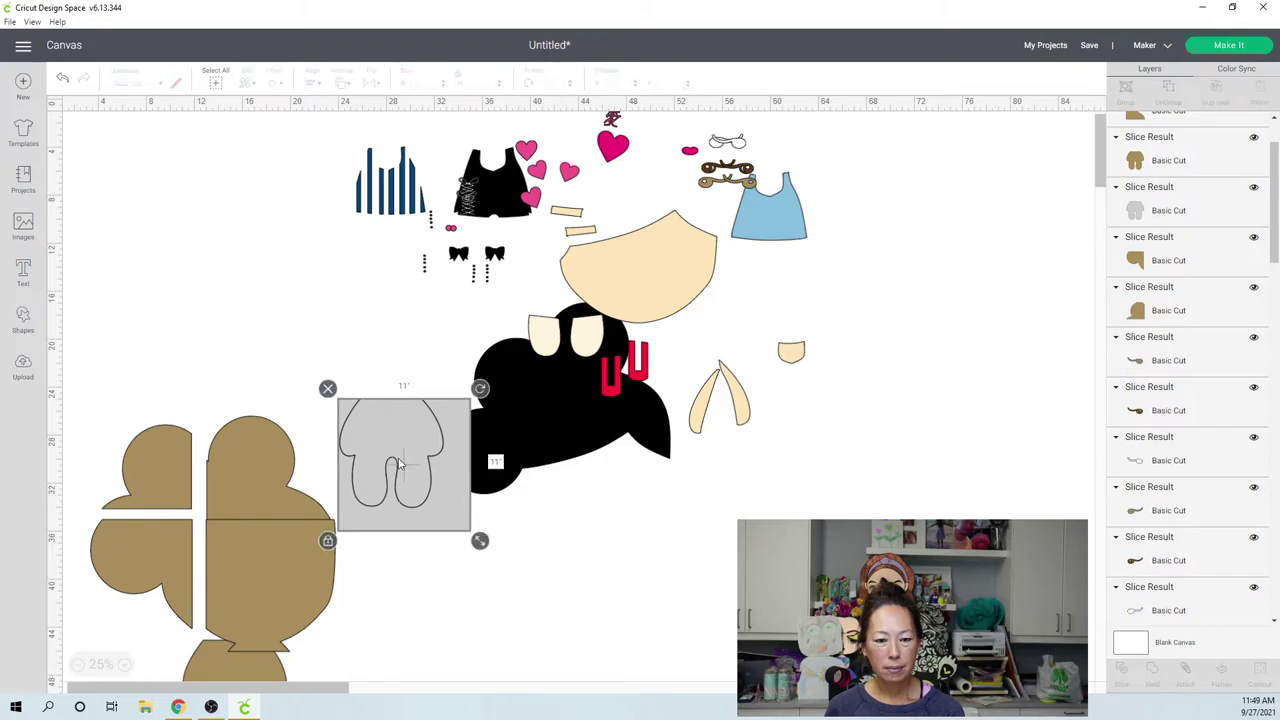
{"action": "key", "text": "Delete"}
{"action": "left_click", "coordinate": [396, 474]}
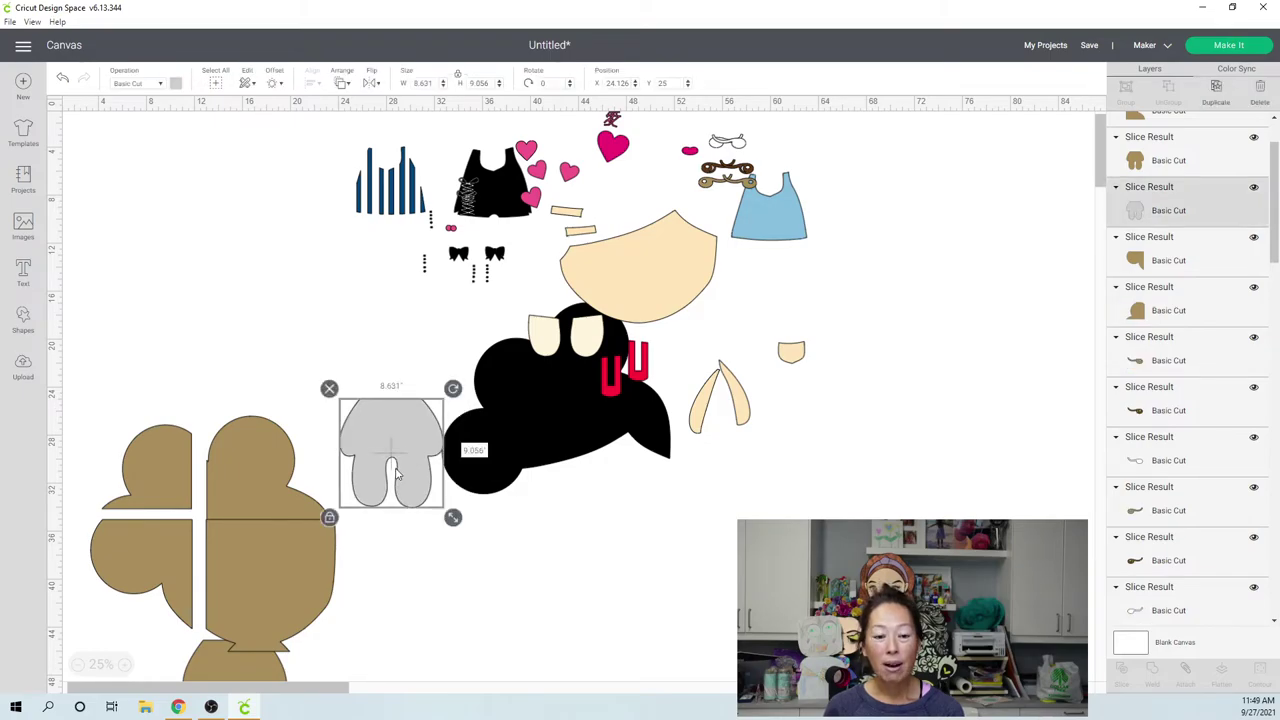
{"action": "key", "text": "Delete"}
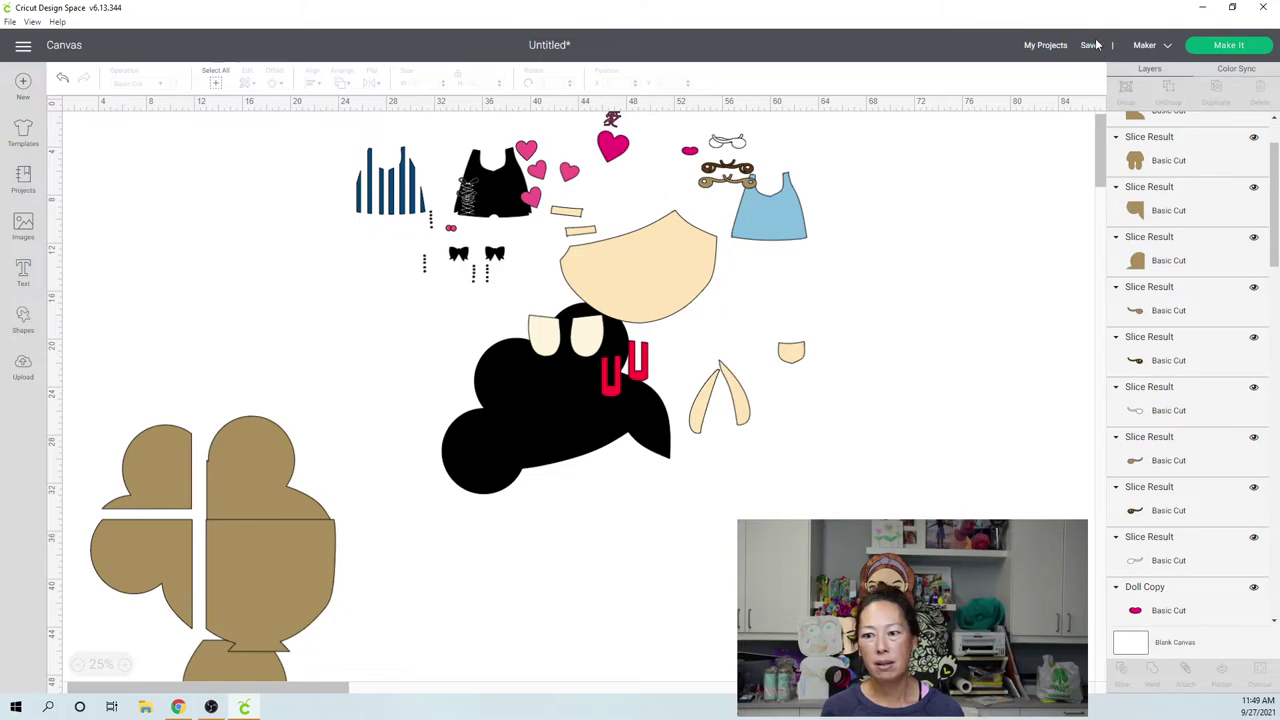
- Save the project with the title "Harajuku 30 inches"
{"action": "left_click", "coordinate": [1094, 46]}
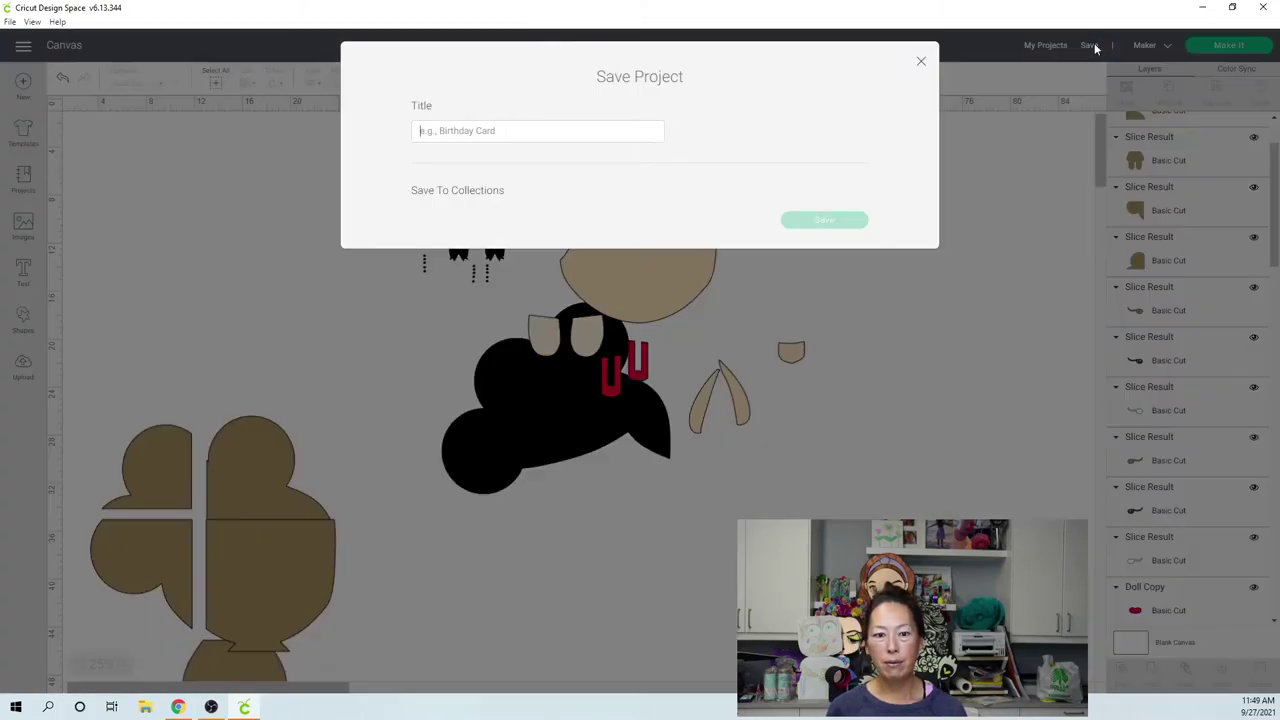
{"action": "type", "text": "30"}
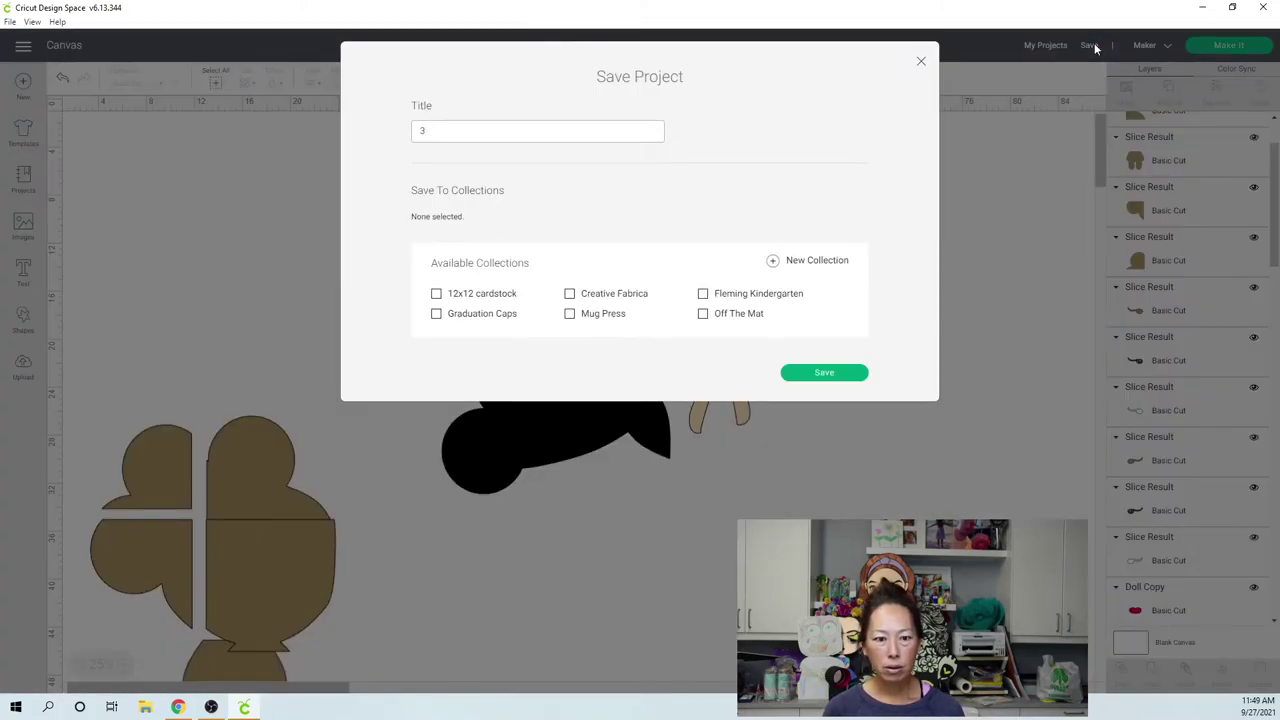
{"action": "key", "text": "BackSpace"}
{"action": "type", "text": "Harajuku 30 inches"}
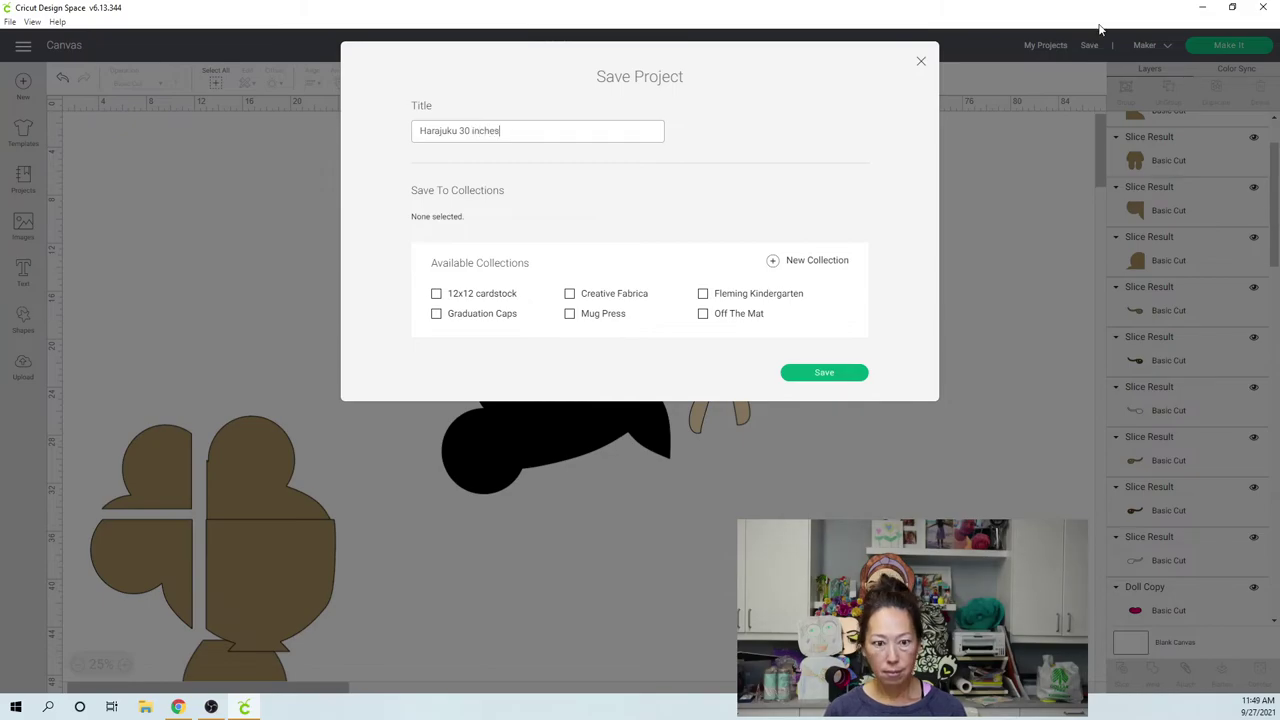
{"action": "key", "text": "Return"}
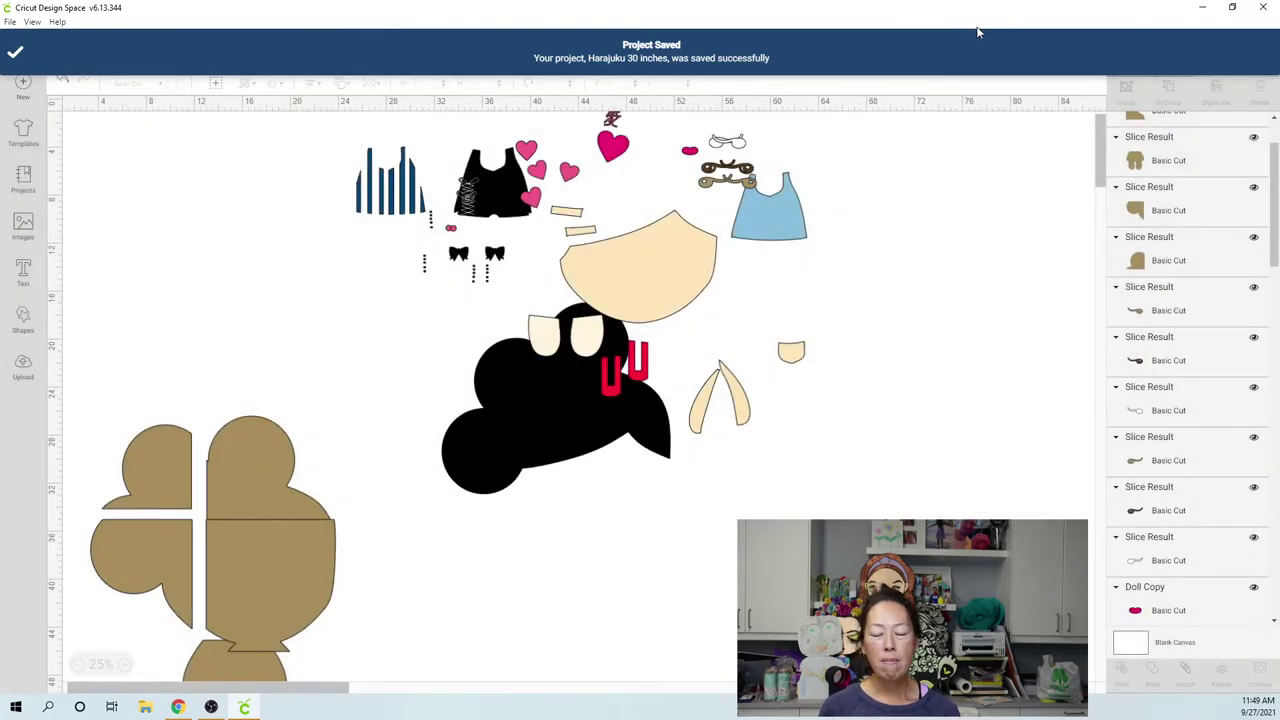
- Move the black hair shape above the brown pieces and overlap it with a new circle about 17.4 in wide, at about X 12.6 and Y 11.5
{"action": "left_click_drag", "start_coordinate": [534, 432], "coordinate": [214, 298]}
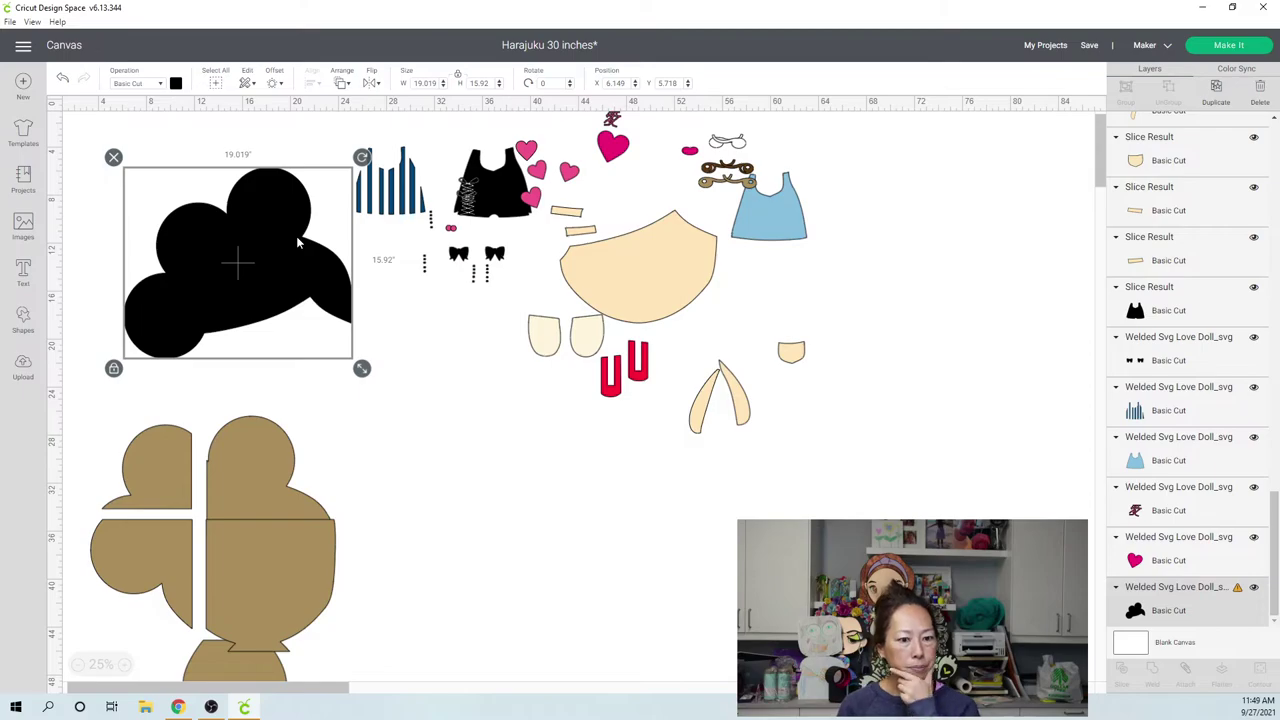
{"action": "left_click", "coordinate": [25, 320]}
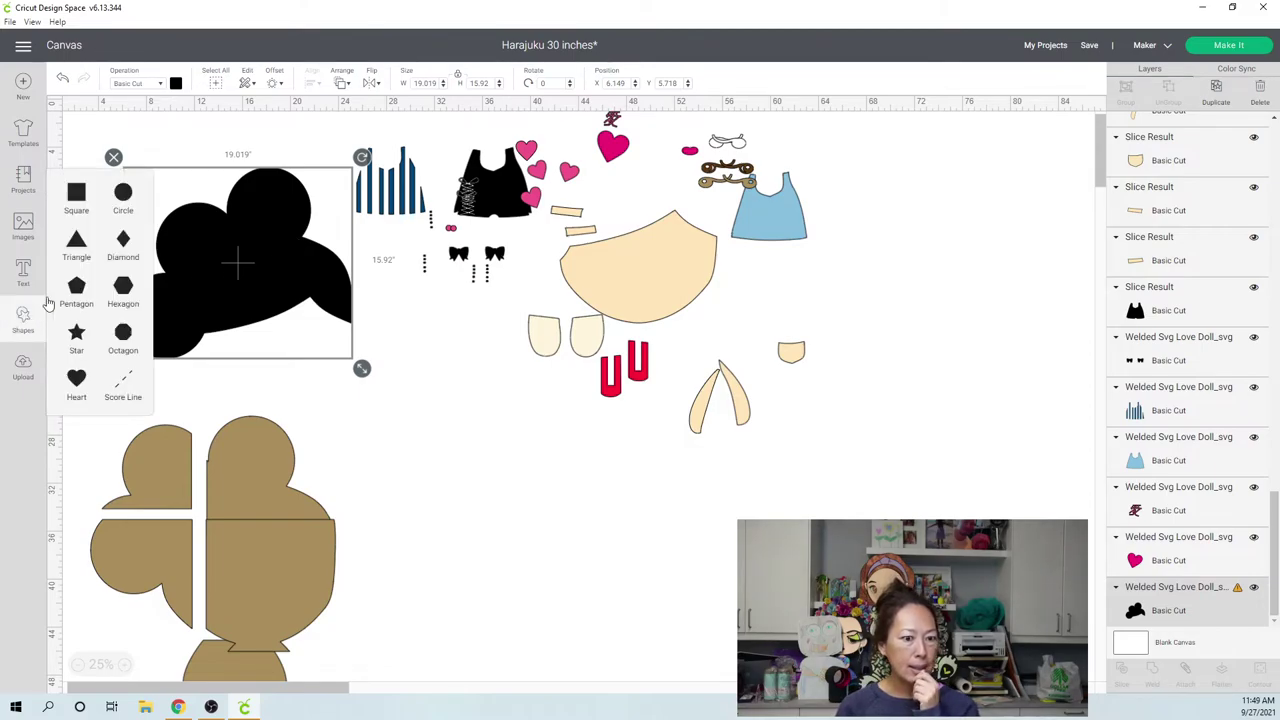
{"action": "left_click", "coordinate": [123, 196]}
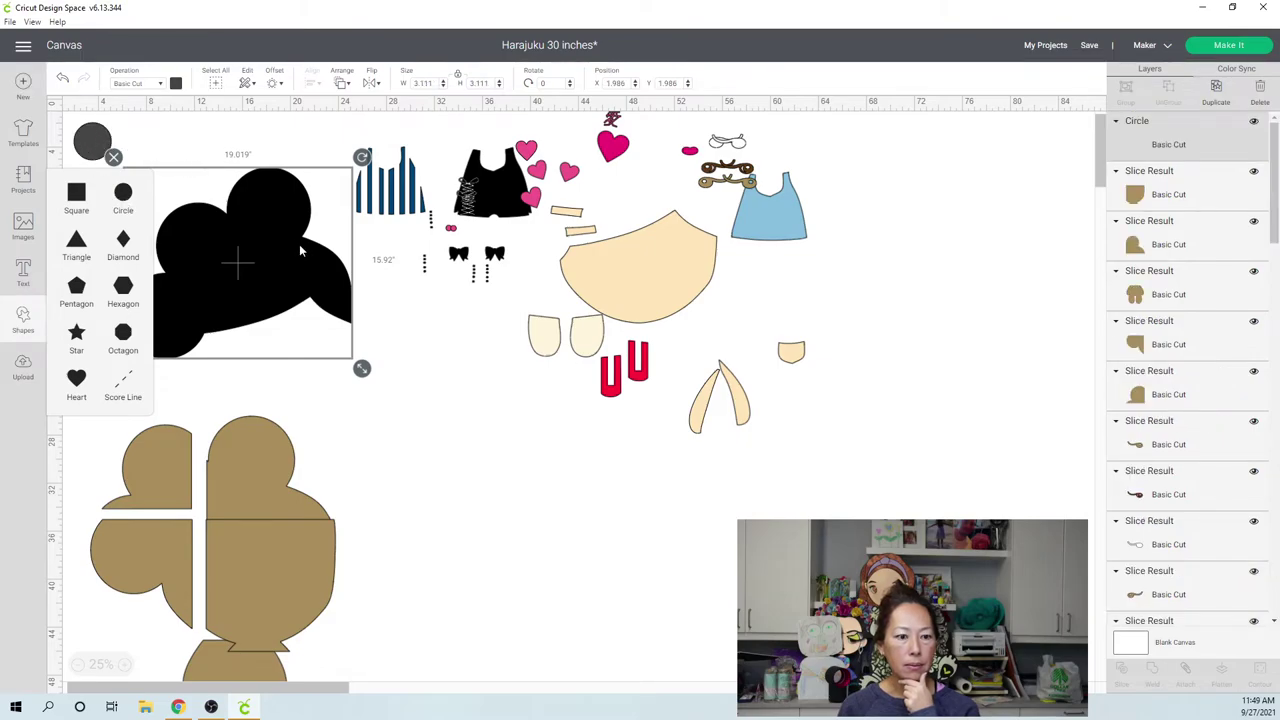
{"action": "left_click", "coordinate": [301, 277]}
{"action": "left_click_drag", "start_coordinate": [91, 141], "coordinate": [510, 488]}
{"action": "left_click_drag", "start_coordinate": [430, 344], "coordinate": [343, 320]}
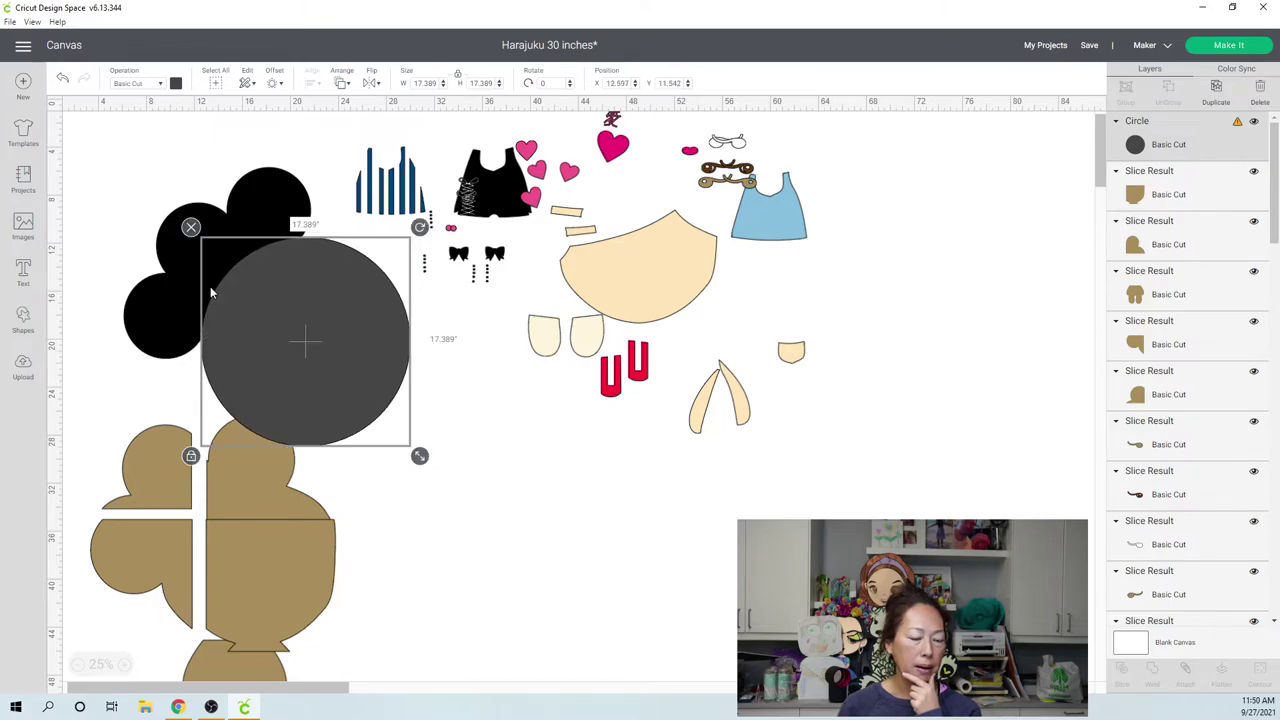
{"action": "left_click", "coordinate": [133, 410]}
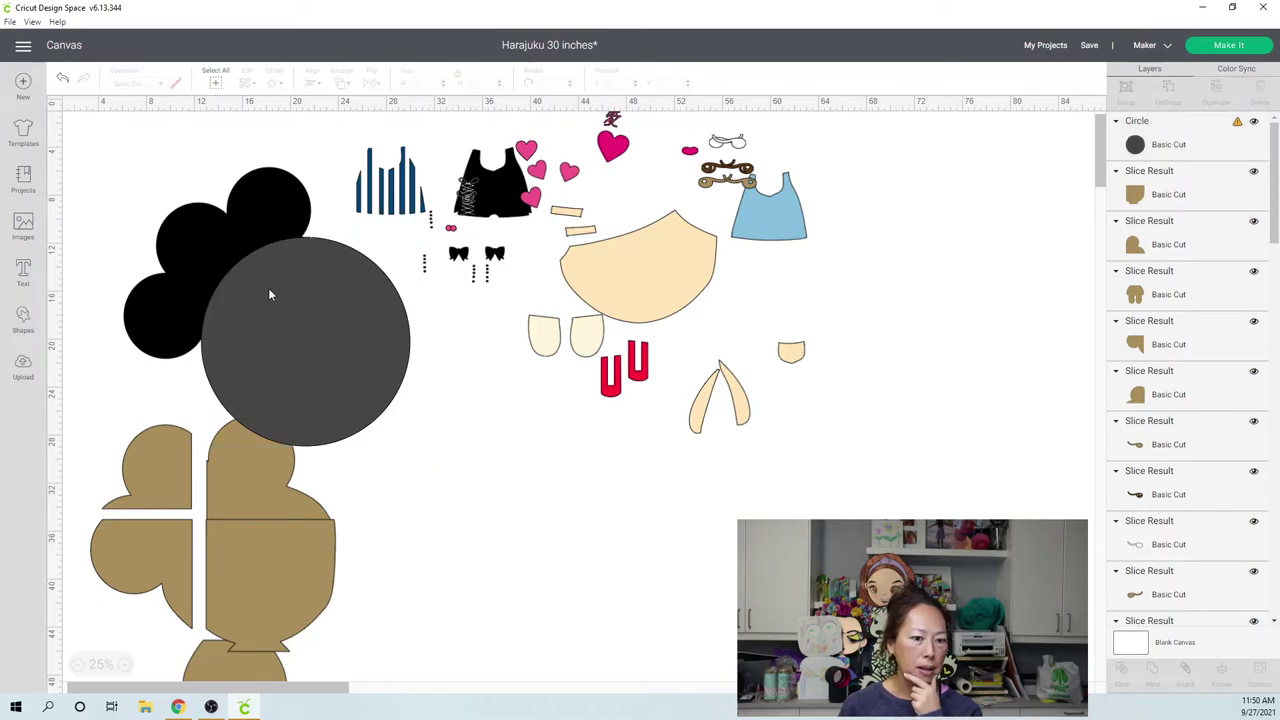
- Duplicate the dark circle, move the copy backward one layer and recolor it light grey
{"action": "left_click", "coordinate": [307, 320]}
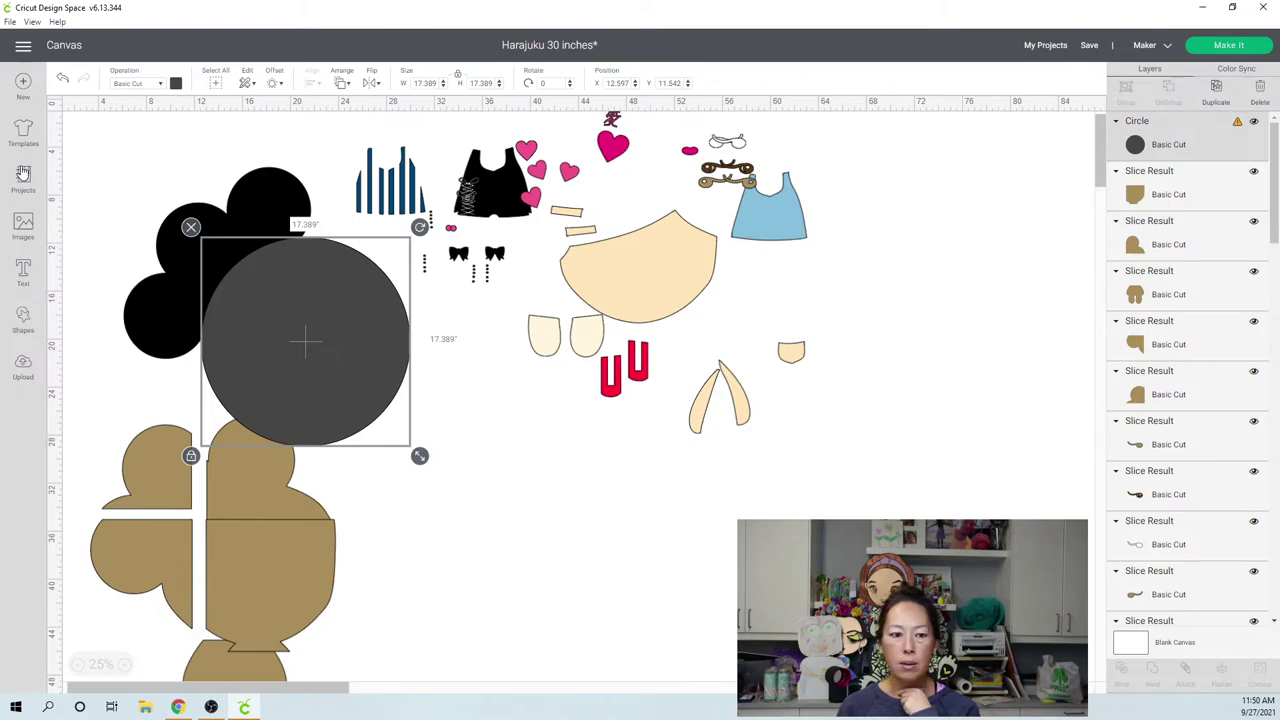
{"action": "key", "text": "ctrl+d"}
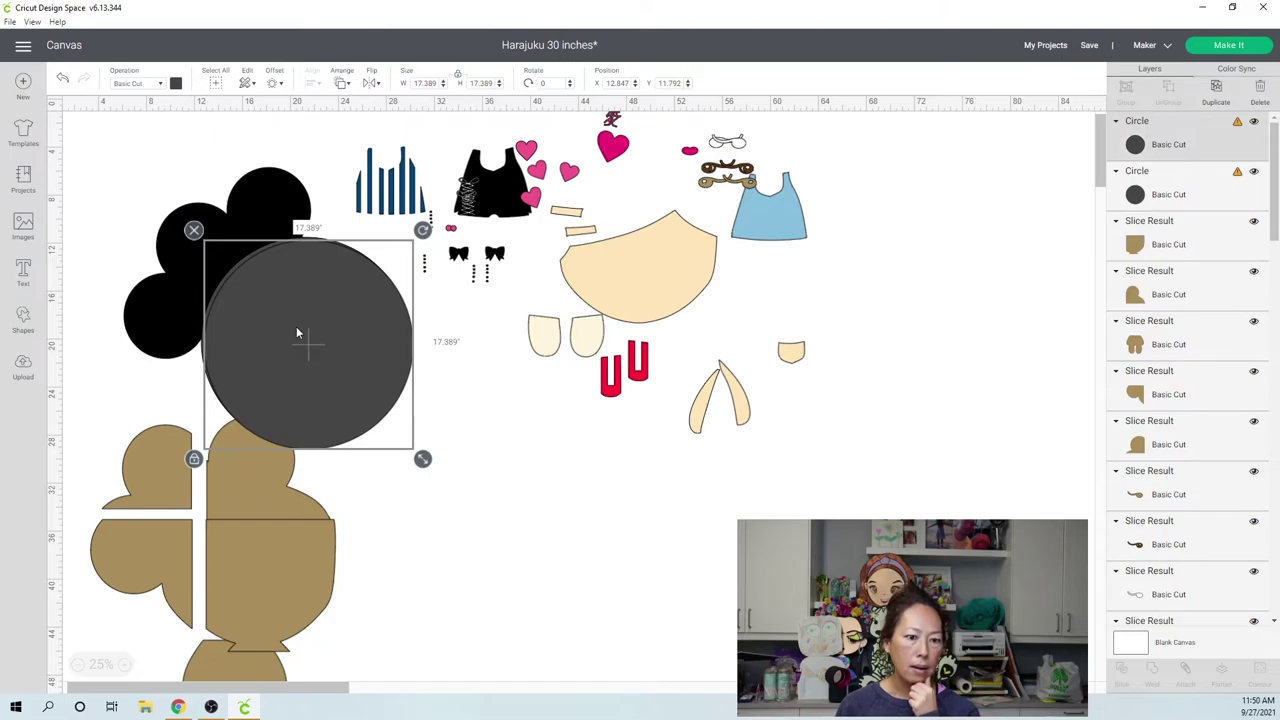
{"action": "left_click", "coordinate": [341, 85]}
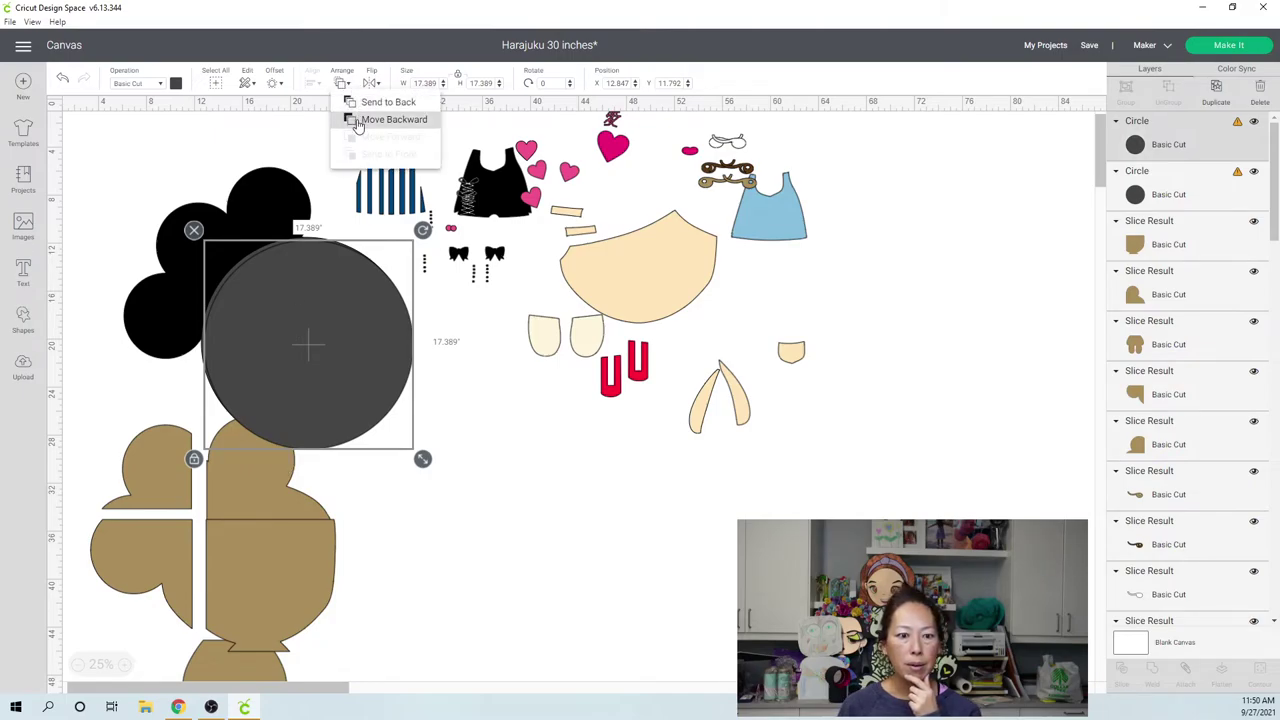
{"action": "left_click", "coordinate": [357, 121]}
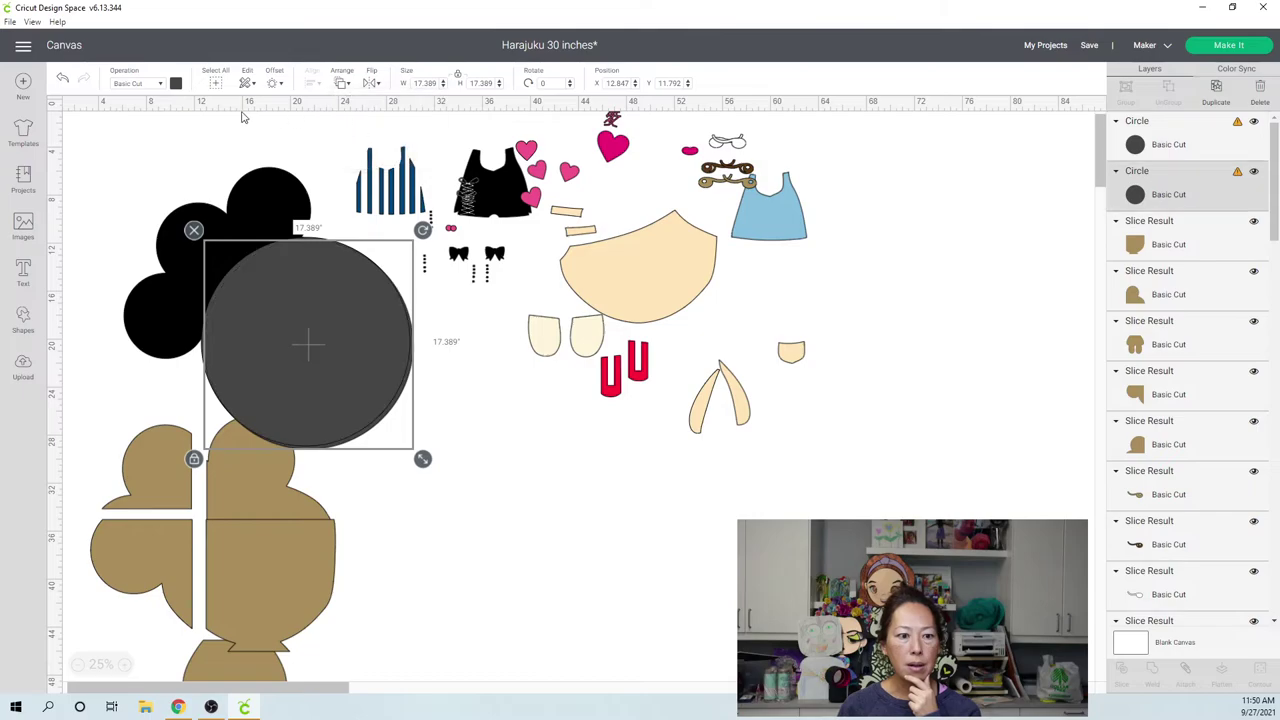
{"action": "left_click", "coordinate": [175, 84]}
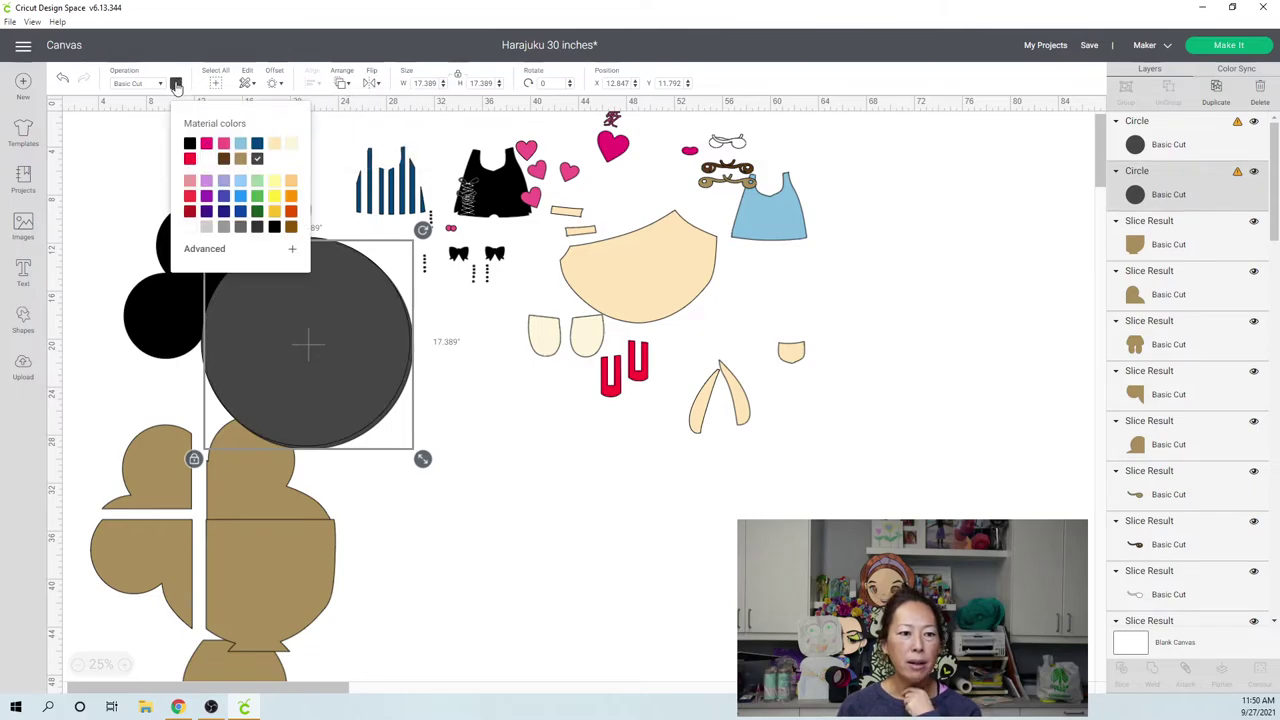
{"action": "left_click", "coordinate": [206, 228]}
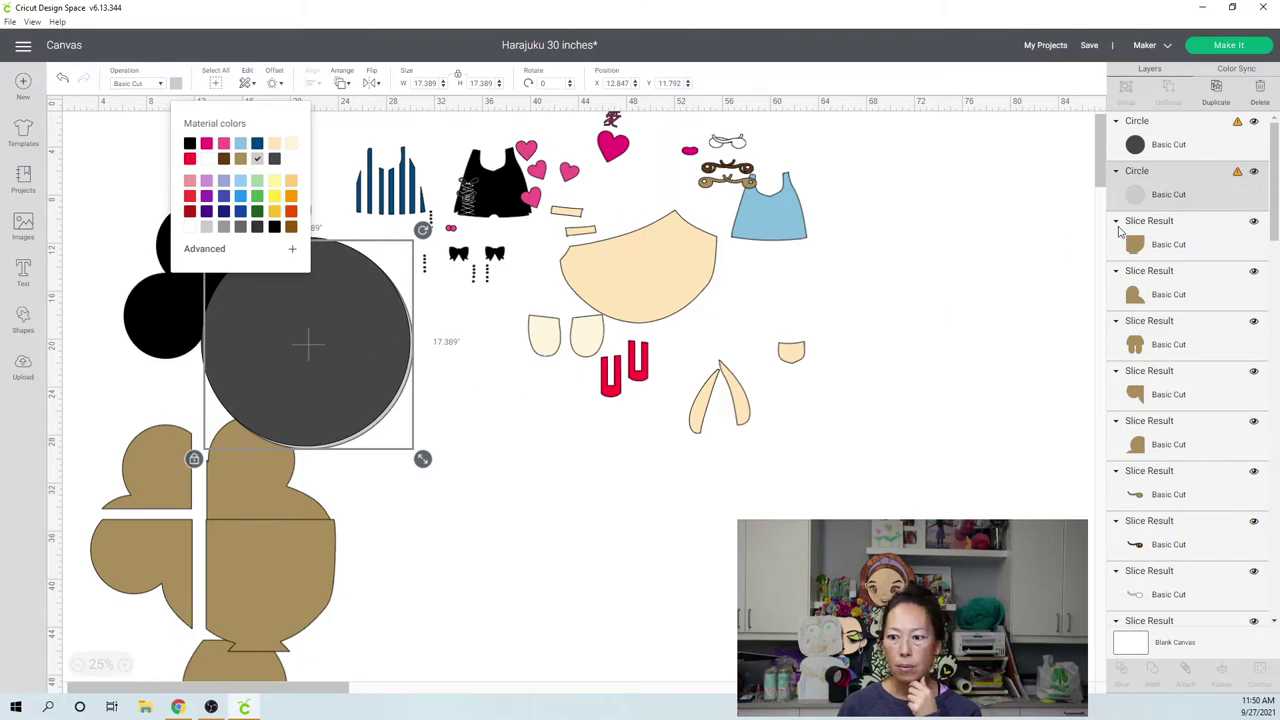
- Nudge the light grey circle to about X 12.2 and Y 8.9, and select the dark circle in front of it
{"action": "key", "text": "Up"}
{"action": "key", "text": "Up"}
{"action": "key", "text": "Up"}
{"action": "key", "text": "Up"}
{"action": "key", "text": "Left"}
{"action": "key", "text": "Left"}
{"action": "key", "text": "Left"}
{"action": "key", "text": "Left"}
{"action": "key", "text": "Down"}
{"action": "key", "text": "Down"}
{"action": "key", "text": "Down"}
{"action": "key", "text": "Down"}
{"action": "key", "text": "Down"}
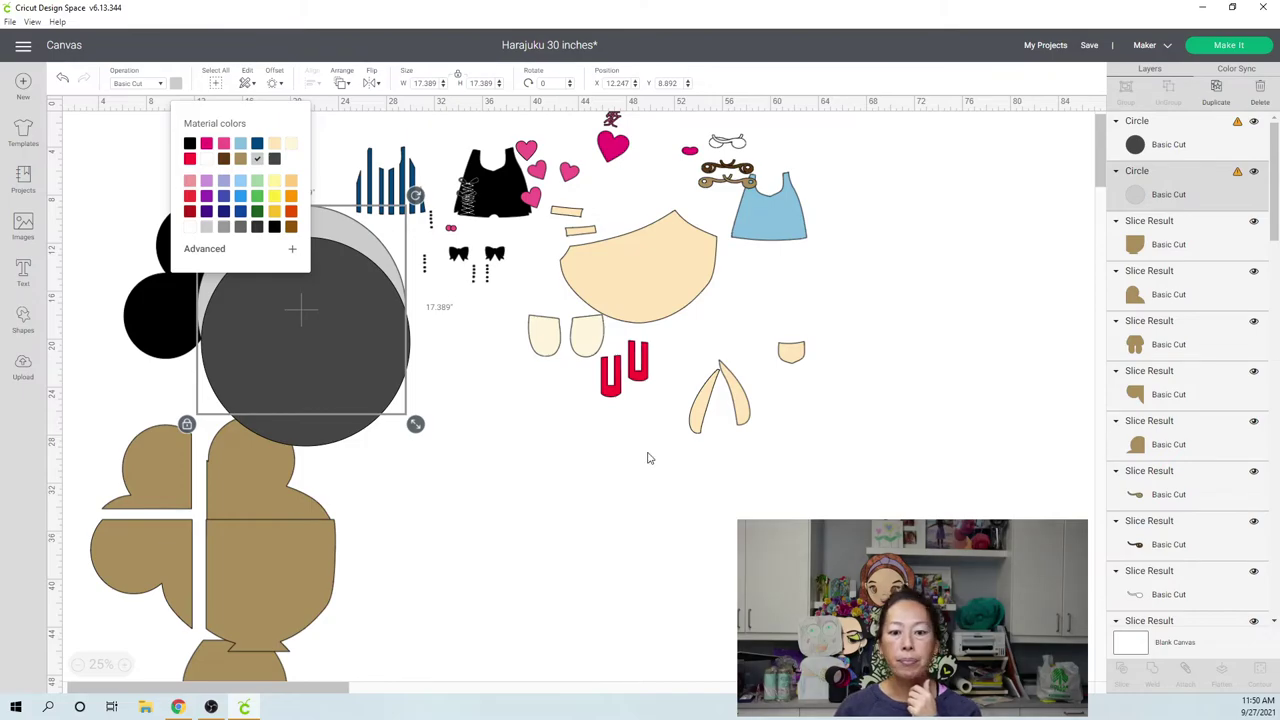
{"action": "left_click", "coordinate": [441, 344]}
{"action": "left_click", "coordinate": [315, 303]}
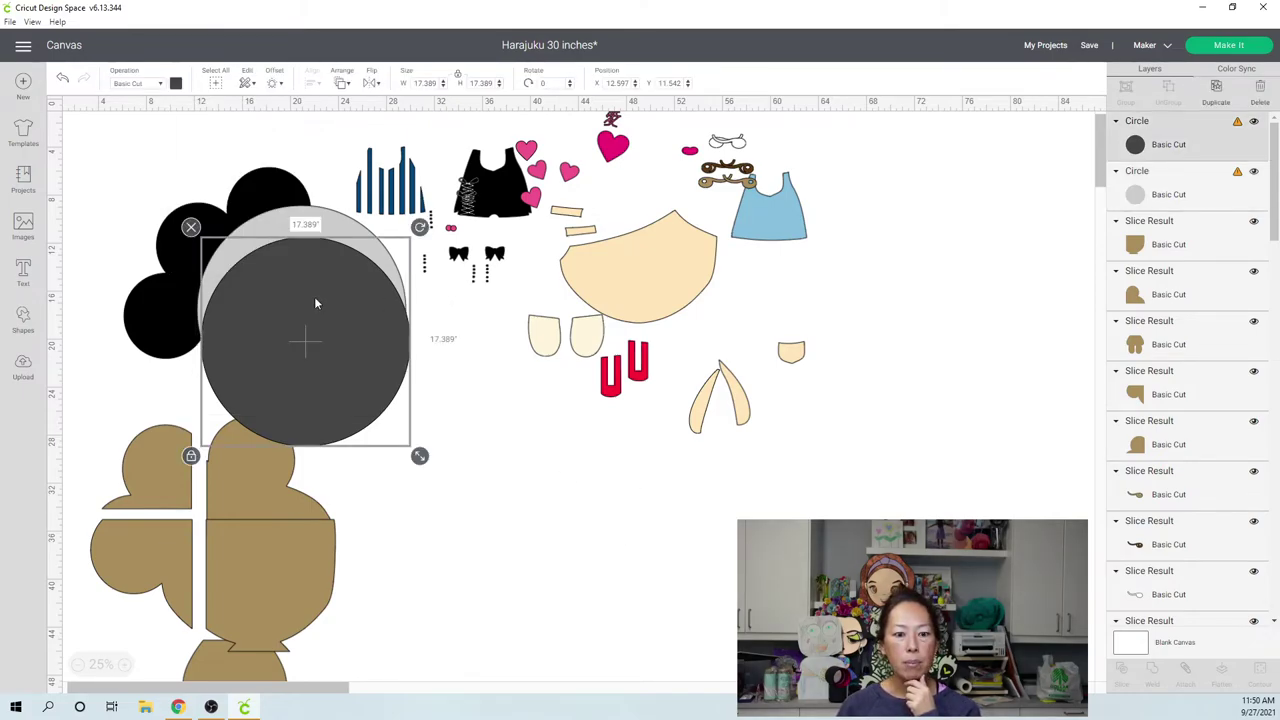
- Resize the light grey circle to 17.5 in and deselect the circles
{"action": "left_click", "coordinate": [1179, 194]}
{"action": "left_click", "coordinate": [482, 84]}
{"action": "type", "text": "17.5"}
{"action": "key", "text": "Tab"}
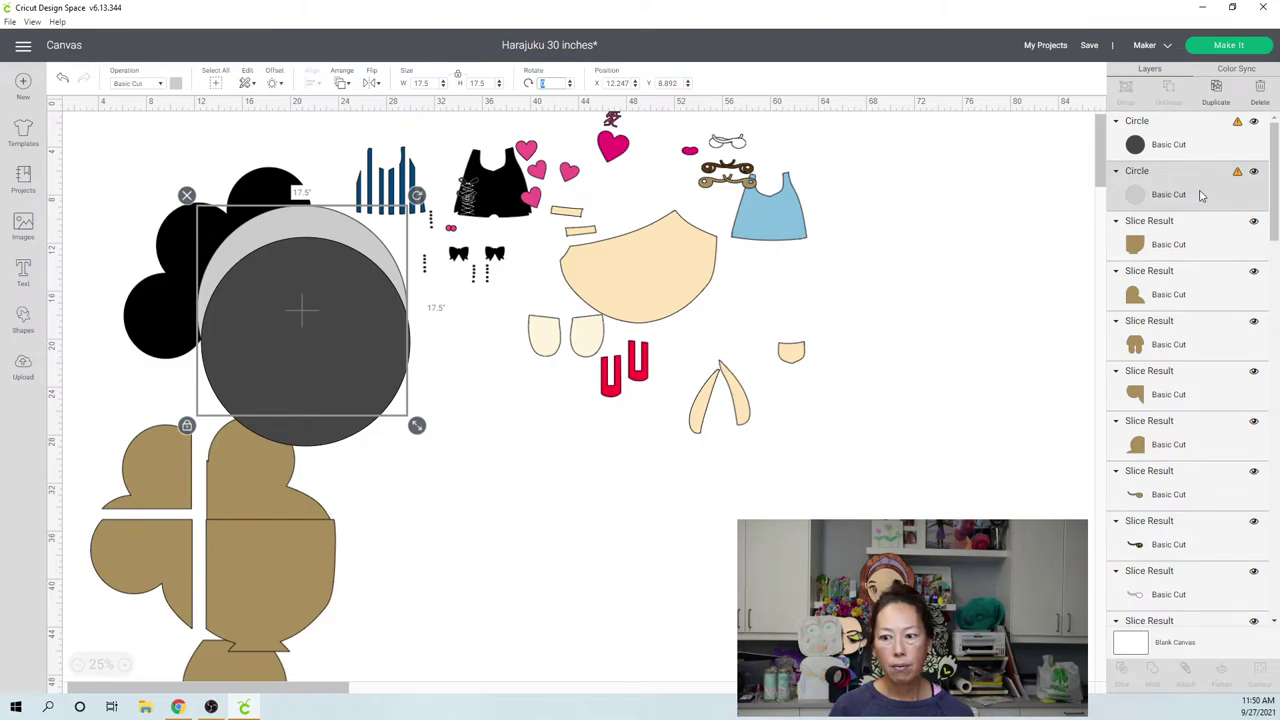
{"action": "left_click", "coordinate": [1190, 144]}
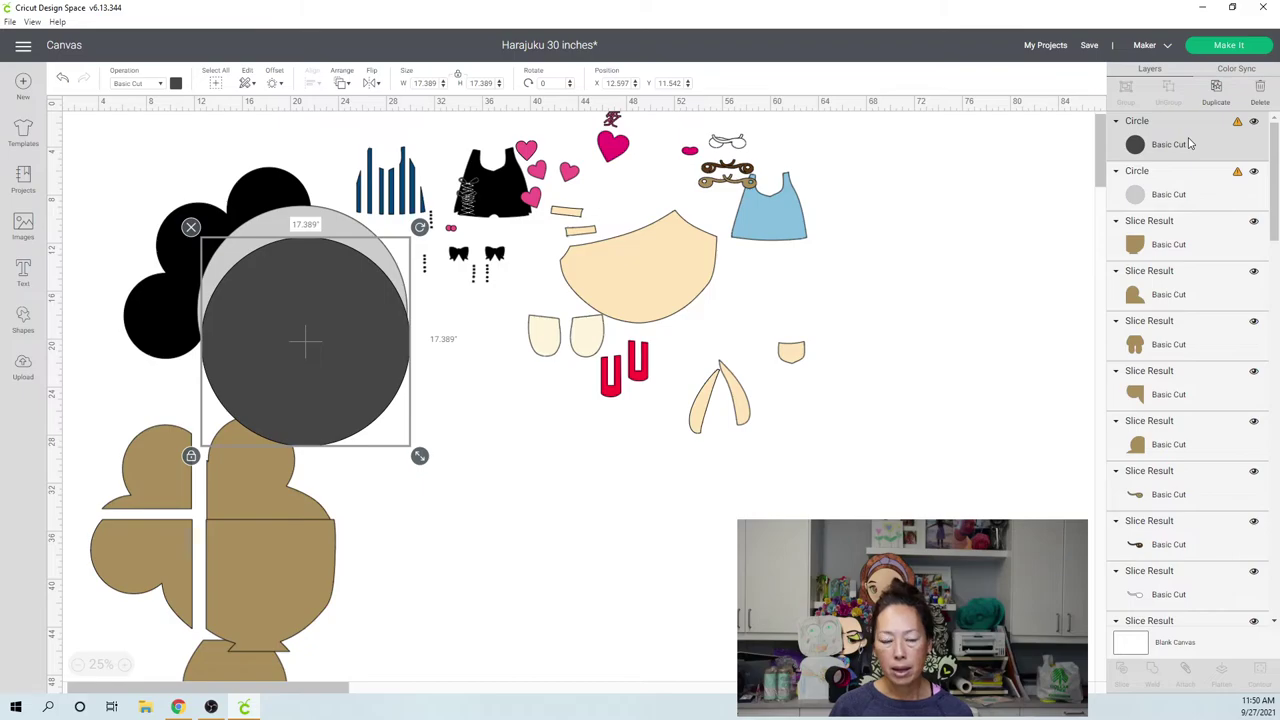
{"action": "scroll", "coordinate": [1190, 163], "scroll_direction": "down", "scroll_amount": 1}
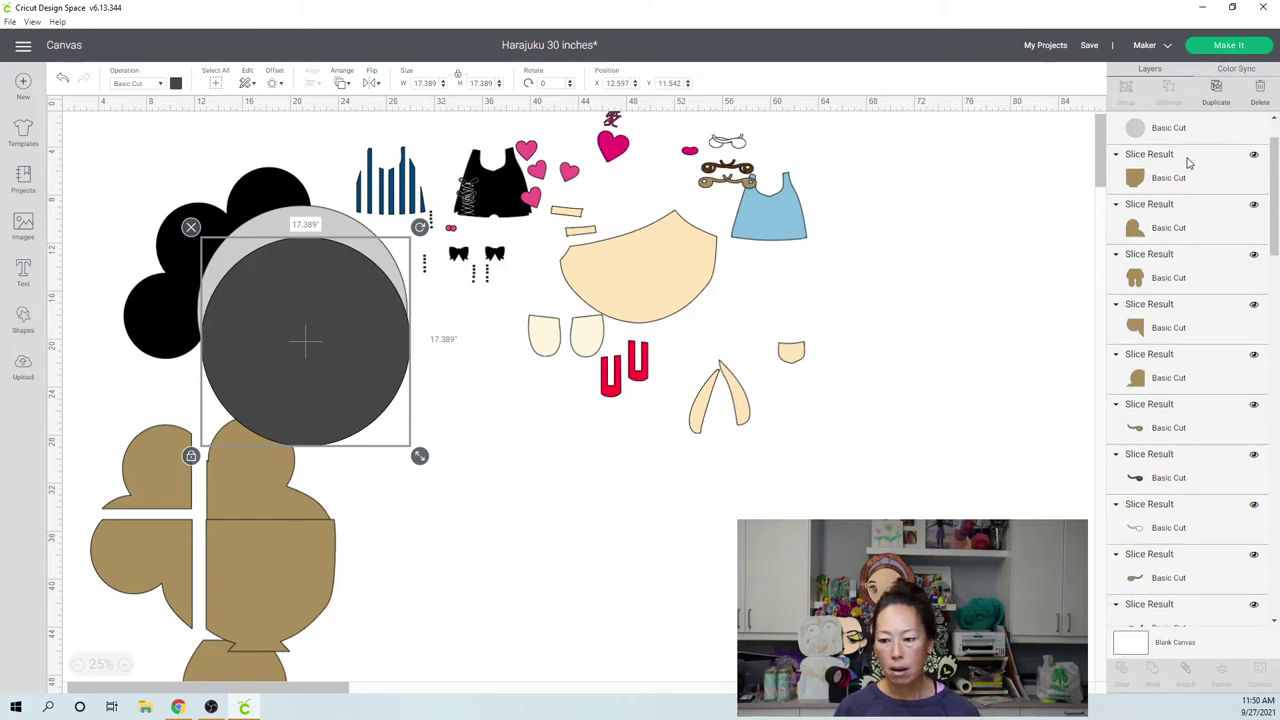
{"action": "left_click", "coordinate": [332, 142]}
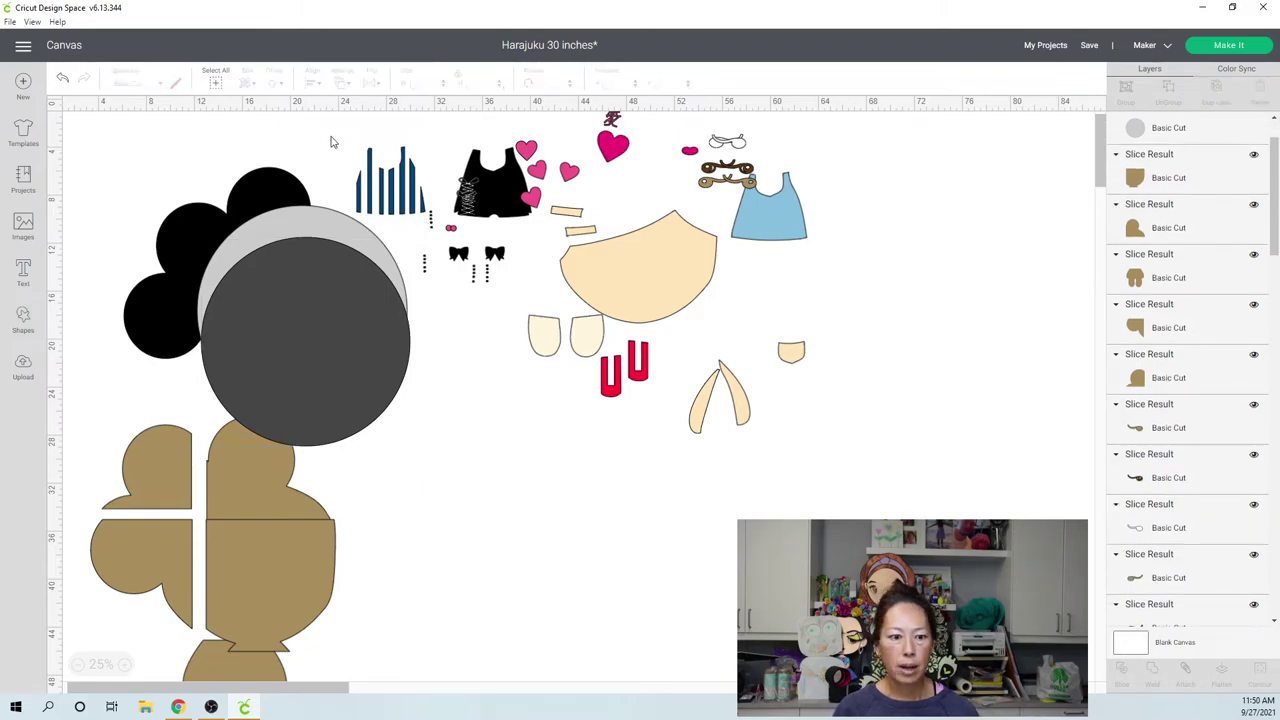
- Move the light grey circle behind the dark circle, nudging it to about X 12.4 and Y 11.5
{"action": "left_click", "coordinate": [311, 225]}
{"action": "left_click_drag", "start_coordinate": [311, 225], "coordinate": [311, 253]}
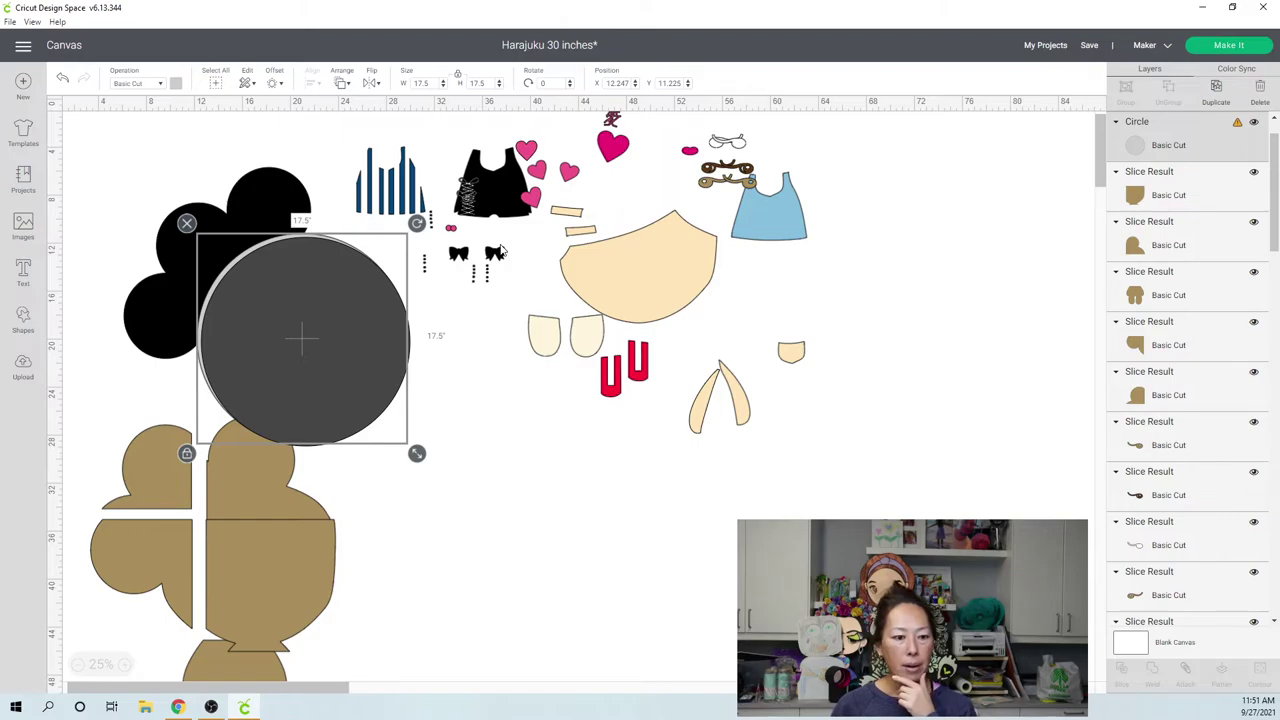
{"action": "key", "text": "Right"}
{"action": "key", "text": "Right"}
{"action": "key", "text": "Down"}
{"action": "key", "text": "Down"}
{"action": "key", "text": "Down"}
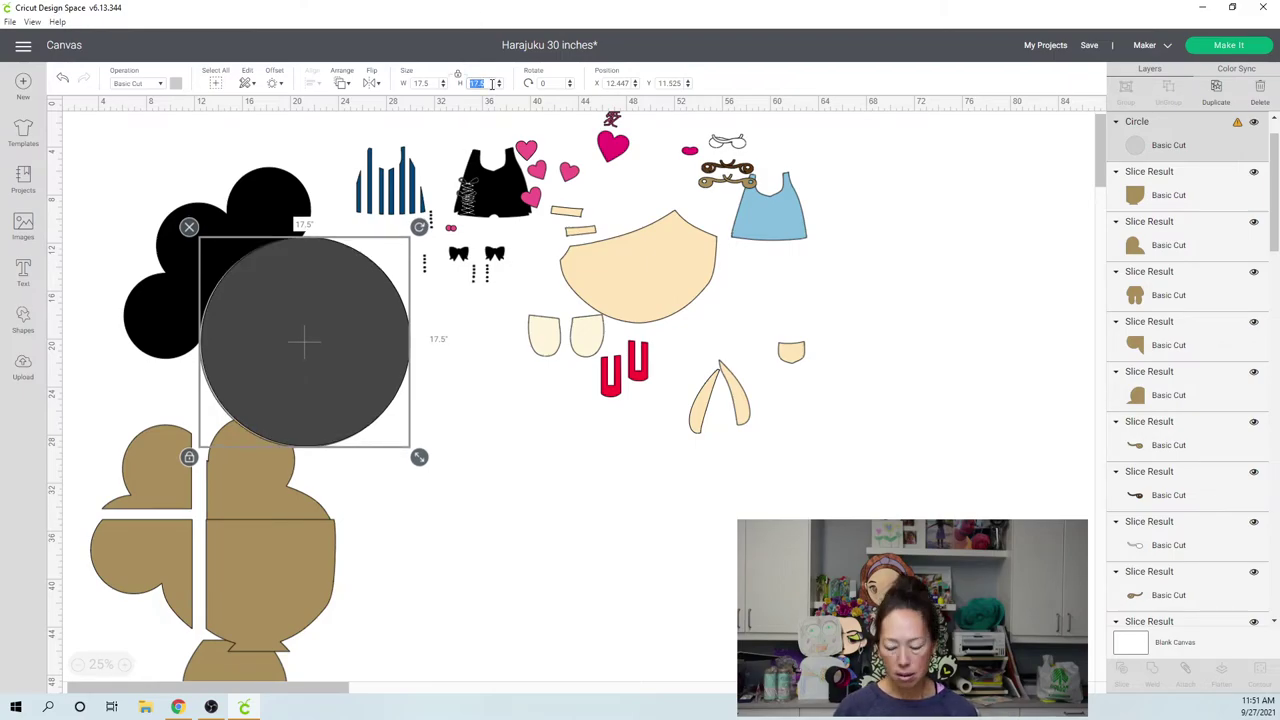
- Set the light grey circle's height to 17.589 in and its rotation to 0.03 degrees
{"action": "type", "text": "17"}
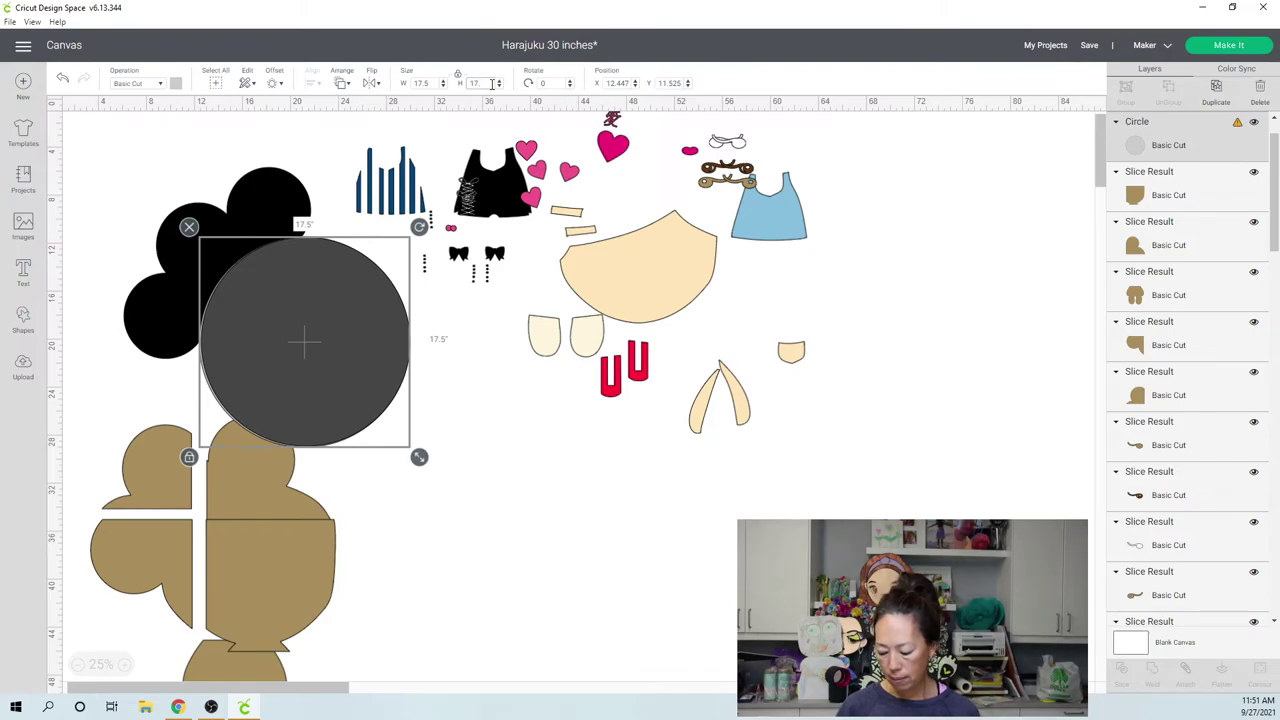
{"action": "type", "text": "."}
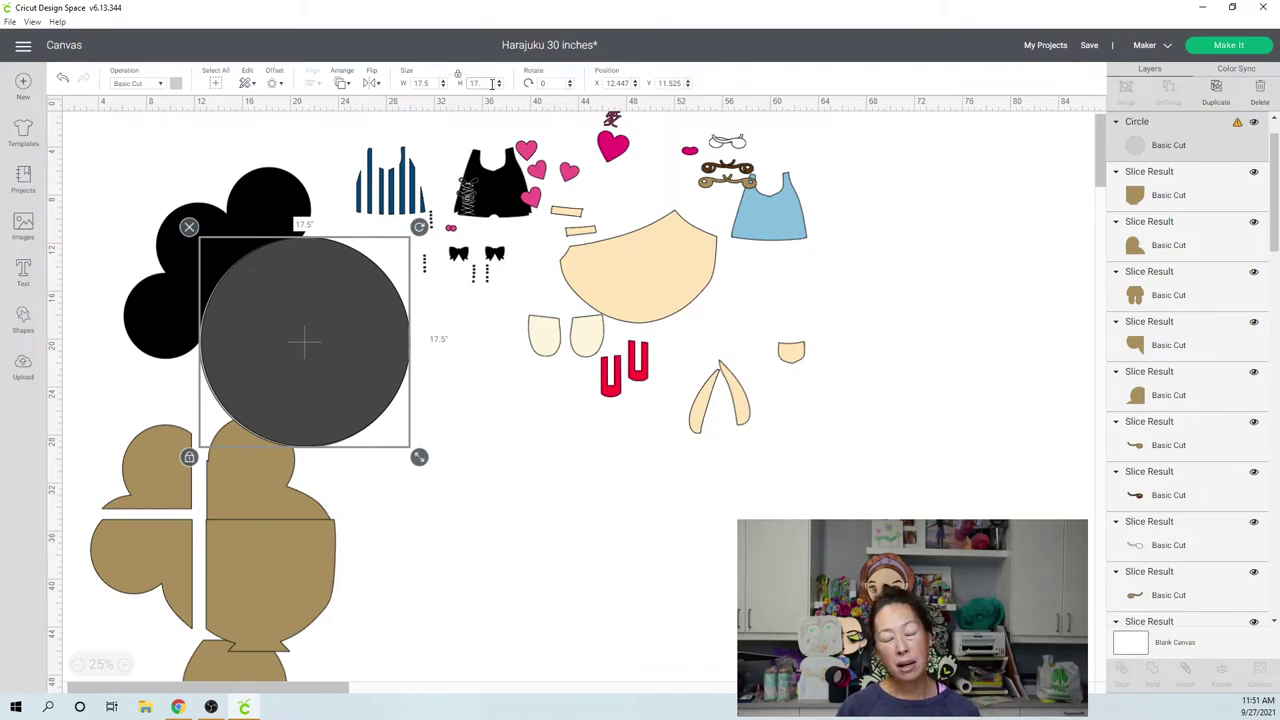
{"action": "type", "text": "589"}
{"action": "key", "text": "Tab"}
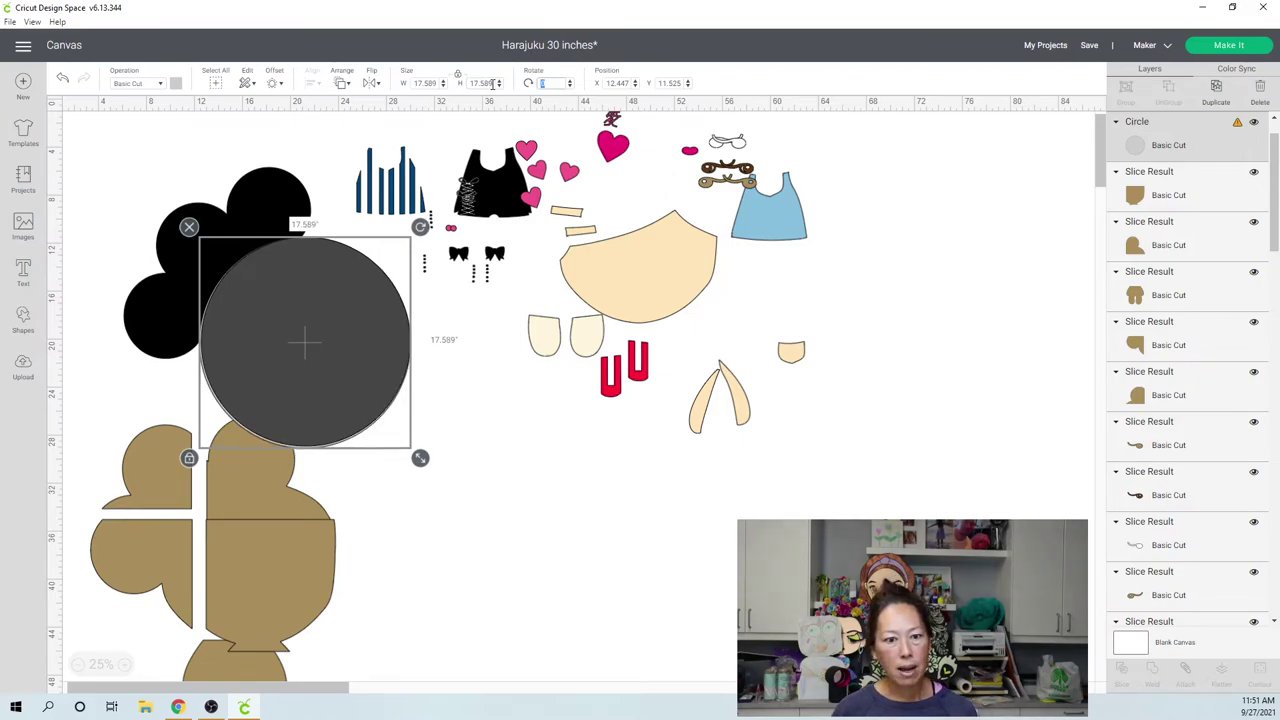
{"action": "type", "text": "0.01"}
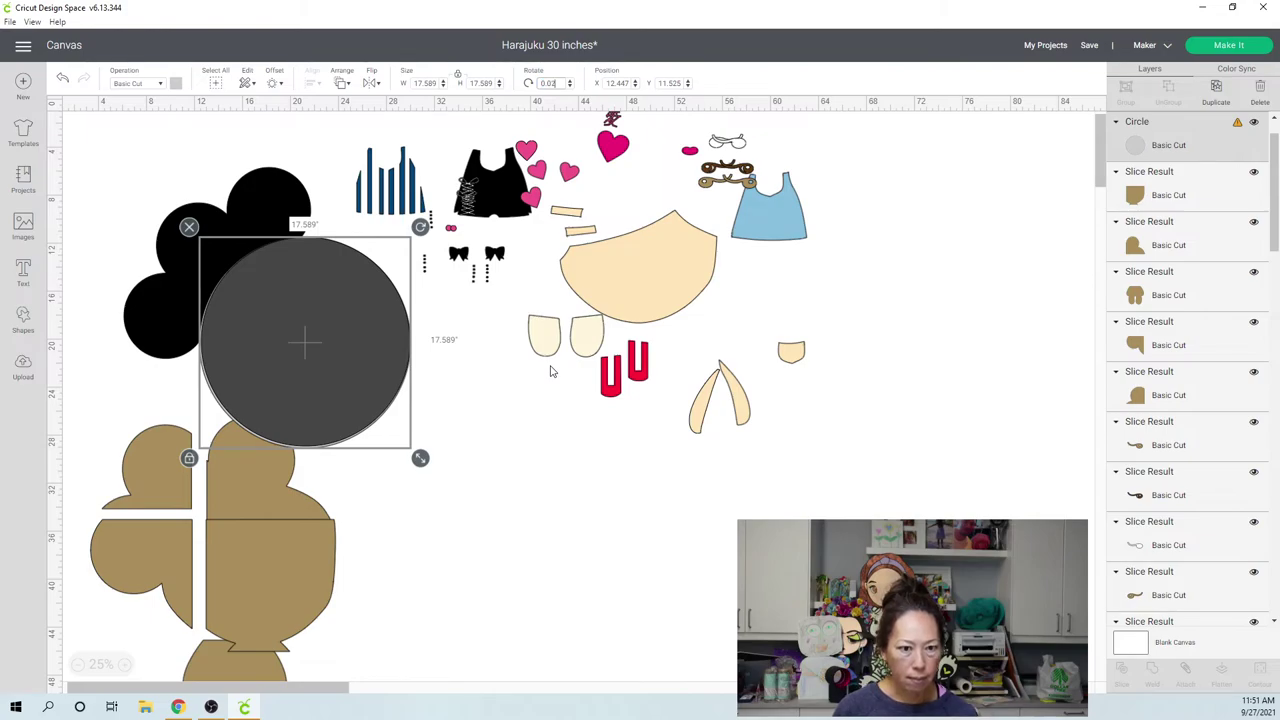
- Nudge the light grey circle up and to the left, to about X 12.3 and Y 11.3
{"action": "left_click", "coordinate": [1165, 146]}
{"action": "key", "text": "Up"}
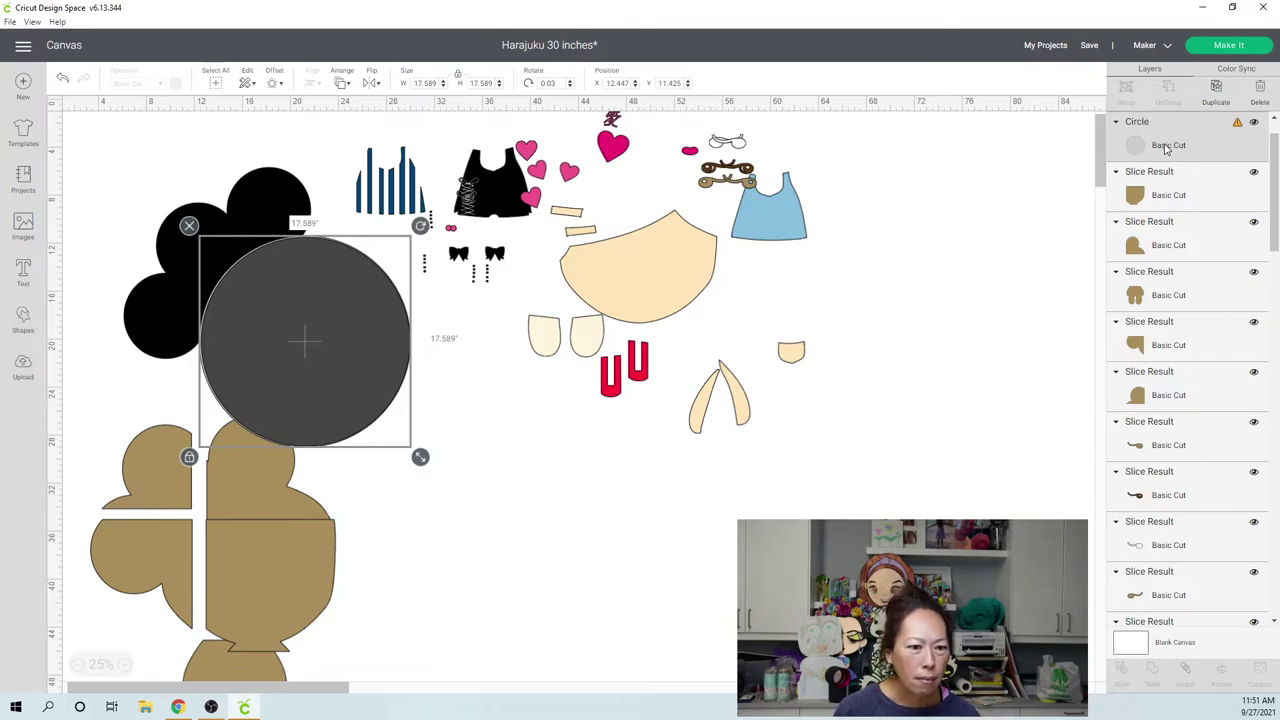
{"action": "key", "text": "Up"}
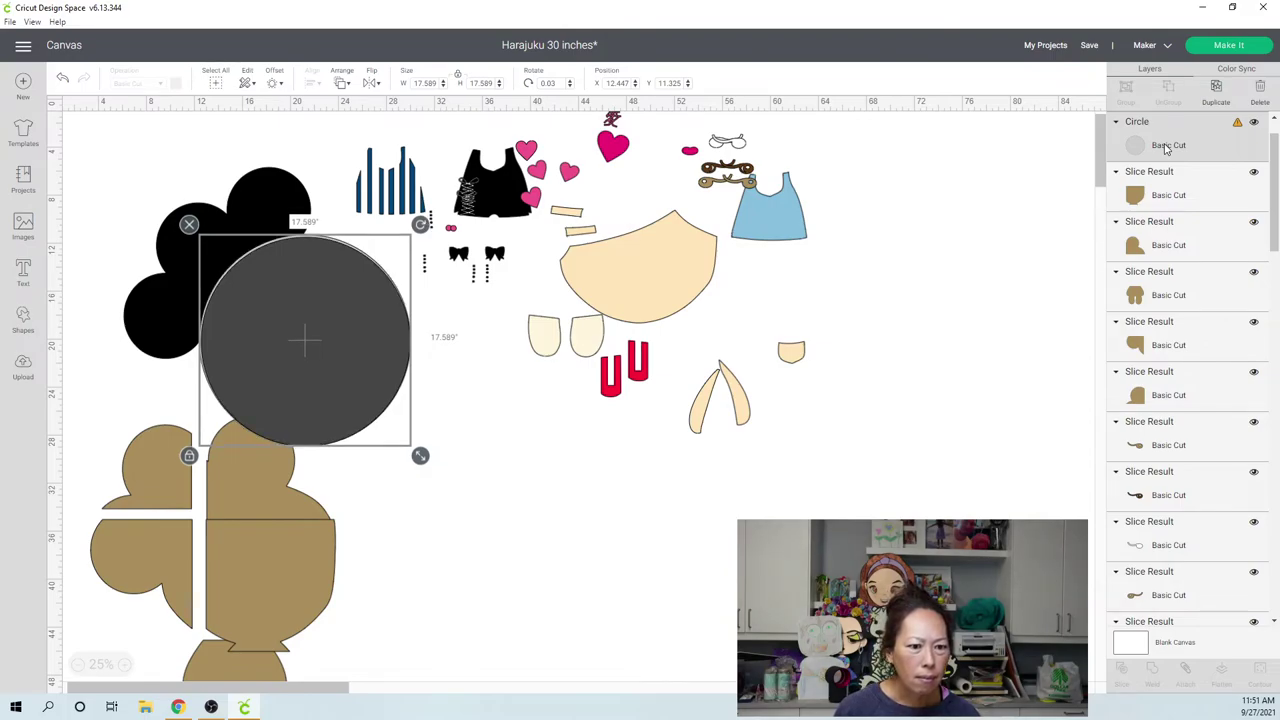
{"action": "key", "text": "Left"}
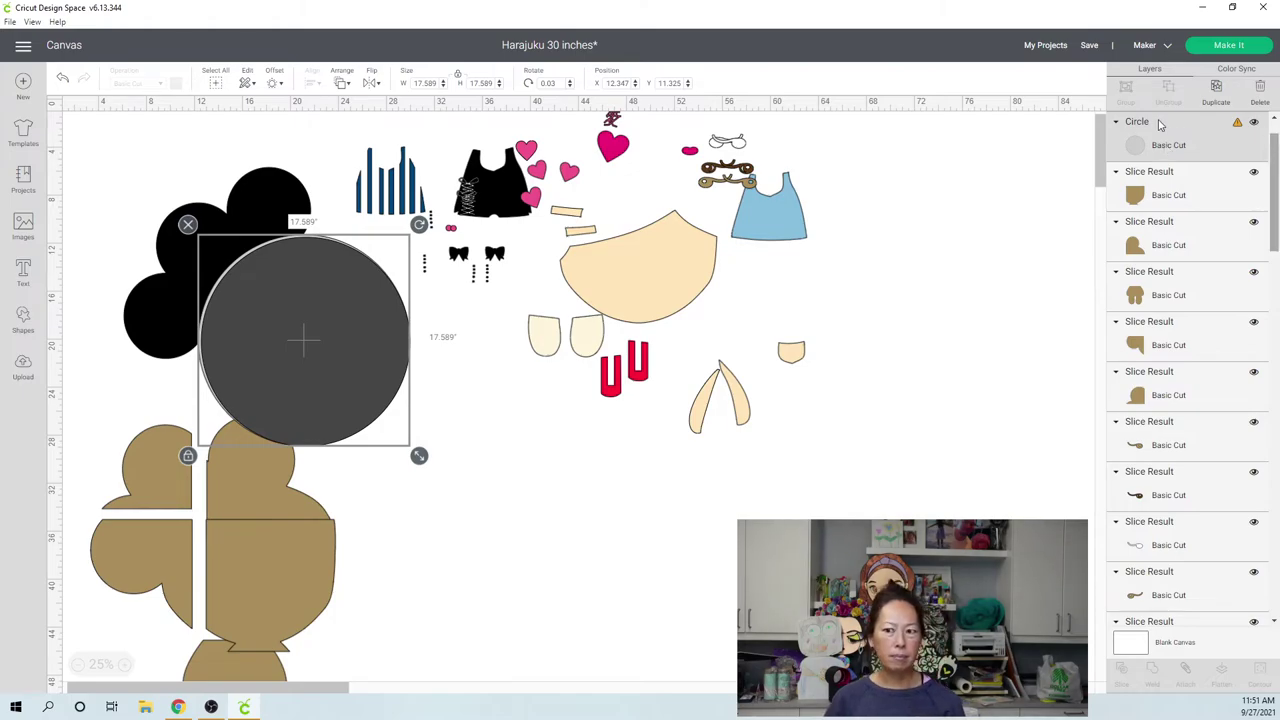
- Slice the dark and light grey circles together, and pull the dark disc and the thin light grey ring away from the hair
{"action": "key", "text": "ctrl+d"}
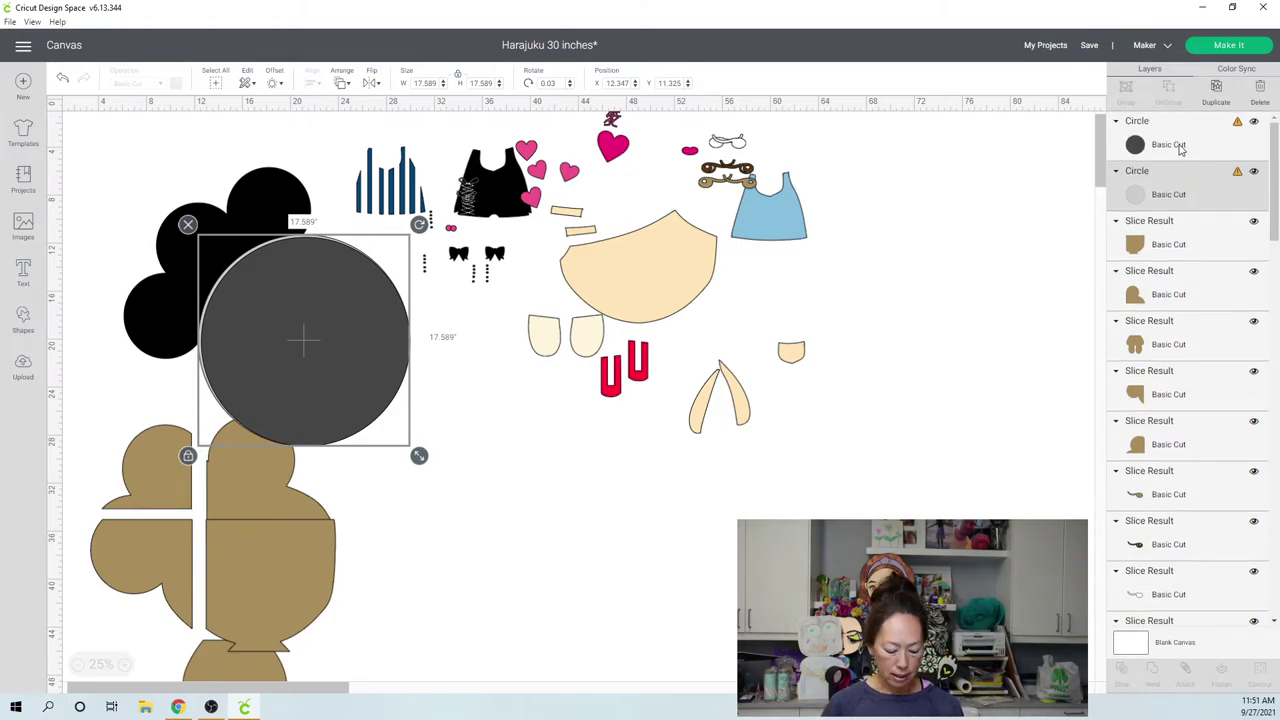
{"action": "left_click", "coordinate": [1181, 148], "text": "shift"}
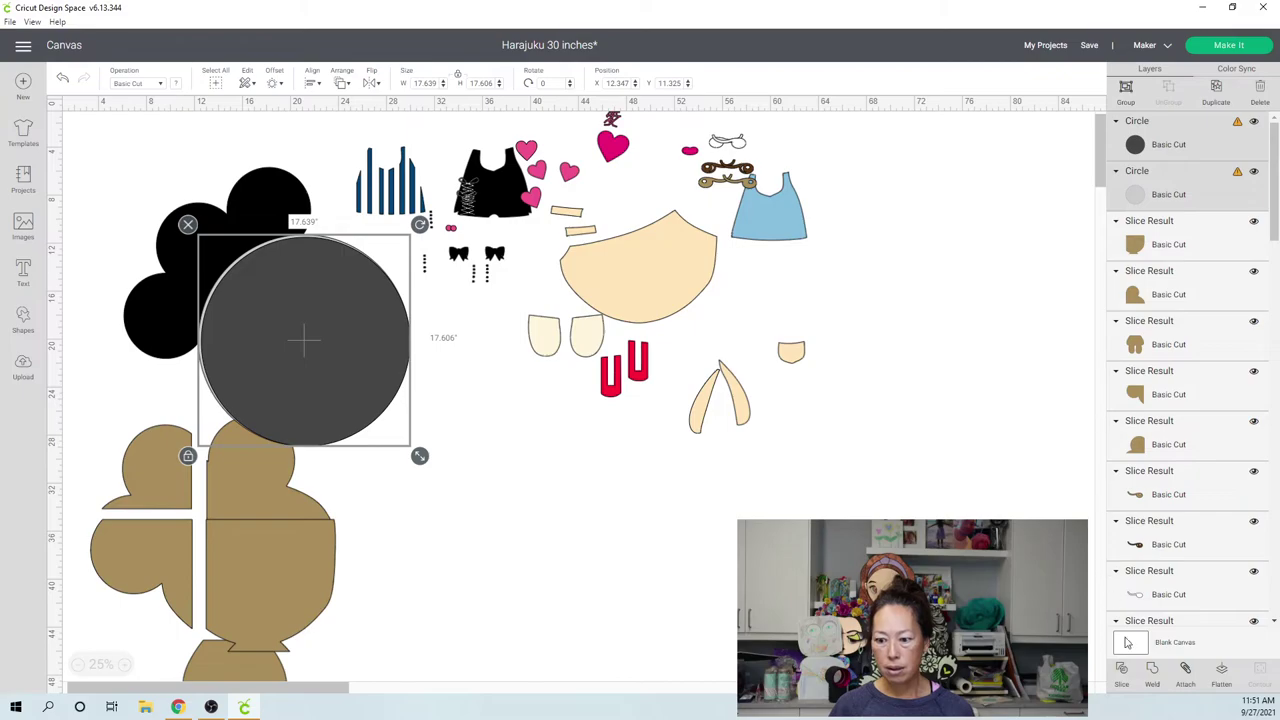
{"action": "left_click", "coordinate": [530, 422]}
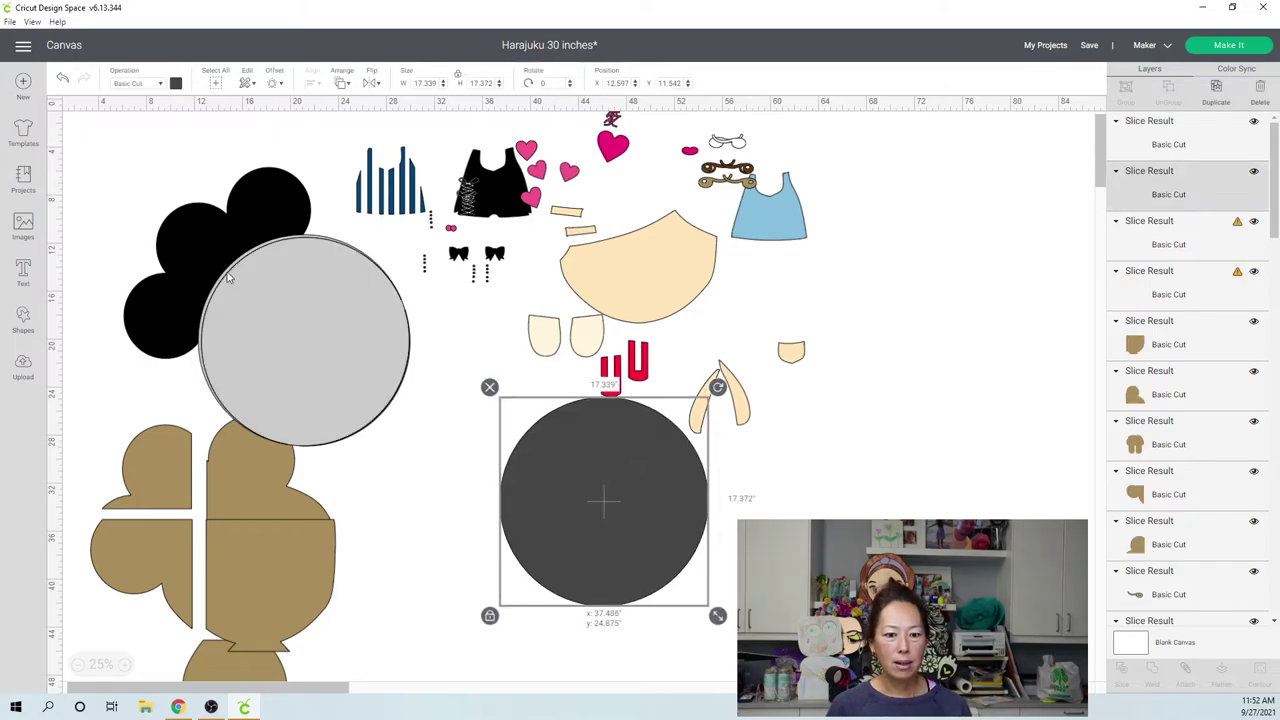
{"action": "left_click_drag", "start_coordinate": [288, 298], "coordinate": [433, 371]}
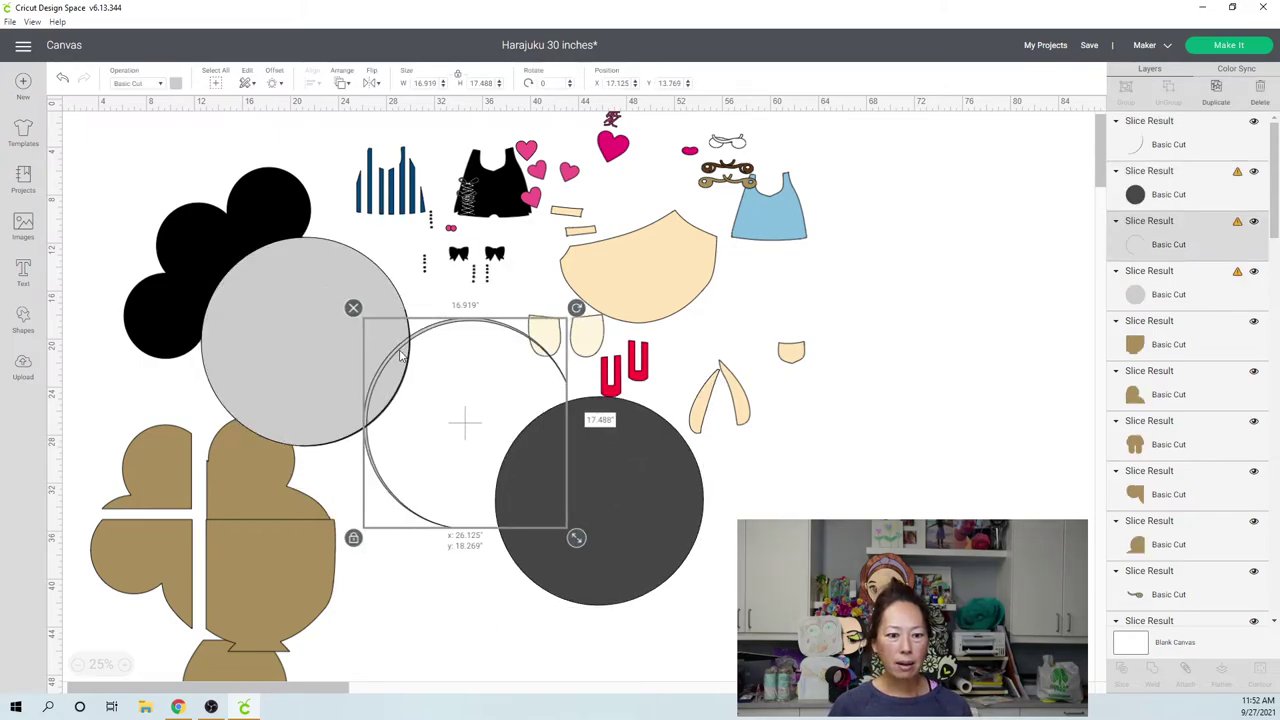
- Delete the light grey disc and the thin dark arc left over from the circle slice
{"action": "left_click", "coordinate": [268, 270]}
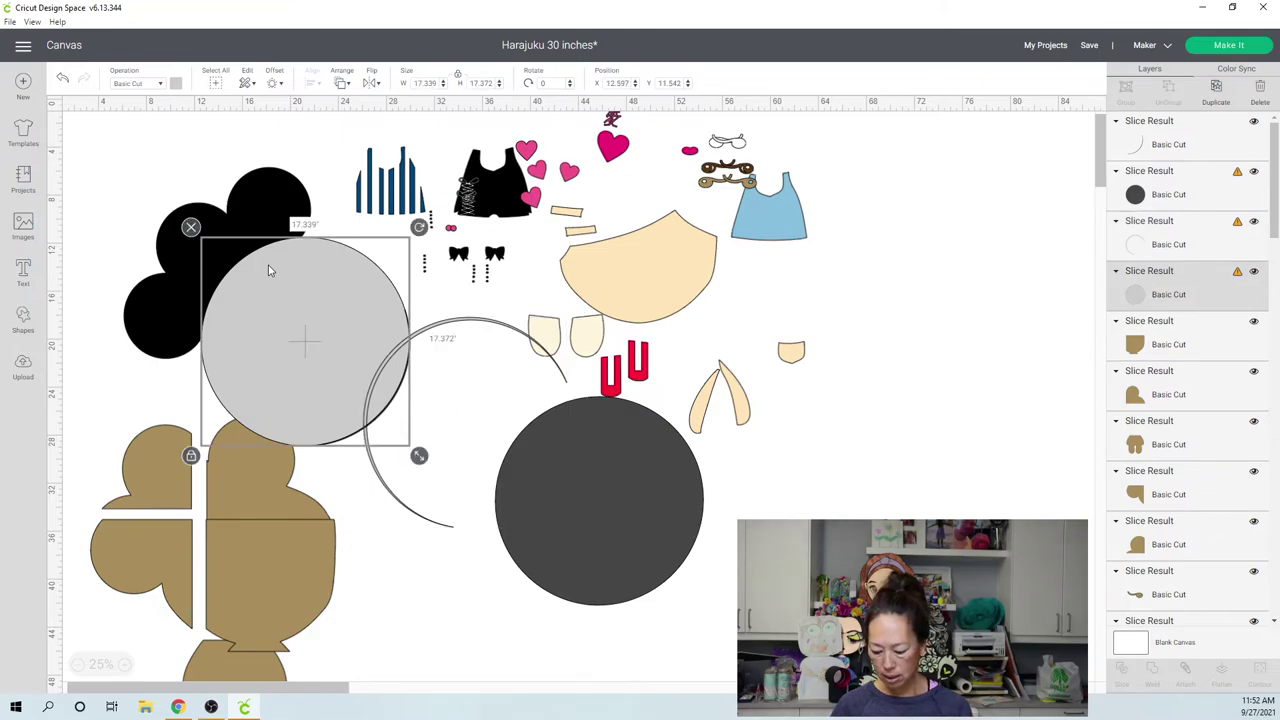
{"action": "key", "text": "Delete"}
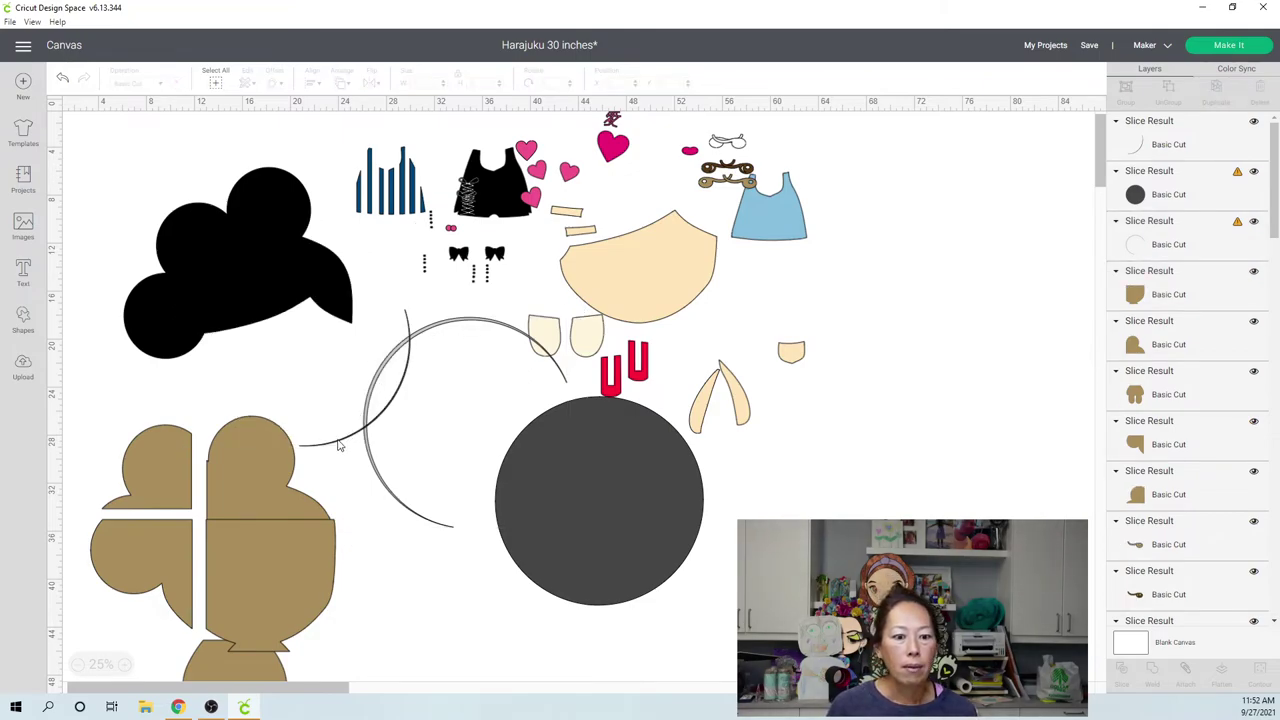
{"action": "left_click", "coordinate": [338, 446]}
{"action": "key", "text": "Delete"}
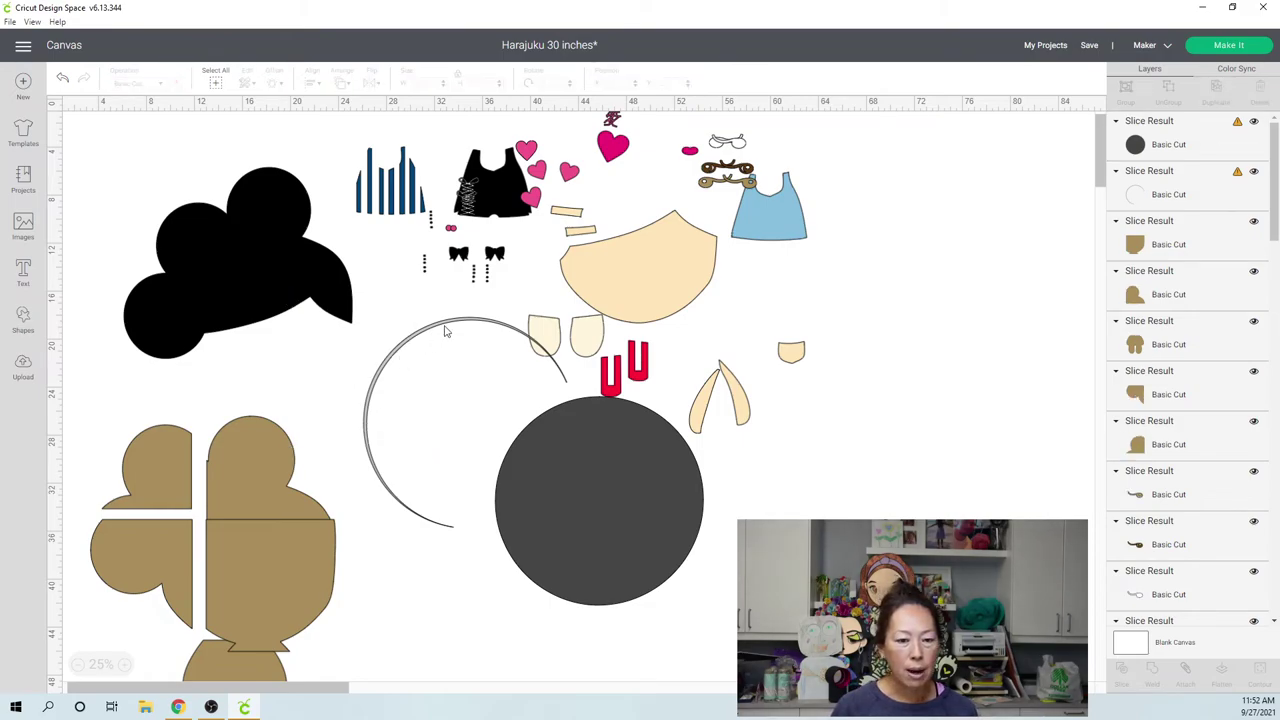
- Place the thin light grey ring over the black hair at about X 12.5 and Y 11.3, and slice the hair with it
{"action": "left_click_drag", "start_coordinate": [446, 326], "coordinate": [283, 245]}
{"action": "left_click", "coordinate": [81, 234]}
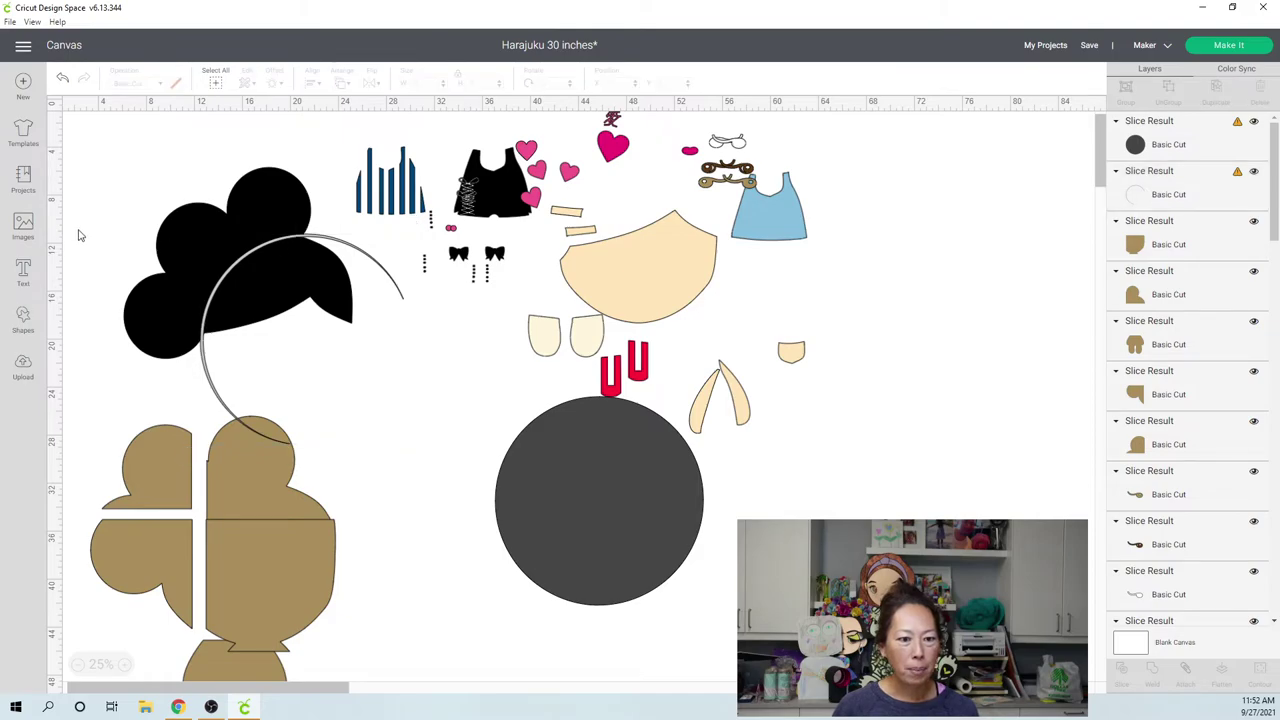
{"action": "left_click_drag", "start_coordinate": [88, 224], "coordinate": [417, 389]}
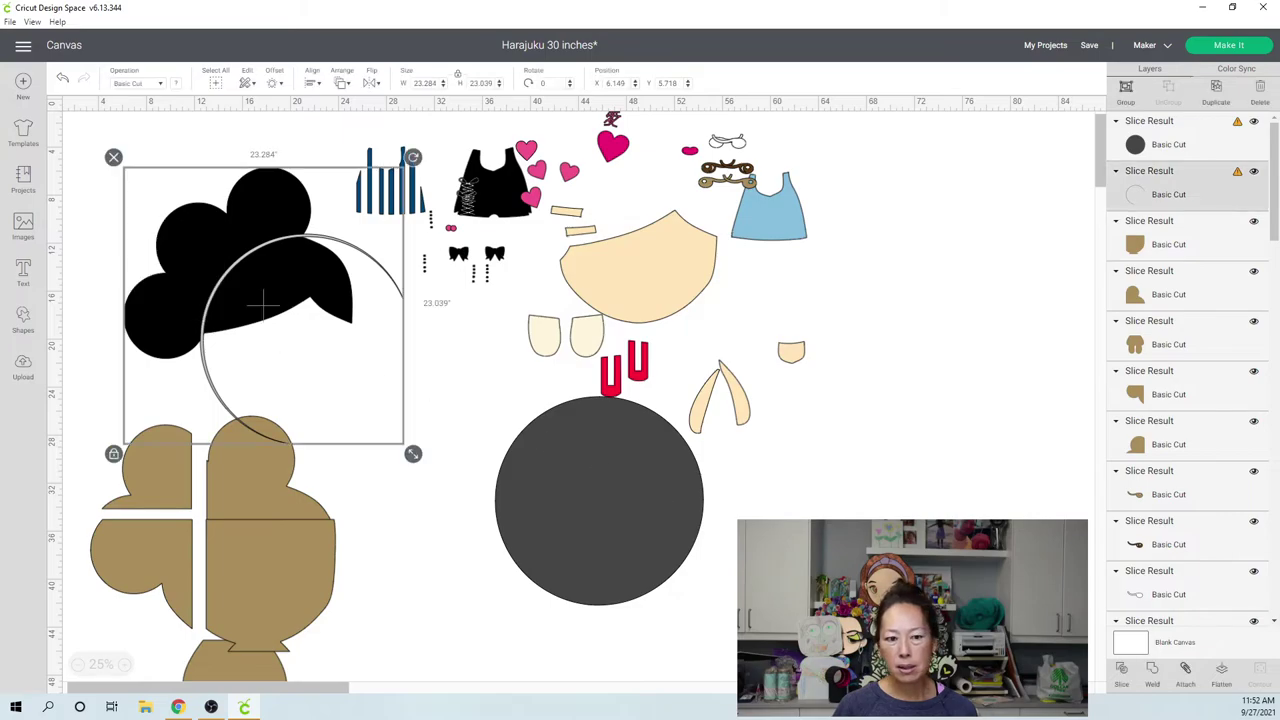
{"action": "left_click", "coordinate": [428, 298]}
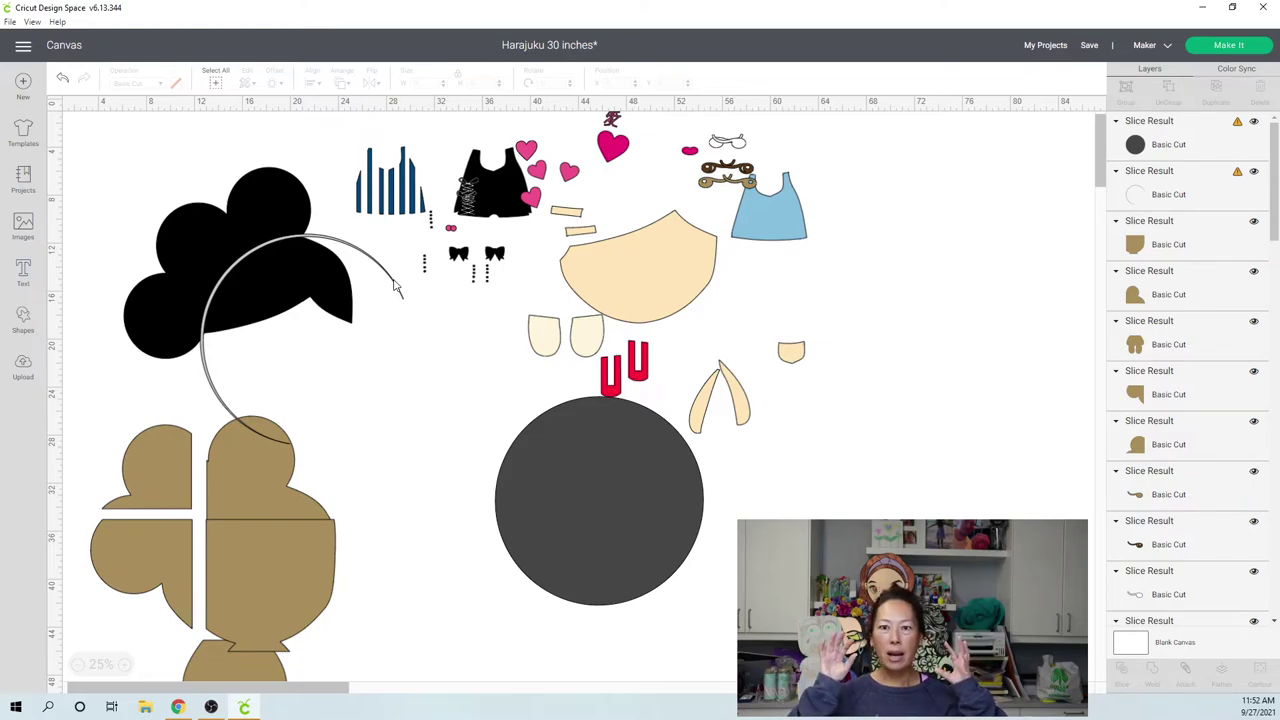
- Separate the slice results and delete the leftover ring pieces plus the thin black and grey arcs, keeping the two-part hair
{"action": "left_click_drag", "start_coordinate": [372, 256], "coordinate": [512, 380]}
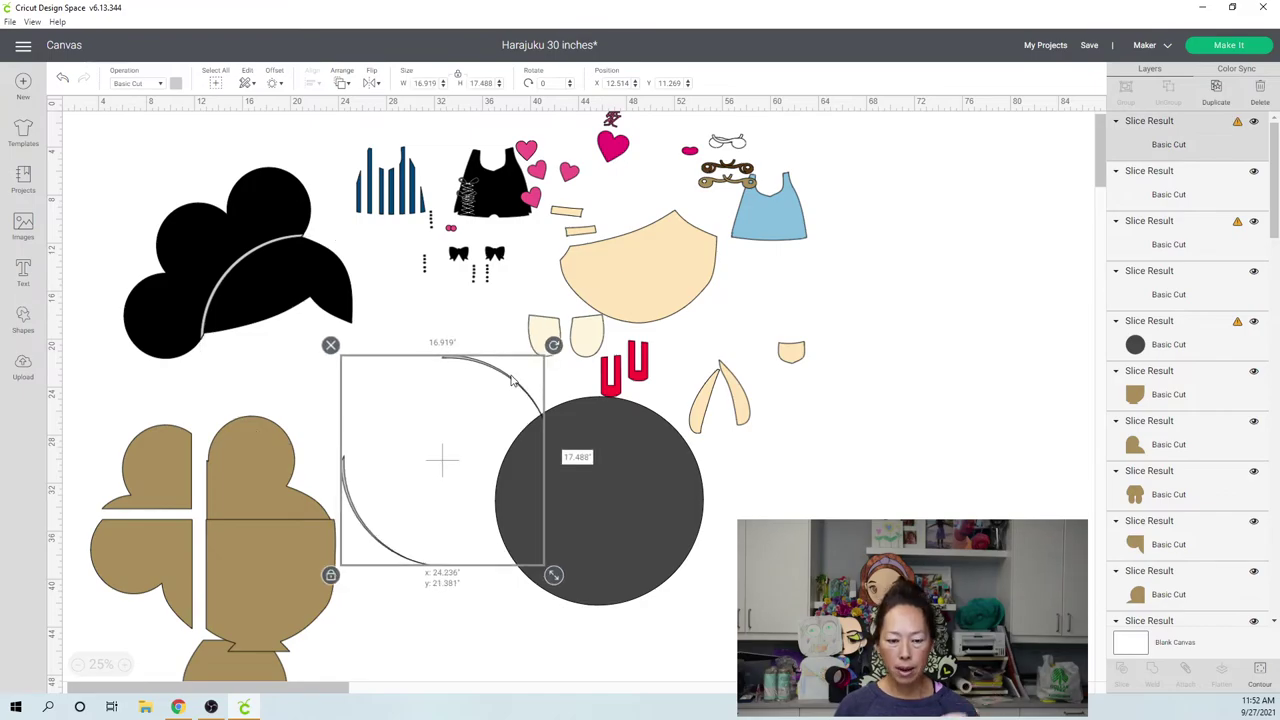
{"action": "left_click", "coordinate": [392, 325]}
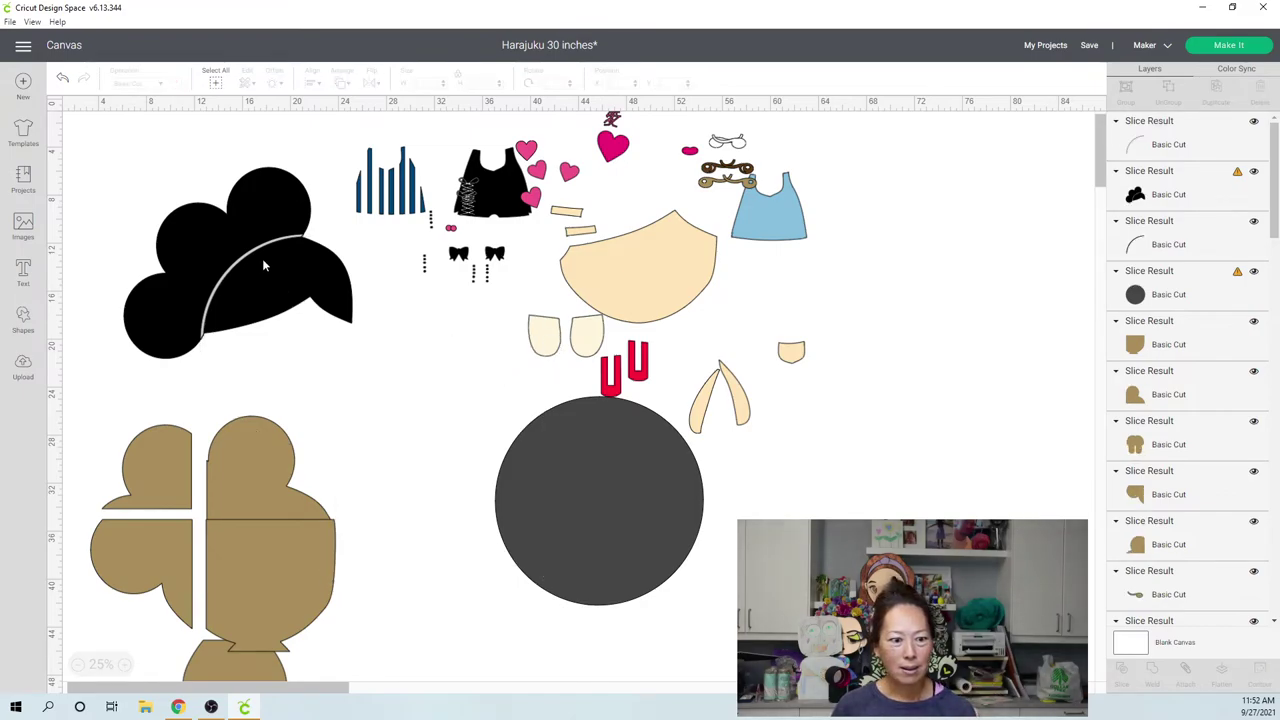
{"action": "left_click_drag", "start_coordinate": [264, 265], "coordinate": [432, 405]}
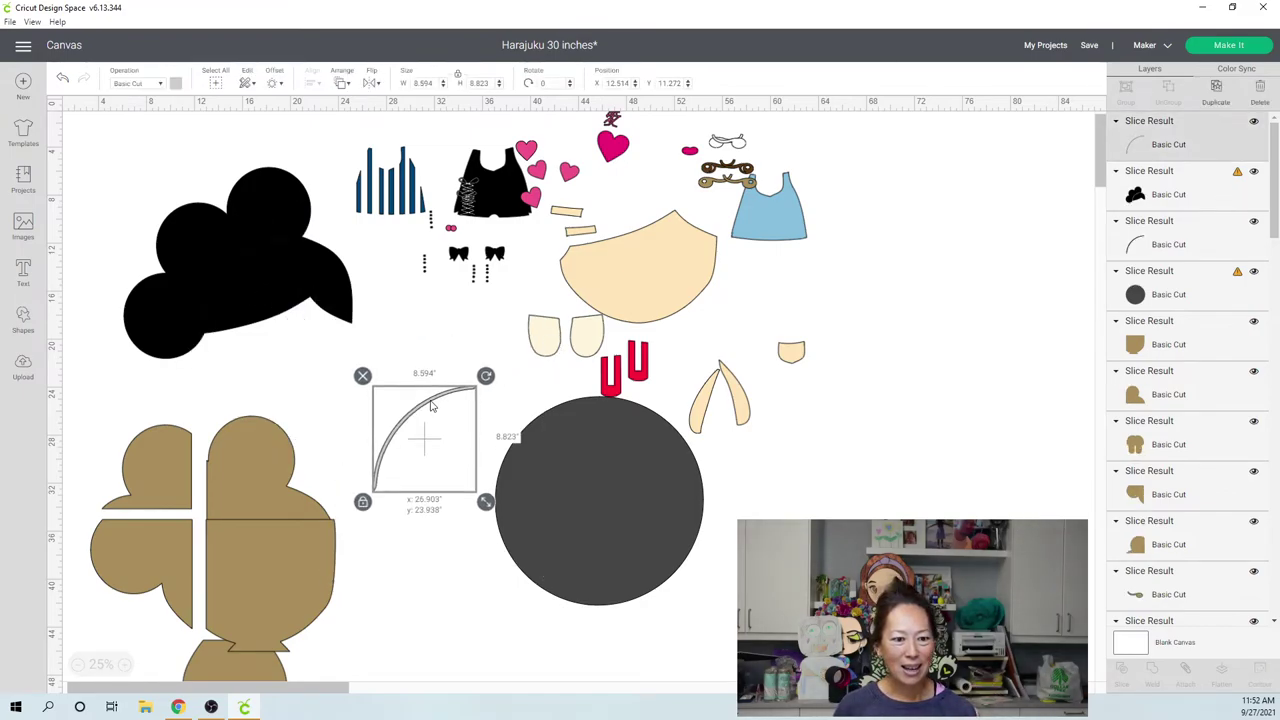
{"action": "left_click_drag", "start_coordinate": [276, 266], "coordinate": [224, 196]}
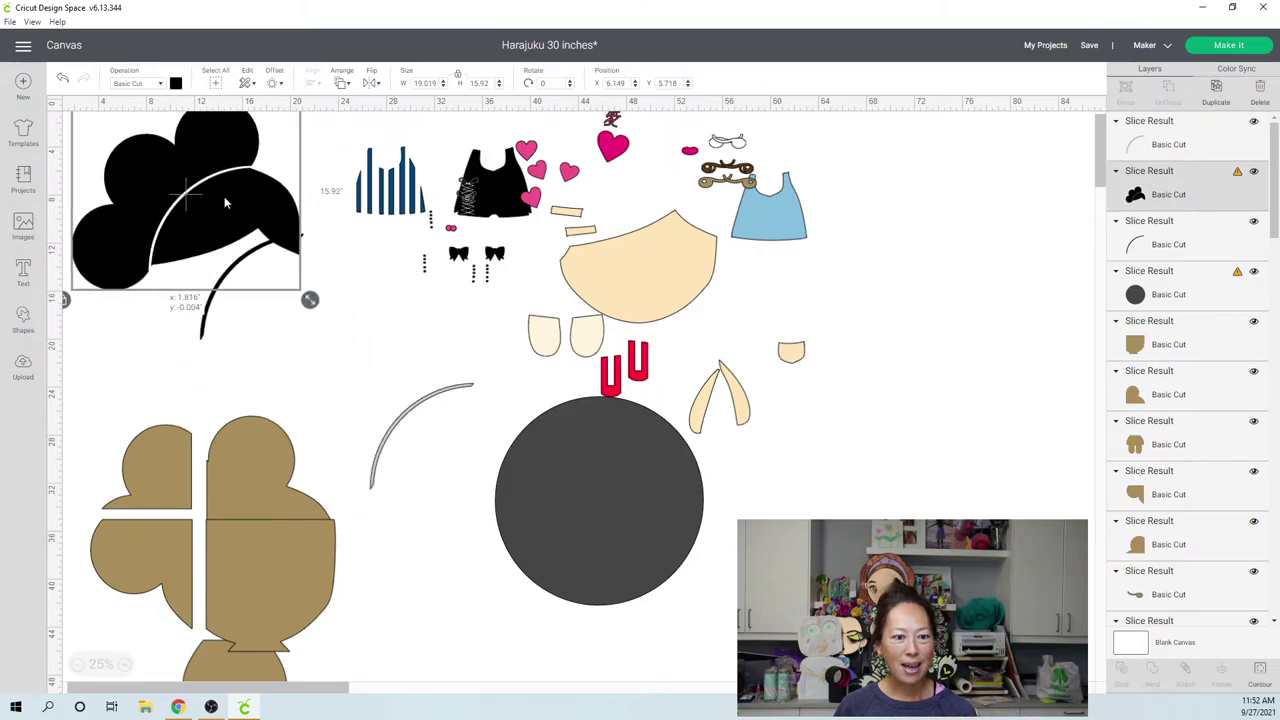
{"action": "left_click", "coordinate": [205, 330]}
{"action": "key", "text": "Delete"}
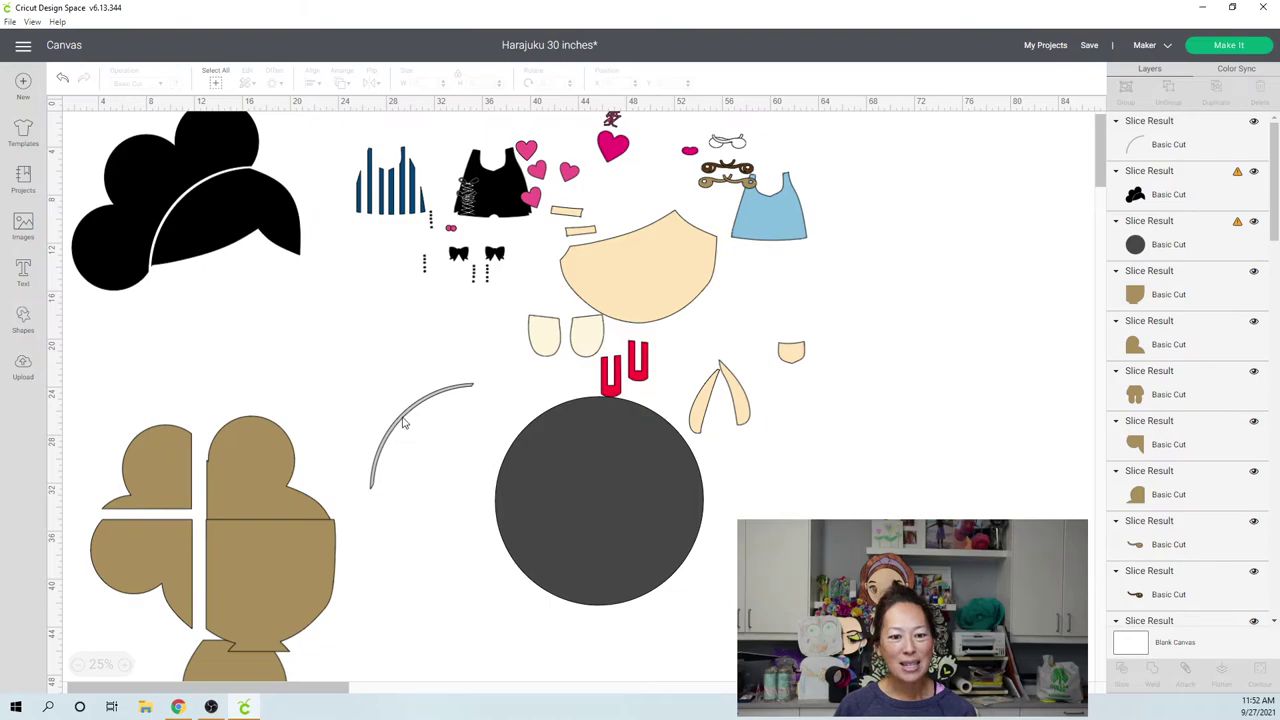
{"action": "left_click", "coordinate": [403, 423]}
{"action": "key", "text": "Delete"}
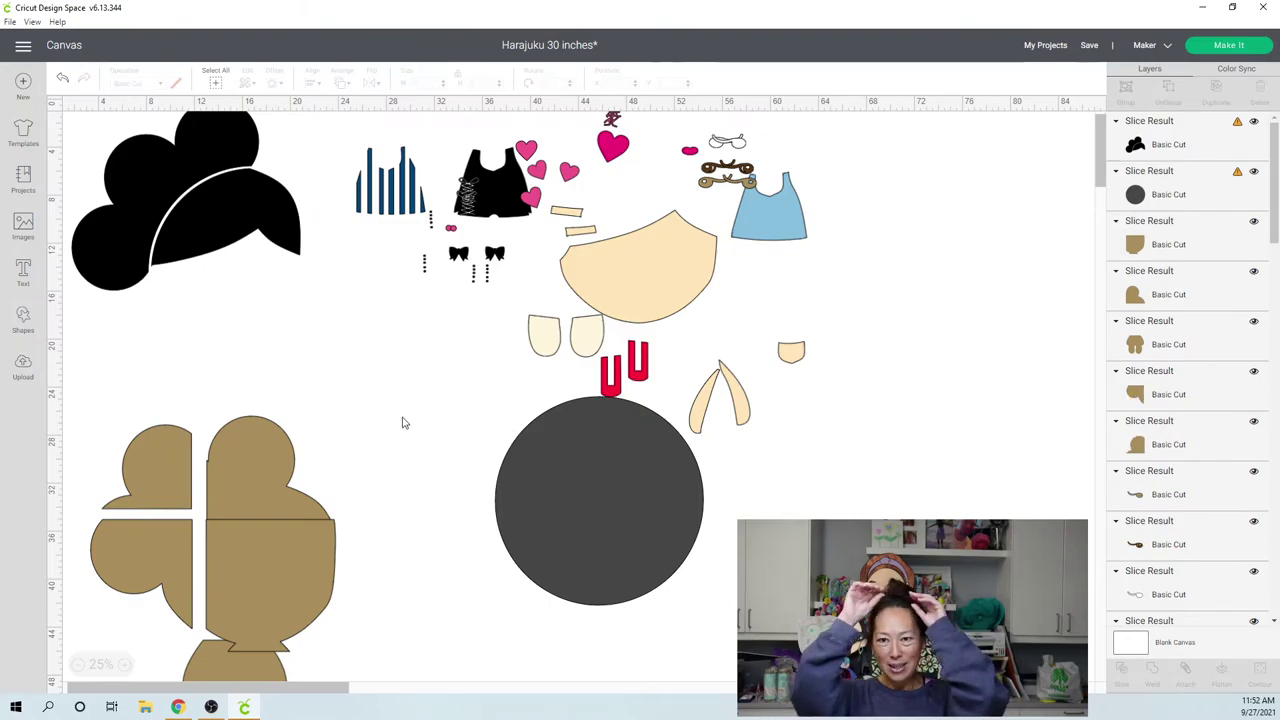
- Move the two-part black hair to about X 5.3 and Y 5.4, and place a duplicate at about X 18.2 and Y 9.9
{"action": "left_click_drag", "start_coordinate": [196, 219], "coordinate": [237, 283]}
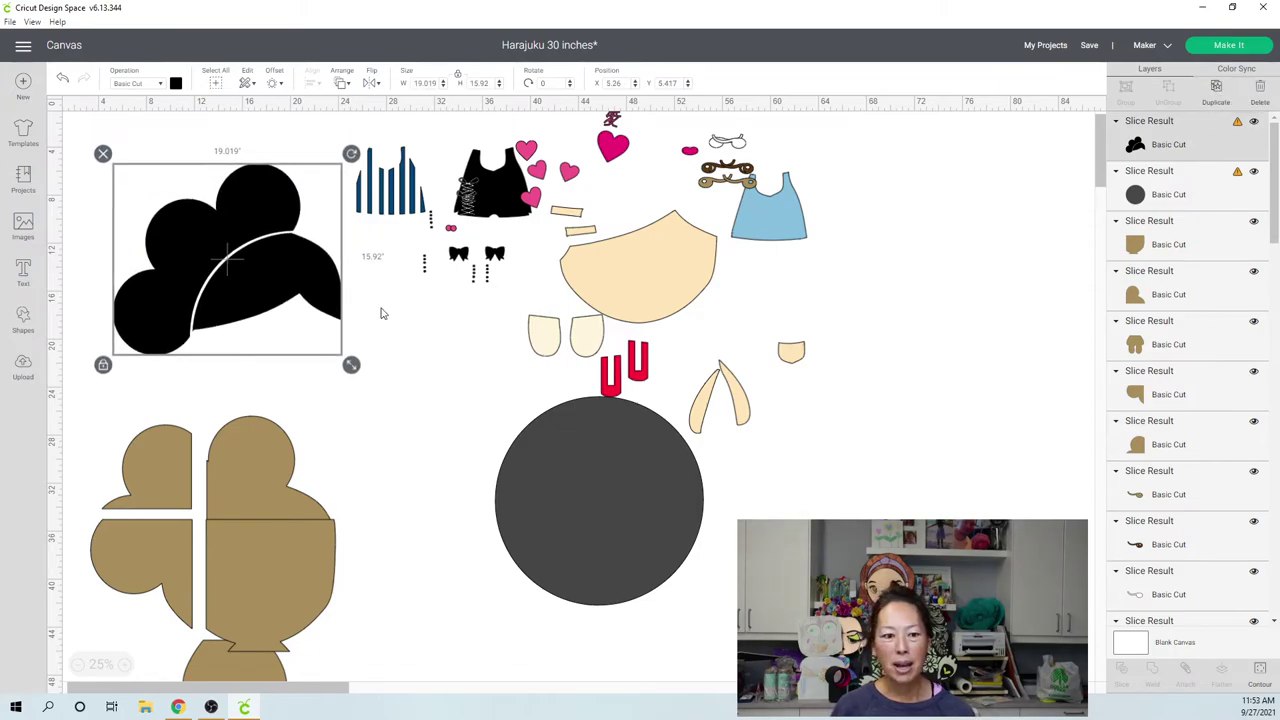
{"action": "key", "text": "ctrl+d"}
{"action": "left_click_drag", "start_coordinate": [341, 308], "coordinate": [496, 362]}
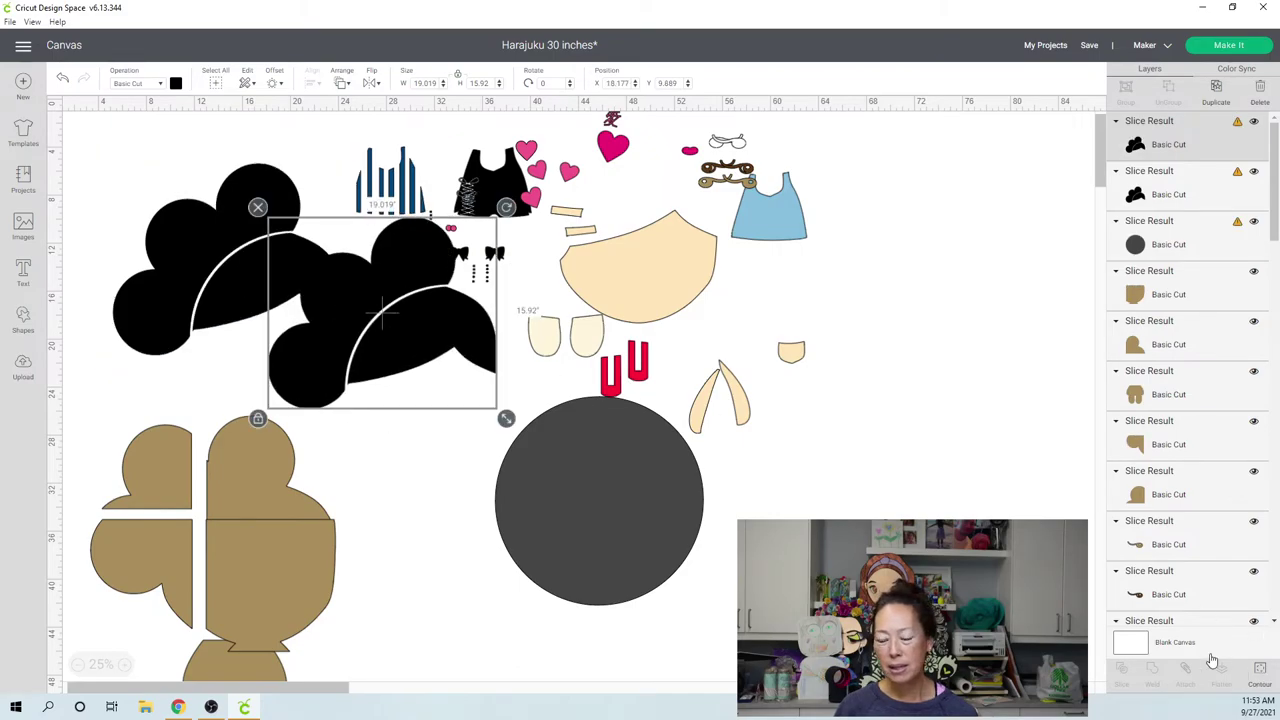
- Hide the front fringe contour in the duplicated hair, and move the remaining curls piece to about X 22.7 and Y 4
{"action": "left_click", "coordinate": [1258, 672]}
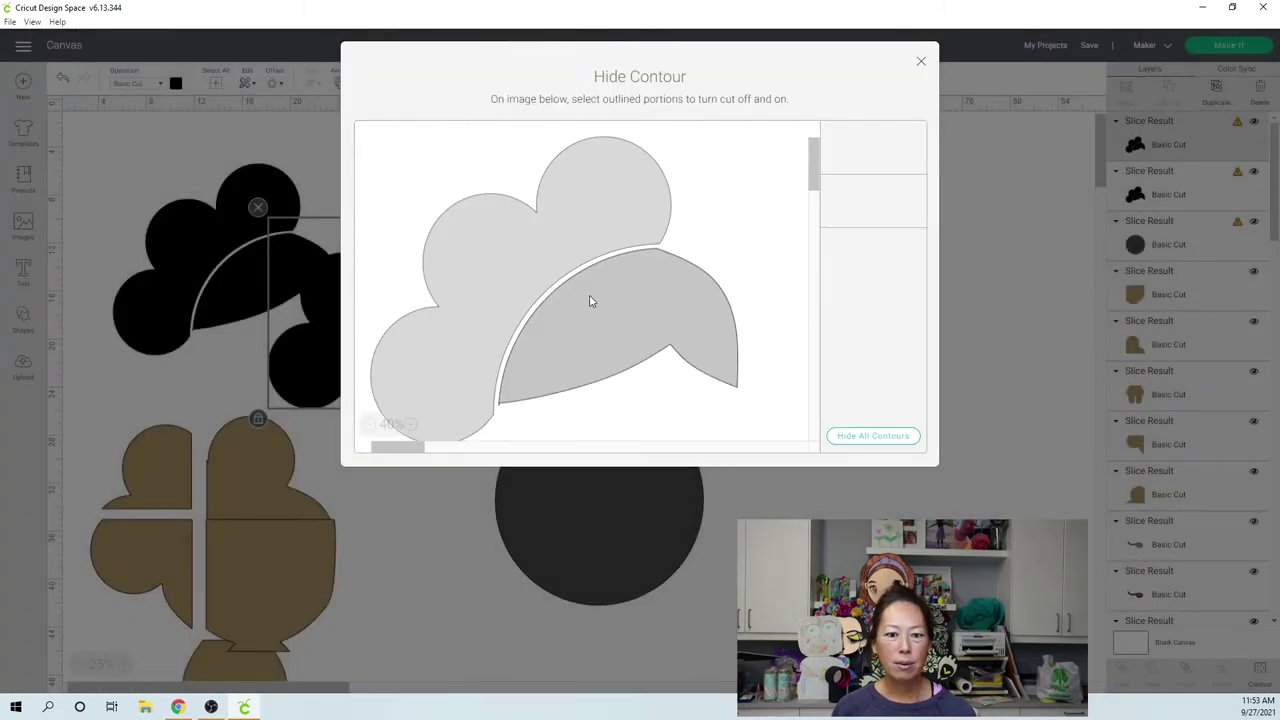
{"action": "left_click", "coordinate": [591, 300]}
{"action": "left_click", "coordinate": [922, 64]}
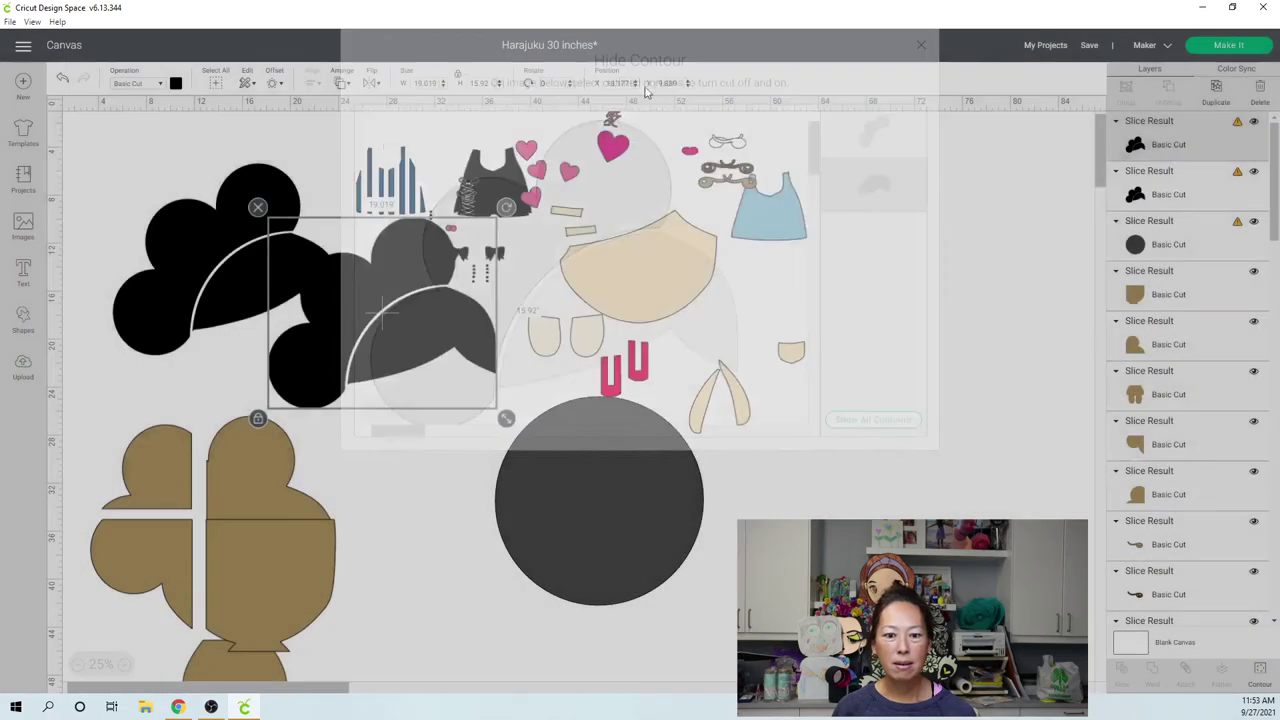
{"action": "left_click_drag", "start_coordinate": [373, 272], "coordinate": [427, 200]}
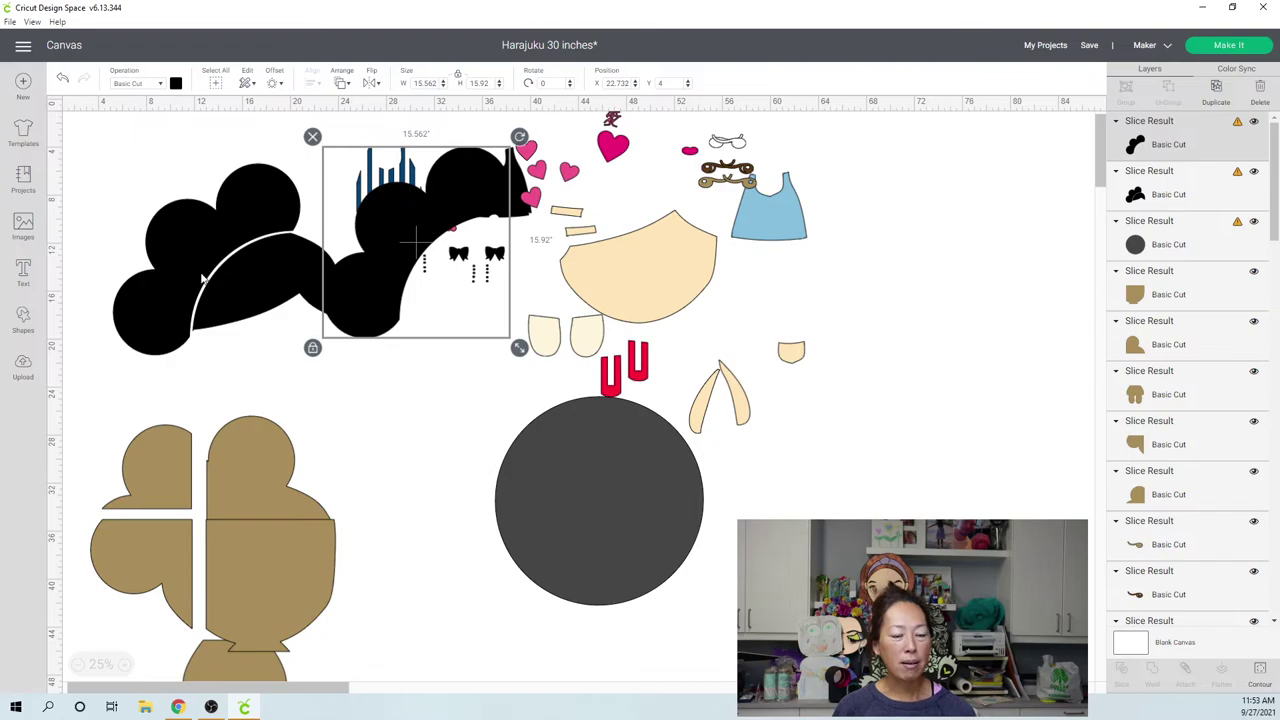
- Hide the curls contour in the two-part black hair, and move the remaining fringe to about X 5.8 and Y 6
{"action": "left_click", "coordinate": [250, 238]}
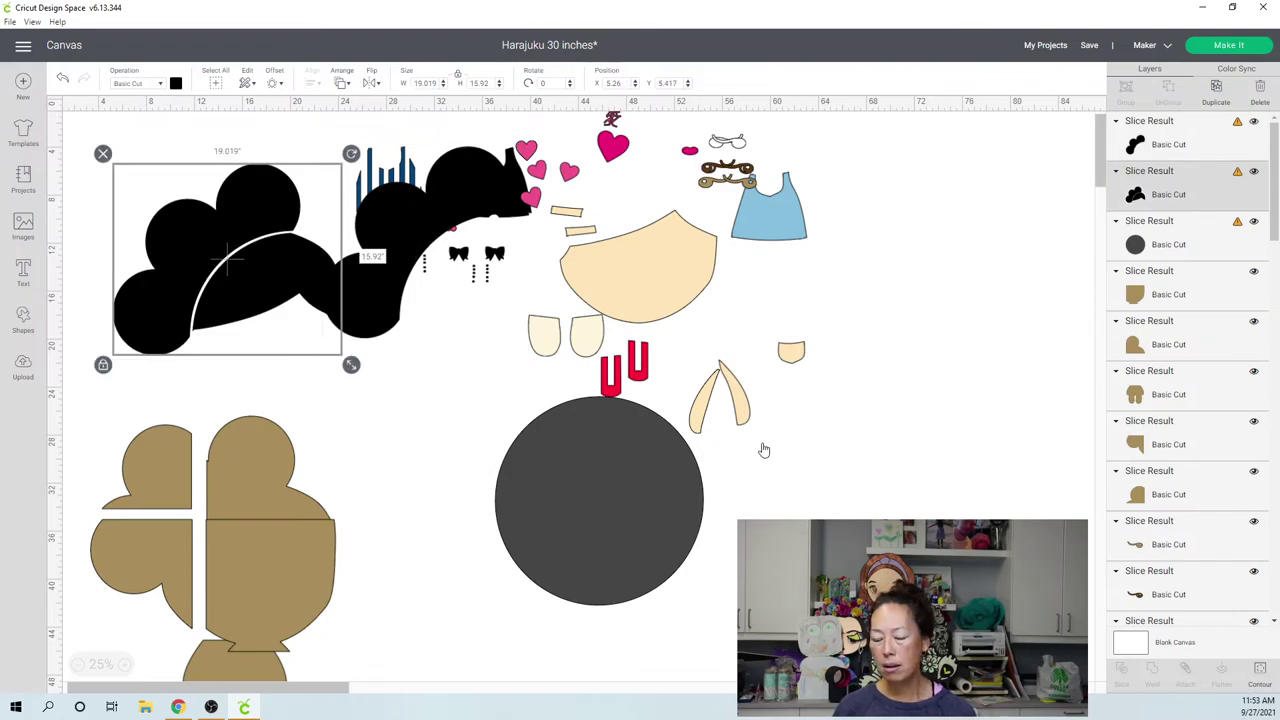
{"action": "left_click", "coordinate": [1260, 670]}
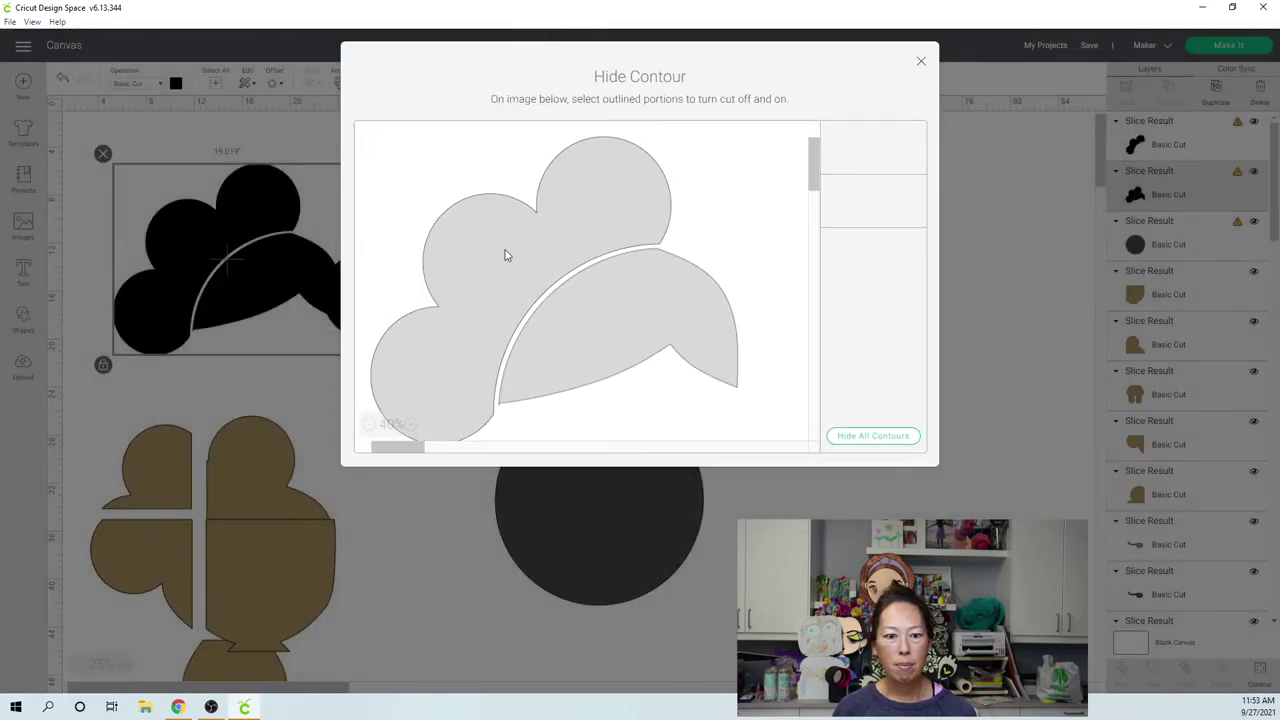
{"action": "left_click", "coordinate": [554, 243]}
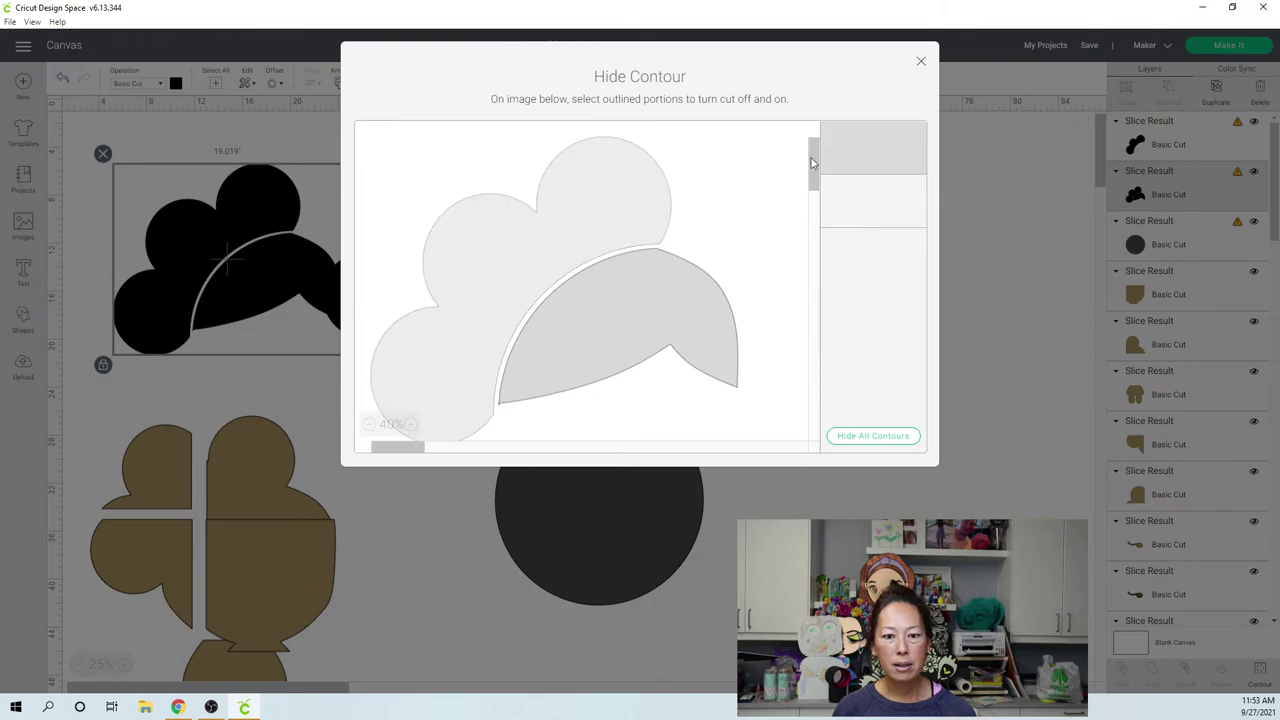
{"action": "left_click", "coordinate": [921, 65]}
{"action": "left_click_drag", "start_coordinate": [252, 258], "coordinate": [186, 191]}
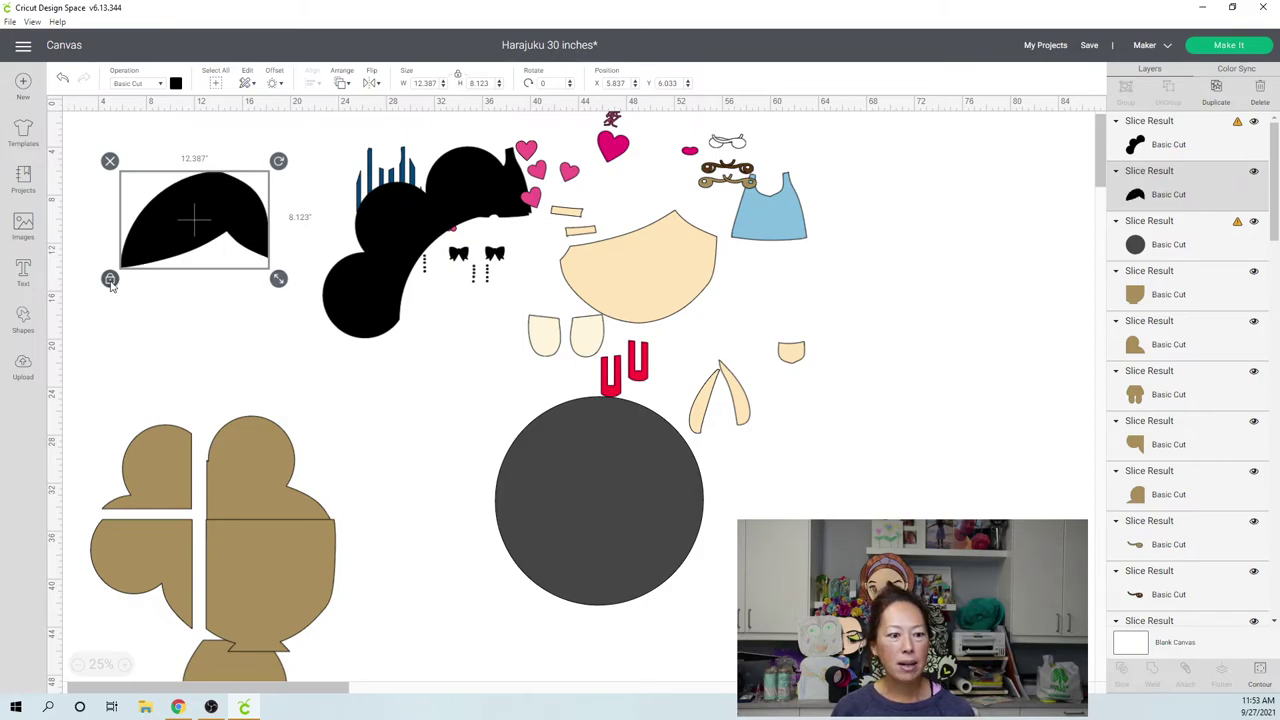
- Rotate the black front fringe counterclockwise to about 339.5 degrees
{"action": "left_click_drag", "start_coordinate": [279, 161], "coordinate": [257, 139]}
{"action": "left_click", "coordinate": [254, 156]}
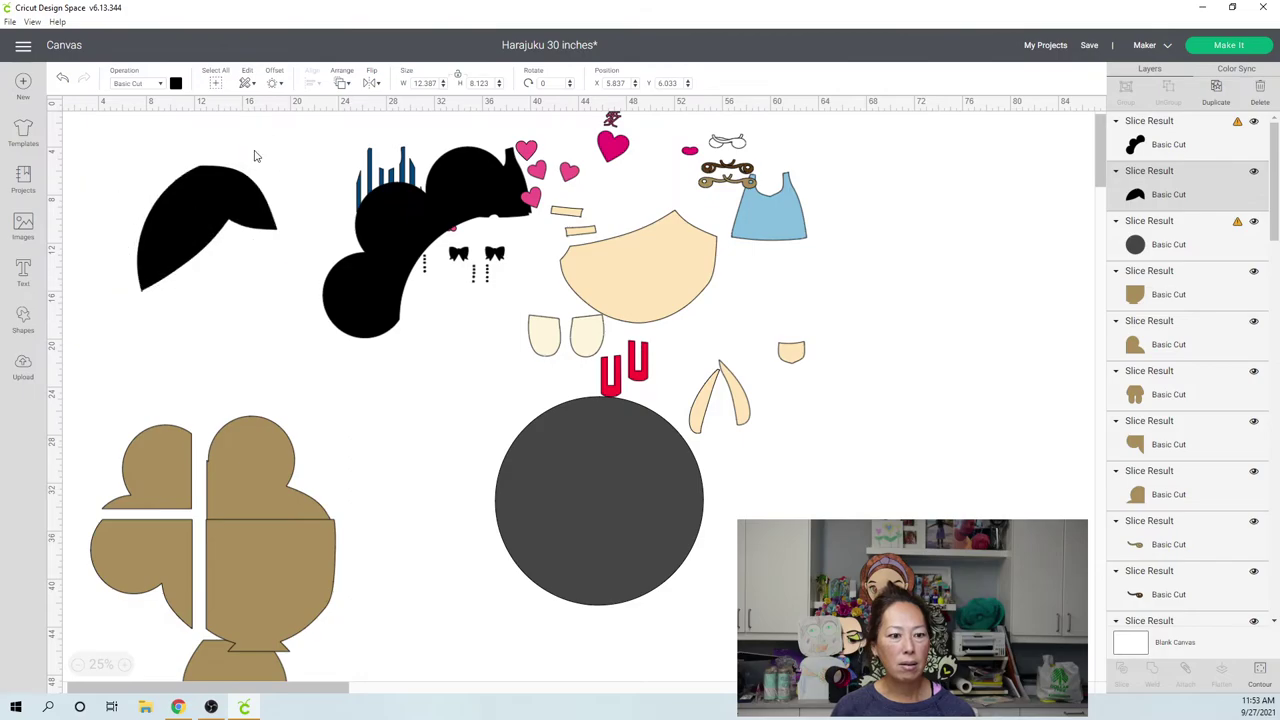
{"action": "left_click", "coordinate": [245, 206]}
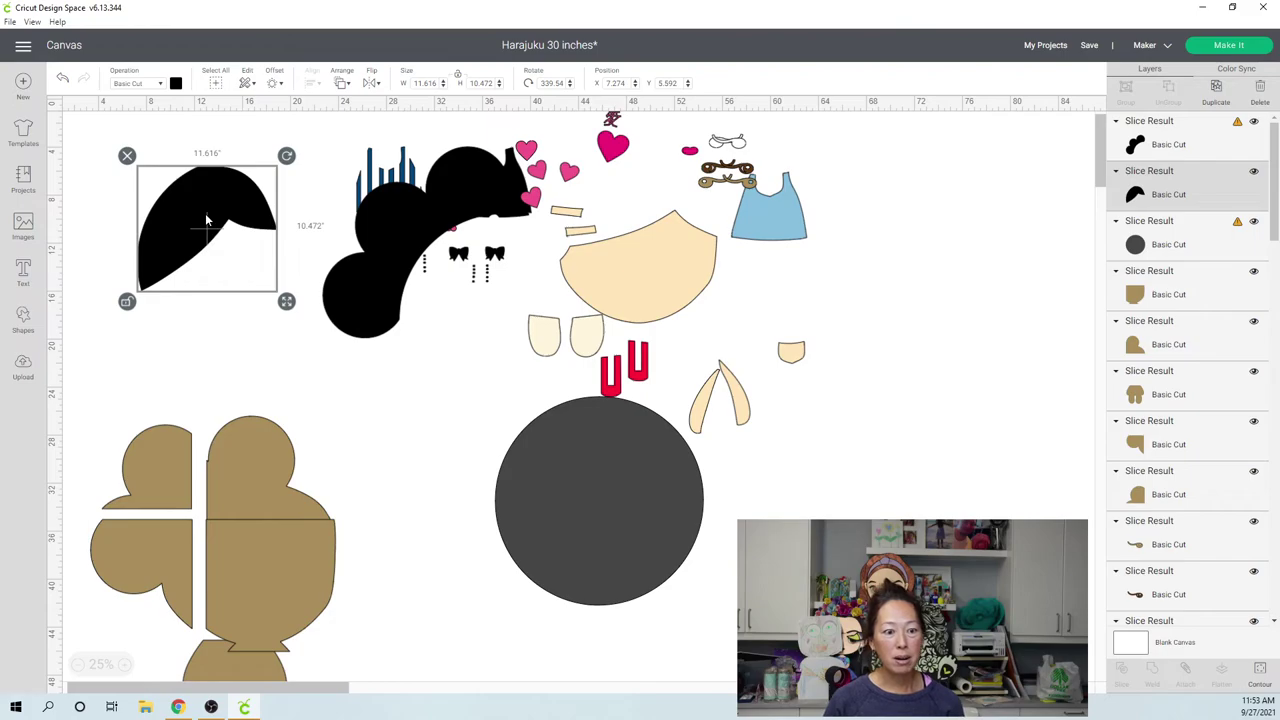
- Move the black fringe over the beige face piece, and place the black curls at about X 6.5 and Y 5.4
{"action": "left_click_drag", "start_coordinate": [431, 186], "coordinate": [228, 265]}
{"action": "left_click", "coordinate": [198, 180]}
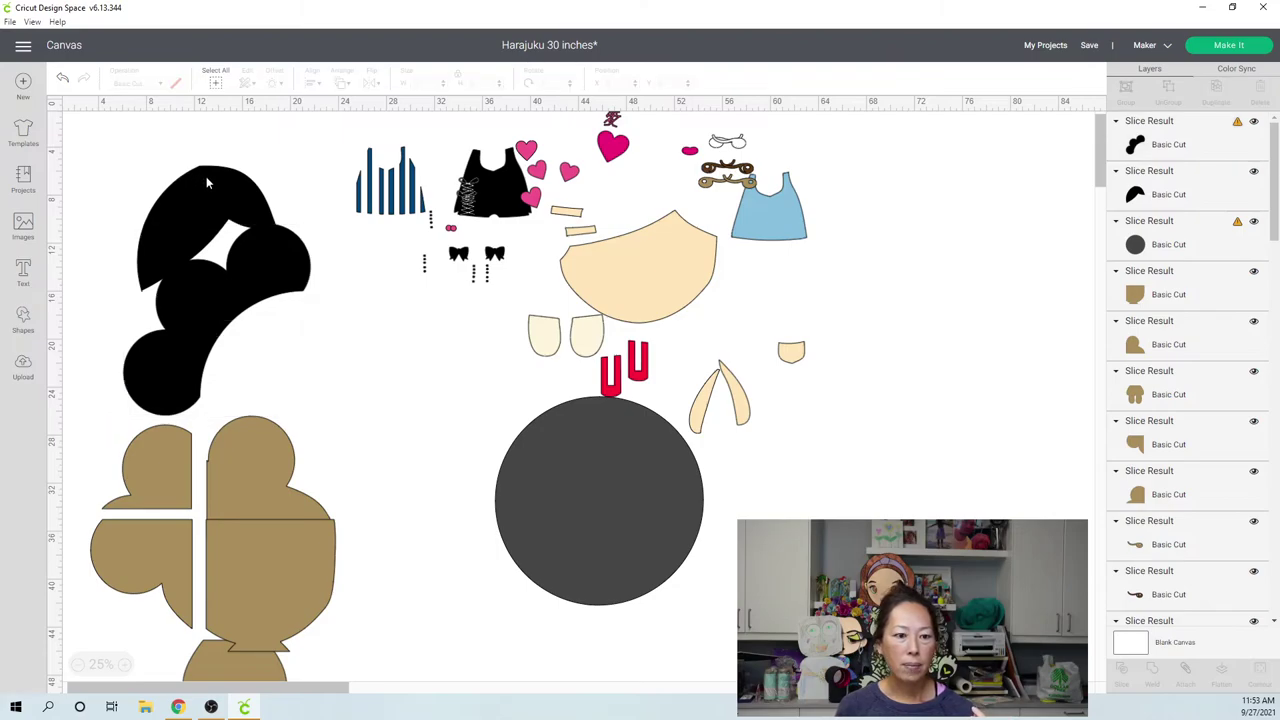
{"action": "left_click_drag", "start_coordinate": [206, 182], "coordinate": [590, 187]}
{"action": "left_click_drag", "start_coordinate": [257, 258], "coordinate": [261, 198]}
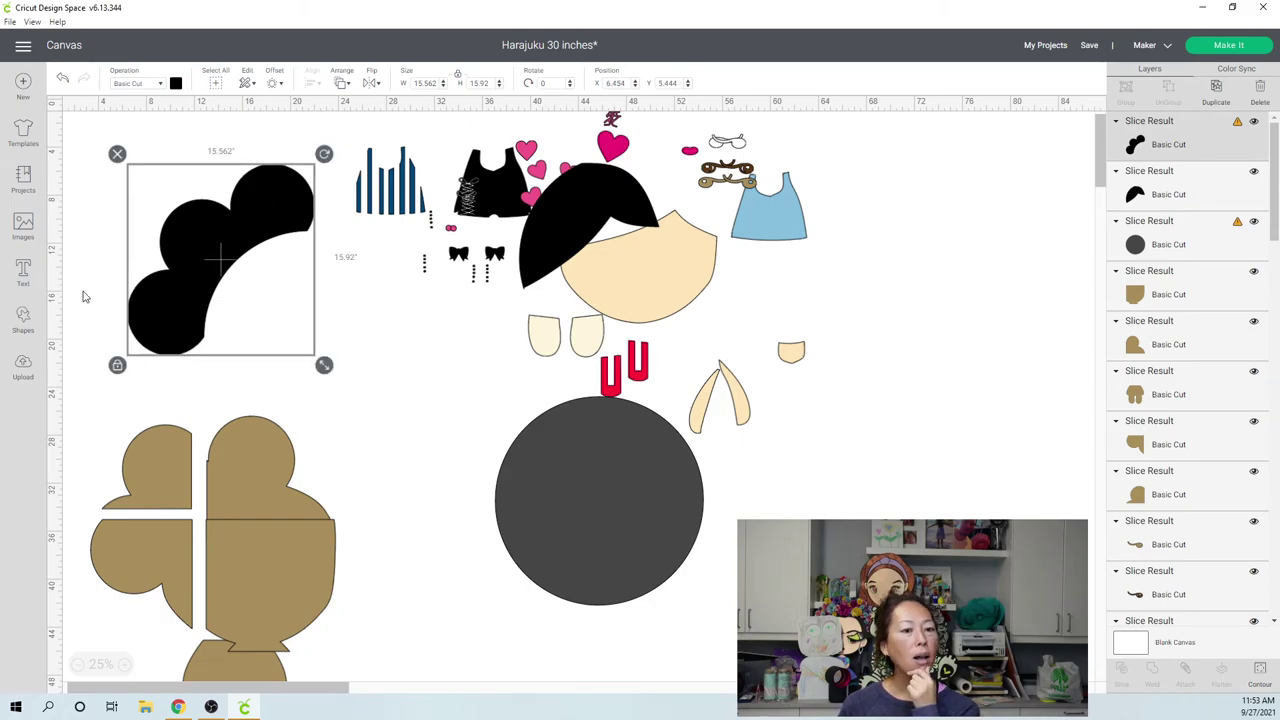
- Add a circle about 7.2 inches wide and fit it over the uppermost black curl at about X 14.9 and Y 5.3
{"action": "left_click", "coordinate": [24, 320]}
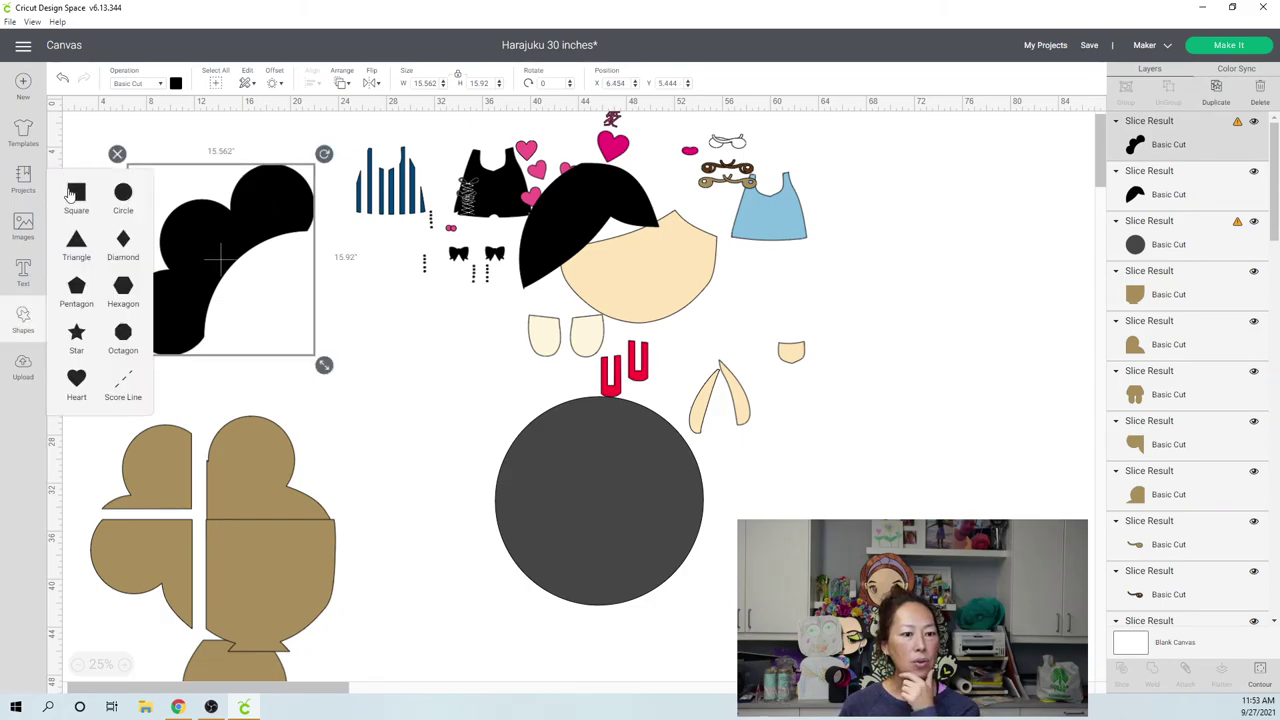
{"action": "left_click", "coordinate": [124, 196]}
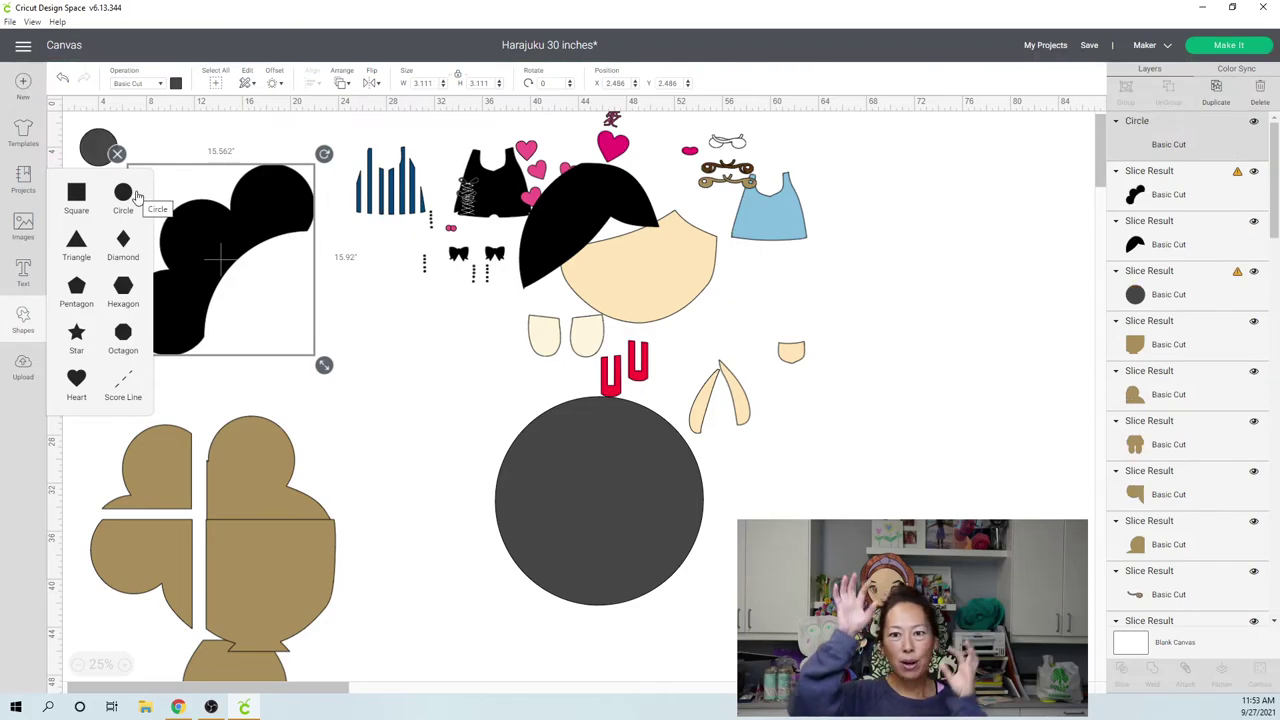
{"action": "left_click", "coordinate": [108, 146]}
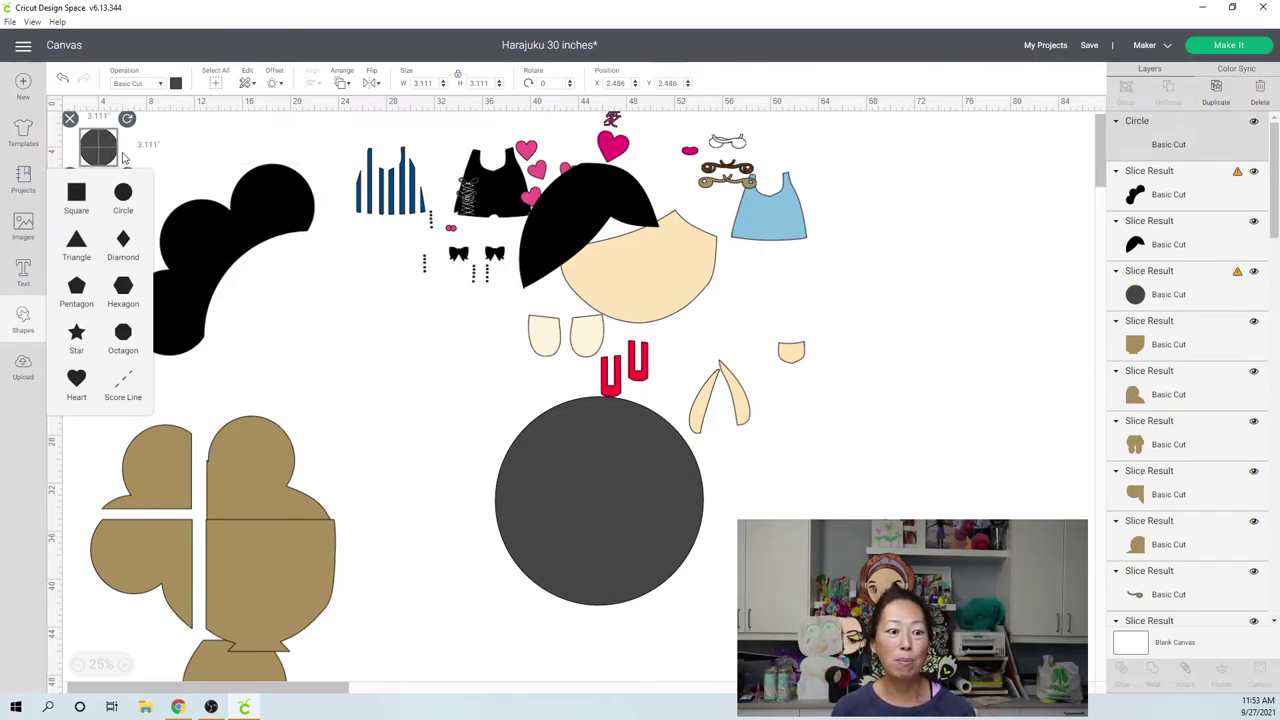
{"action": "left_click_drag", "start_coordinate": [114, 150], "coordinate": [250, 227]}
{"action": "left_click_drag", "start_coordinate": [208, 190], "coordinate": [268, 210]}
{"action": "left_click_drag", "start_coordinate": [312, 247], "coordinate": [328, 267]}
{"action": "left_click_drag", "start_coordinate": [292, 221], "coordinate": [289, 215]}
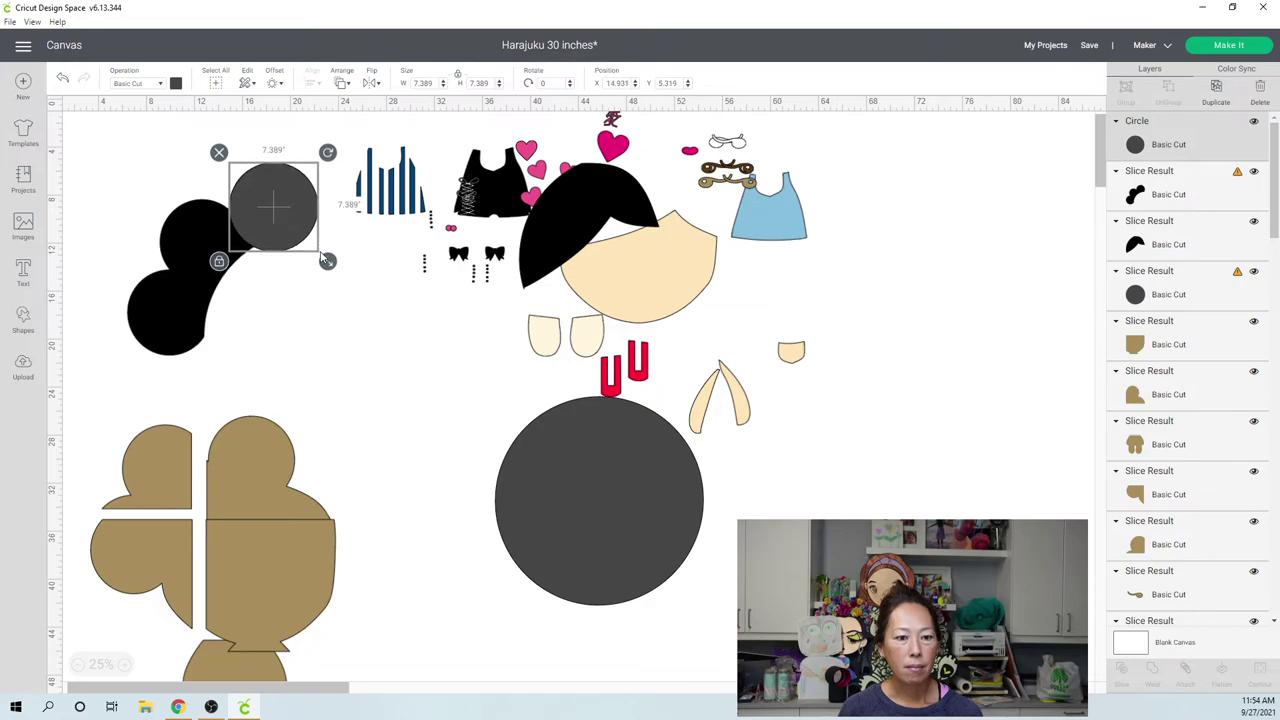
{"action": "mouse_move", "coordinate": [327, 261]}
{"action": "left_mouse_down"}
{"action": "mouse_move", "coordinate": [309, 255]}
{"action": "mouse_move", "coordinate": [319, 261]}
{"action": "left_mouse_up"}
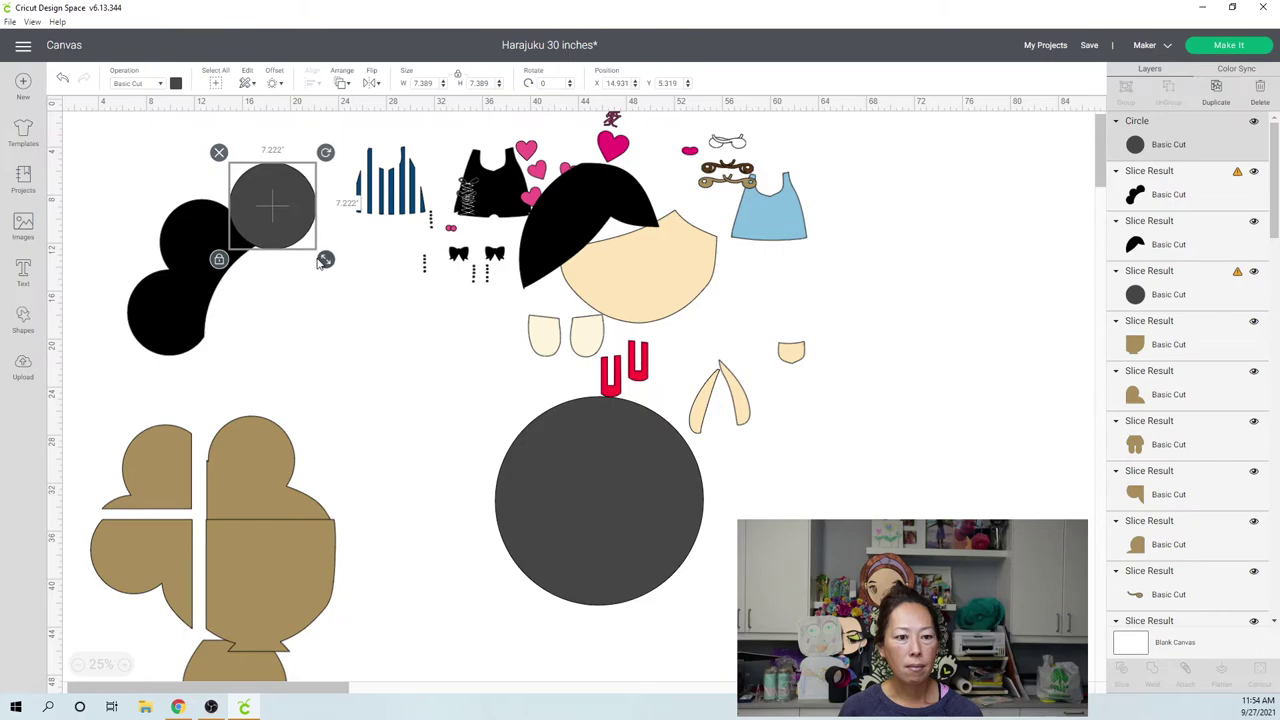
{"action": "left_click", "coordinate": [325, 356]}
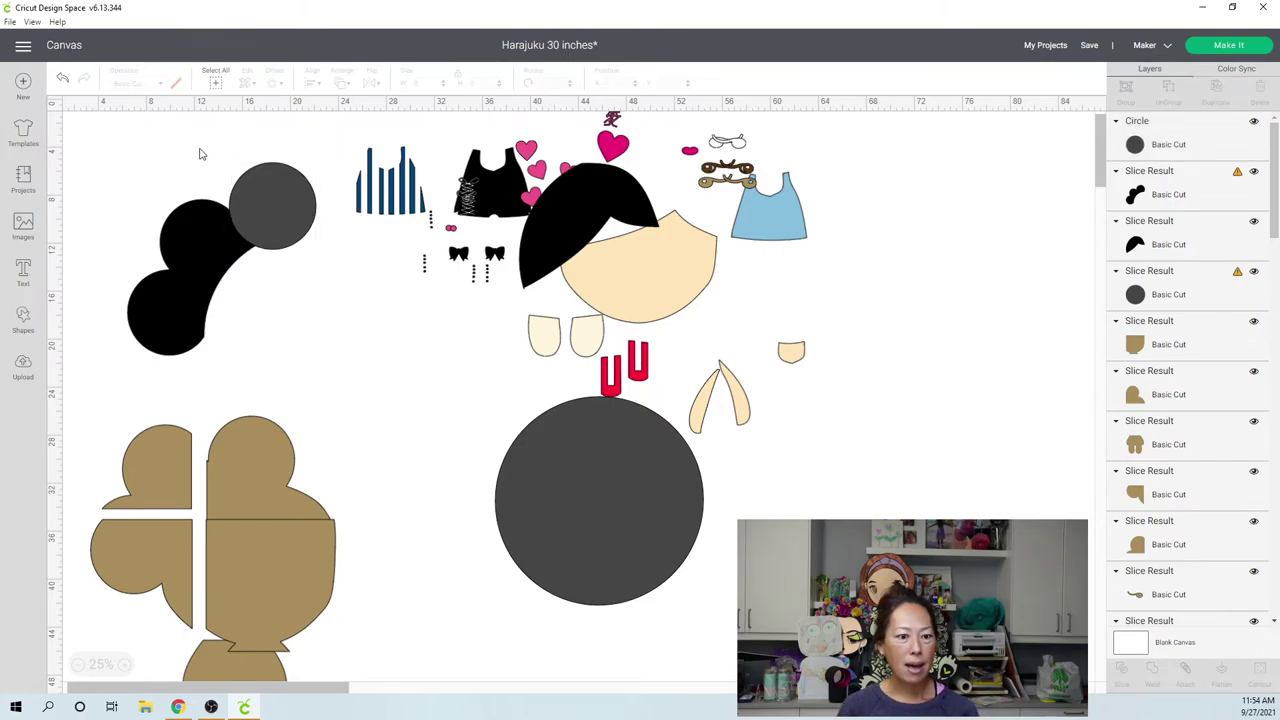
- Slice the black curls with the circle, and move the leftover thin ring piece to about X 21.2 and Y 14.8
{"action": "left_click_drag", "start_coordinate": [192, 140], "coordinate": [289, 274]}
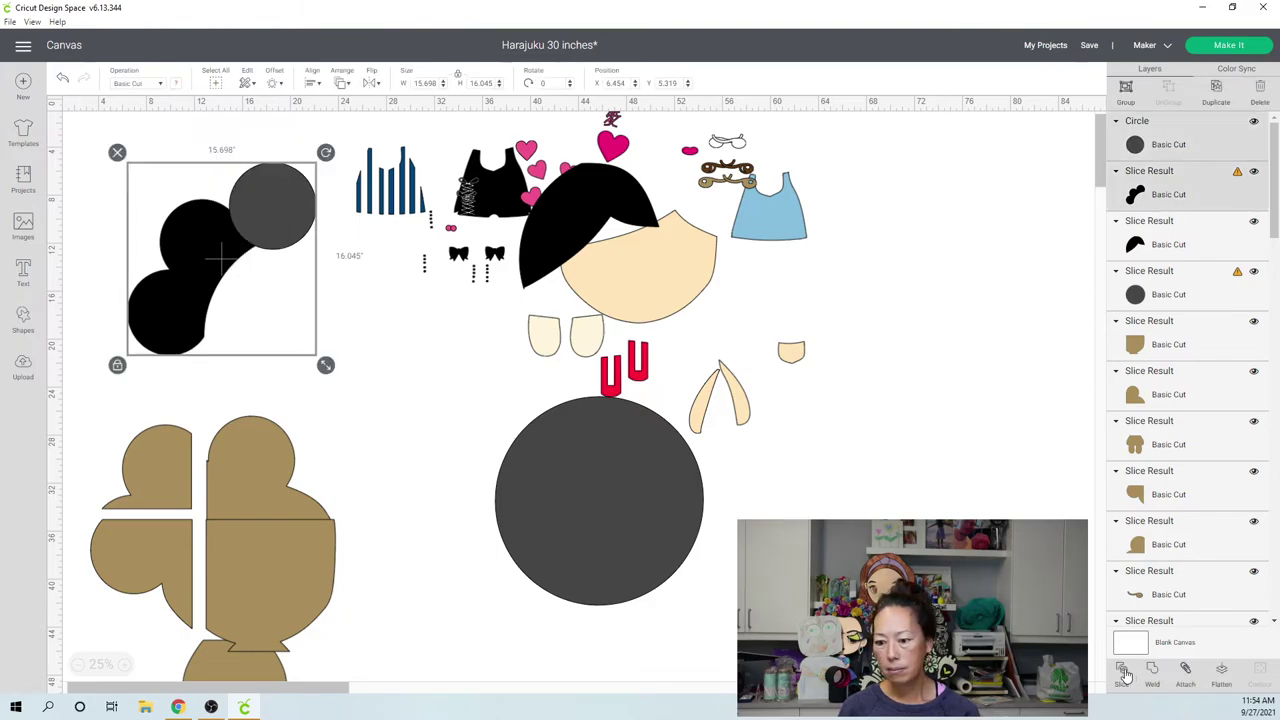
{"action": "left_click", "coordinate": [545, 369]}
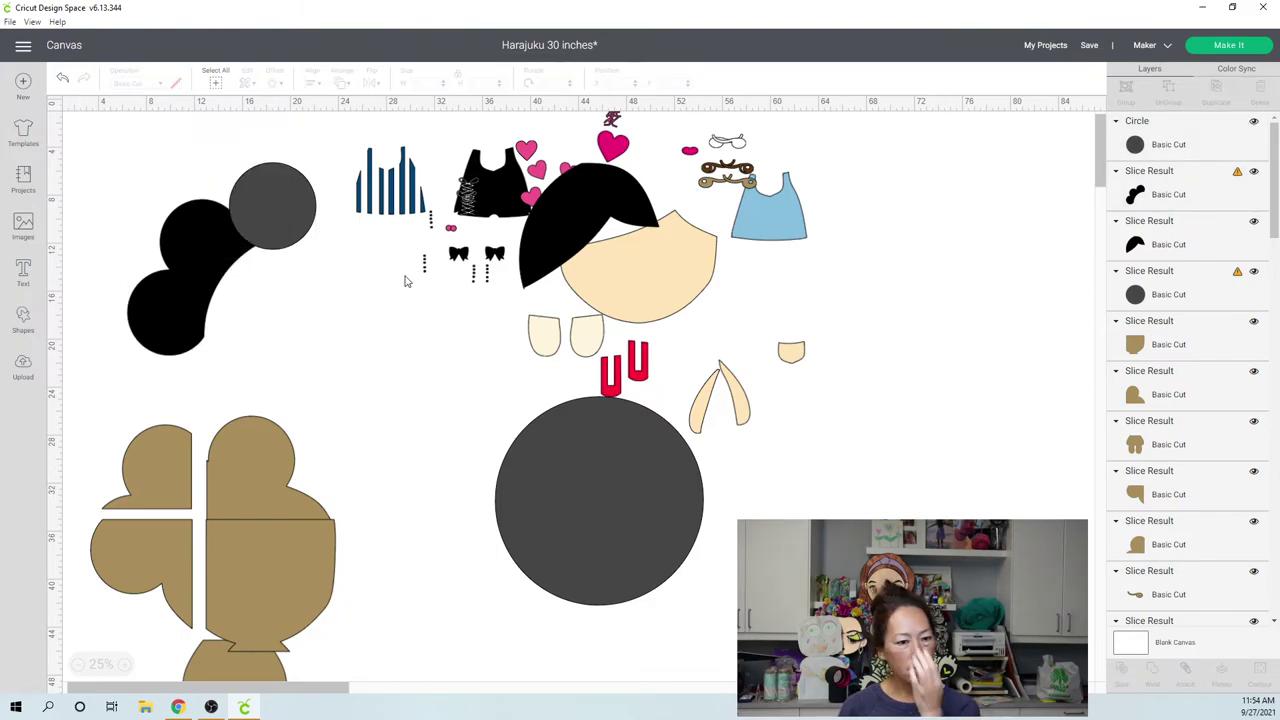
{"action": "left_click", "coordinate": [284, 205]}
{"action": "key", "text": "Delete"}
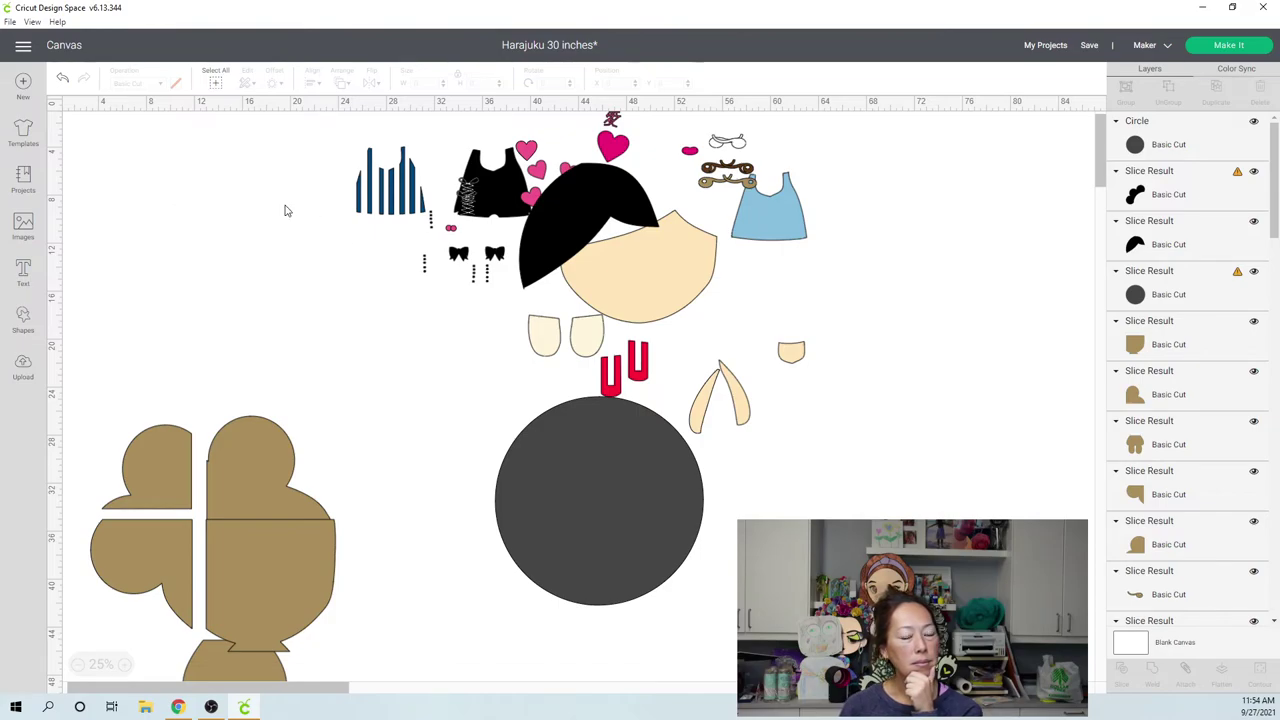
{"action": "key", "text": "ctrl+z"}
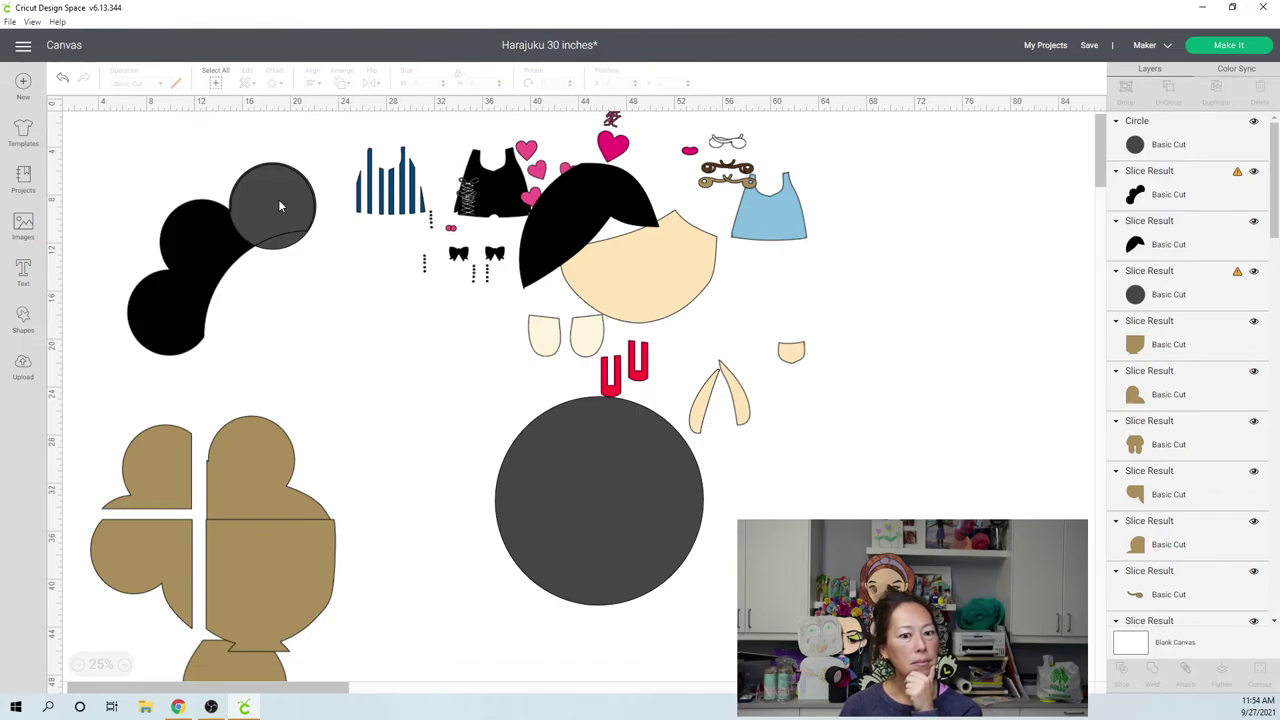
{"action": "left_click_drag", "start_coordinate": [285, 210], "coordinate": [343, 294]}
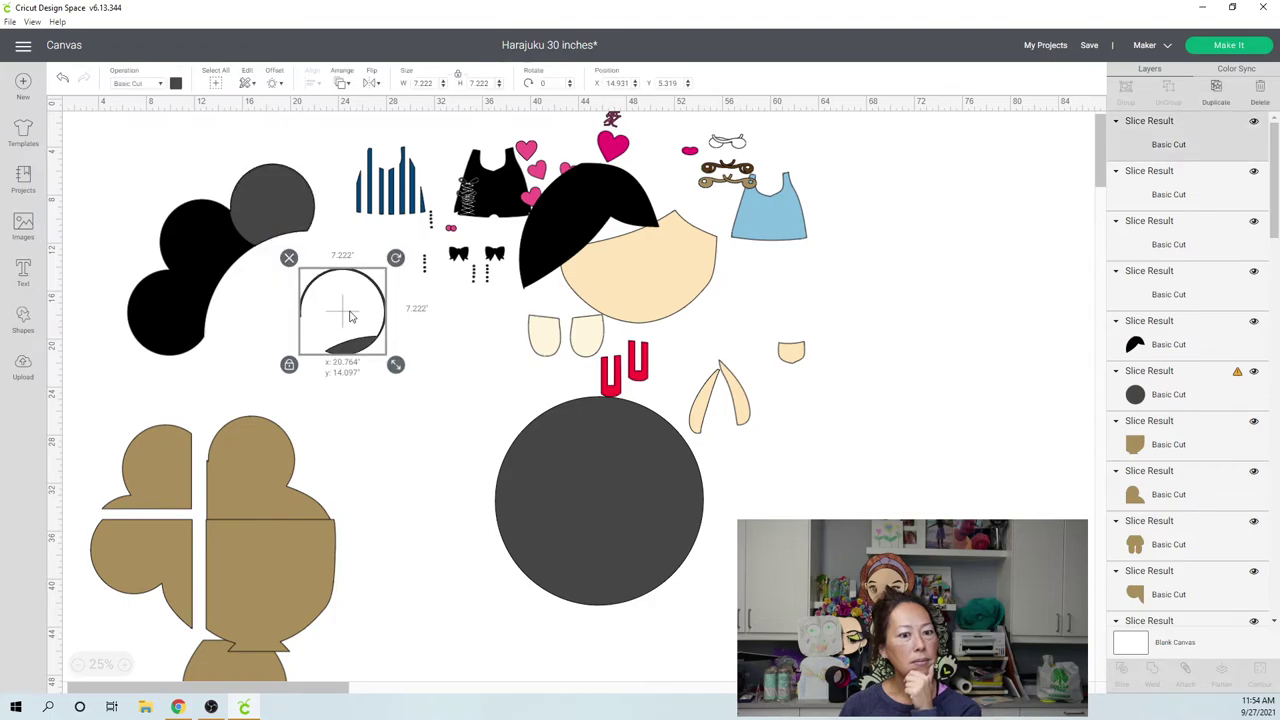
- Move the dark grey curl cutout off the black hair to the empty area below the black bodice
{"action": "left_click", "coordinate": [274, 206]}
{"action": "mouse_move", "coordinate": [274, 206]}
{"action": "left_mouse_down"}
{"action": "mouse_move", "coordinate": [302, 250]}
{"action": "mouse_move", "coordinate": [304, 206]}
{"action": "mouse_move", "coordinate": [330, 205]}
{"action": "mouse_move", "coordinate": [276, 191]}
{"action": "mouse_move", "coordinate": [277, 206]}
{"action": "left_mouse_up"}
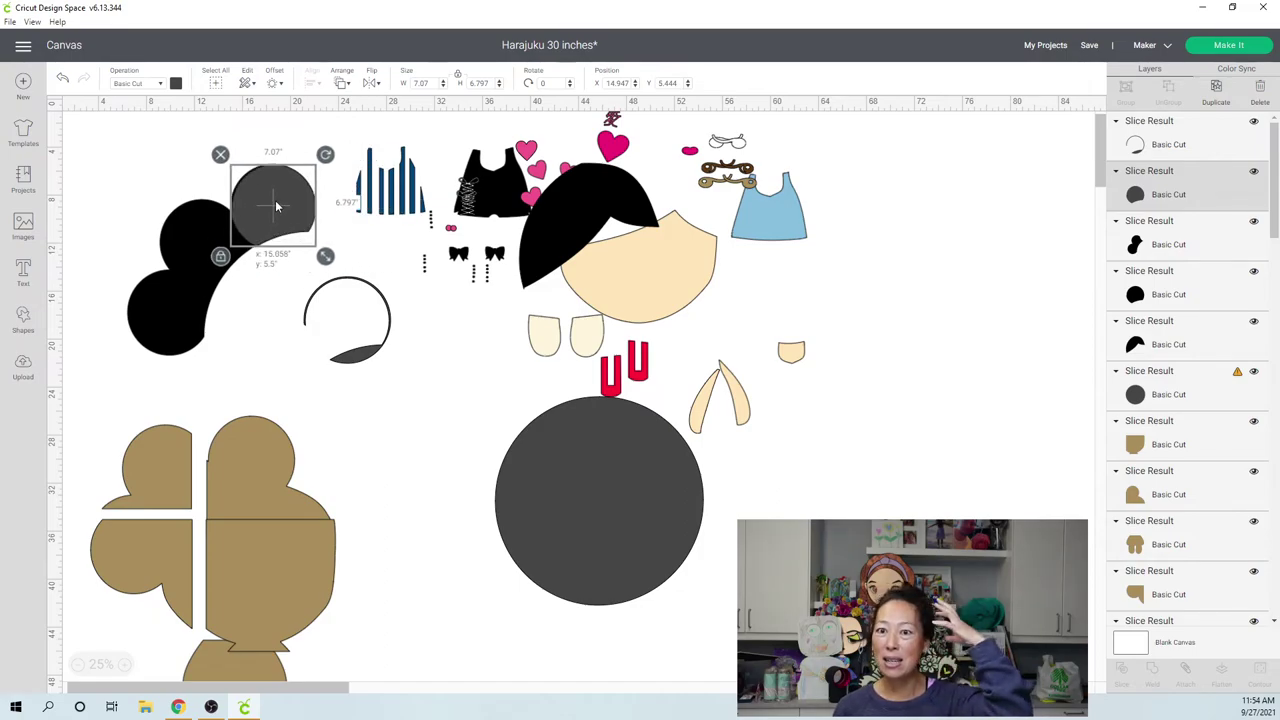
{"action": "left_click_drag", "start_coordinate": [277, 206], "coordinate": [451, 303]}
- Undo the nudge of the sliced black curl, and weld the two black curl pieces back together
{"action": "left_click", "coordinate": [285, 218]}
{"action": "left_click_drag", "start_coordinate": [285, 218], "coordinate": [285, 219]}
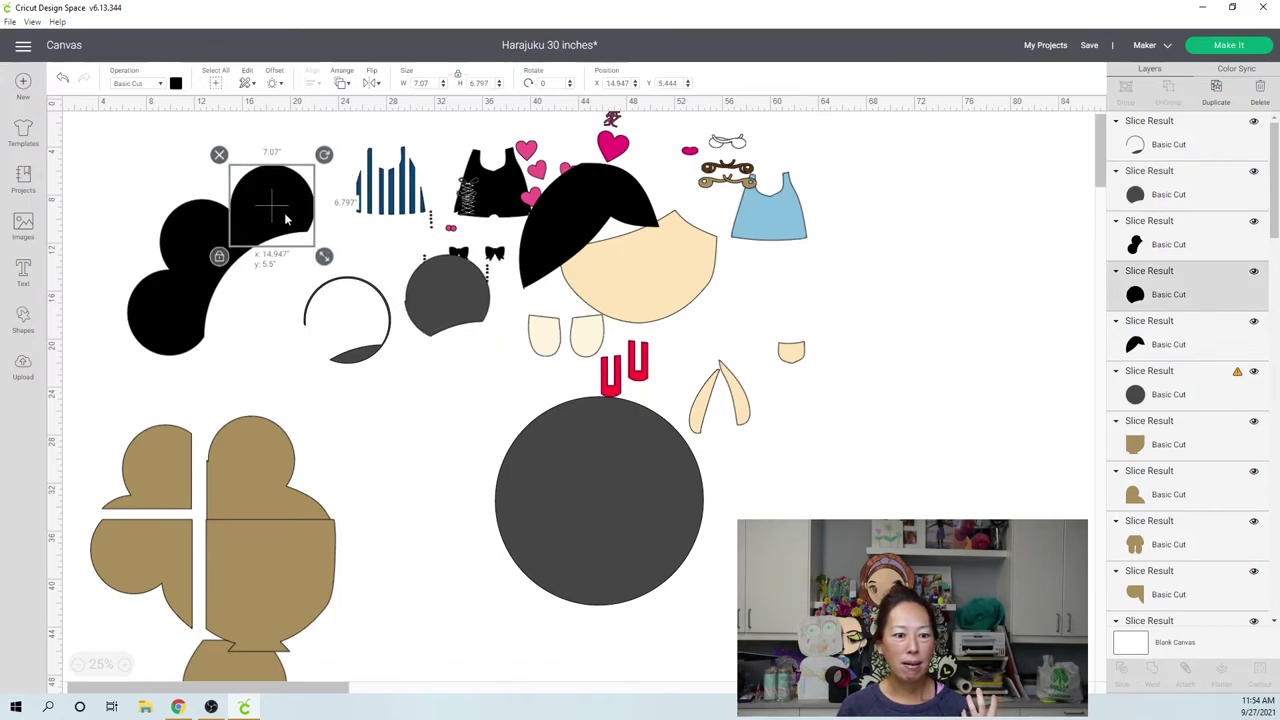
{"action": "left_click", "coordinate": [62, 80]}
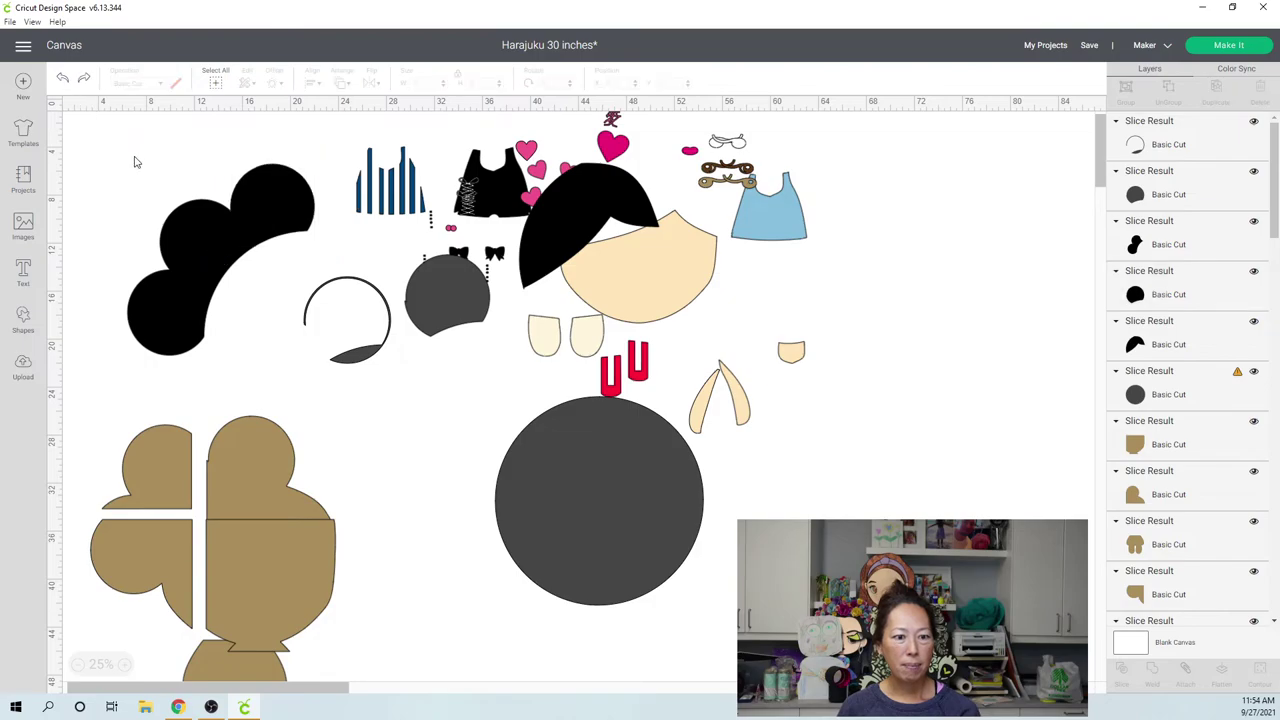
{"action": "left_click_drag", "start_coordinate": [127, 155], "coordinate": [245, 231]}
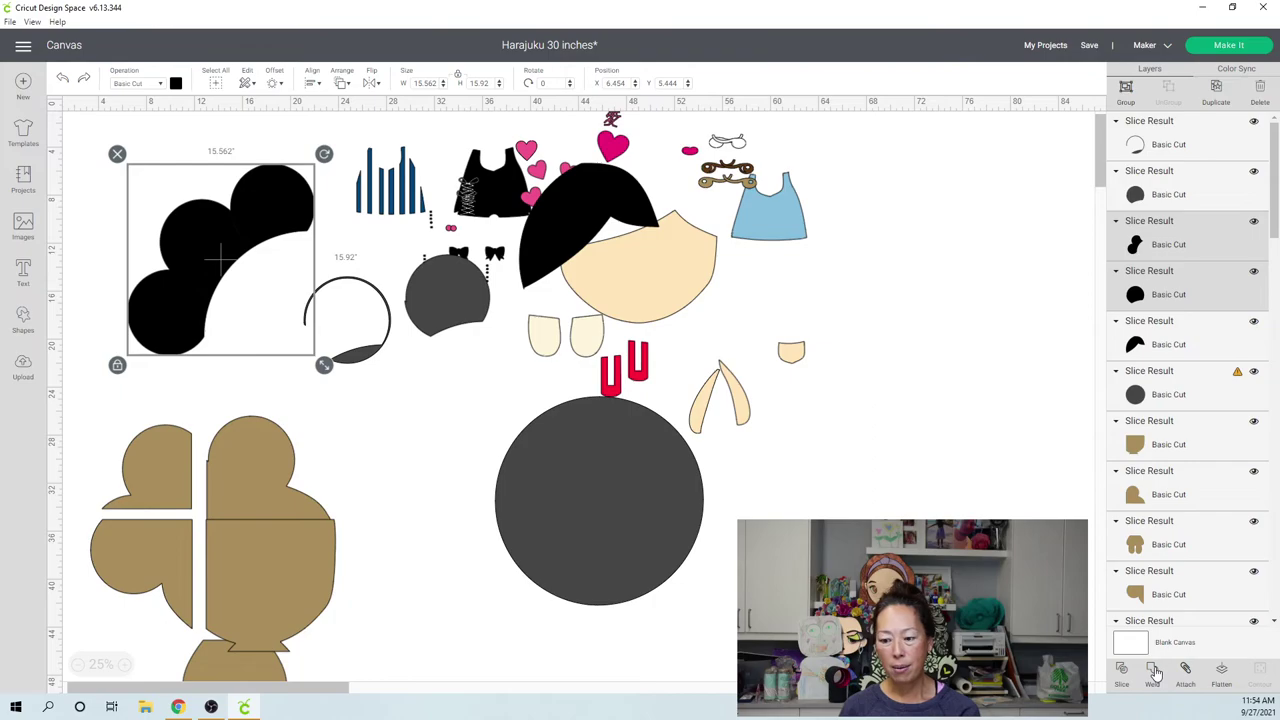
{"action": "left_click", "coordinate": [343, 257]}
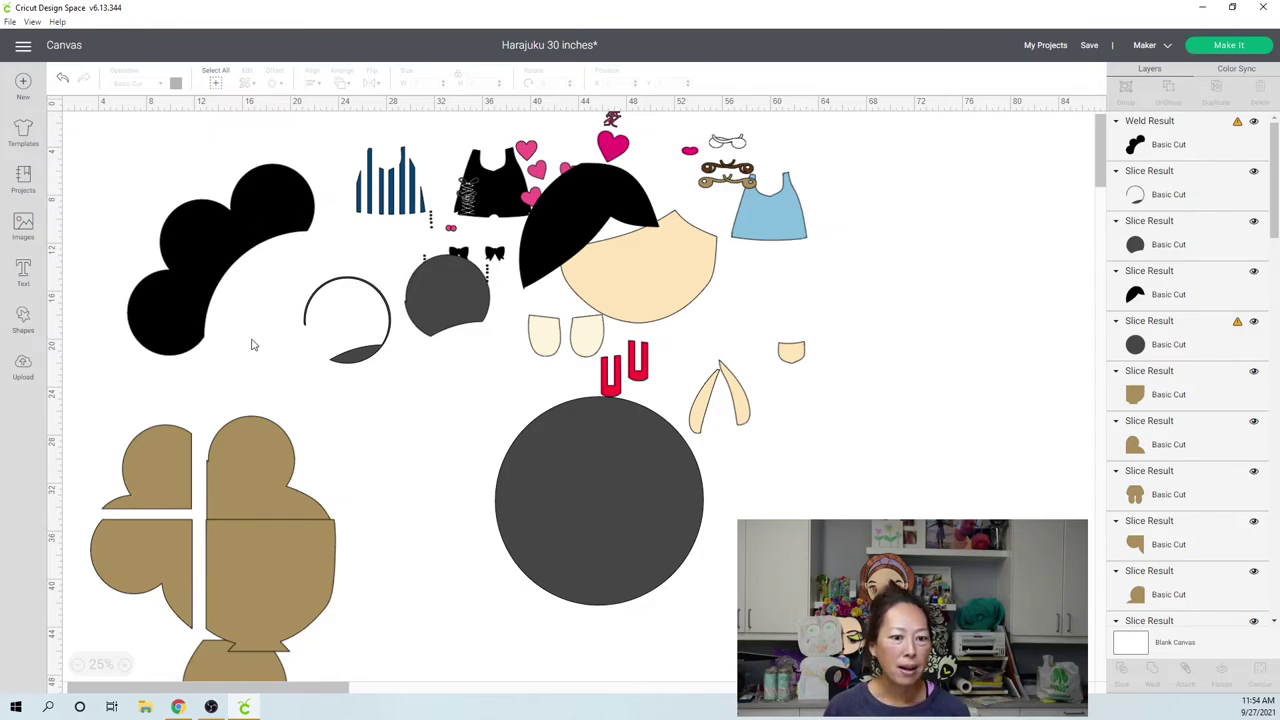
- Delete the leftover ring piece, and move the dark grey curl to about X 19.2 and Y 15.3
{"action": "left_click", "coordinate": [356, 362]}
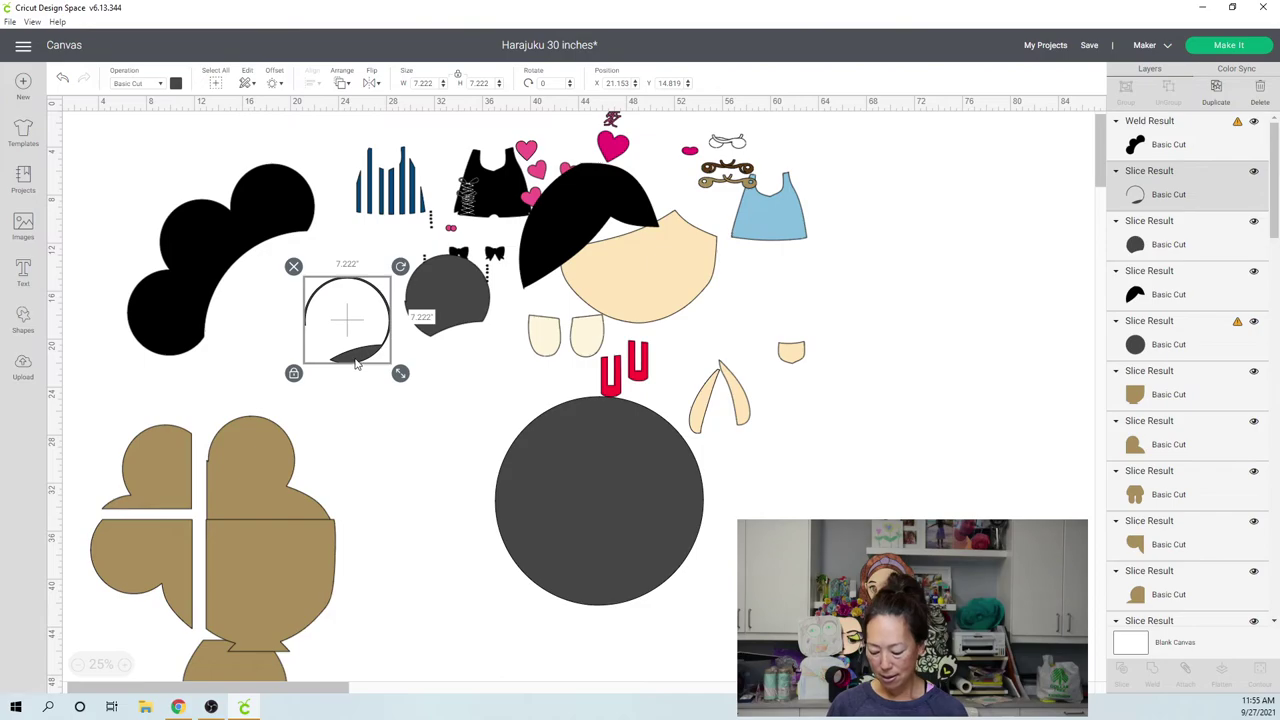
{"action": "key", "text": "Delete"}
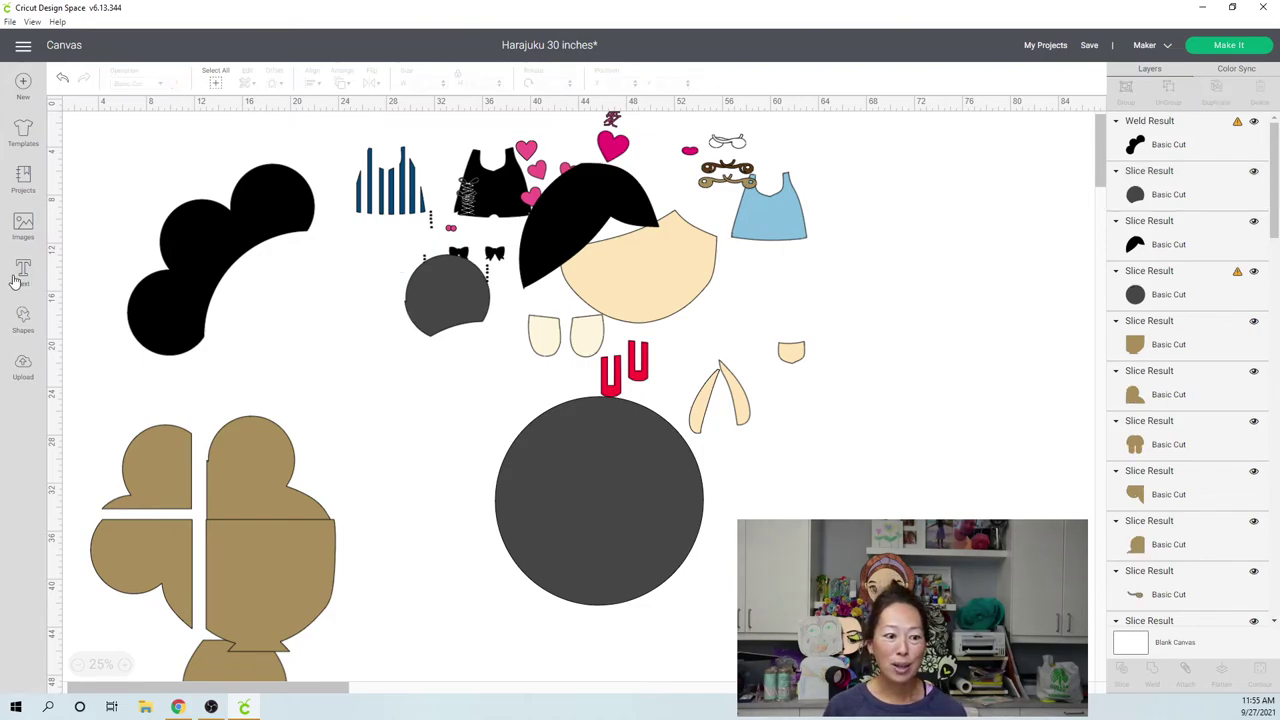
{"action": "left_click_drag", "start_coordinate": [426, 302], "coordinate": [303, 328]}
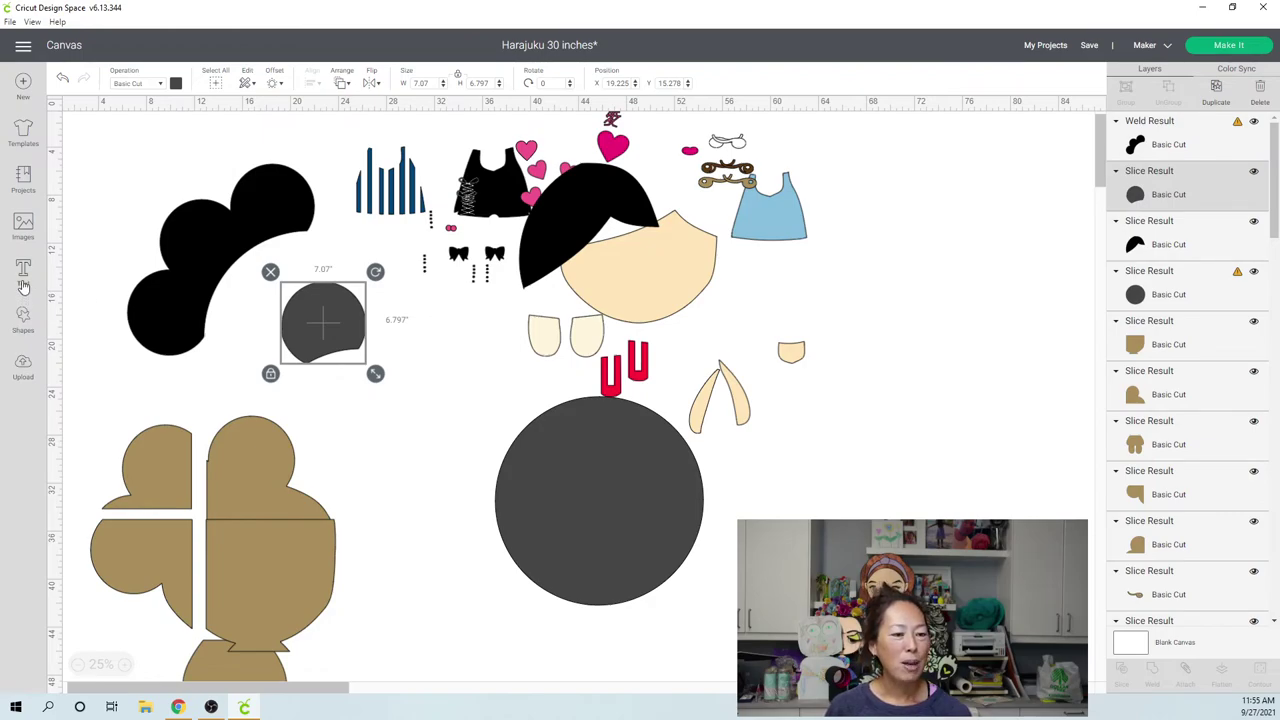
- Add a circle about 6.9 inches wide and fit it over the middle black curl at about X 9.2 and Y 8.4
{"action": "left_click", "coordinate": [23, 316]}
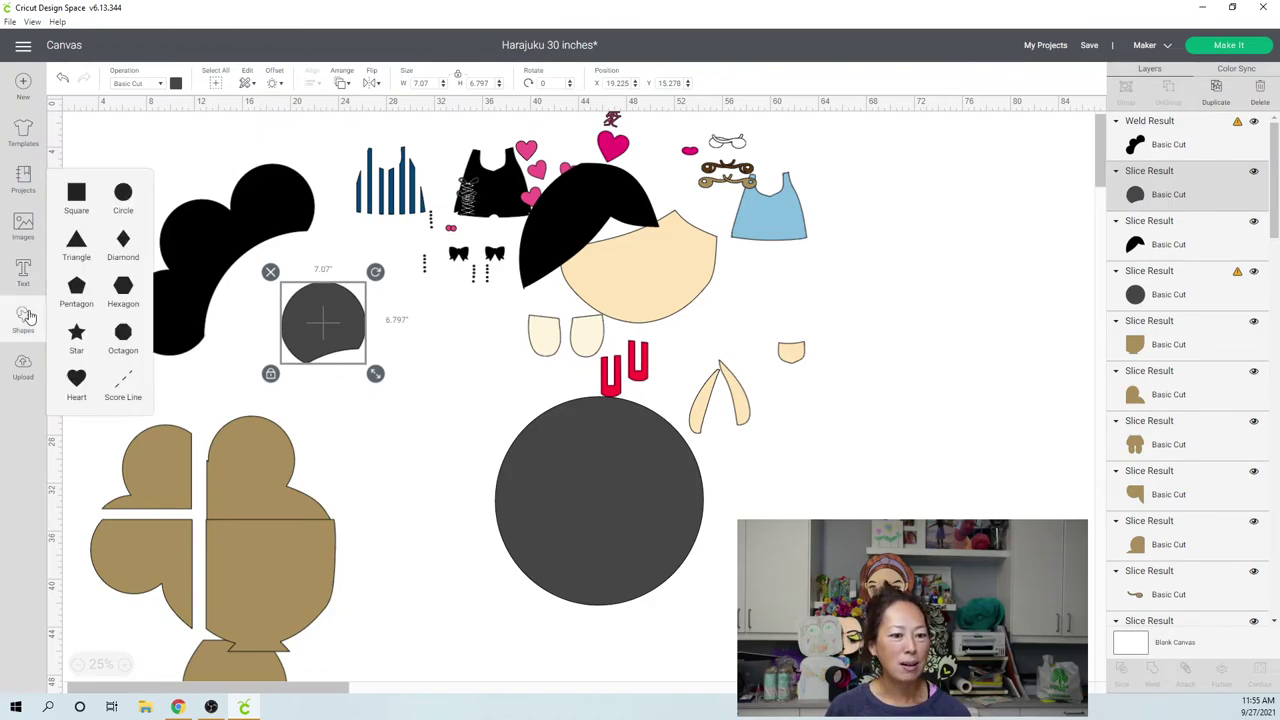
{"action": "left_click", "coordinate": [123, 196]}
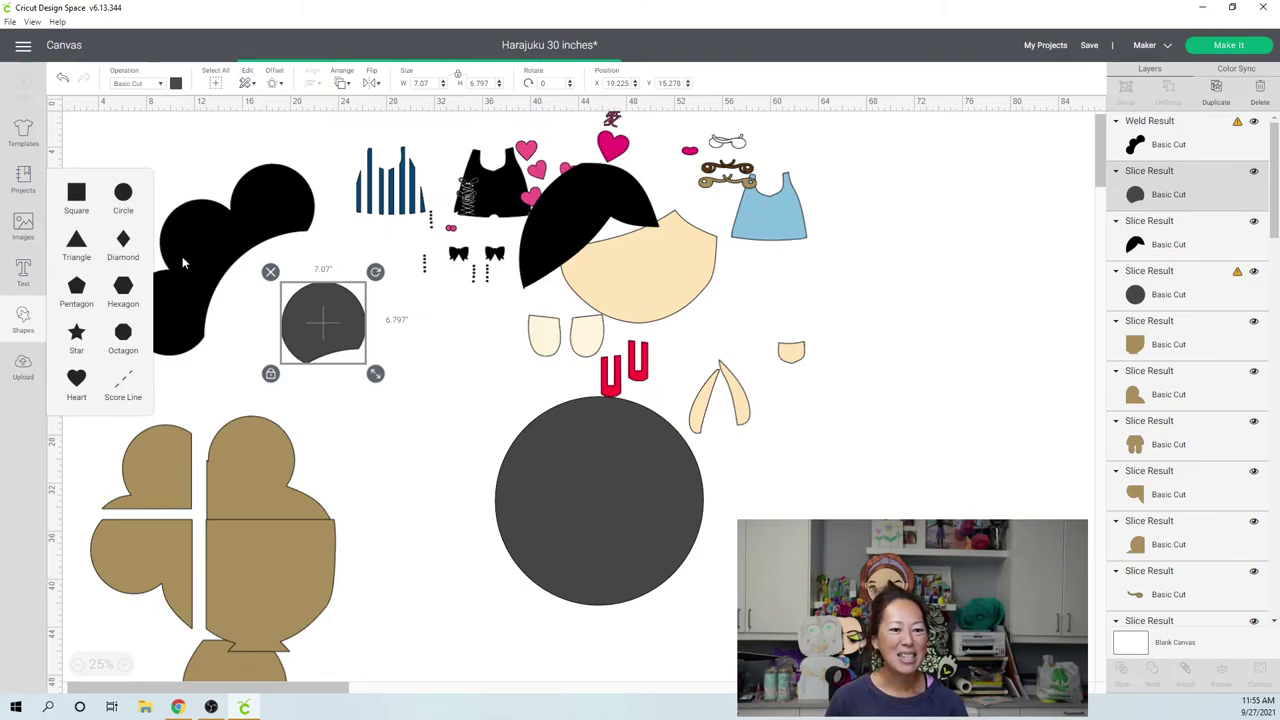
{"action": "left_click_drag", "start_coordinate": [113, 153], "coordinate": [293, 318]}
{"action": "mouse_move", "coordinate": [236, 268]}
{"action": "left_mouse_down"}
{"action": "mouse_move", "coordinate": [214, 258]}
{"action": "mouse_move", "coordinate": [259, 296]}
{"action": "mouse_move", "coordinate": [229, 263]}
{"action": "left_mouse_up"}
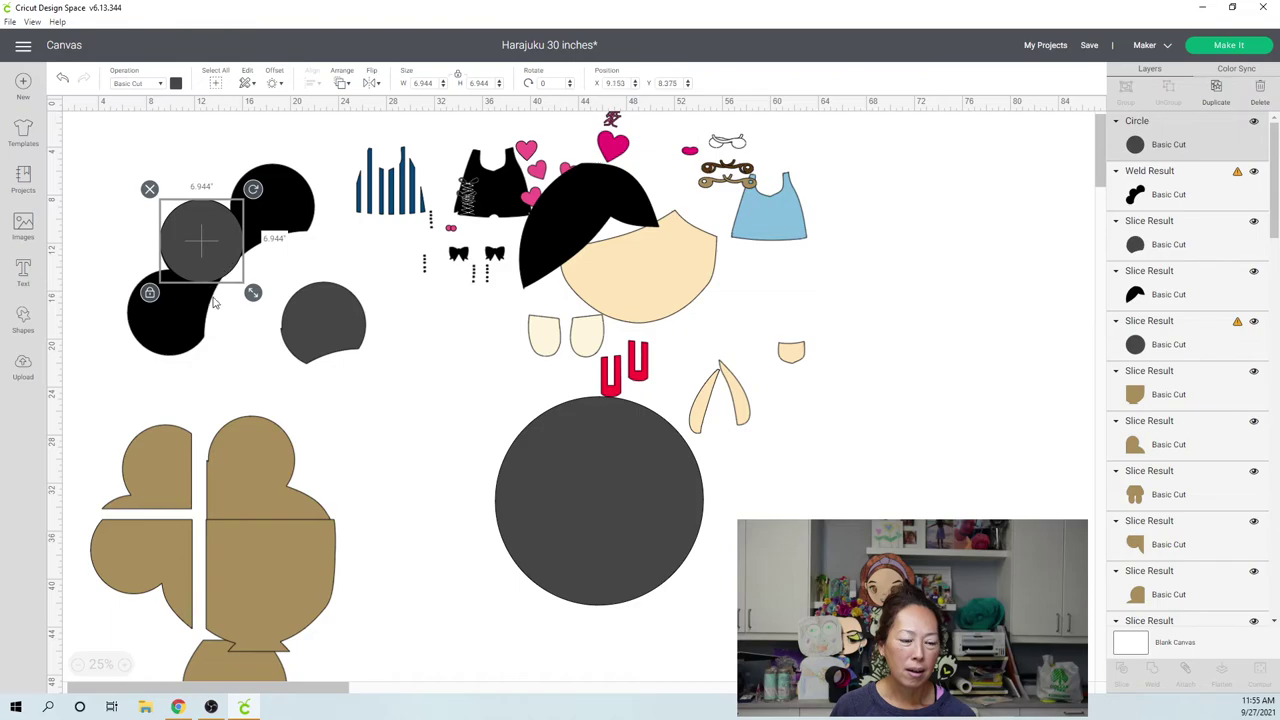
- Slice the welded black curls with the circle over the middle curl
{"action": "left_click", "coordinate": [147, 140]}
{"action": "left_click_drag", "start_coordinate": [147, 144], "coordinate": [318, 343]}
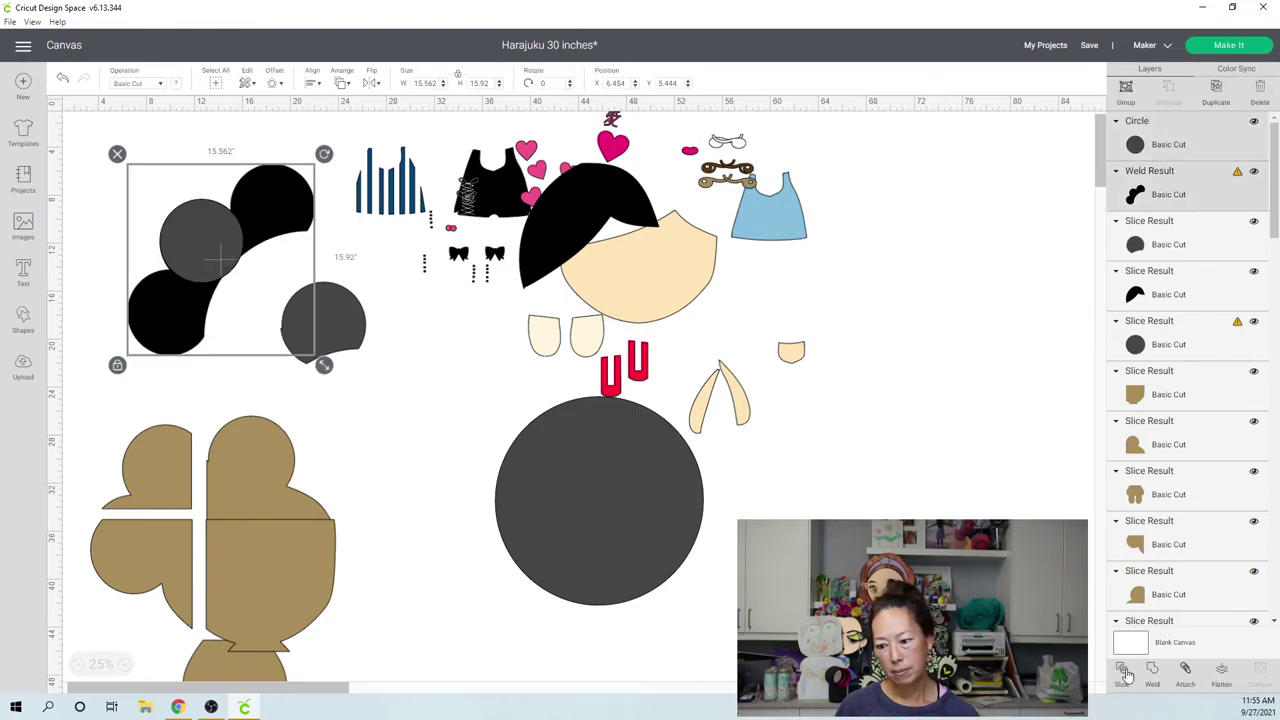
{"action": "left_click", "coordinate": [1050, 470]}
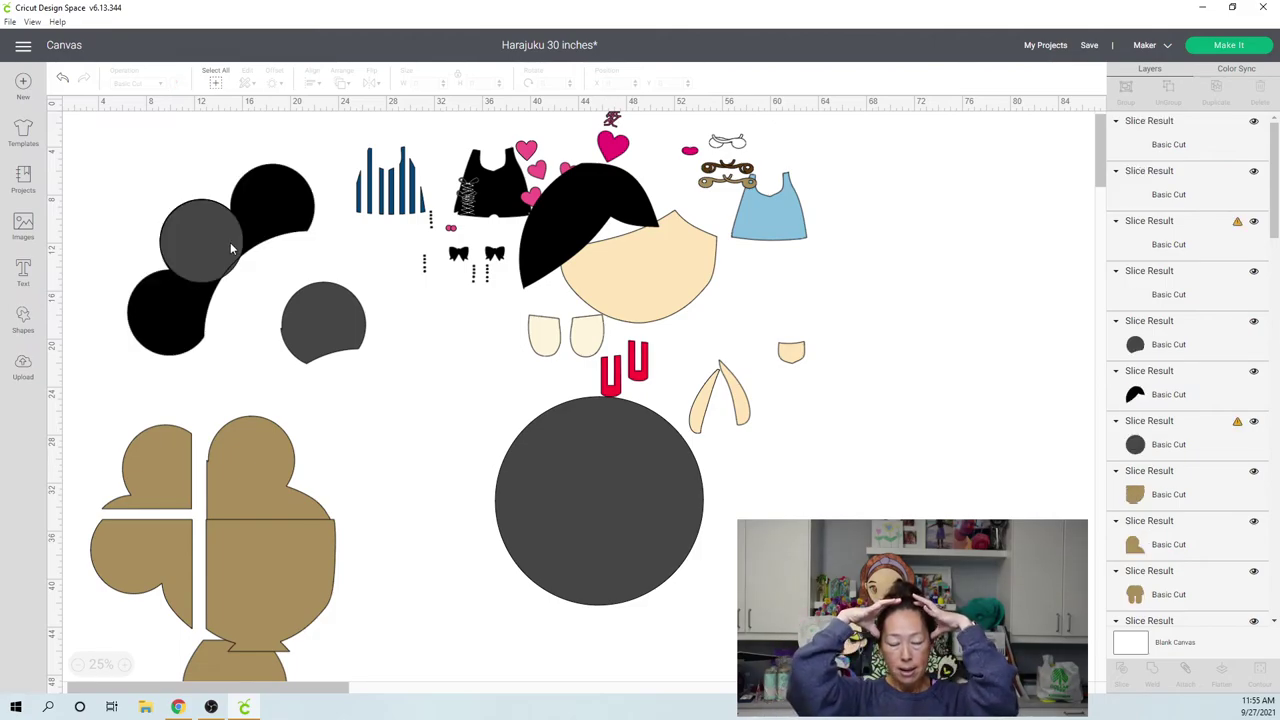
- Delete the thin leftover arc piece, and move the dark grey middle curl to about X 24.3 and Y 21.9
{"action": "left_click", "coordinate": [188, 201]}
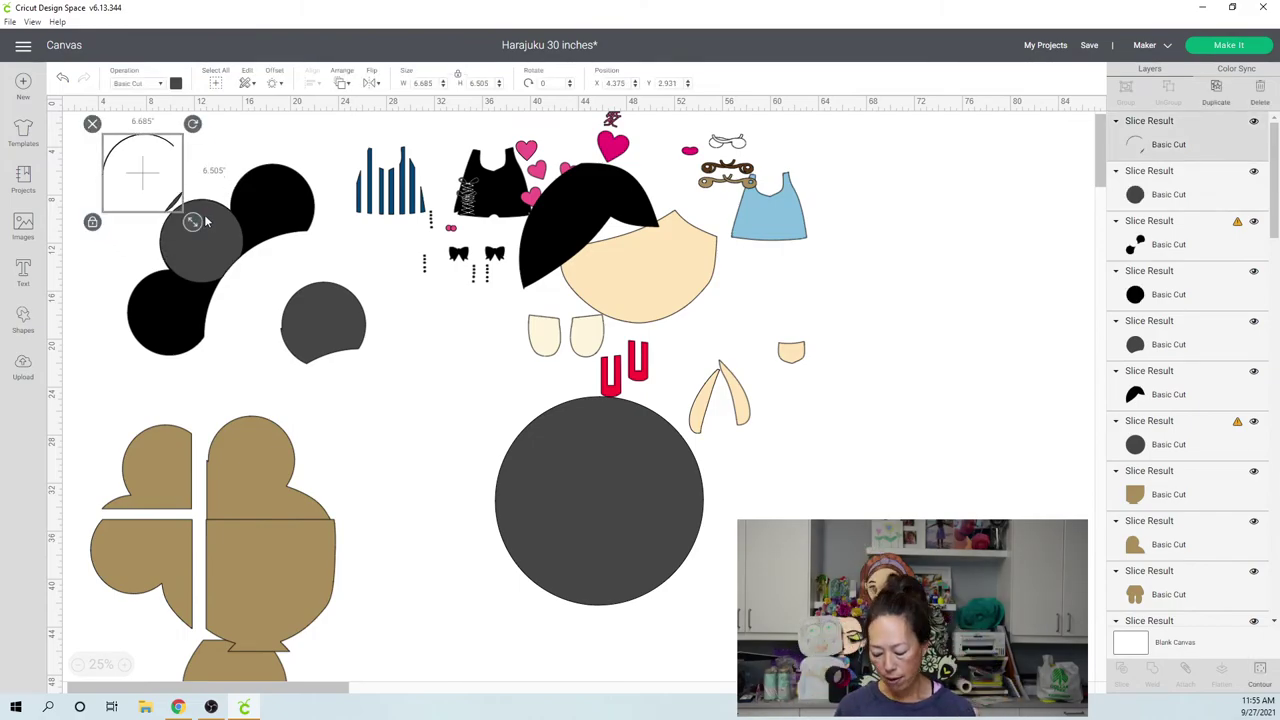
{"action": "key", "text": "Delete"}
{"action": "left_click_drag", "start_coordinate": [217, 236], "coordinate": [403, 405]}
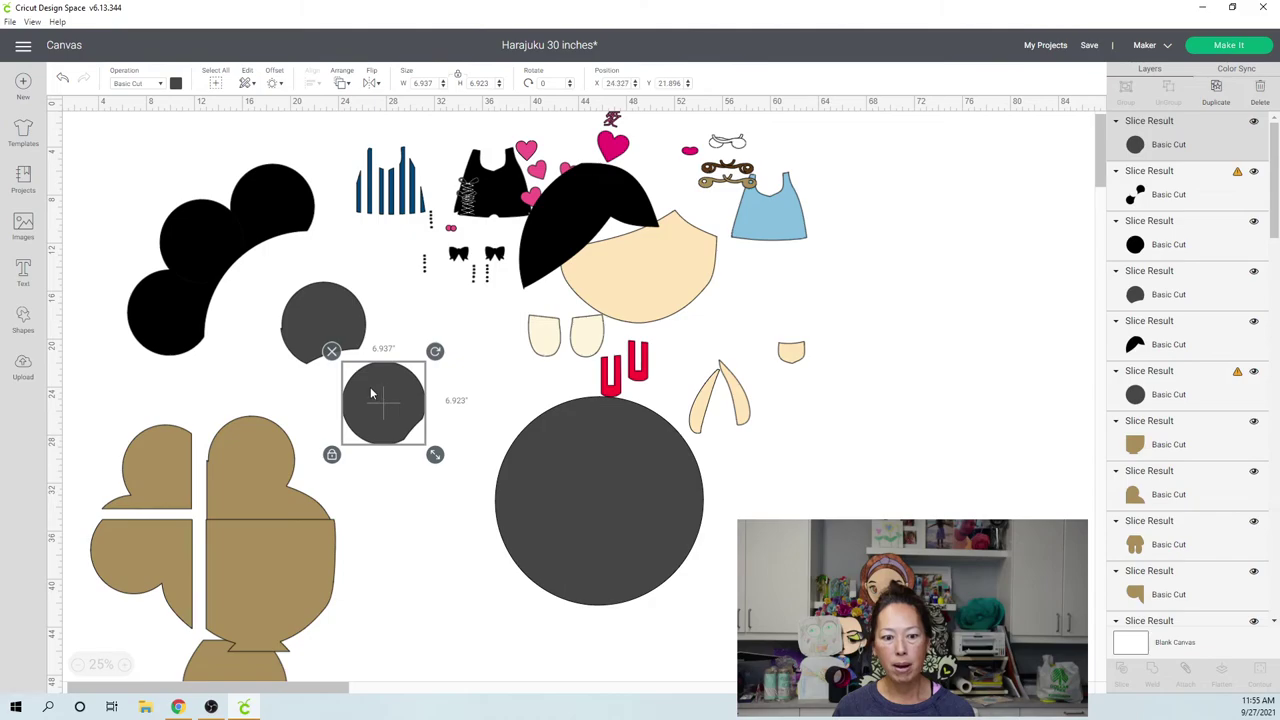
- Weld the sliced black curl pieces back into one three-curl shape
{"action": "left_click", "coordinate": [98, 191]}
{"action": "left_click_drag", "start_coordinate": [96, 174], "coordinate": [282, 318]}
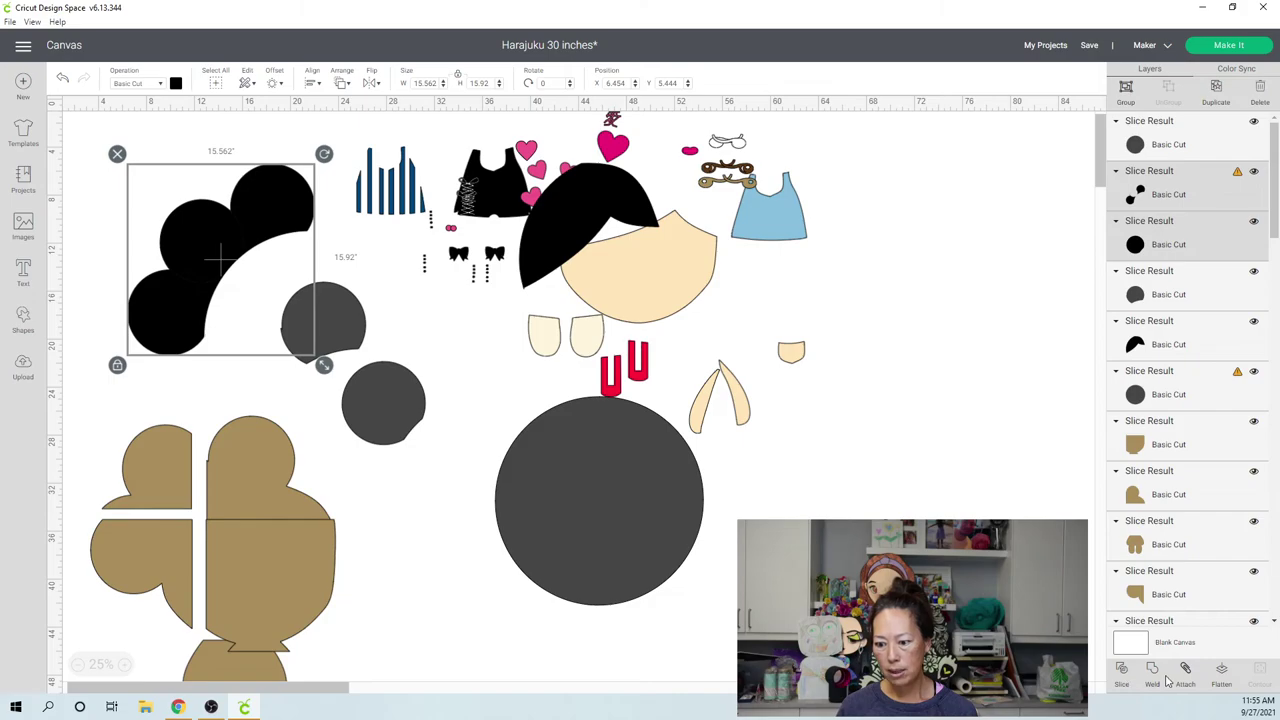
{"action": "left_click", "coordinate": [449, 358]}
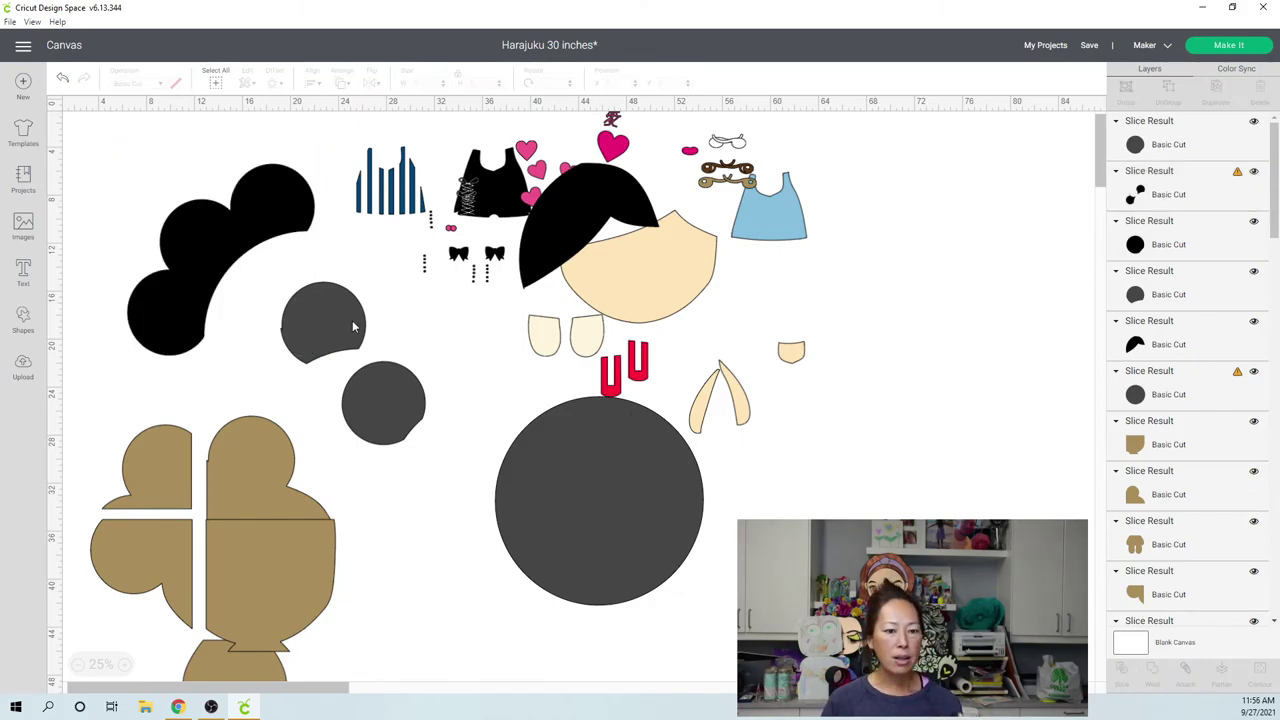
- Move the upper dark grey curl beside the black curls, and send the welded black curls to the back
{"action": "left_click_drag", "start_coordinate": [353, 325], "coordinate": [296, 200]}
{"action": "left_click_drag", "start_coordinate": [308, 228], "coordinate": [338, 333]}
{"action": "left_click", "coordinate": [262, 200]}
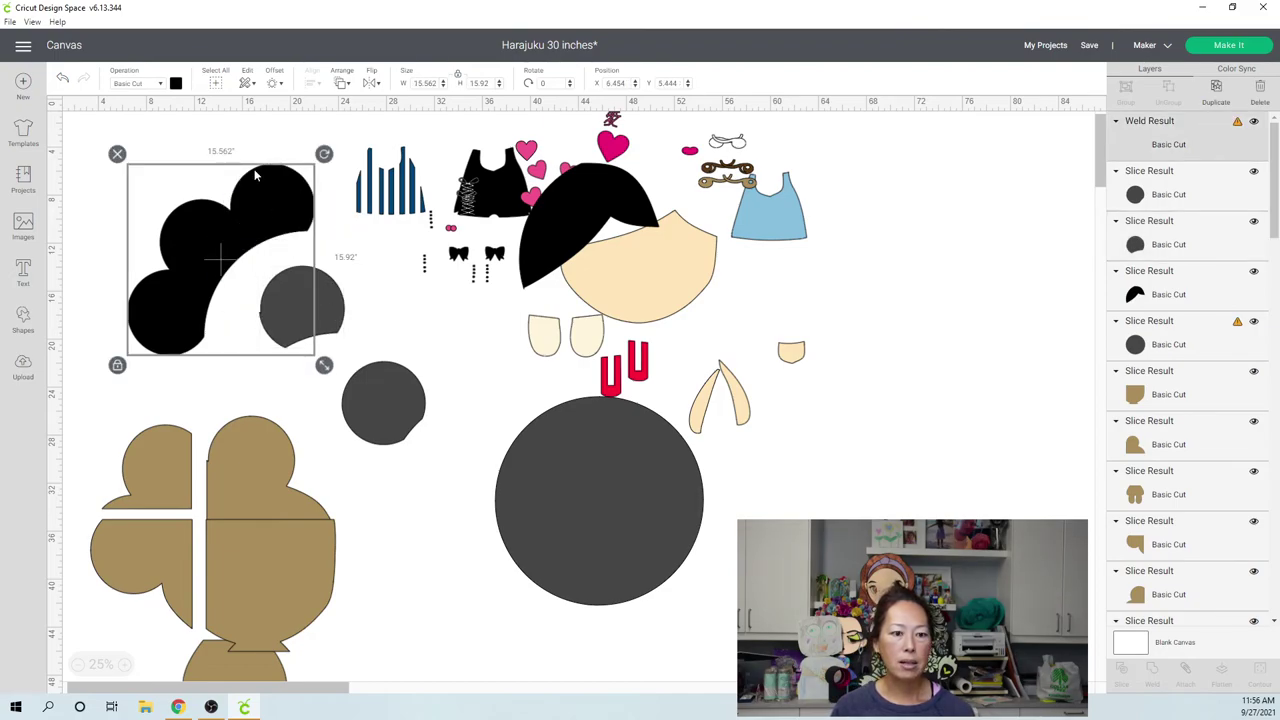
{"action": "left_click", "coordinate": [341, 84]}
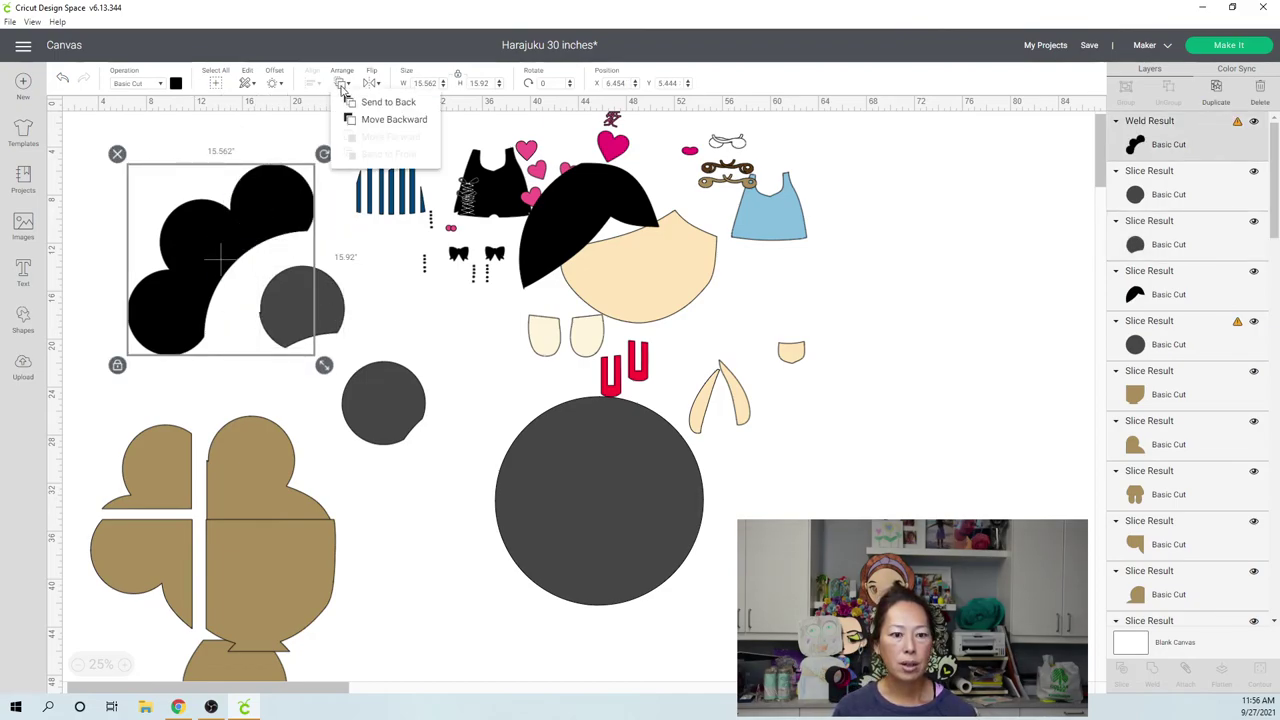
{"action": "left_click", "coordinate": [380, 102]}
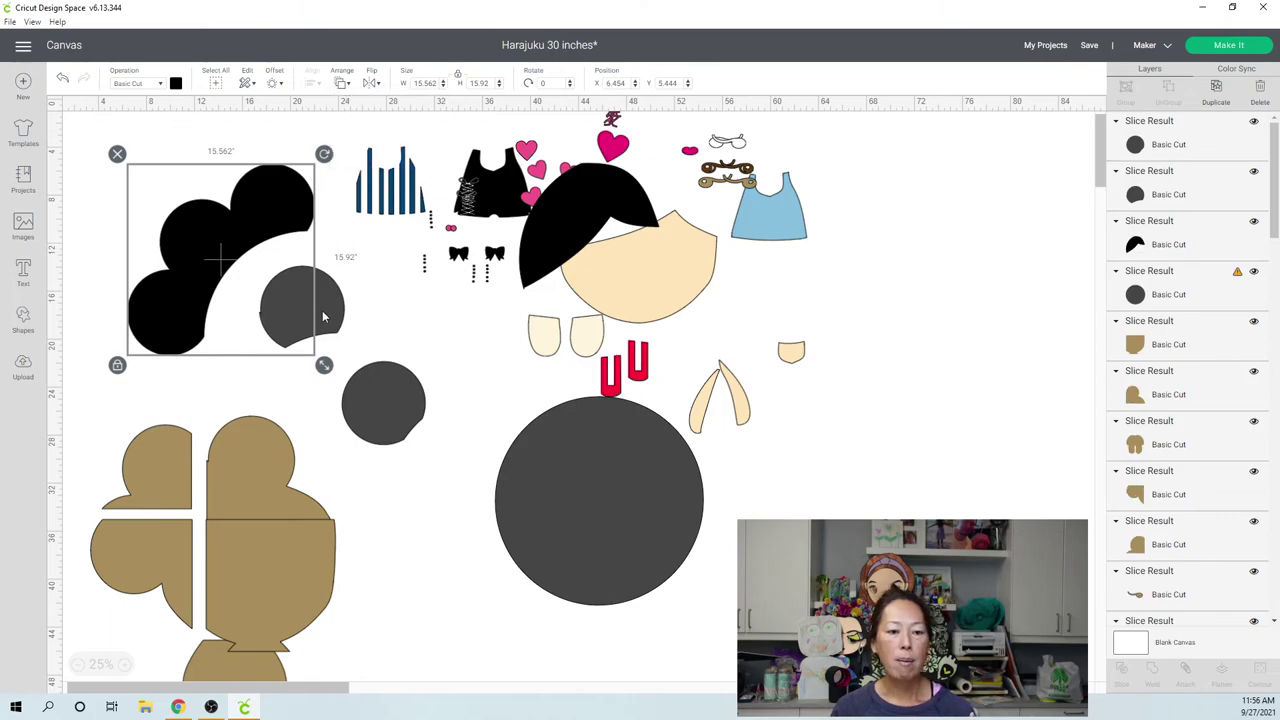
- Lay the two dark grey curls over their matching black curls to check the layering, and move them clear again
{"action": "left_click", "coordinate": [326, 318]}
{"action": "left_click_drag", "start_coordinate": [330, 316], "coordinate": [306, 216]}
{"action": "left_click_drag", "start_coordinate": [400, 429], "coordinate": [211, 236]}
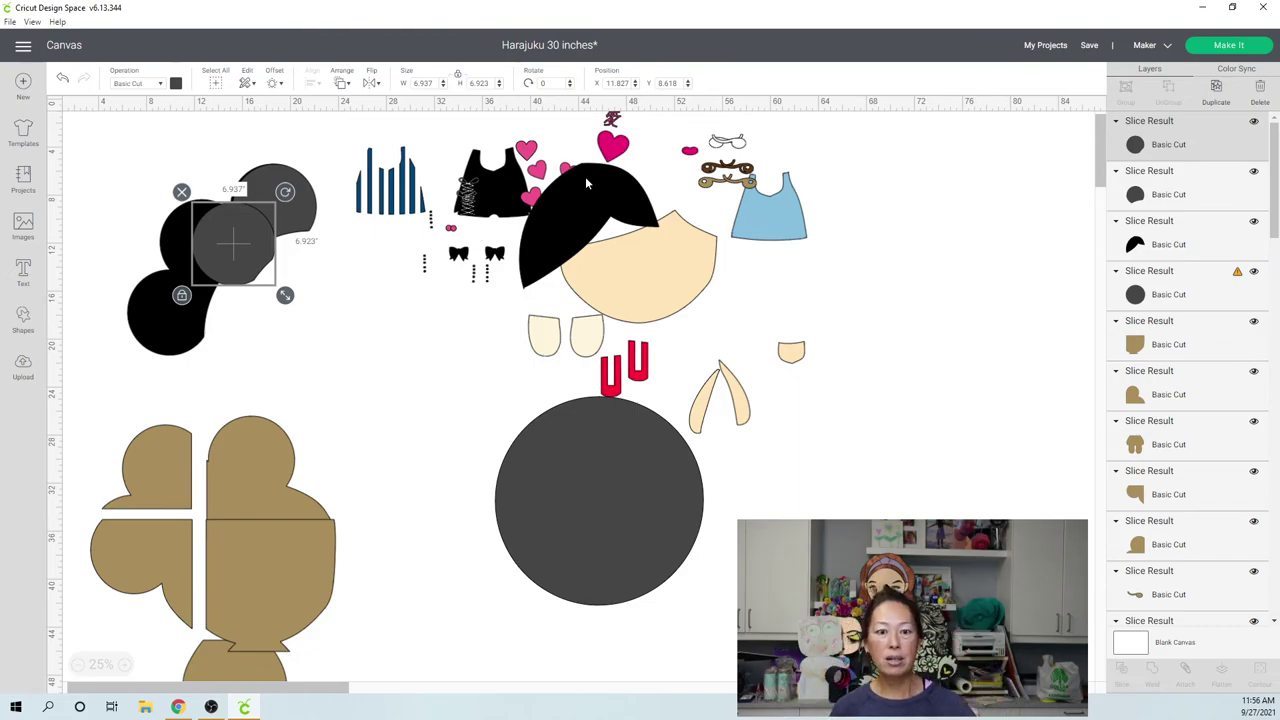
{"action": "left_click_drag", "start_coordinate": [238, 238], "coordinate": [327, 295]}
{"action": "left_click_drag", "start_coordinate": [300, 230], "coordinate": [422, 375]}
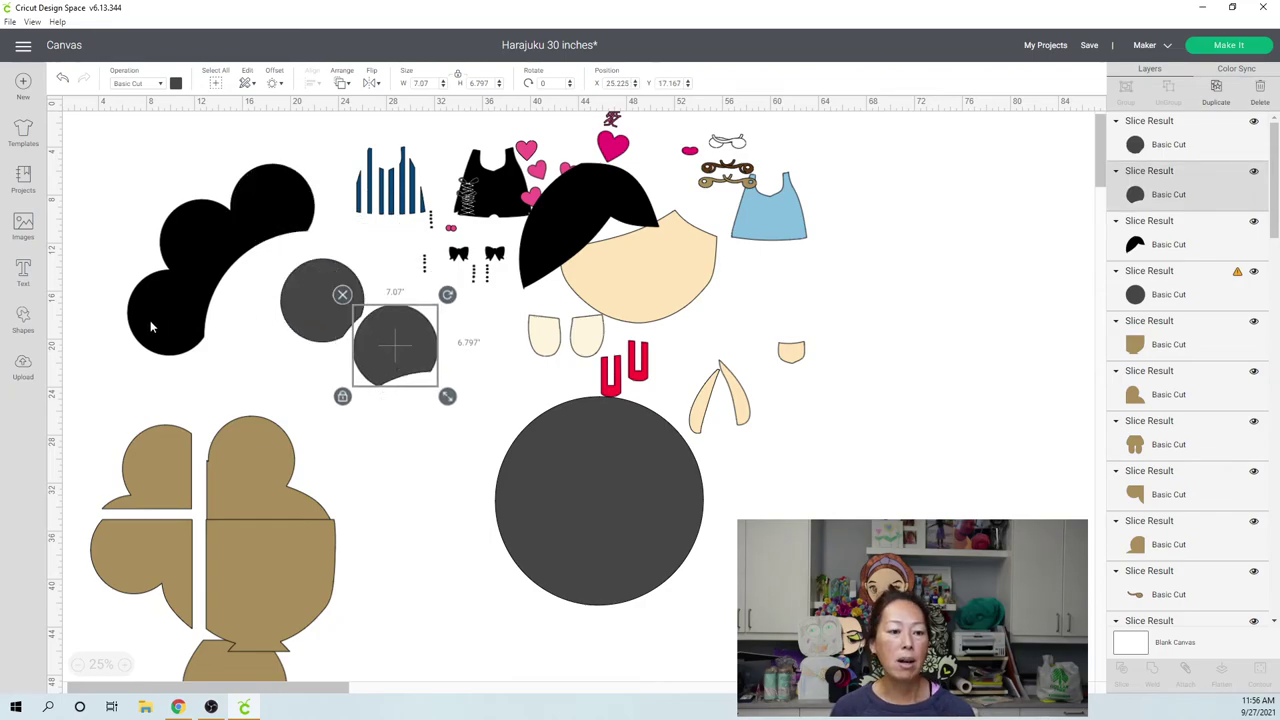
- Add a circle about 7.3 inches wide and fit it over the lowest black curl at about X 6.4 and Y 14.1
{"action": "left_click", "coordinate": [23, 322]}
{"action": "left_click", "coordinate": [123, 192]}
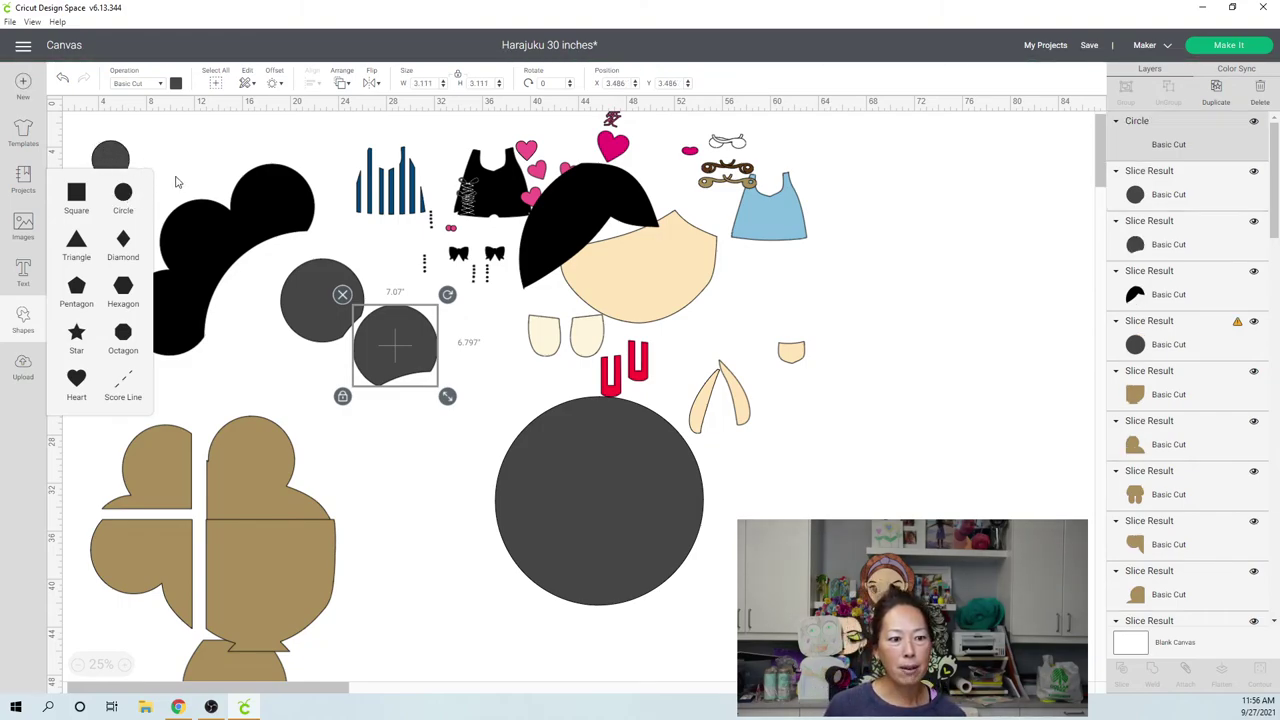
{"action": "left_click_drag", "start_coordinate": [110, 157], "coordinate": [290, 282]}
{"action": "left_click_drag", "start_coordinate": [245, 233], "coordinate": [176, 307]}
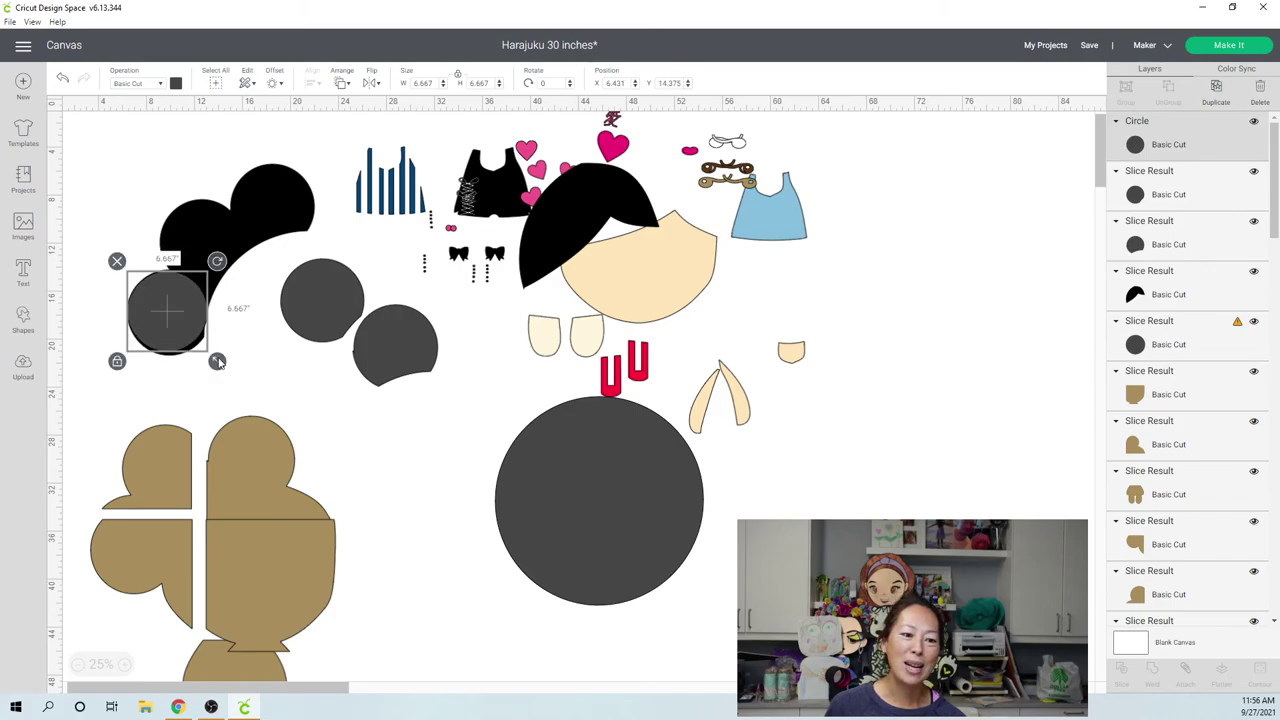
{"action": "left_click_drag", "start_coordinate": [219, 369], "coordinate": [223, 371]}
{"action": "left_click_drag", "start_coordinate": [183, 317], "coordinate": [182, 309]}
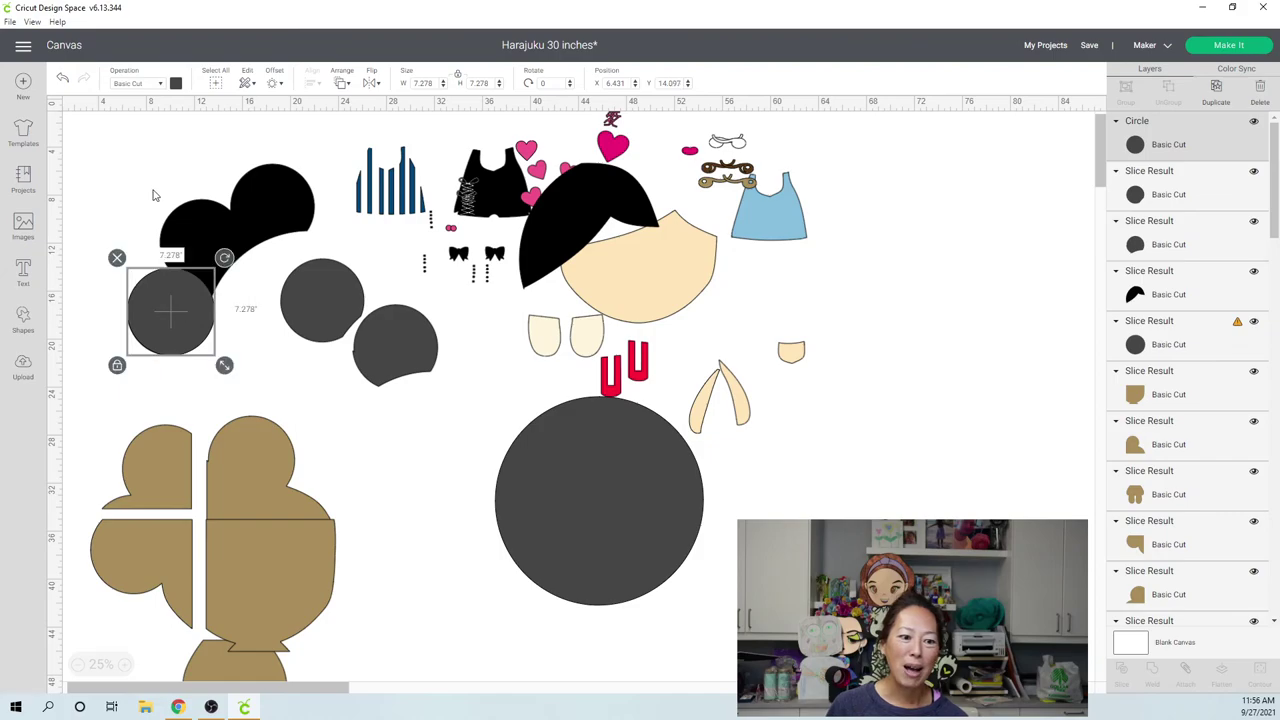
- Slice the welded black curls with the circle over the lowest curl
{"action": "left_click", "coordinate": [180, 240], "text": "shift"}
{"action": "left_click", "coordinate": [79, 237]}
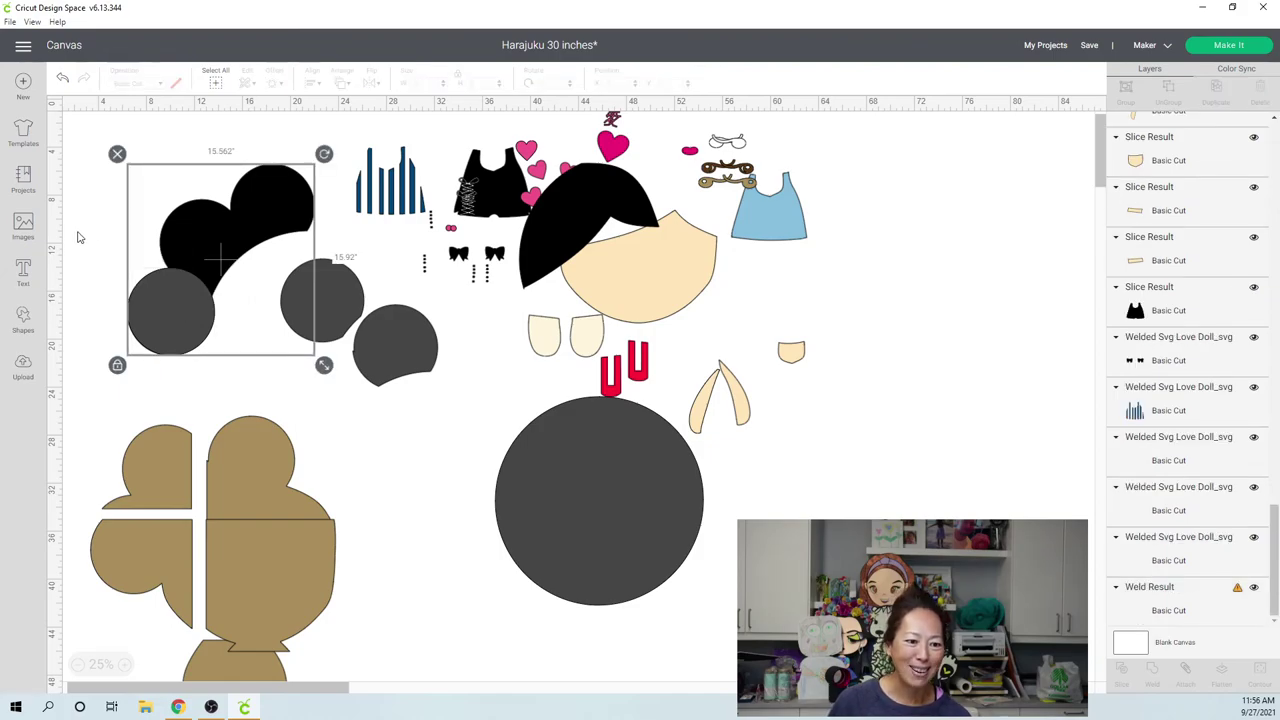
{"action": "left_click_drag", "start_coordinate": [77, 306], "coordinate": [193, 336]}
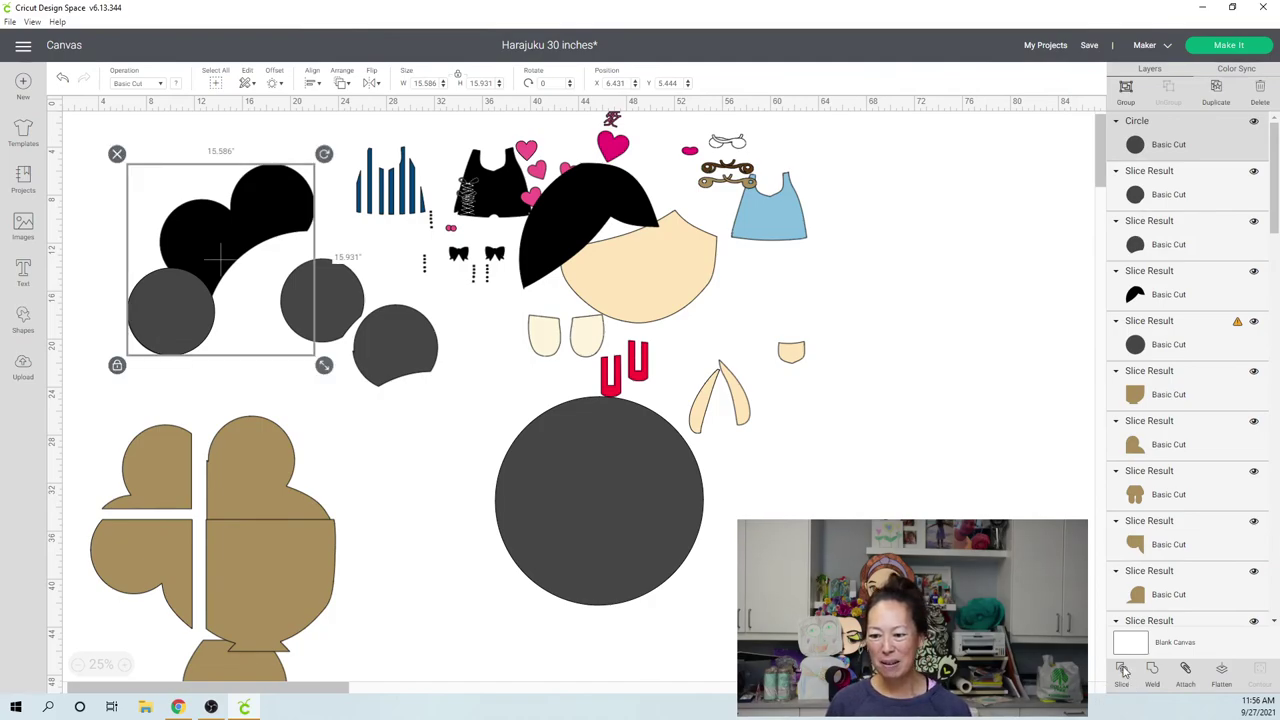
{"action": "left_click", "coordinate": [470, 355]}
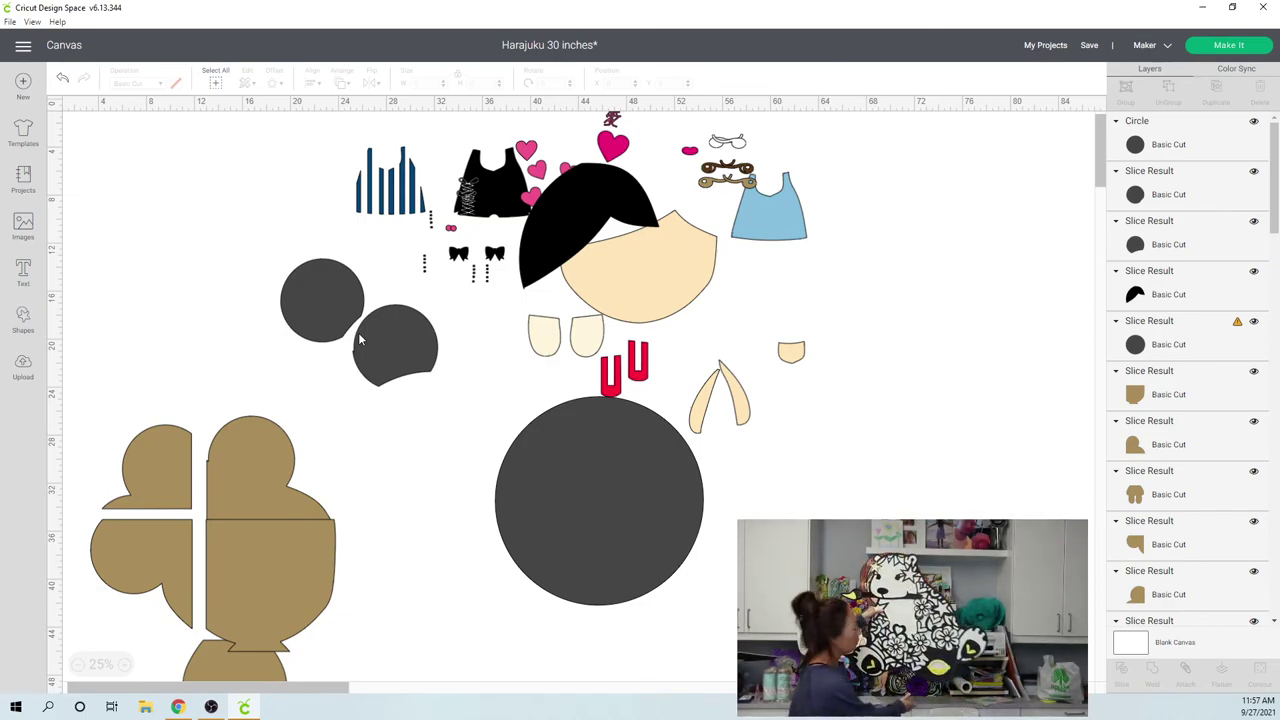
{"action": "key", "text": "ctrl+z"}
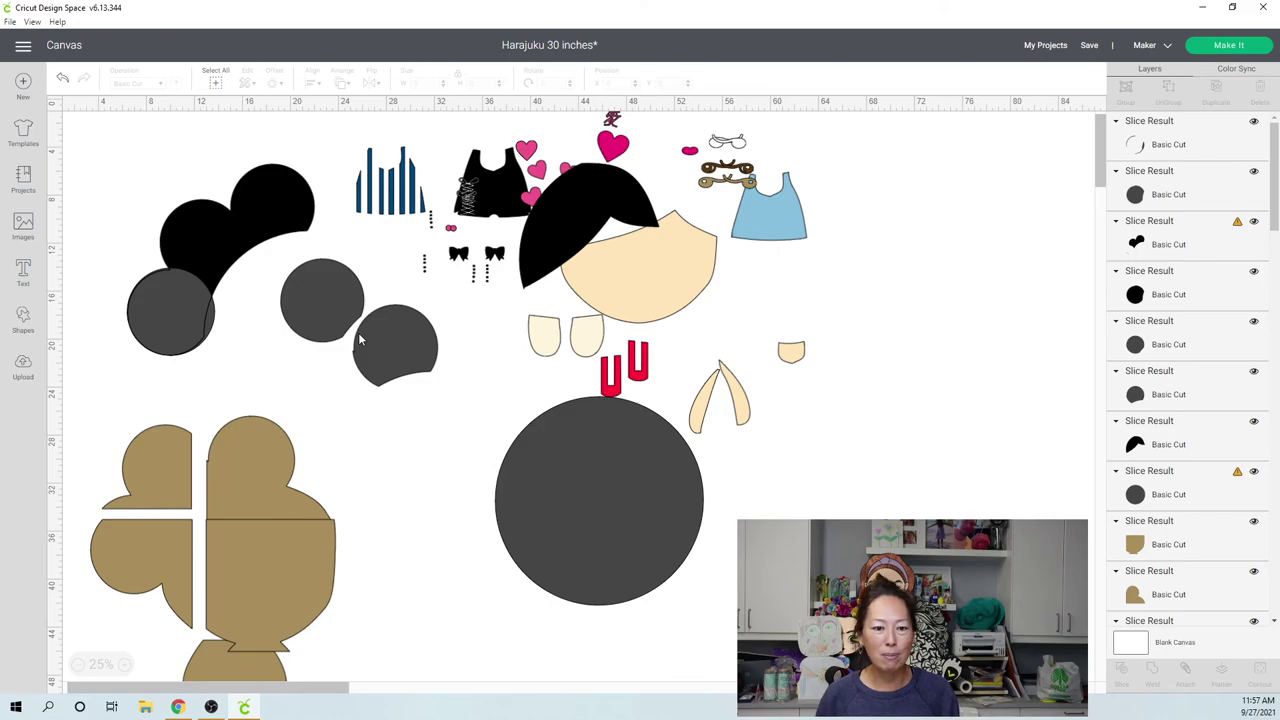
- Delete the thin leftover arc piece, and move the dark grey lowest curl to about X 18.0 and Y 19.2
{"action": "left_click_drag", "start_coordinate": [140, 297], "coordinate": [110, 183]}
{"action": "key", "text": "Delete"}
{"action": "left_click_drag", "start_coordinate": [176, 314], "coordinate": [317, 375]}
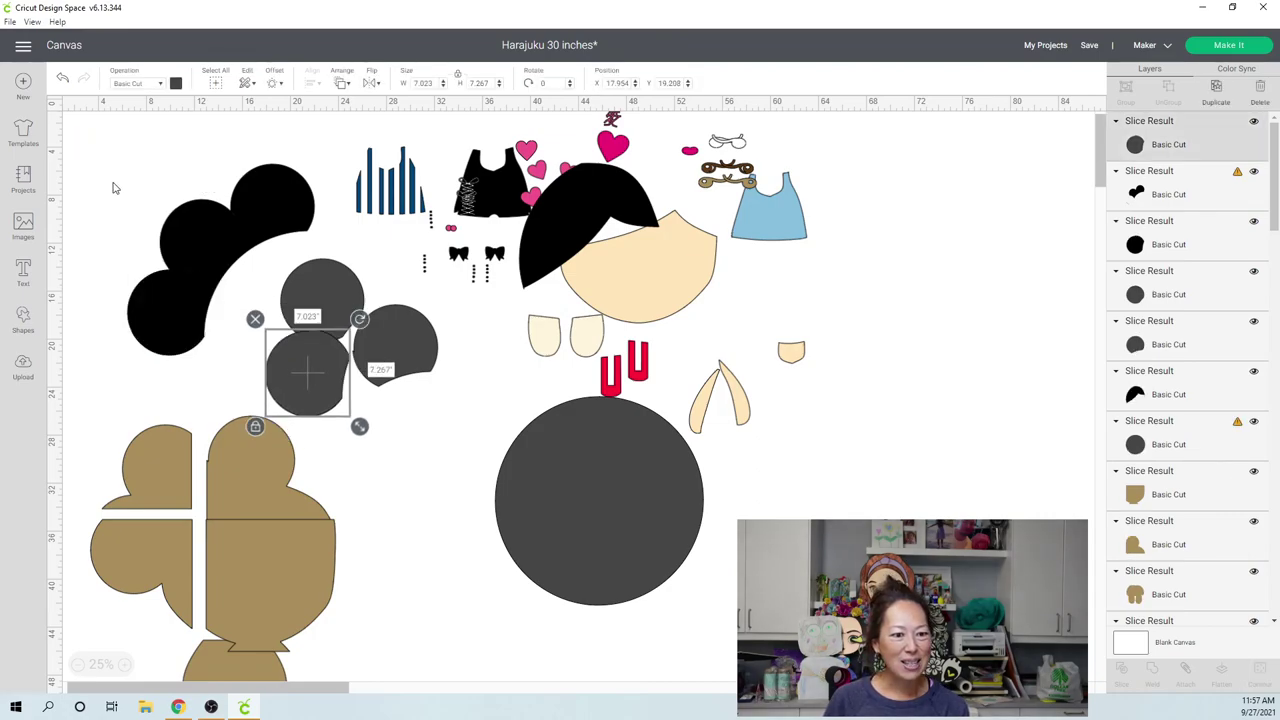
- Weld the two black curl pieces back into a single three-curl shape, and select the welded shape
{"action": "left_click_drag", "start_coordinate": [113, 188], "coordinate": [186, 312]}
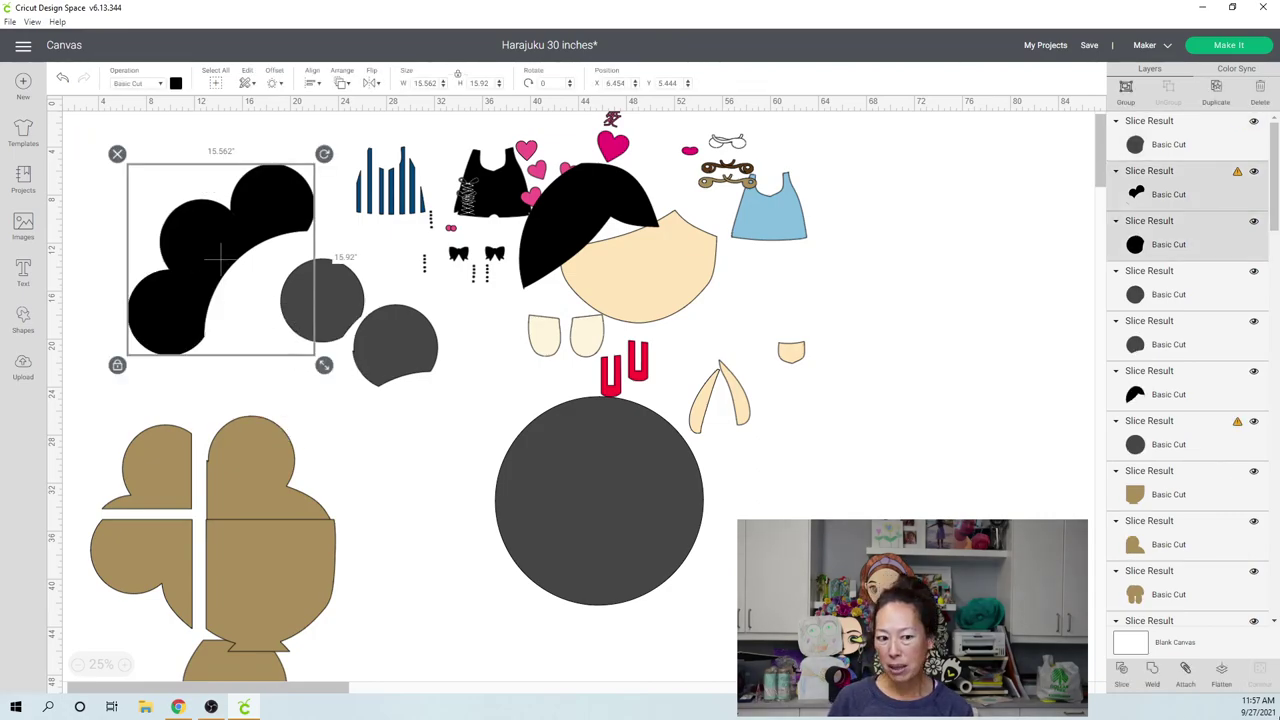
{"action": "left_click", "coordinate": [1151, 671]}
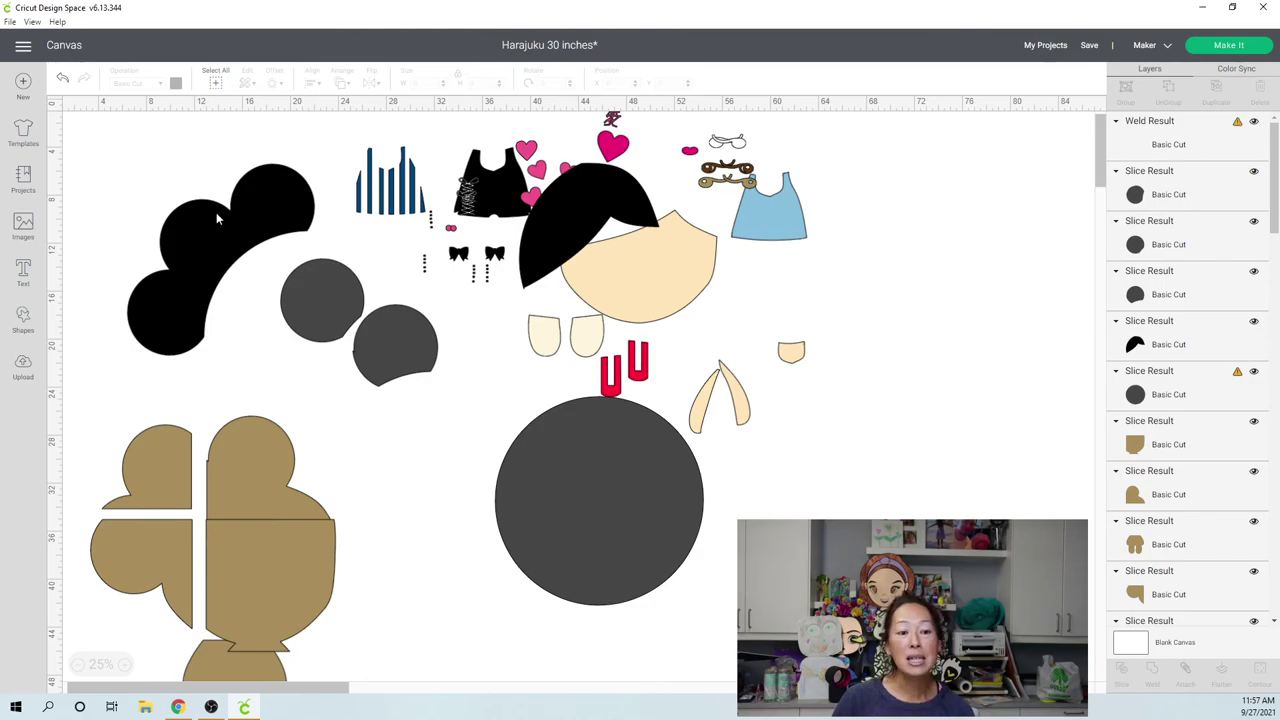
{"action": "left_click", "coordinate": [216, 212]}
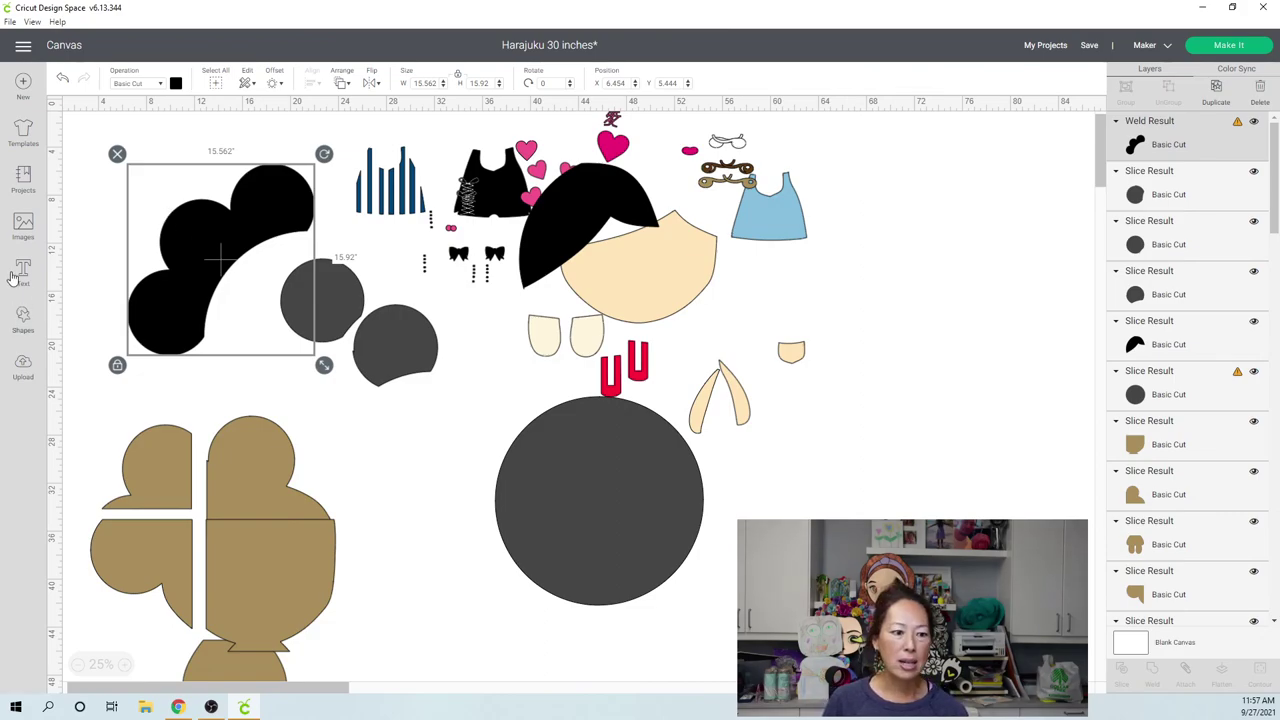
- Add a square, enlarge it to cover the lowest black curl from about X 5.2, and slice the welded curls with it
{"action": "left_click", "coordinate": [26, 320]}
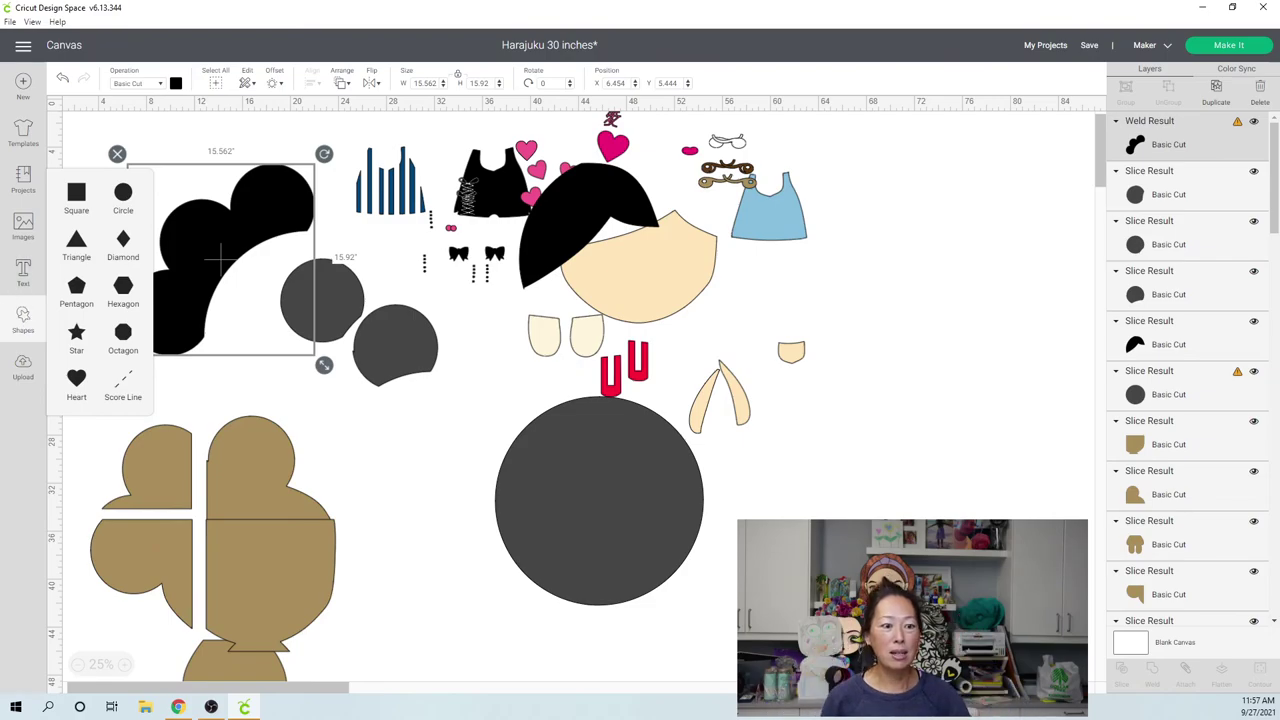
{"action": "left_click", "coordinate": [77, 196]}
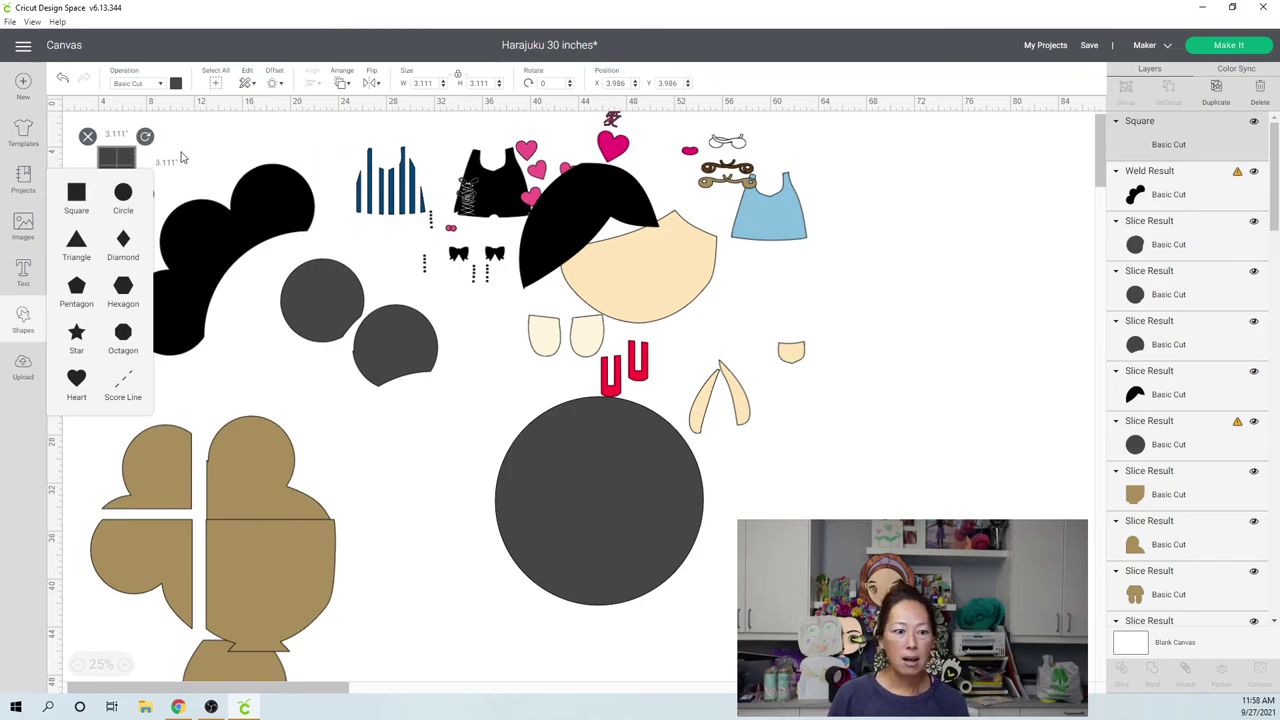
{"action": "left_click", "coordinate": [182, 158]}
{"action": "left_click", "coordinate": [125, 177]}
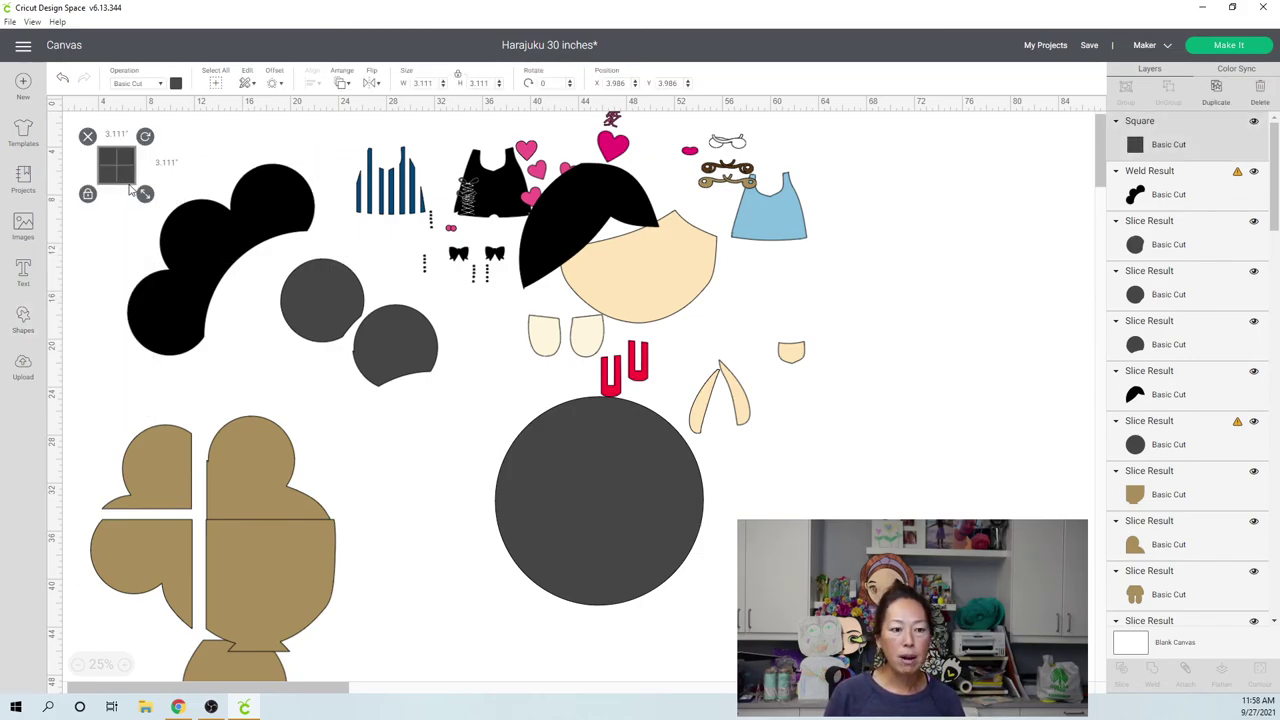
{"action": "left_click_drag", "start_coordinate": [145, 196], "coordinate": [152, 261]}
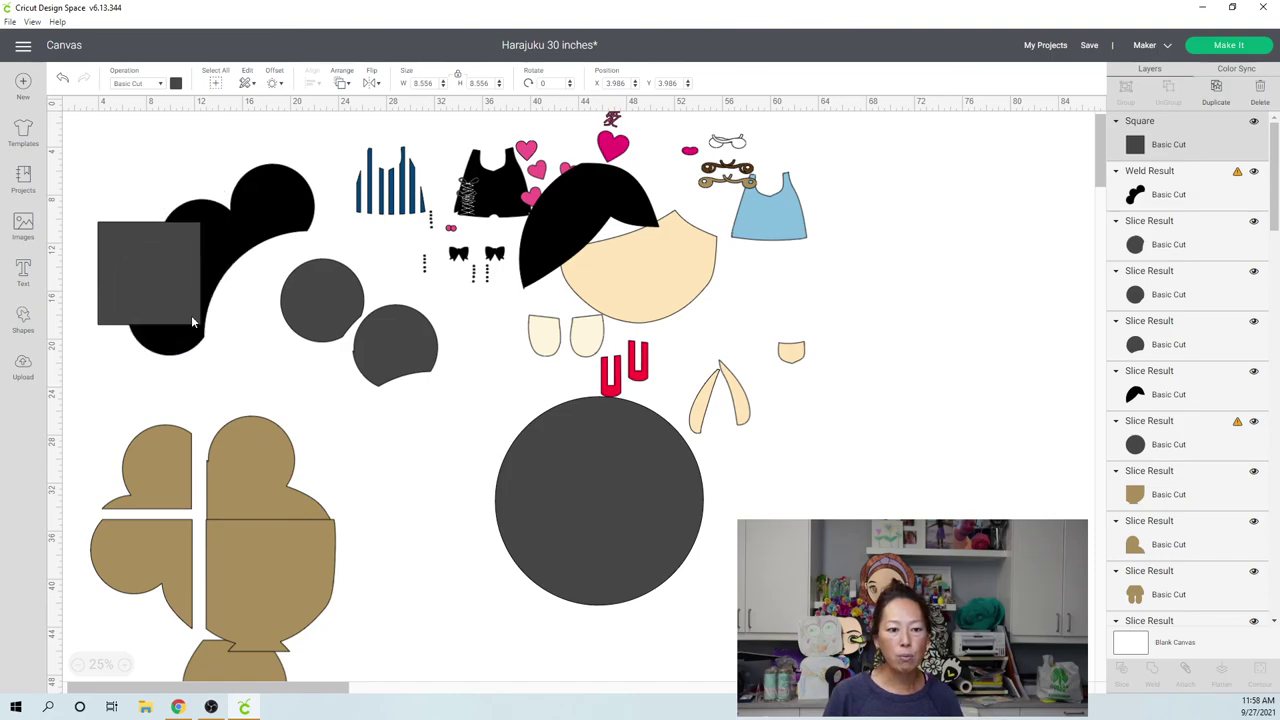
{"action": "left_click_drag", "start_coordinate": [210, 339], "coordinate": [248, 372]}
{"action": "left_click_drag", "start_coordinate": [206, 284], "coordinate": [147, 145]}
{"action": "left_click", "coordinate": [147, 150]}
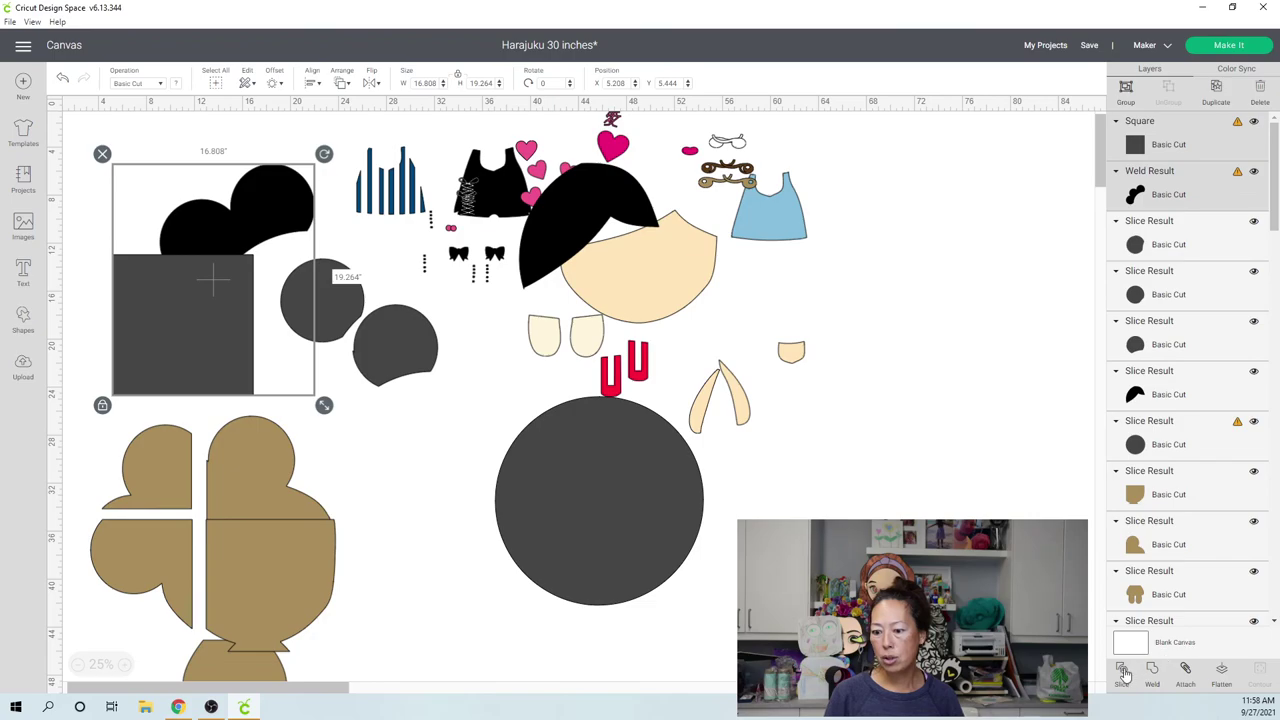
{"action": "left_click", "coordinate": [800, 445]}
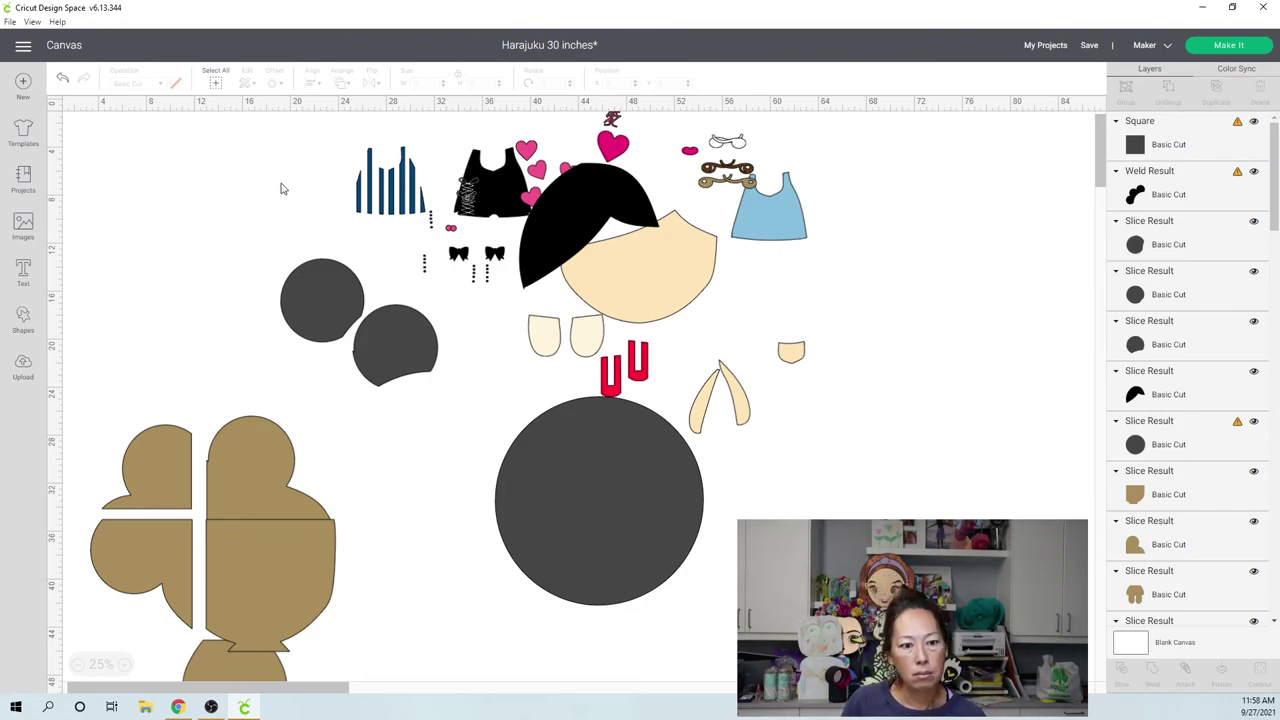
- Rotate the upper two-curl black piece to 332.1 degrees and move it beside the blue stripes
{"action": "left_click", "coordinate": [280, 182]}
{"action": "left_click_drag", "start_coordinate": [281, 175], "coordinate": [280, 152]}
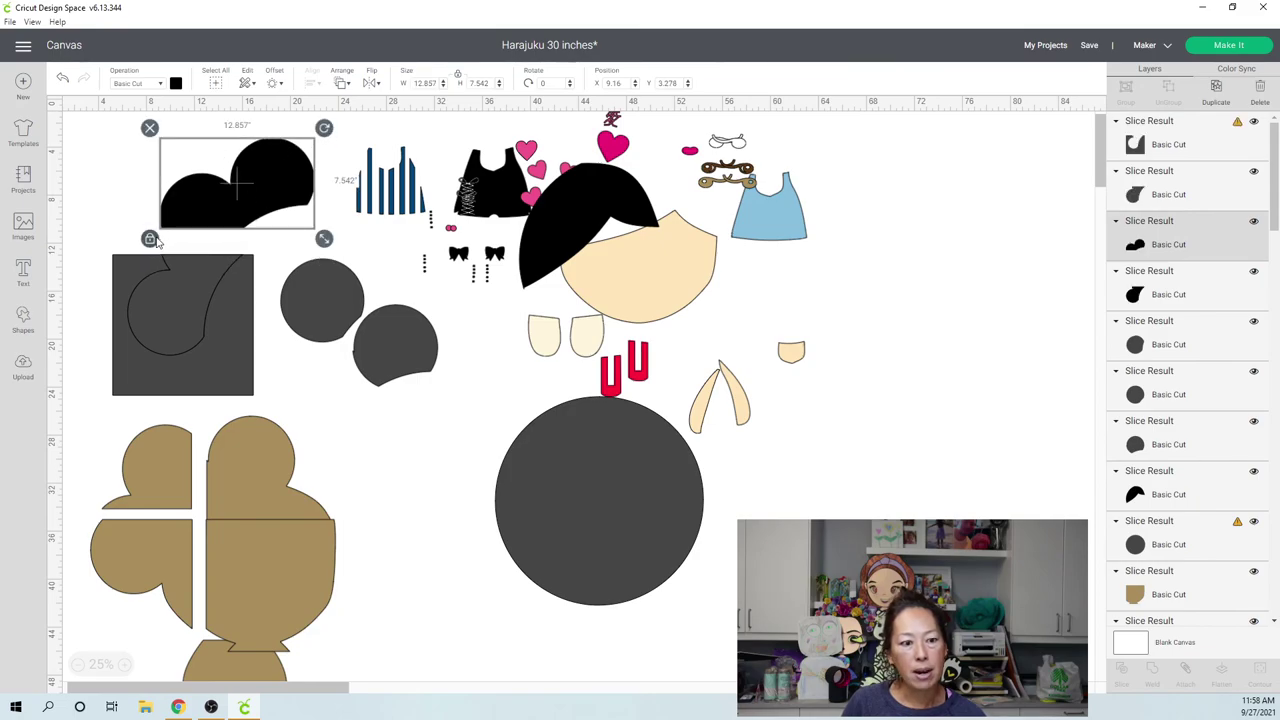
{"action": "left_click_drag", "start_coordinate": [324, 128], "coordinate": [288, 98]}
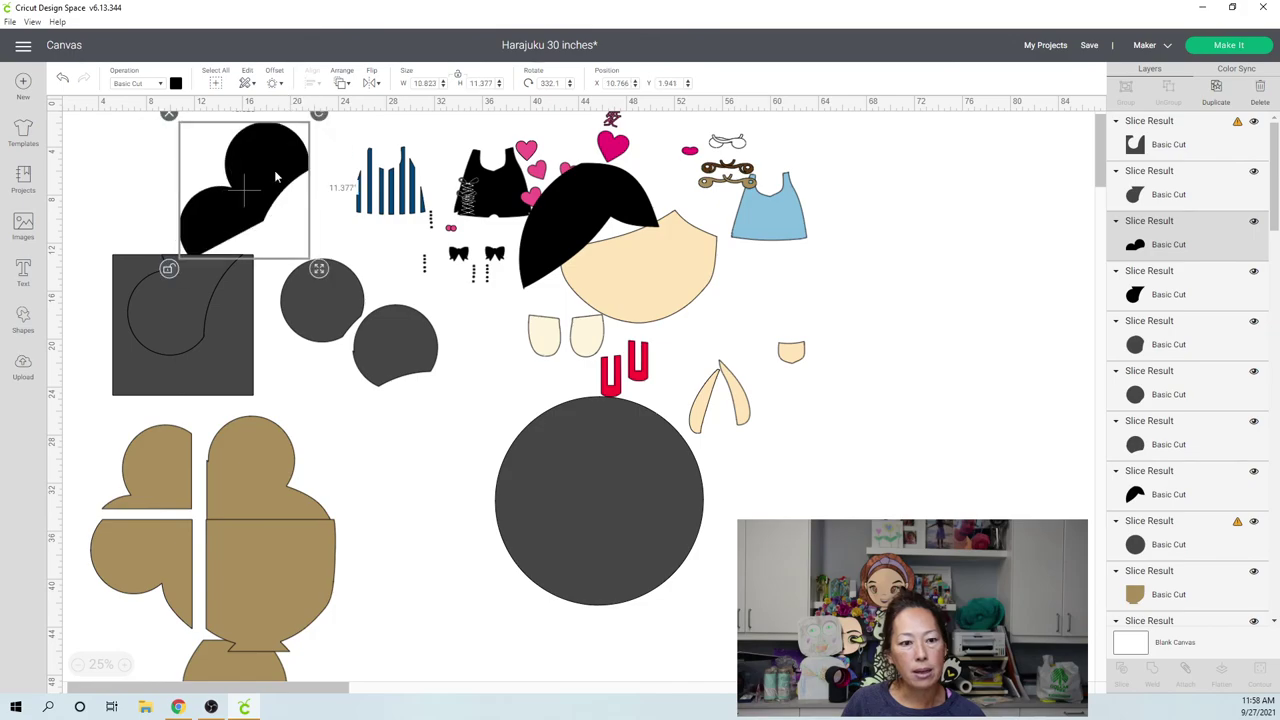
{"action": "left_click_drag", "start_coordinate": [276, 176], "coordinate": [334, 186]}
- Delete the leftover square frame and the grey copy of the lowest curl, and move the black lowest curl upward
{"action": "left_click_drag", "start_coordinate": [172, 287], "coordinate": [117, 405]}
{"action": "key", "text": "Delete"}
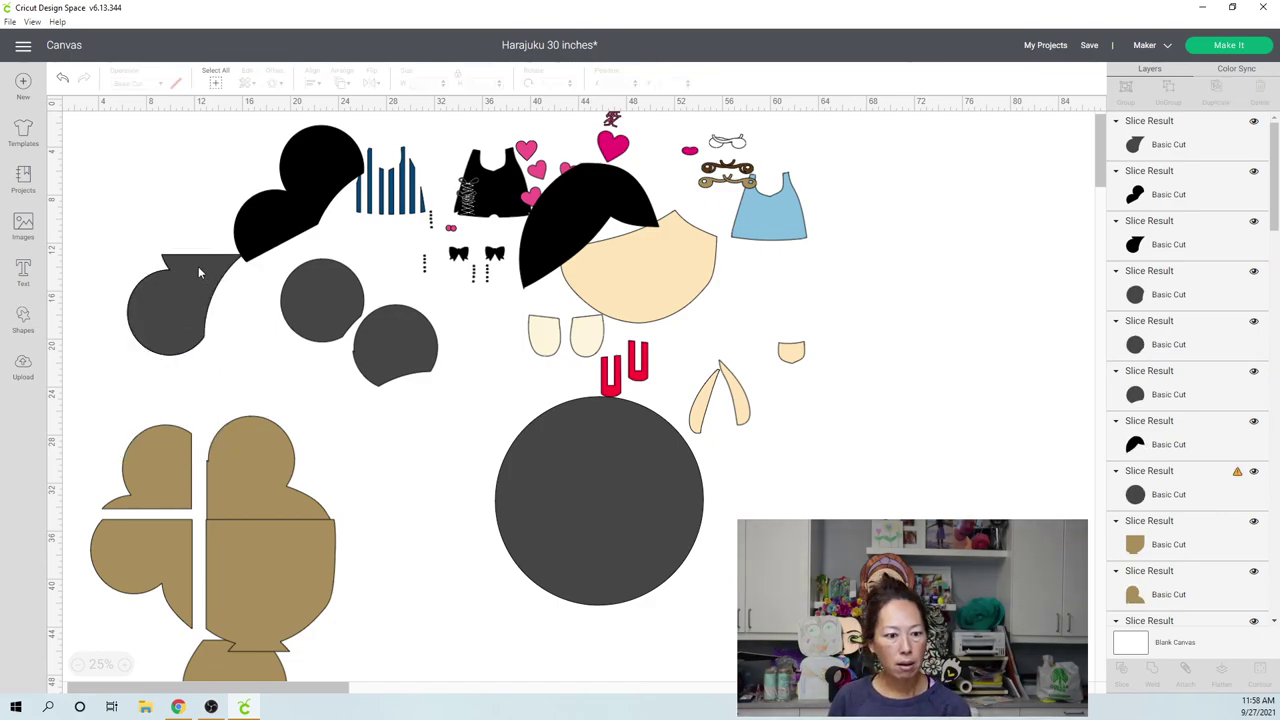
{"action": "key", "text": "ctrl+z"}
{"action": "key", "text": "ctrl+z"}
{"action": "left_click_drag", "start_coordinate": [188, 272], "coordinate": [188, 204]}
{"action": "key", "text": "Delete"}
- Gather the three dark grey curls into one pile below the black curls and recolor them black
{"action": "left_click_drag", "start_coordinate": [293, 350], "coordinate": [259, 287]}
{"action": "left_click_drag", "start_coordinate": [392, 328], "coordinate": [253, 288]}
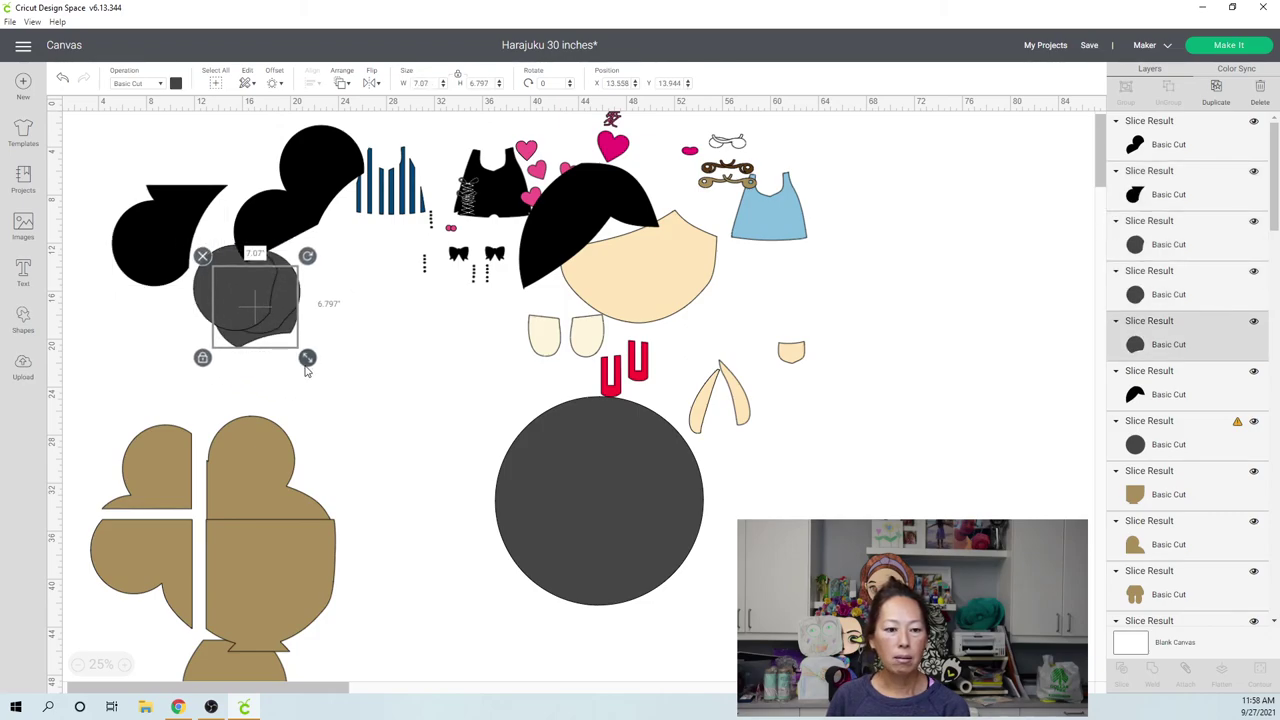
{"action": "left_click_drag", "start_coordinate": [291, 391], "coordinate": [216, 229]}
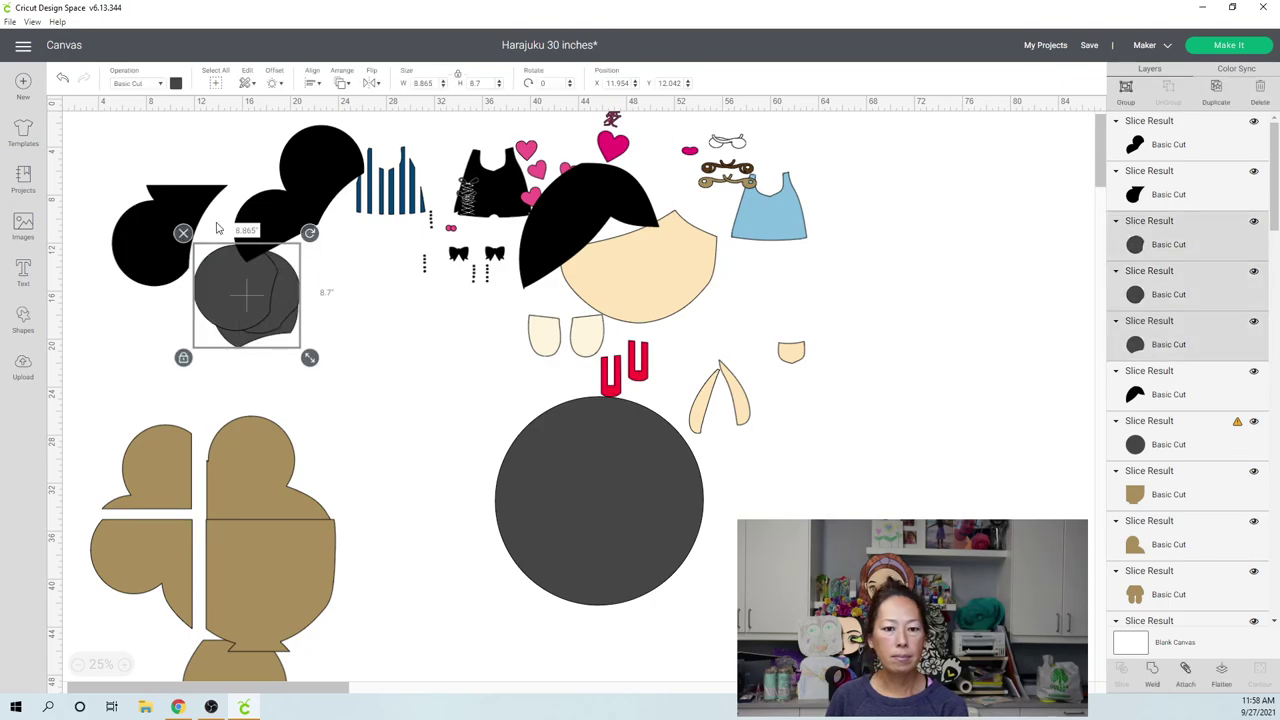
{"action": "left_click", "coordinate": [176, 84]}
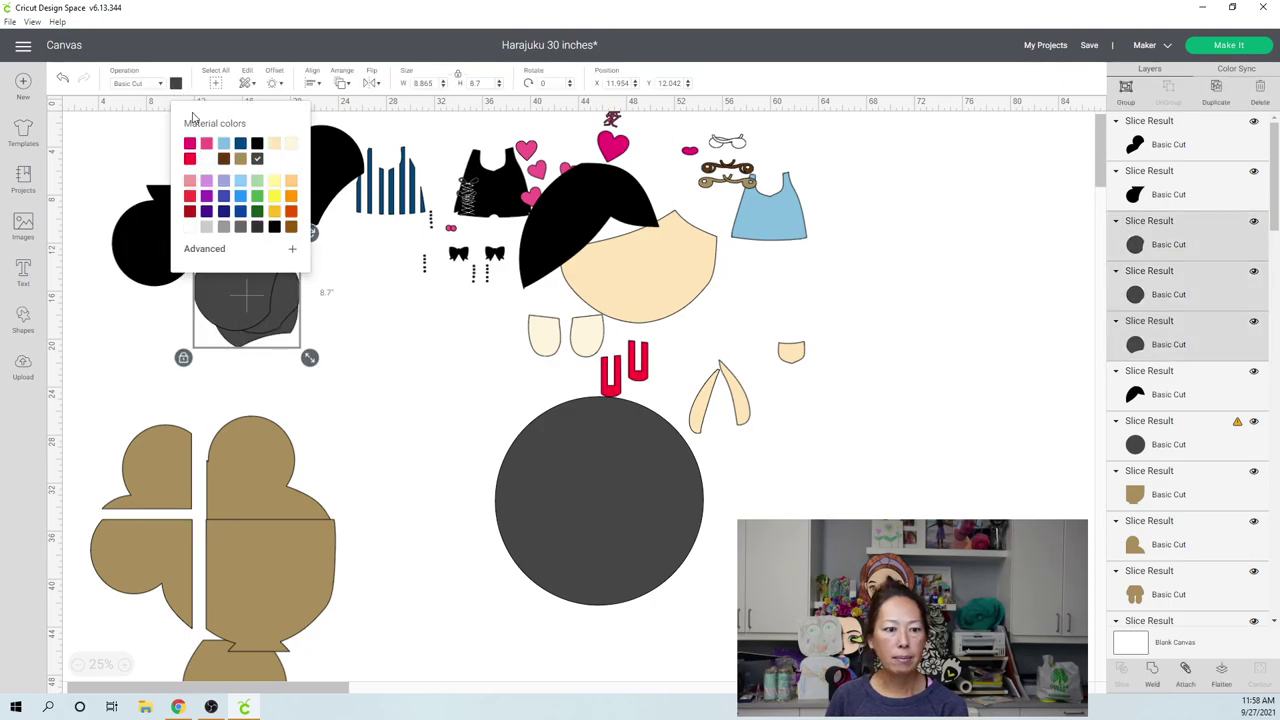
{"action": "left_click", "coordinate": [257, 146]}
{"action": "left_click", "coordinate": [360, 394]}
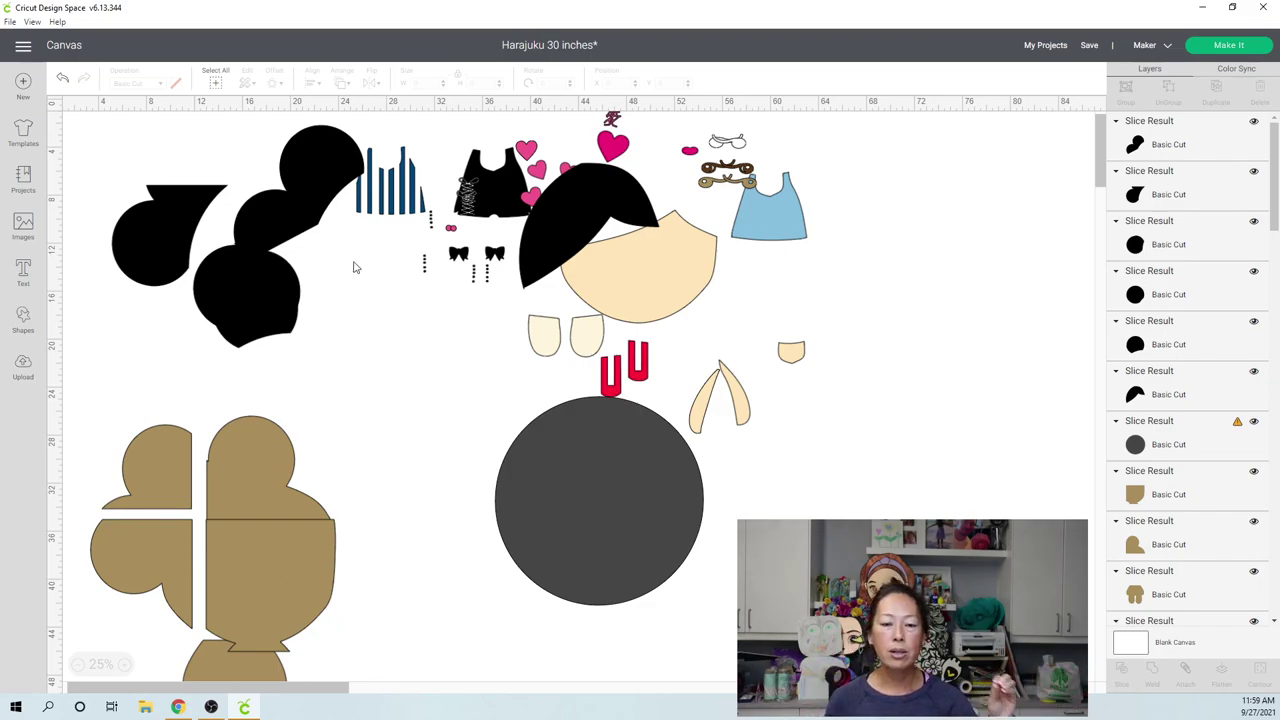
- Move the black hair piece onto the pile of black curls, and delete the large dark grey circle
{"action": "left_click_drag", "start_coordinate": [534, 224], "coordinate": [220, 268]}
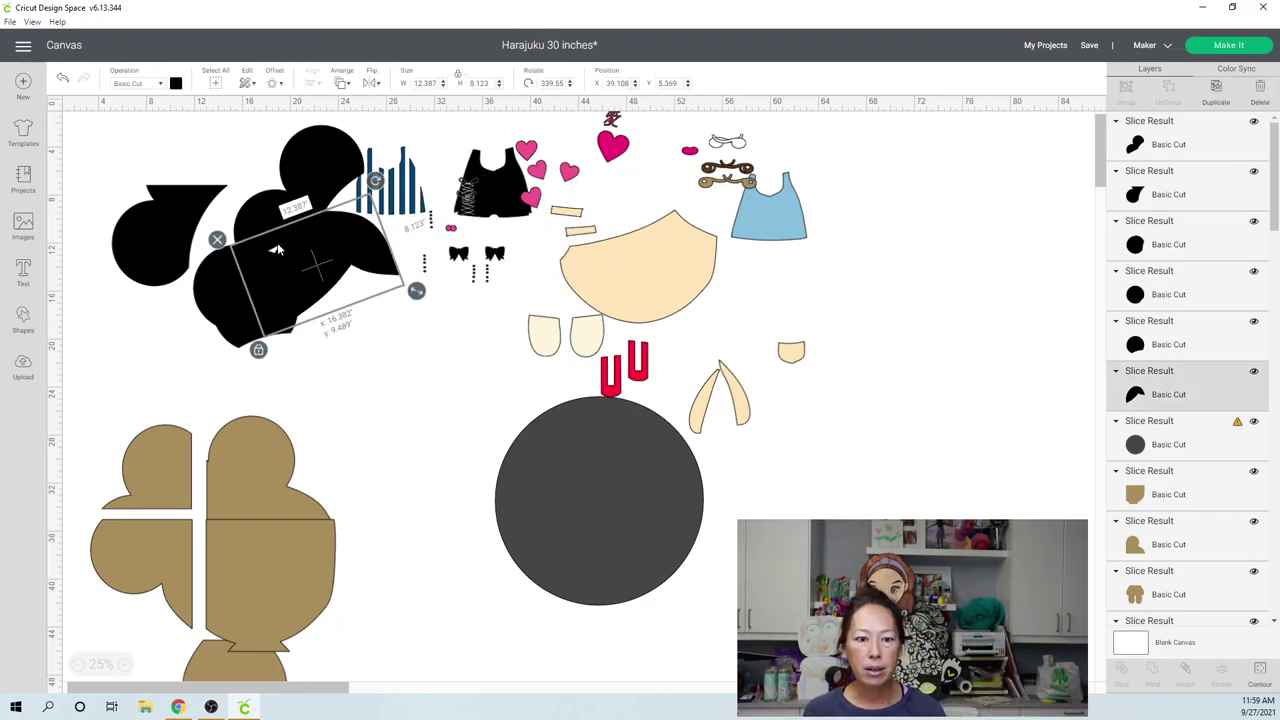
{"action": "left_click_drag", "start_coordinate": [561, 489], "coordinate": [333, 410]}
{"action": "key", "text": "ctrl+z"}
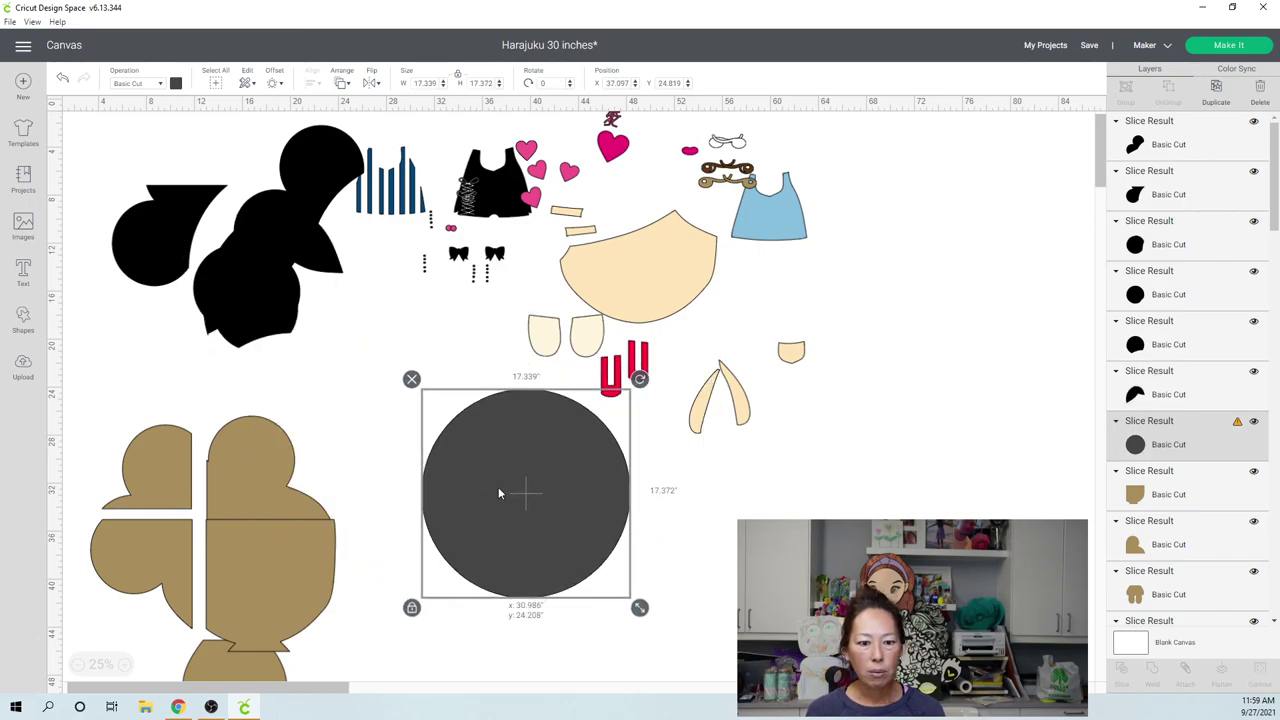
{"action": "key", "text": "Delete"}
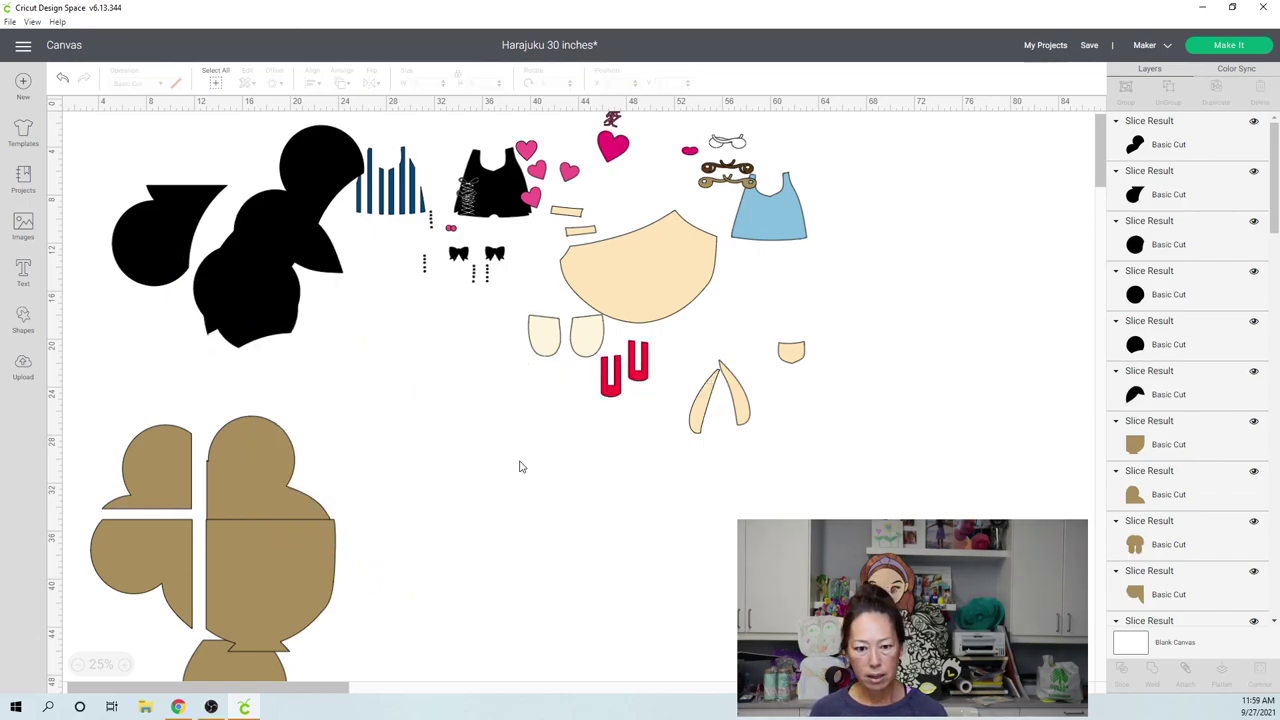
- Save the Harajuku 30 inches project
{"action": "left_click", "coordinate": [1091, 47]}
{"action": "left_click", "coordinate": [1103, 64]}
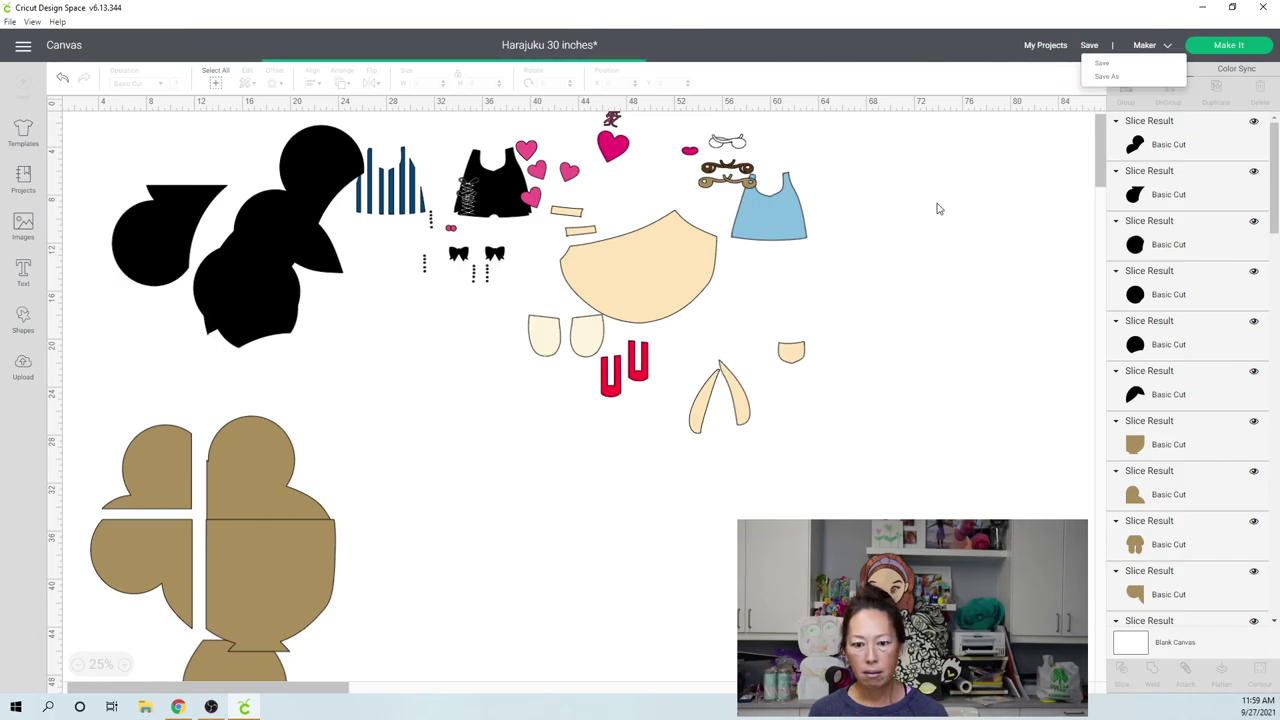